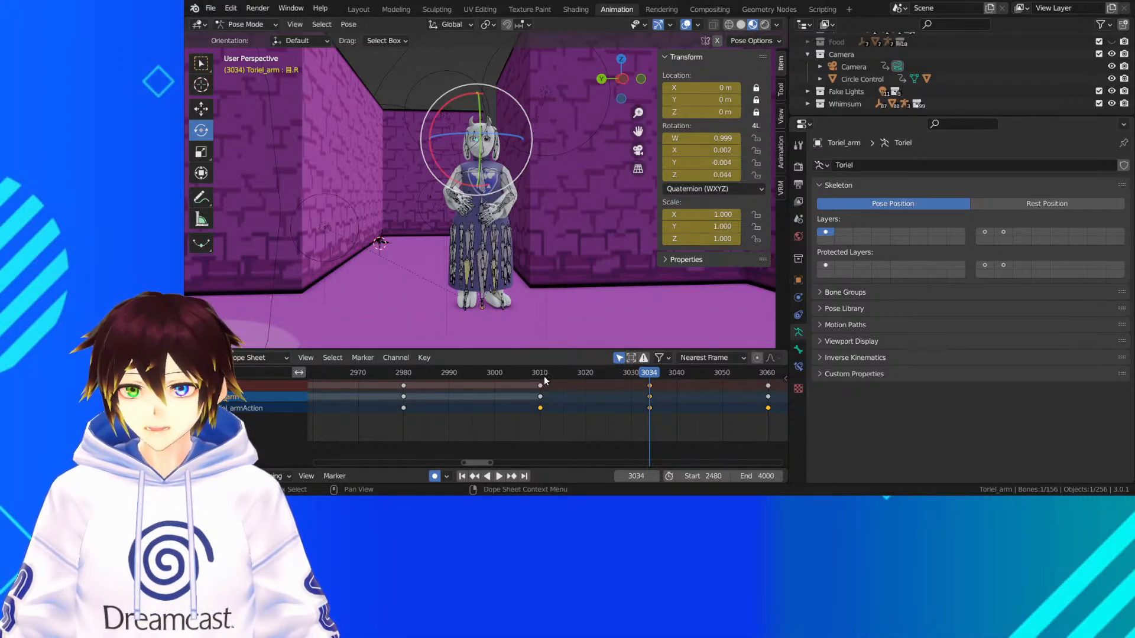
Review Toriel's gesture animation through the scene camera with overlays hidden, playing the shot back around frames 2925 to 3069
left_click_drag(545, 374, 412, 388)
key("KP_0")
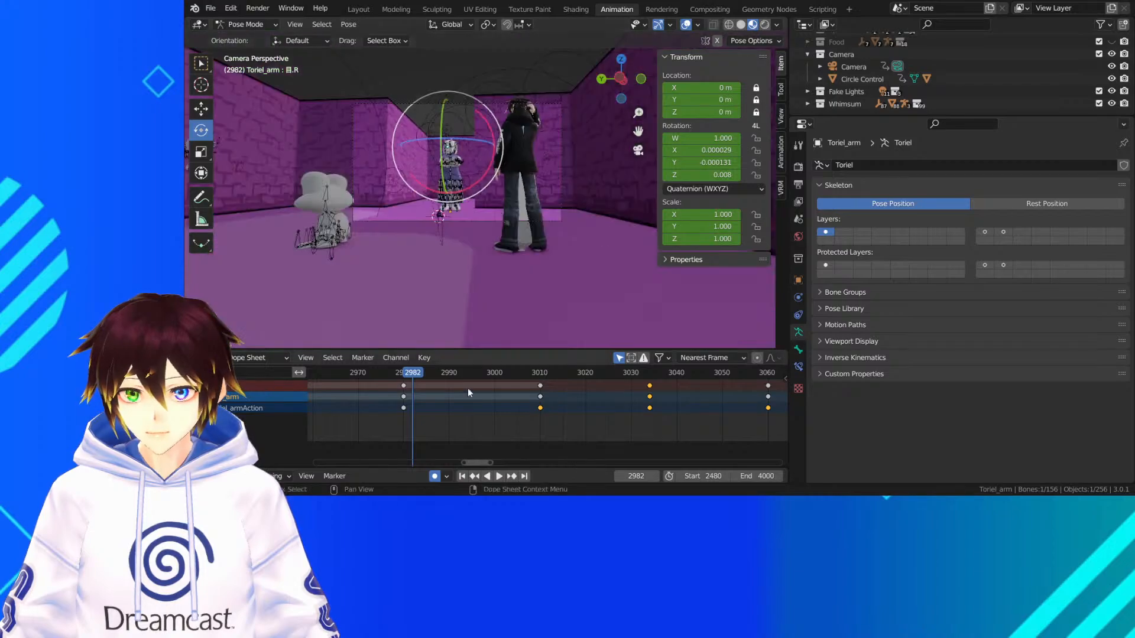
left_click_drag(409, 377, 391, 374)
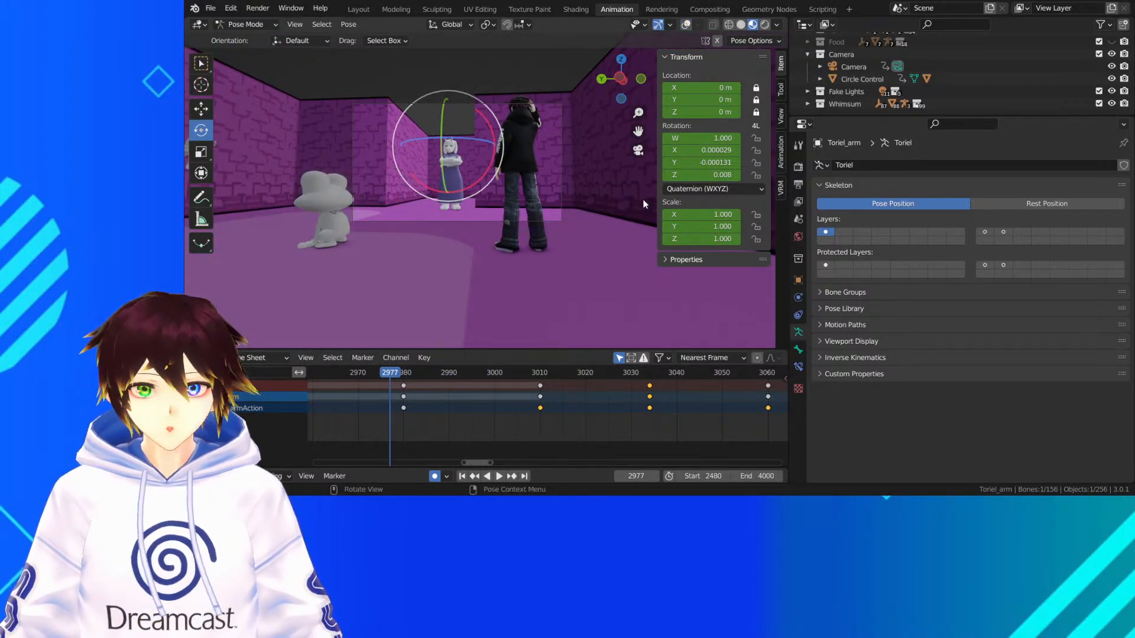
scroll(467, 261, "up", 5)
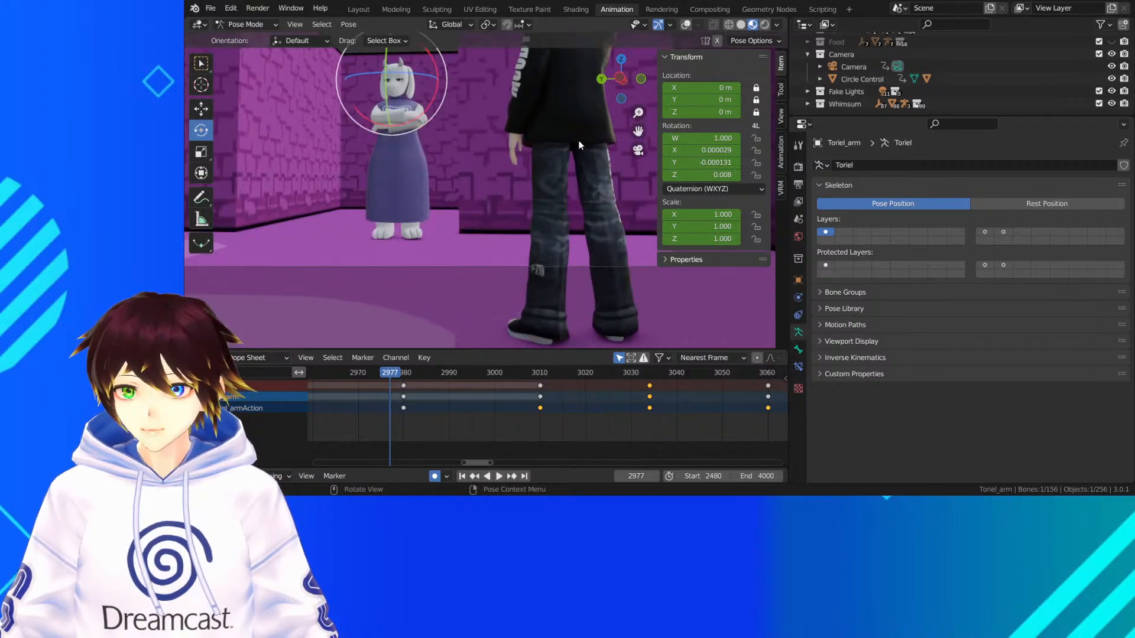
left_click_drag(637, 132, 705, 219)
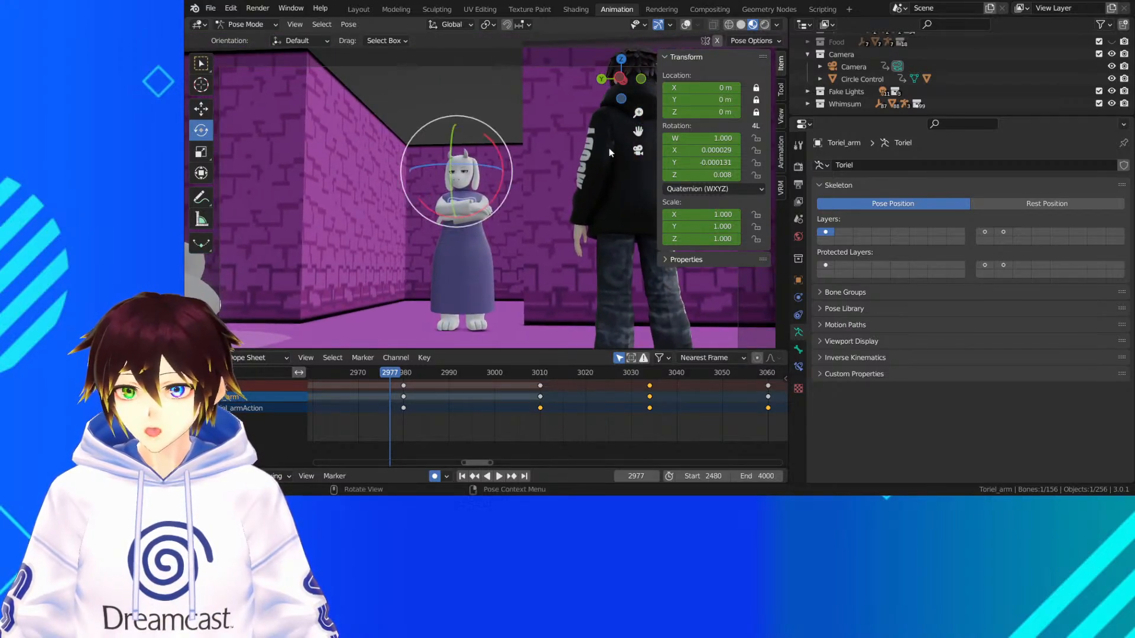
scroll(608, 148, "down", 2)
key("space")
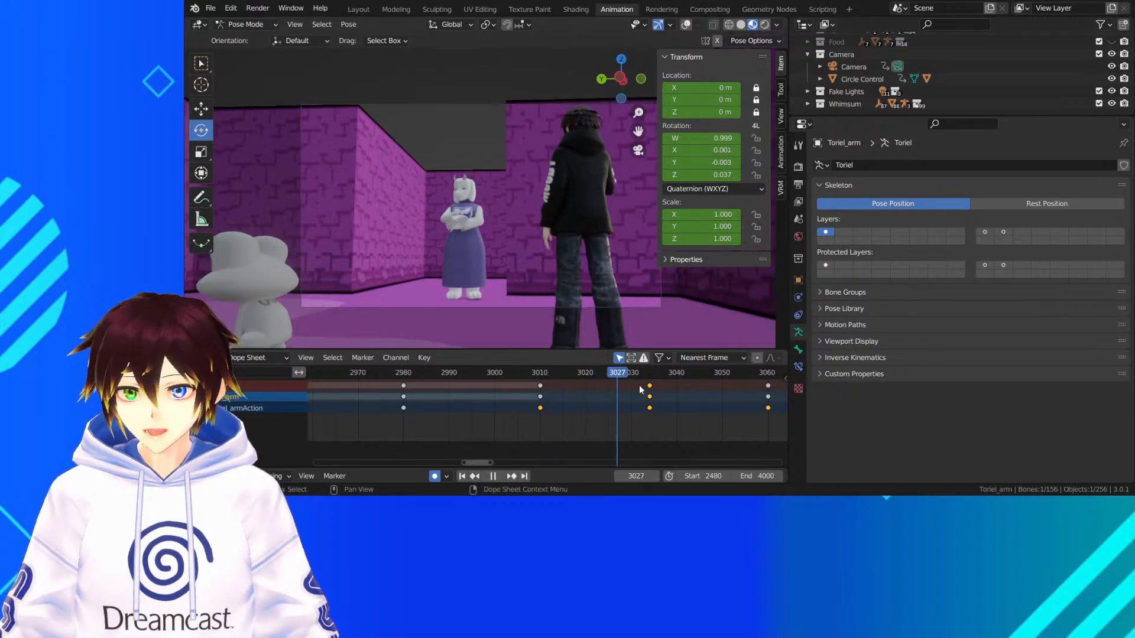
key("space")
scroll(740, 392, "down", 5)
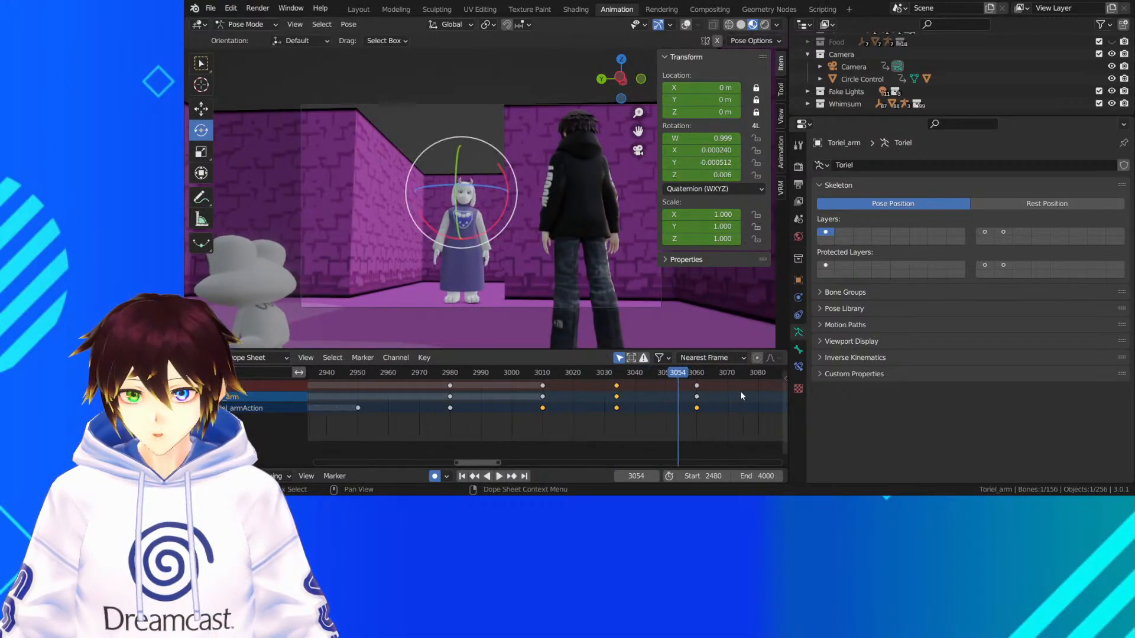
left_click_drag(427, 374, 398, 375)
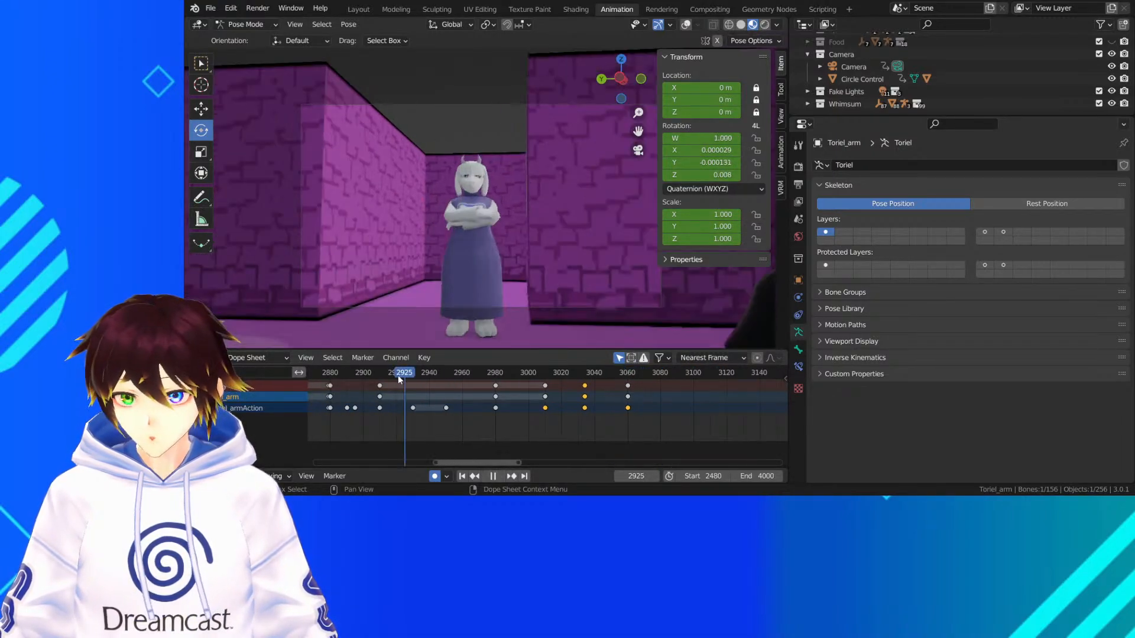
key("space")
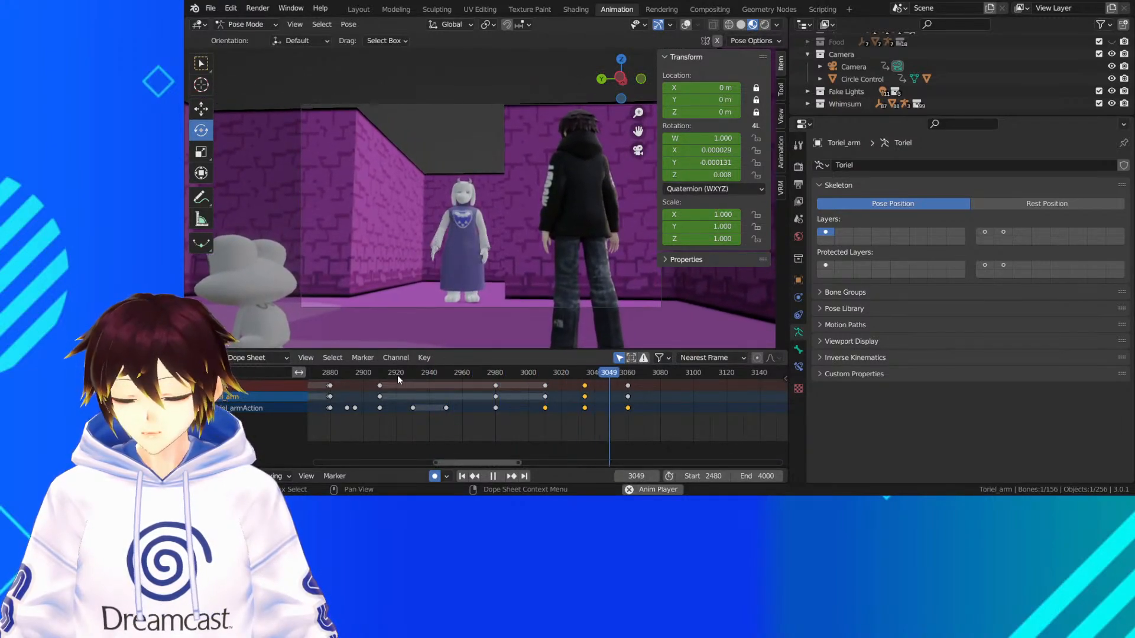
key("space")
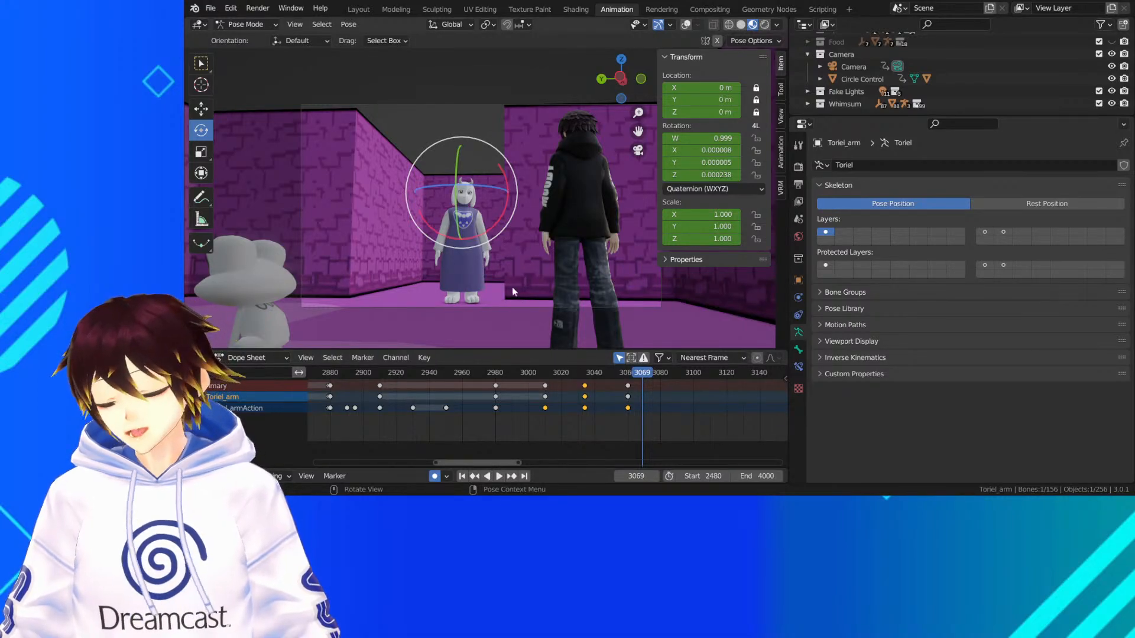
Play back the earlier part of the scene, from around frame 2599 up to the shot at the "Hey there, how are you?" marker
scroll(420, 390, "down", 5)
left_click(418, 374)
key("space")
left_click_drag(399, 378, 282, 374)
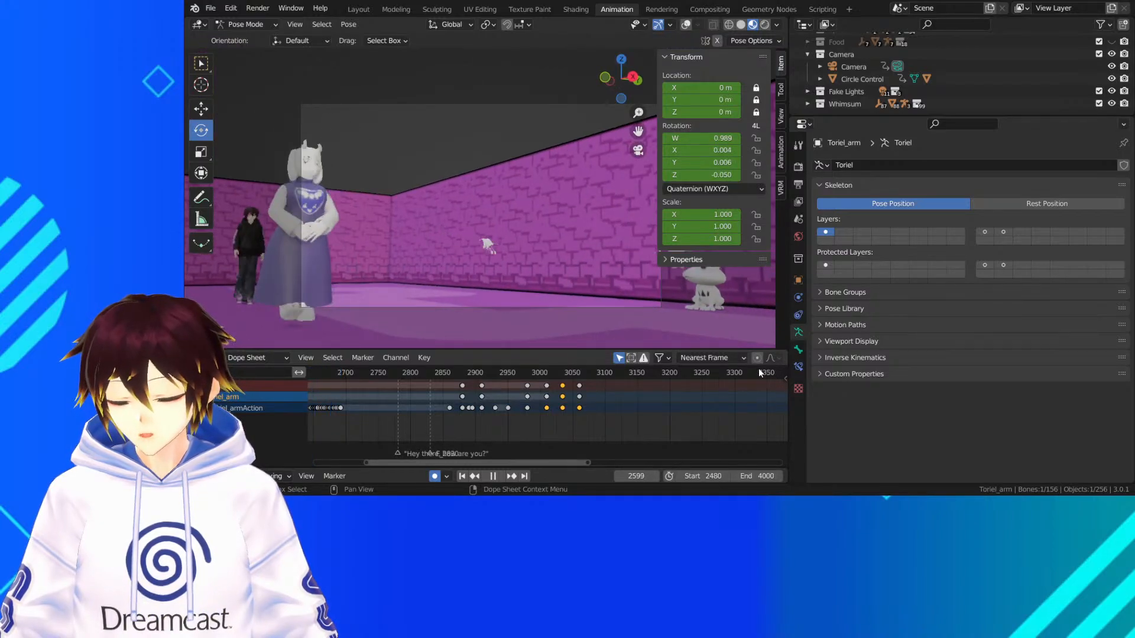
key("space")
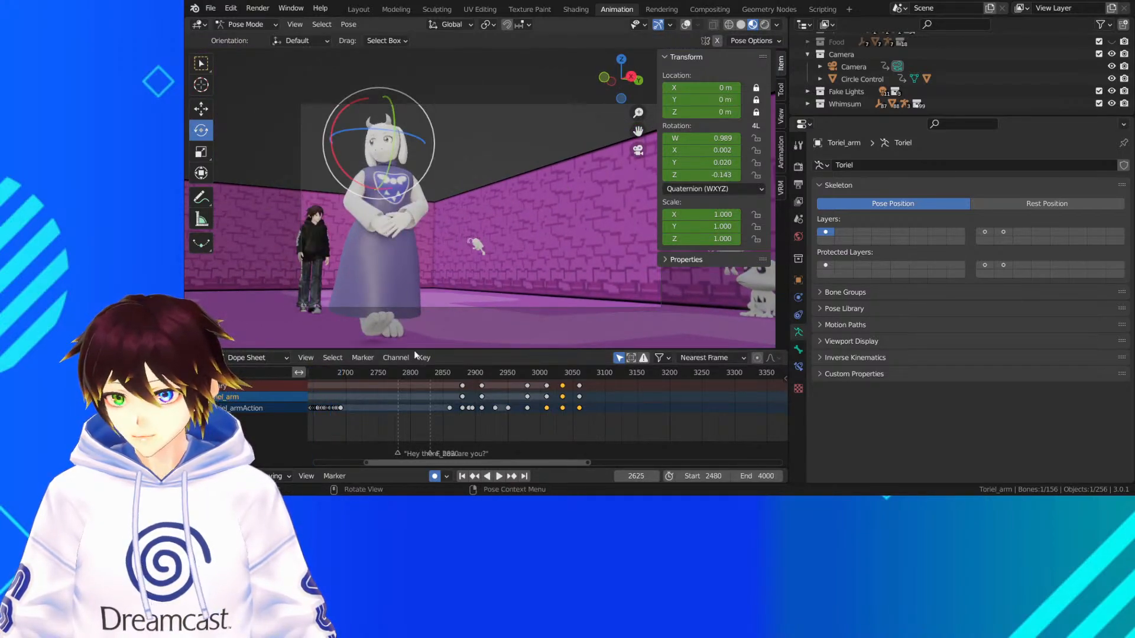
middle_click_drag(415, 385, 571, 414)
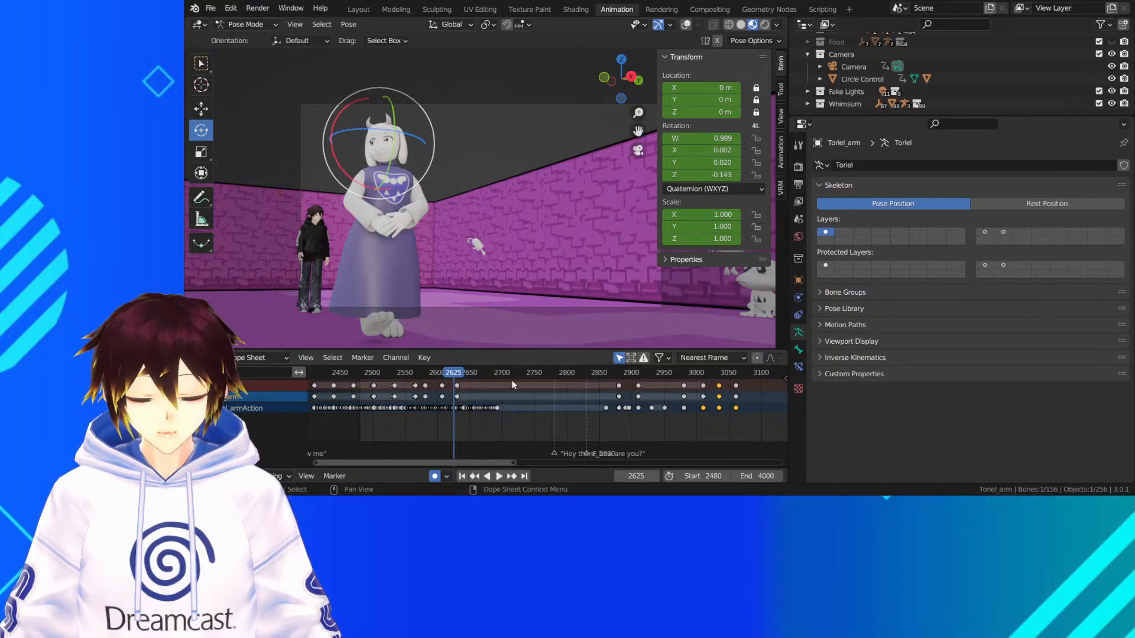
key("space")
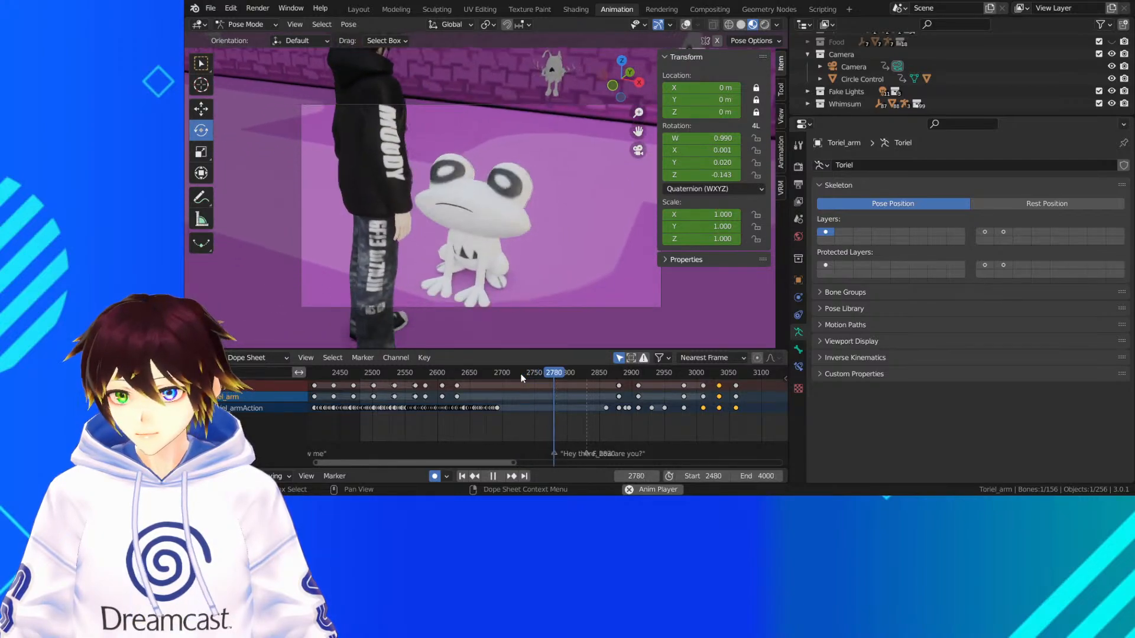
key("space")
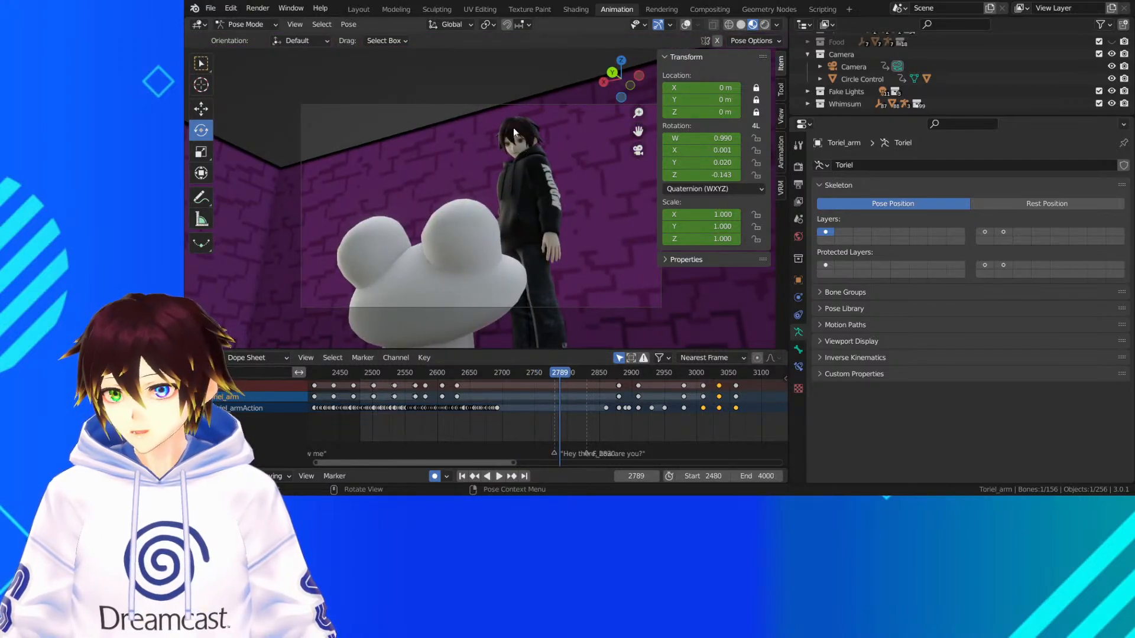
Leave Pose Mode for Object Mode and select the face mesh of the character in the black hoodie
scroll(523, 129, "up", 5)
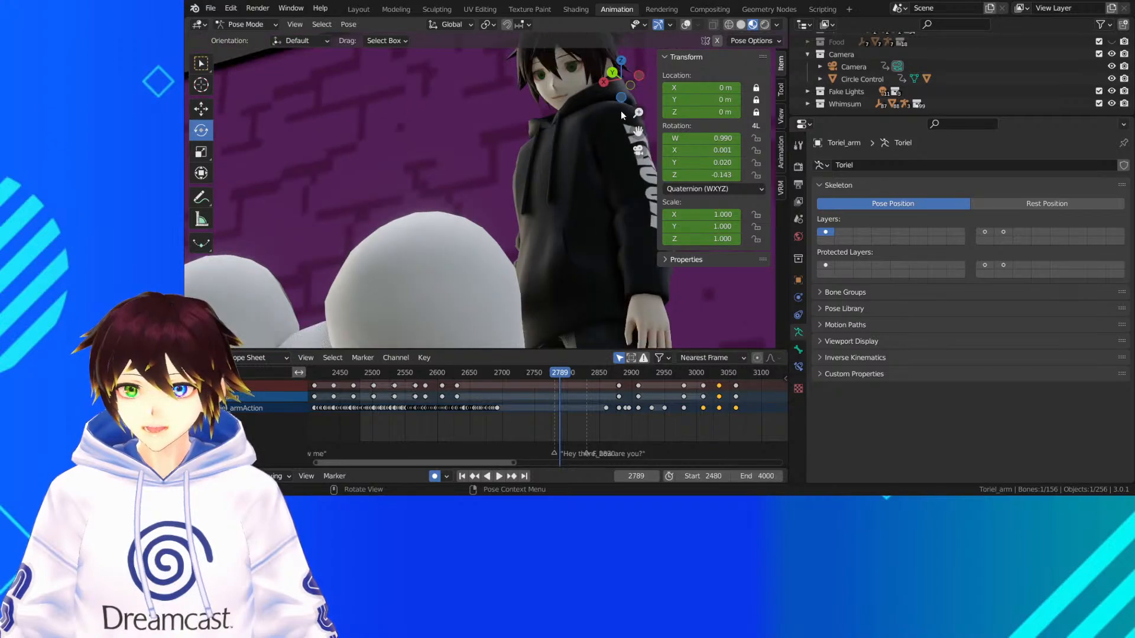
left_click_drag(645, 136, 570, 218)
scroll(426, 178, "up", 4)
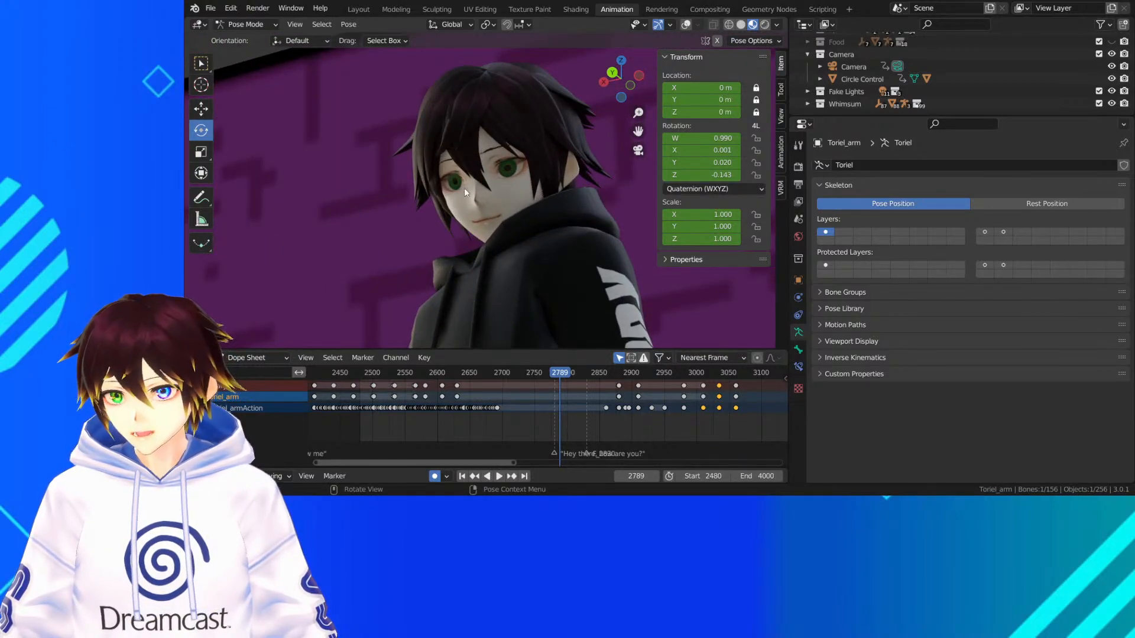
middle_click_drag(548, 218, 499, 196)
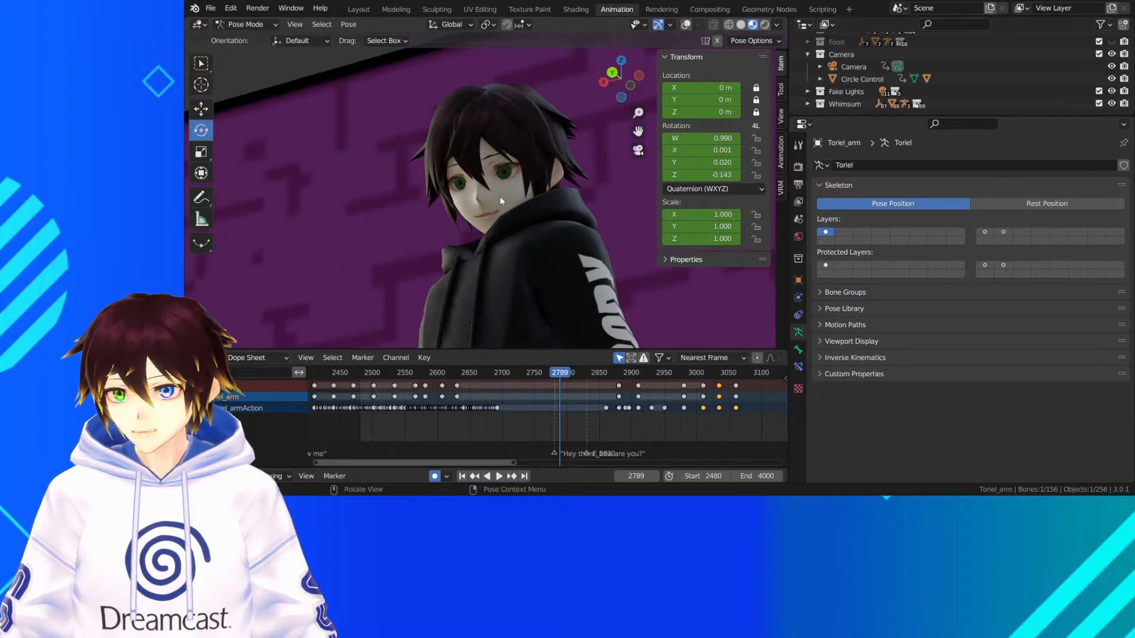
left_click(242, 23)
left_click(249, 36)
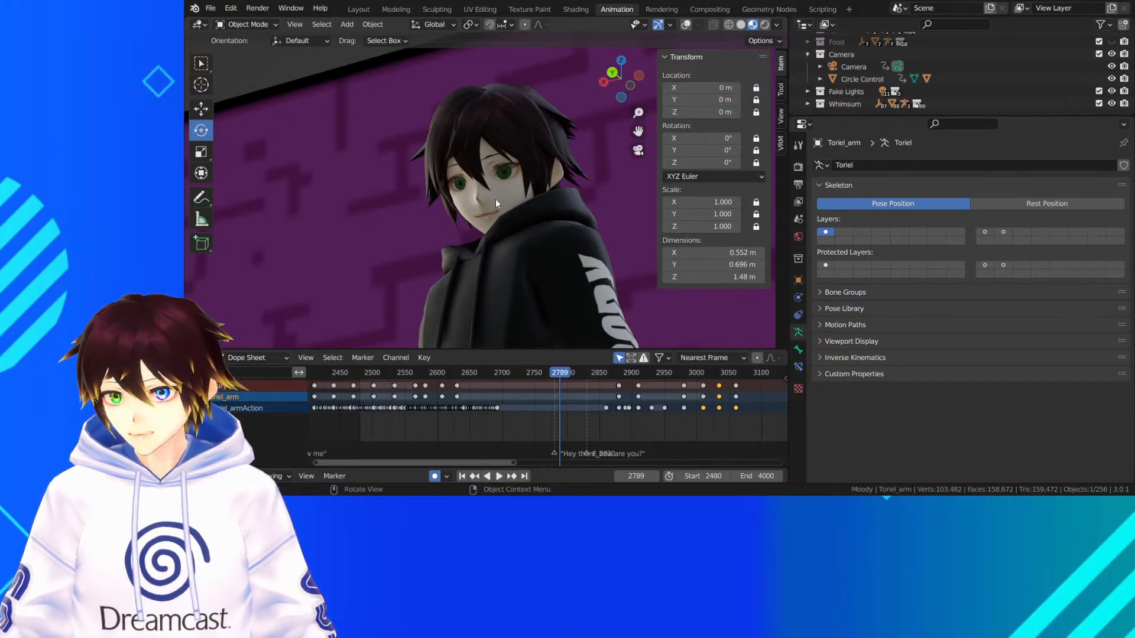
left_click(495, 199)
Play back the face's lip sync for the "Hey there, how are you?" line and move the playhead to frame 2849
scroll(619, 409, "up", 5)
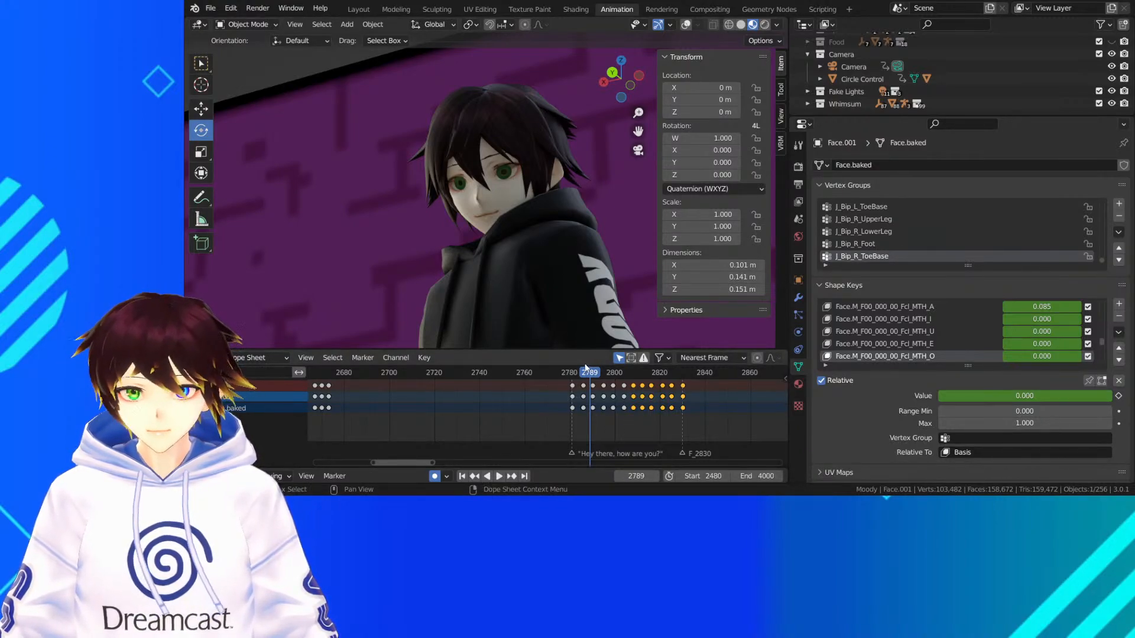
key("space")
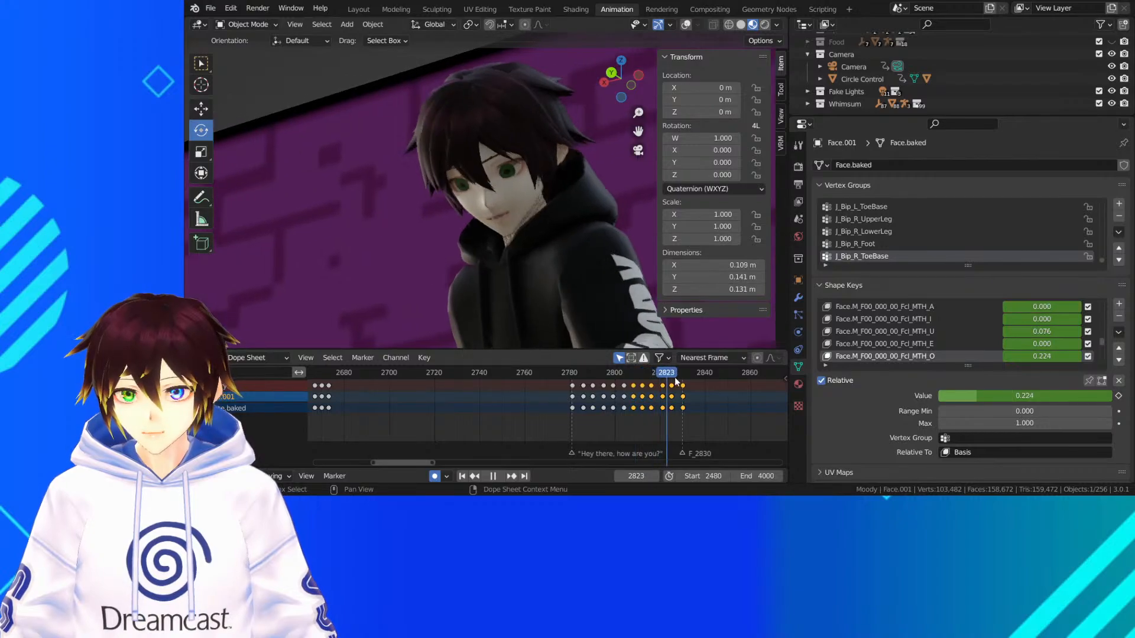
left_click_drag(667, 379, 725, 394)
middle_click_drag(725, 394, 600, 406)
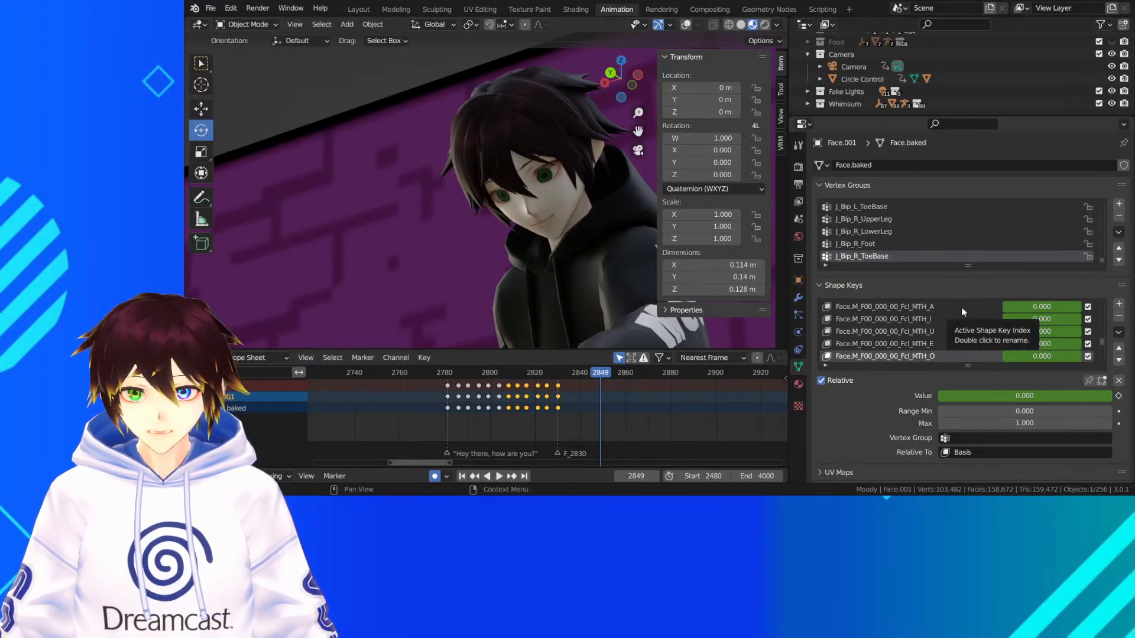
Find the Fcl_EYE_Close shape key and keyframe its existing value at frame 2849
scroll(935, 333, "down", 5)
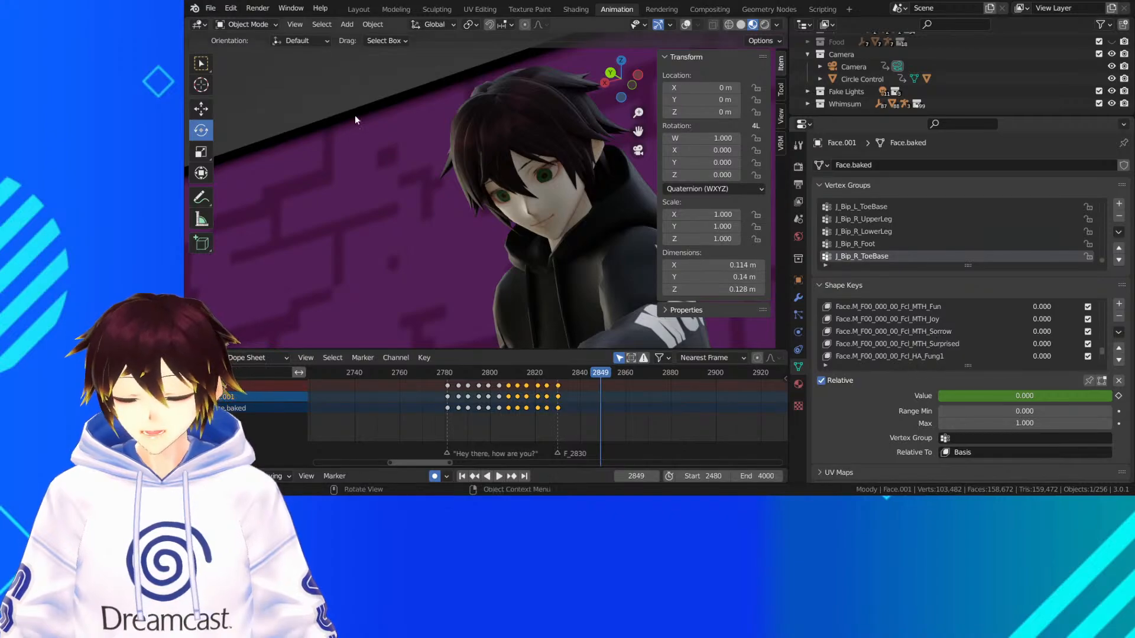
scroll(917, 341, "down", 5)
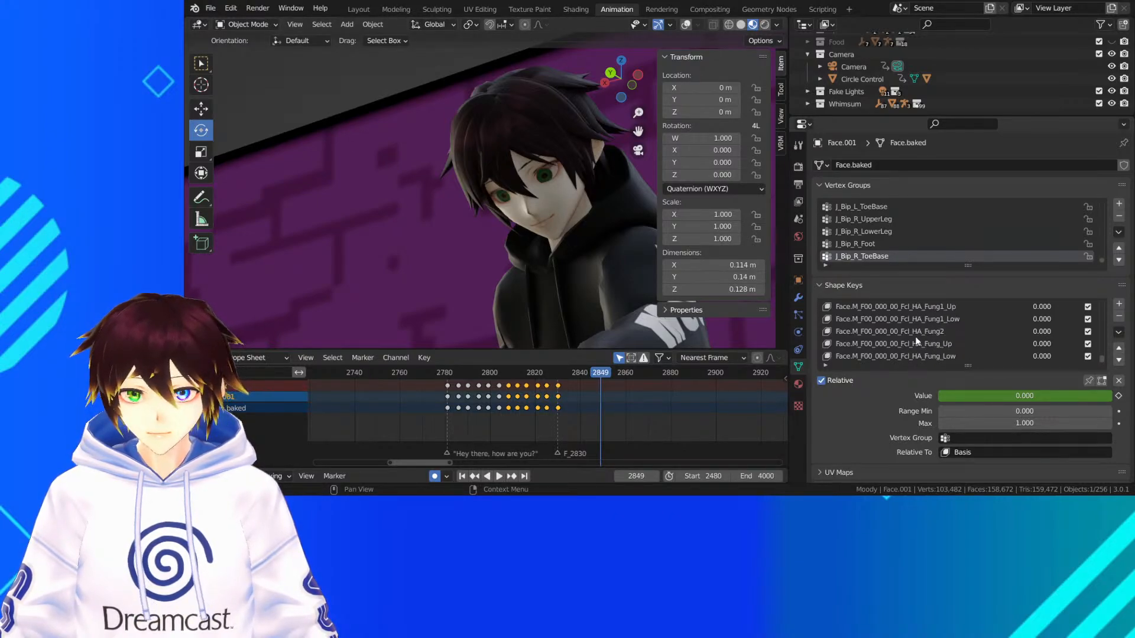
scroll(915, 337, "down", 8)
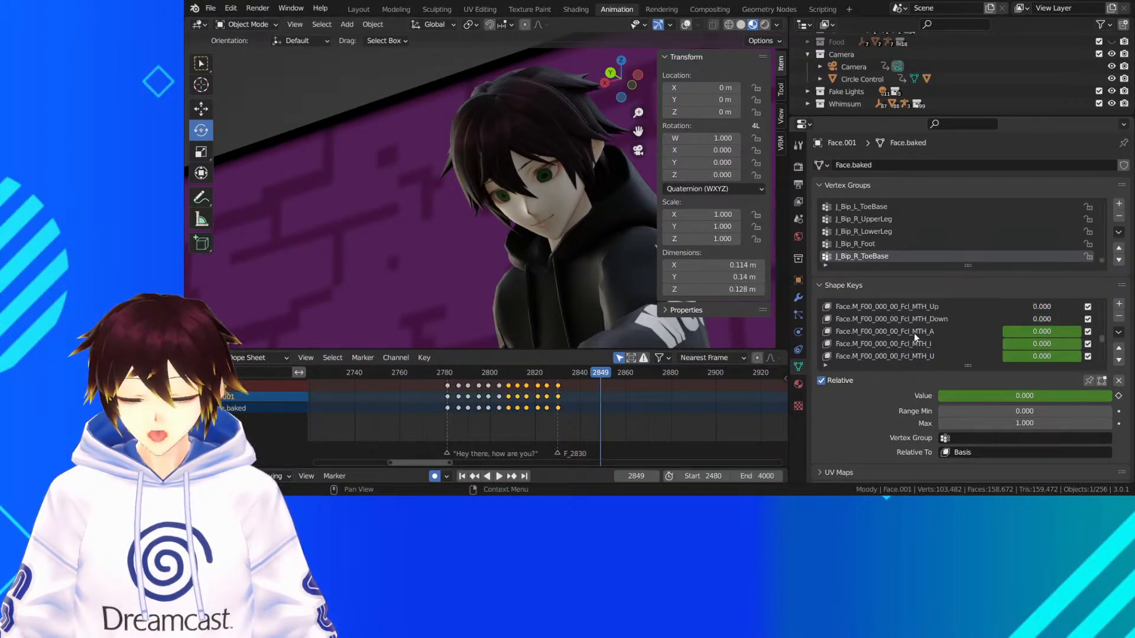
scroll(914, 332, "up", 7)
scroll(913, 341, "down", 3)
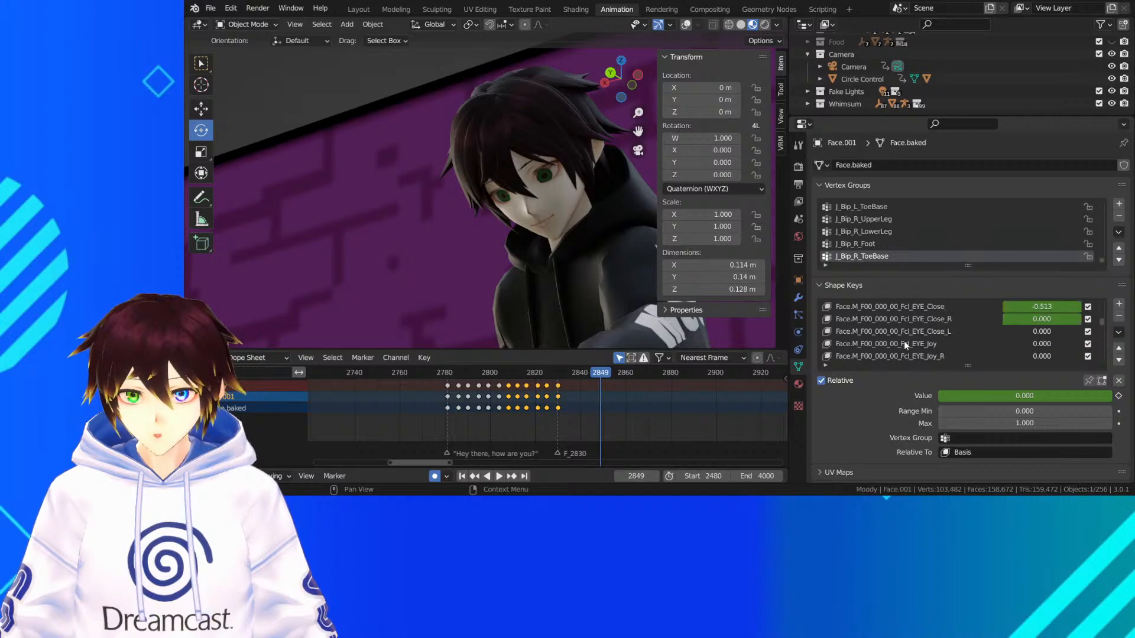
scroll(909, 334, "up", 3)
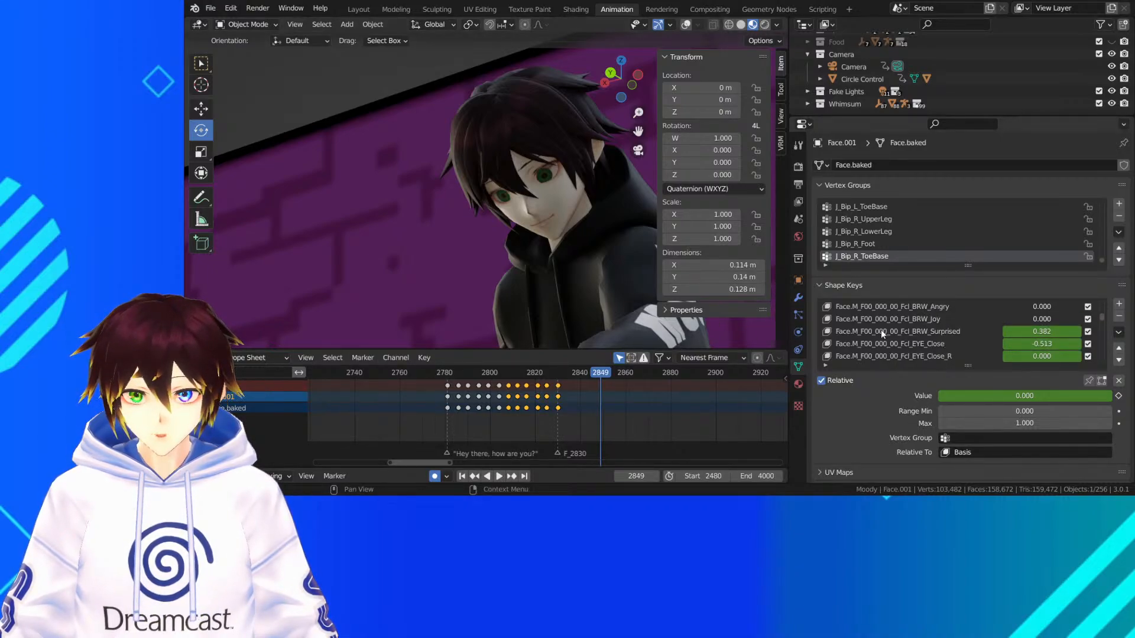
left_click(895, 344)
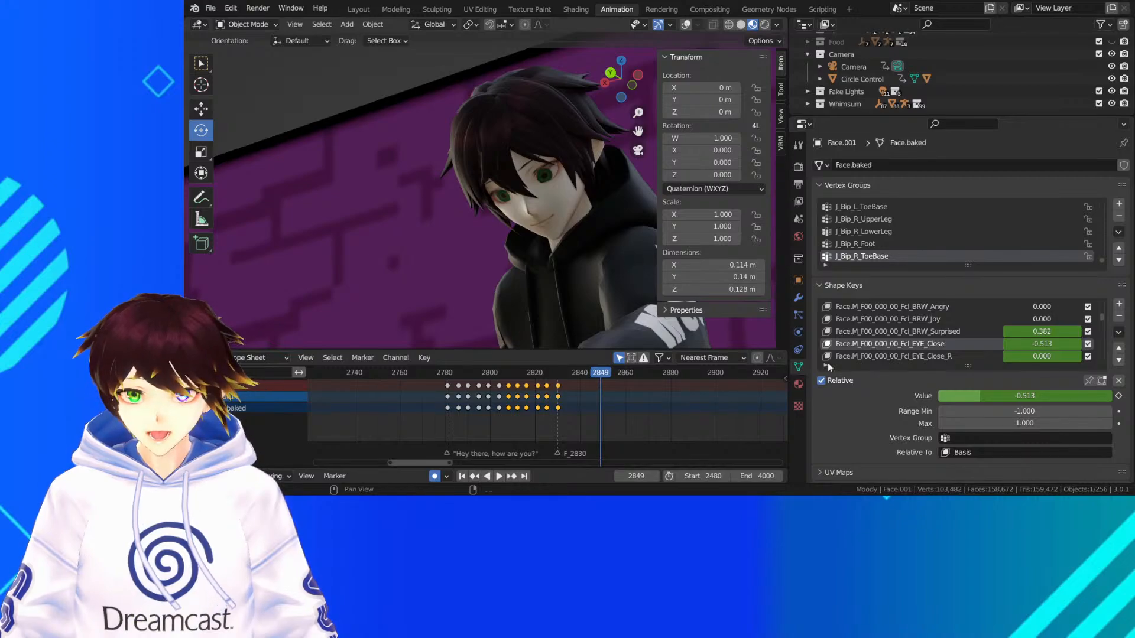
left_click(1119, 395)
At frame 2852, set the Fcl_EYE_Close shape key to 1.000 and keyframe it to close the eyes
scroll(591, 425, "up", 3)
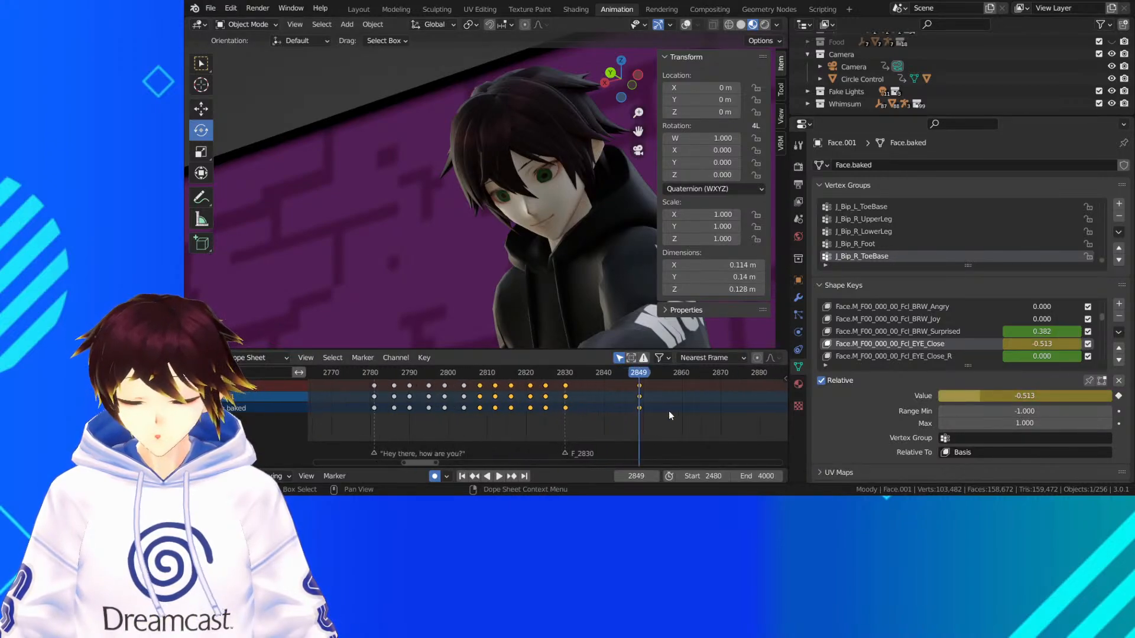
scroll(579, 416, "up", 3)
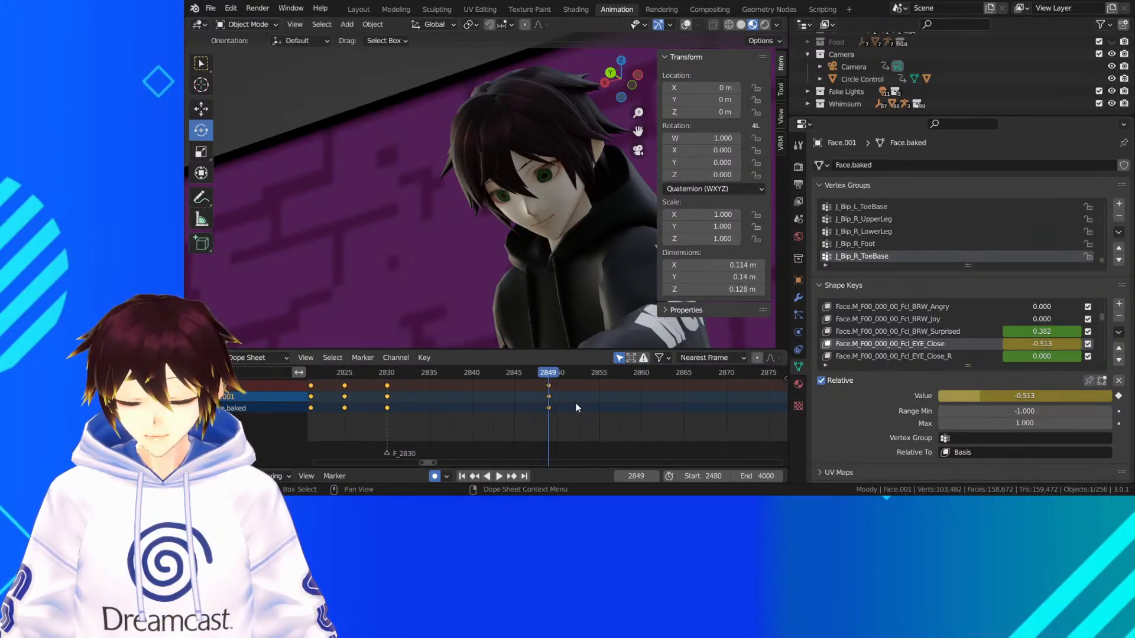
left_click(555, 379)
left_click_drag(562, 379, 571, 379)
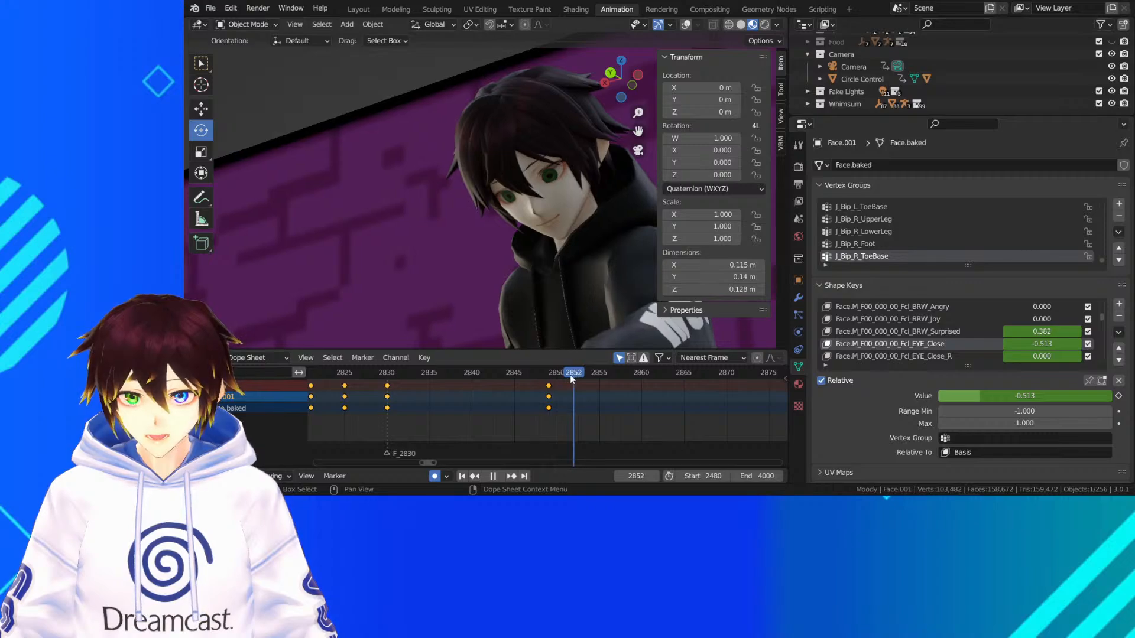
left_click_drag(1017, 393, 1112, 395)
left_click(1118, 395)
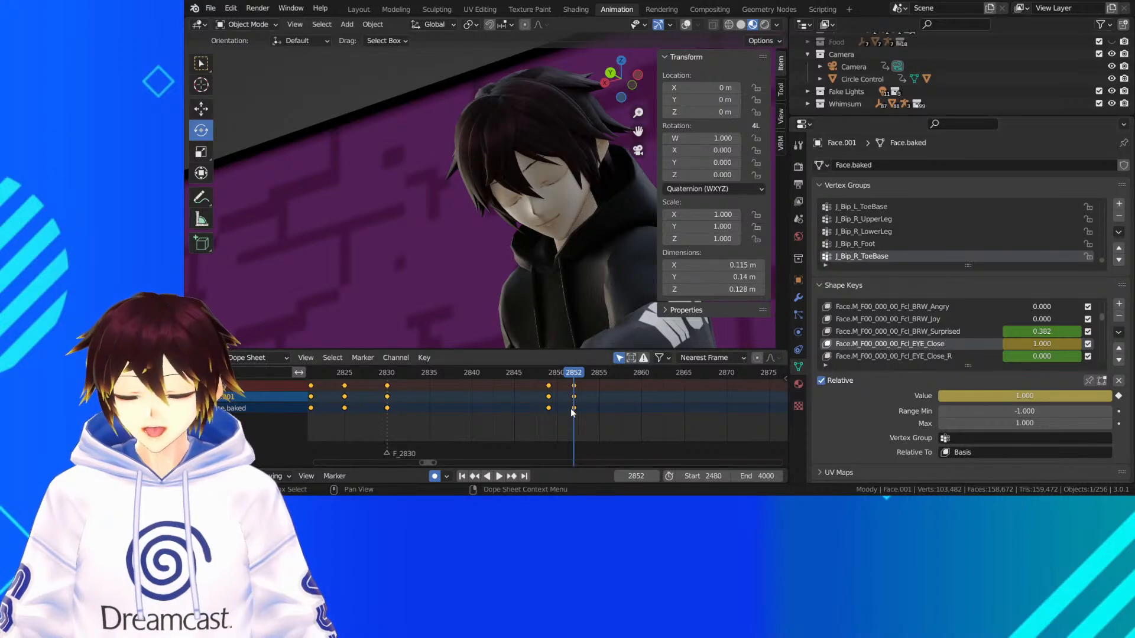
Duplicate the open-eye keyframe from frame 2849 and place the copy at frame 2855
right_click(549, 396)
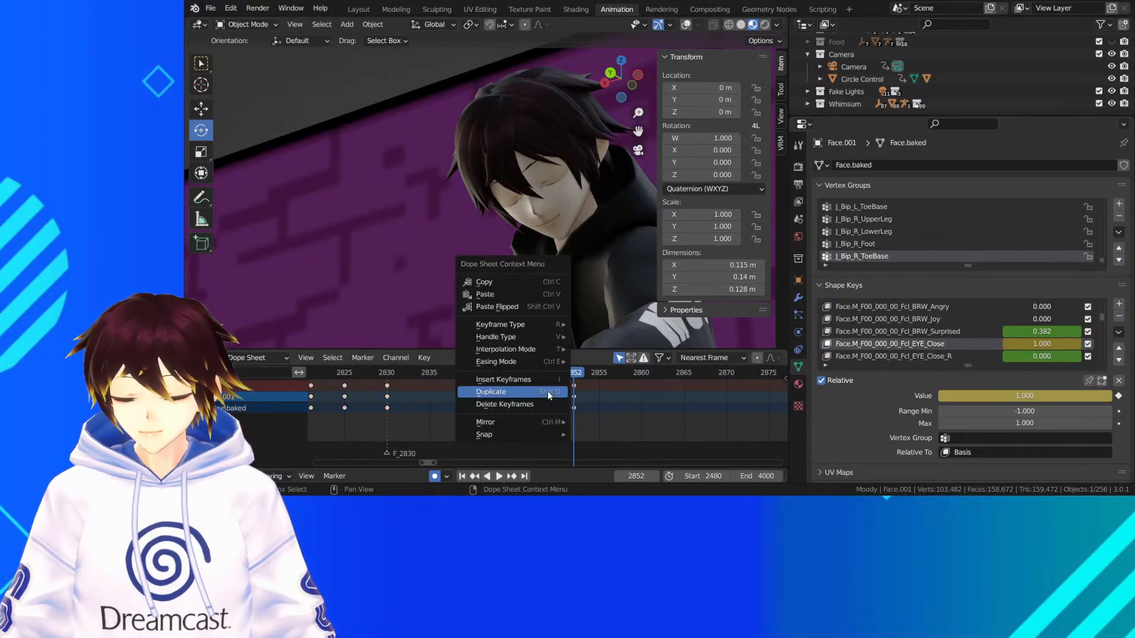
left_click(547, 388)
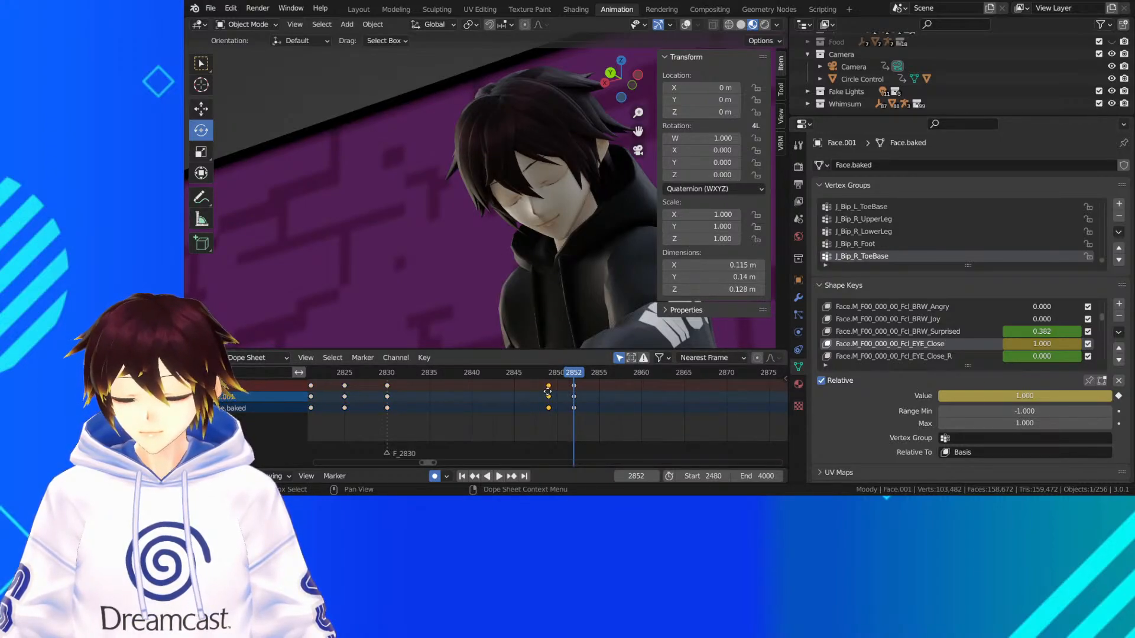
left_click(598, 393)
Select the three blink keyframes at frames 2849, 2852 and 2855
left_click_drag(623, 427, 498, 383)
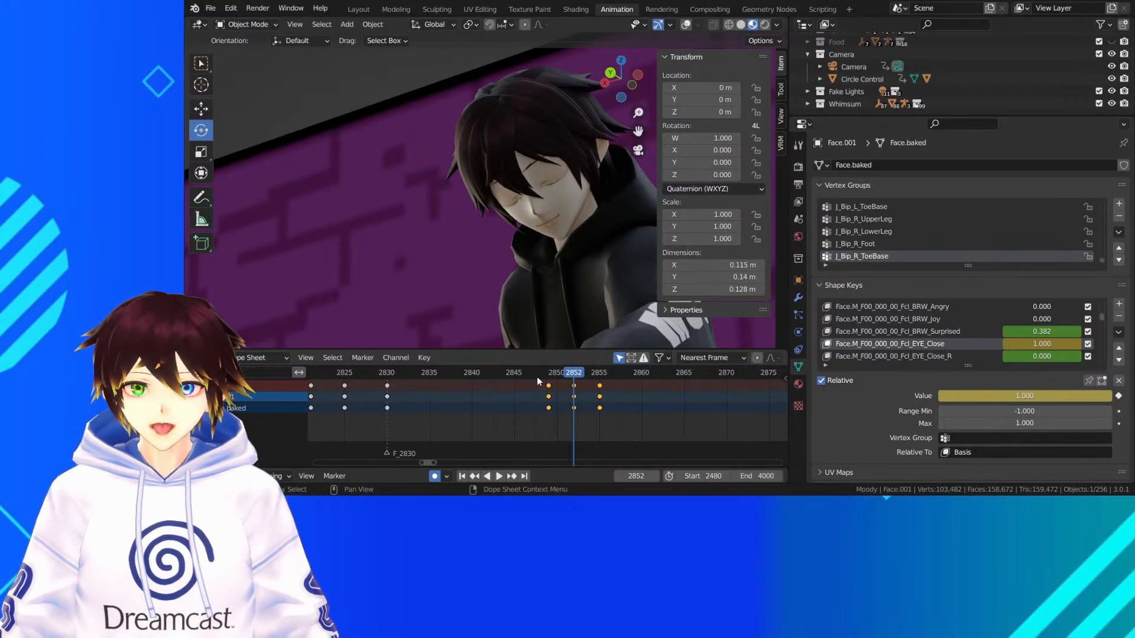
scroll(537, 382, "down", 11)
middle_click_drag(532, 388, 538, 388)
scroll(537, 388, "down", 6)
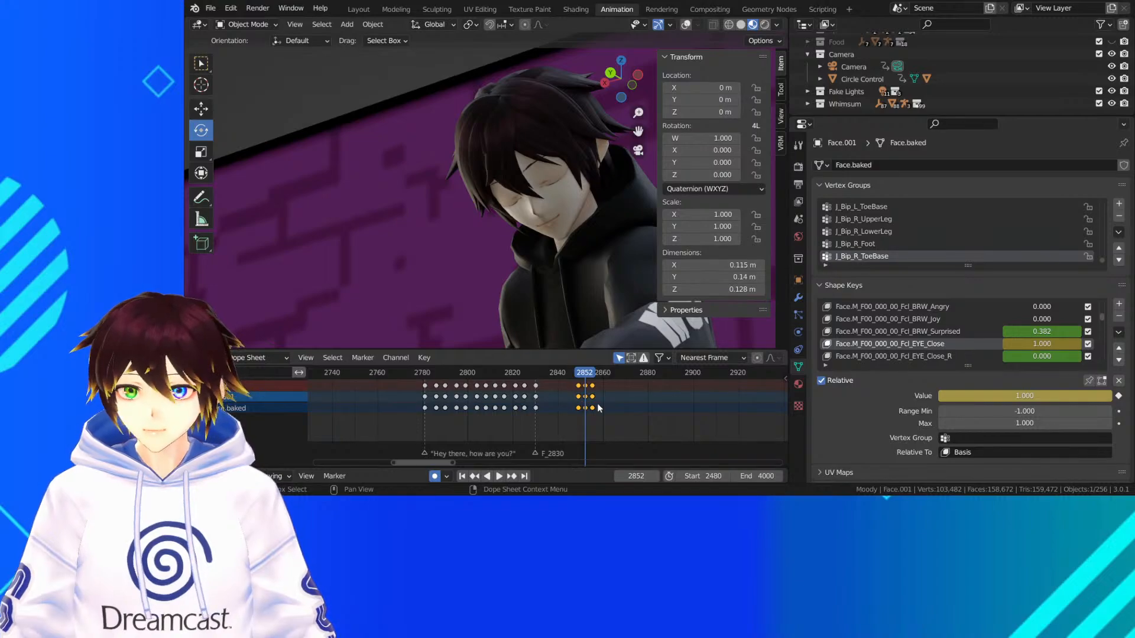
Duplicate the three selected blink keyframes and place the copy at frame 2783, near the start of the "Hey there, how are you?" line
left_click_drag(430, 376, 414, 377)
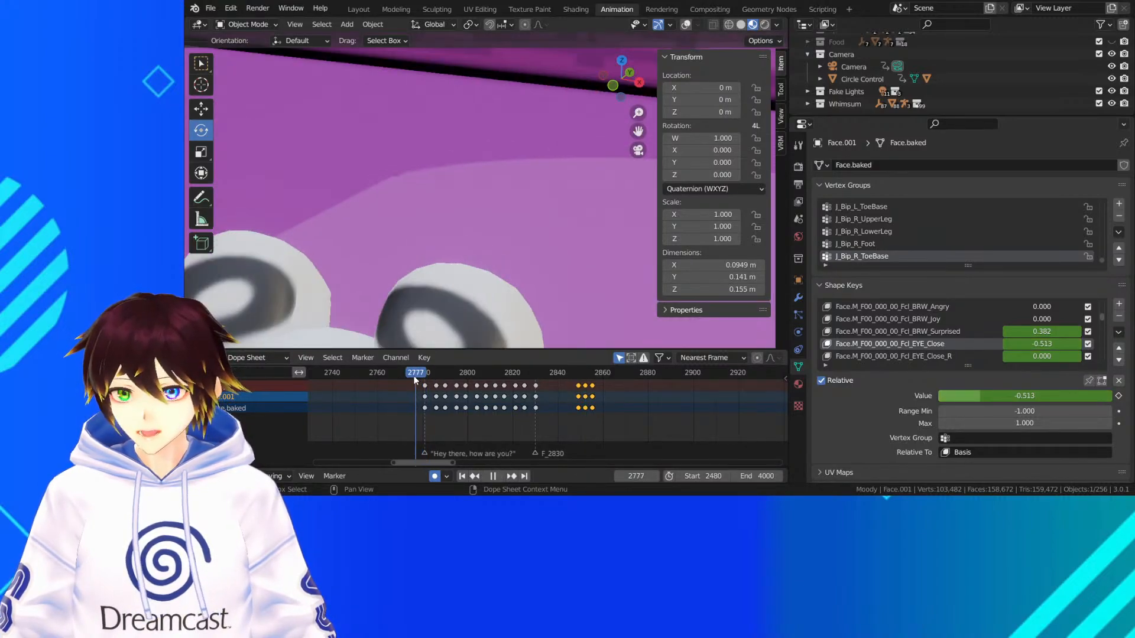
key("space")
key("space")
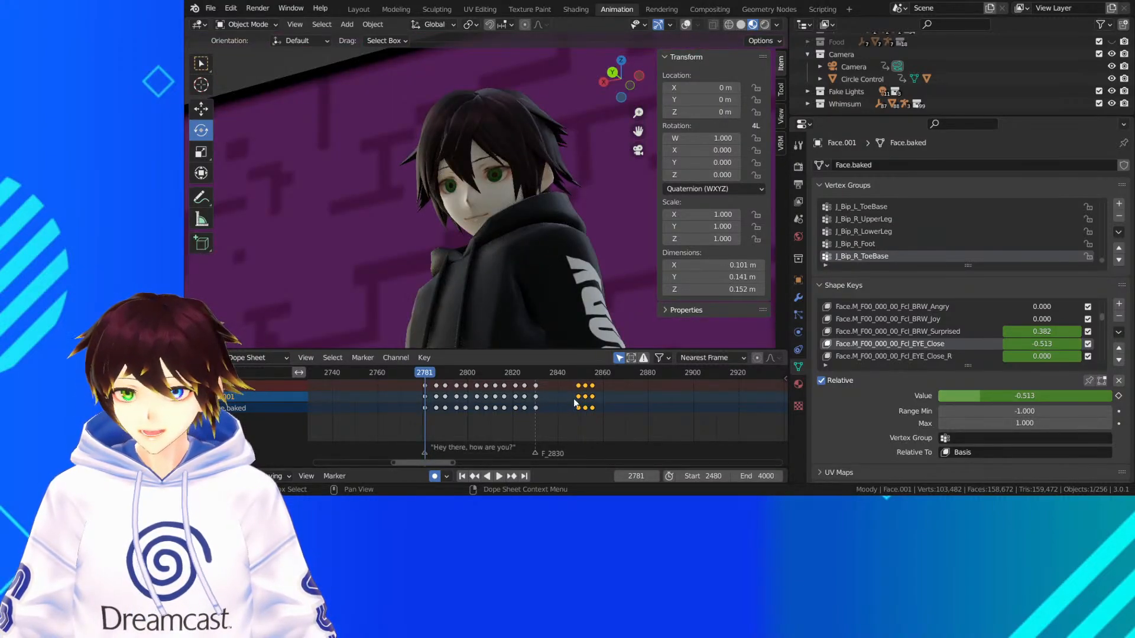
key("space")
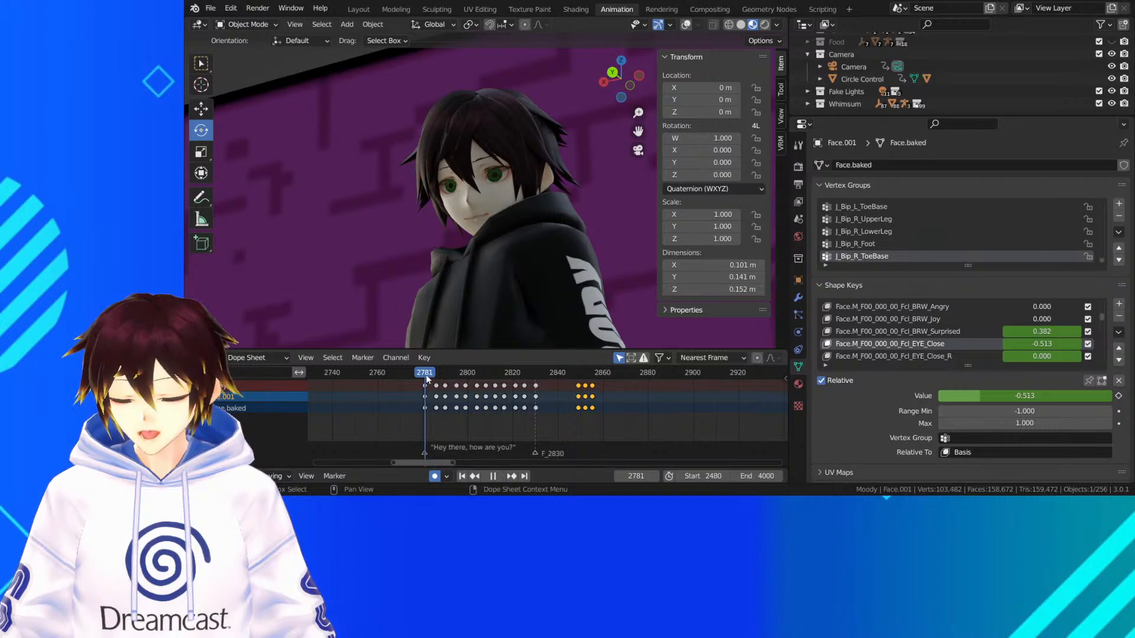
key("space")
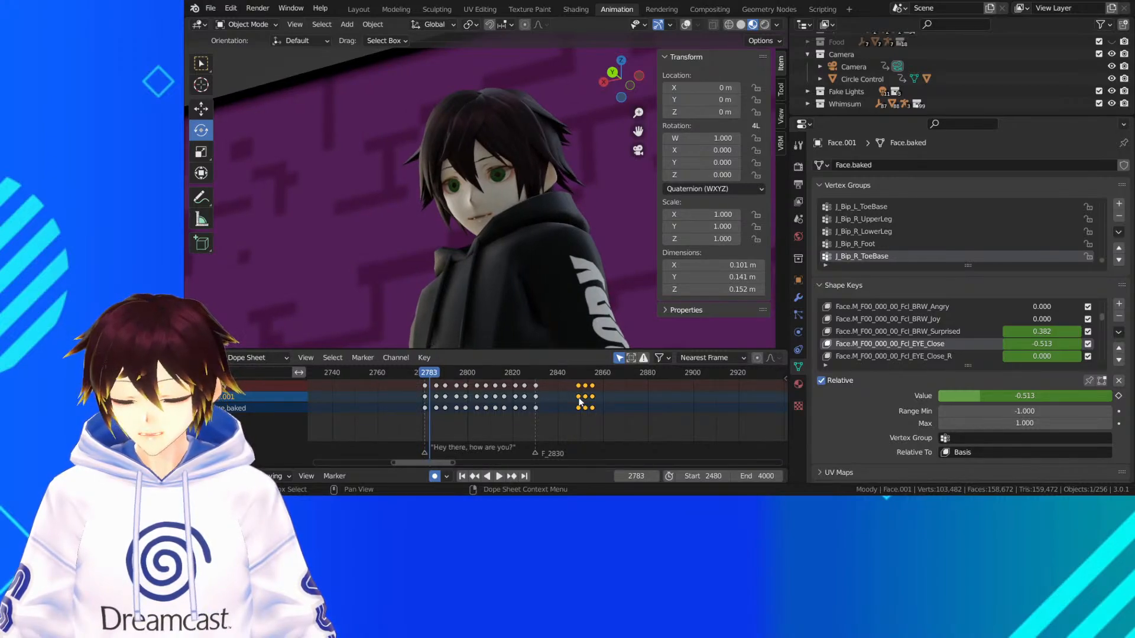
left_click_drag(584, 404, 471, 404)
right_click(568, 404)
right_click(580, 402)
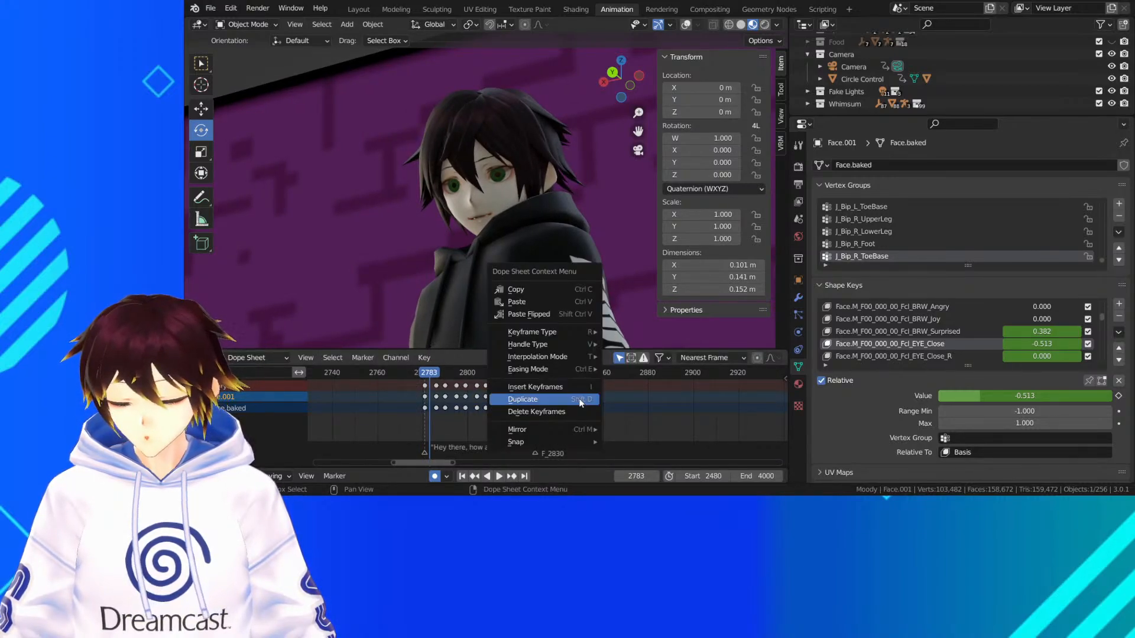
left_click(579, 402)
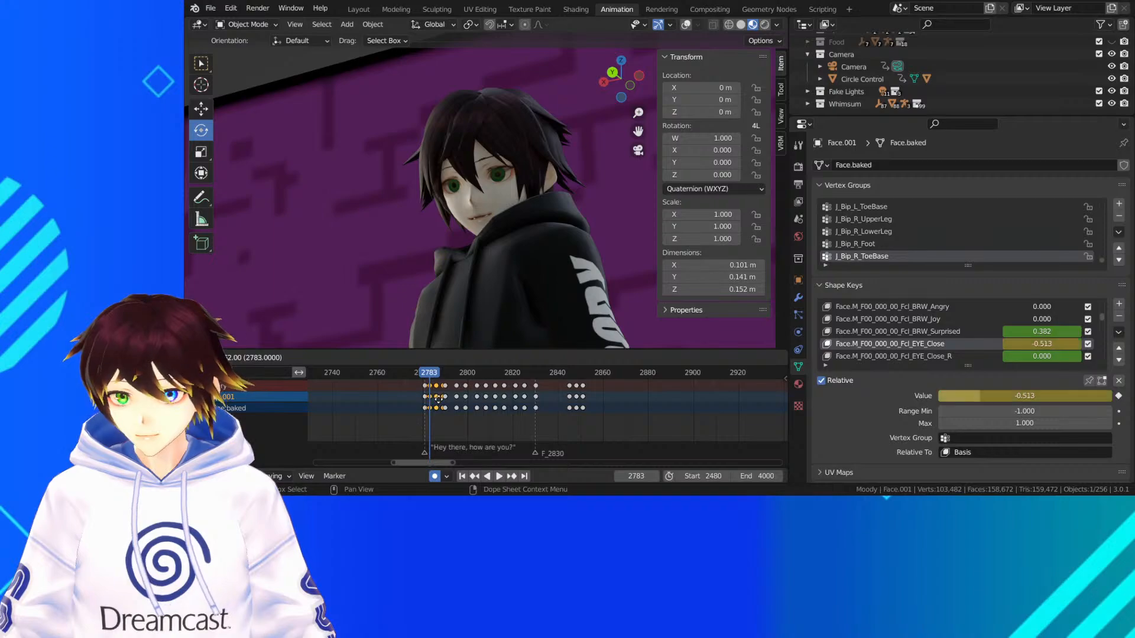
left_click(438, 402)
Duplicate the blink keyframes again and place the copy at about frame 2802
left_click_drag(433, 376, 467, 373)
right_click(453, 393)
left_click(454, 393)
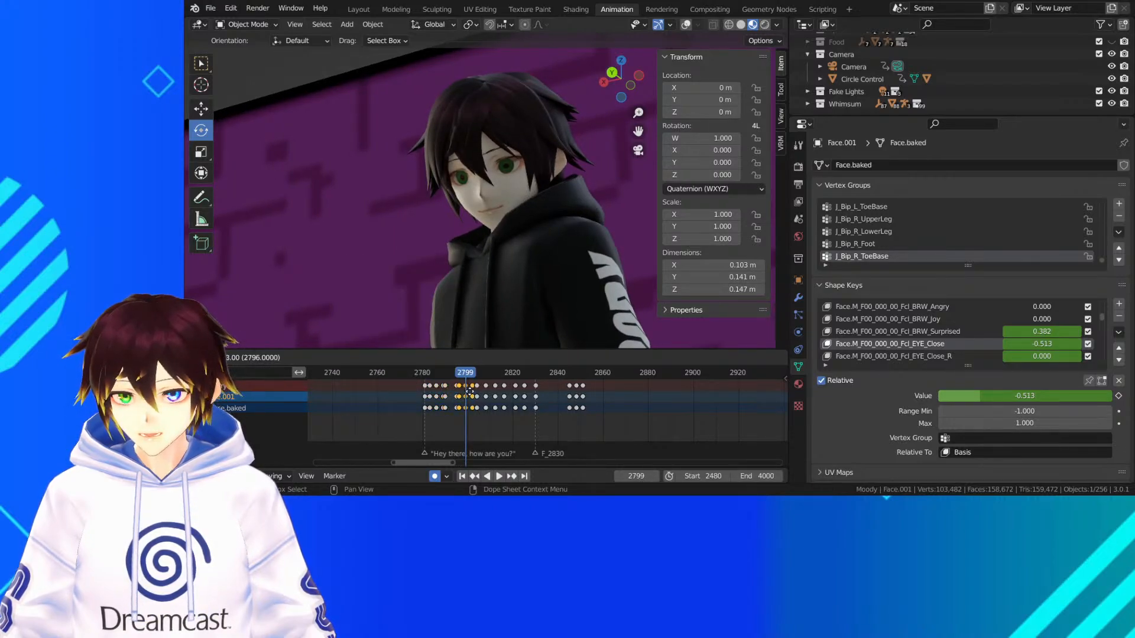
left_click(482, 394)
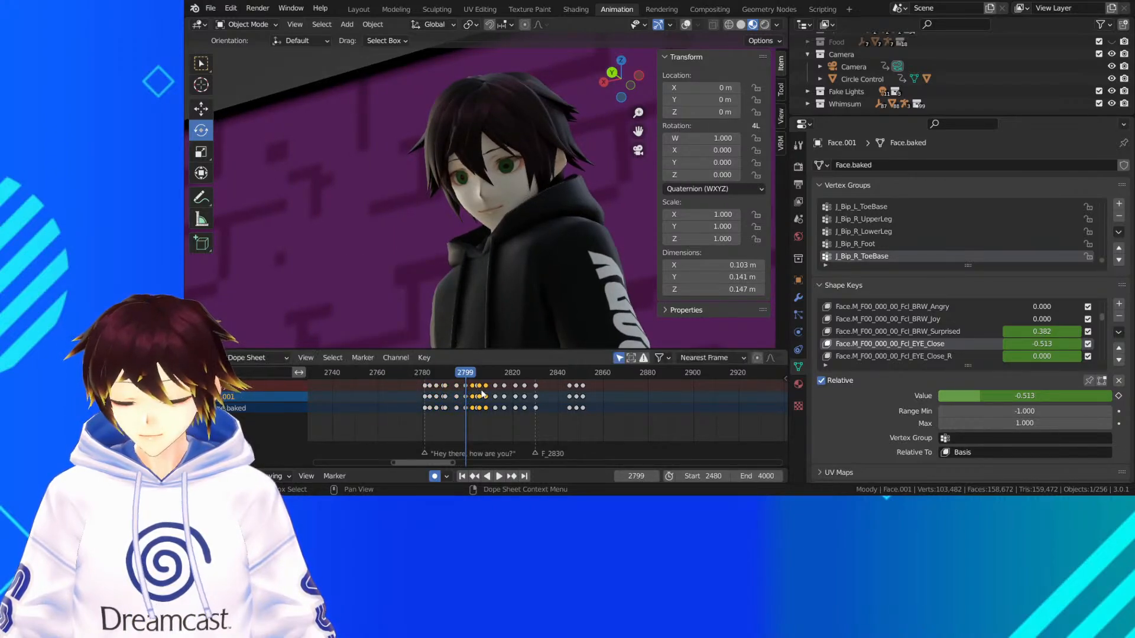
Move the last blink's keyframes out to frame 2870 and place a duplicate of them at the F_2830 marker
key("space")
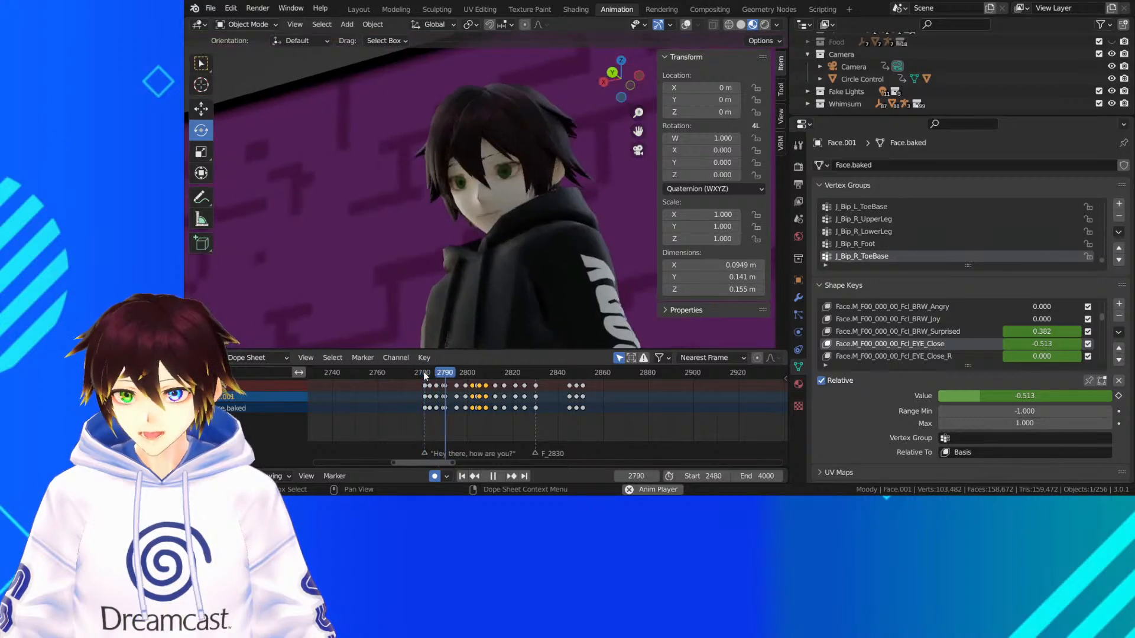
key("space")
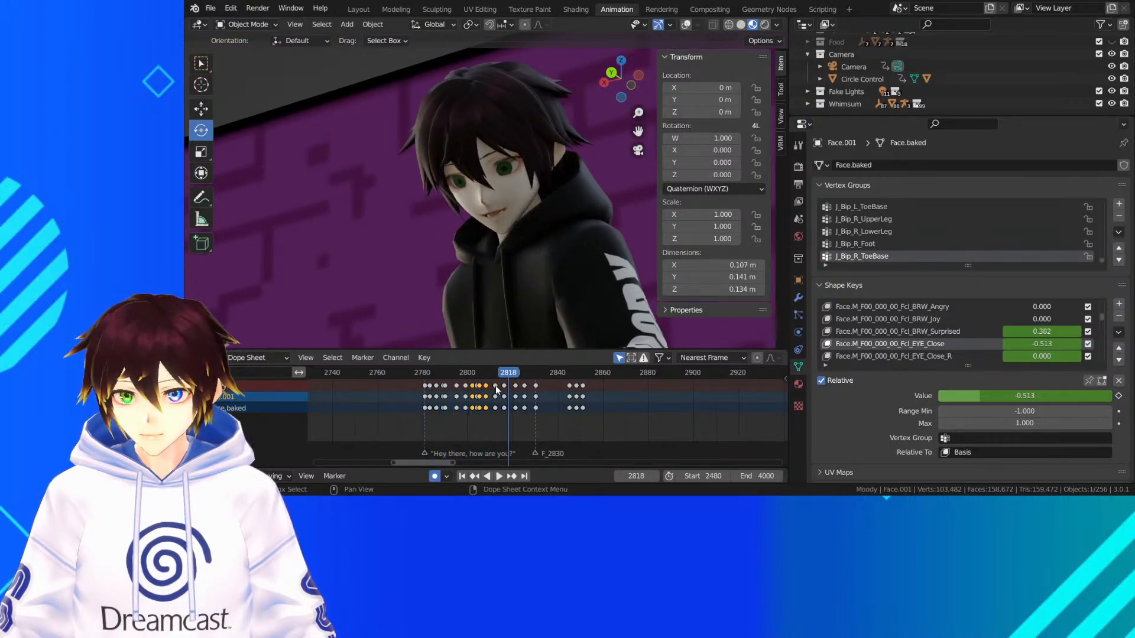
key("space")
key("space")
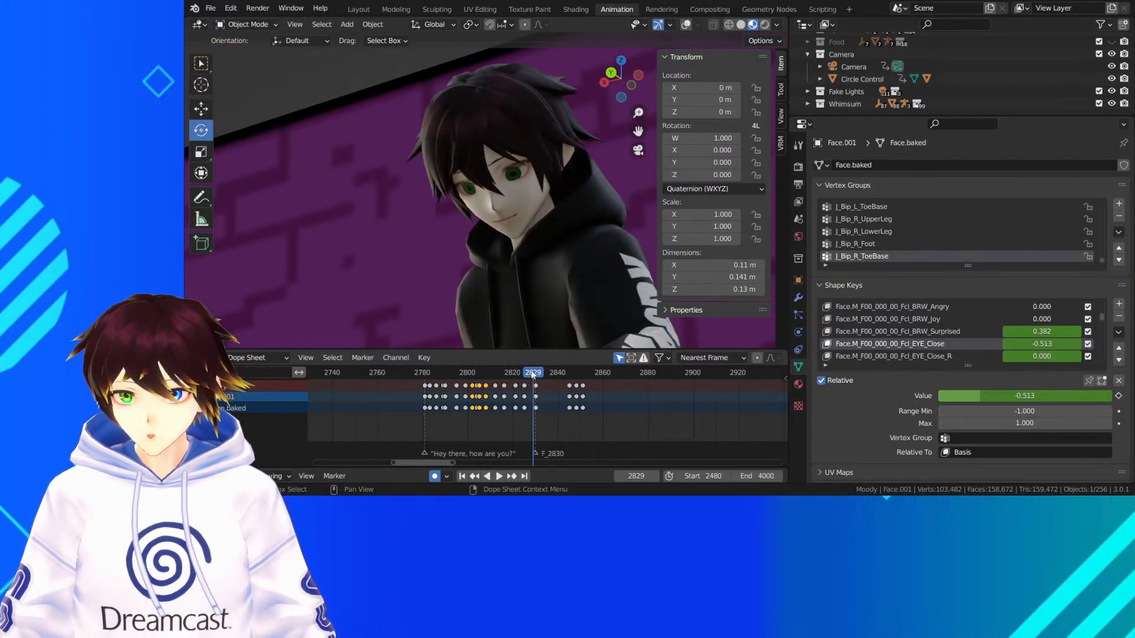
key("space")
key("space")
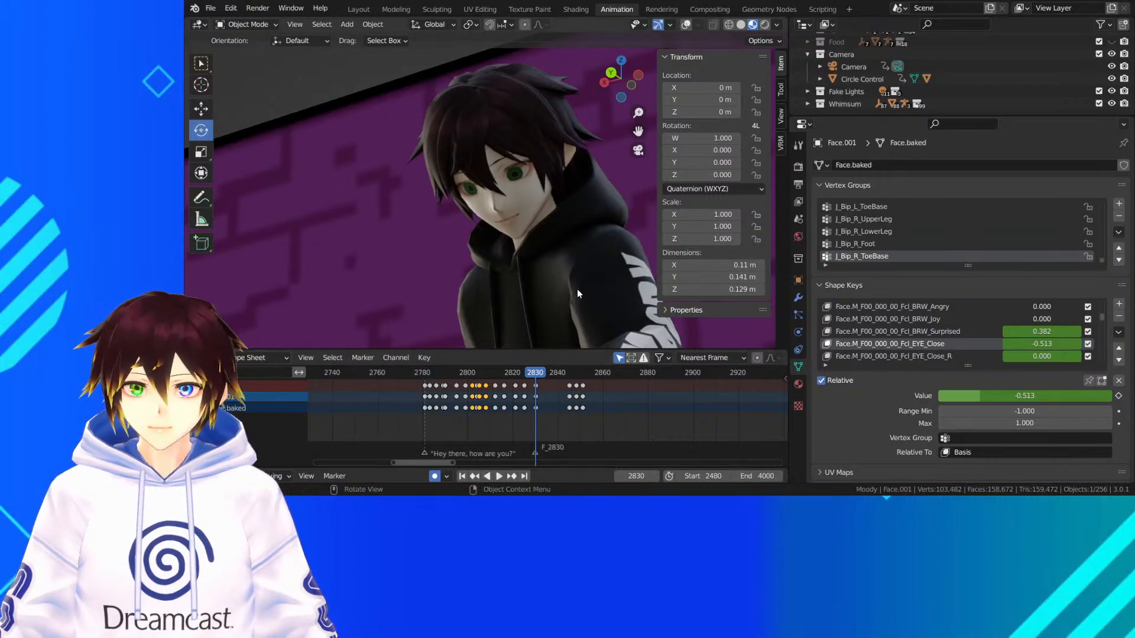
left_click_drag(629, 420, 627, 396)
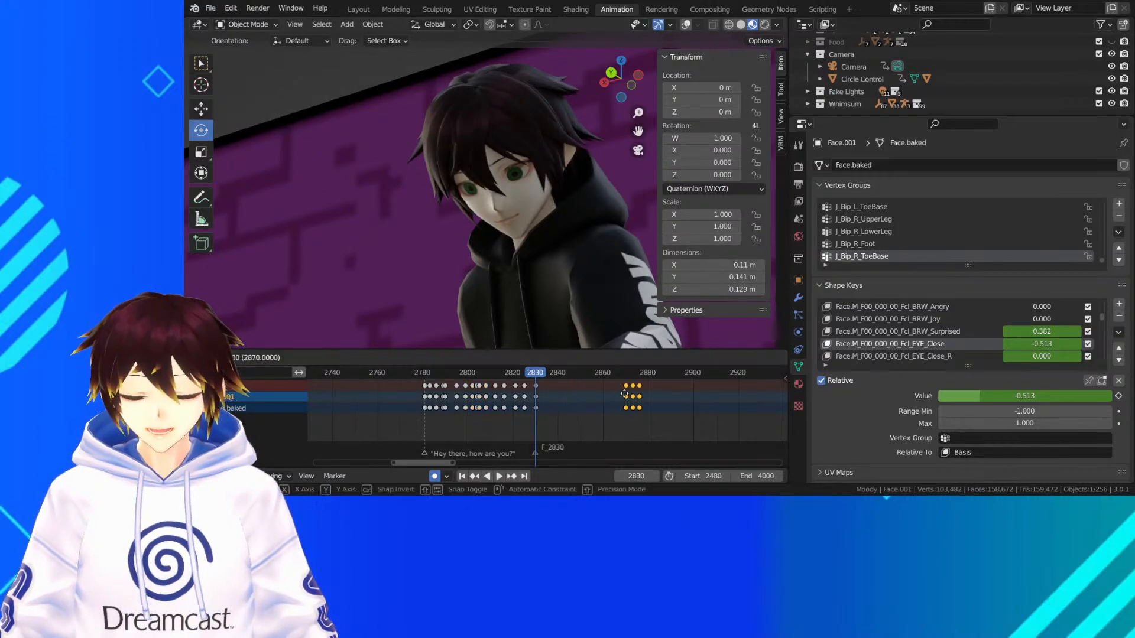
right_click(627, 396)
left_click(627, 395)
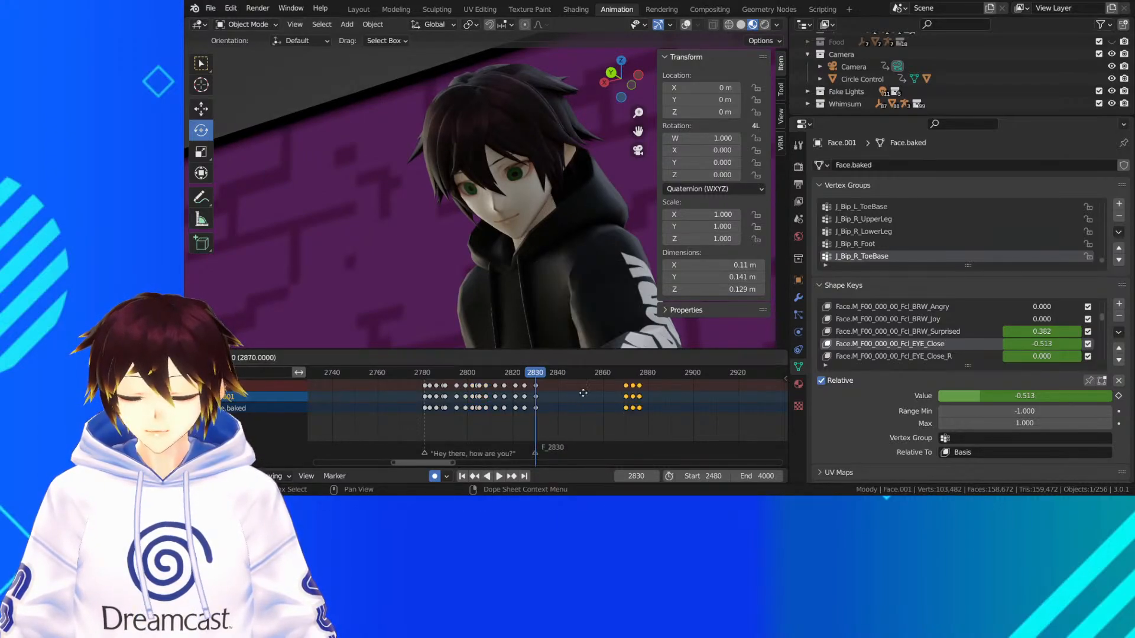
left_click(535, 391)
Play back the shot from frame 2779, then move the last three blink keyframes out to about frame 2936
left_click(425, 379)
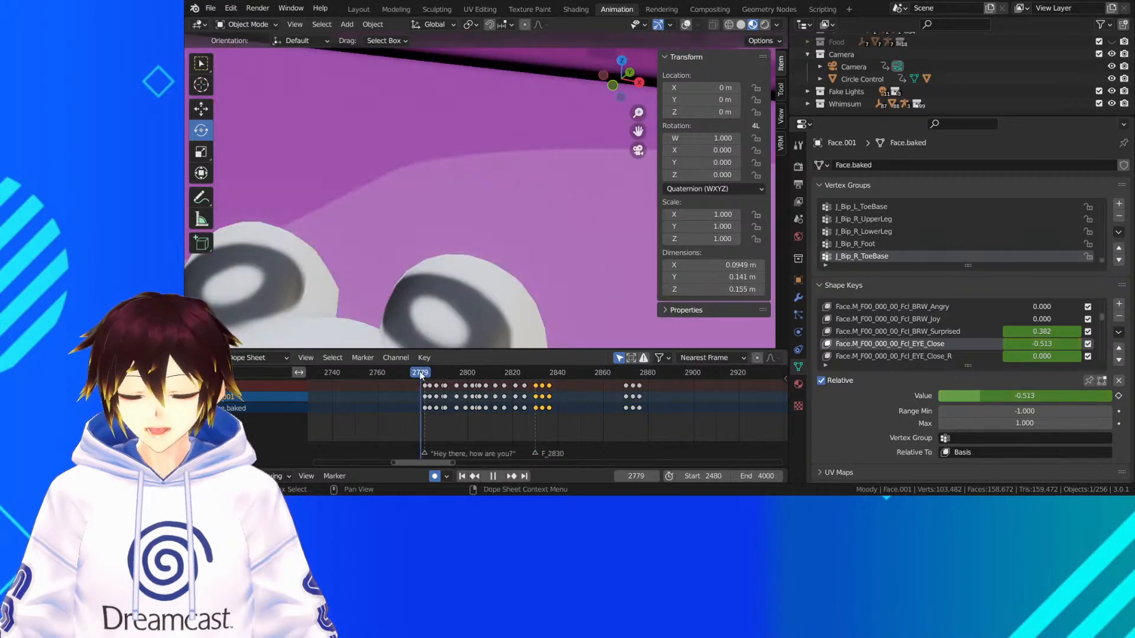
left_click(499, 475)
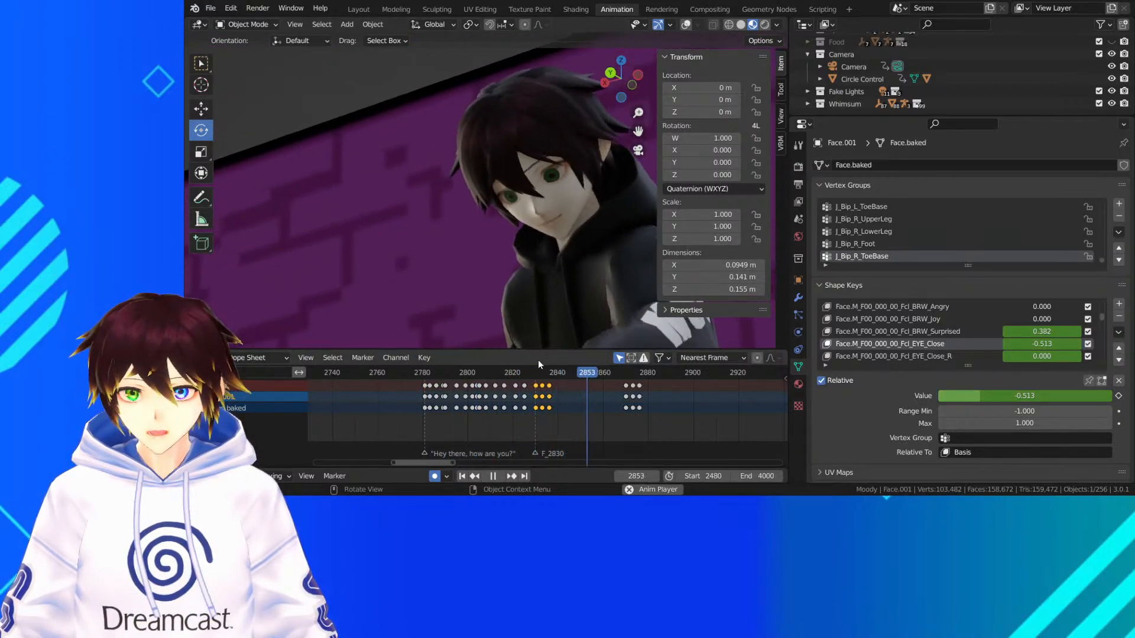
key("space")
left_click_drag(673, 410, 597, 390)
middle_click_drag(641, 414, 530, 416)
scroll(531, 416, "down", 3)
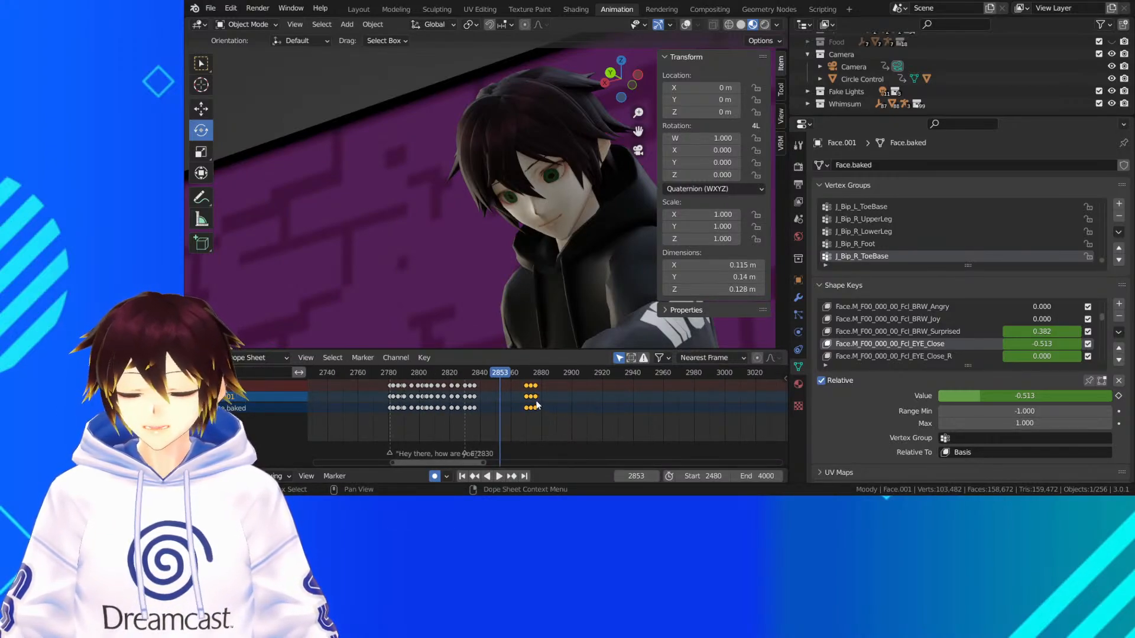
key("g")
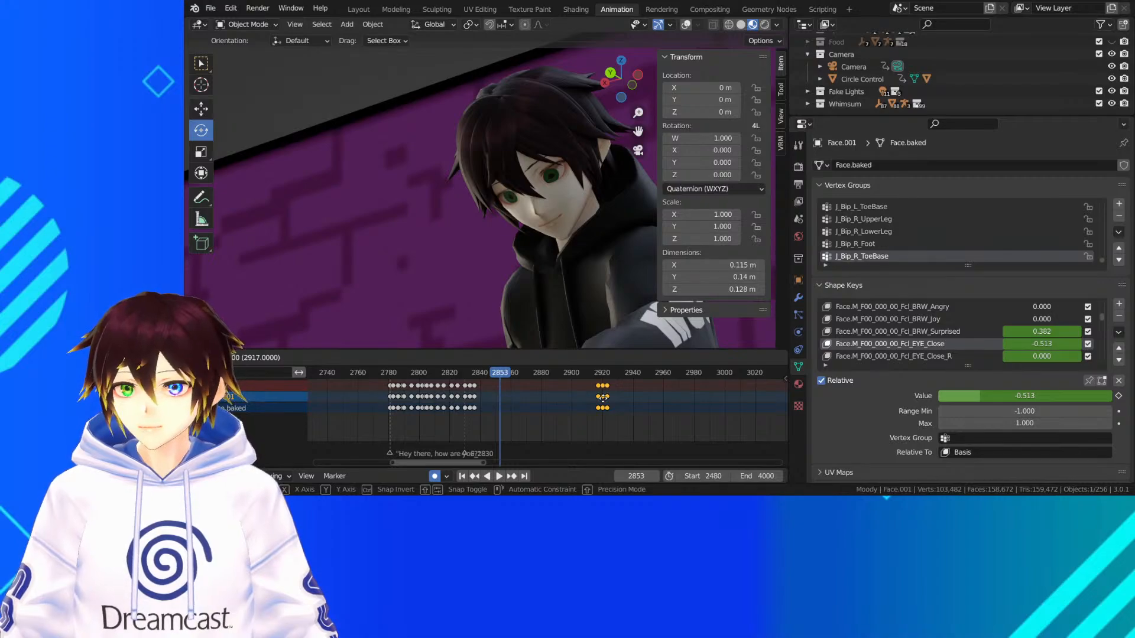
left_click(632, 399)
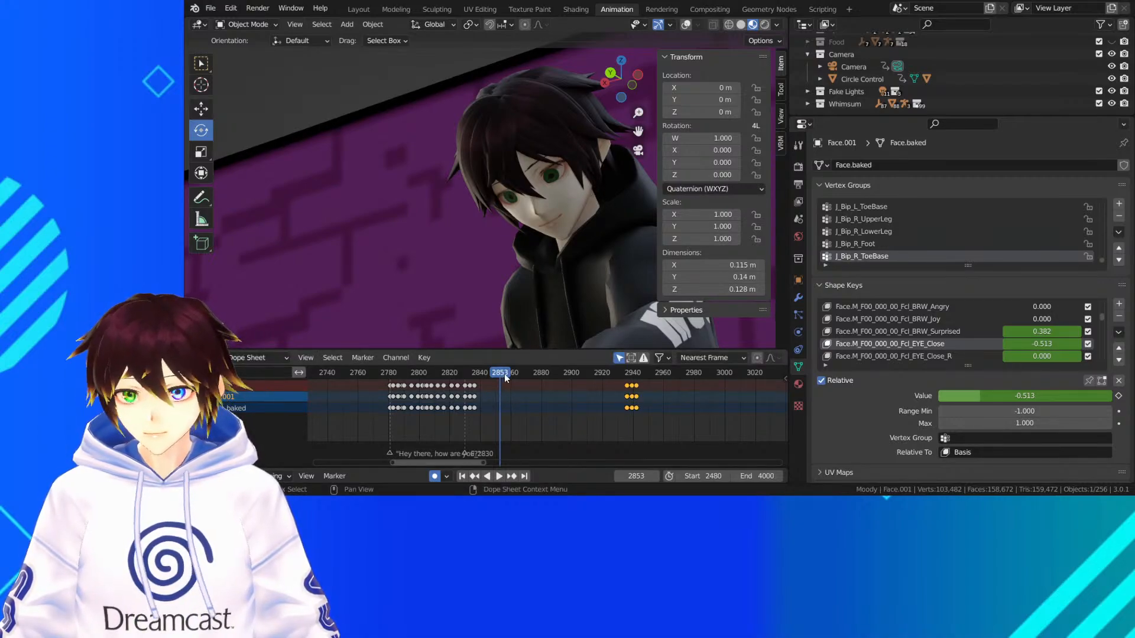
Scrub back to the hooded character's shot and move the last three blink keyframes to start at frame 2860
key("space")
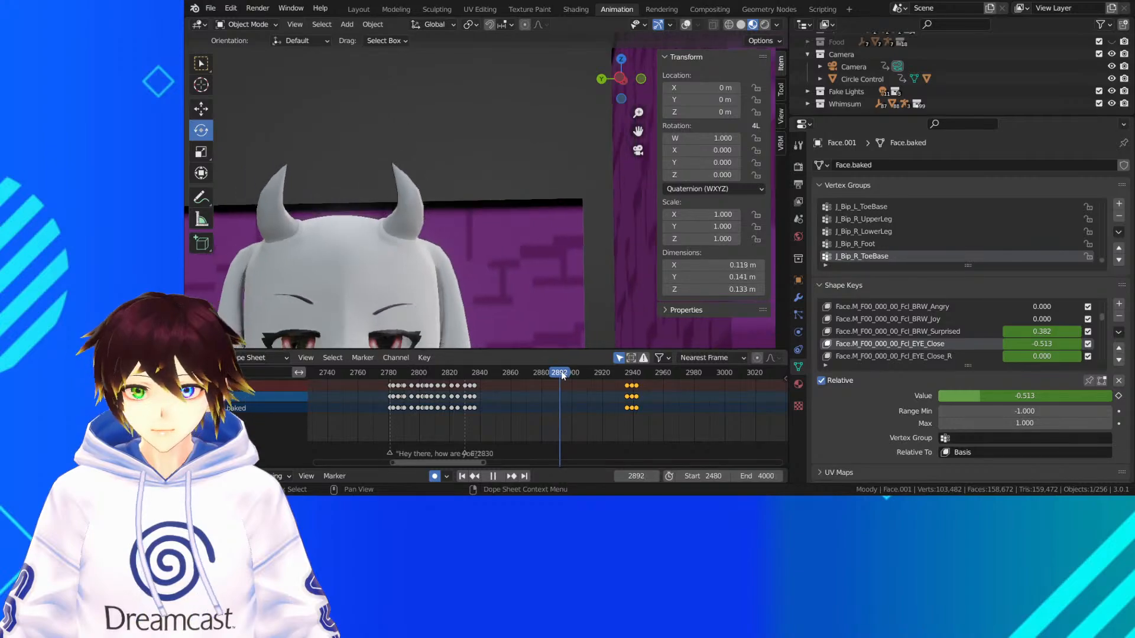
left_click_drag(533, 374, 510, 382)
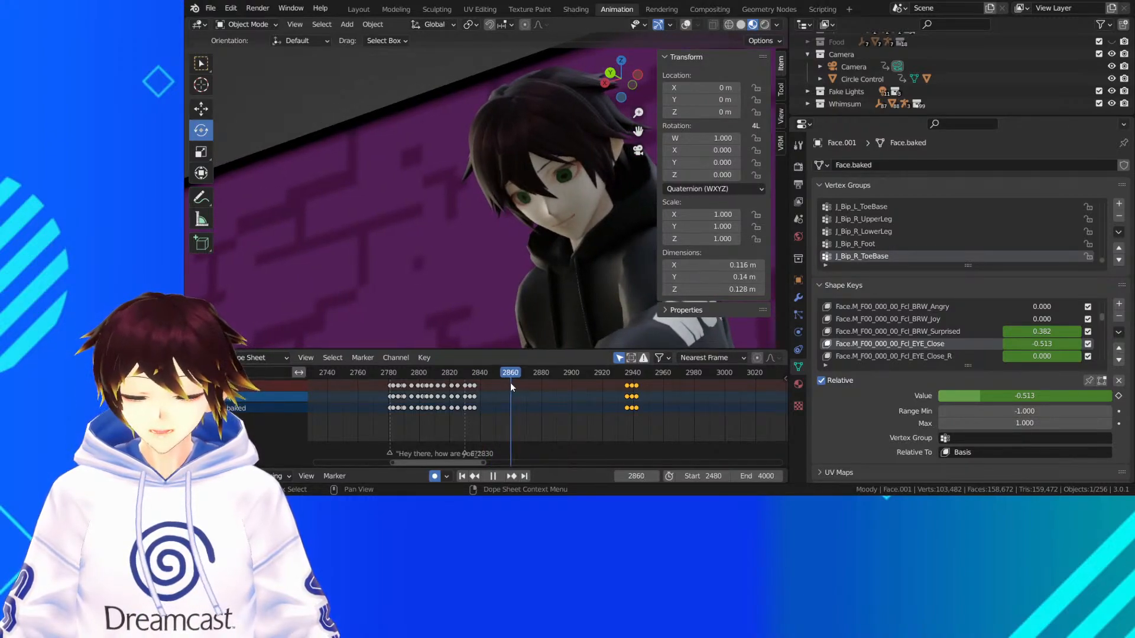
left_click_drag(635, 401, 519, 406)
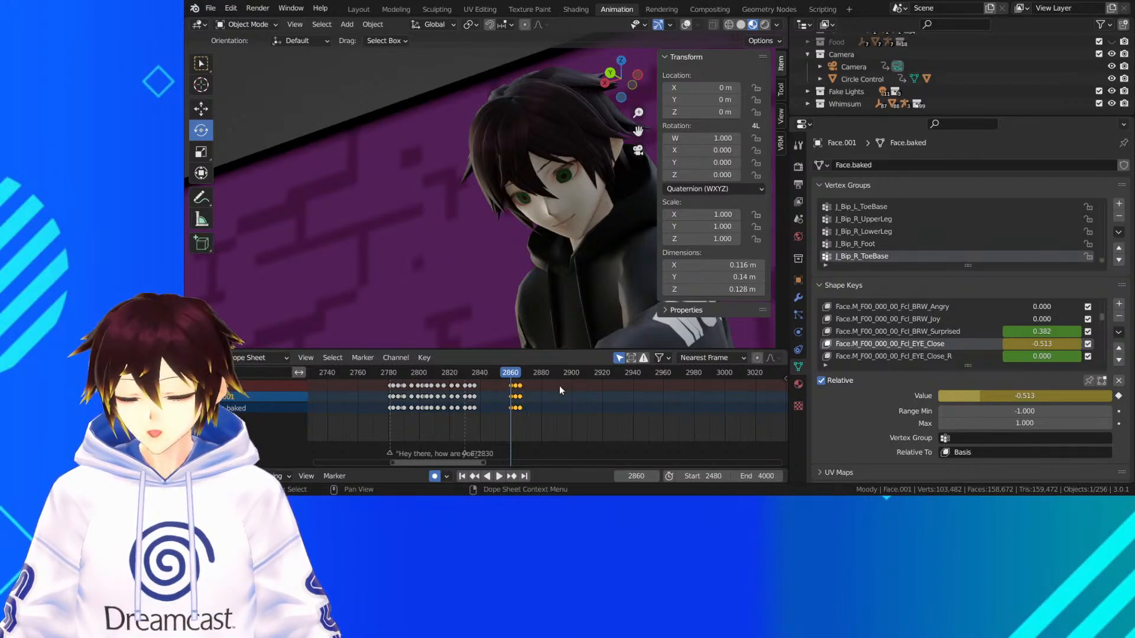
Duplicate the blink keyframes at frame 2860 and place the copy at about frame 2879
right_click(514, 394)
left_click(512, 394)
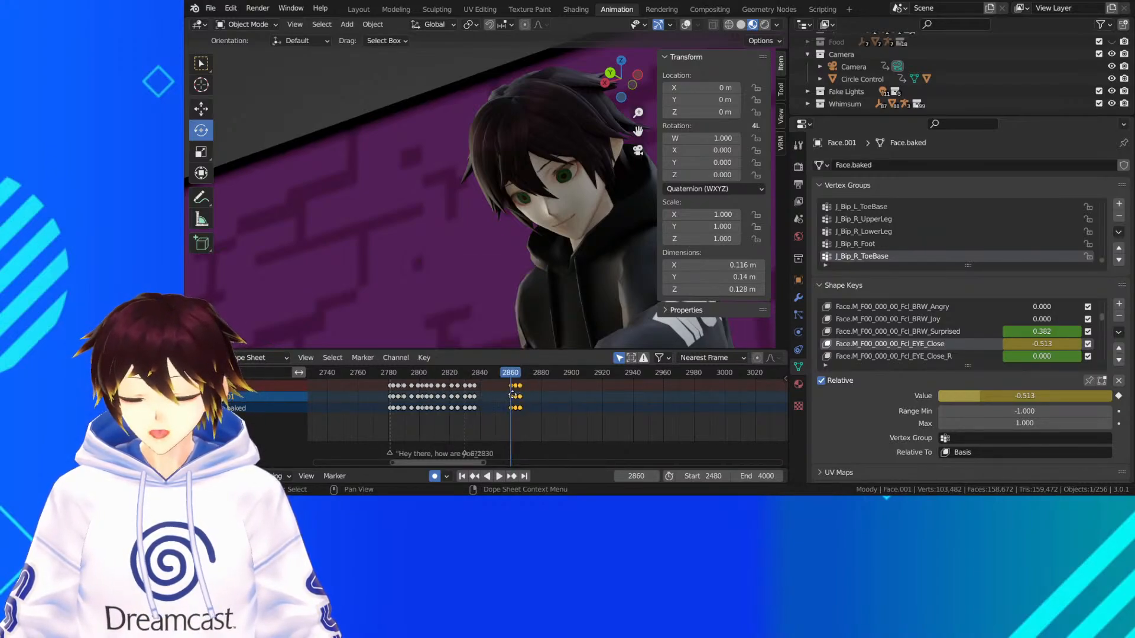
left_click(542, 396)
scroll(508, 398, "up", 5)
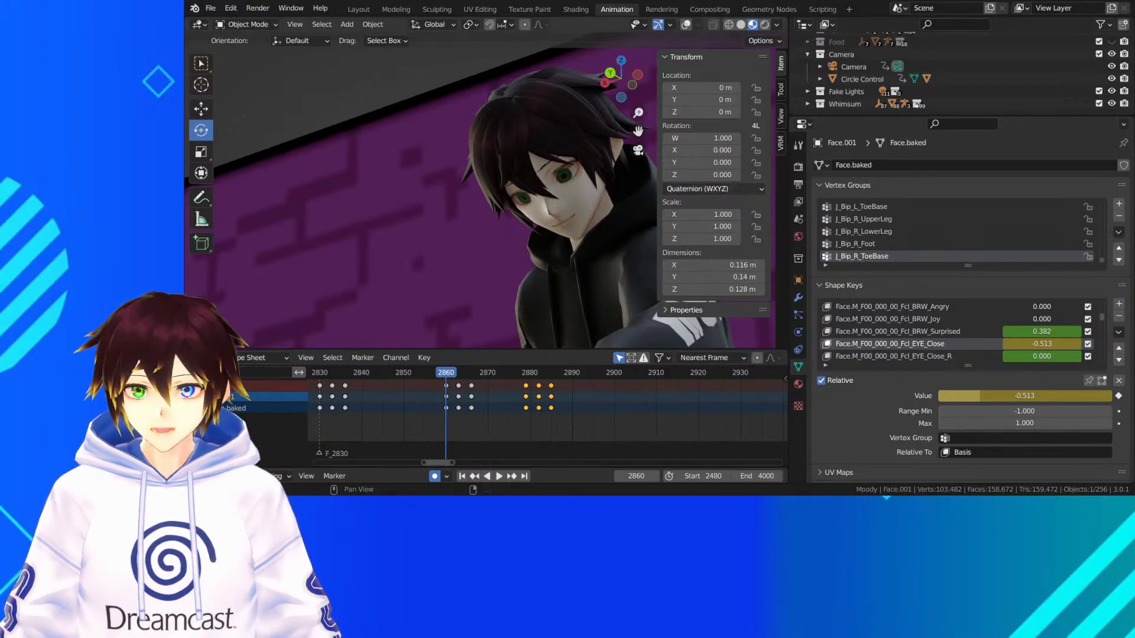
Check the blink timing against the cut to the horned character and move the last blink's keyframes to start at frame 2872
key("space")
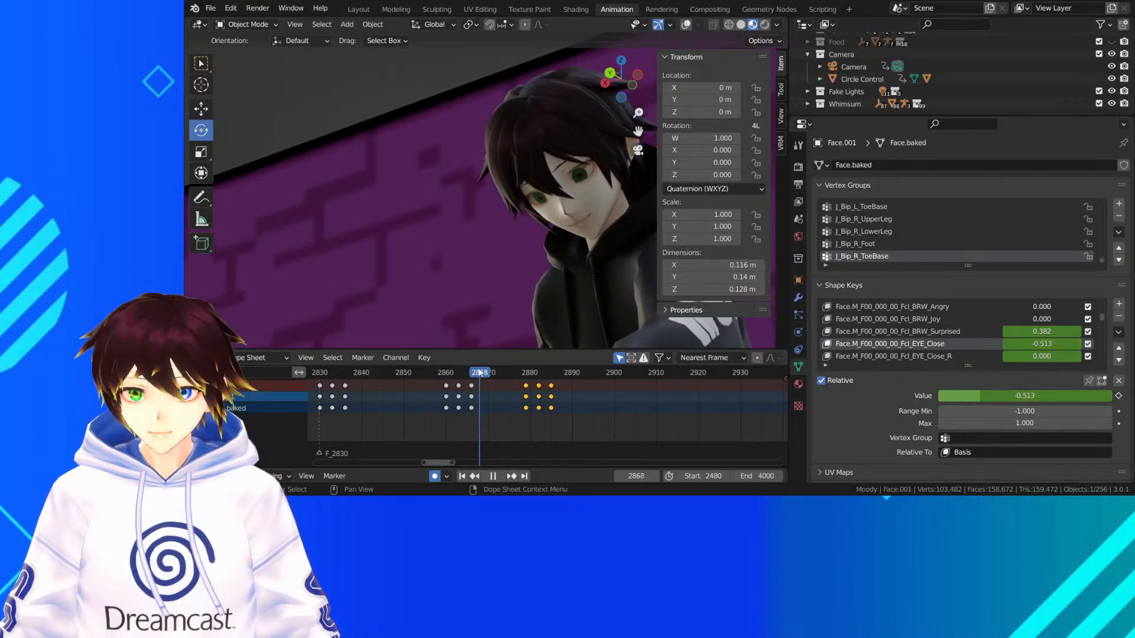
key("space")
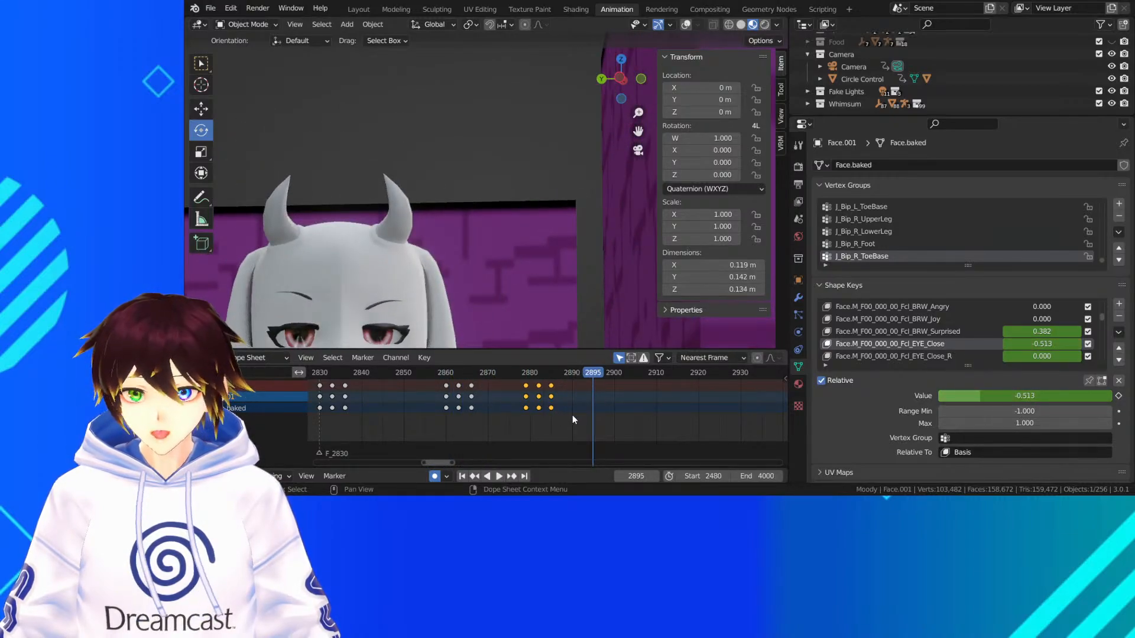
left_click_drag(484, 377, 366, 377)
key("space")
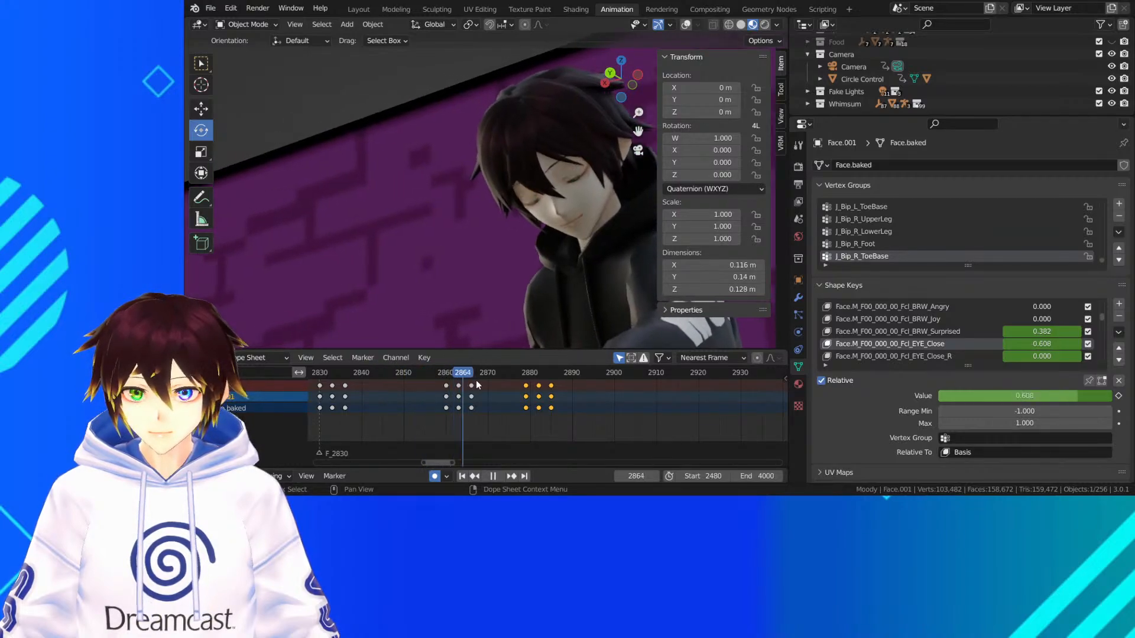
key("space")
left_click_drag(526, 407, 496, 406)
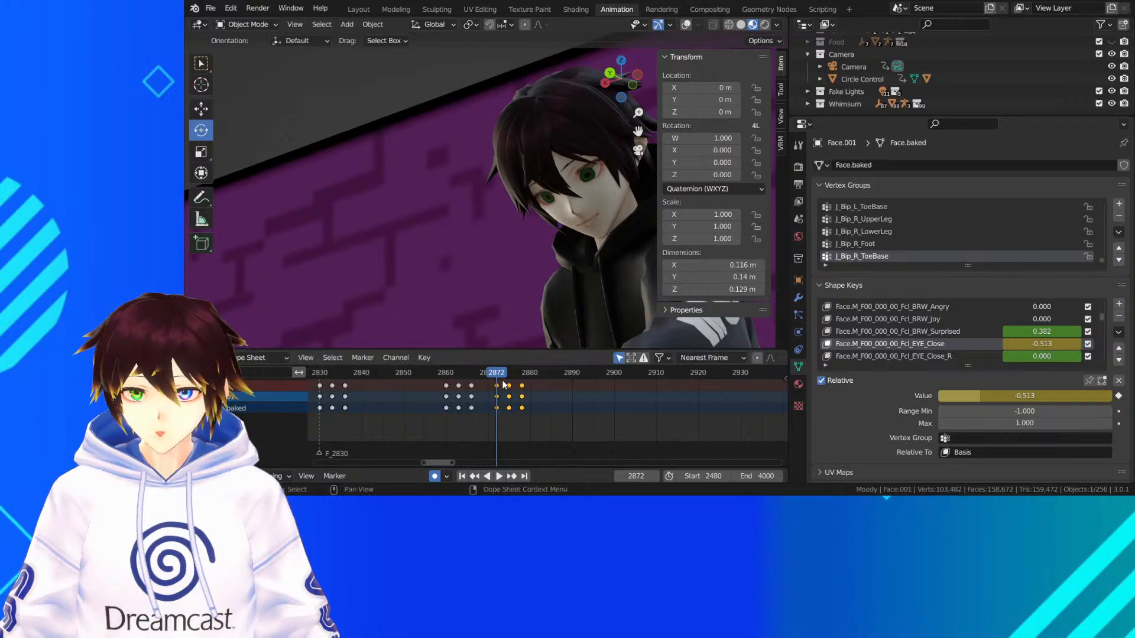
Play back the shot from its first blink through the cut to frame 2900 and save the file
key("space")
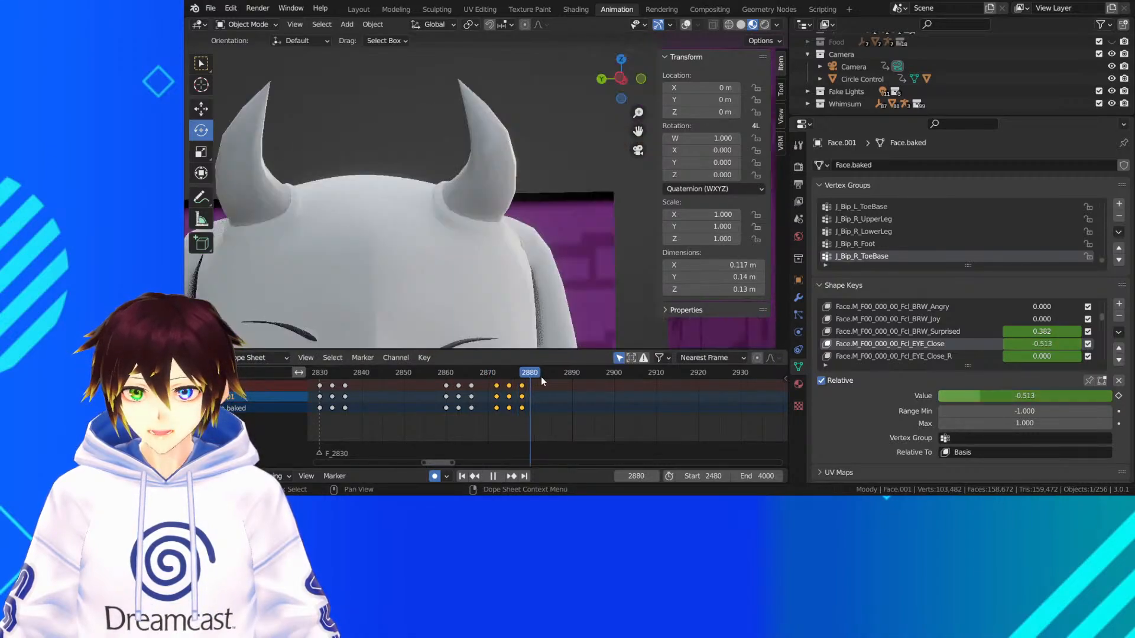
scroll(449, 411, "down", 6)
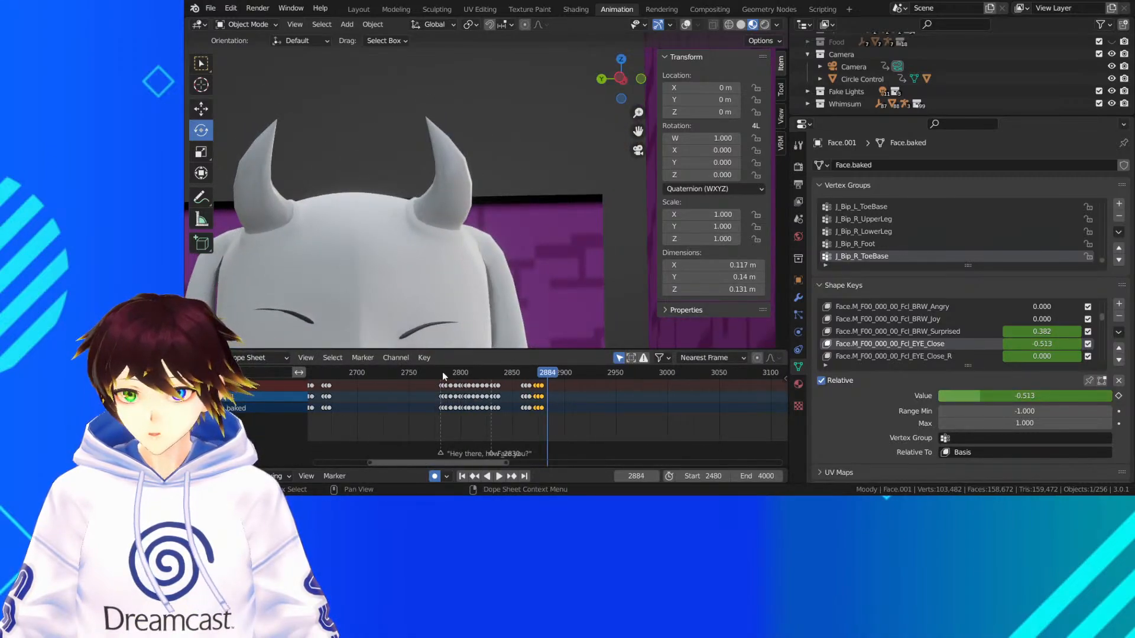
left_click(442, 373)
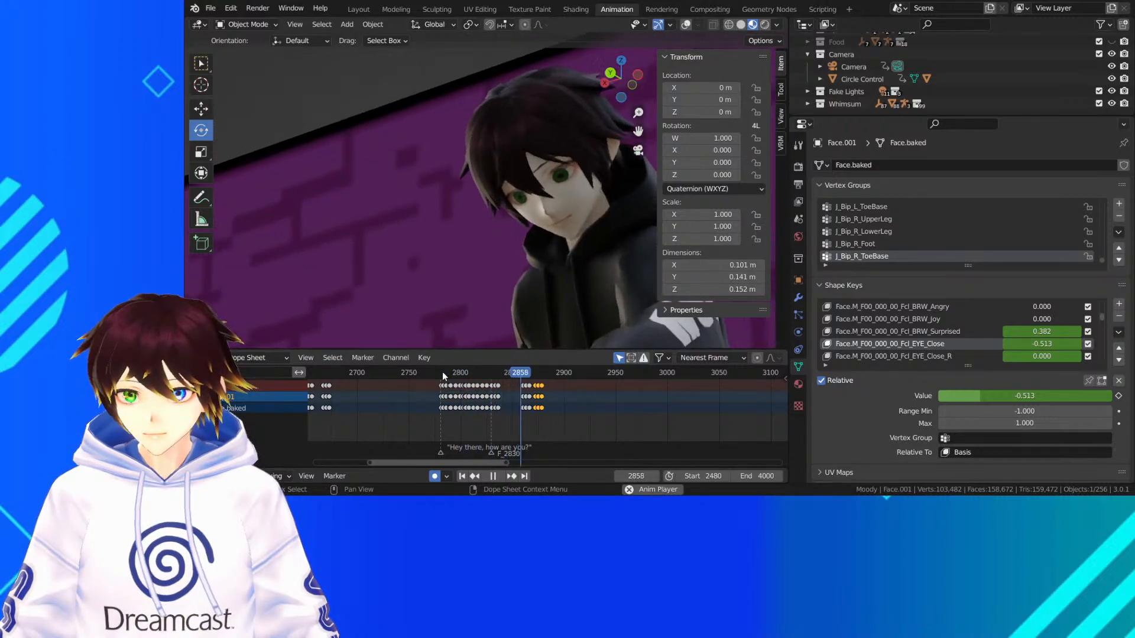
key("space")
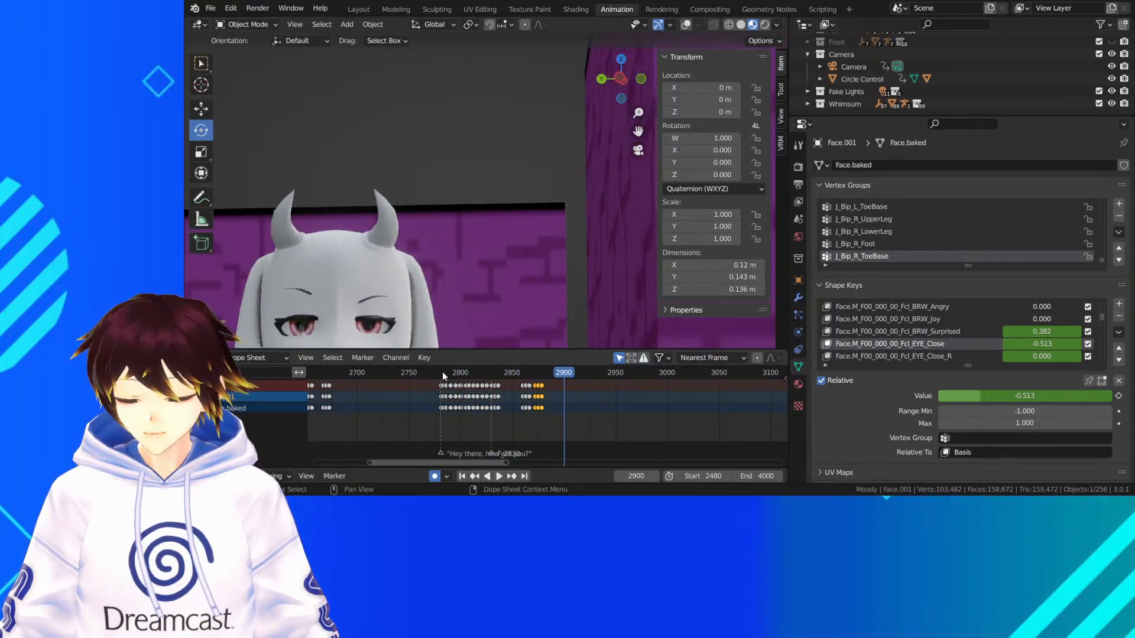
key("ctrl+s")
Frame the white horned character's head and upper body in the viewport at frame 2900
scroll(492, 277, "down", 3)
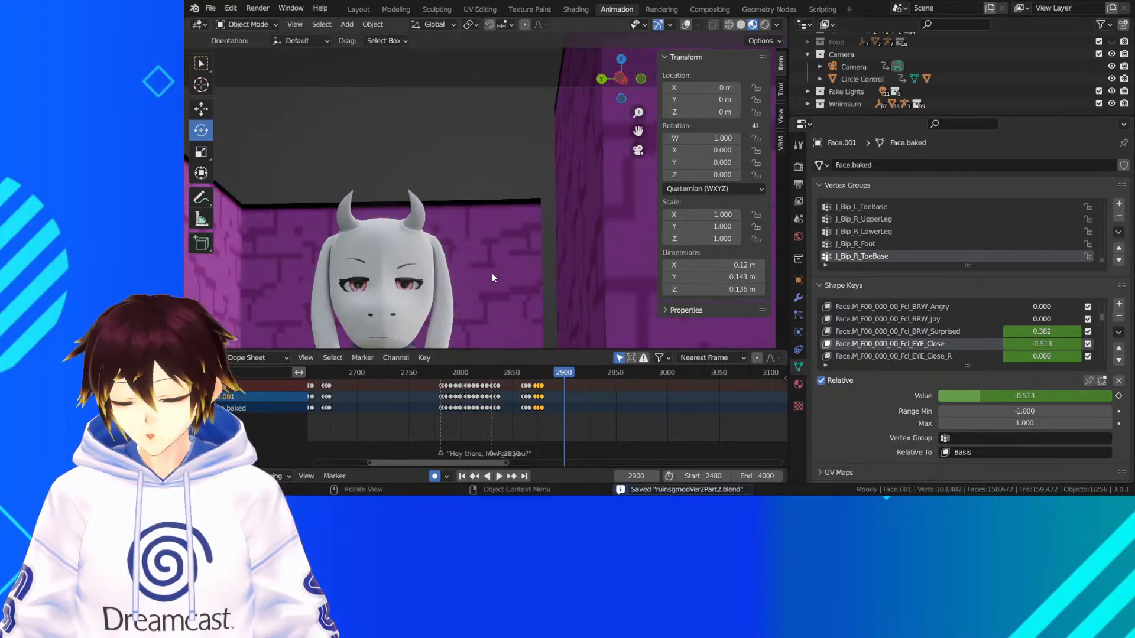
scroll(505, 296, "down", 3)
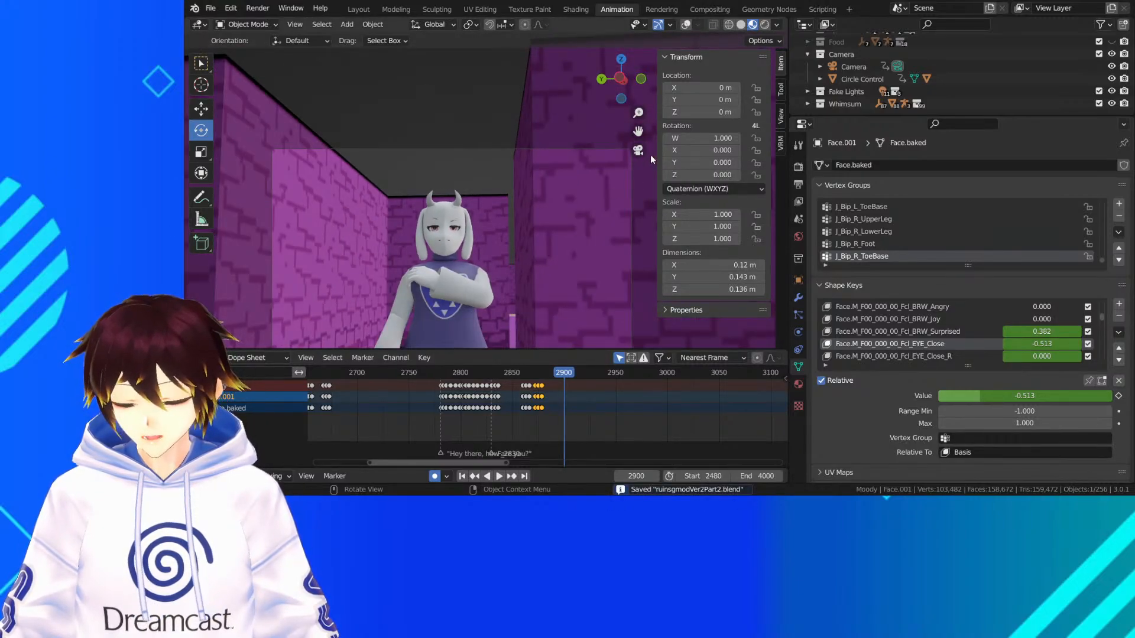
left_click_drag(638, 131, 665, 115)
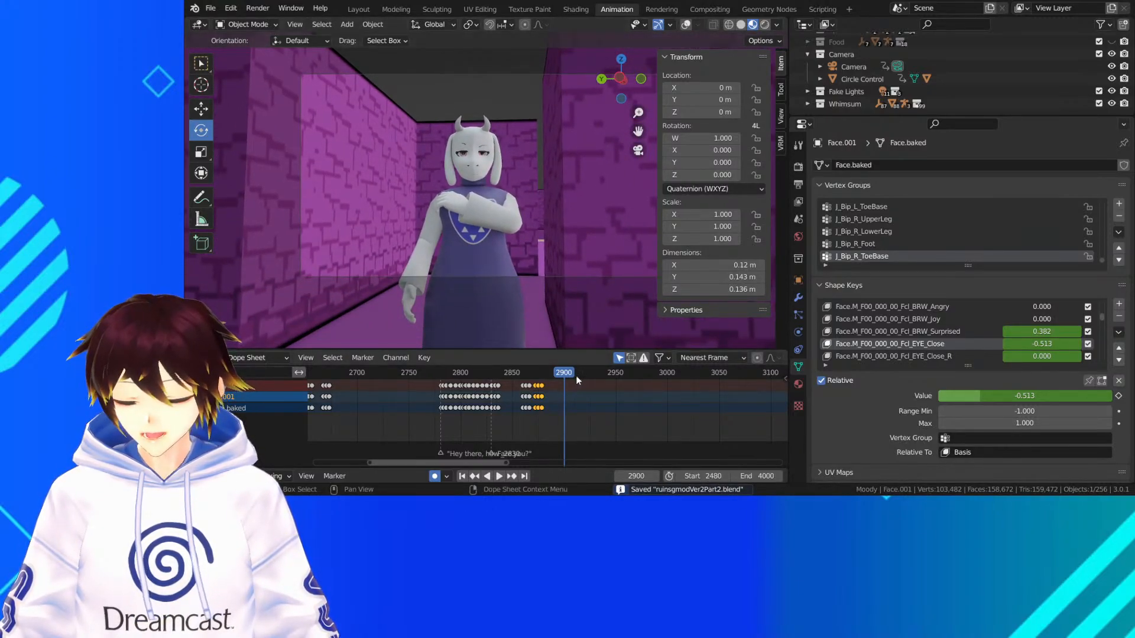
Play back the horned character's shot from frame 2900 to about frame 3059 and return to an earlier point in the shot
key("space")
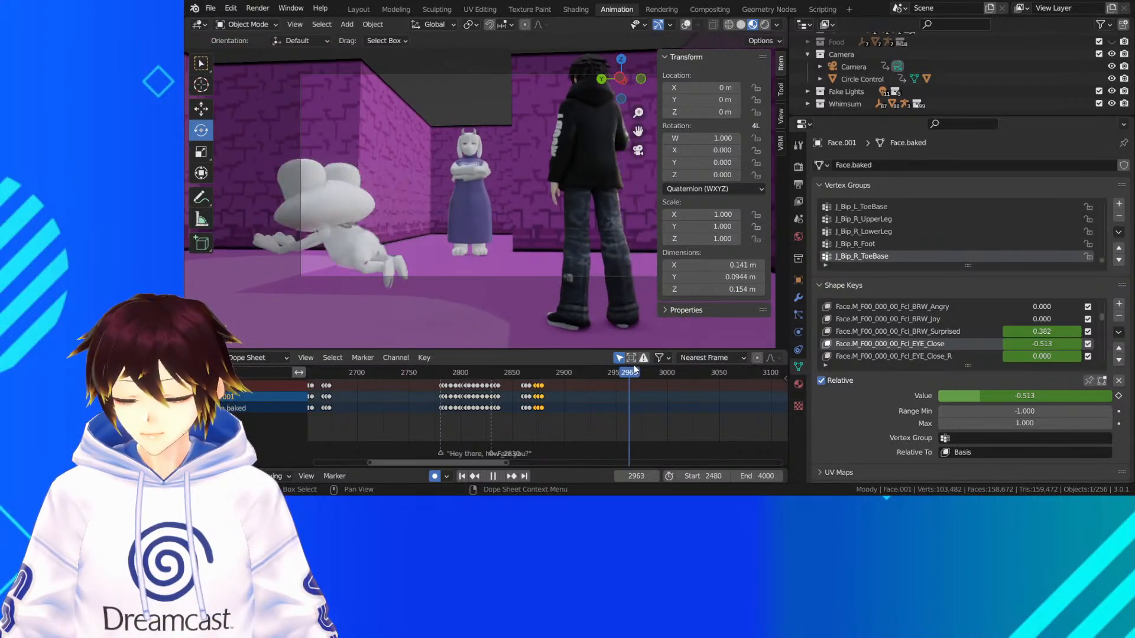
key("space")
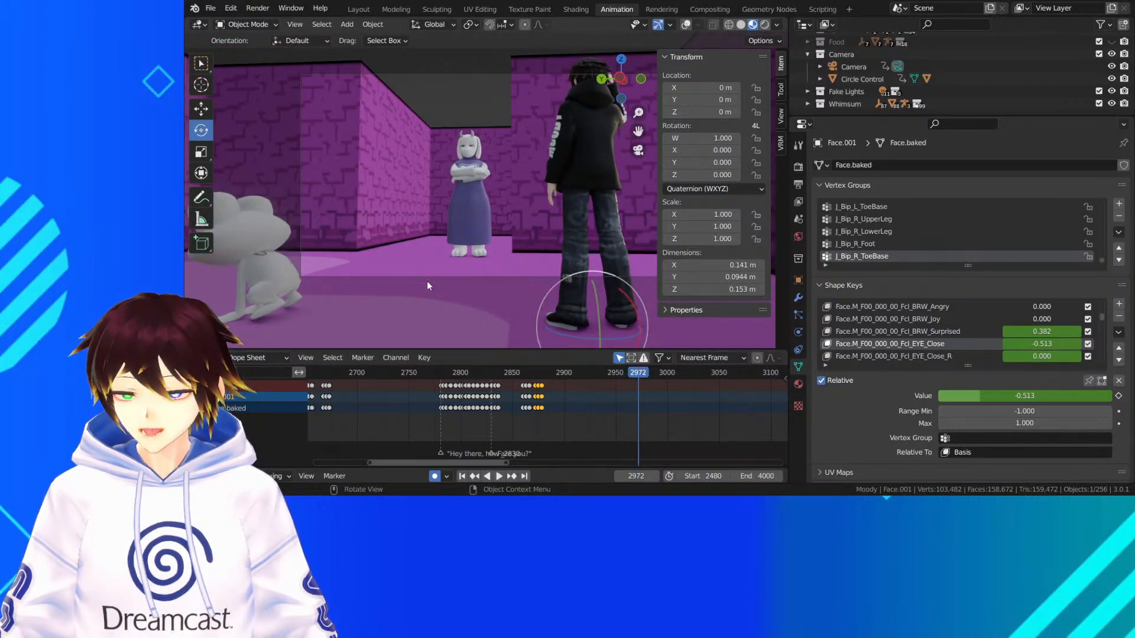
key("space")
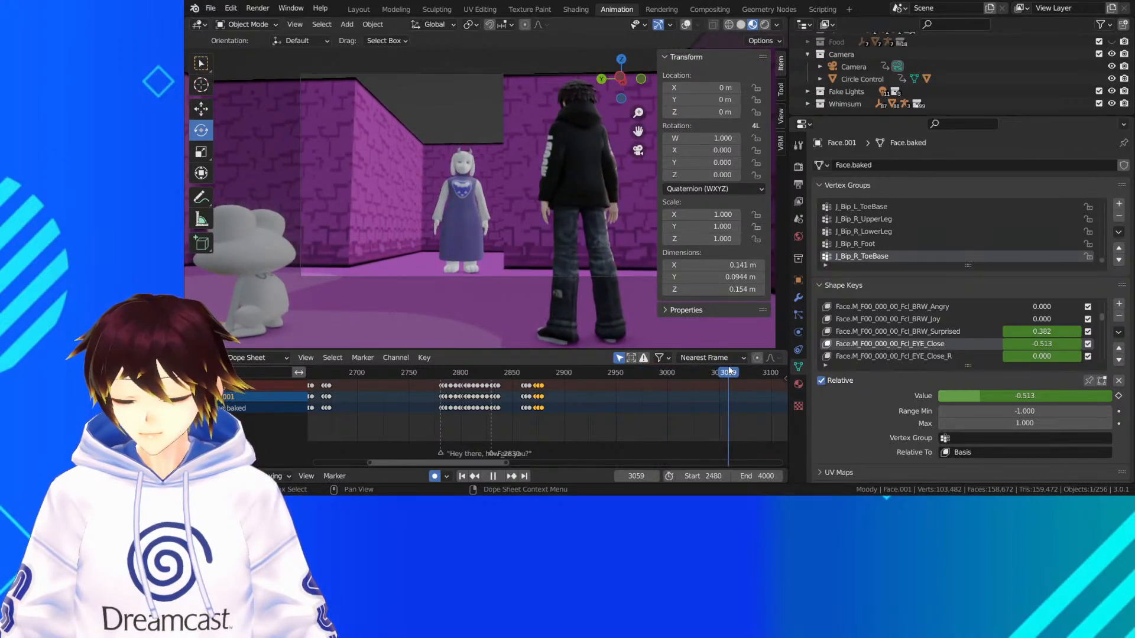
left_click(597, 372)
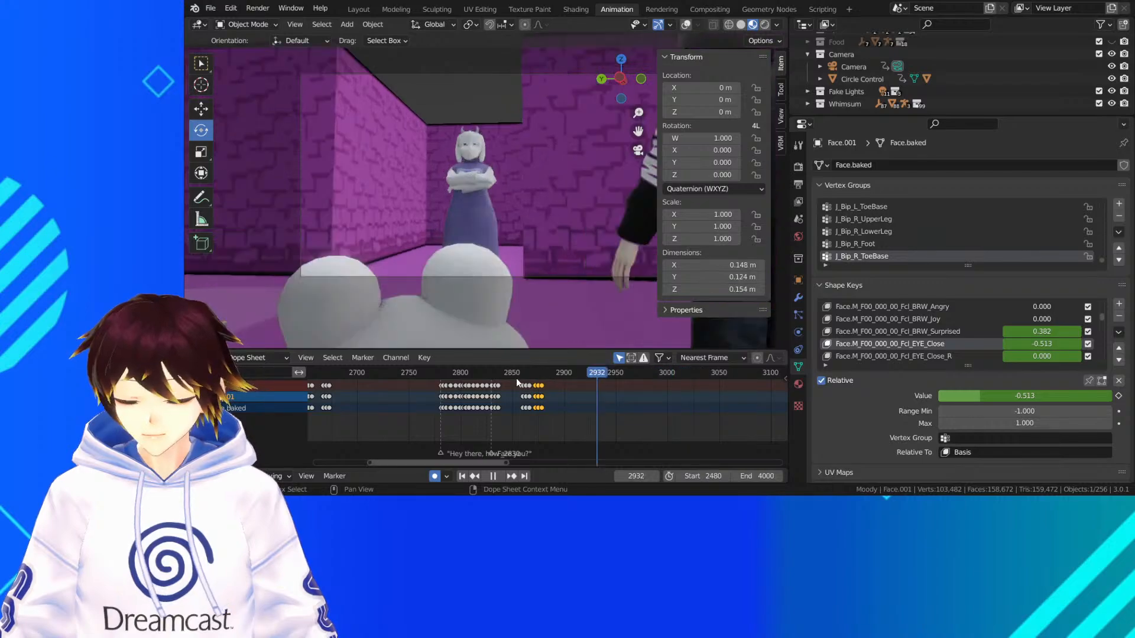
Scrub back to frame 2485 near the start of the scene and save the file
left_click_drag(516, 378, 334, 382)
scroll(355, 388, "down", 10)
left_click_drag(406, 373, 357, 373)
left_click(211, 9)
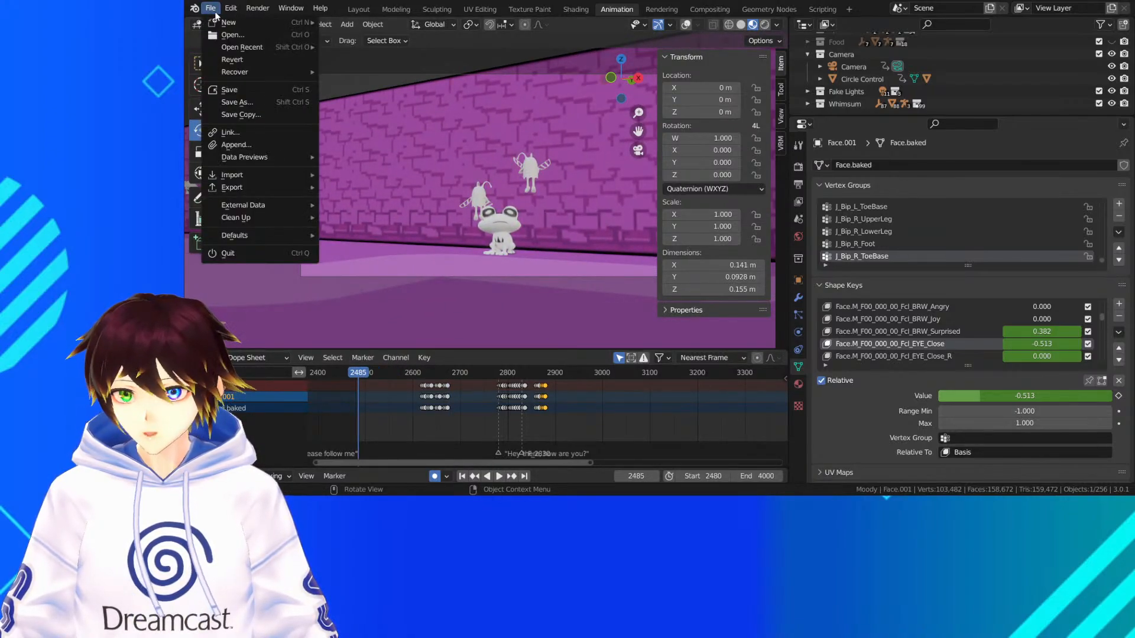
left_click(230, 90)
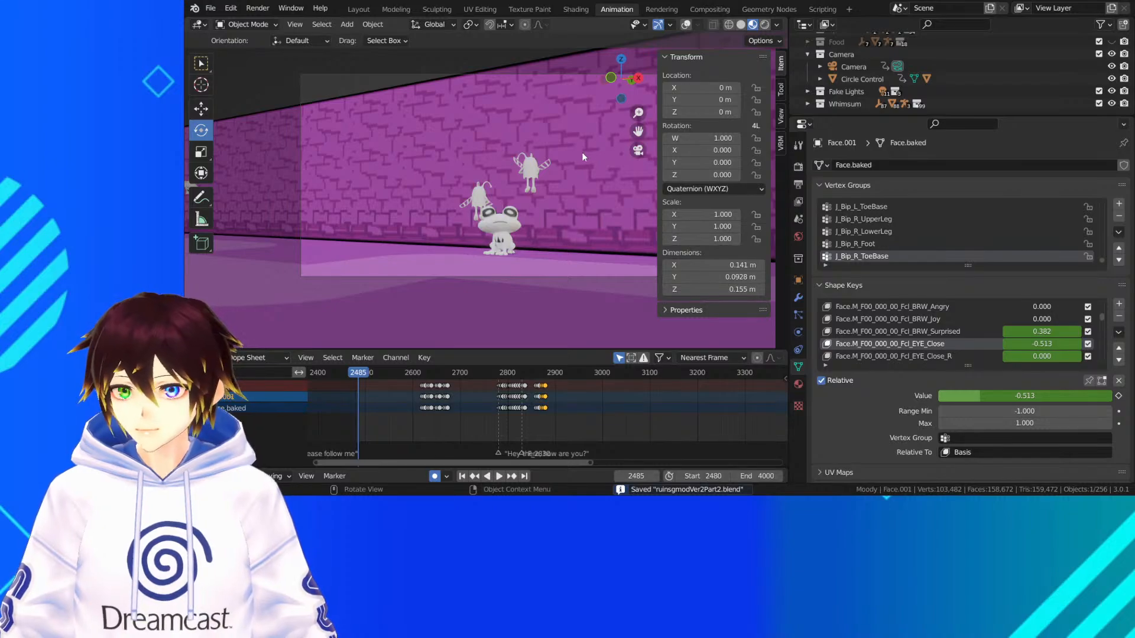
Shift the camera frame in the viewport and play the scene from frame 2485 to frame 2584
left_click_drag(636, 133, 627, 157)
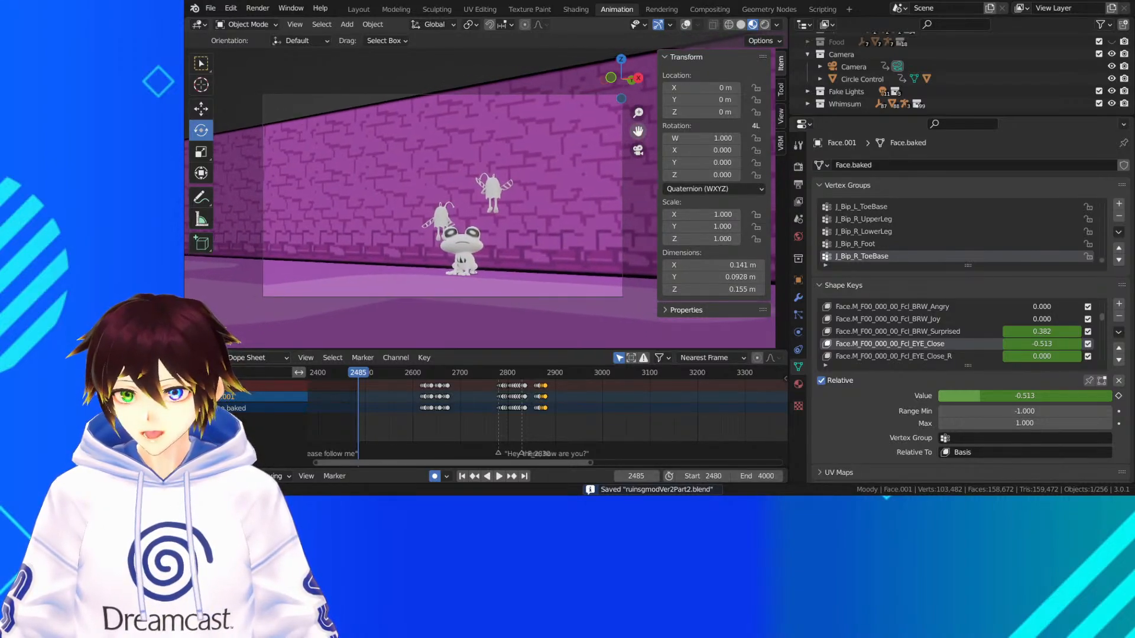
key("space")
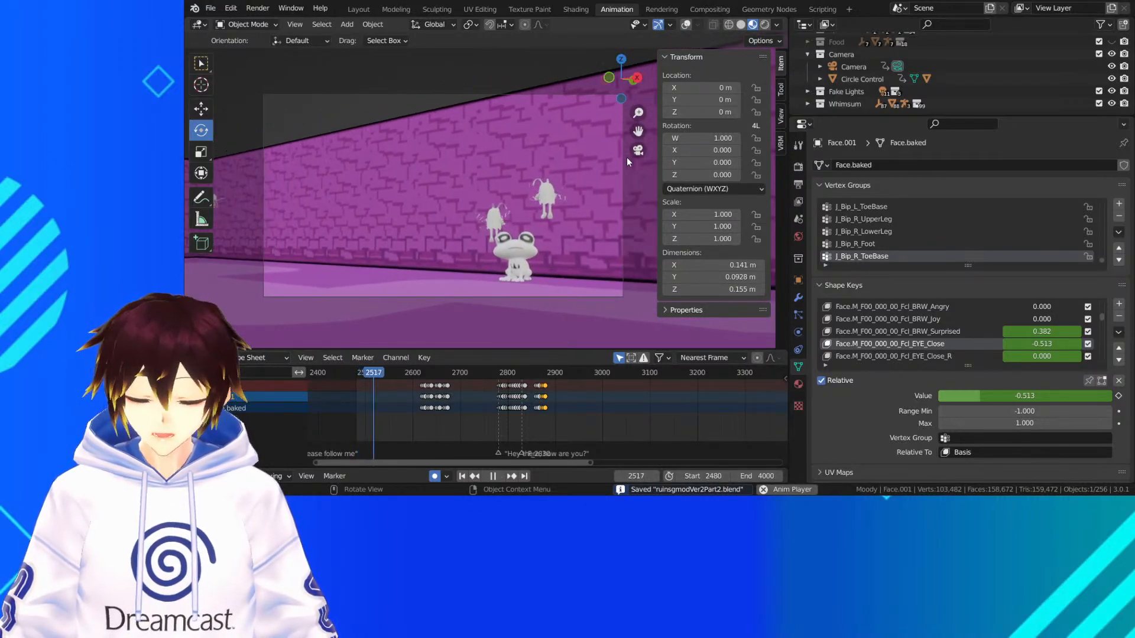
key("space")
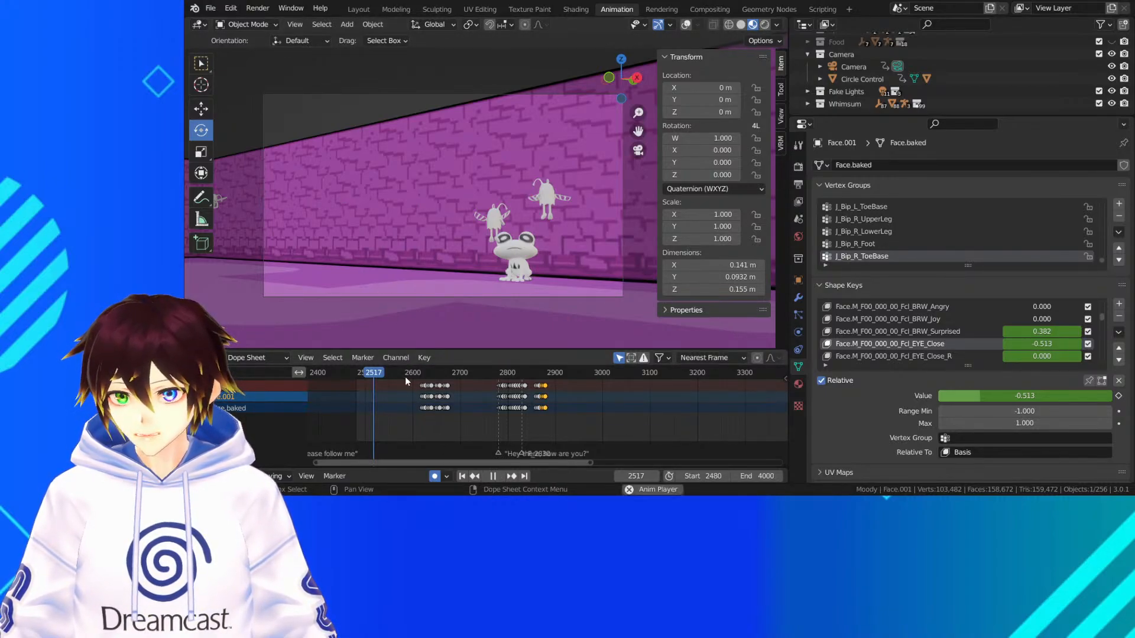
key("space")
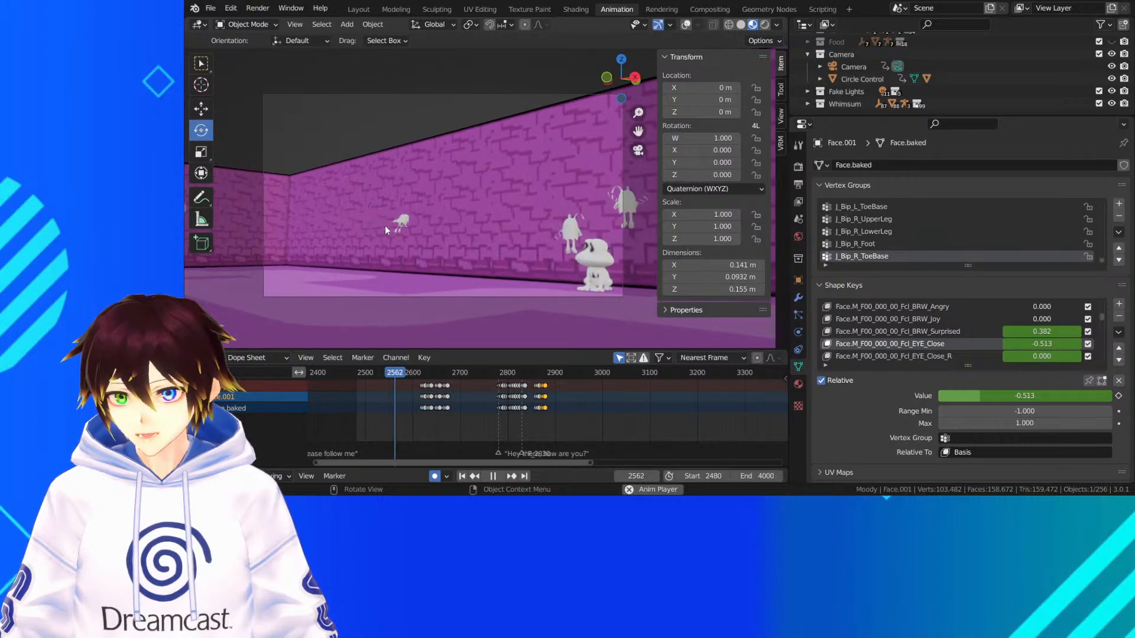
key("space")
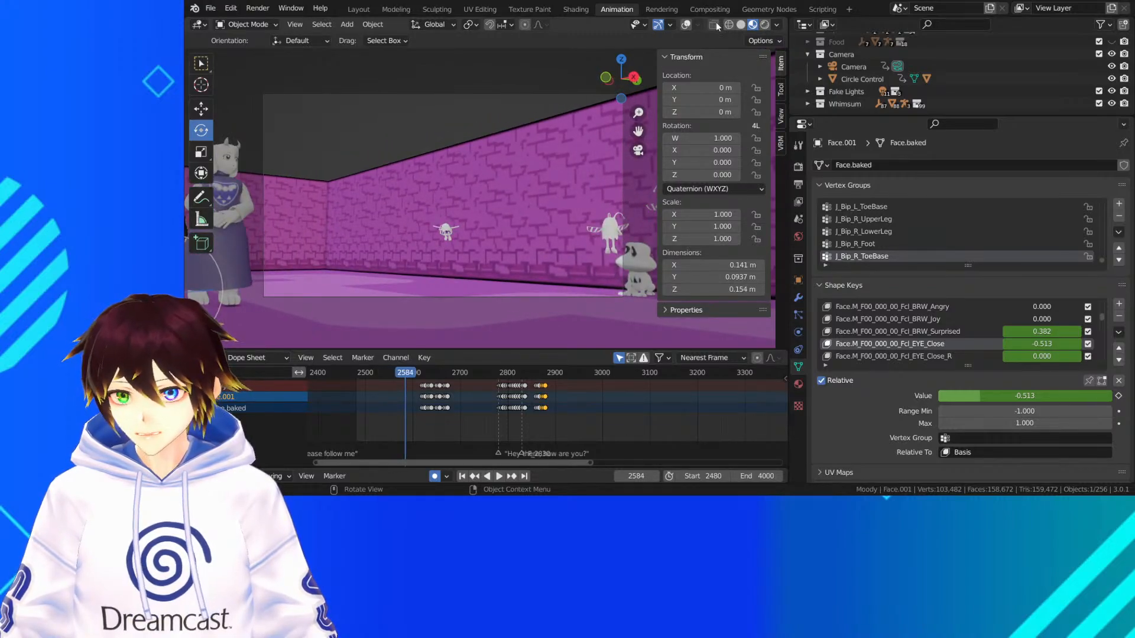
Continue the playback with overlays hidden to frame 2765, watching the hooded character approach the frog, and scrub back to frame 2722
left_click(685, 24)
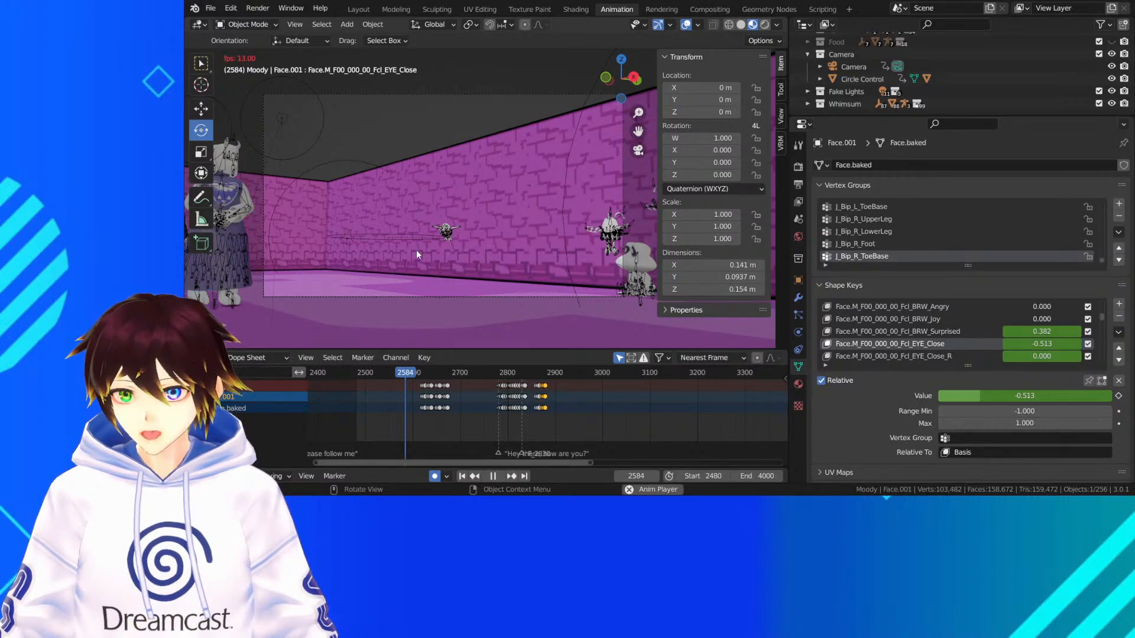
key("space")
left_click(686, 24)
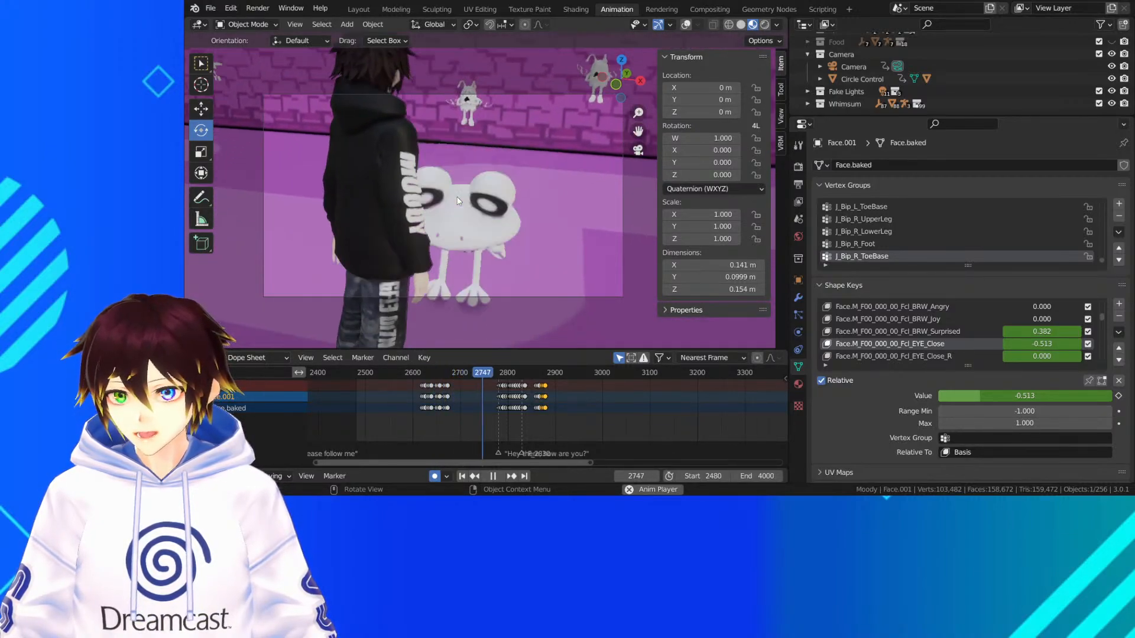
key("space")
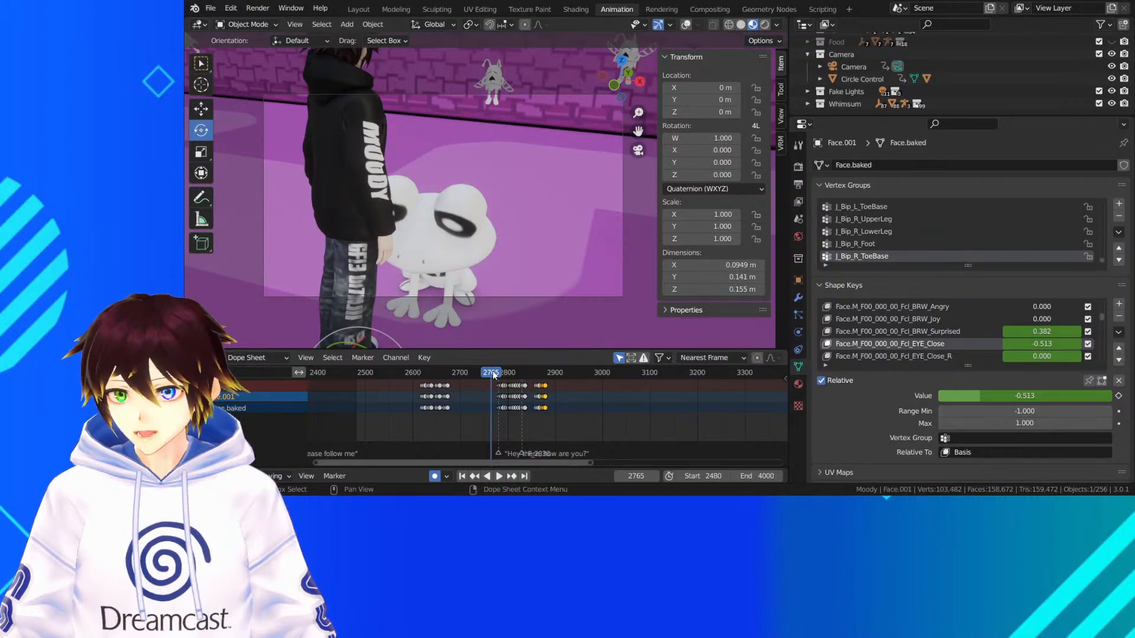
left_click_drag(491, 371, 471, 374)
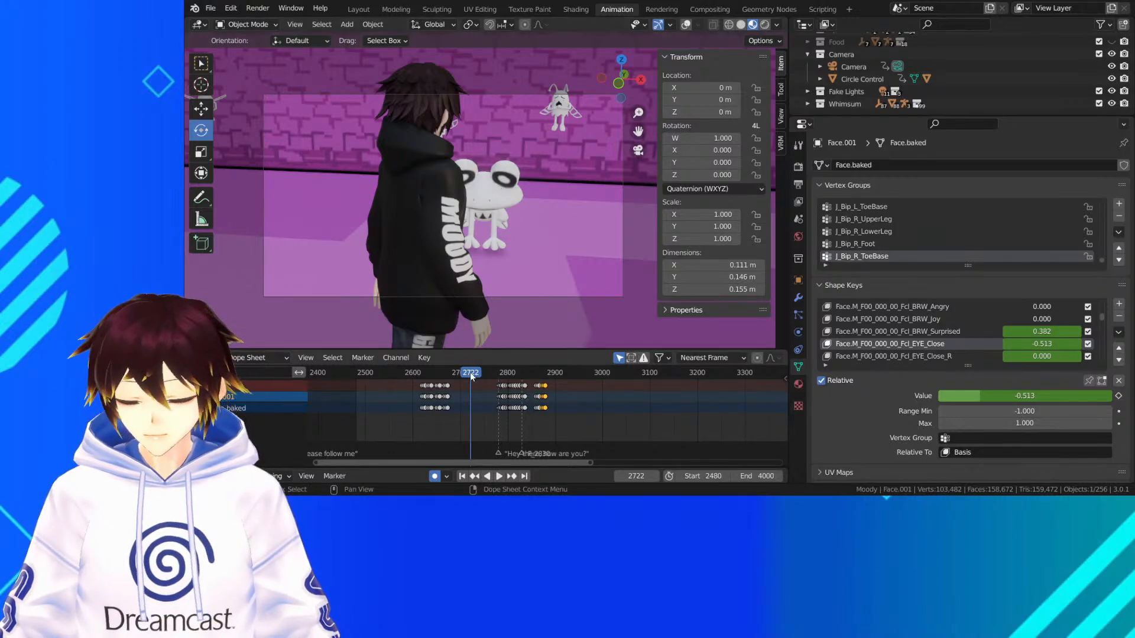
Replay the scene from its beginning through the hooded character's meeting with the frog and stop at frame 2786
left_click_drag(471, 377, 359, 385)
key("space")
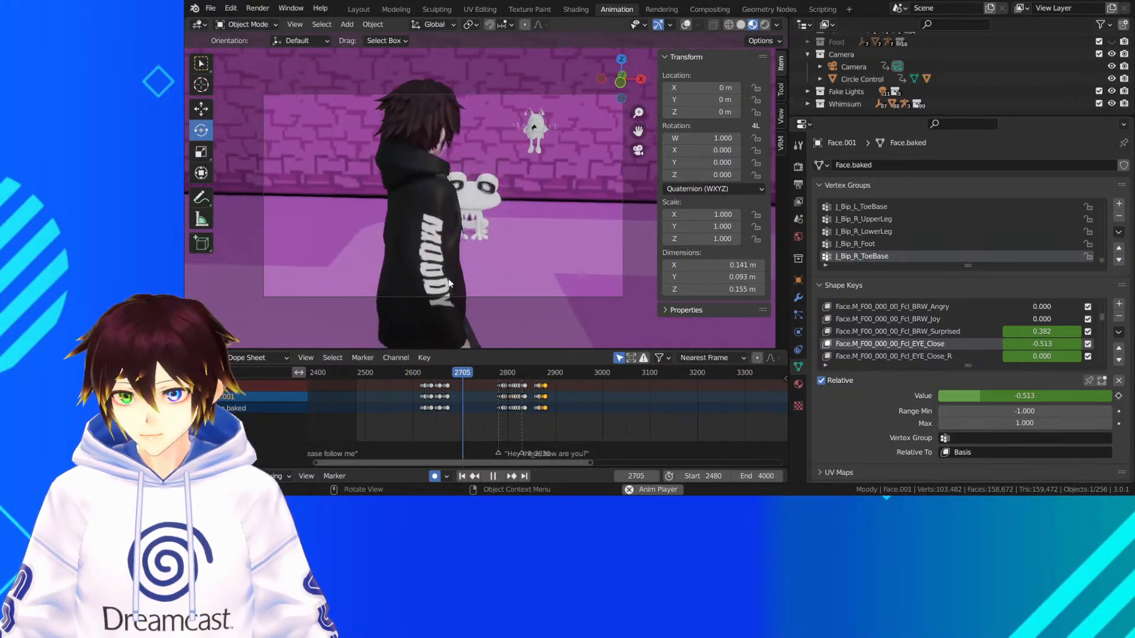
key("space")
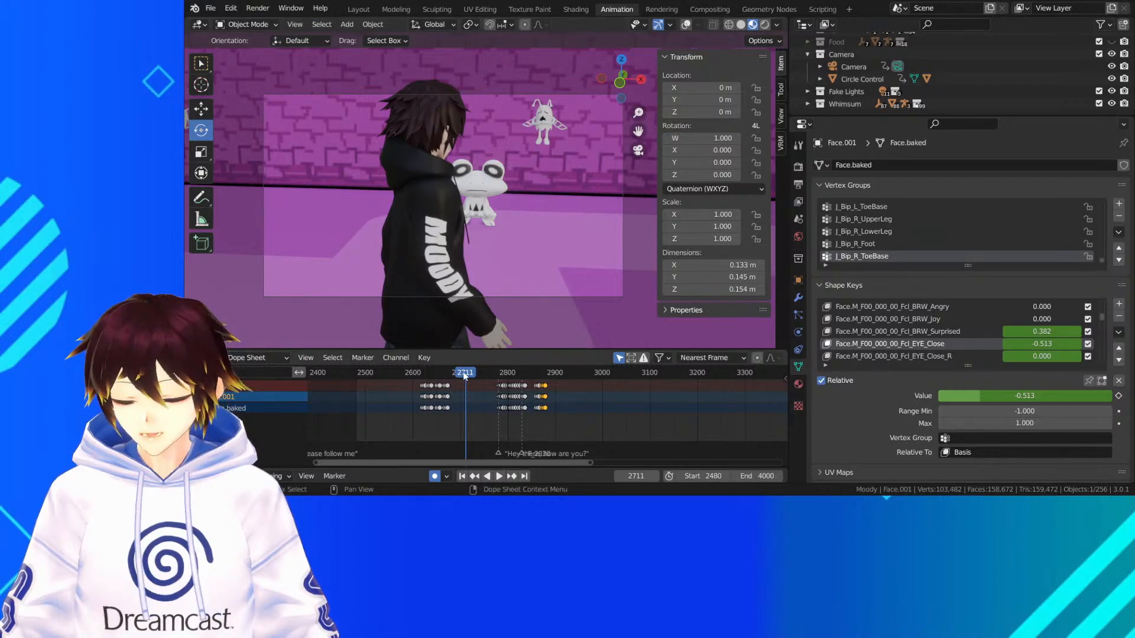
key("space")
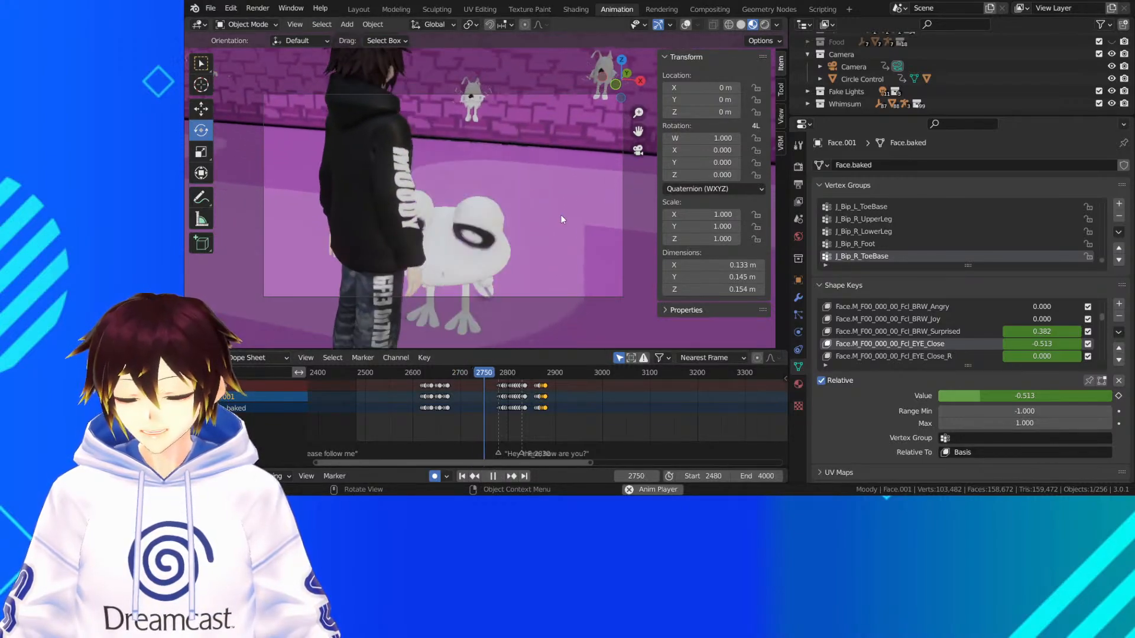
key("space")
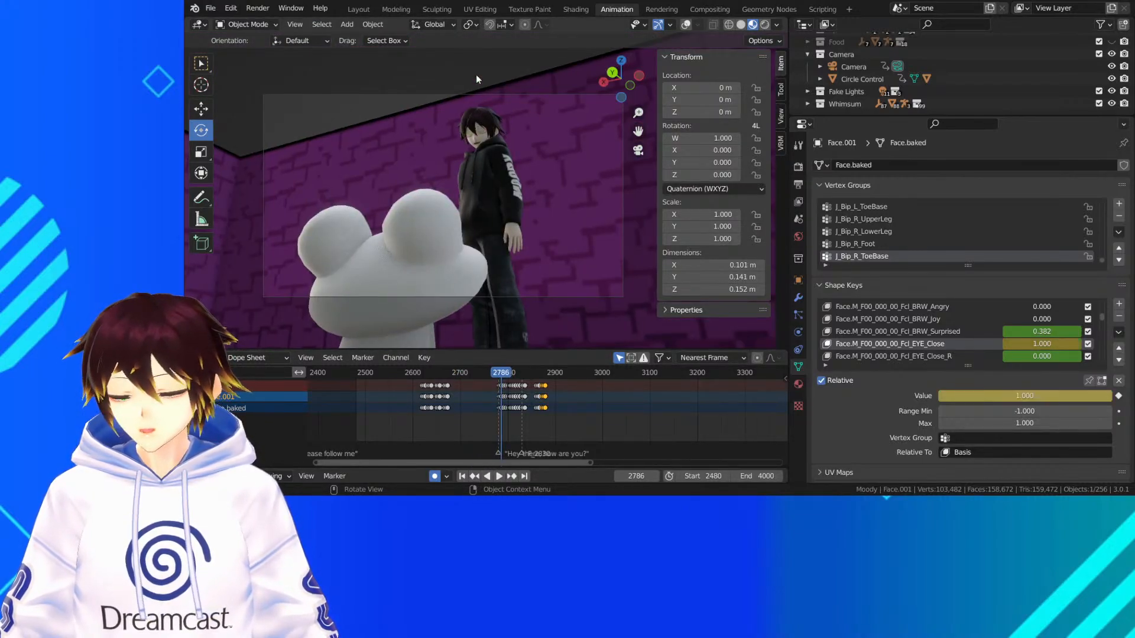
Review the cut to the horned character in short playback stretches from frame 2786 to about frame 3007
key("space")
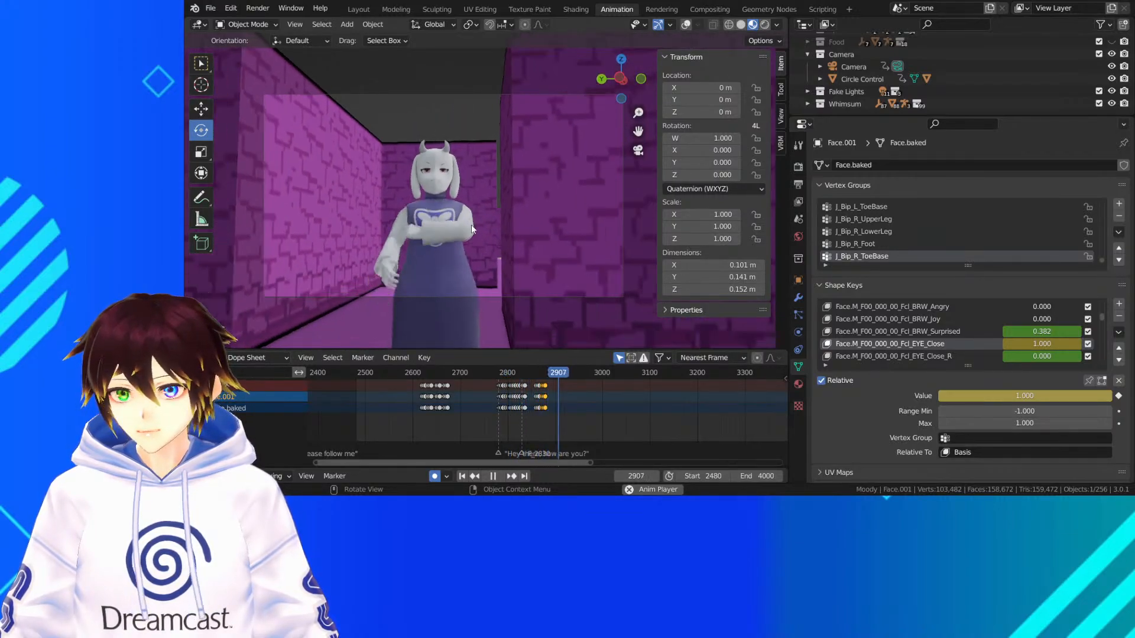
key("space")
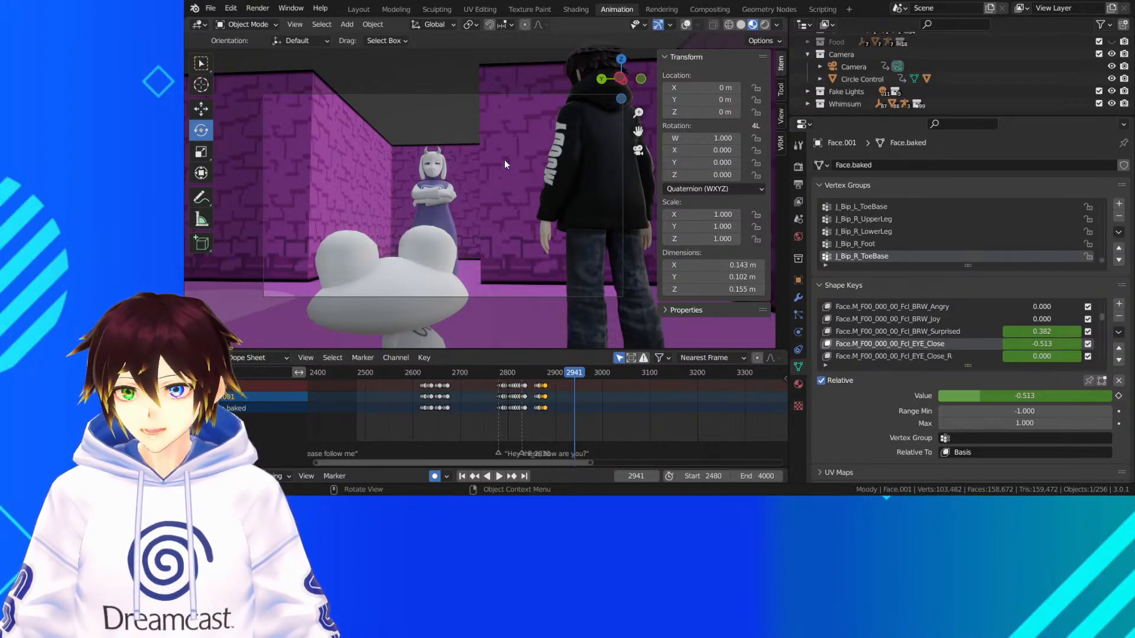
key("space")
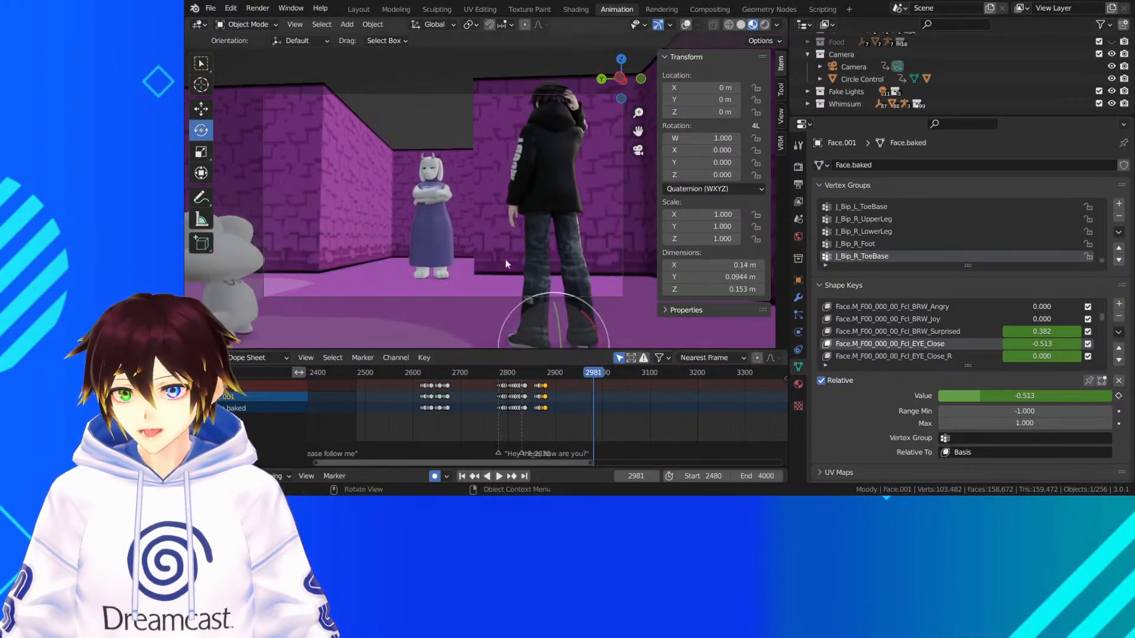
key("space")
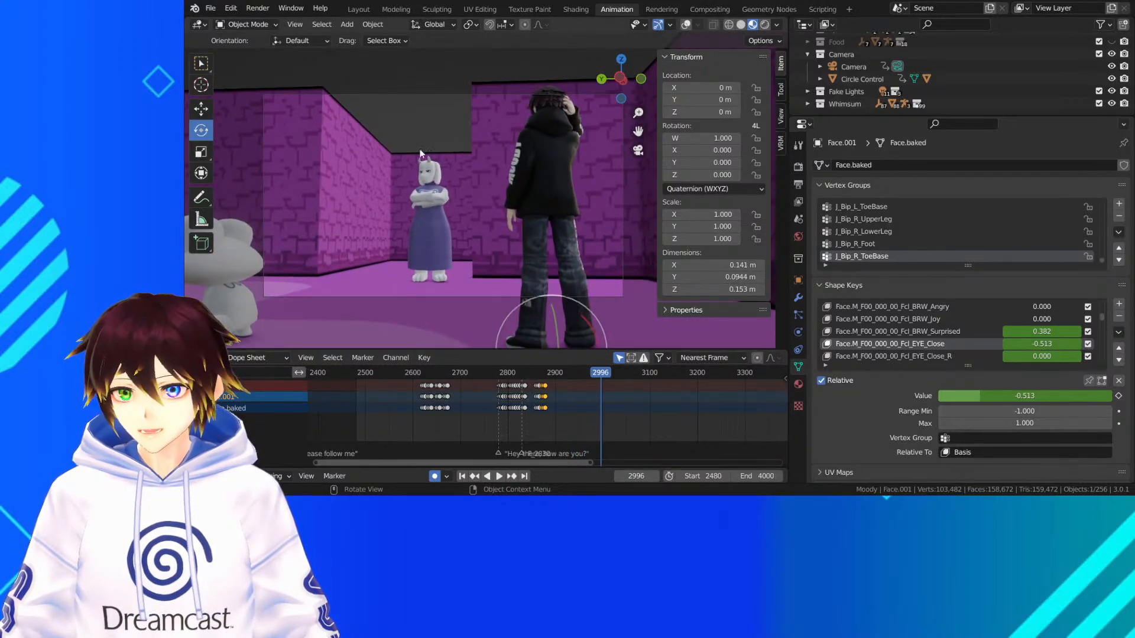
key("space")
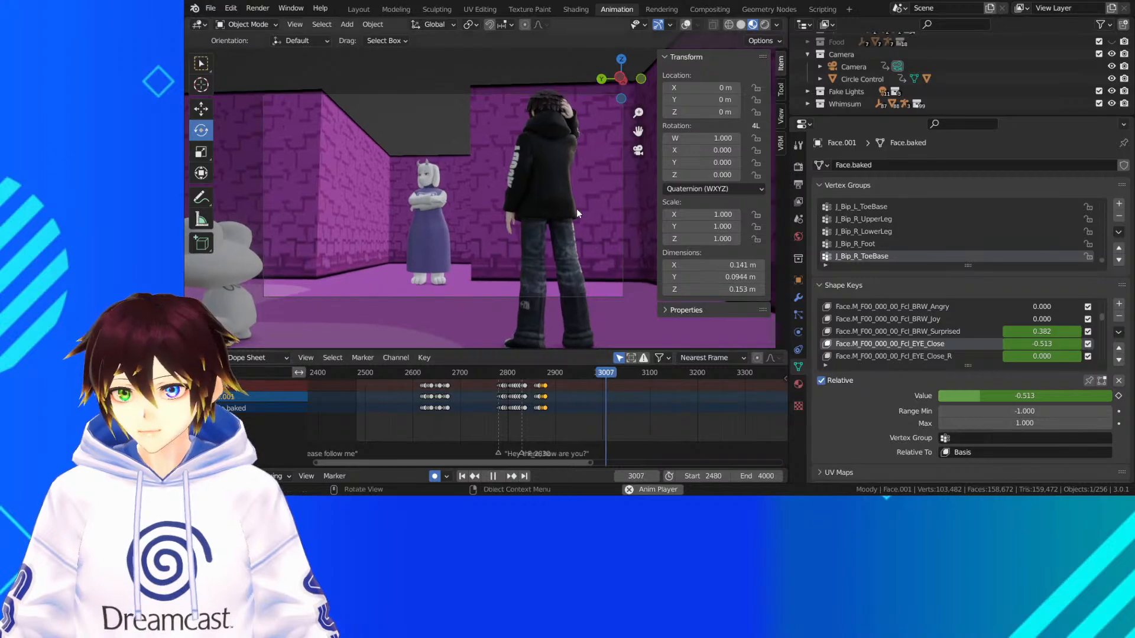
key("space")
Rewind to the start of the scene and check the horned character's walk up to frame 2634
left_click_drag(394, 372, 772, 366)
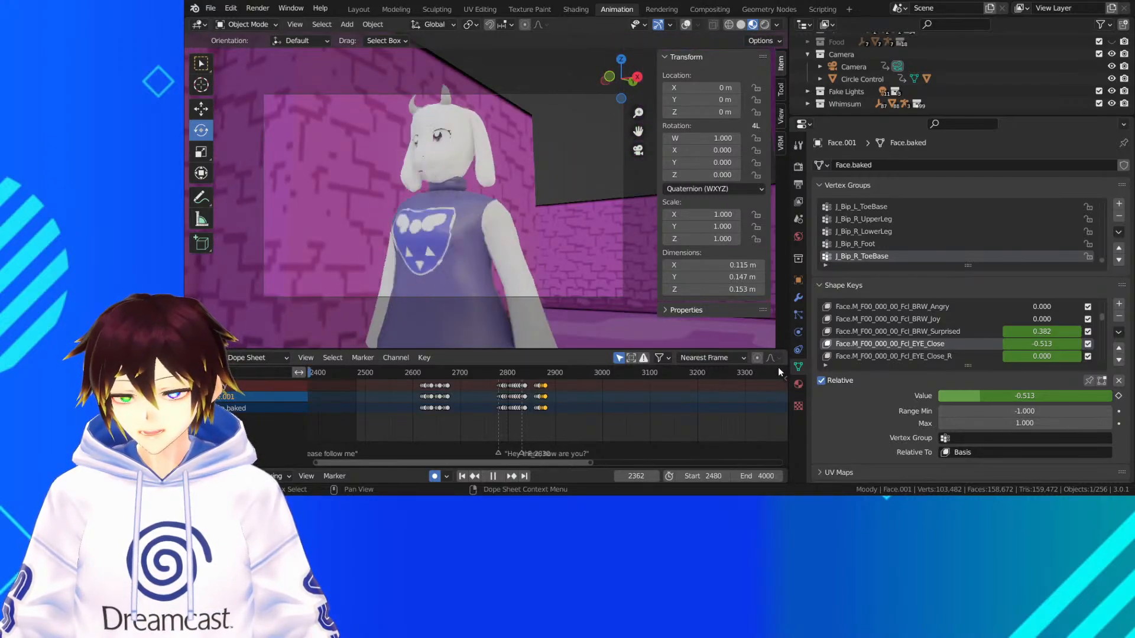
left_click(363, 373)
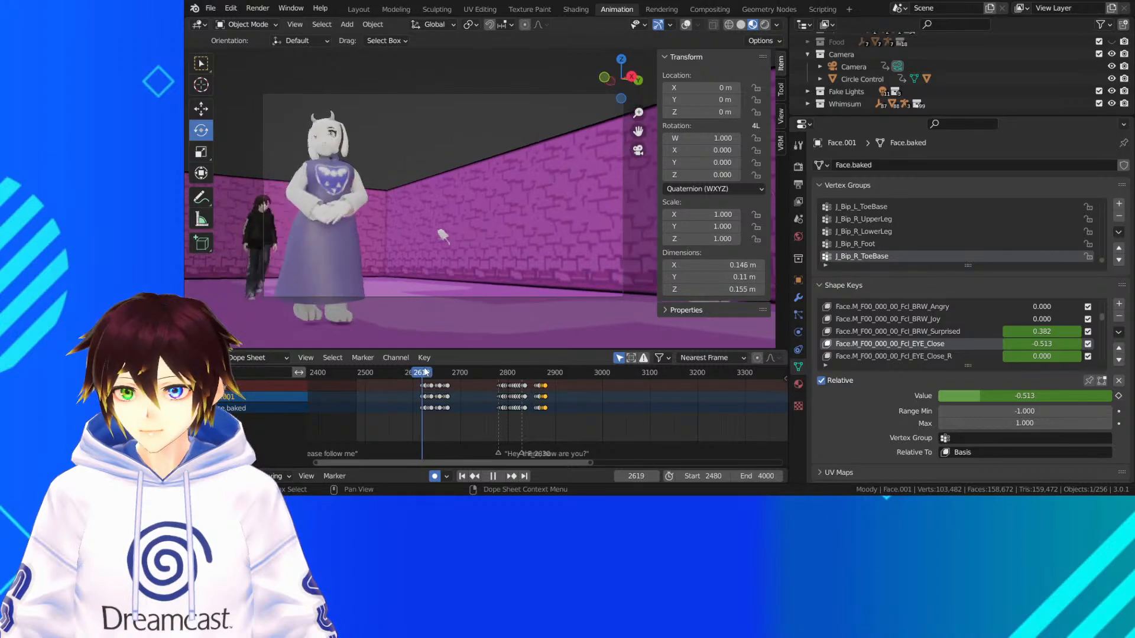
key("space")
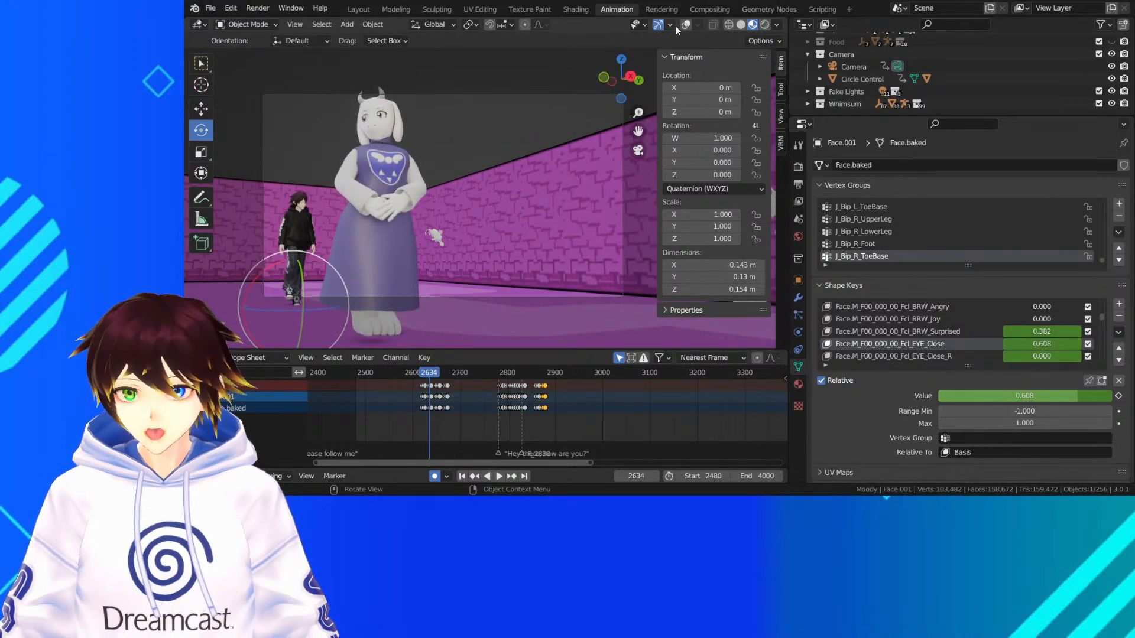
Select the horned character's Toriel_arm armature, switch it to Pose Mode, and hide the viewport overlays around the close-up of the dress
left_click(685, 26)
left_click(400, 244)
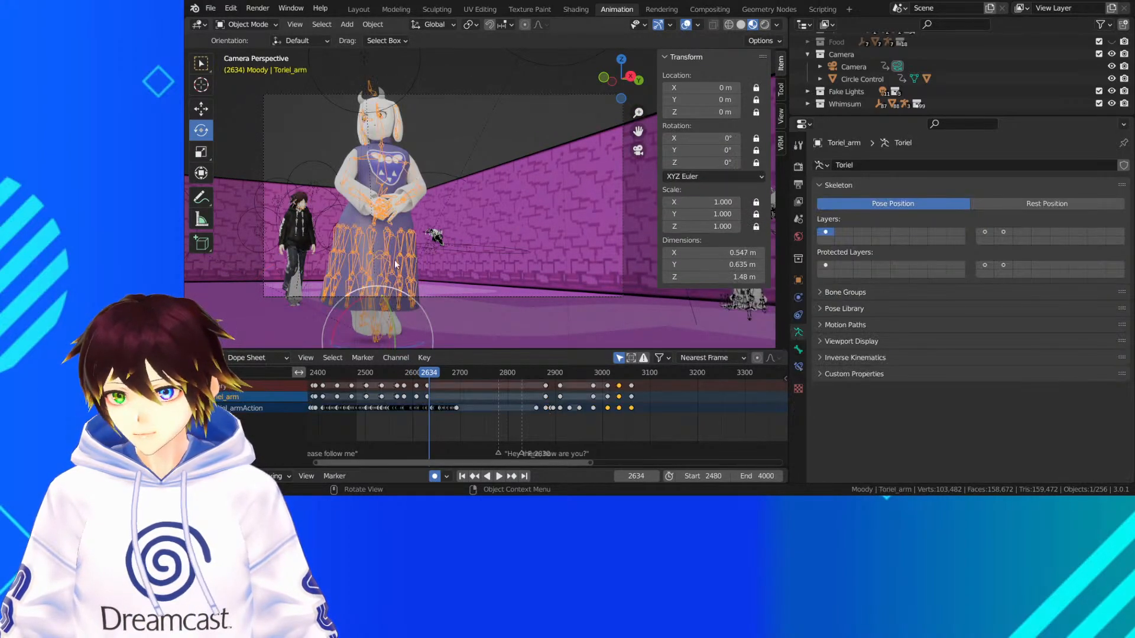
left_click(261, 24)
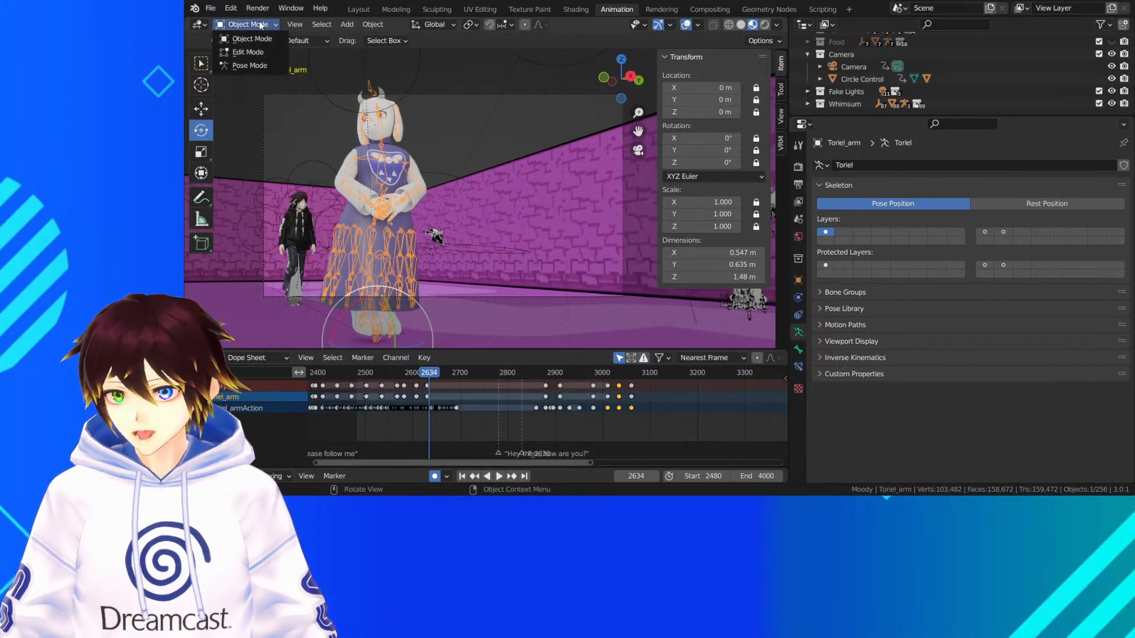
left_click(249, 66)
scroll(513, 196, "up", 4)
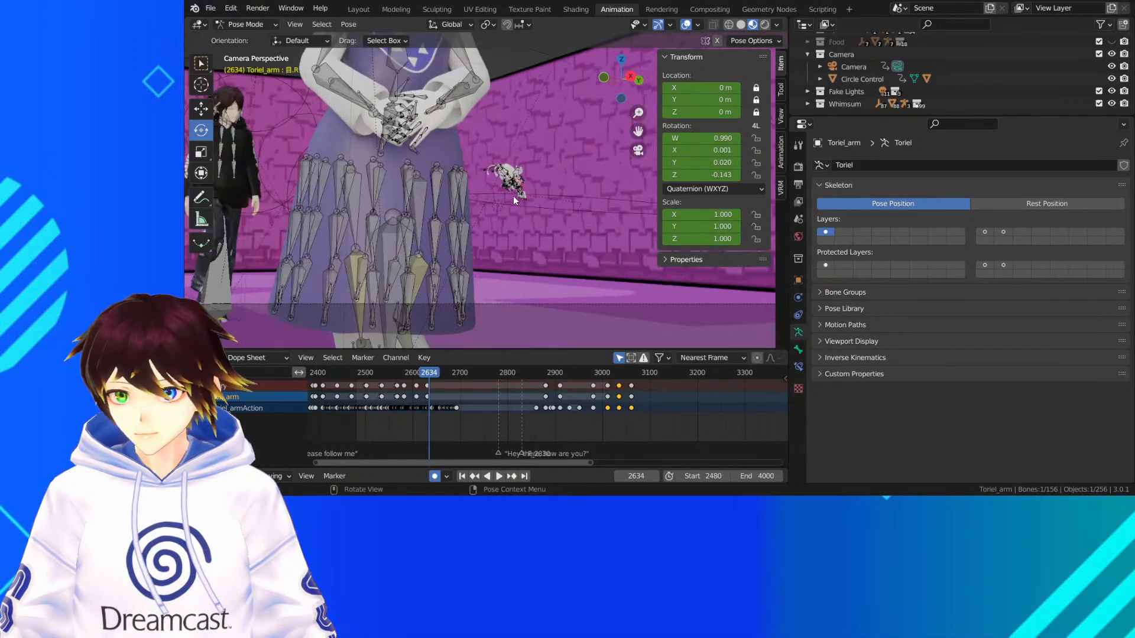
left_click(686, 25)
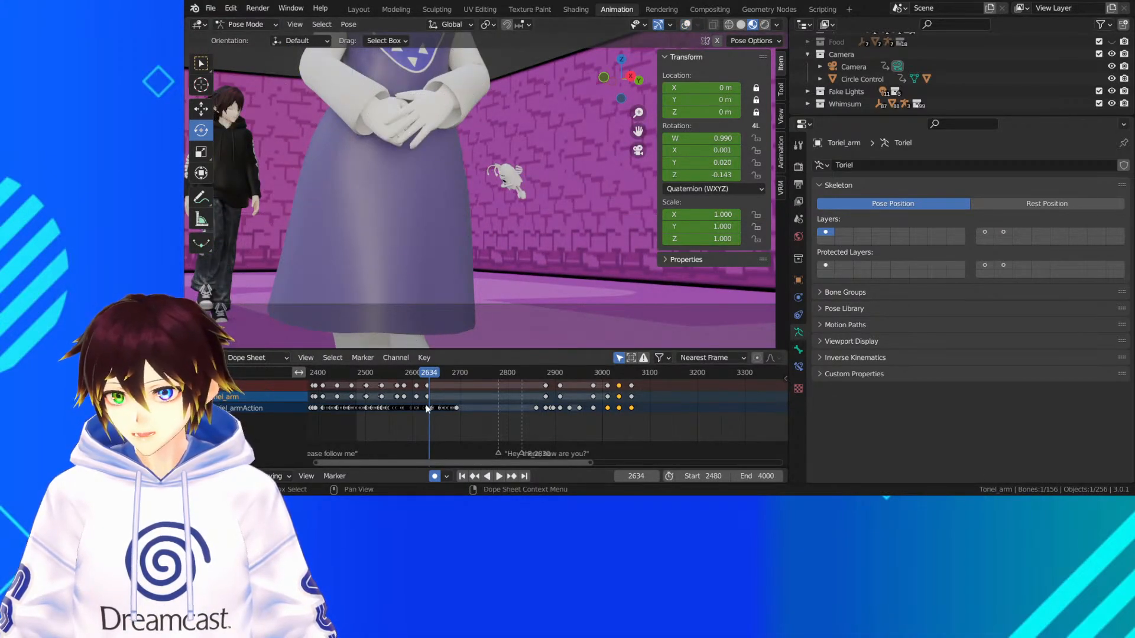
Play the walk from frame 2634 to frame 2655 and examine the front of the purple dress from the side
scroll(427, 408, "up", 8)
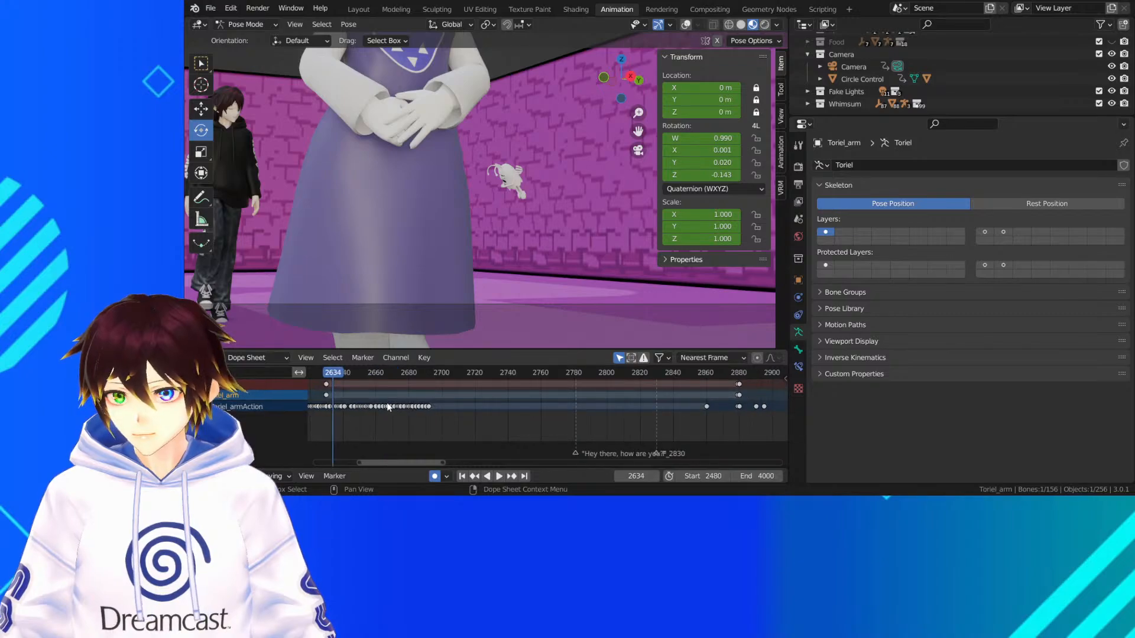
middle_click_drag(388, 408, 439, 414)
key("space")
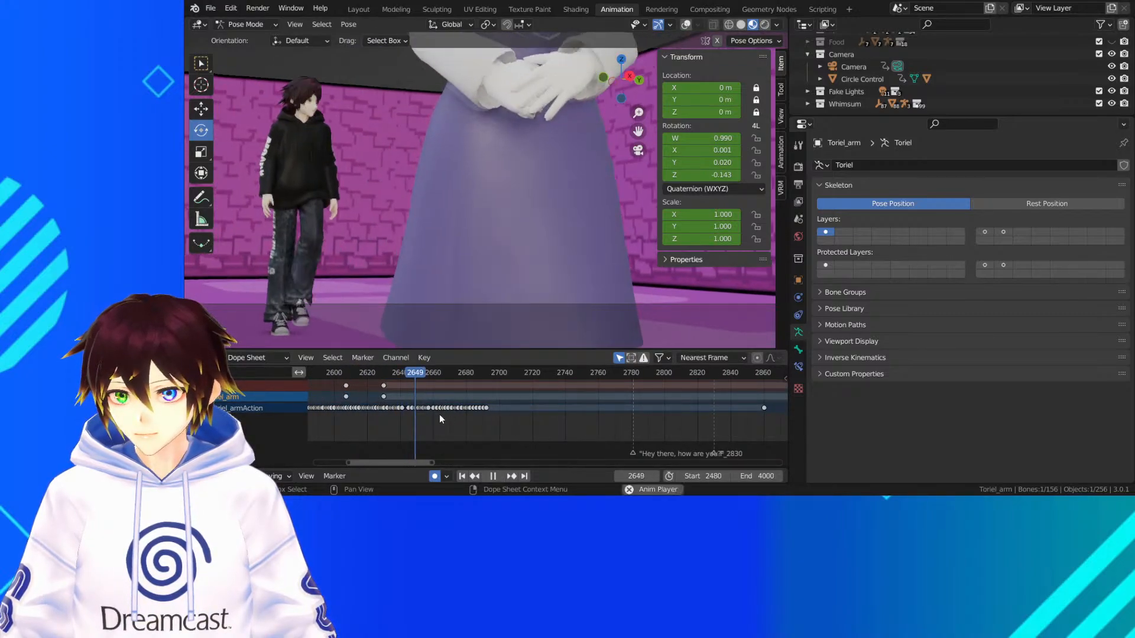
key("space")
middle_click_drag(557, 207, 594, 227)
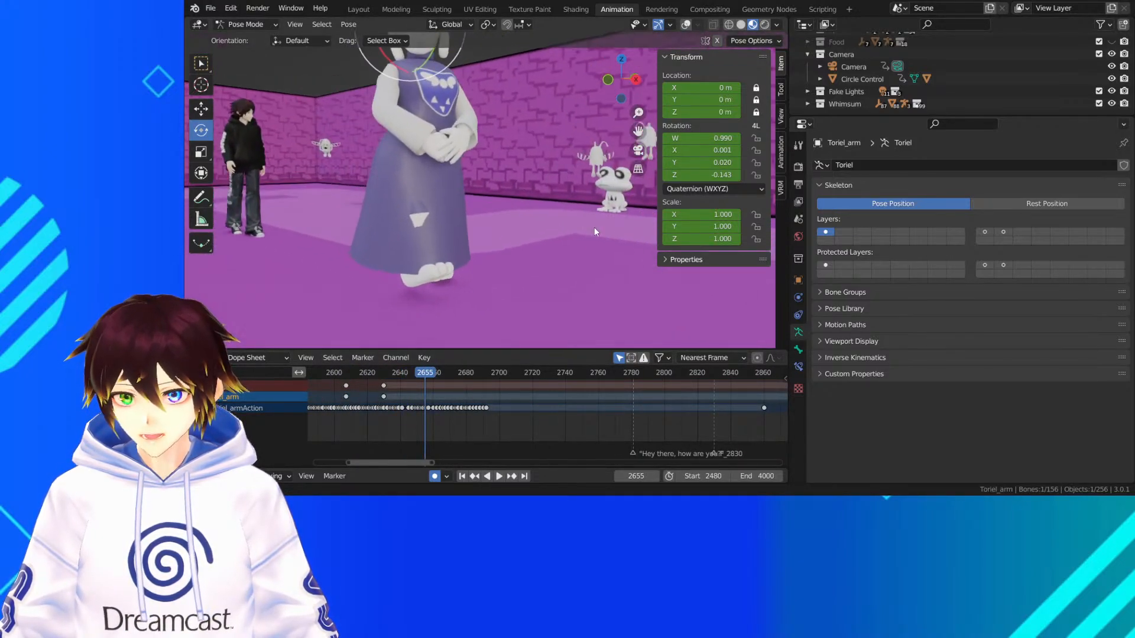
scroll(463, 180, "up", 3)
middle_click_drag(406, 225, 446, 230)
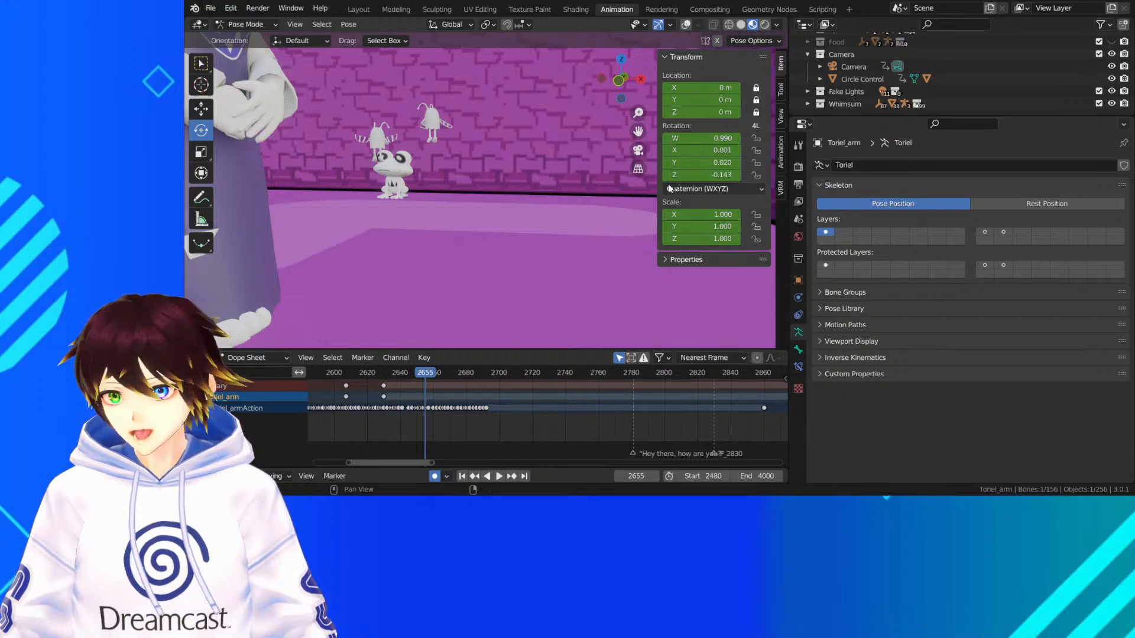
left_click_drag(638, 131, 839, 119)
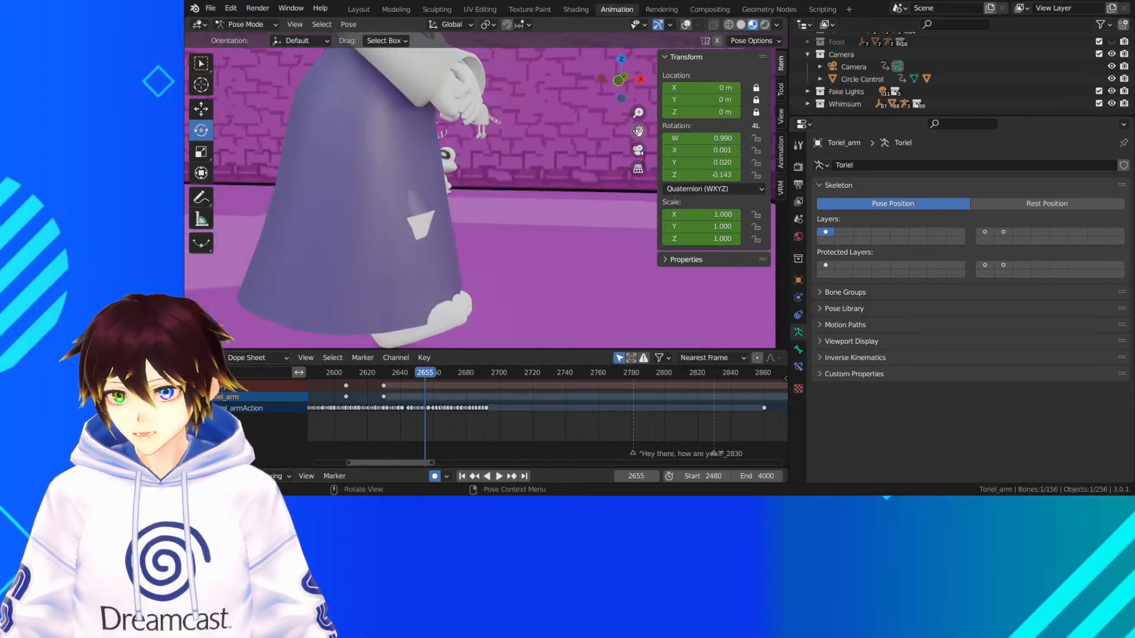
Show the overlays and rotate the front skirt bone スカート_0_14 outward at frame 2655 to cover the leg
left_click(686, 25)
mouse_move(503, 171)
middle_mouse_down()
mouse_move(430, 179)
mouse_move(515, 164)
middle_mouse_up()
left_click_drag(639, 131, 436, 221)
mouse_move(436, 221)
middle_mouse_down()
mouse_move(471, 238)
mouse_move(455, 217)
middle_mouse_up()
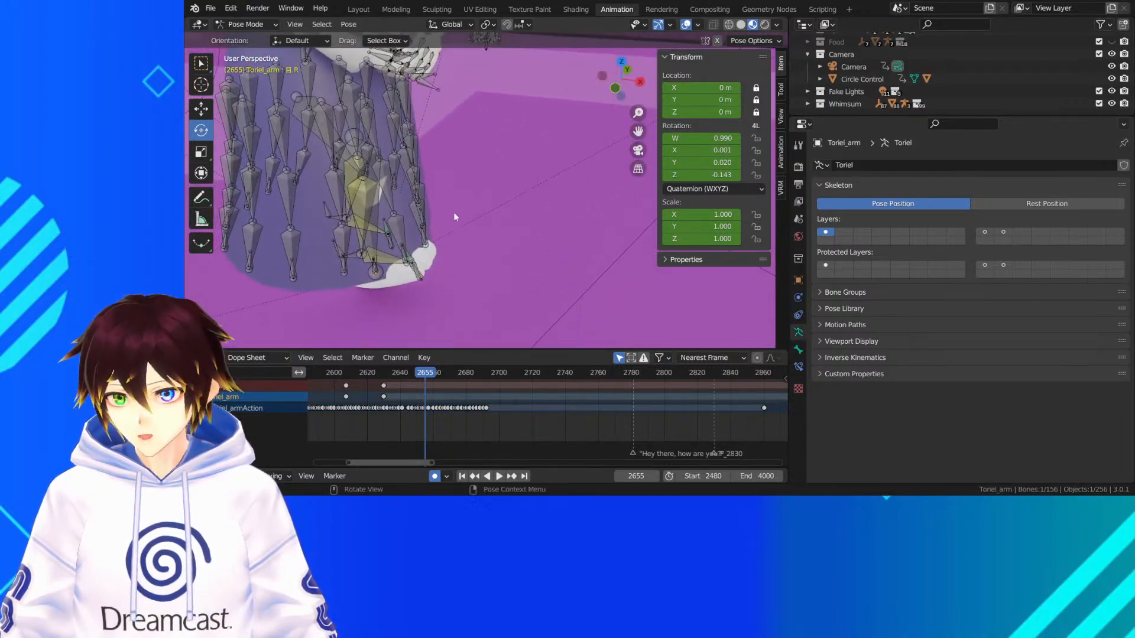
left_click(380, 151)
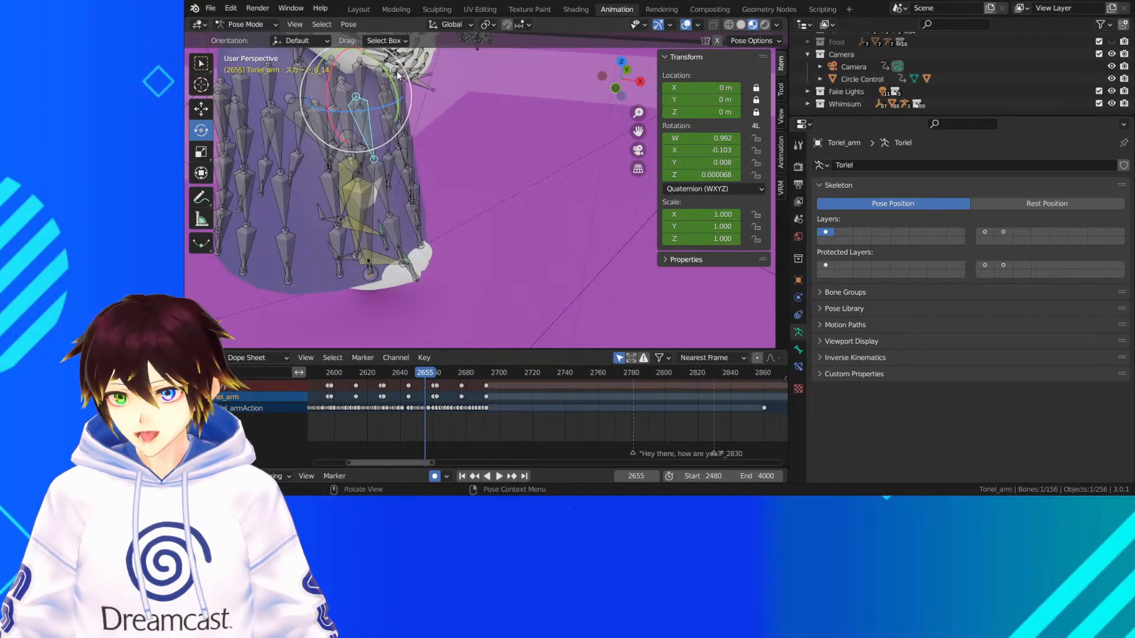
left_click_drag(388, 78, 391, 75)
middle_click_drag(390, 76, 293, 122)
left_click(292, 161)
left_click_drag(294, 123, 309, 113)
Trackball-rotate the lower front skirt bone by 0.573° and -6.3°, and rotate the bone above it further outward
left_click(348, 186)
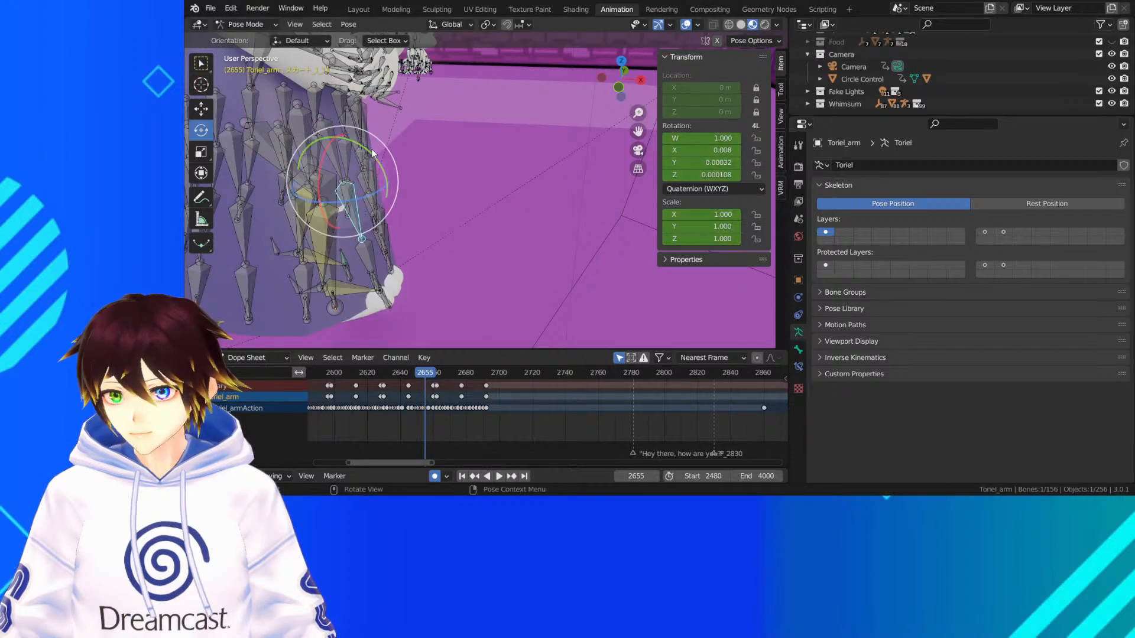
left_click_drag(373, 153, 364, 149)
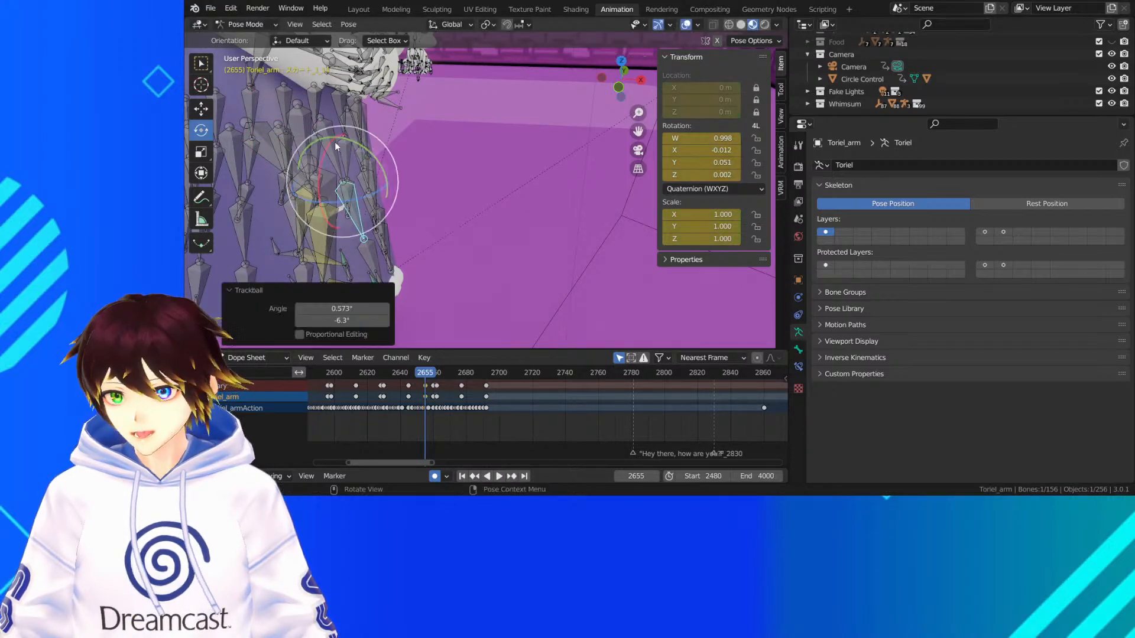
left_click(337, 148)
mouse_move(337, 148)
middle_mouse_down()
mouse_move(306, 149)
mouse_move(355, 140)
middle_mouse_up()
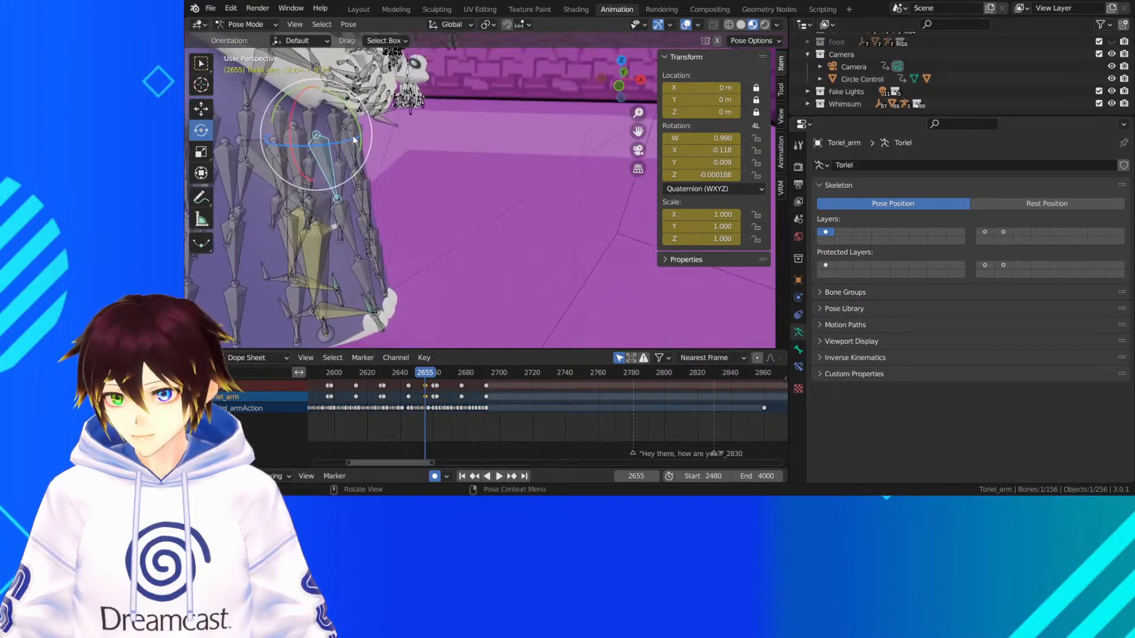
left_click_drag(357, 137, 382, 178)
Rotate the lower front skirt bone 8.34° about global Y, hide the overlays, and rotate it back by -7.06°
left_click(350, 243)
left_click(685, 24)
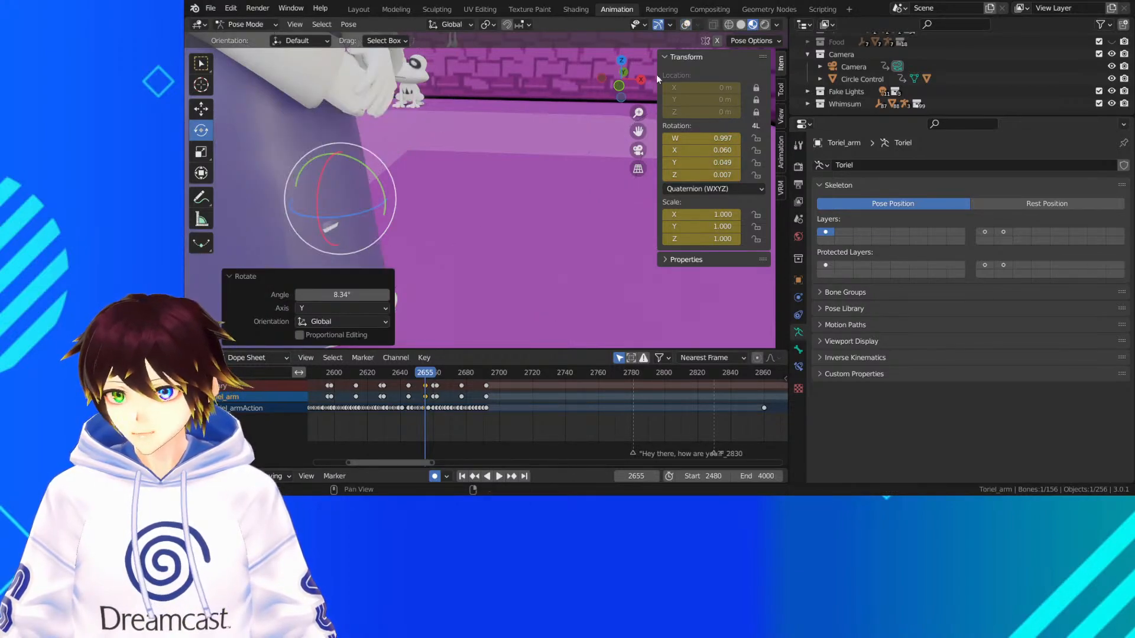
left_click_drag(378, 175, 365, 173)
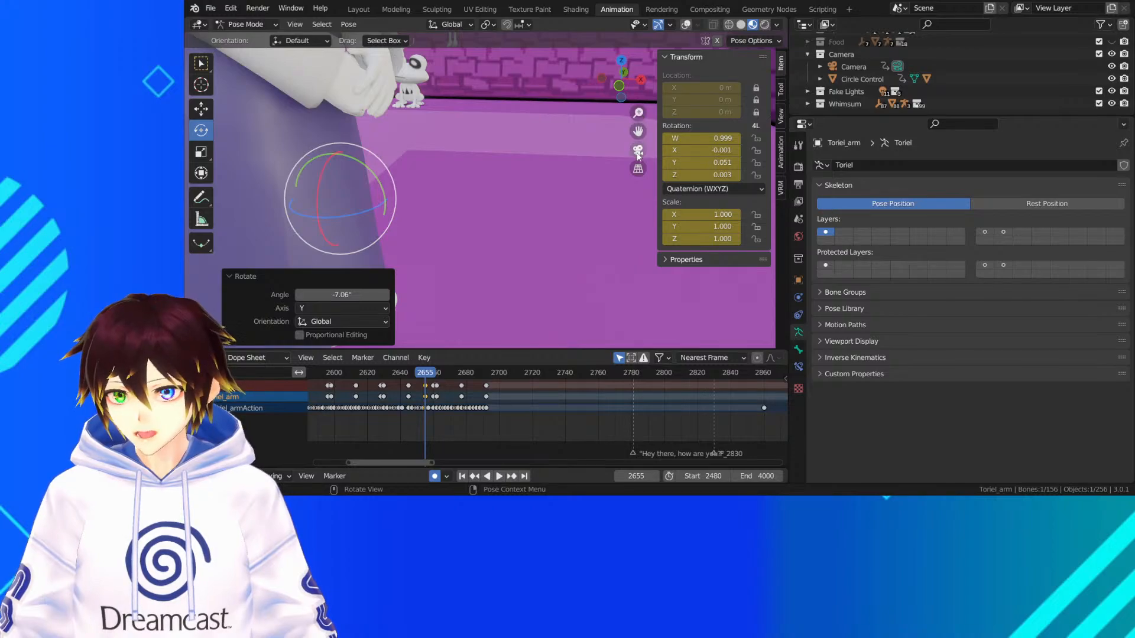
Play the walk through the scene camera from frame 2625 to 2671, and return to frame 2657 to check the dress
left_click(375, 374)
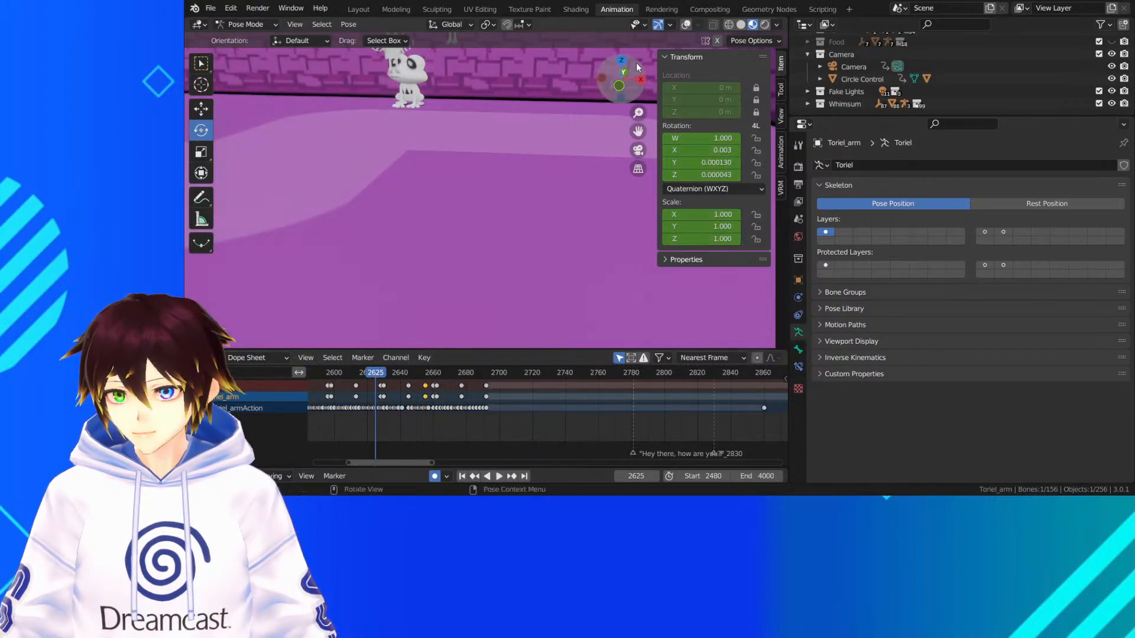
left_click(638, 153)
key("space")
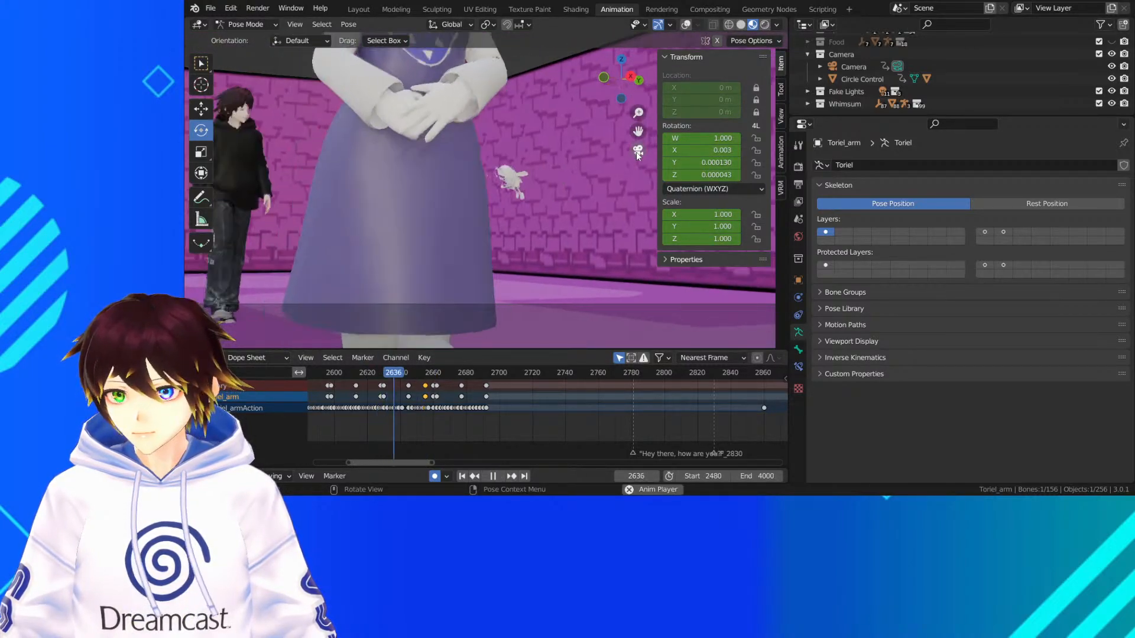
key("space")
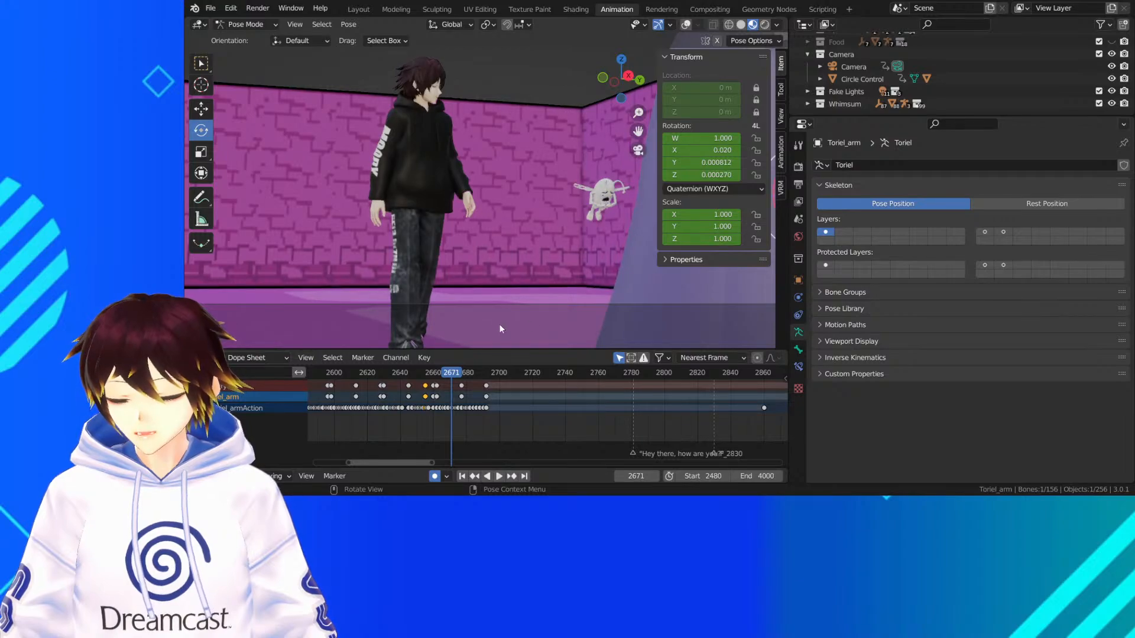
left_click_drag(446, 377, 428, 381)
scroll(428, 384, "up", 7)
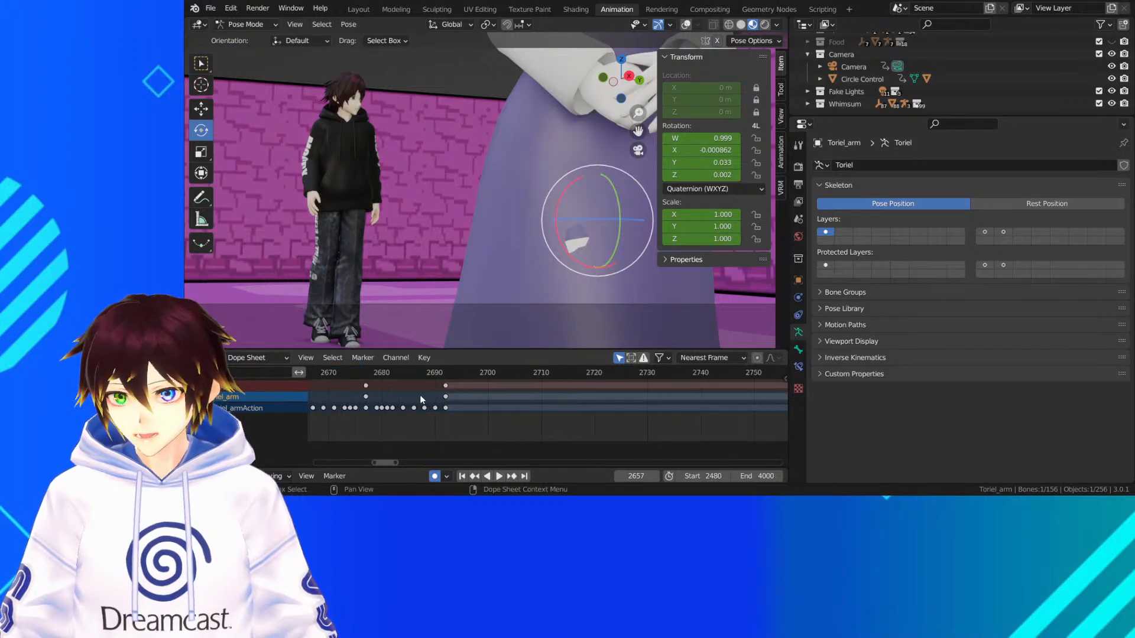
mouse_move(359, 376)
left_mouse_down()
mouse_move(375, 375)
mouse_move(360, 375)
left_mouse_up()
Try fixing the dress at frame 2657 by moving スカート_0_14 about -0.0255 m along global X and rotating it -2.01° about Y
left_click(687, 25)
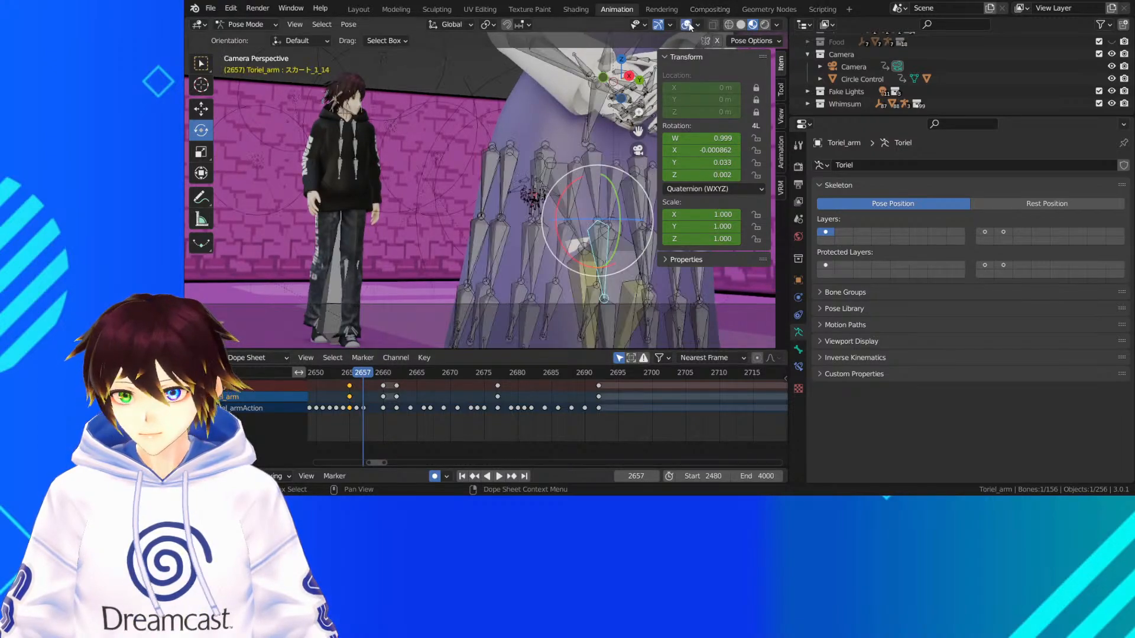
middle_click_drag(597, 148, 469, 177)
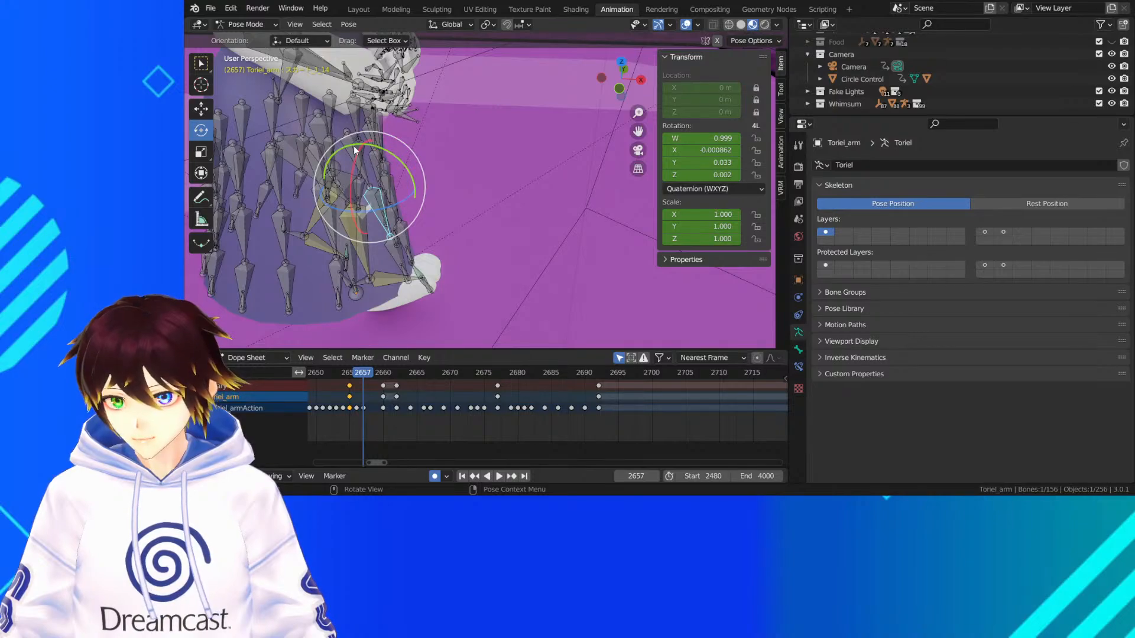
left_click_drag(355, 149, 384, 154)
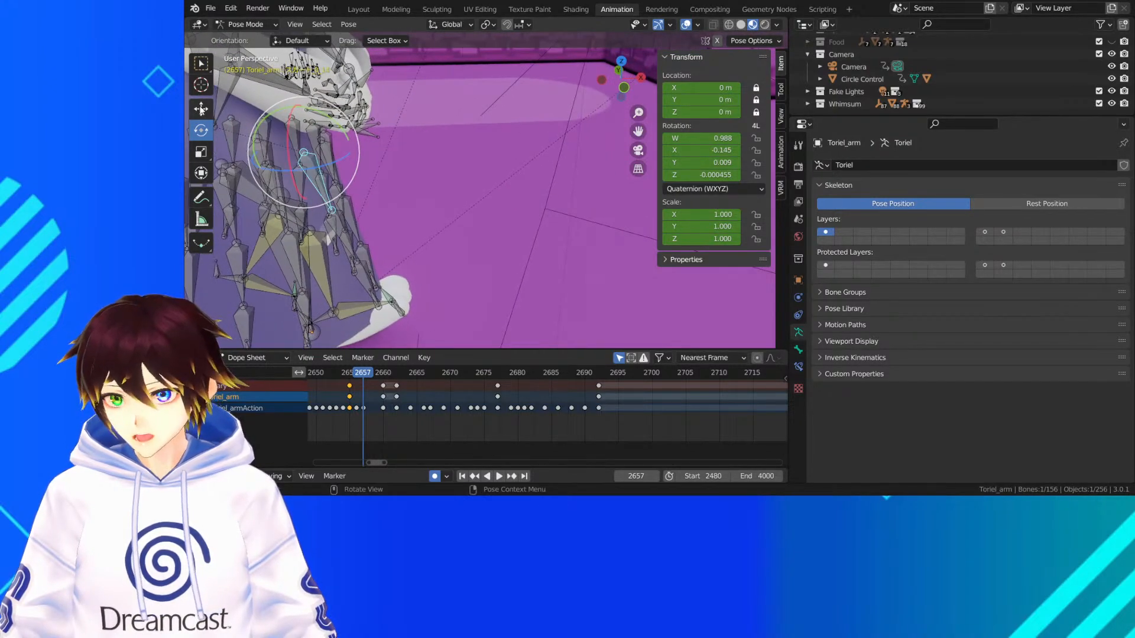
left_click(201, 109)
left_click(641, 151)
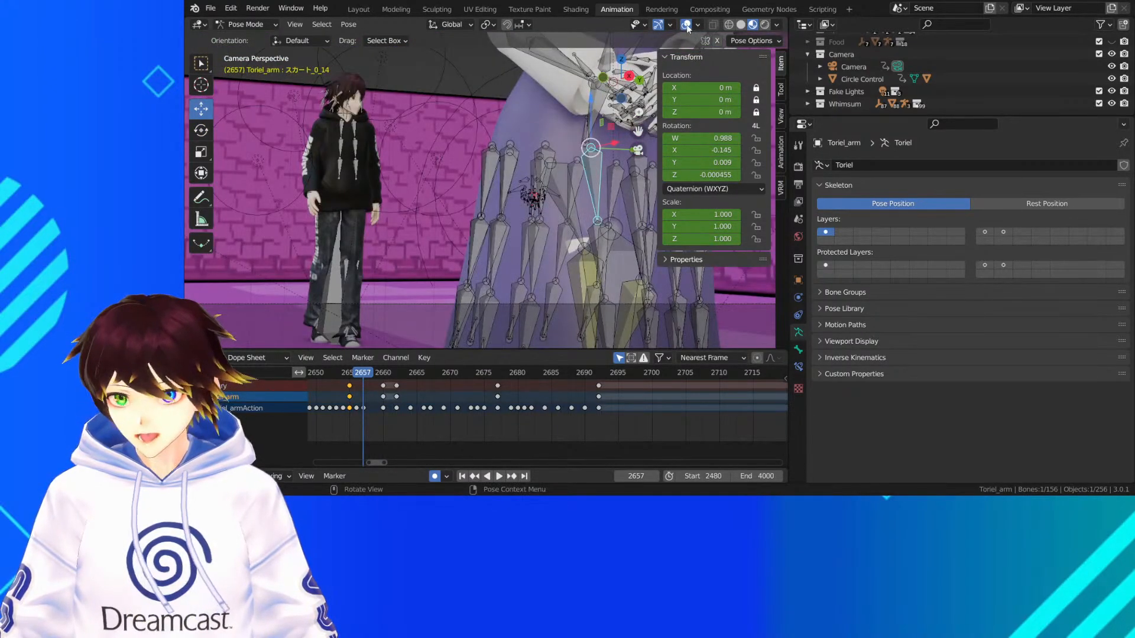
left_click(687, 25)
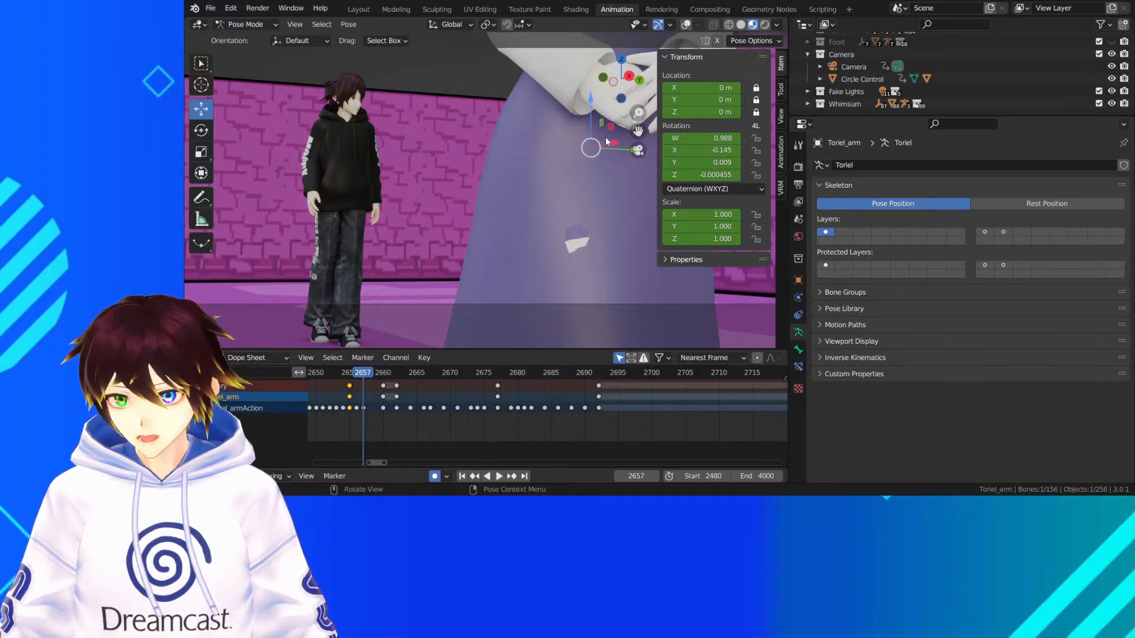
key("r")
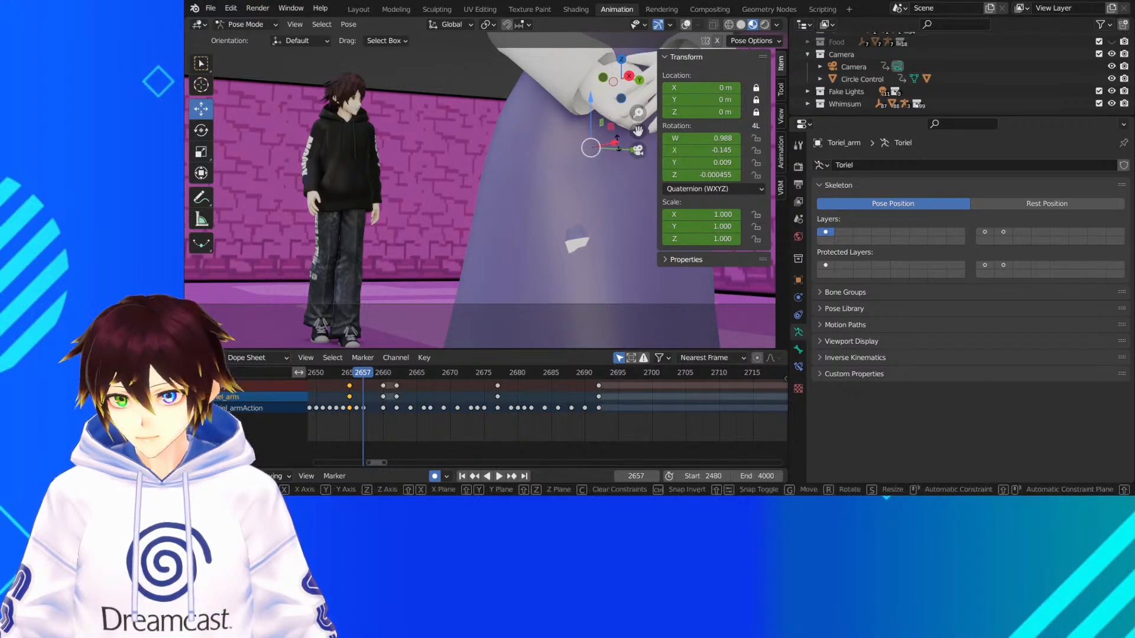
key("Escape")
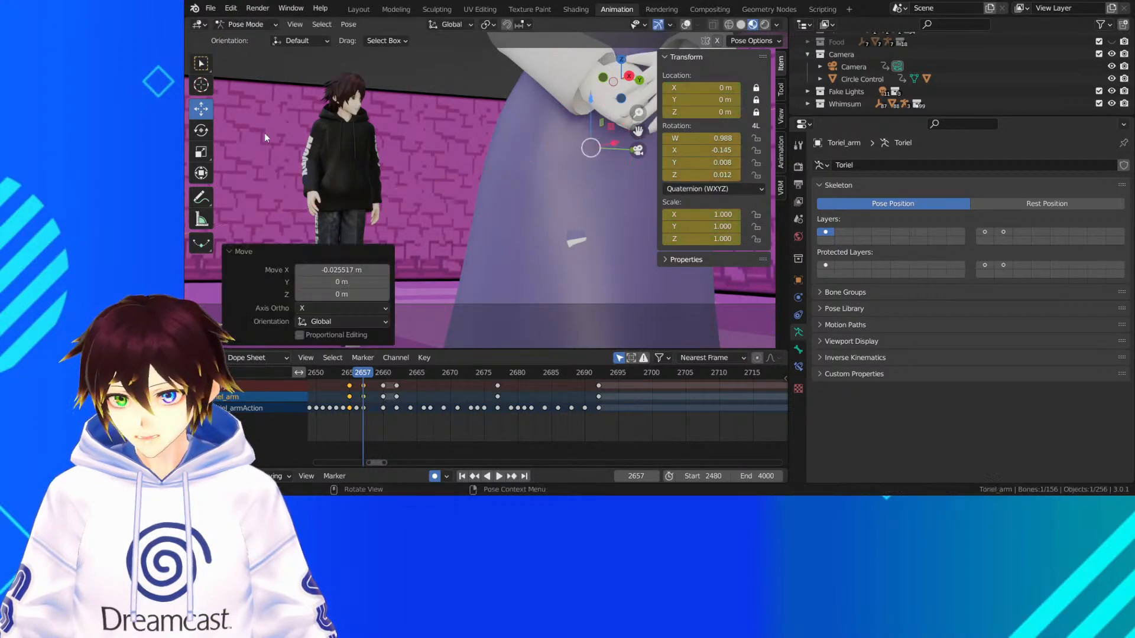
left_click(201, 132)
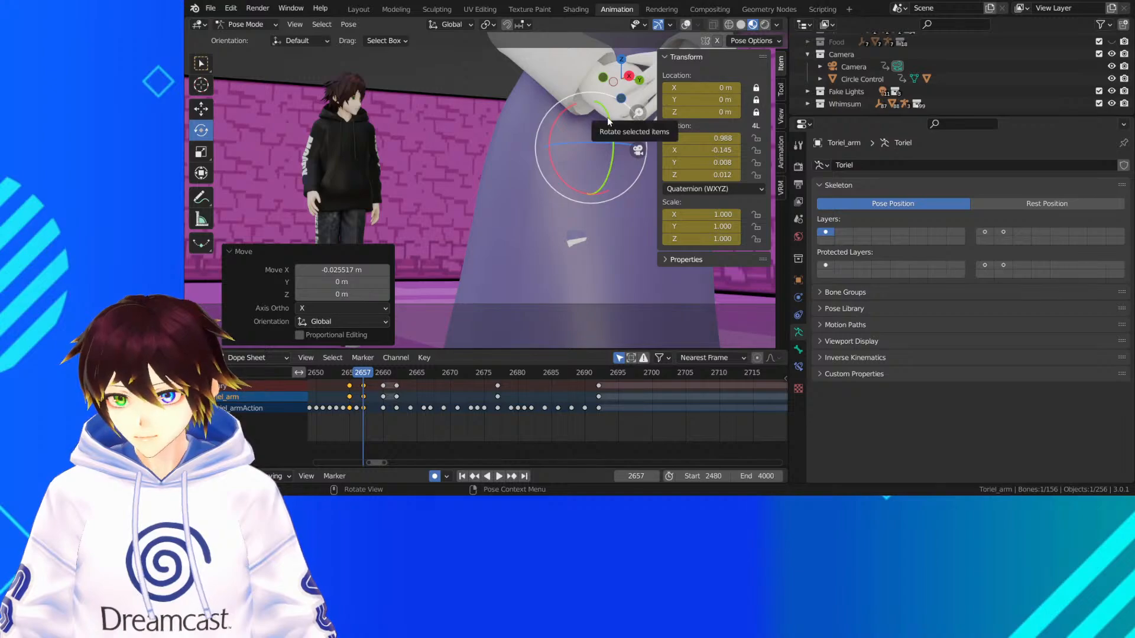
left_click_drag(607, 117, 611, 130)
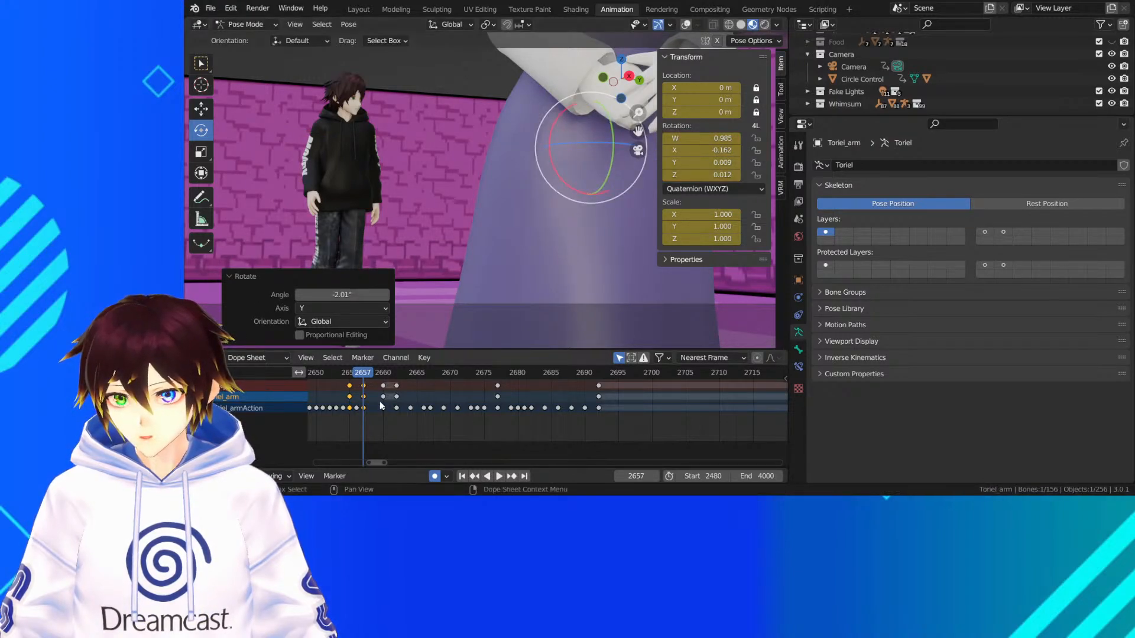
Check the dress between frames 2655 and 2657, and delete the skirt bone's keyframe at frame 2657
left_click(358, 374)
key("space")
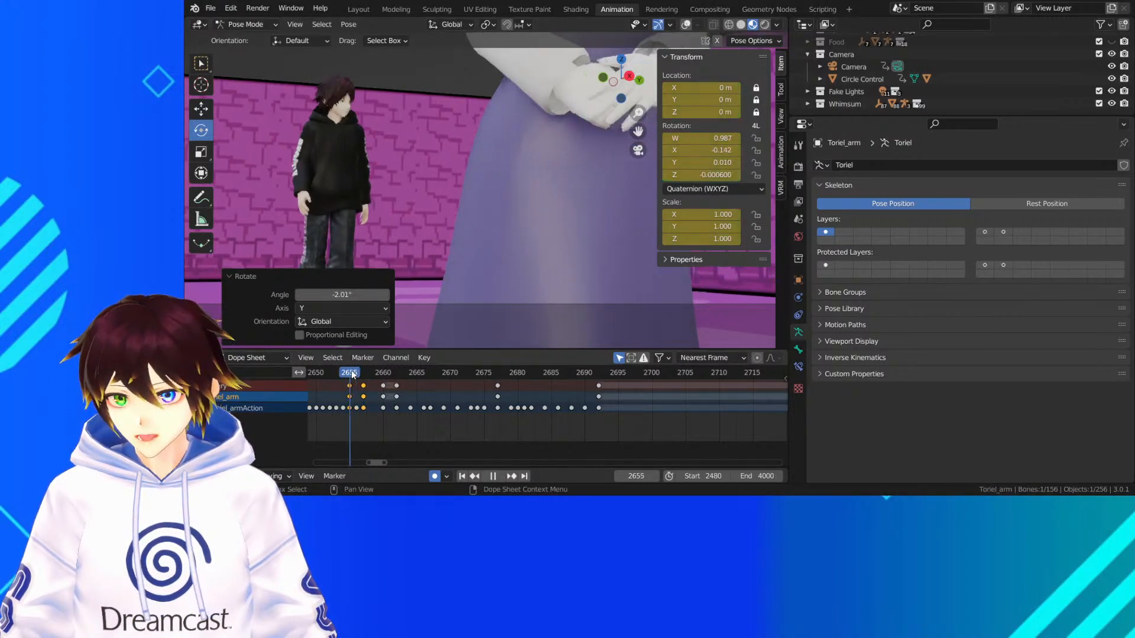
left_click_drag(354, 372, 354, 373)
key("space")
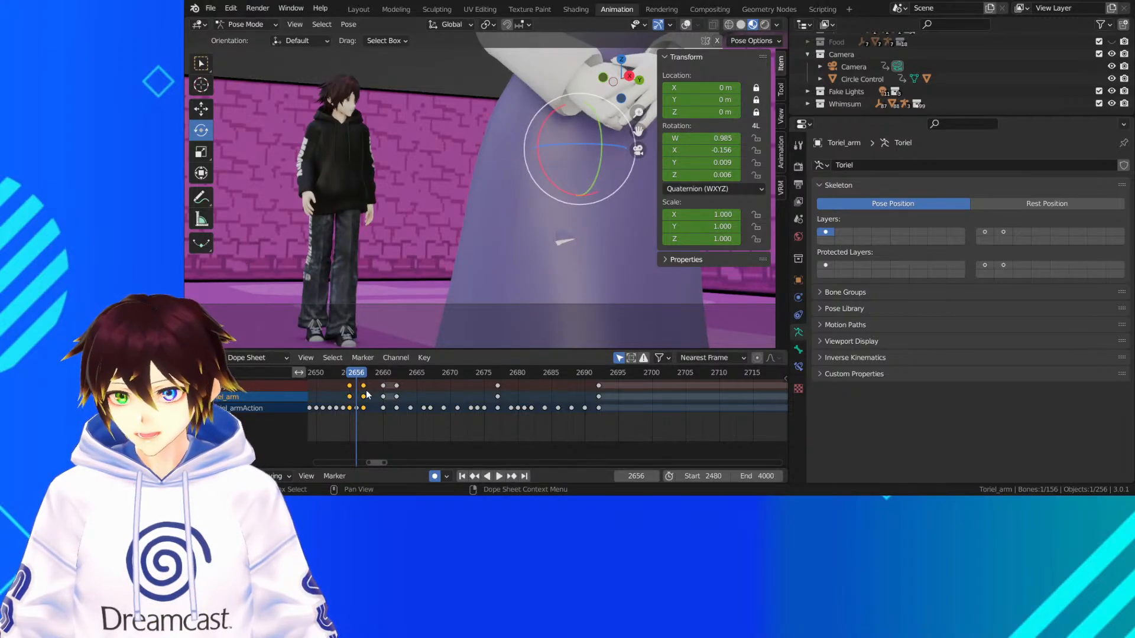
key("Delete")
At frame 2655, show the overlays and move the upper skirt bone スカート_0_14 about 0.017 m along global X
left_click_drag(355, 375, 350, 377)
middle_click_drag(528, 174, 525, 173)
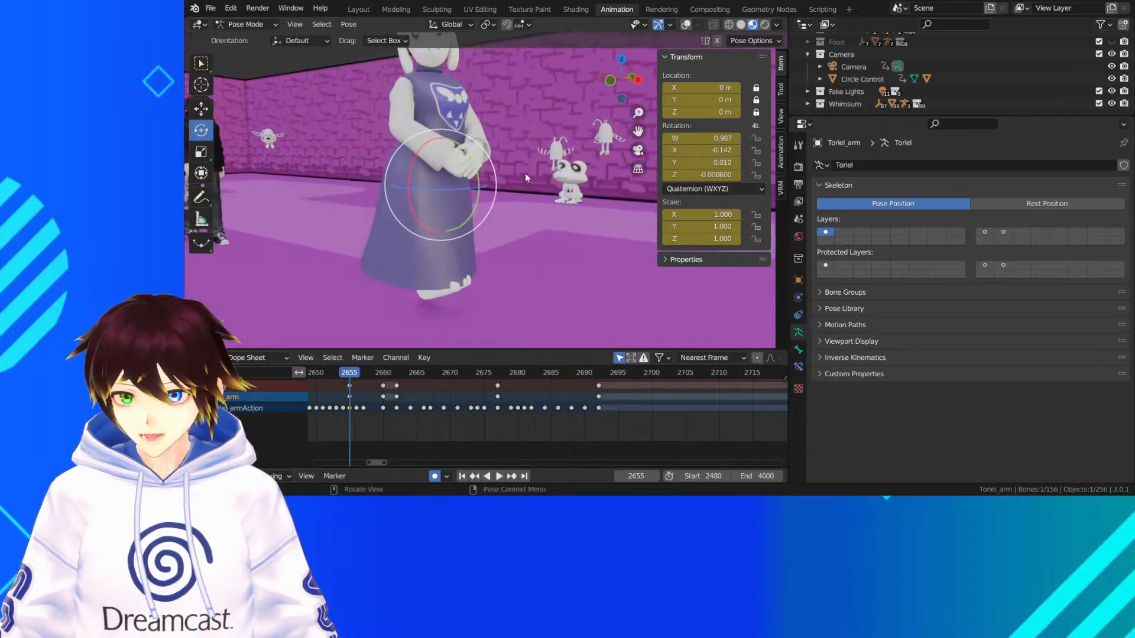
left_click(201, 109)
left_click(688, 24)
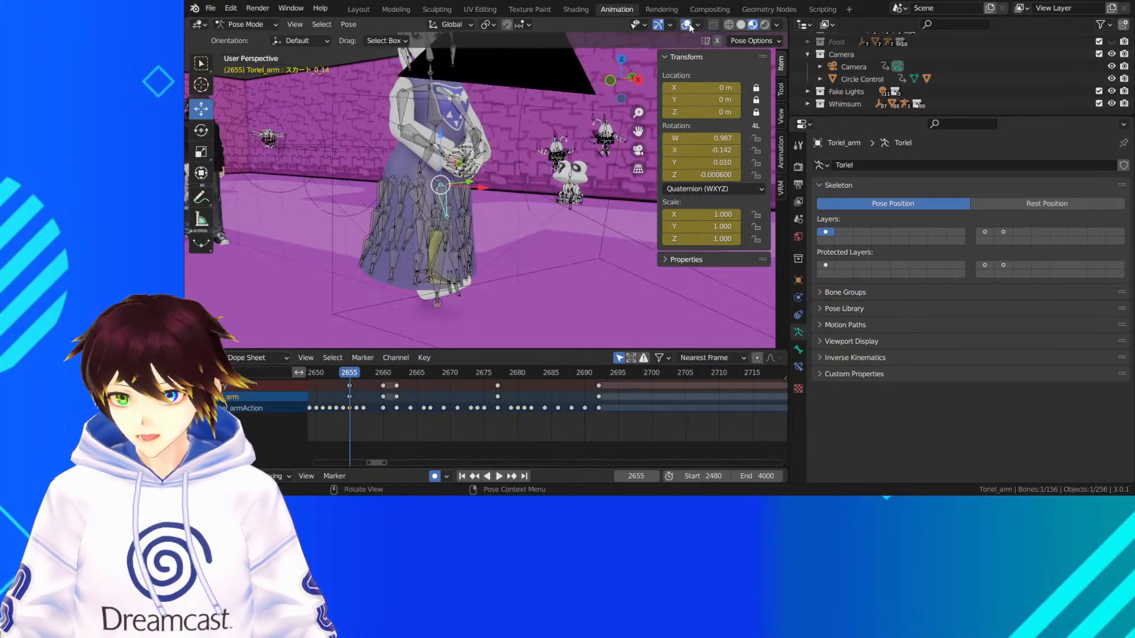
middle_click_drag(441, 159, 510, 175)
key("r")
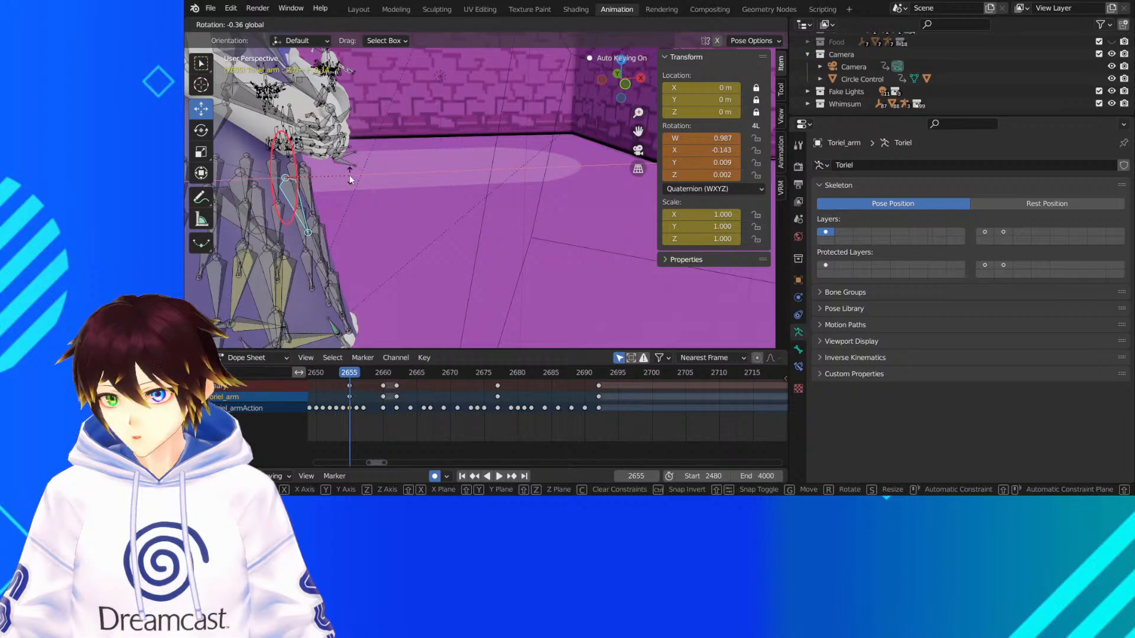
left_click_drag(350, 176, 352, 180)
middle_click_drag(379, 158, 350, 159)
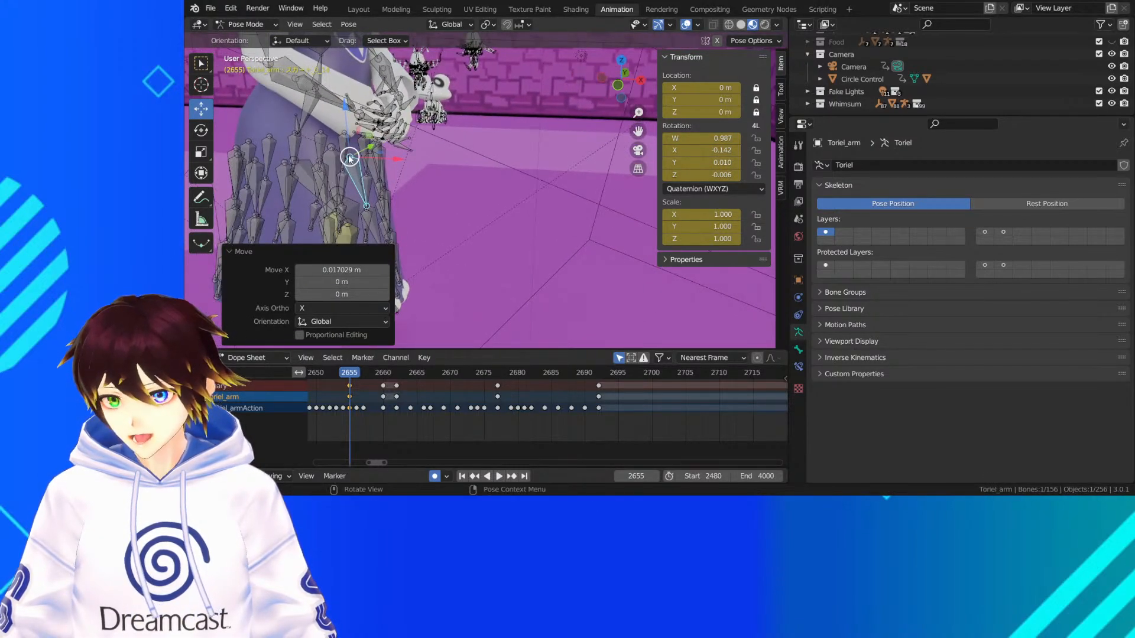
Rotate the upper front skirt bone outward about global Y, rotate the lower one スカート_1_14 by -4.7°, and return to the camera view
left_click(199, 133)
left_click_drag(379, 134, 376, 131)
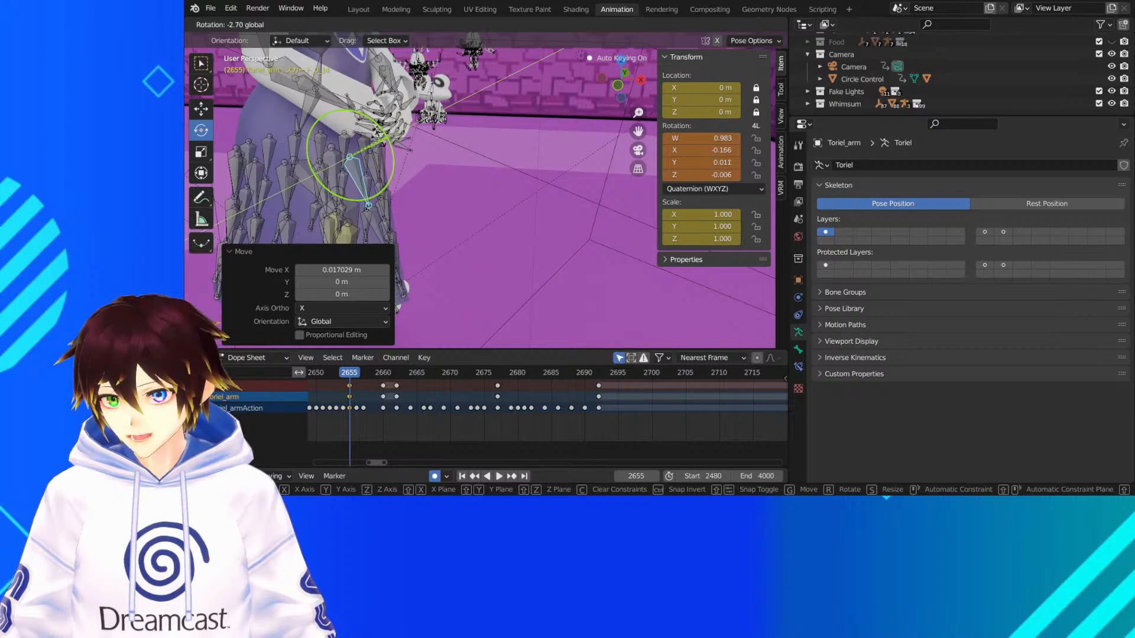
left_click_drag(402, 223, 390, 227)
left_click(380, 228)
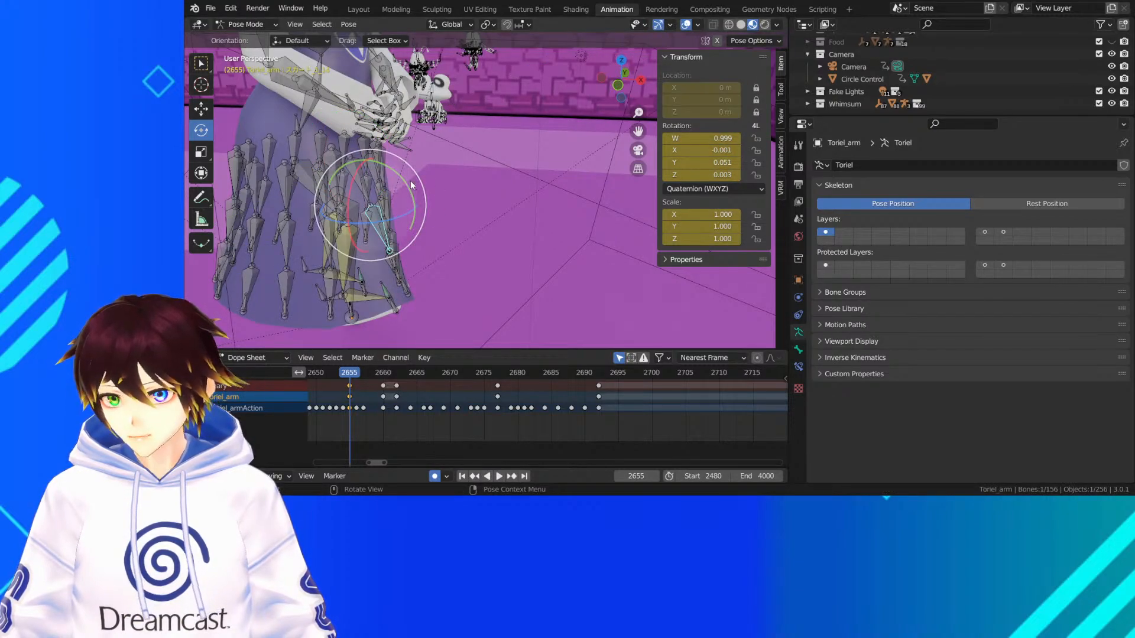
left_click_drag(402, 180, 397, 181)
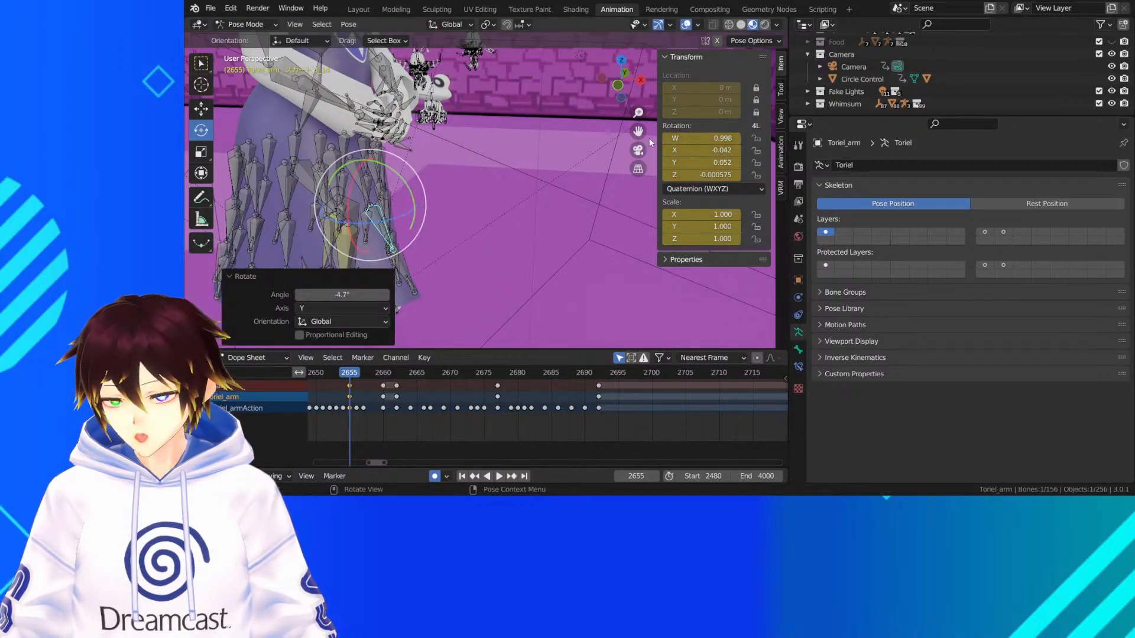
left_click(649, 155)
left_click(638, 150)
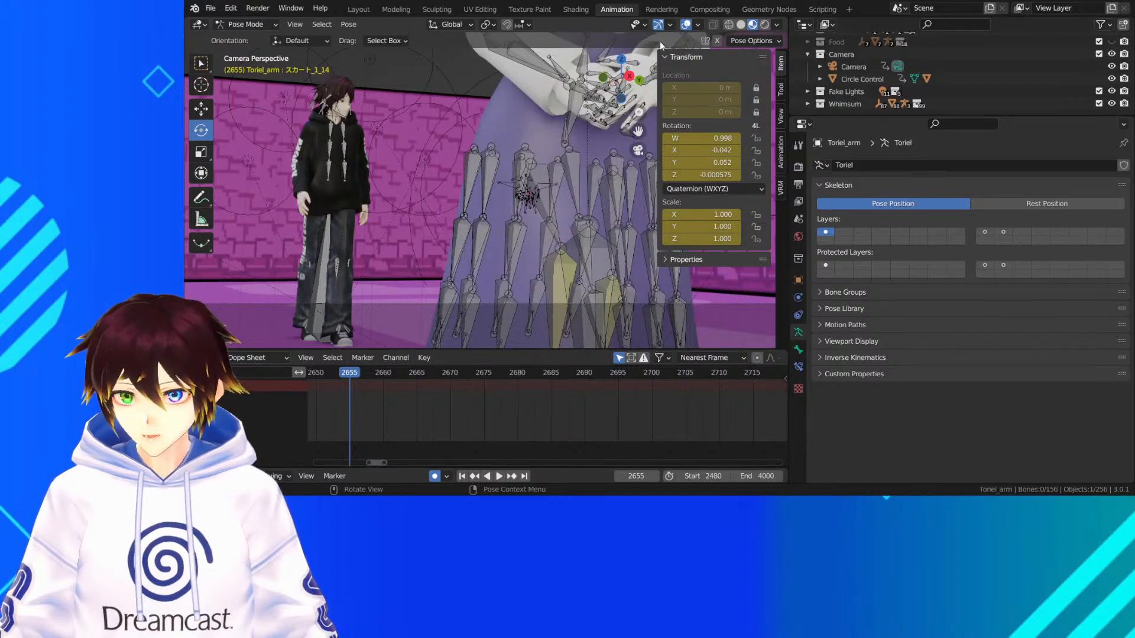
Hide the overlays and play the walk from frame 2651 onward to check the dress in the camera view
left_click(686, 24)
left_click_drag(329, 375, 319, 377)
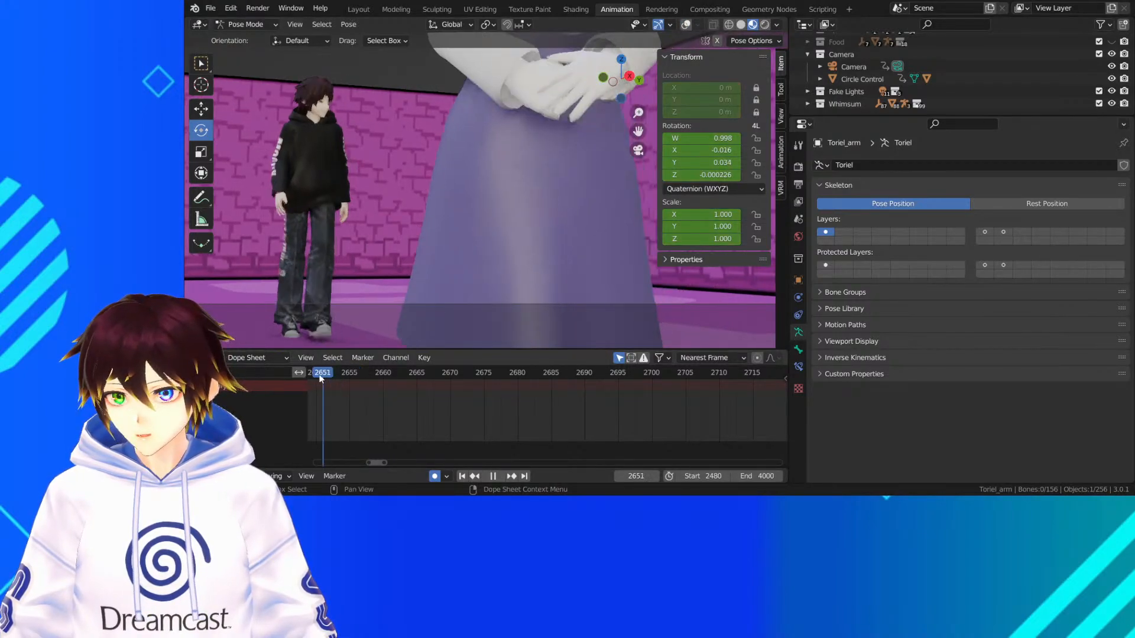
key("space")
key("space")
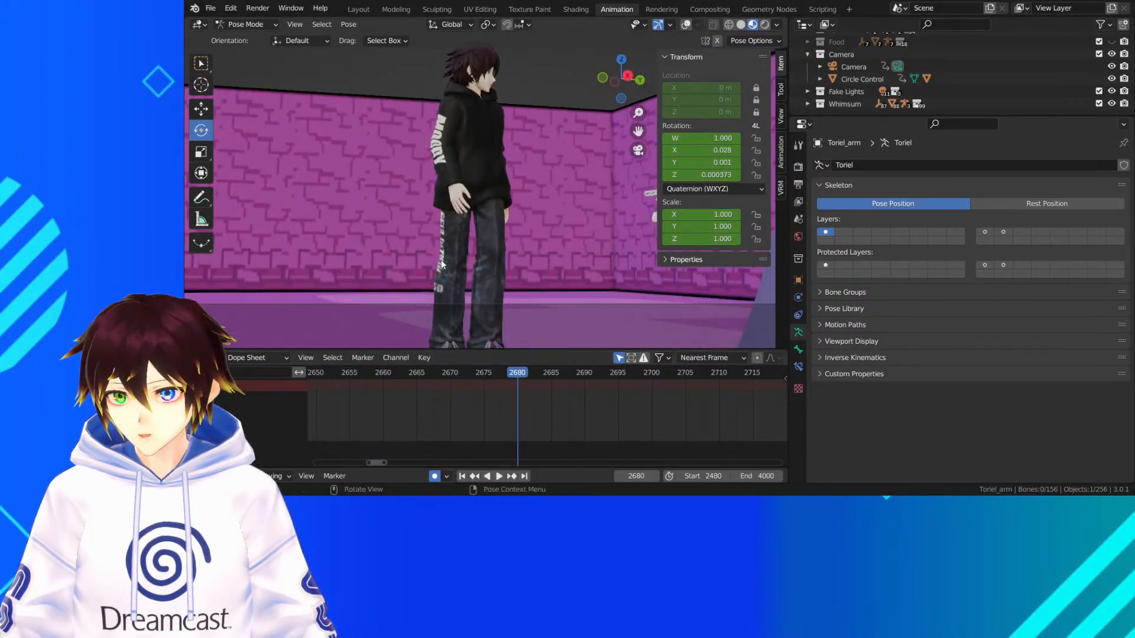
scroll(482, 263, "down", 3)
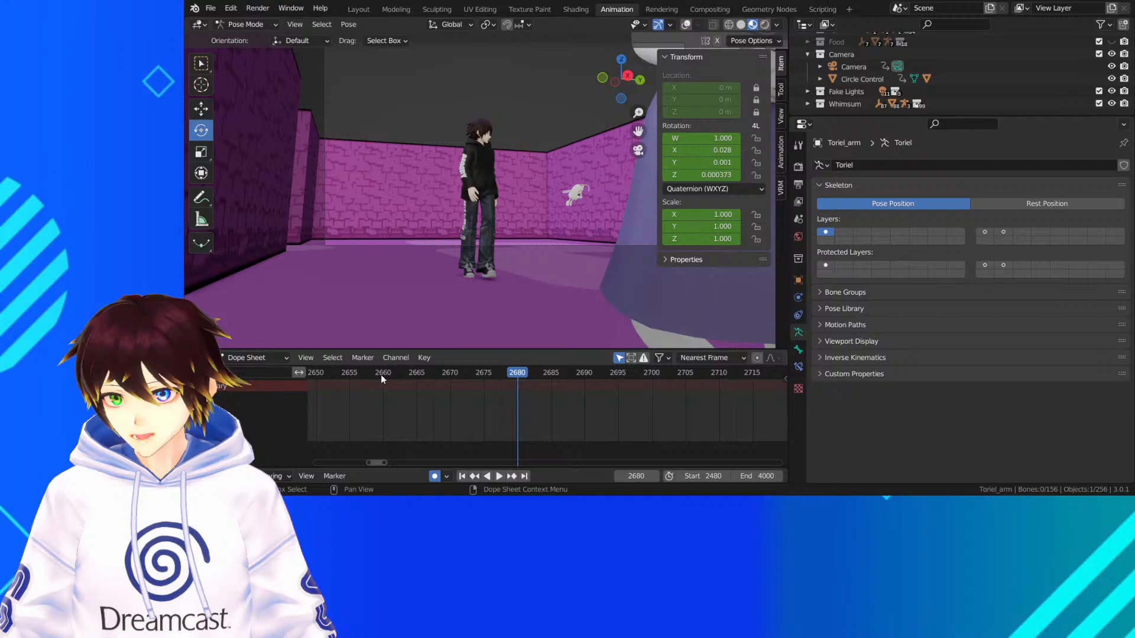
left_click(375, 374)
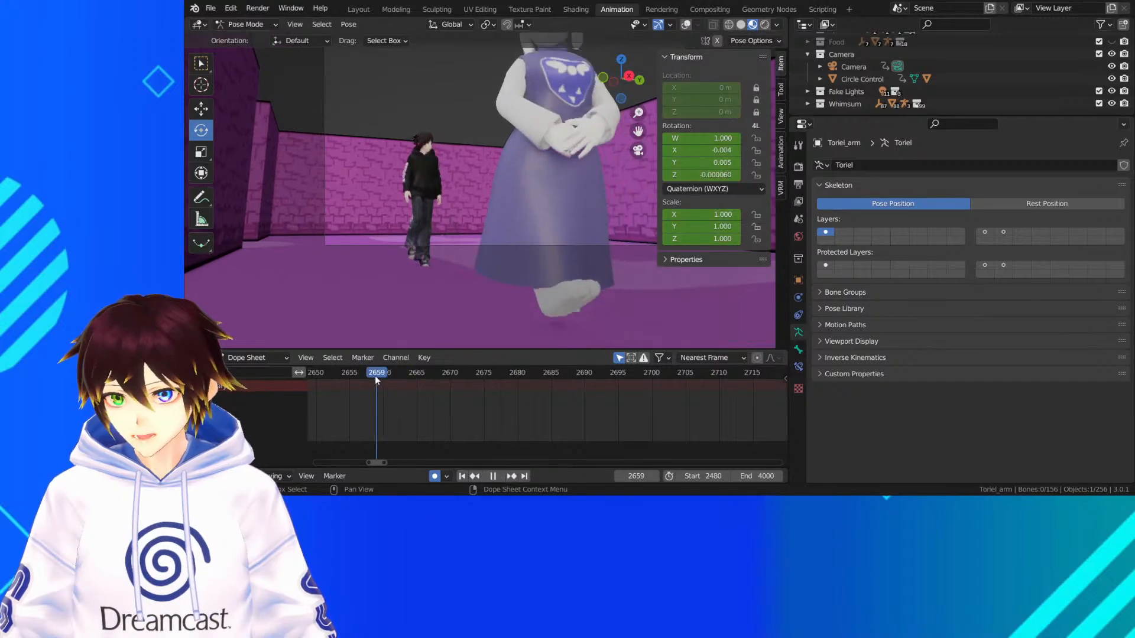
key("space")
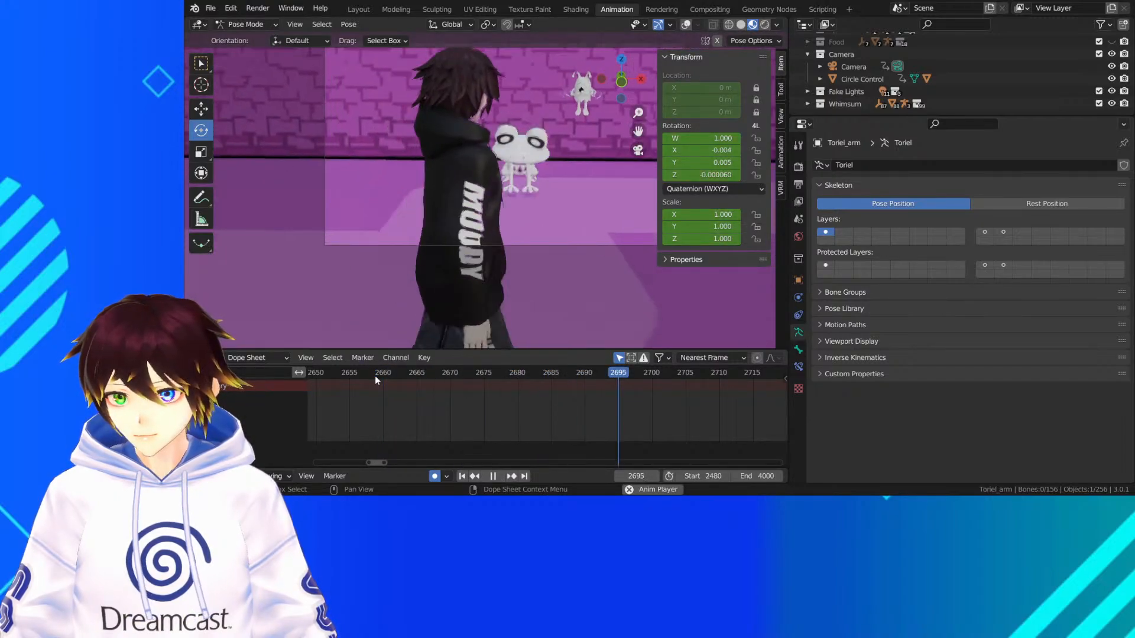
Replay the end of the walking shot once more, stop at frame 2691, and save the file
scroll(361, 375, "down", 3)
left_click(371, 376)
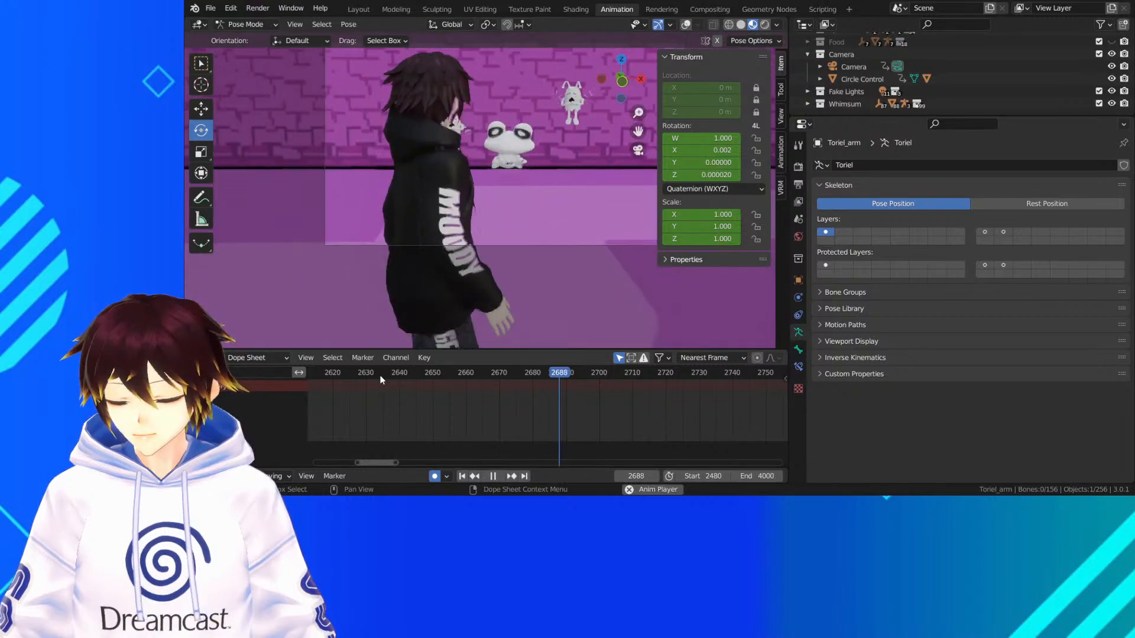
key("space")
key("ctrl+s")
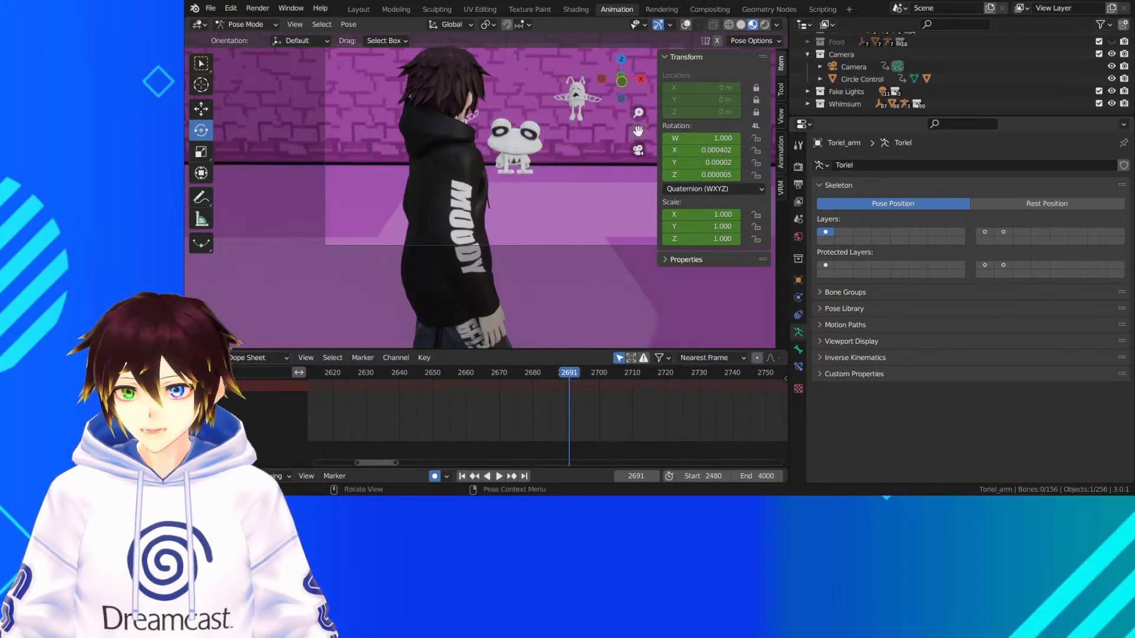
Play on to frame 2850 and inspect the hoodie character's leaning pose from the front and side
left_click_drag(638, 131, 581, 199)
key("space")
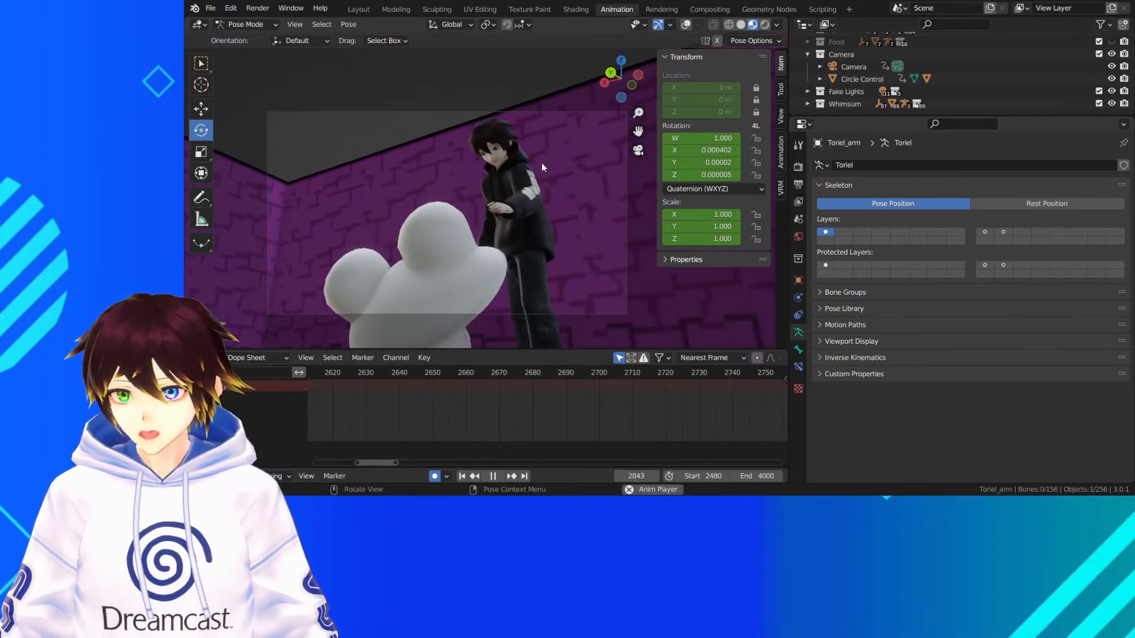
key("space")
scroll(542, 163, "up", 3)
middle_click_drag(542, 164, 600, 169)
scroll(515, 157, "down", 4)
left_click_drag(636, 133, 435, 74)
scroll(463, 205, "up", 5)
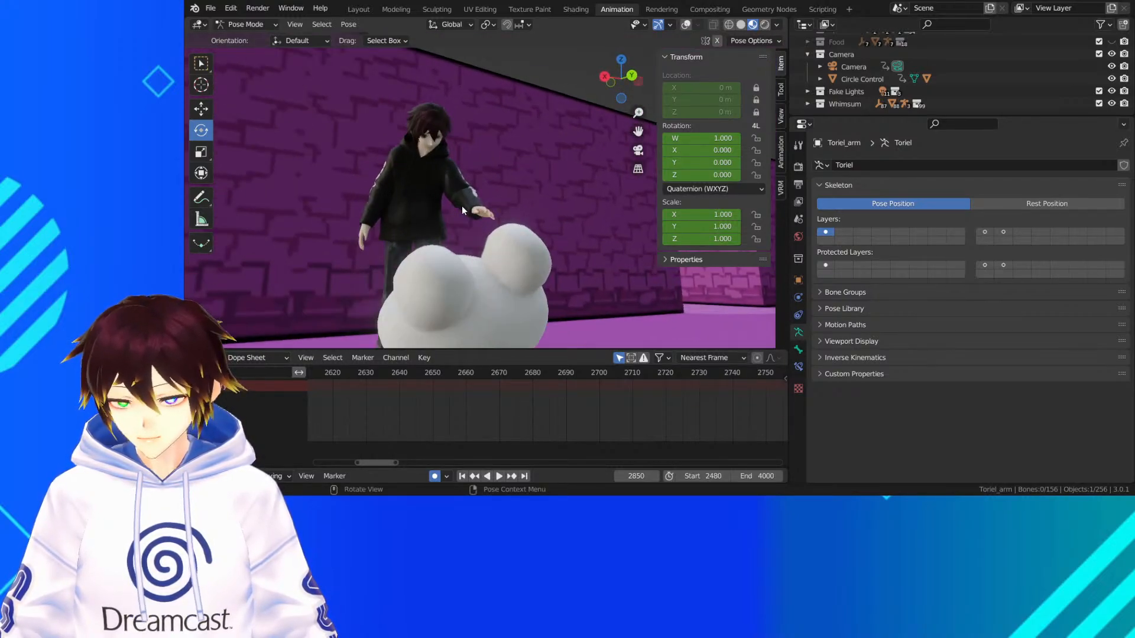
middle_click_drag(512, 199, 454, 196)
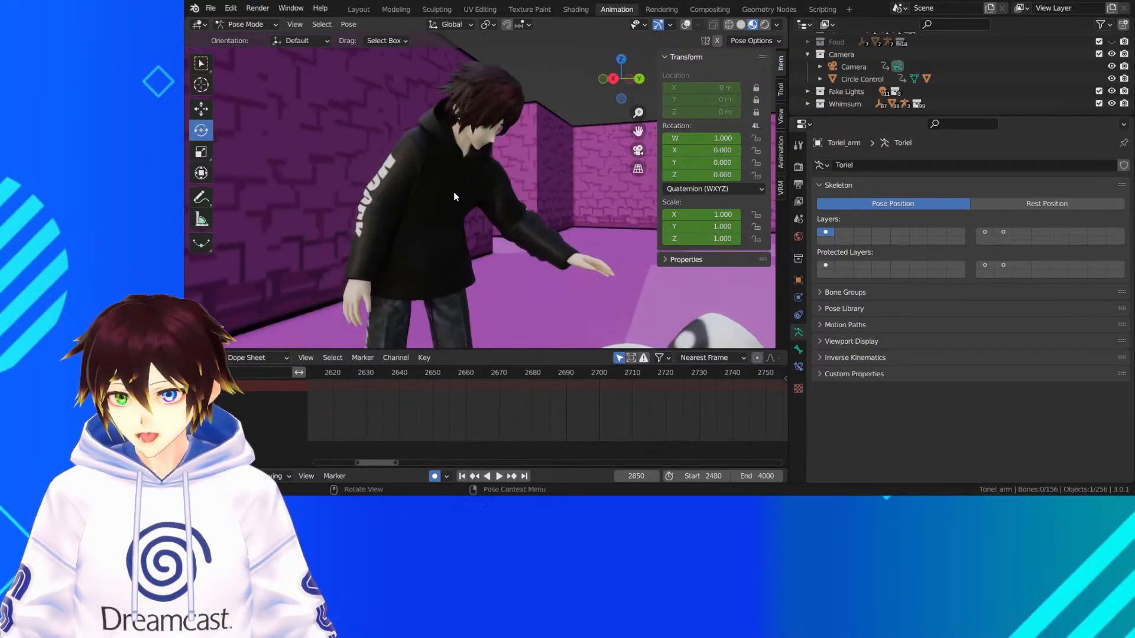
Show the overlays and switch from posing Toriel to Pose Mode on the hoodie character's Armature
left_click(687, 25)
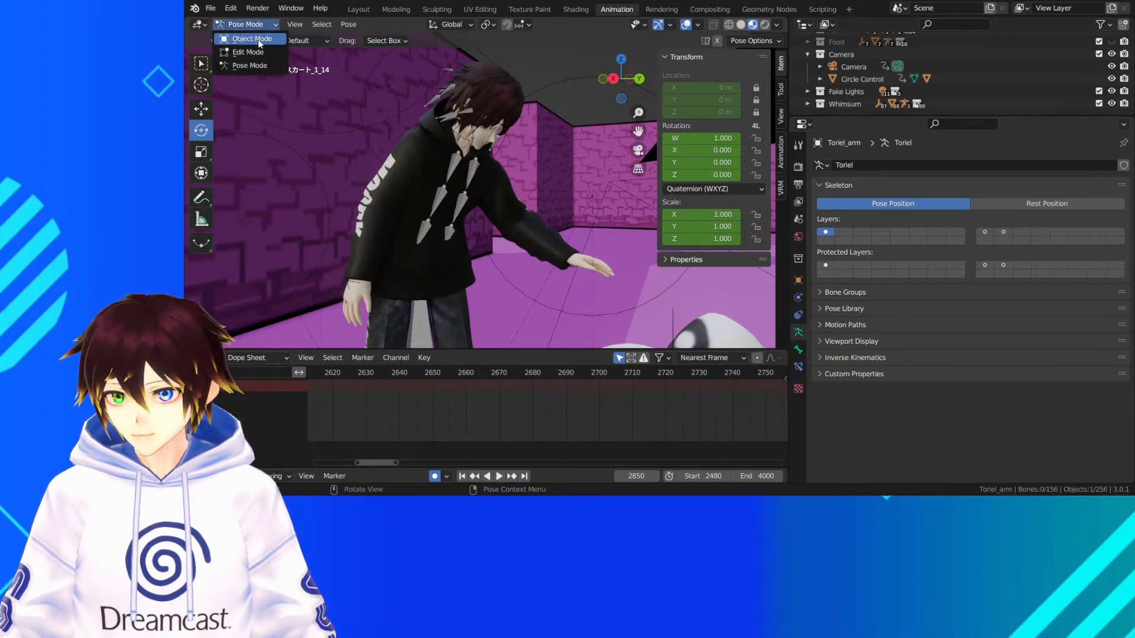
left_click(259, 40)
left_click(471, 195)
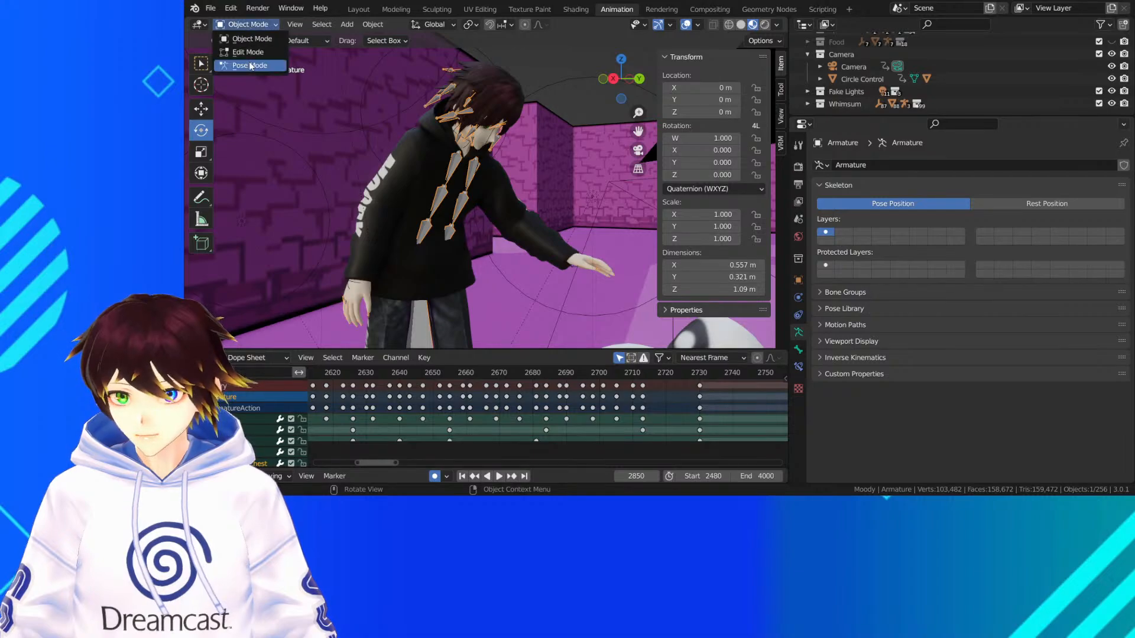
left_click(251, 65)
Select the two upper hoodie drawstring bones (FoodString1) and insert a keyframe for them at frame 2795, before the lean
left_click(457, 168)
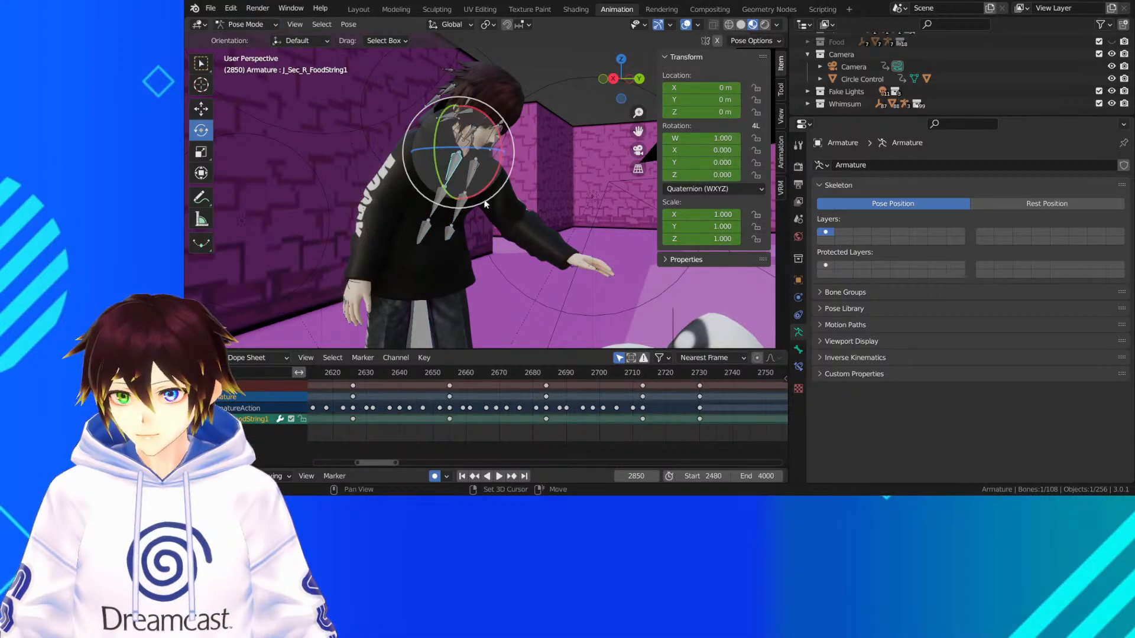
left_click(473, 174, "shift")
middle_click_drag(601, 427, 170, 447)
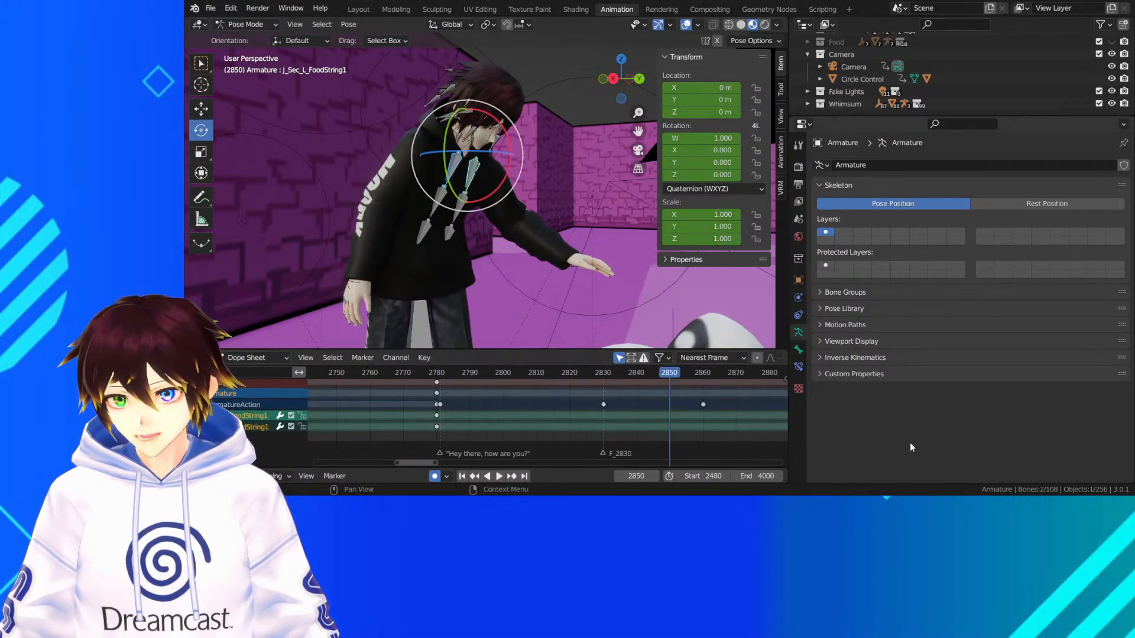
middle_click_drag(662, 404, 558, 401)
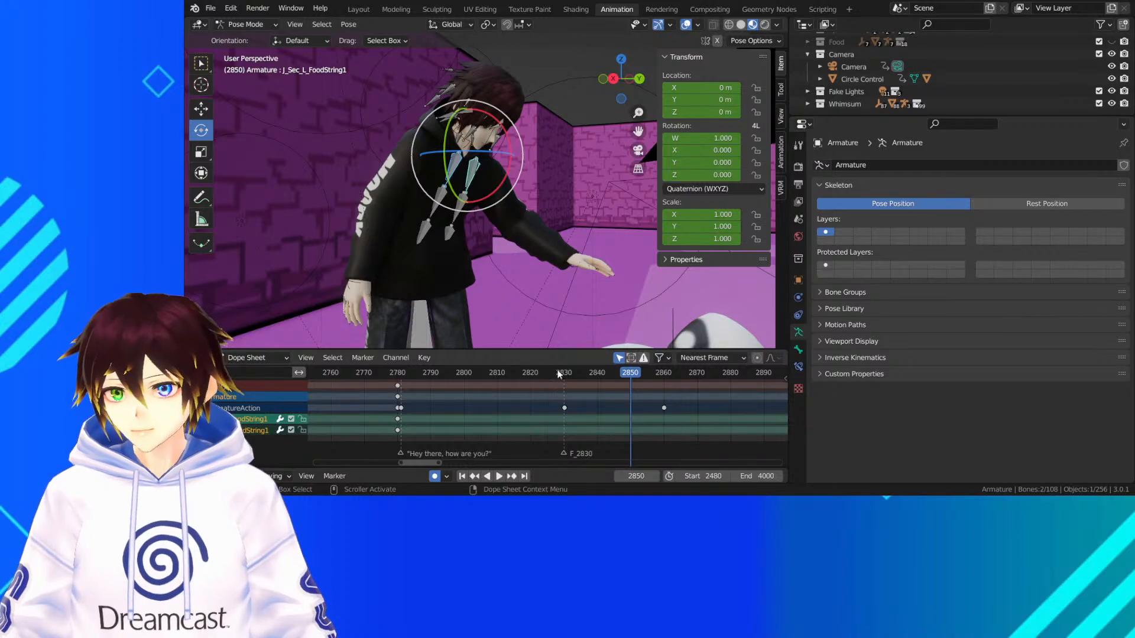
left_click_drag(558, 373, 432, 378)
key("space")
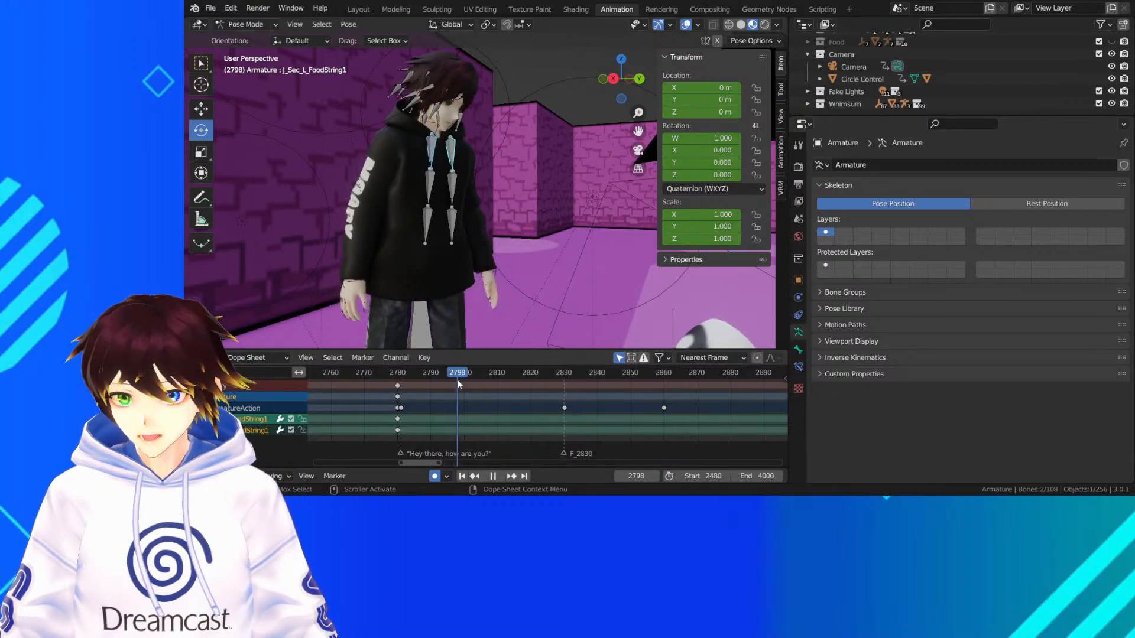
left_click_drag(454, 381, 448, 381)
right_click(476, 102)
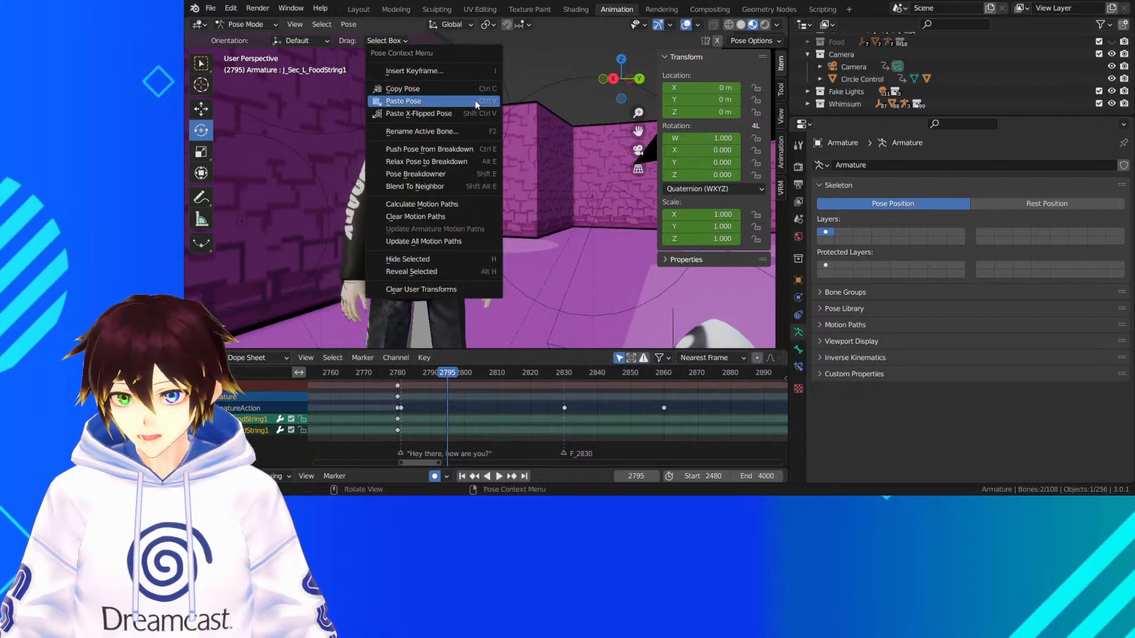
left_click(465, 70)
left_click(456, 112)
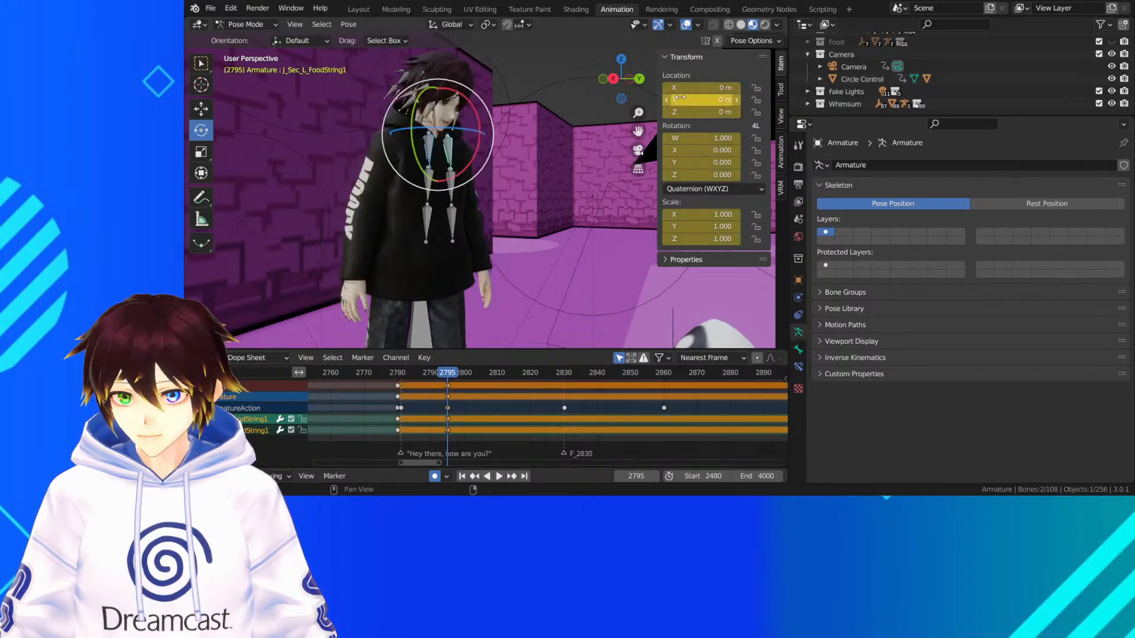
At frame 2830, shift the two upper drawstring bones and rotate them so the strings hang away from the chest
left_click(638, 149)
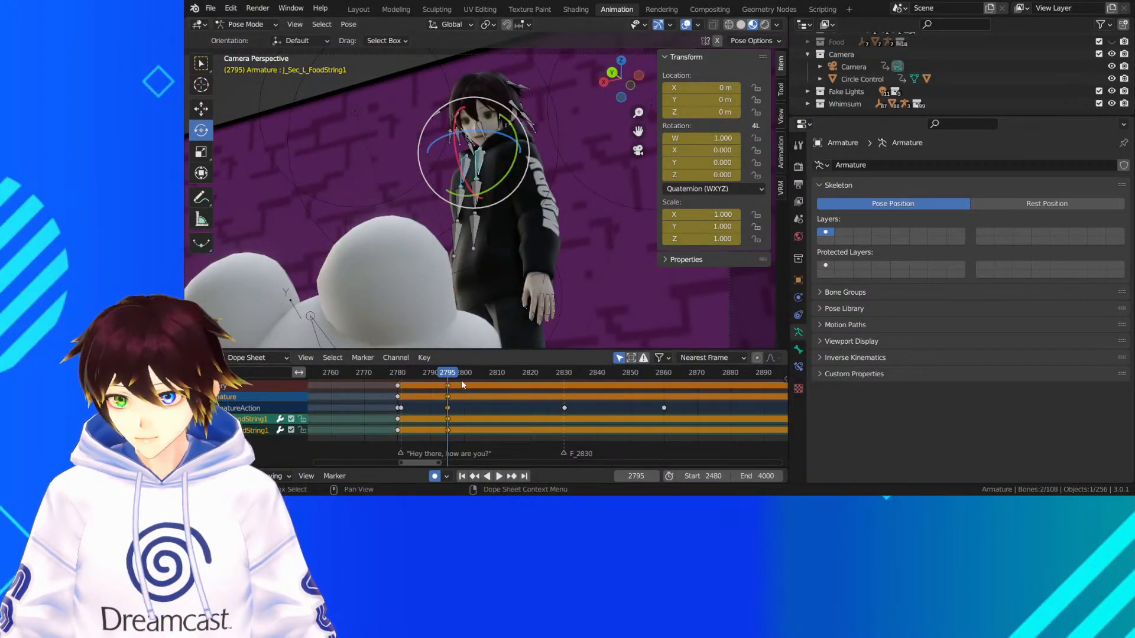
key("space")
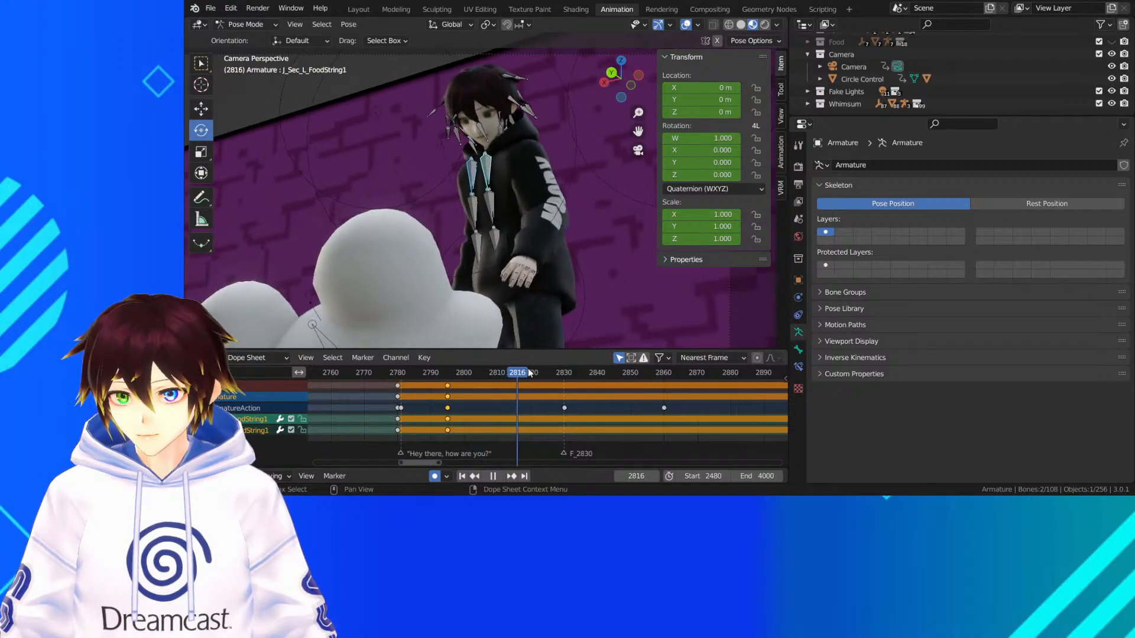
key("space")
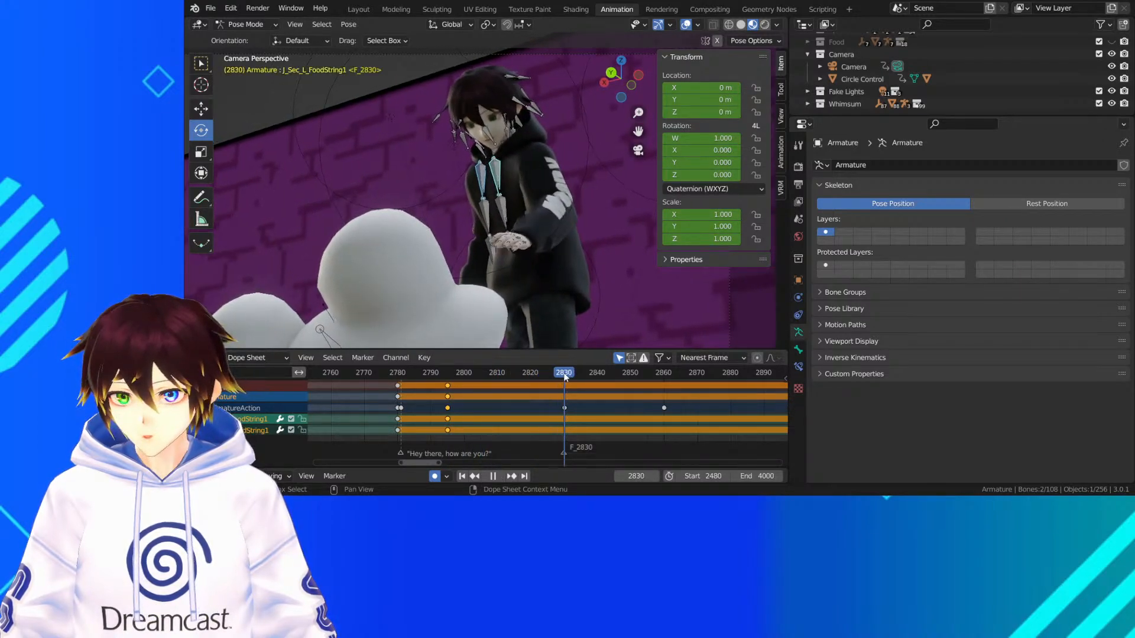
left_click_drag(484, 139, 482, 129)
middle_click_drag(483, 129, 463, 76)
left_click_drag(454, 75, 454, 74)
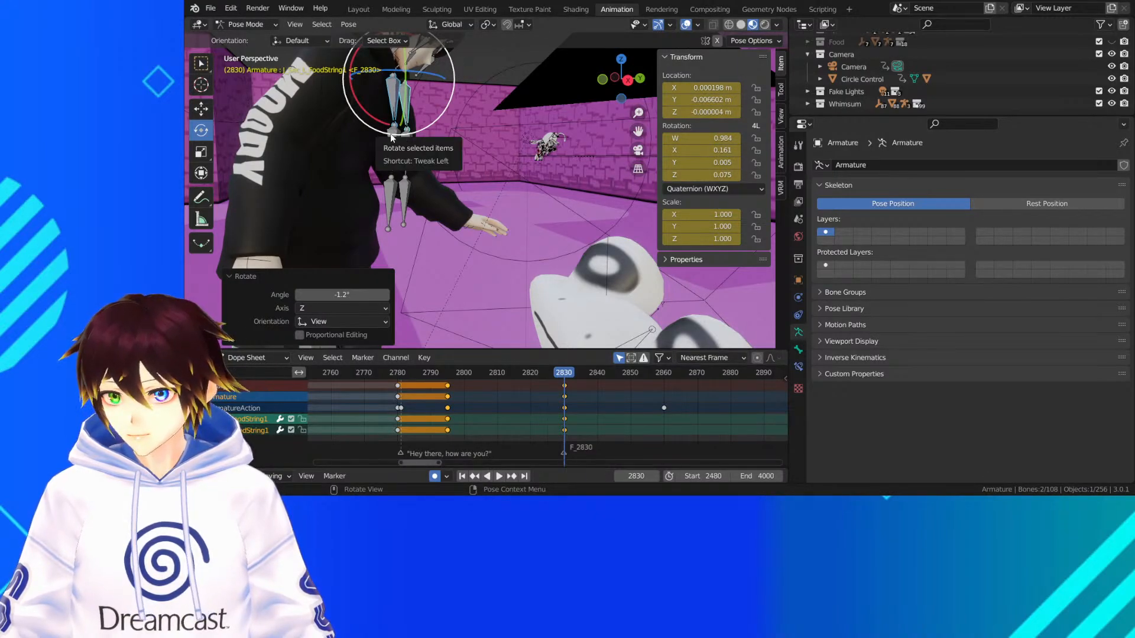
At frame 2830, rotate the middle drawstring bones -7.37° about the view axis and adjust the end bones to match
left_click(392, 138)
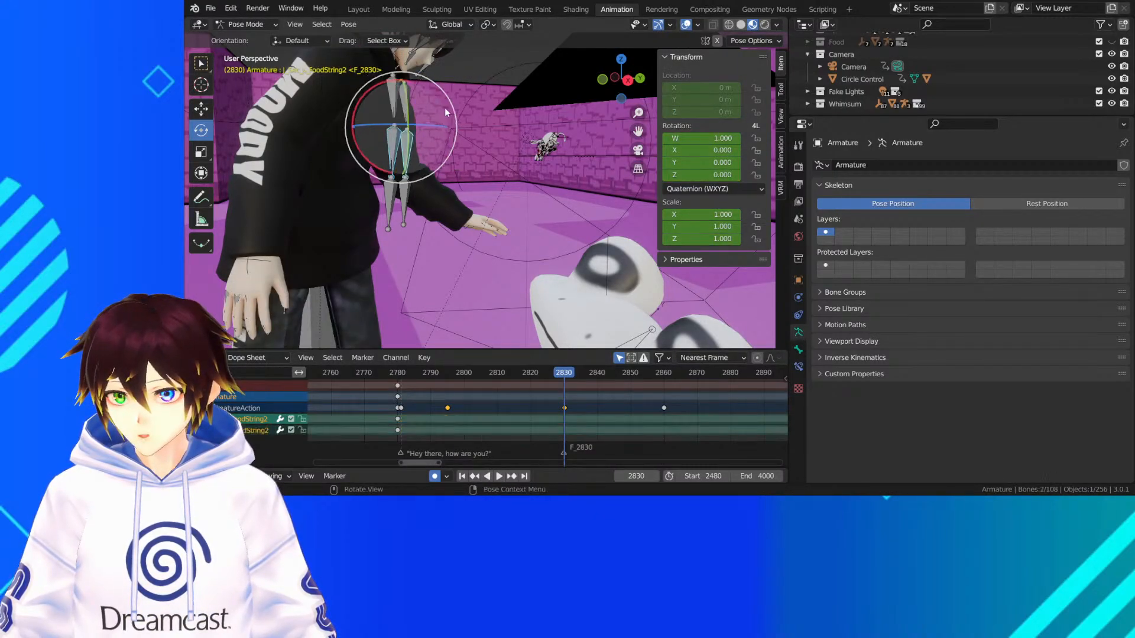
left_click_drag(444, 108, 402, 204)
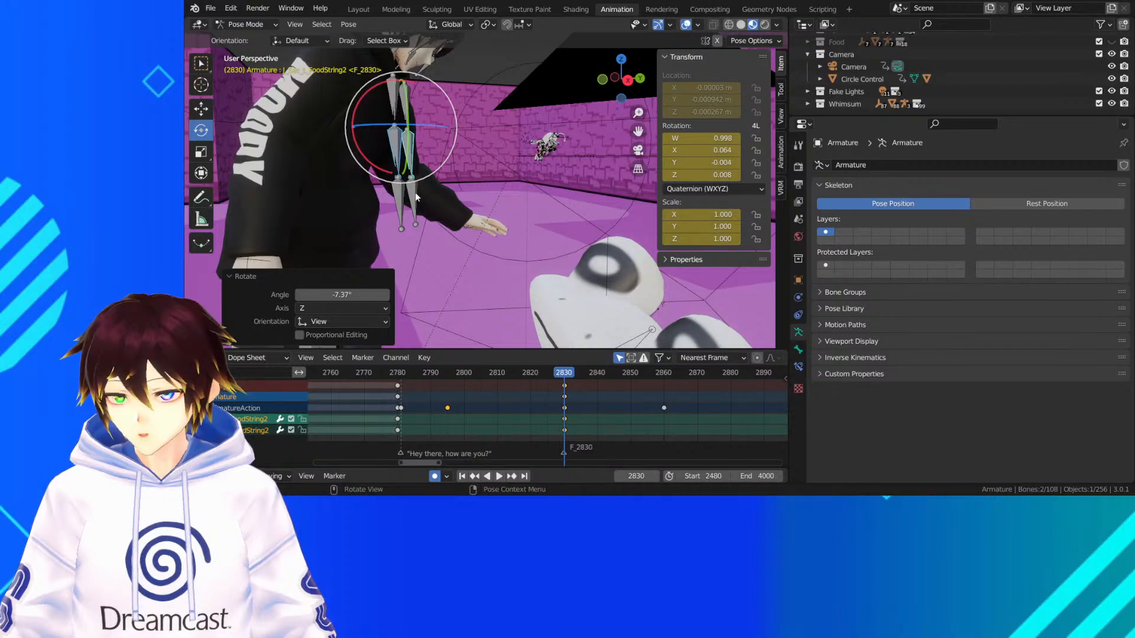
left_click(416, 192)
left_click_drag(453, 153, 450, 149)
Play the leaning shot from frame 2780 in the camera view with overlays hidden to check the drawstrings
left_click(399, 371)
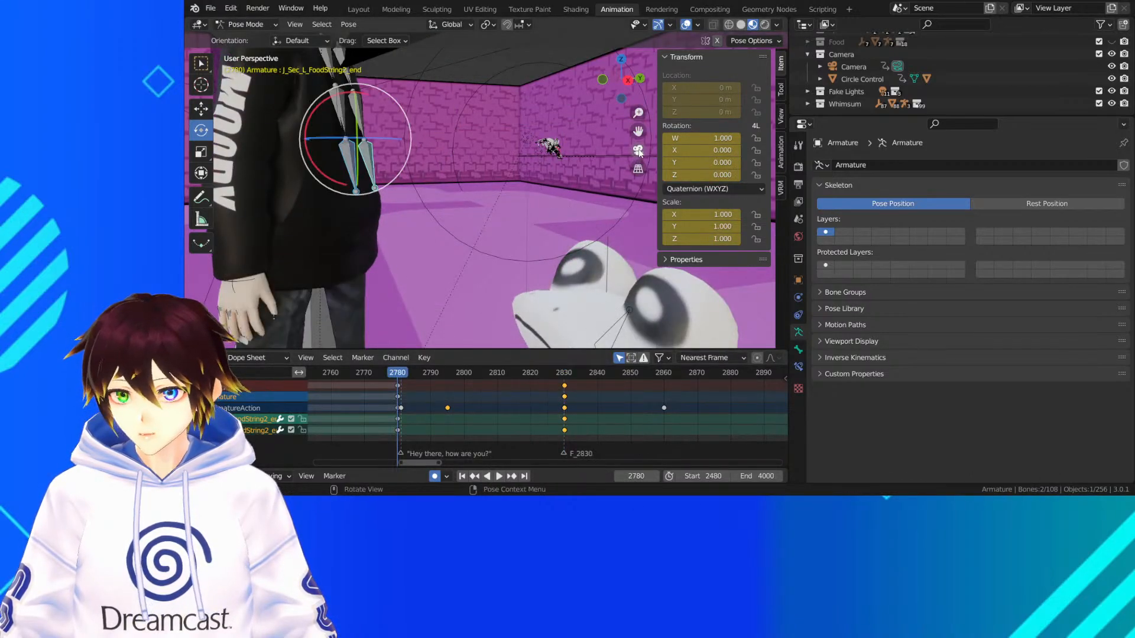
left_click(639, 152)
key("space")
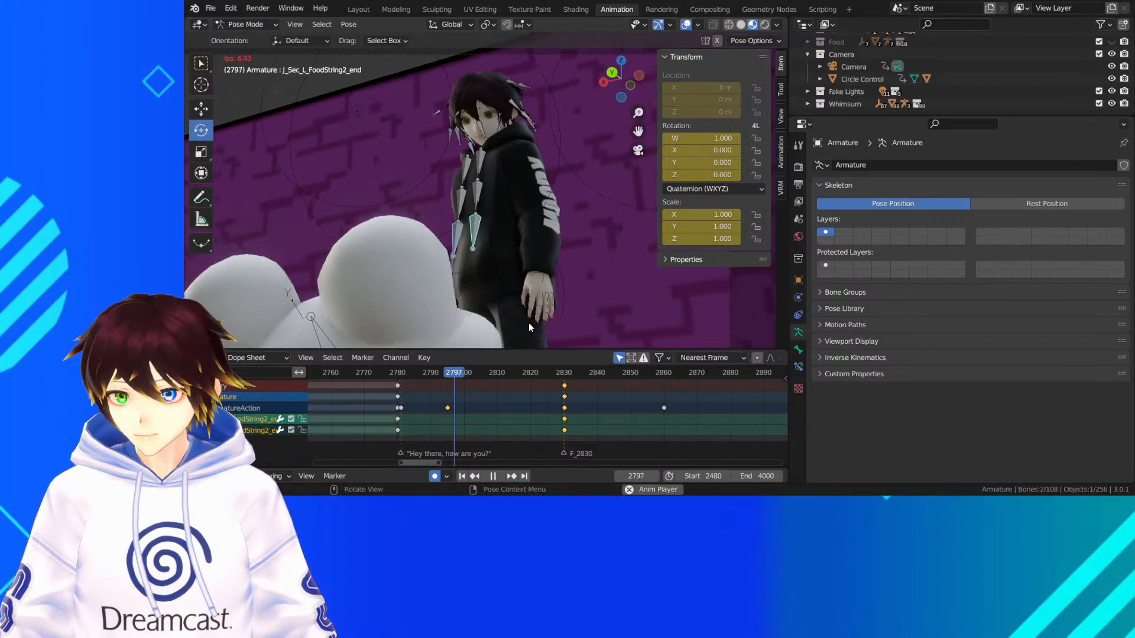
key("space")
left_click(687, 26)
key("space")
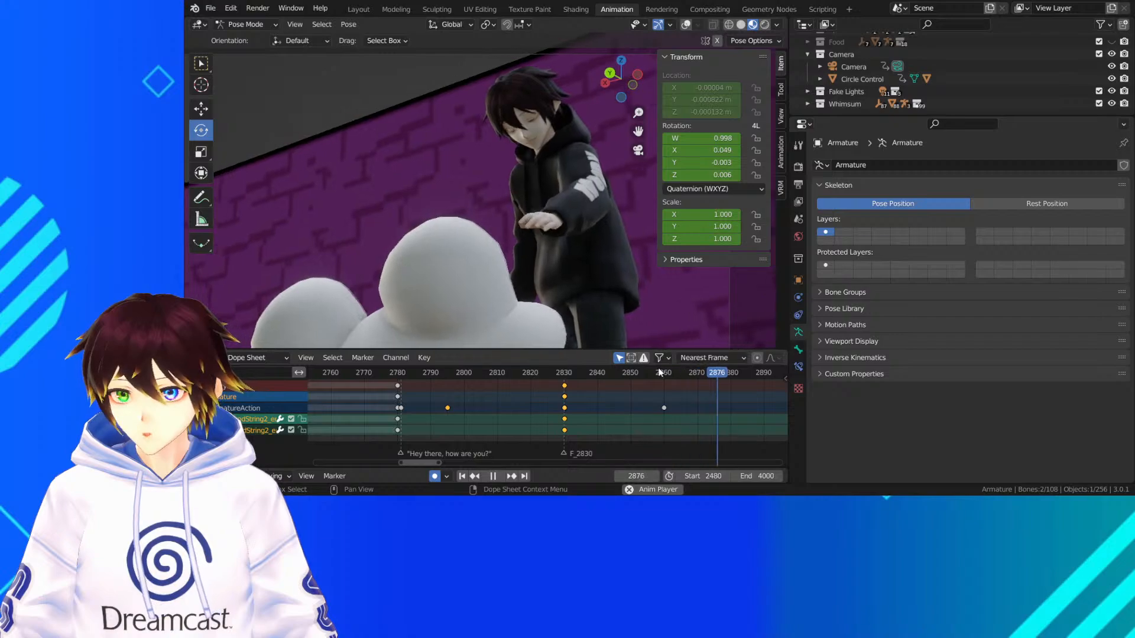
key("space")
Continue reviewing the animation from frame 2893 to frame 3061 and save the file
scroll(655, 402, "down", 3)
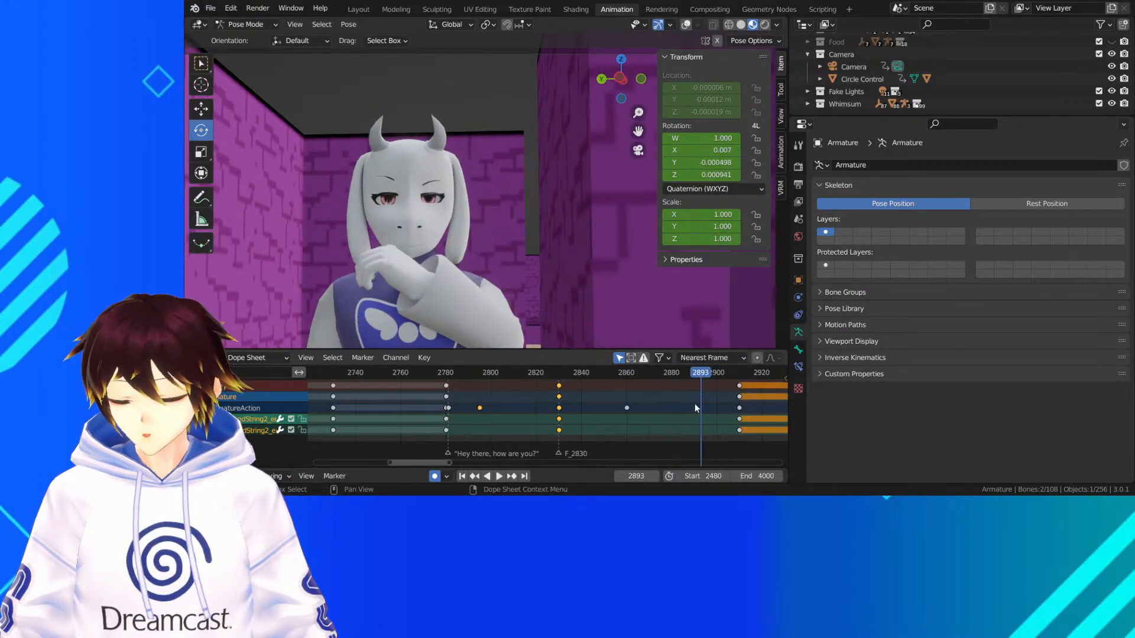
key("space")
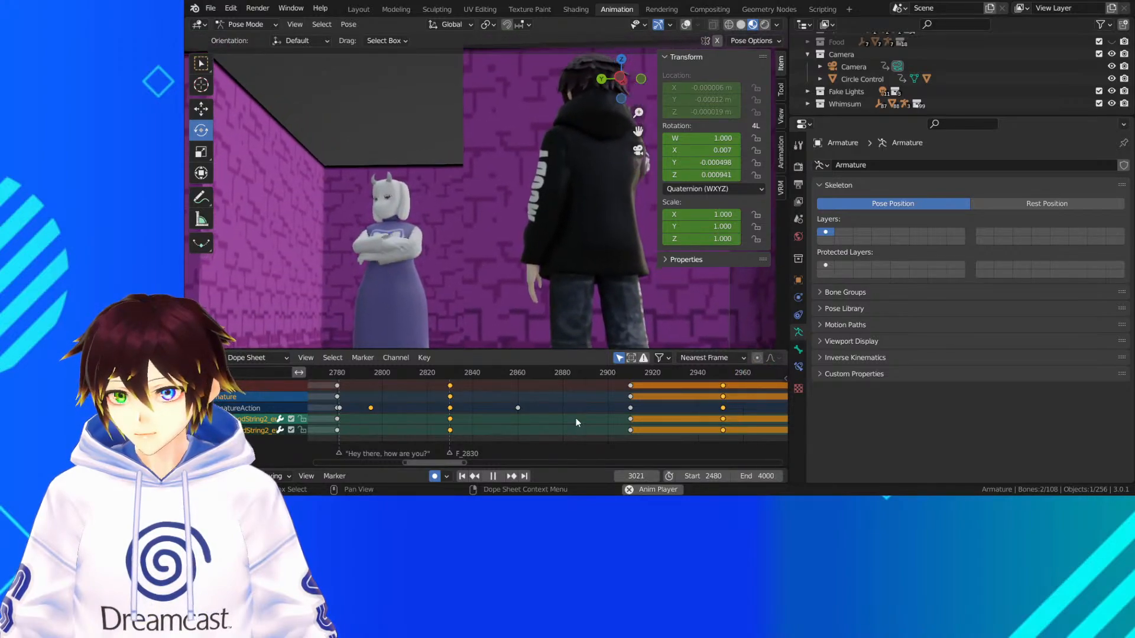
key("space")
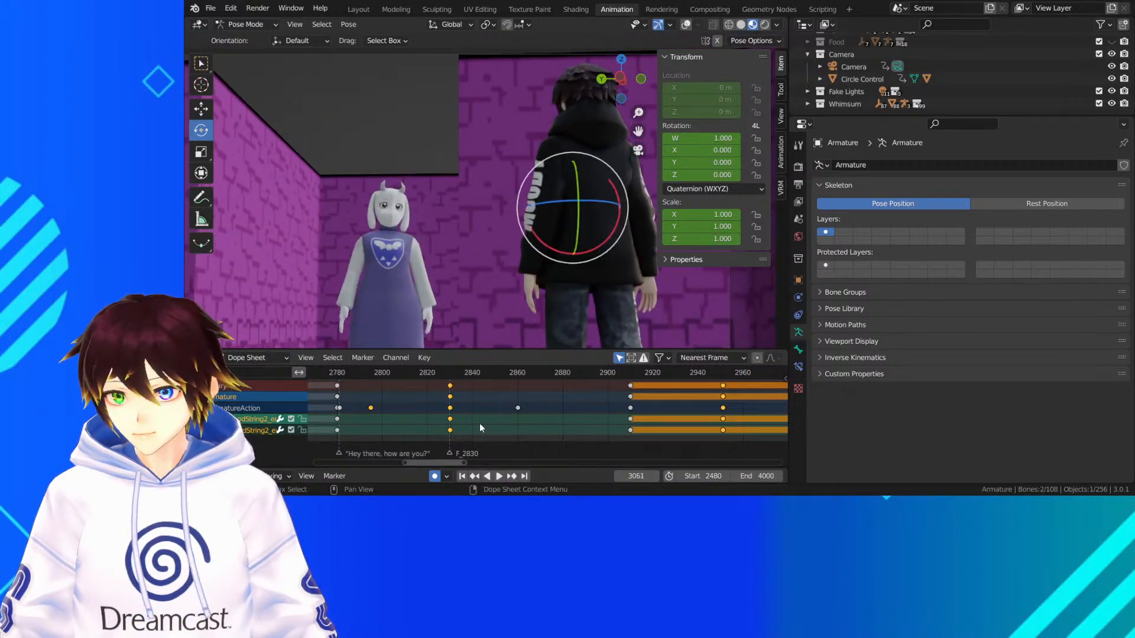
key("ctrl+s")
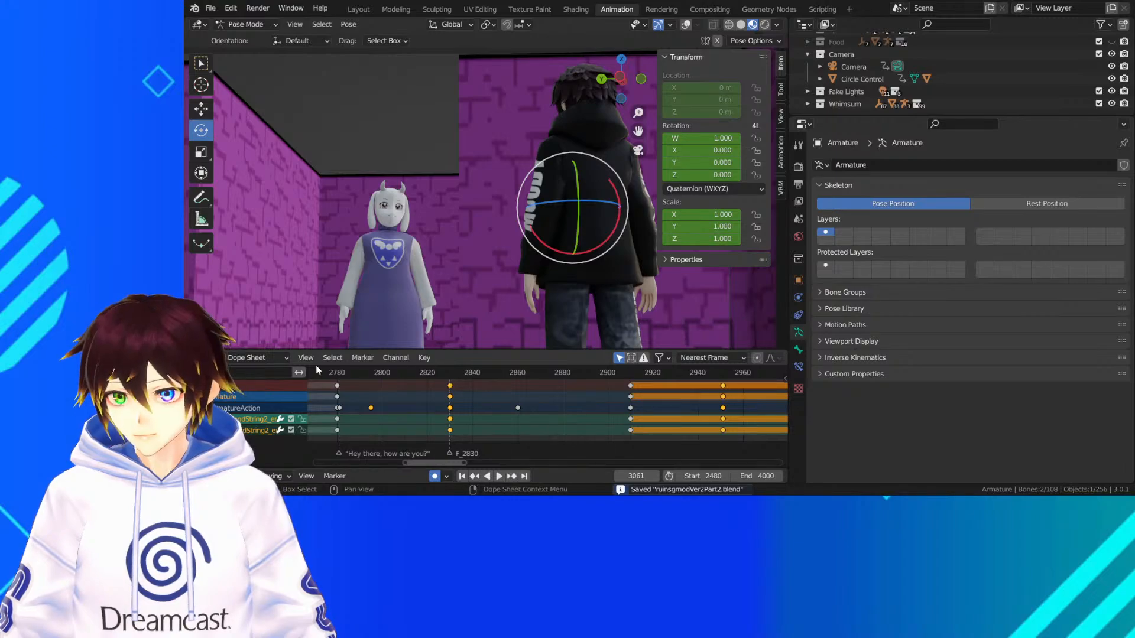
Replay the leaning shot from near frame 2780 and stop at about frame 2861
left_click(346, 372)
key("space")
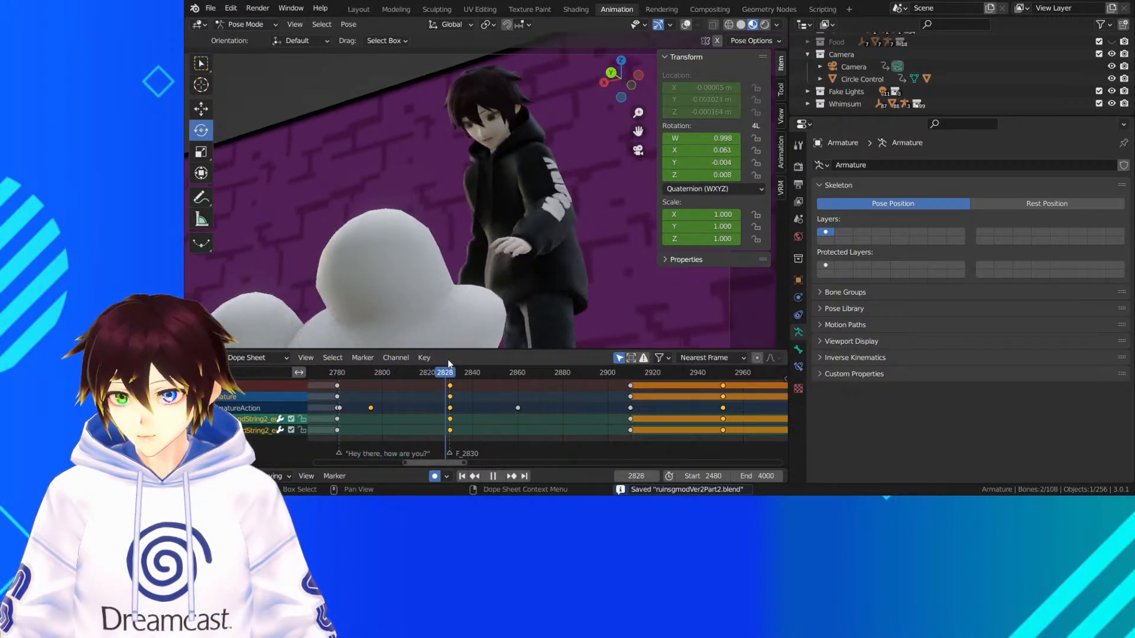
key("space")
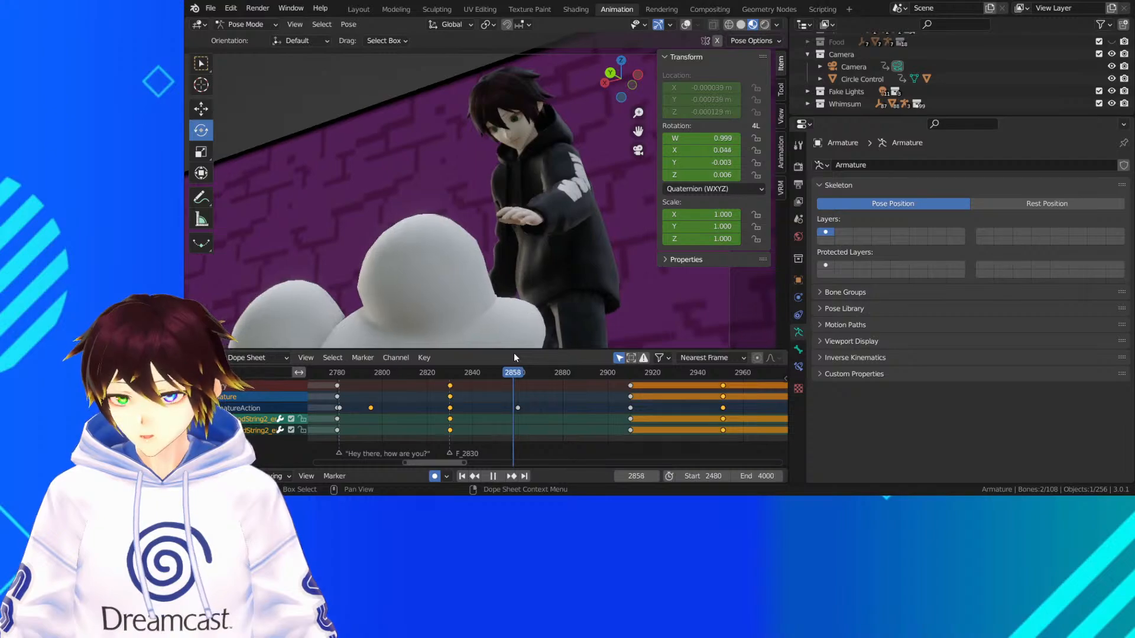
Turn the overlays back on, select the hooded character's head bone and move to frame 2910
left_click(685, 24)
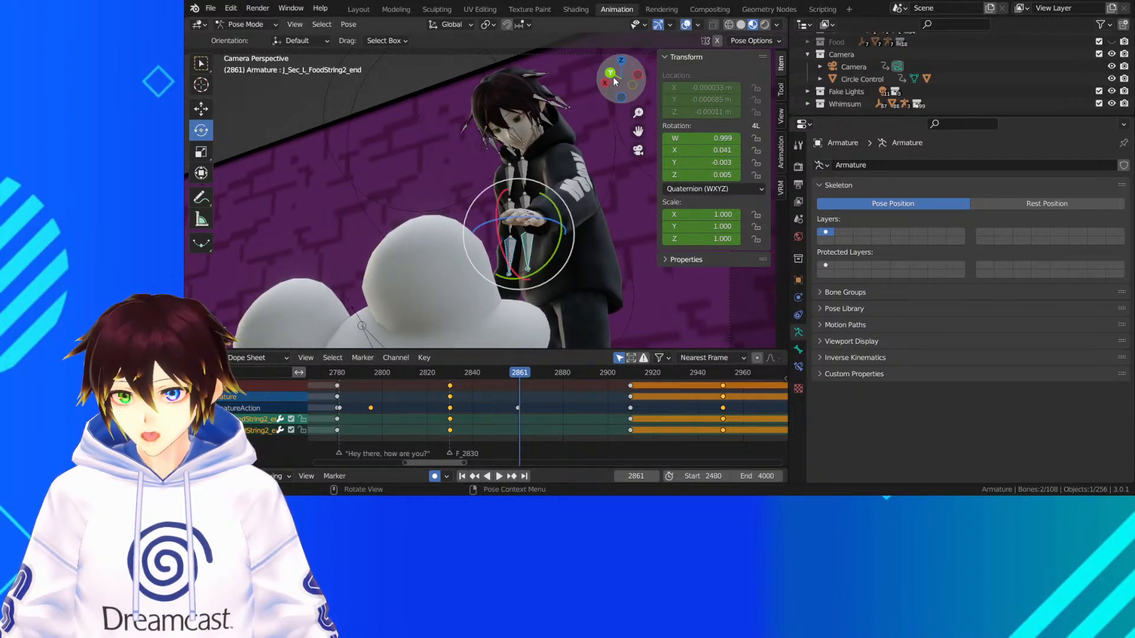
left_click(520, 126)
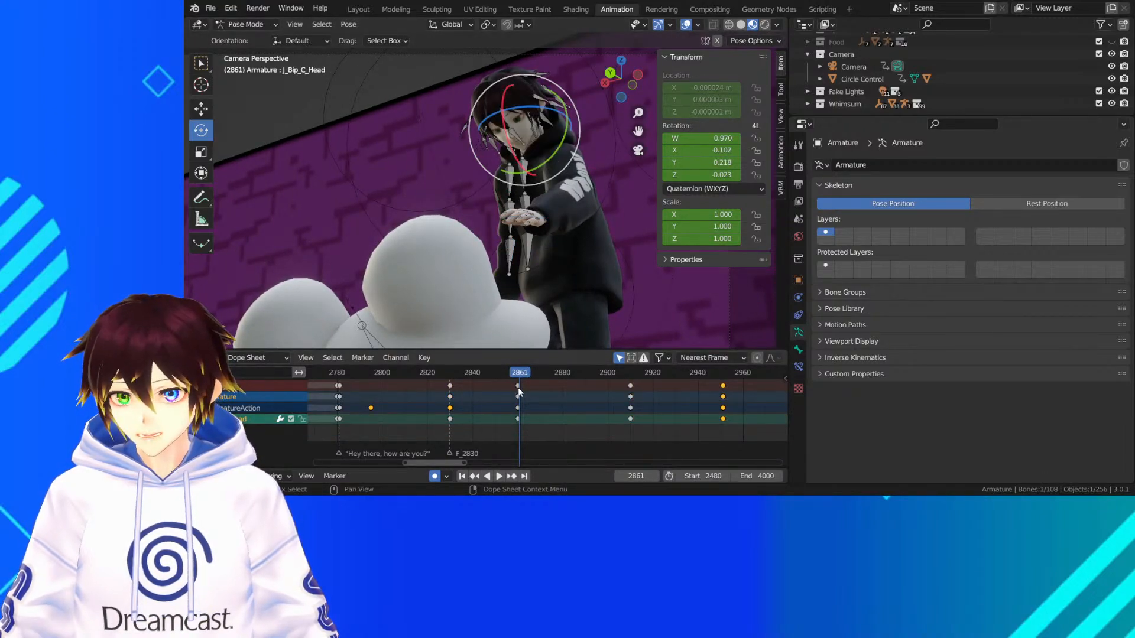
left_click_drag(518, 376, 630, 383)
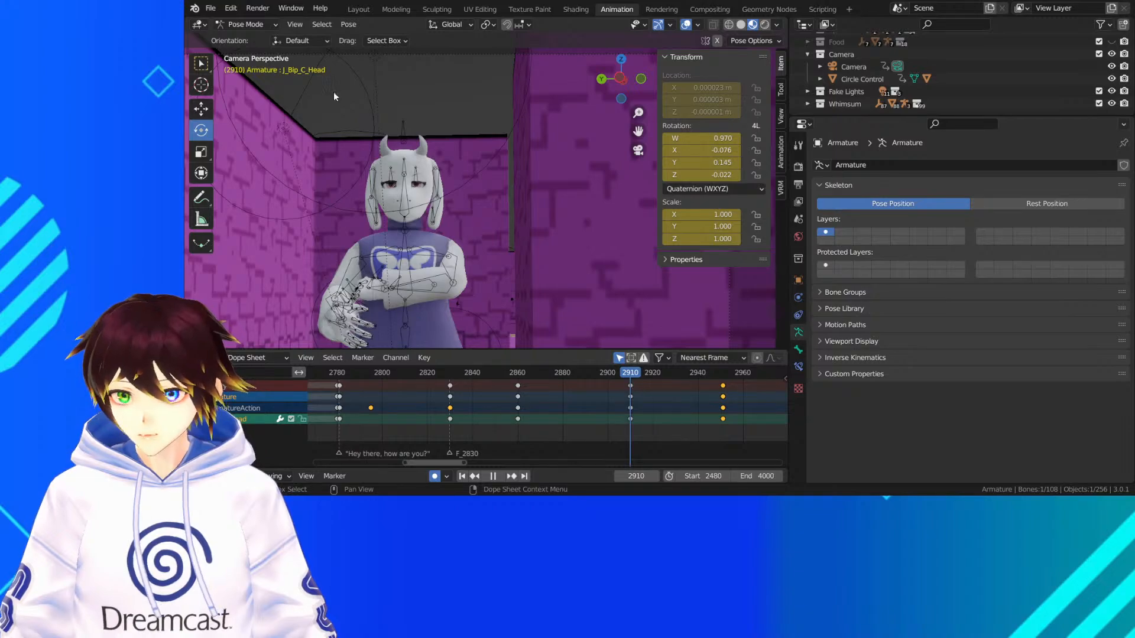
Switch to Object Mode and select the Toriel mesh
left_click(246, 25)
left_click(251, 39)
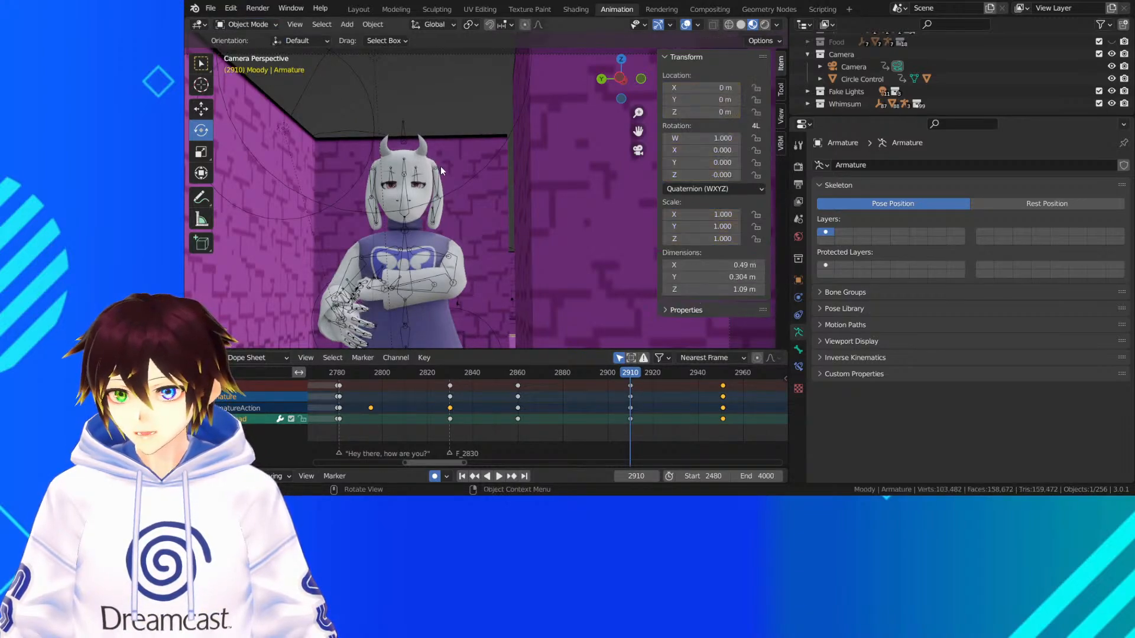
left_click(404, 162)
left_click(395, 161)
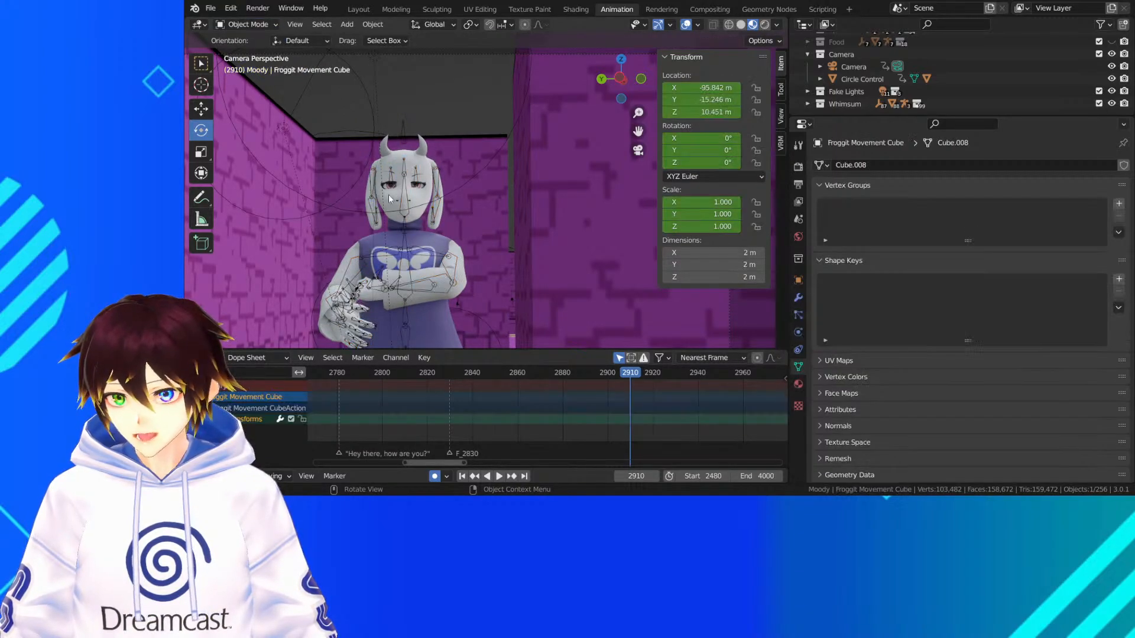
left_click(205, 66)
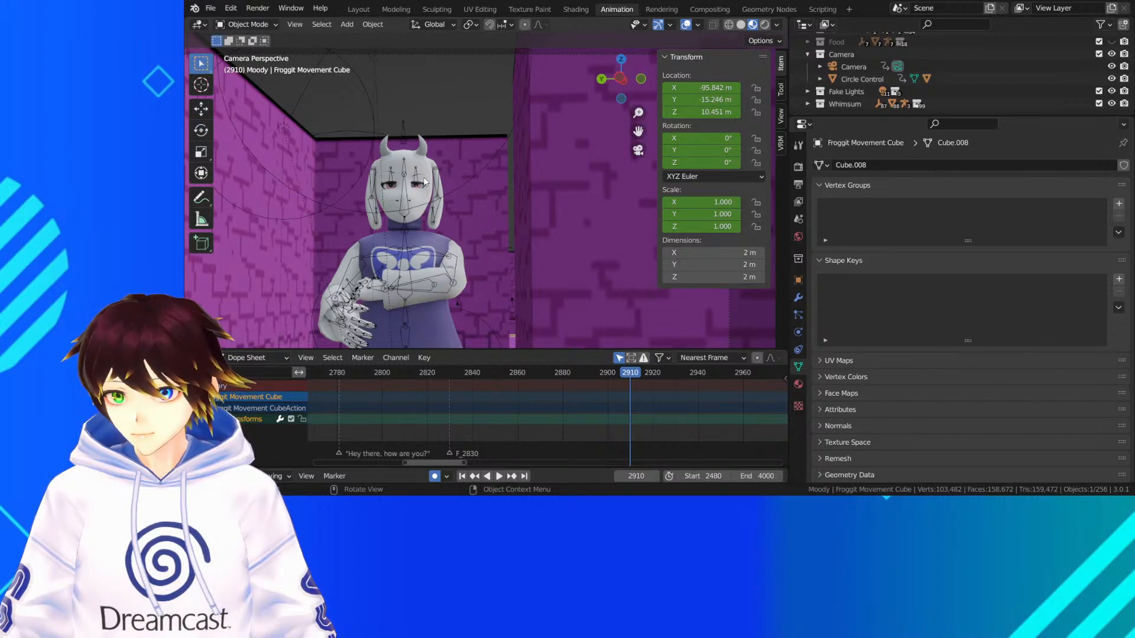
left_click(414, 165)
left_click(413, 161)
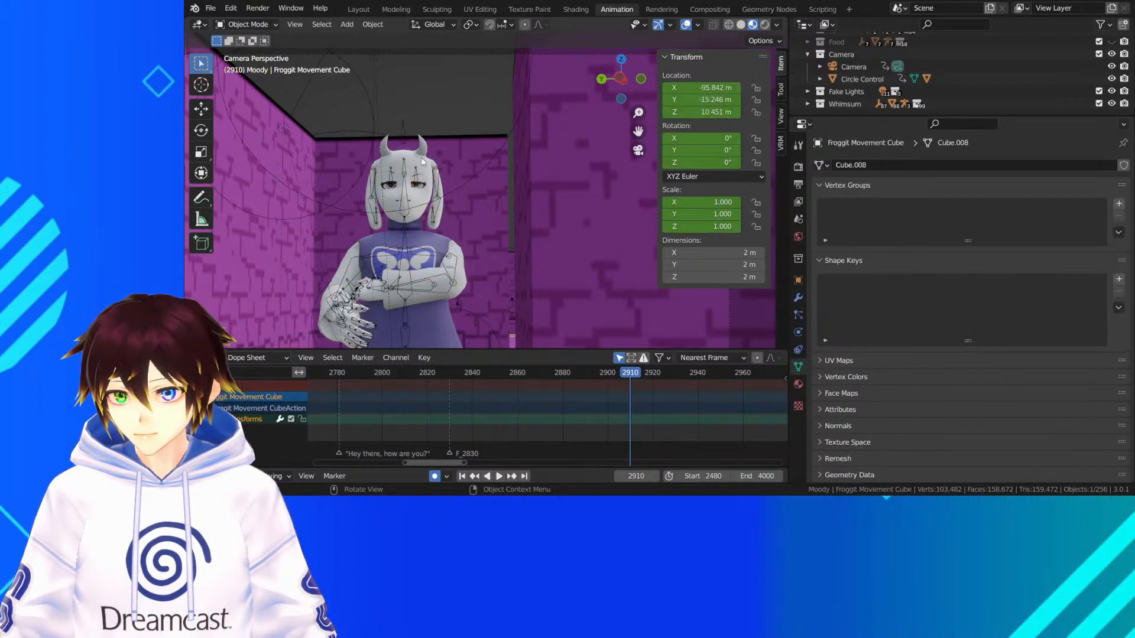
left_click(432, 161)
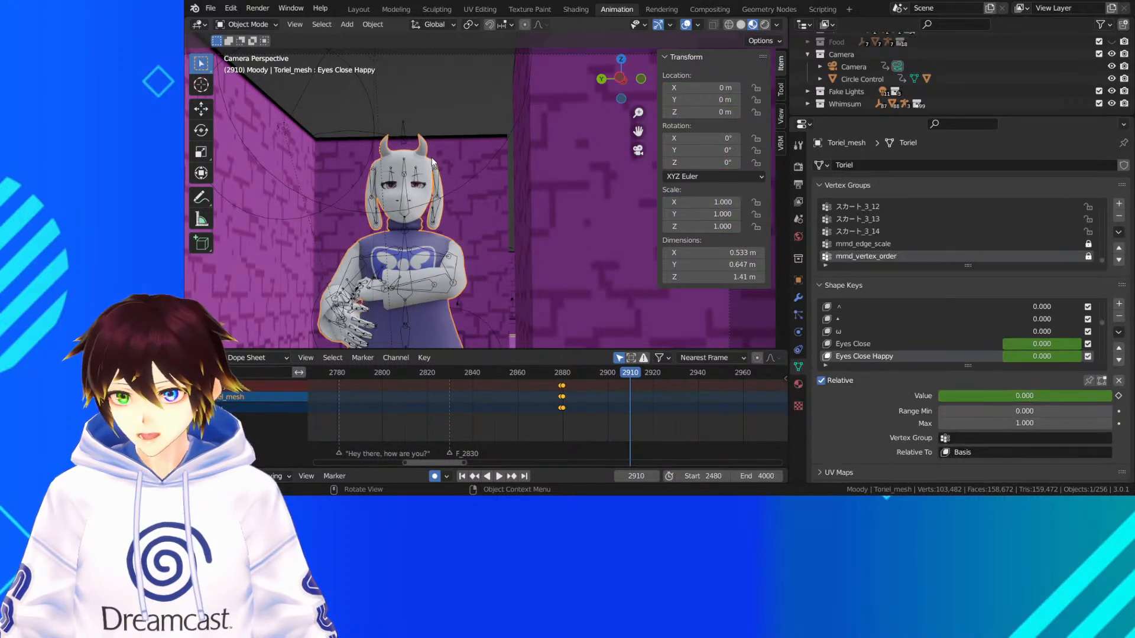
Play the animation from frame 2710 to frame 2887 and save the file
left_click_drag(543, 379, 656, 372)
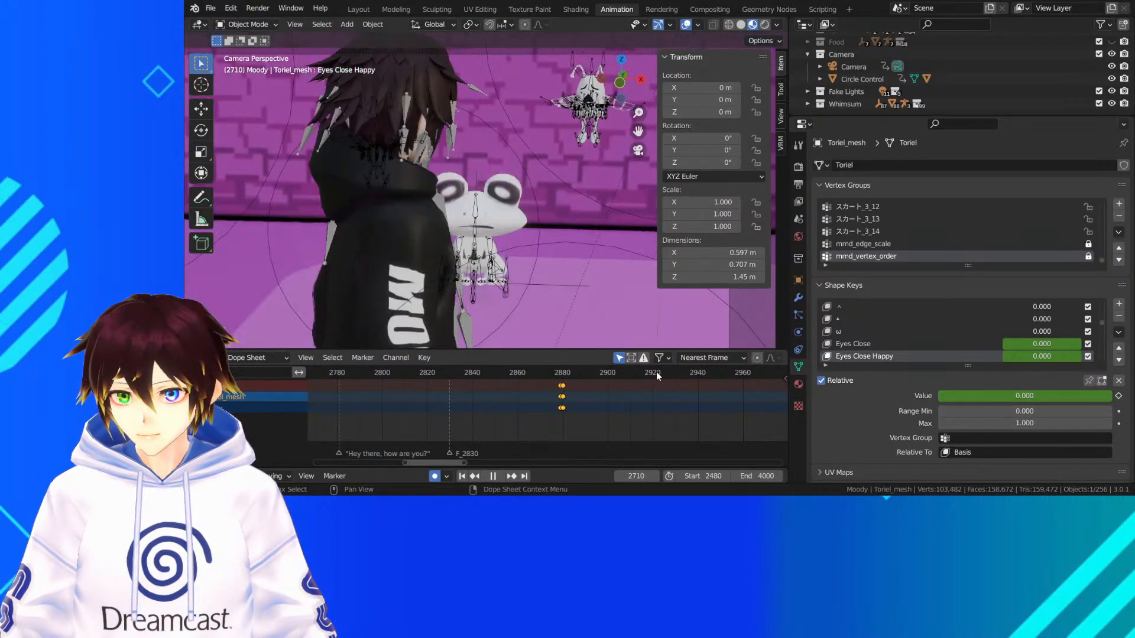
key("space")
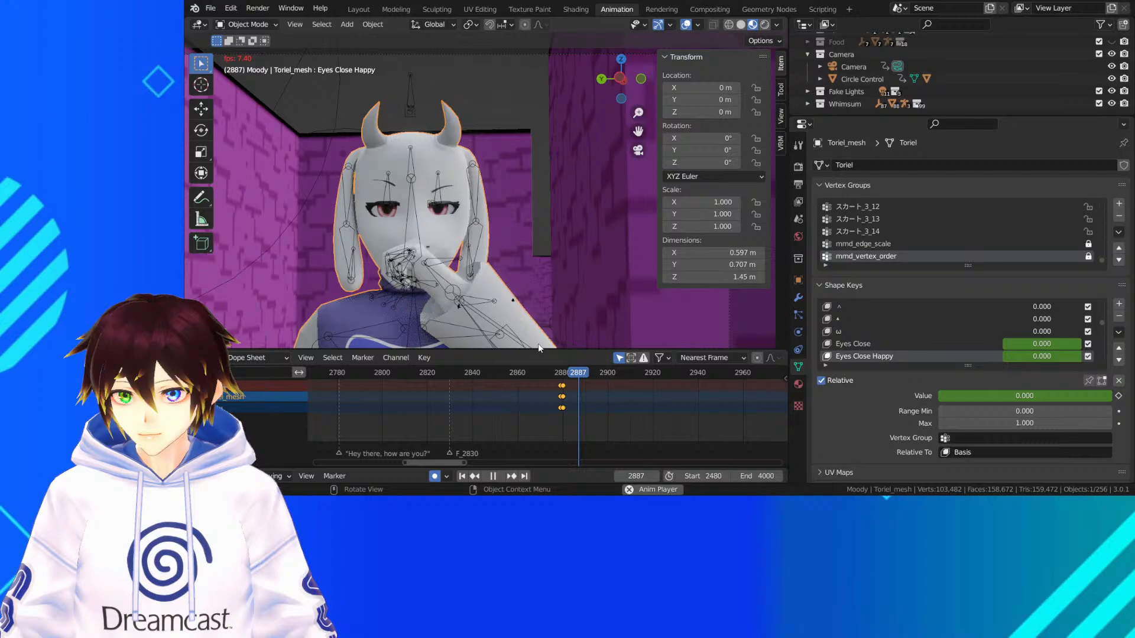
key("space")
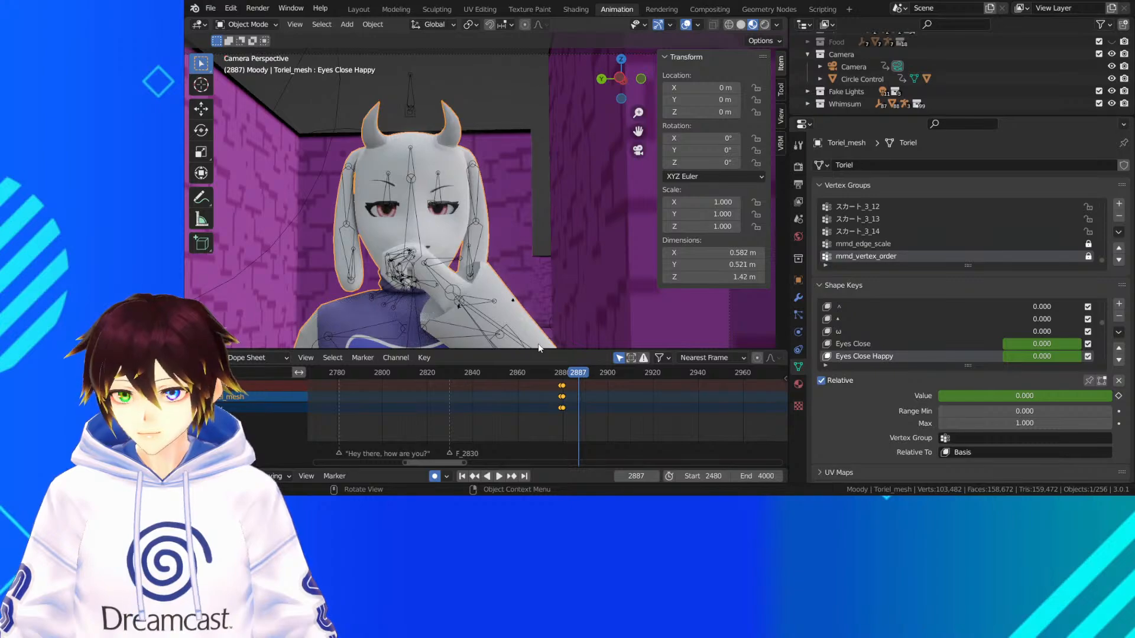
key("ctrl+s")
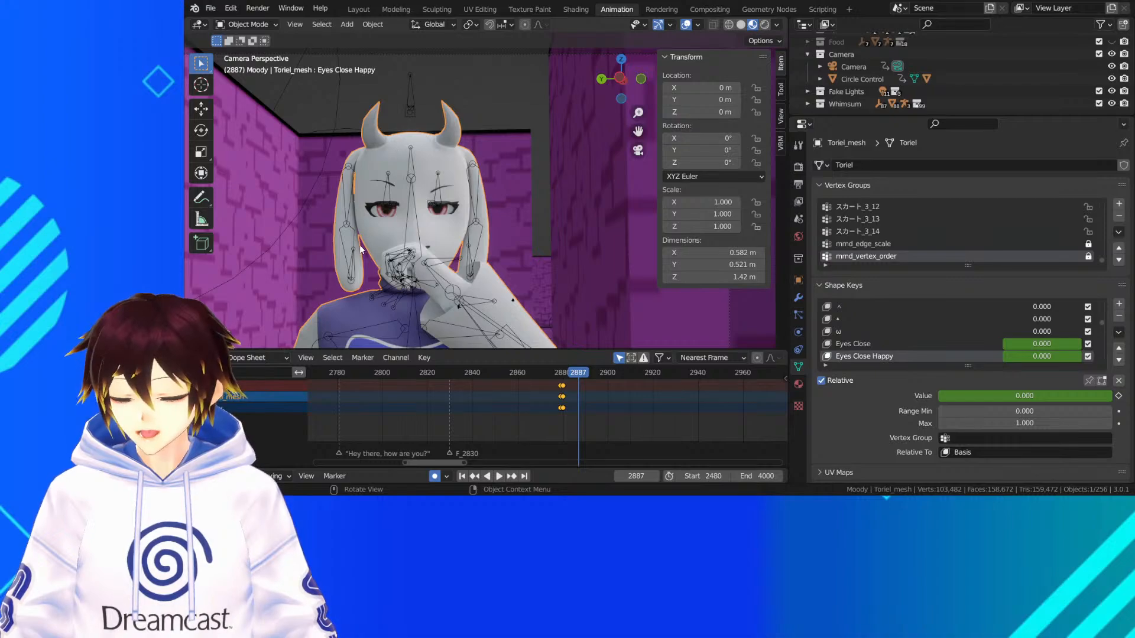
At frame 2900, set the Toriel mesh's Eyes Close shape key to 0.507 so its eyes are shut
left_click_drag(578, 370, 607, 378)
left_click(875, 344)
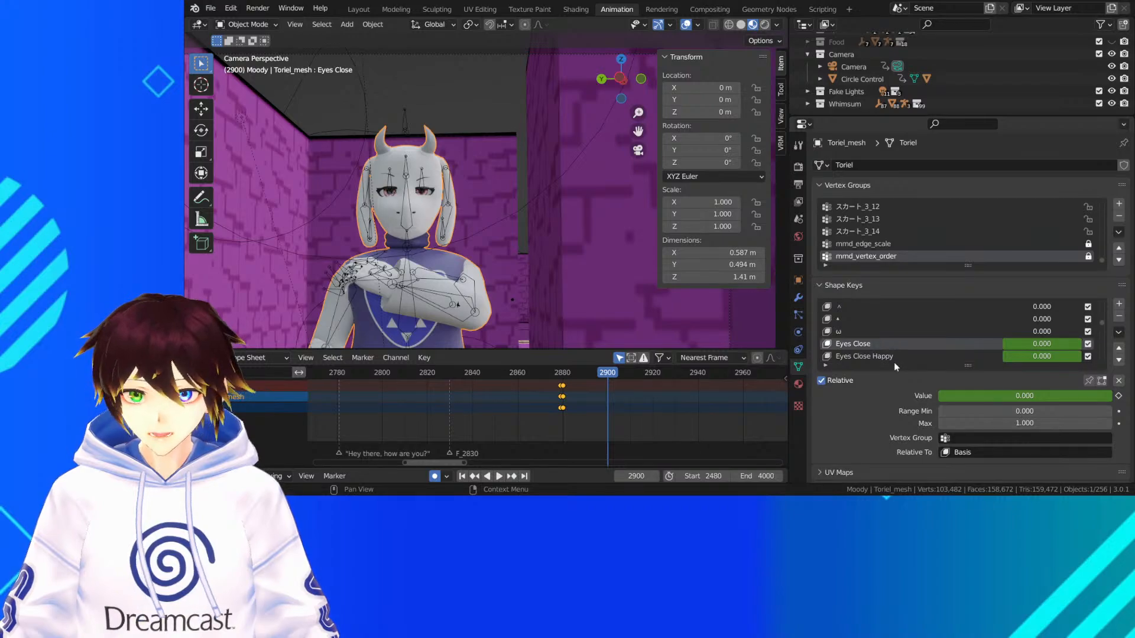
left_click_drag(978, 396, 1077, 396)
scroll(419, 210, "up", 5)
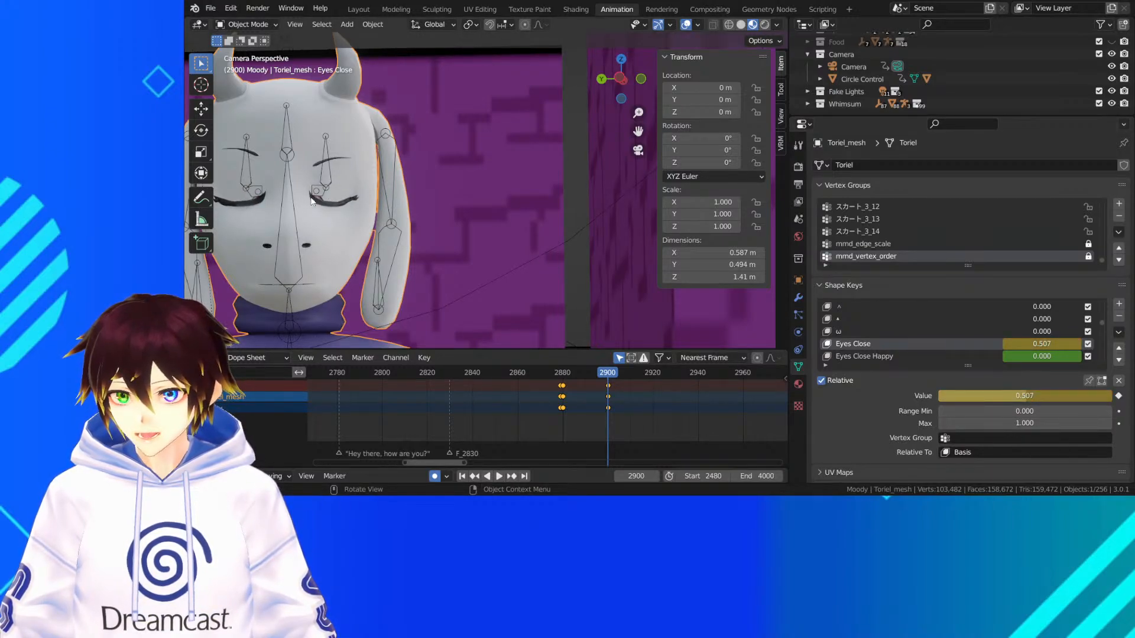
At frame 2904, set the Eyes Close shape key to 0 and key it to reopen the eyes
left_click_drag(611, 377, 575, 377)
key("space")
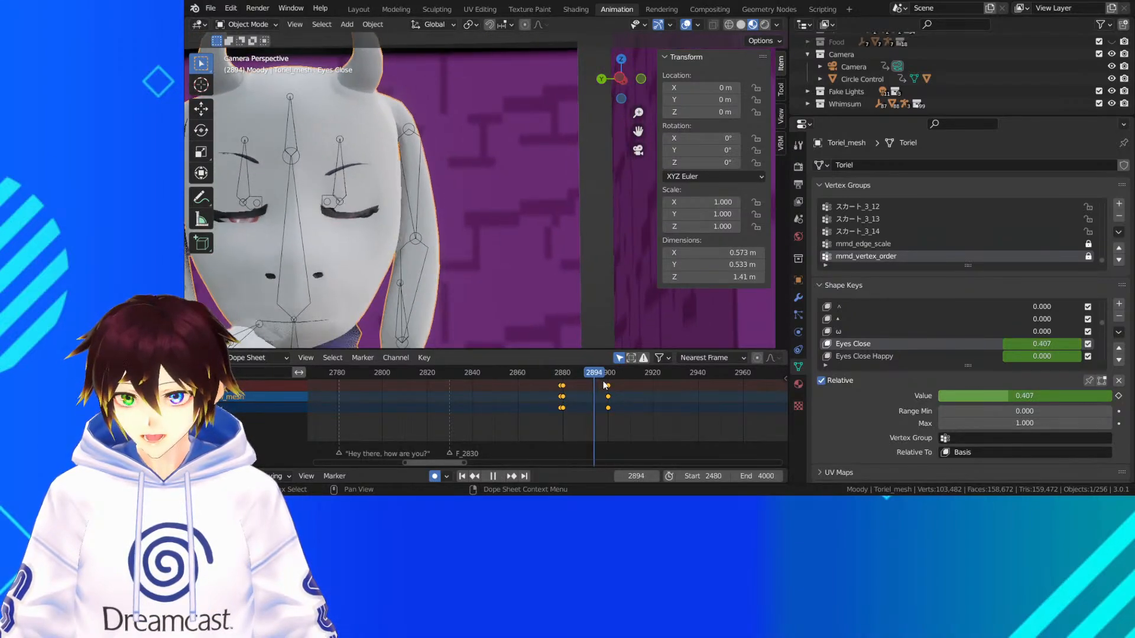
mouse_move(608, 383)
left_mouse_down()
mouse_move(596, 381)
mouse_move(616, 380)
left_mouse_up()
scroll(598, 402, "up", 5)
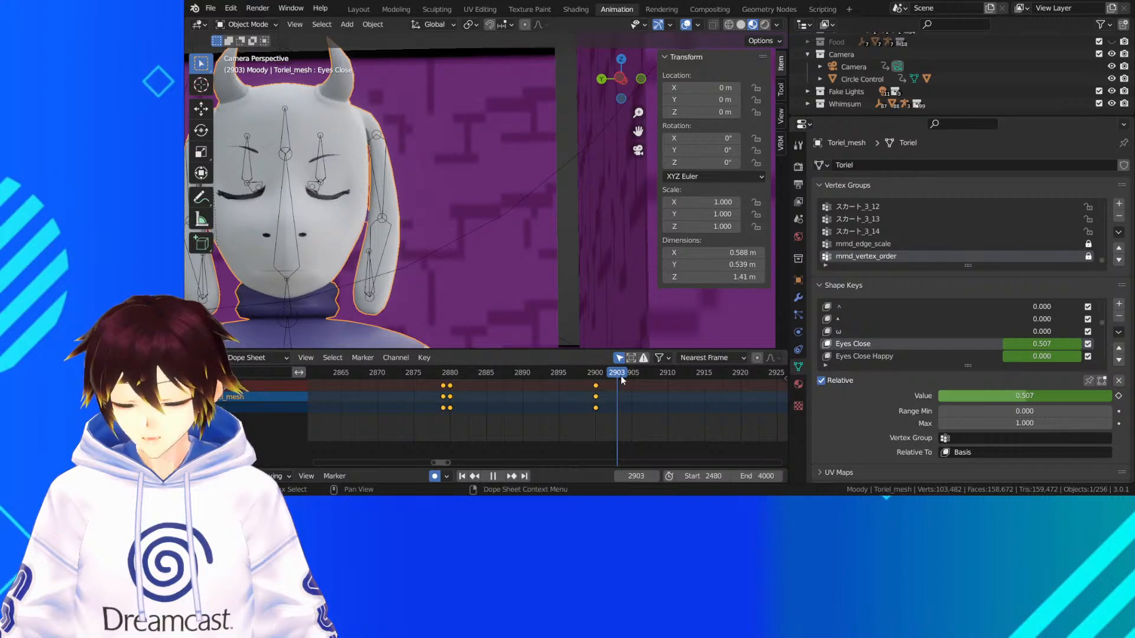
left_click_drag(621, 380, 624, 380)
left_click_drag(990, 397, 916, 397)
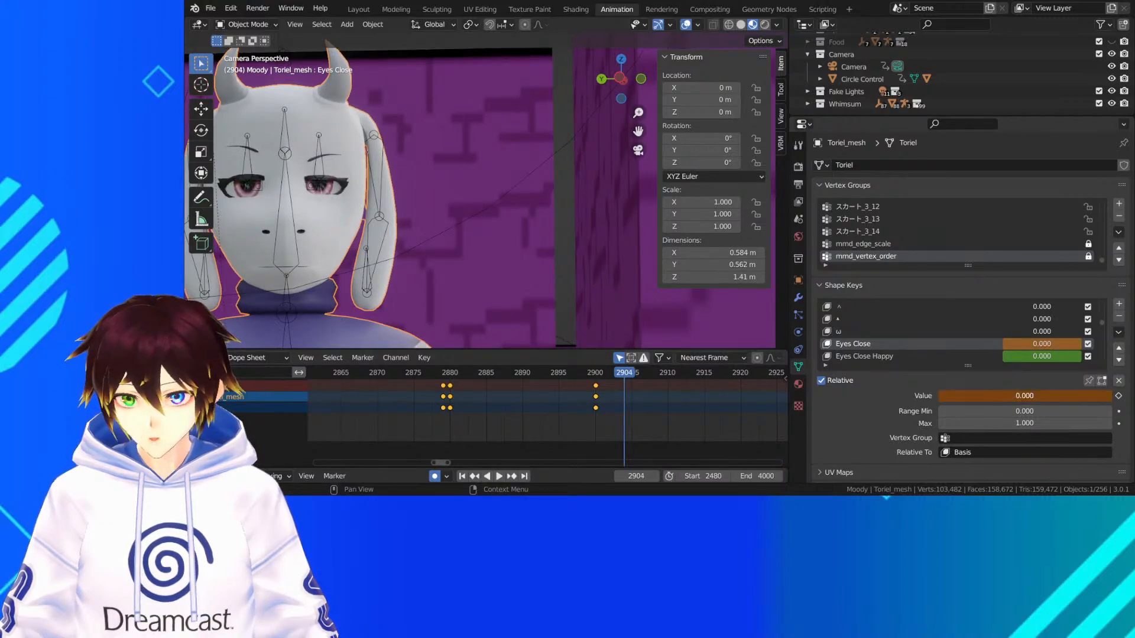
key("i")
Duplicate the open-eye keyframe to frame 2897 and move the original to frame 2903
right_click(627, 393)
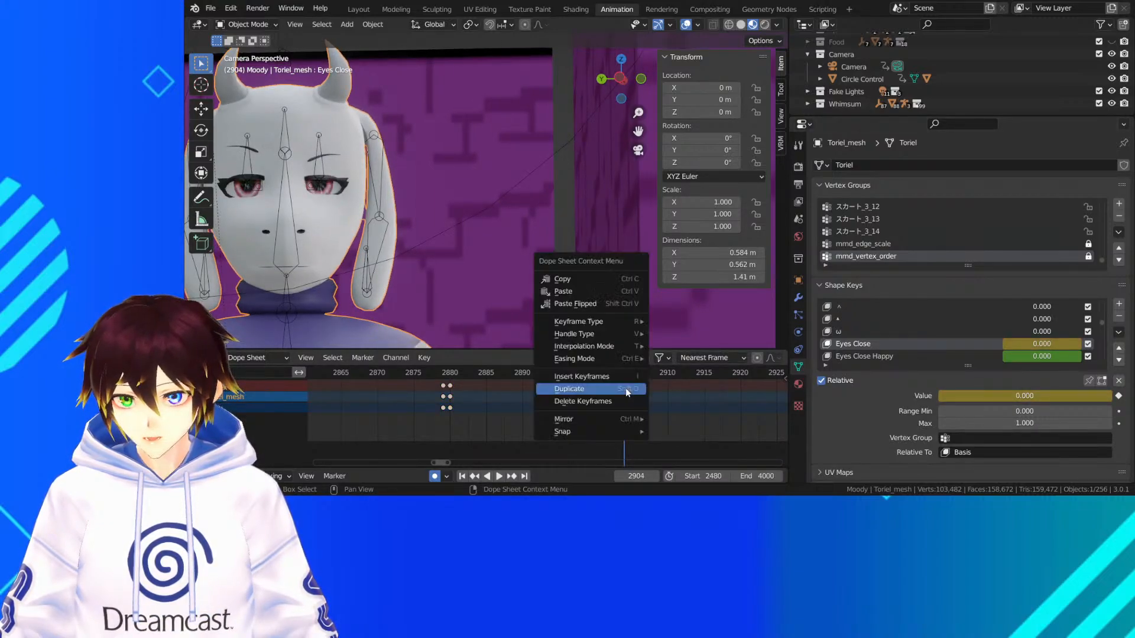
left_click(628, 393)
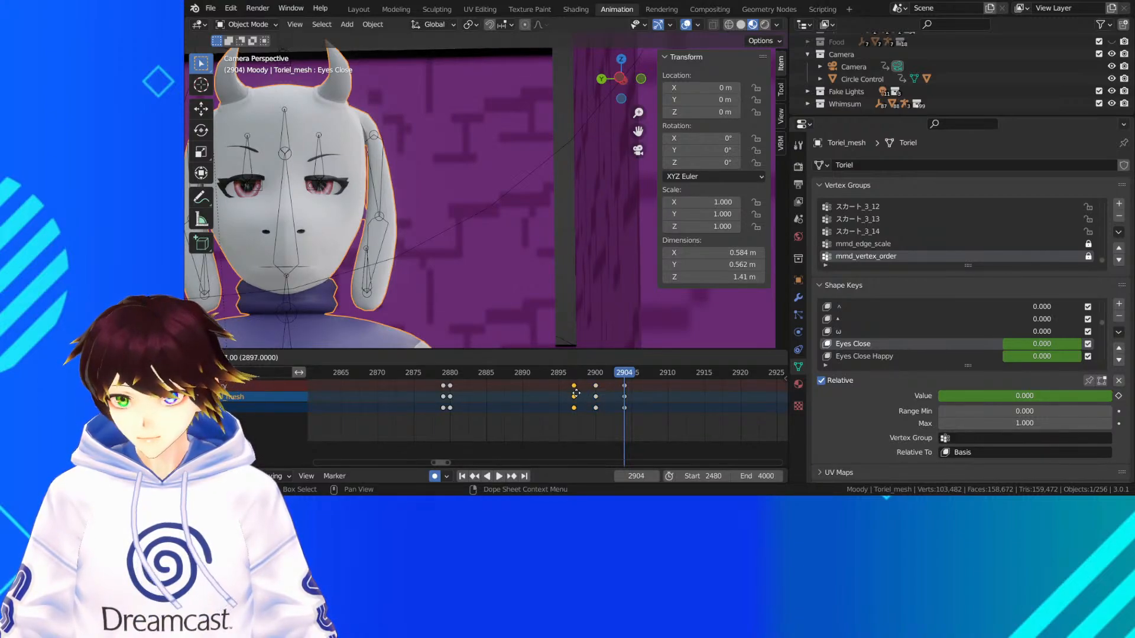
left_click(576, 393)
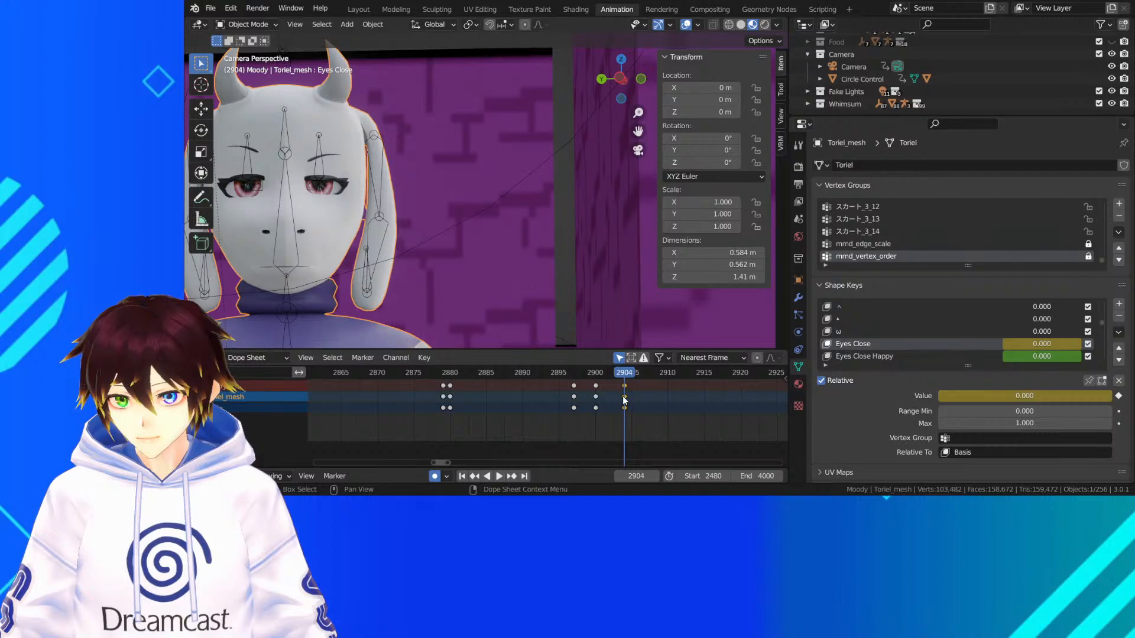
left_click_drag(624, 401, 617, 398)
Preview the blink from frame 2896, and replay the shot from about frame 2880 to find an earlier blink position at frame 2888
left_click(571, 373)
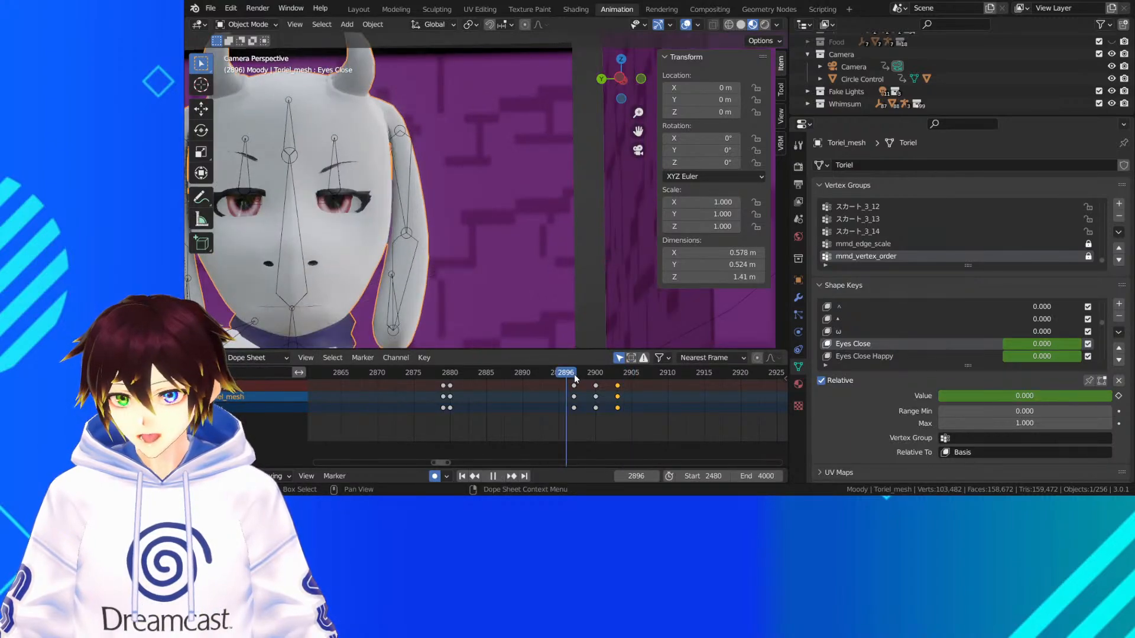
key("space")
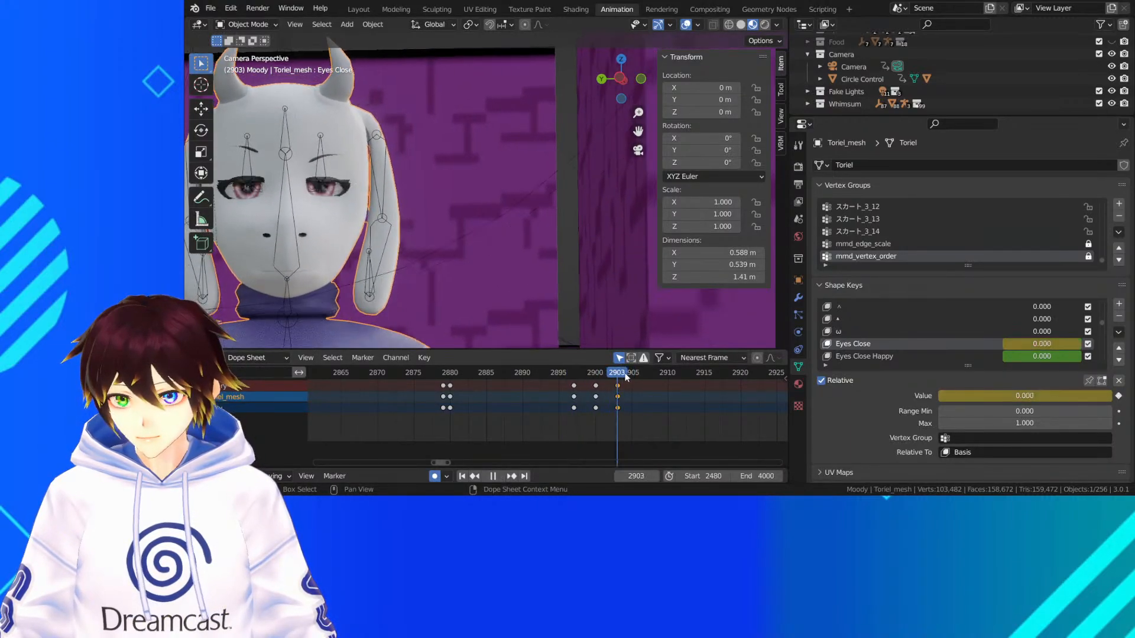
key("space")
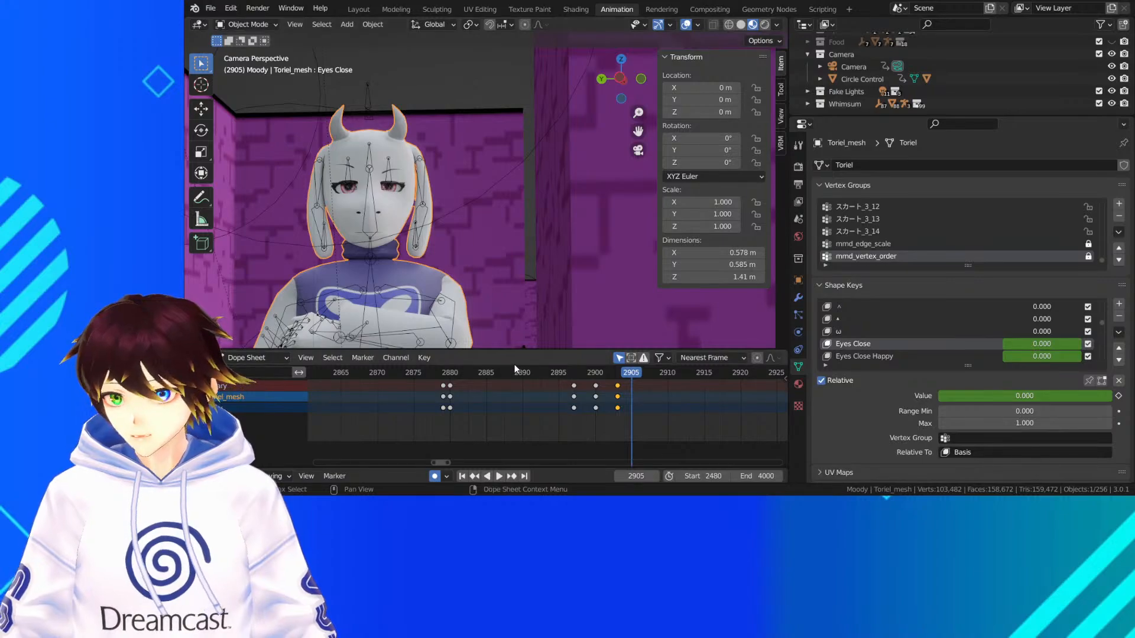
left_click_drag(480, 374, 451, 377)
key("space")
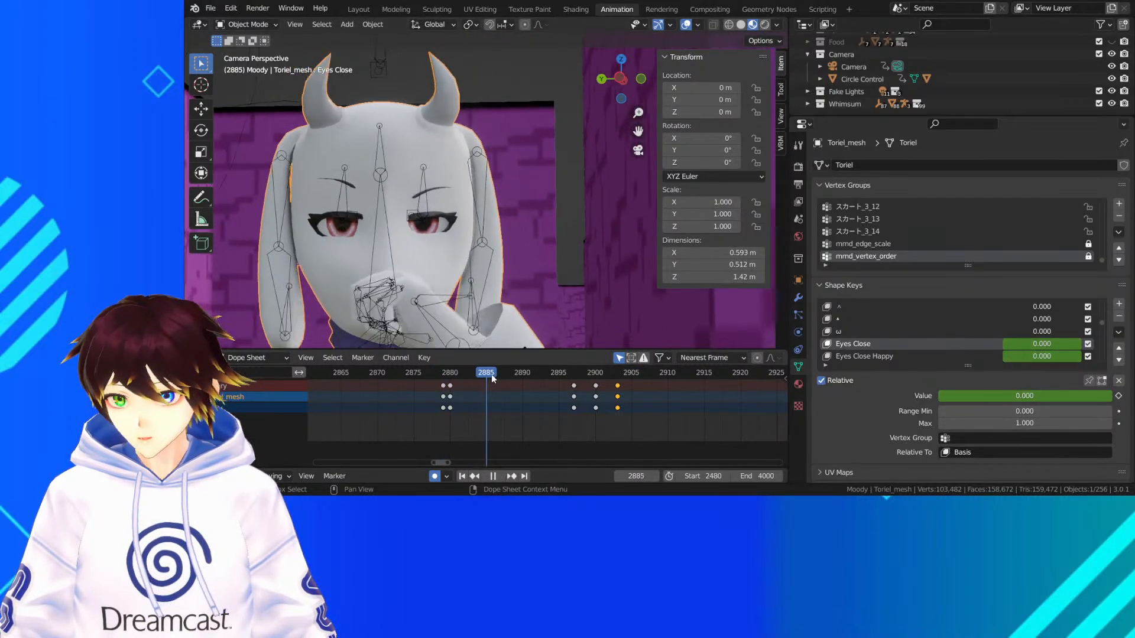
key("space")
Move the three blink keyframes to start at frame 2888 and play the shot up to frame 2911
left_click_drag(635, 411, 542, 400)
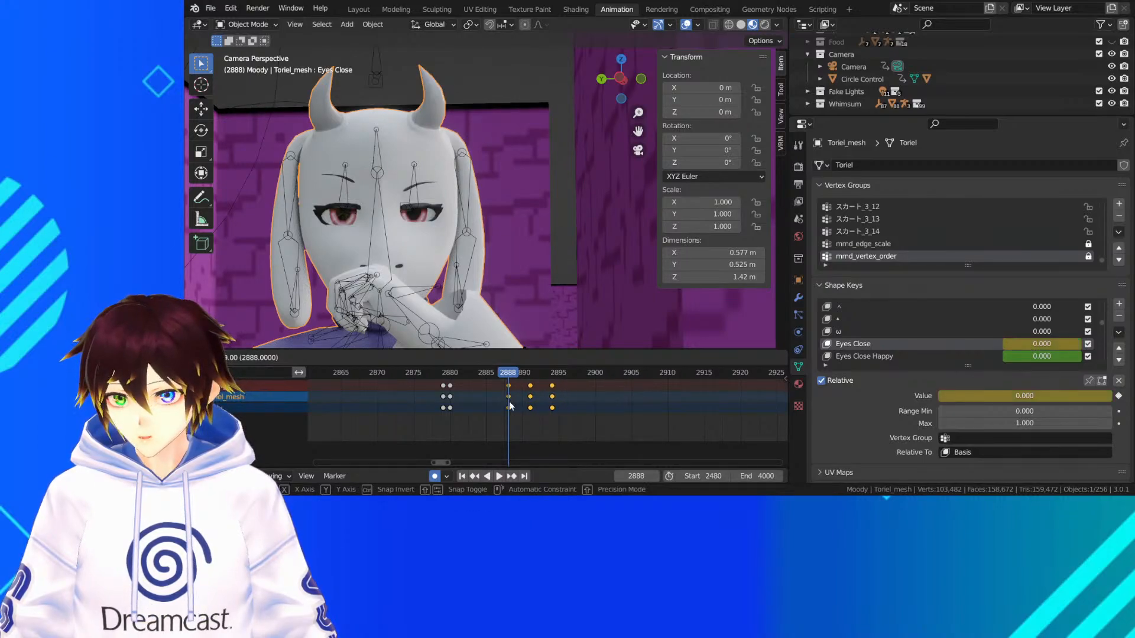
left_click(510, 406)
key("space")
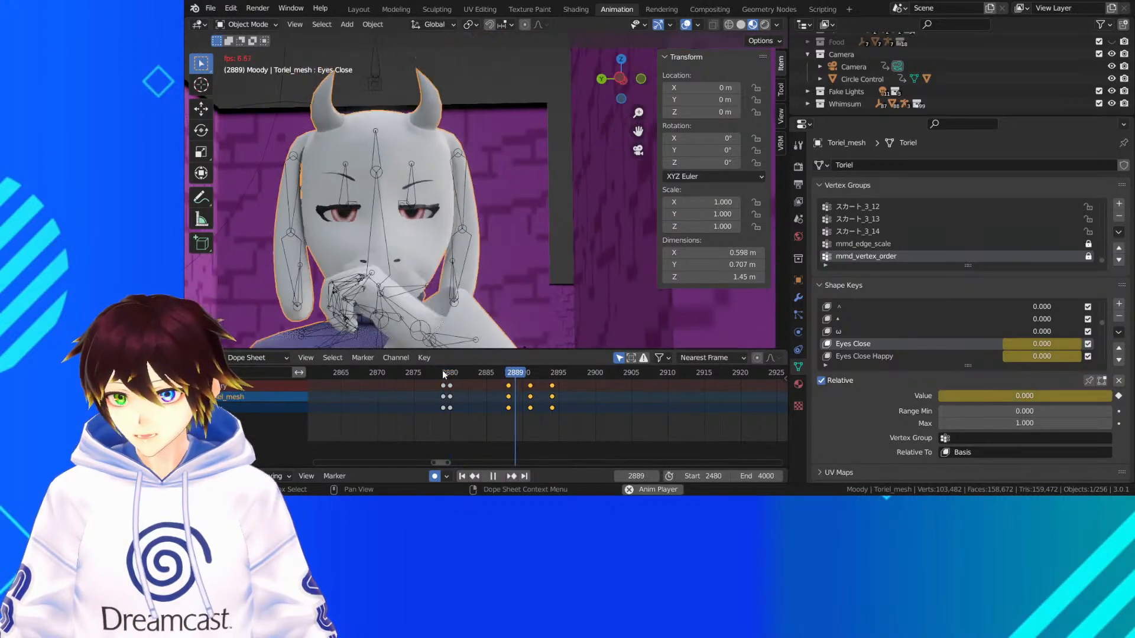
key("space")
Duplicate the three blink keyframes twice, starting the copies at frames 2912 and 2922
scroll(543, 393, "down", 2)
right_click(548, 406)
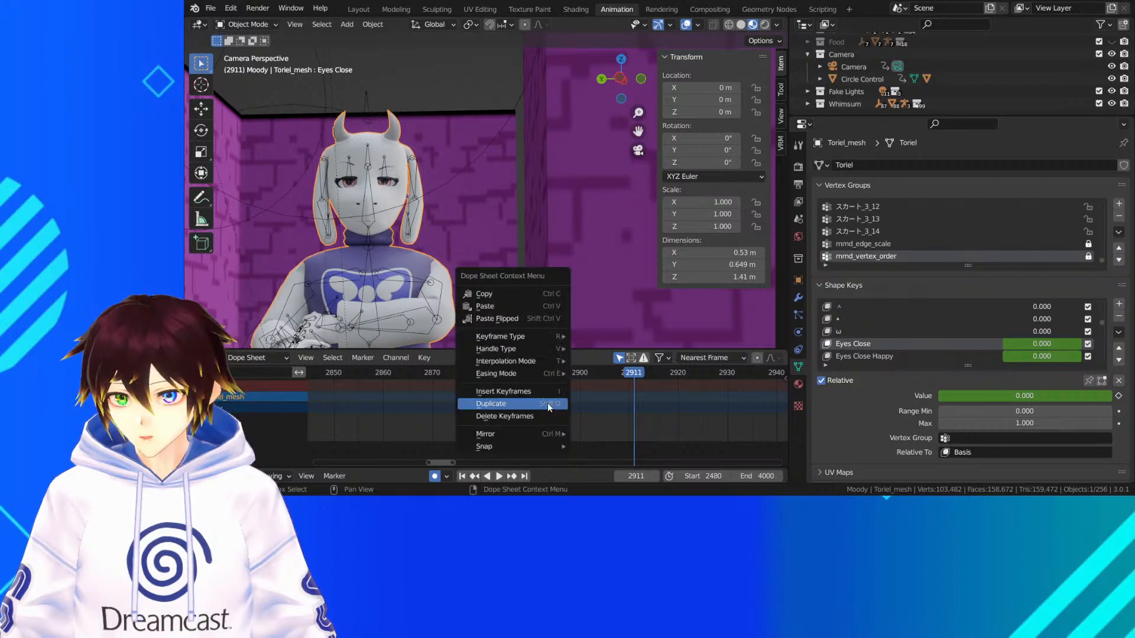
left_click(550, 407)
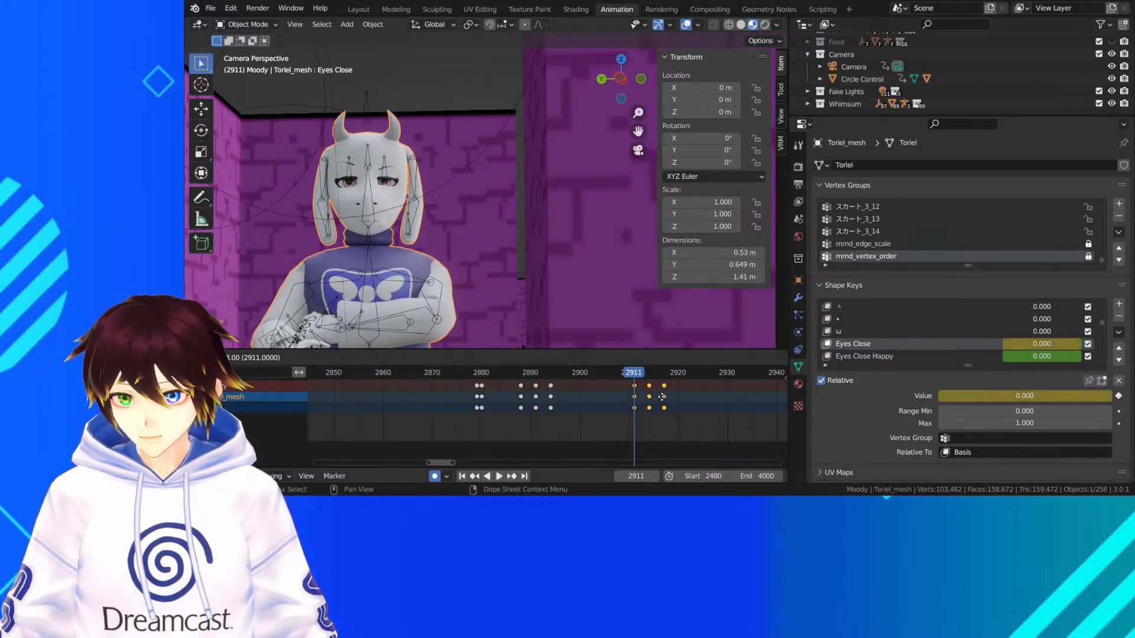
left_click(666, 397)
right_click(666, 396)
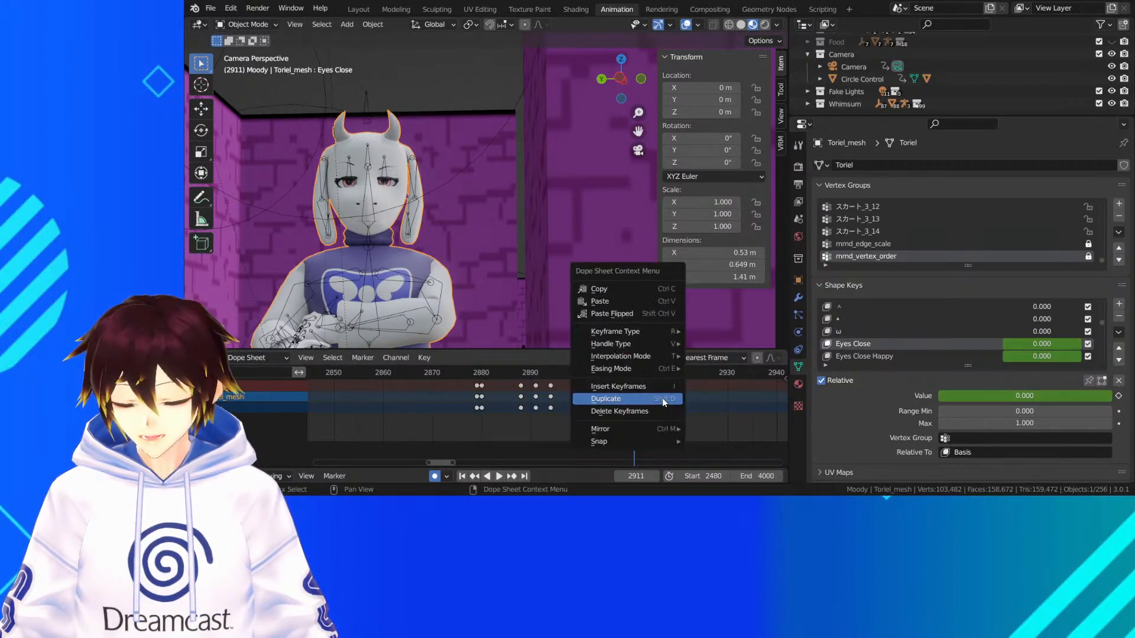
left_click(666, 397)
left_click(706, 396)
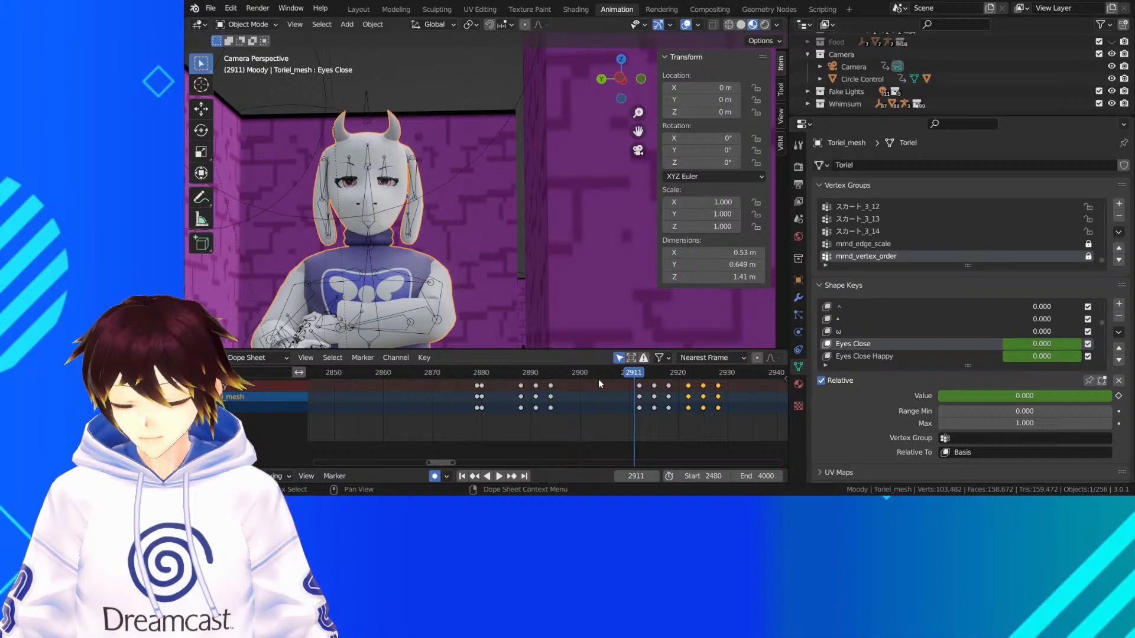
Play the shot from about frame 2880 to frame 2943 to check the repeated blinks
left_click(494, 377)
key("space")
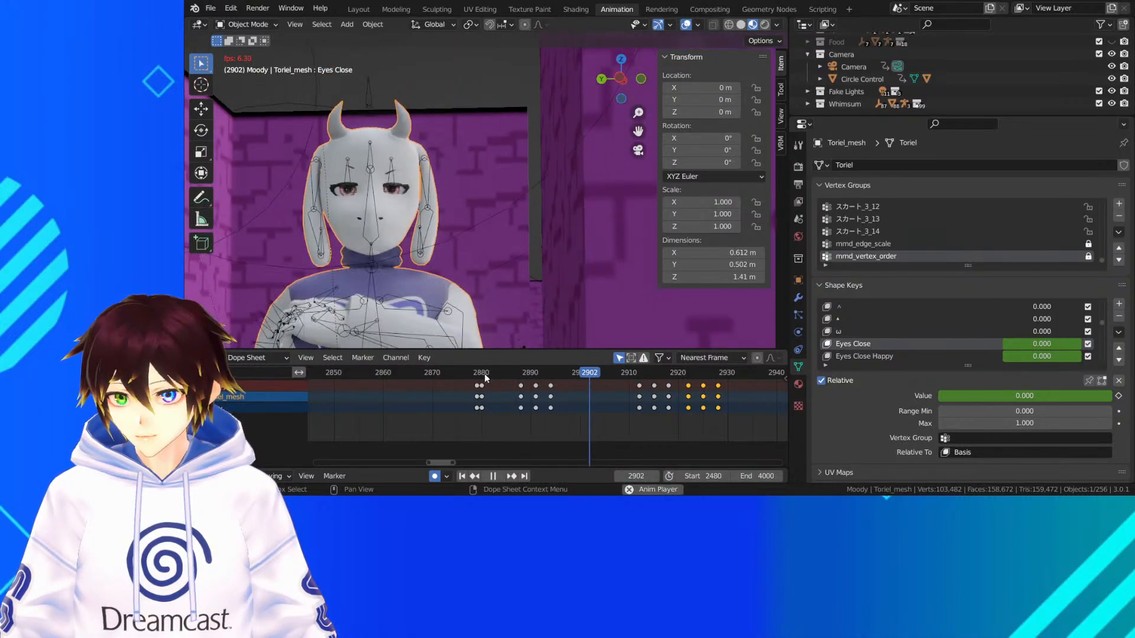
key("space")
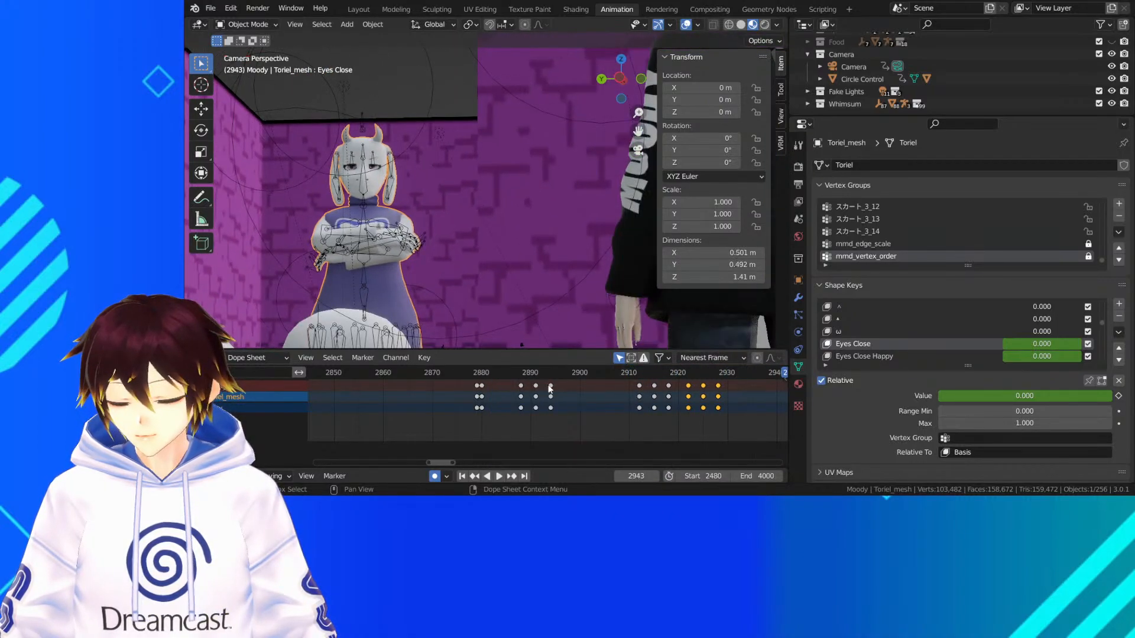
Play the shot on to frame 2966 and duplicate the three selected blink keyframes, starting the copy at frame 2966
scroll(686, 399, "down", 2)
middle_click_drag(605, 411, 569, 409)
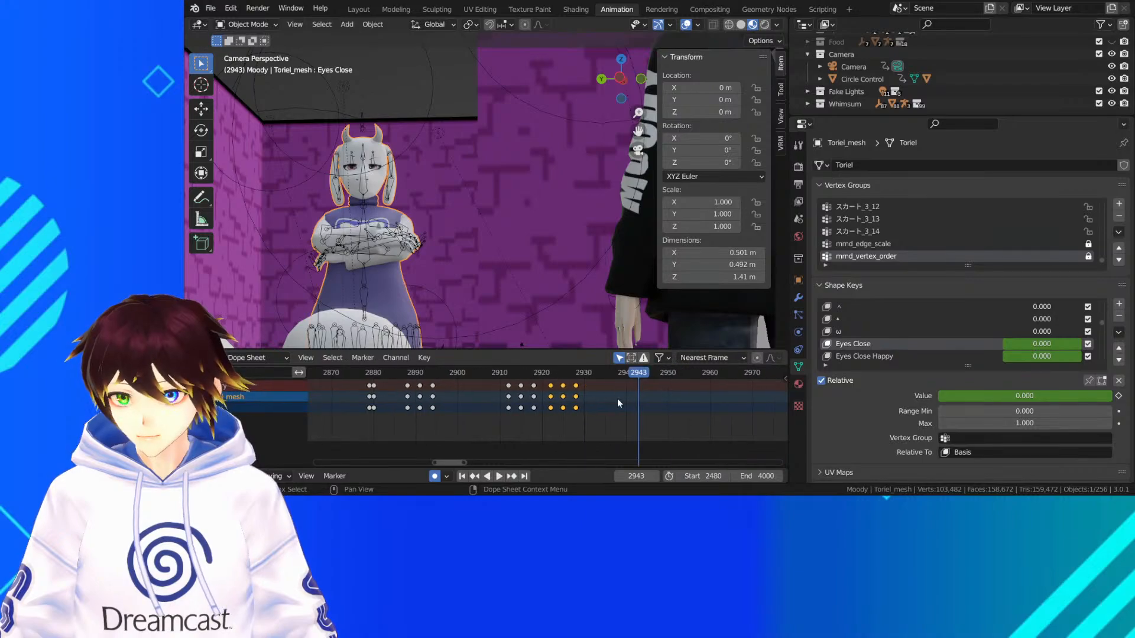
key("space")
key("space")
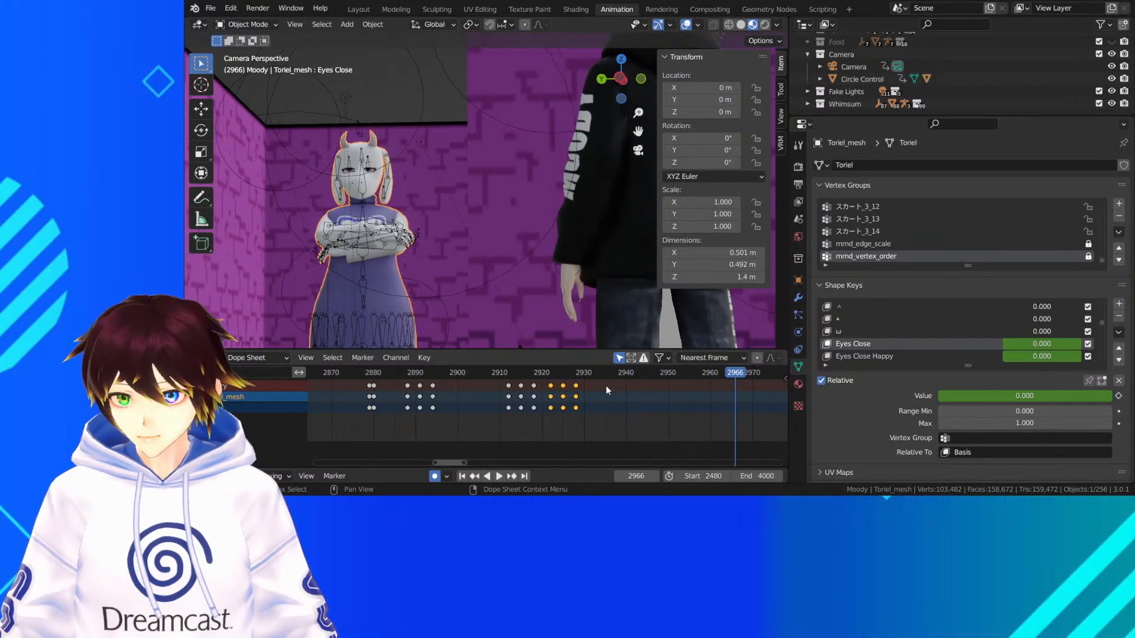
right_click(582, 390)
left_click(579, 391)
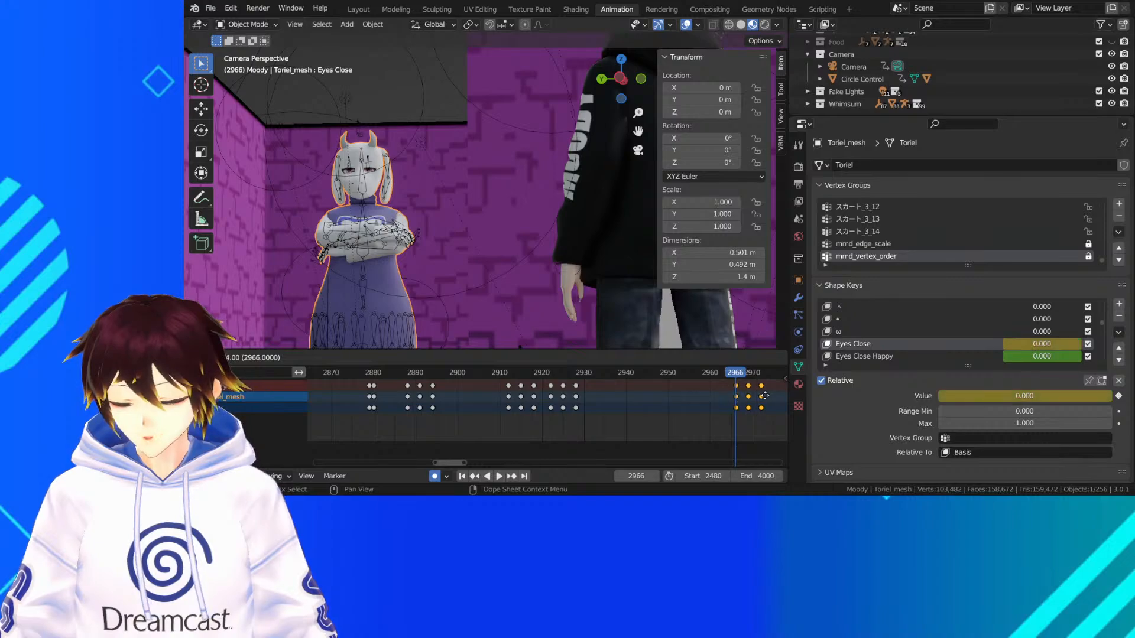
left_click(764, 395)
Replay the shot from about frame 2890 to frame 3014 to check the added blink
scroll(678, 404, "down", 3)
left_click(473, 372)
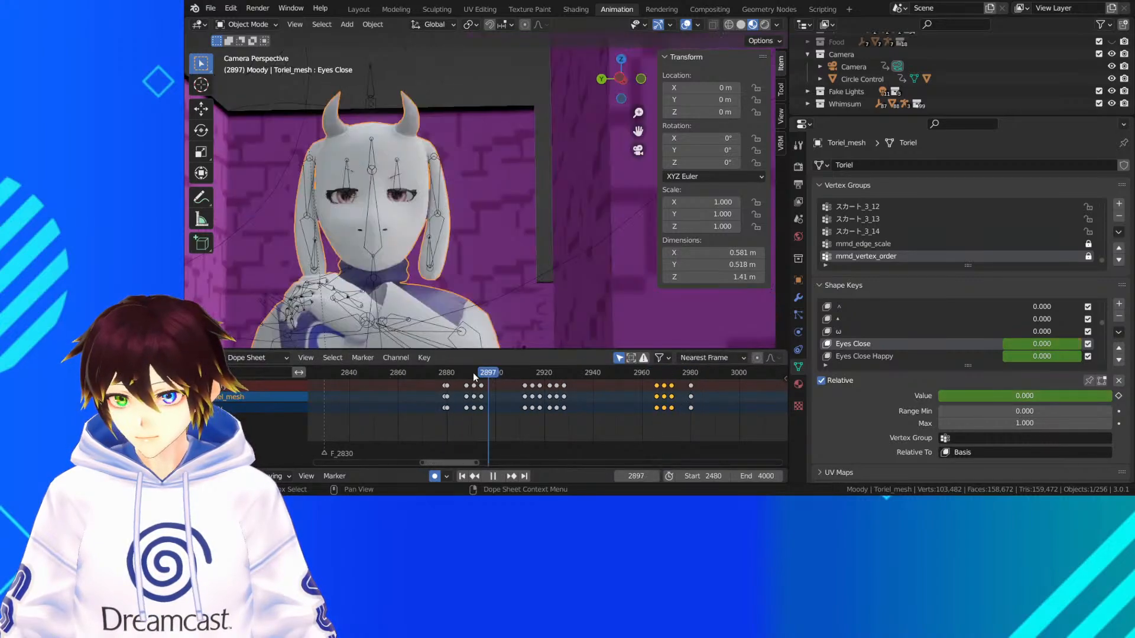
key("space")
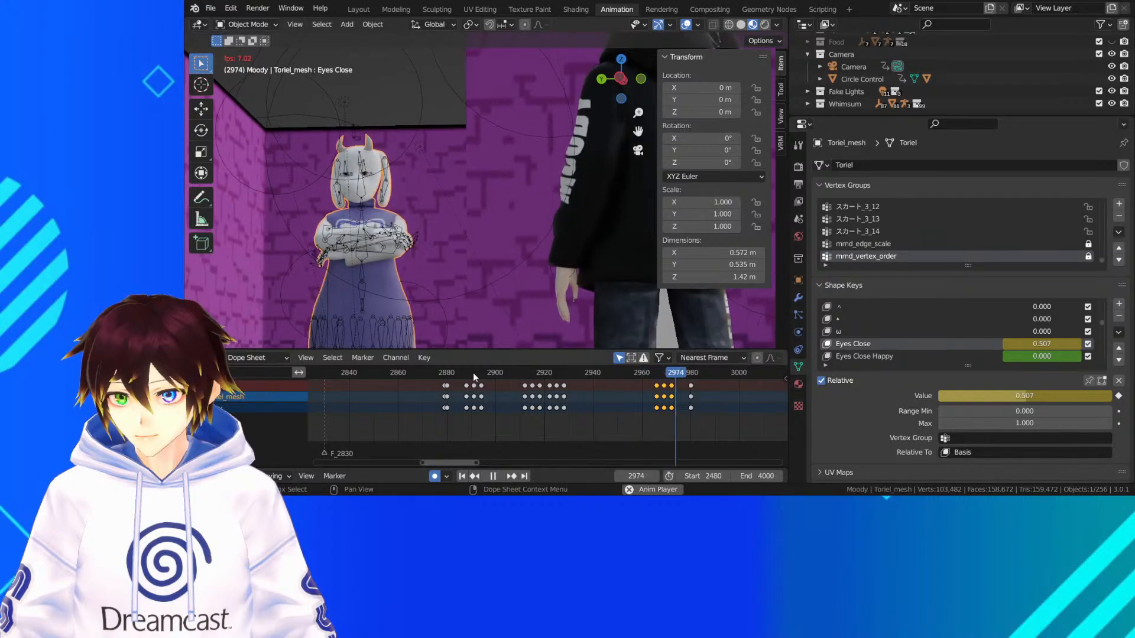
key("space")
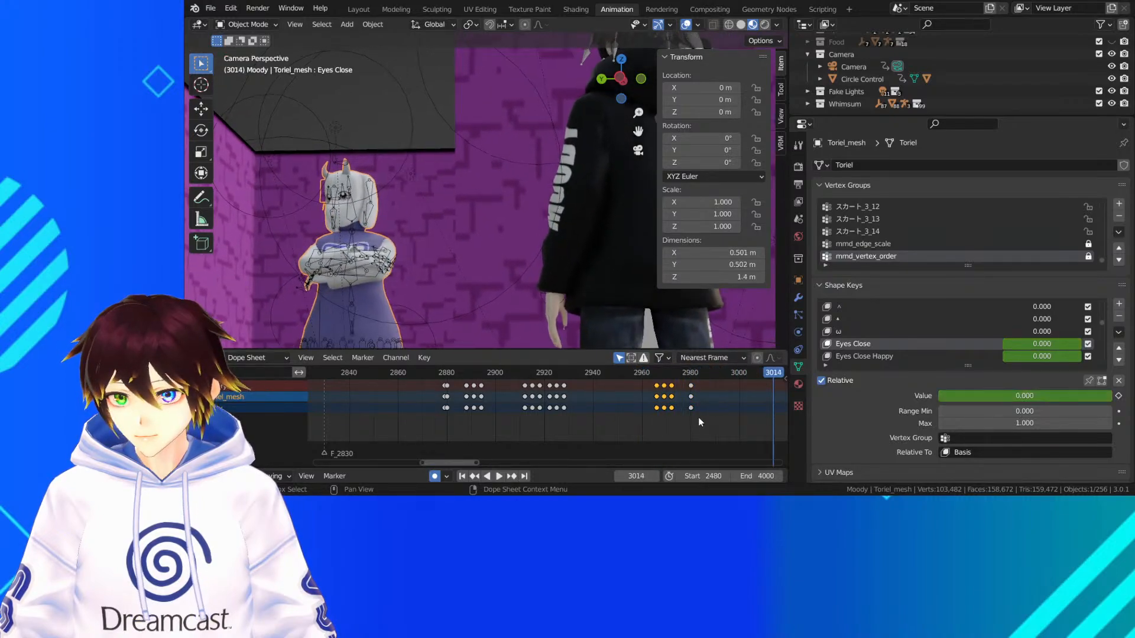
Duplicate the three blink keyframes twice more, starting the copies at about frame 3006 and frame 3017
middle_click_drag(750, 417, 676, 416)
right_click(589, 405)
left_click(589, 402)
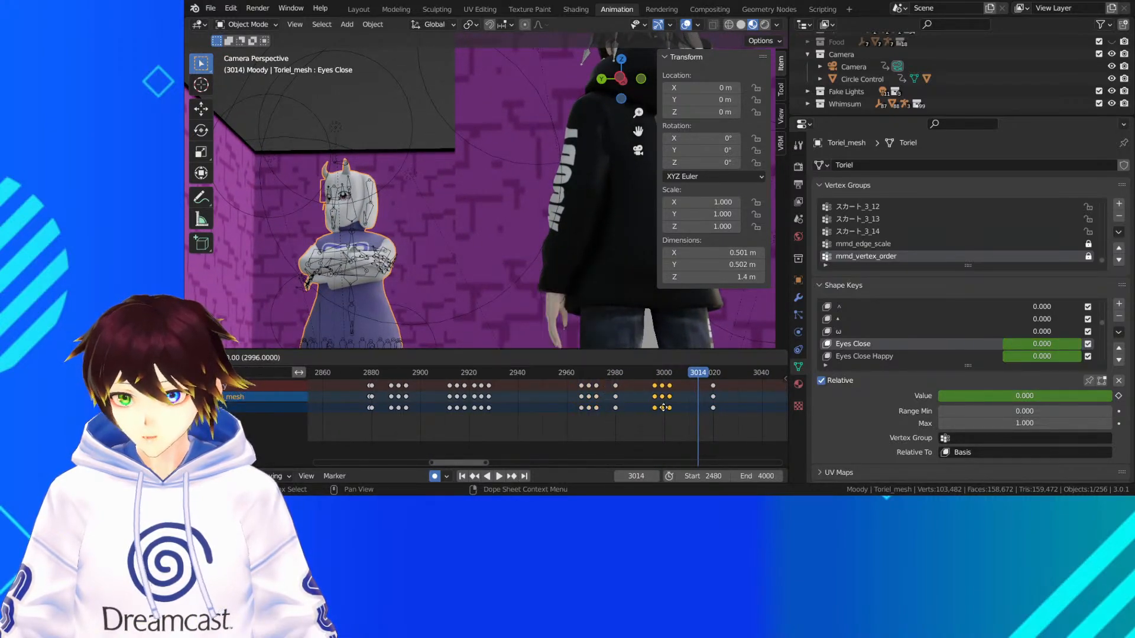
left_click(686, 400)
right_click(686, 403)
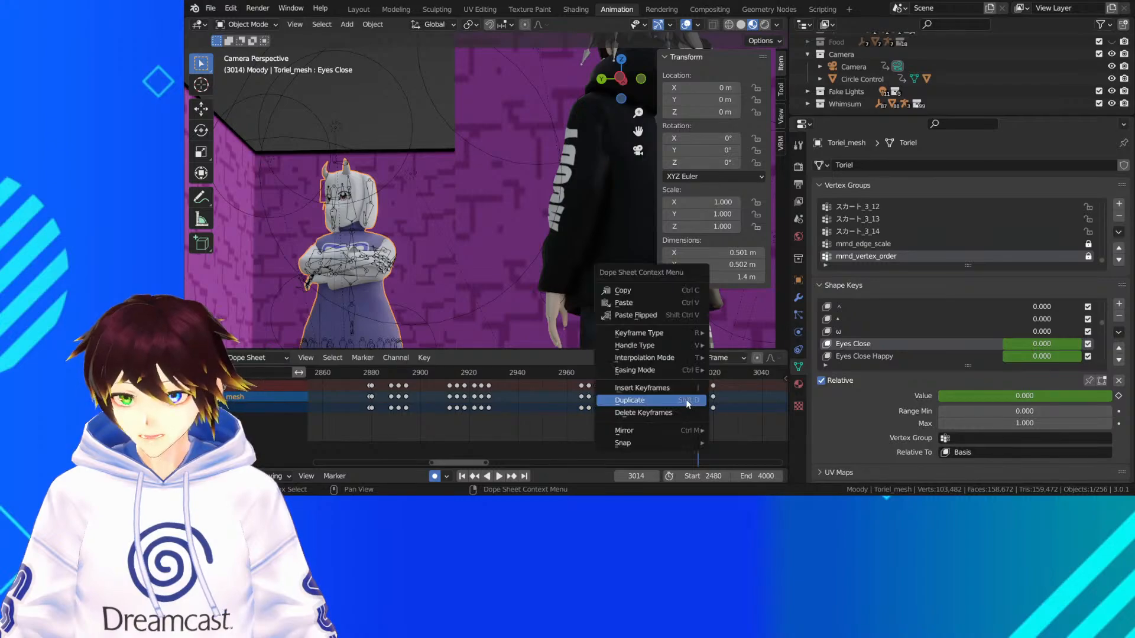
left_click(686, 401)
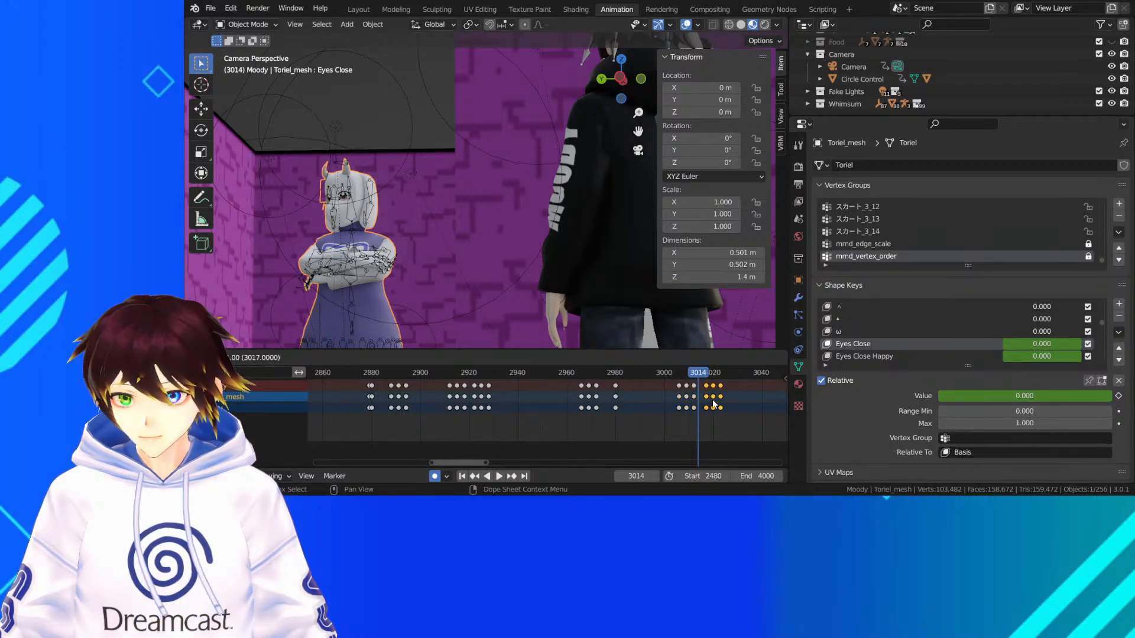
left_click(714, 404)
Play the shot from about frame 2952 to frame 3055 to check the last two blinks
left_click(547, 374)
key("space")
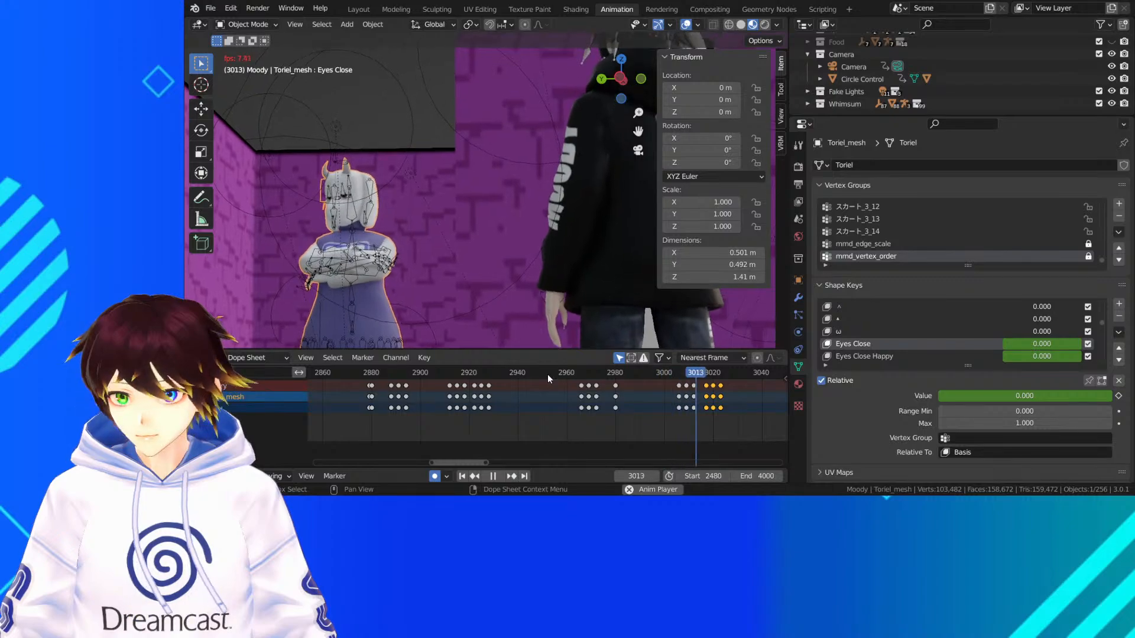
key("space")
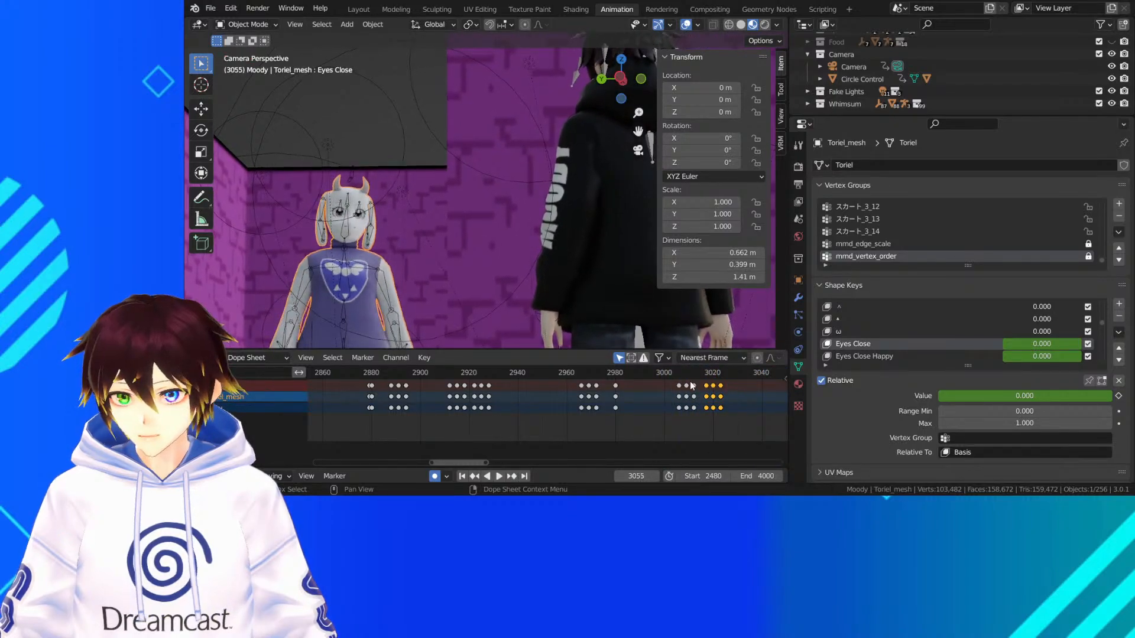
Hide the viewport overlays, replay the shot from frame 3002, and scrub back to frame 2990 to review Toriel's blinks and motion
left_click(668, 373)
left_click(686, 24)
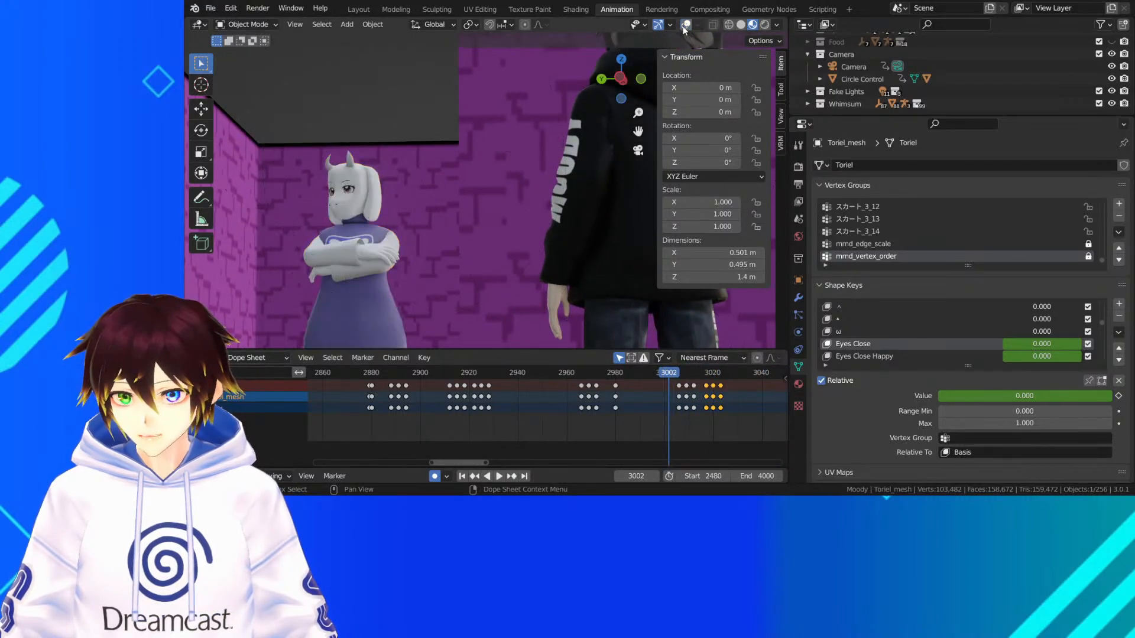
key("space")
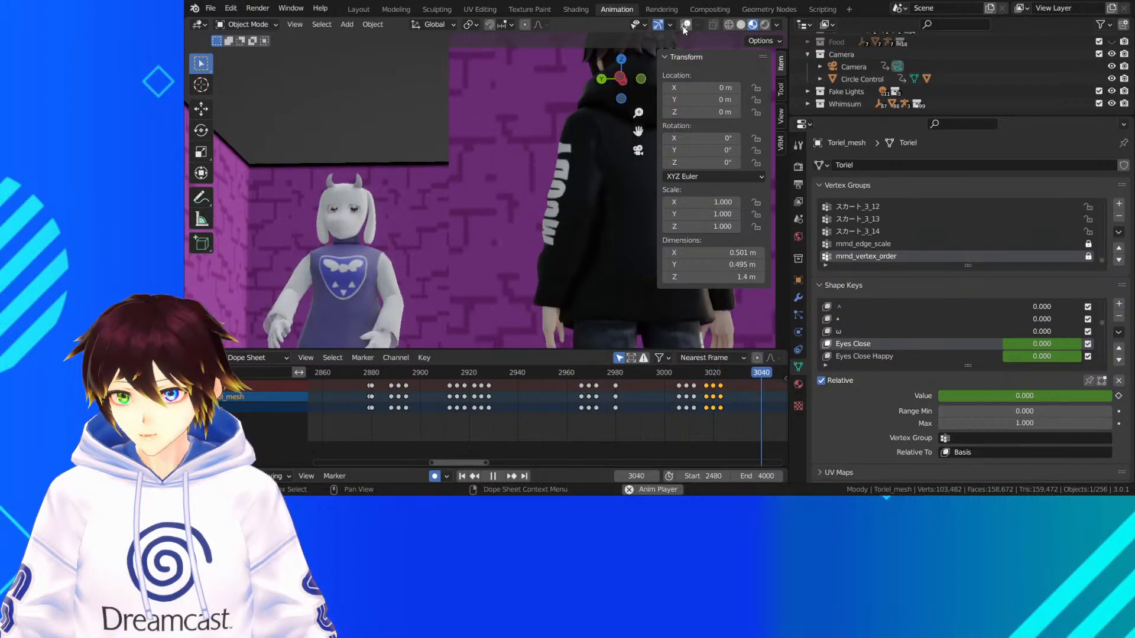
key("space")
scroll(644, 396, "down", 3, "ctrl")
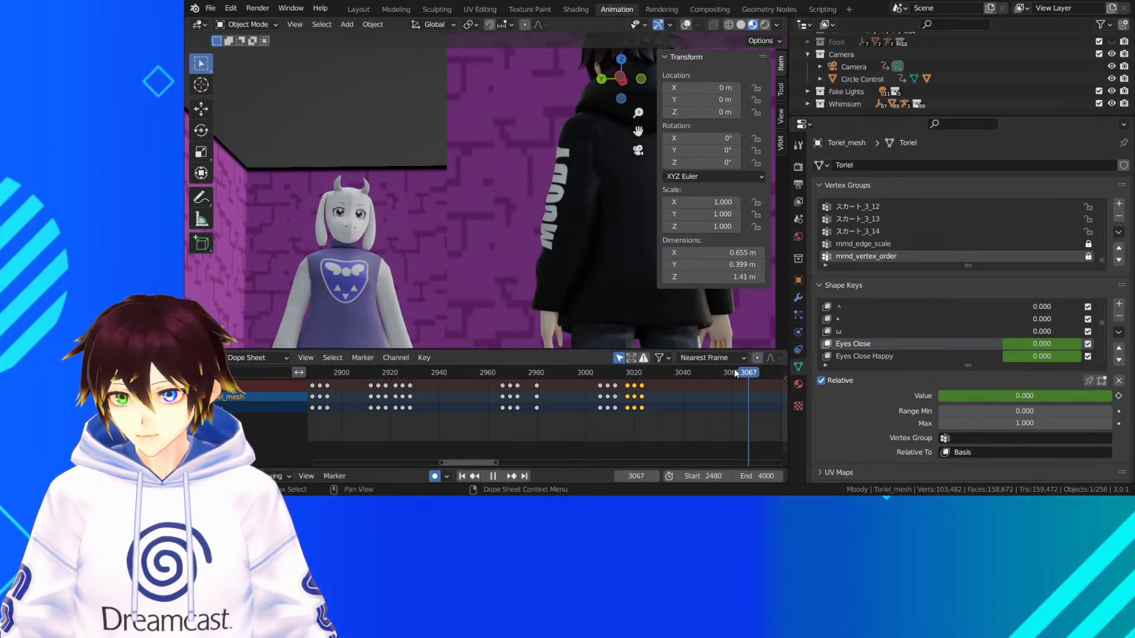
left_click_drag(705, 375, 661, 378)
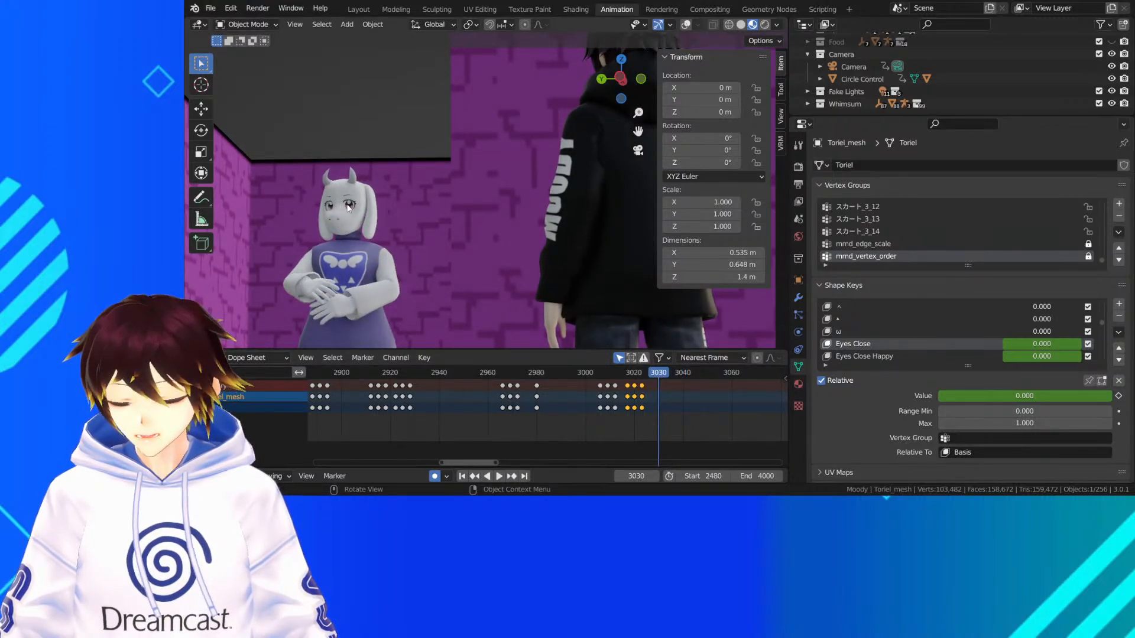
left_click_drag(683, 373, 556, 392)
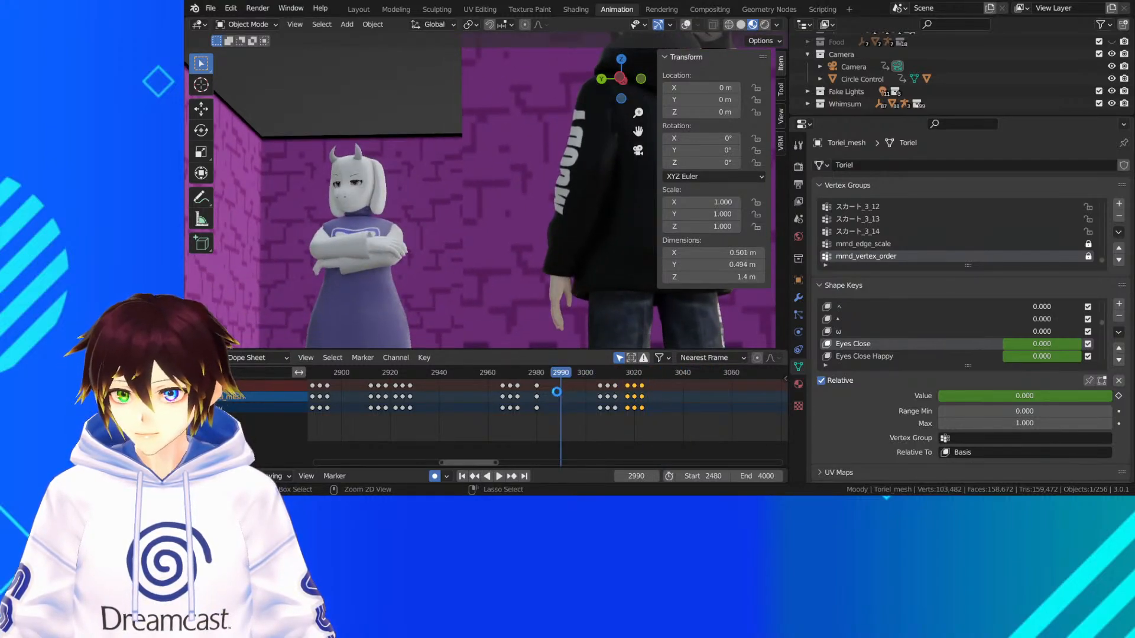
Save the file and replay the shot from about frame 2890 without overlays
key("ctrl+s")
scroll(515, 441, "down", 2)
left_click(390, 374)
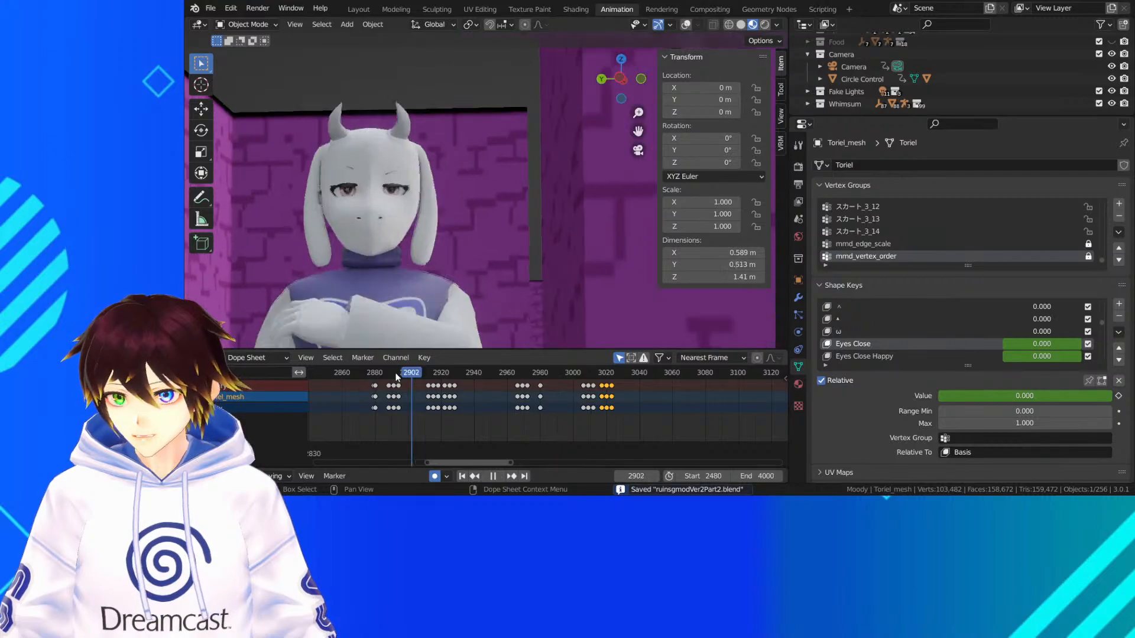
key("space")
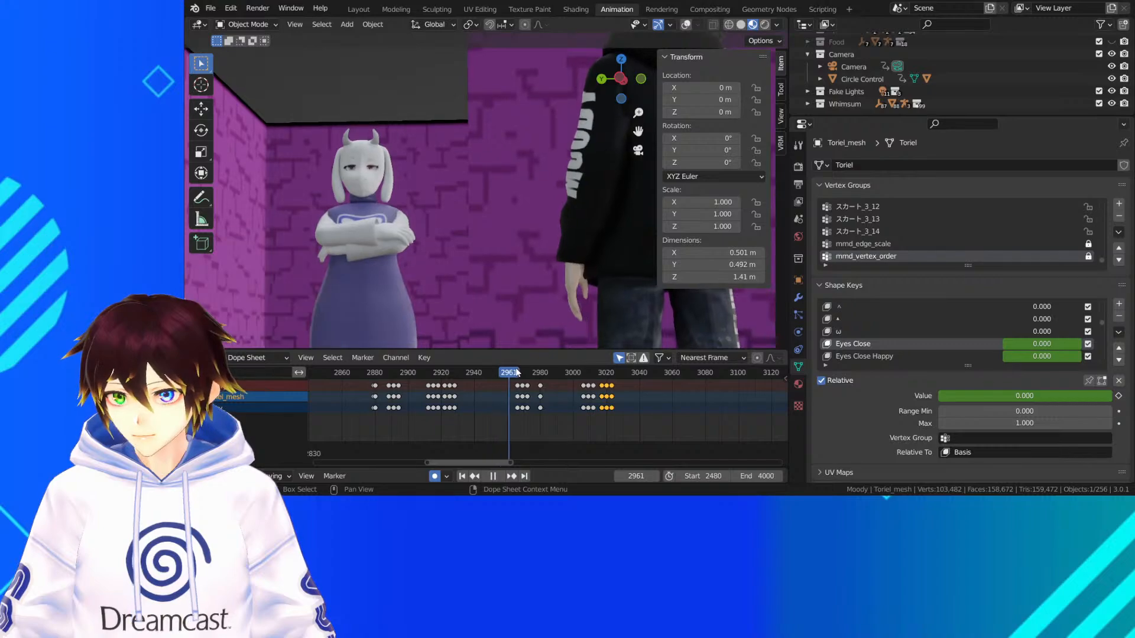
key("space")
Examine Toriel's head and ears up close outside the camera view, playing from frame 2981 to frame 3016
middle_click_drag(435, 189, 460, 166)
scroll(460, 166, "down", 3)
left_click_drag(638, 131, 762, 138)
left_click_drag(317, 124, 509, 168)
scroll(510, 168, "up", 4)
middle_click_drag(509, 168, 482, 163)
scroll(543, 184, "up", 3)
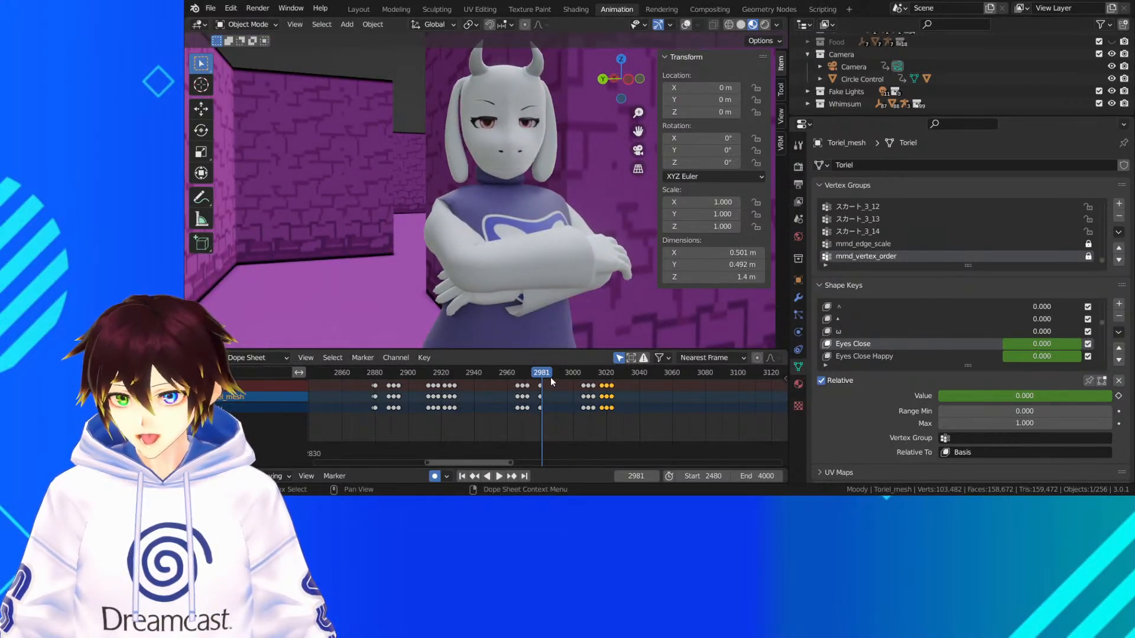
key("space")
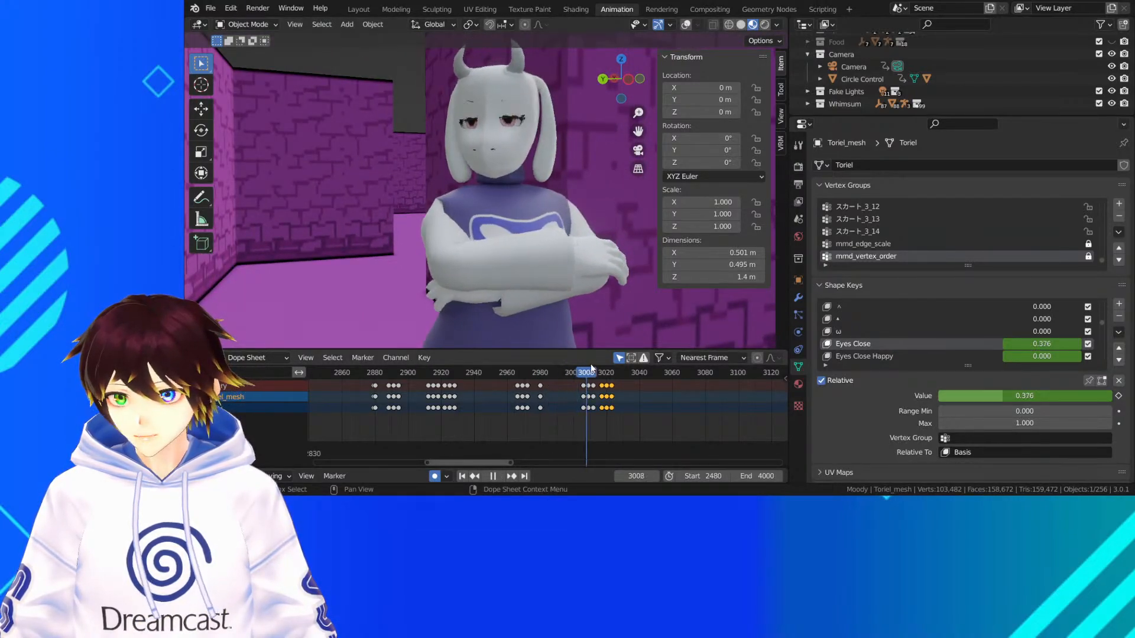
key("space")
Show the viewport overlays again, put Toriel's armature in Pose Mode, and select the upper bone of her right ear
middle_click_drag(475, 145, 500, 116)
left_click(686, 24)
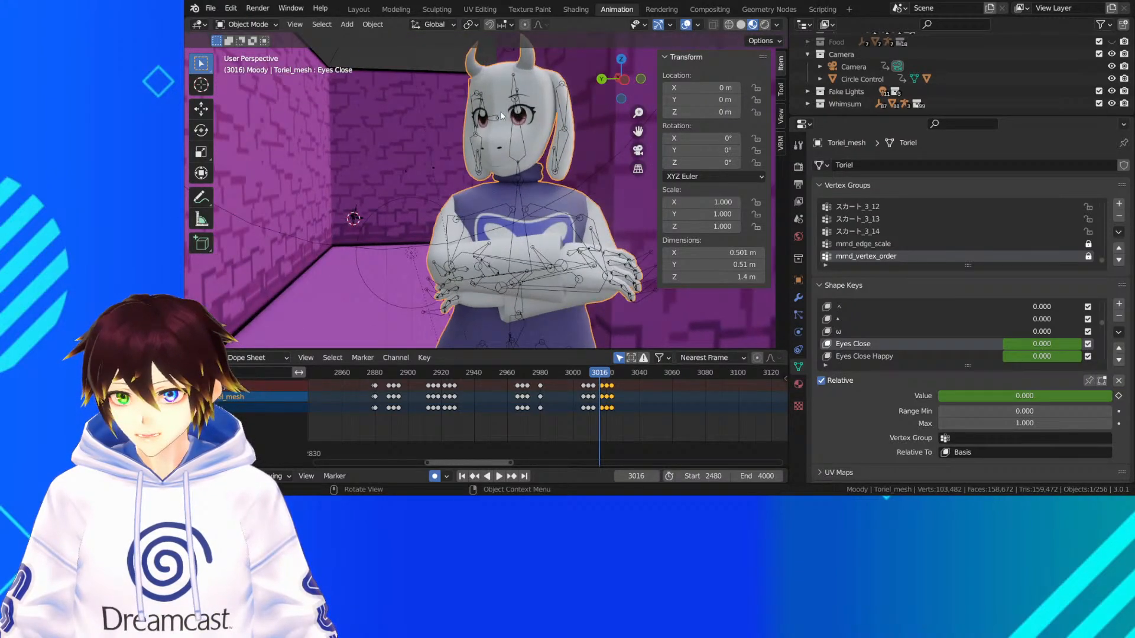
left_click(557, 98)
left_click(246, 24)
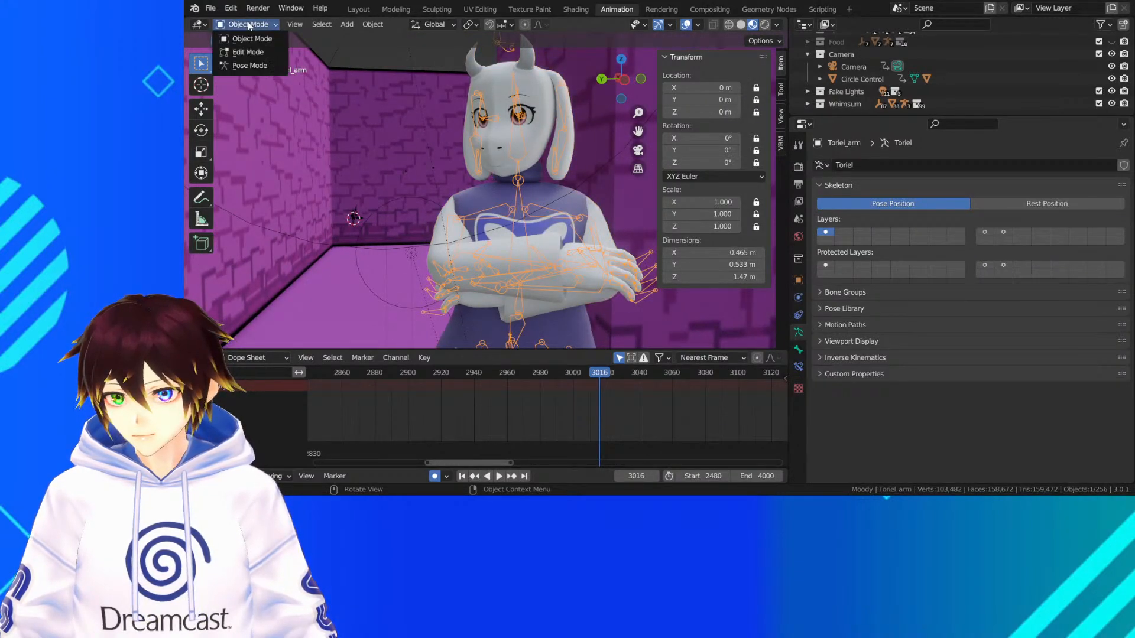
left_click(252, 68)
middle_click_drag(293, 157, 466, 134)
left_click(432, 123)
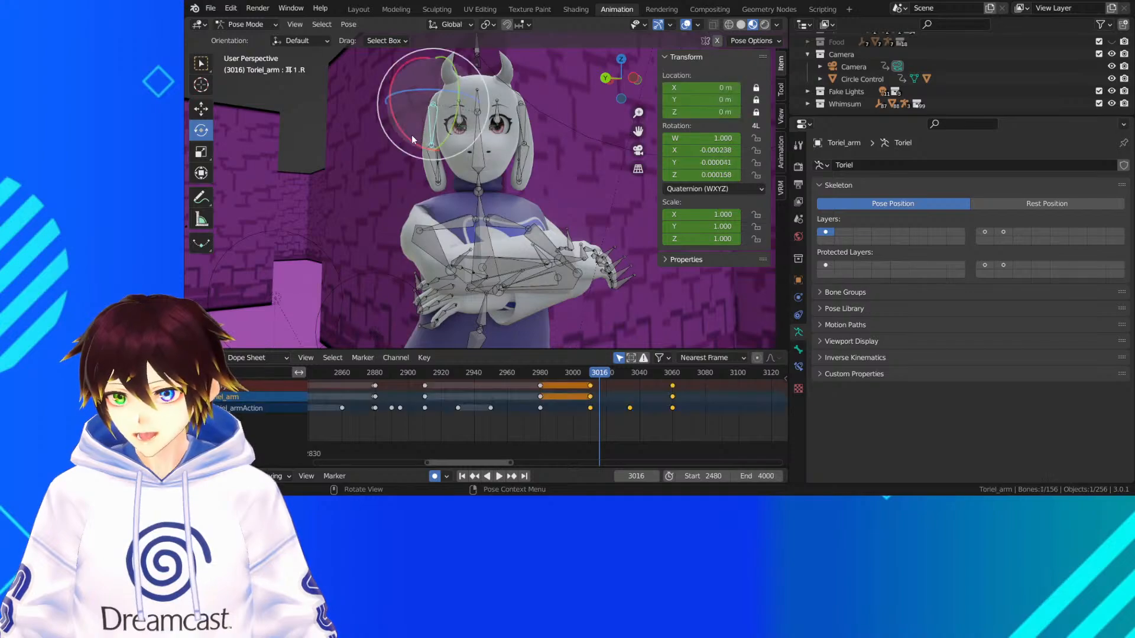
Select all four of Toriel's ear bones at frame 2950 and insert keyframes for them there
left_click_drag(596, 375, 511, 383)
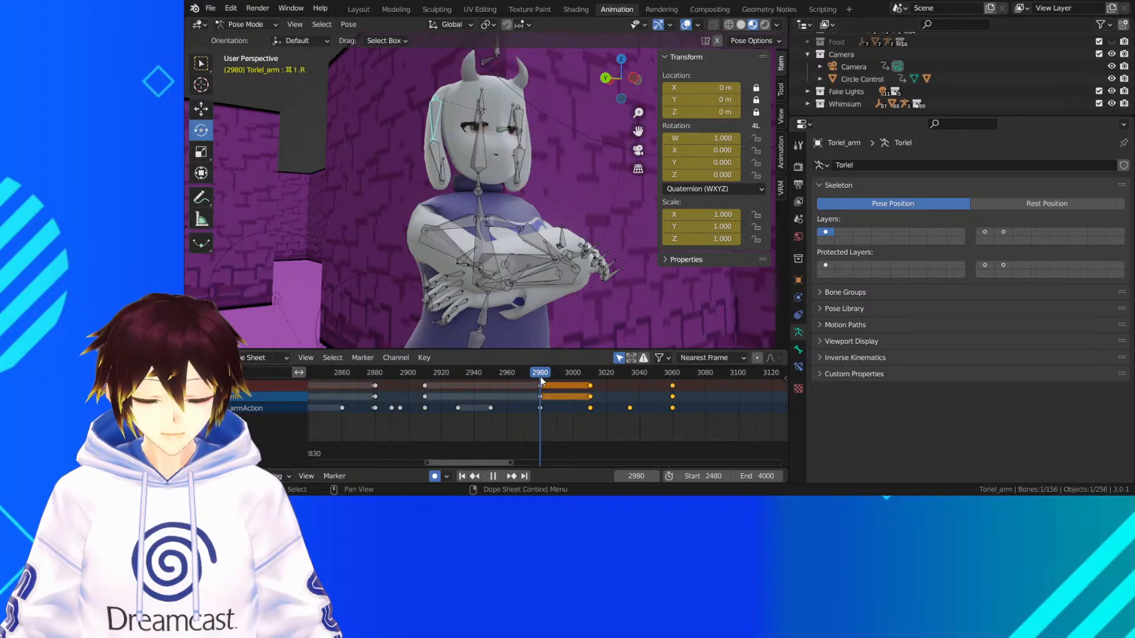
left_click_drag(541, 377, 491, 373)
middle_click_drag(574, 155, 517, 158)
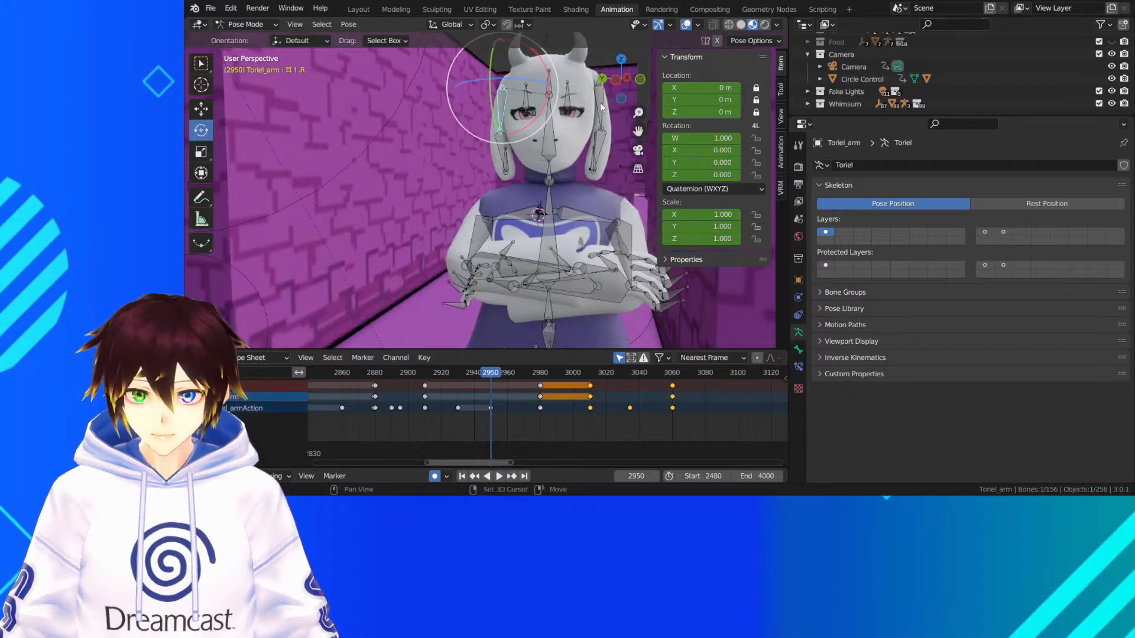
left_click(601, 107, "shift")
left_click(598, 147, "shift")
left_click(502, 148, "shift")
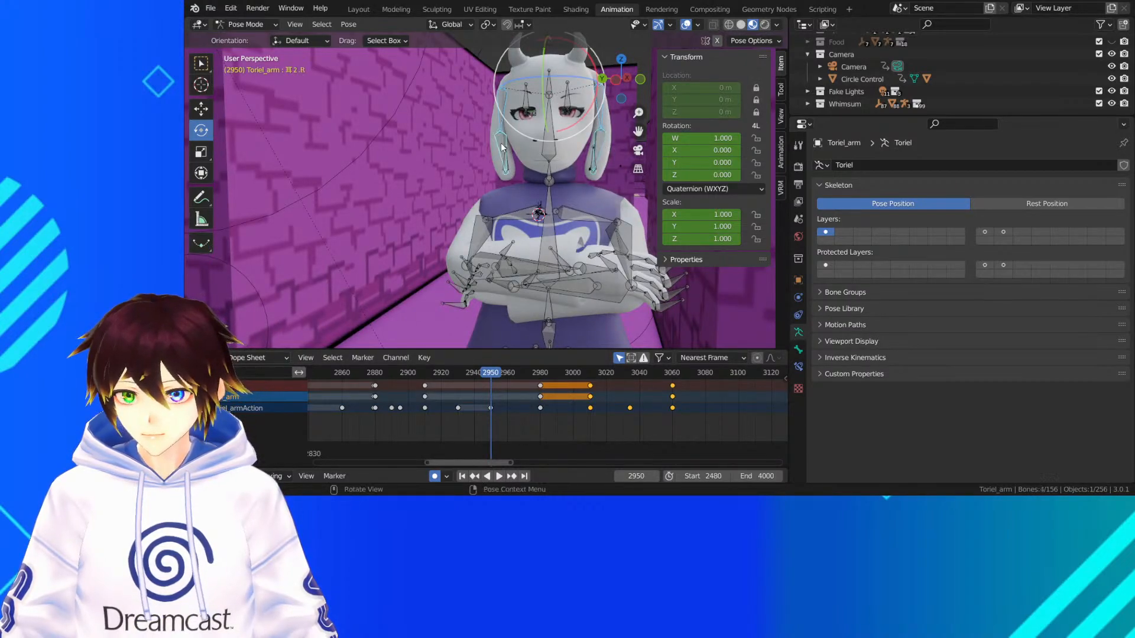
right_click(534, 107)
left_click(534, 106)
left_click(534, 106)
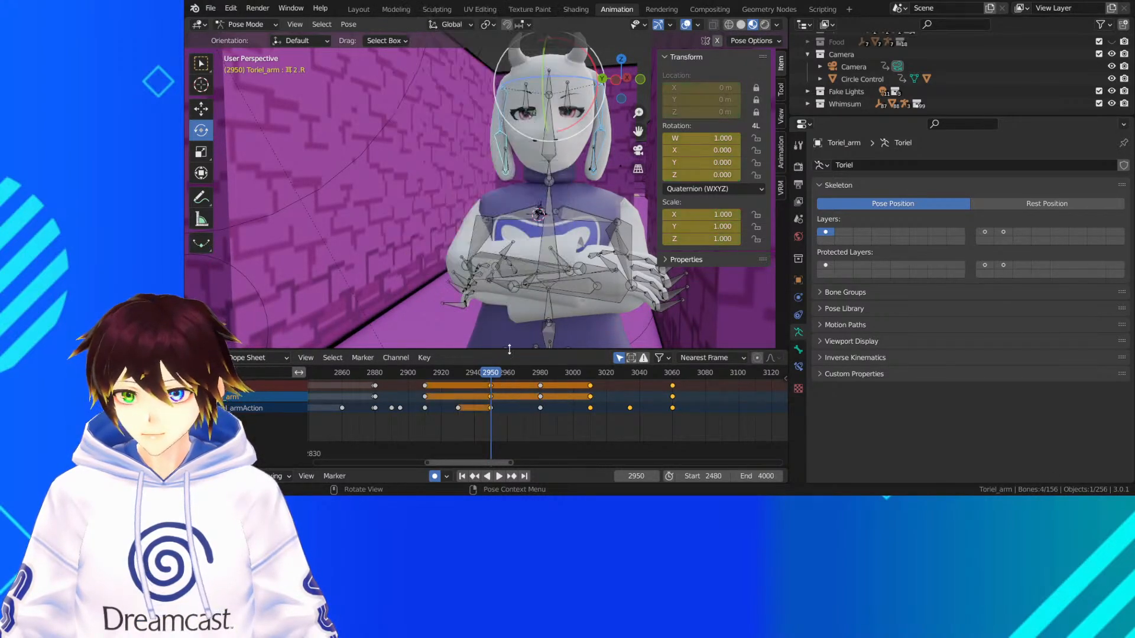
Play from frame 2950 to frame 3010 and delete the ear bones' keyframes at frame 2980
key("space")
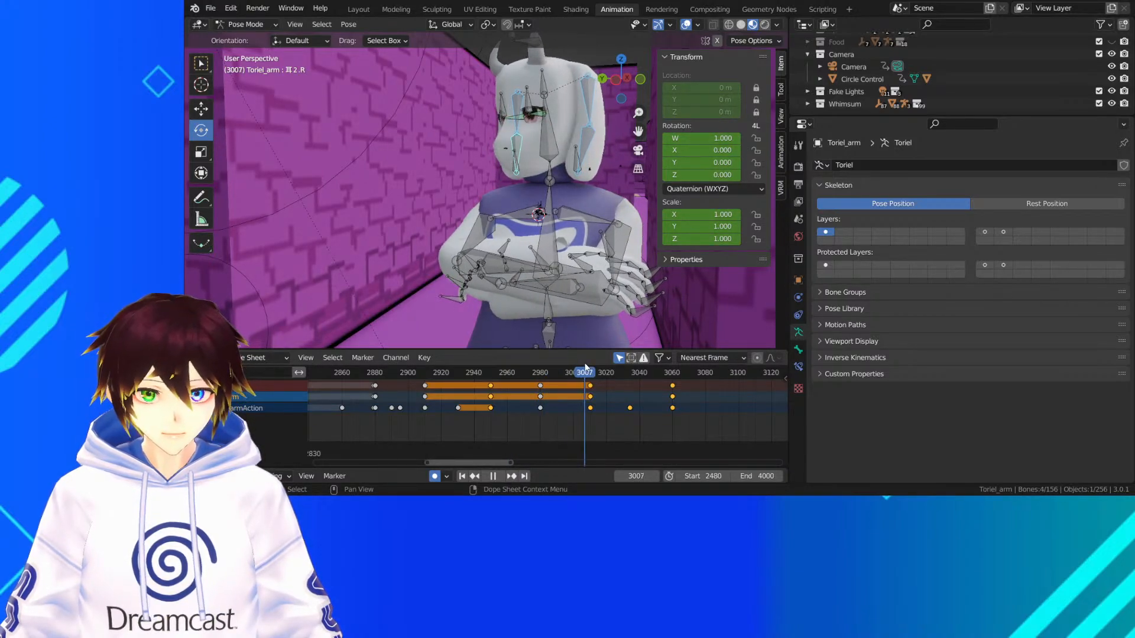
key("space")
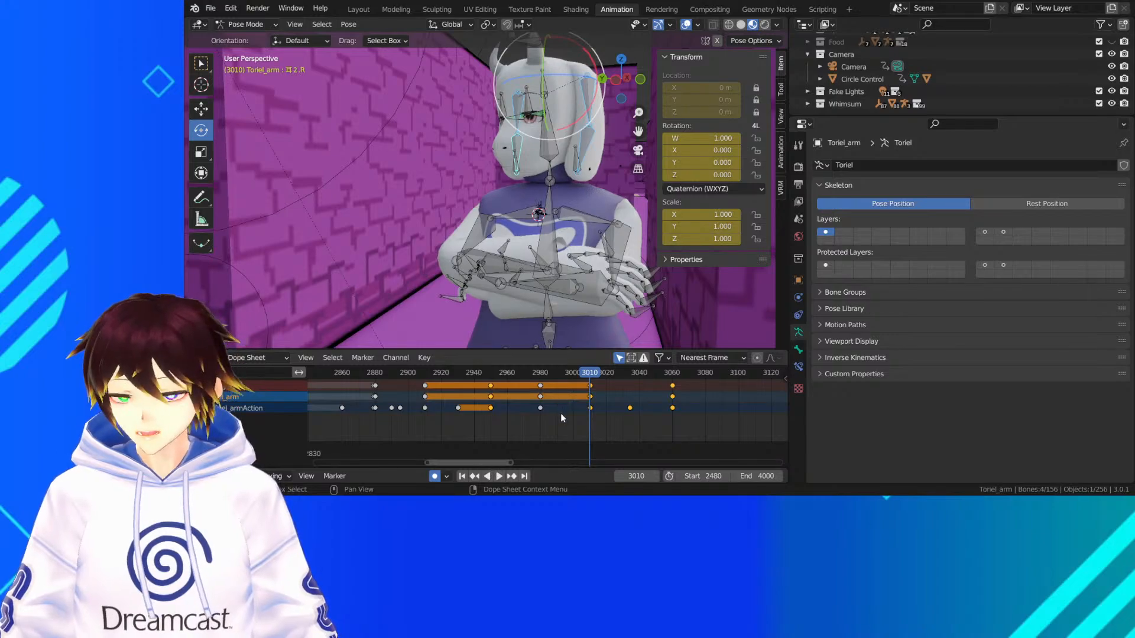
left_click_drag(561, 413, 530, 389)
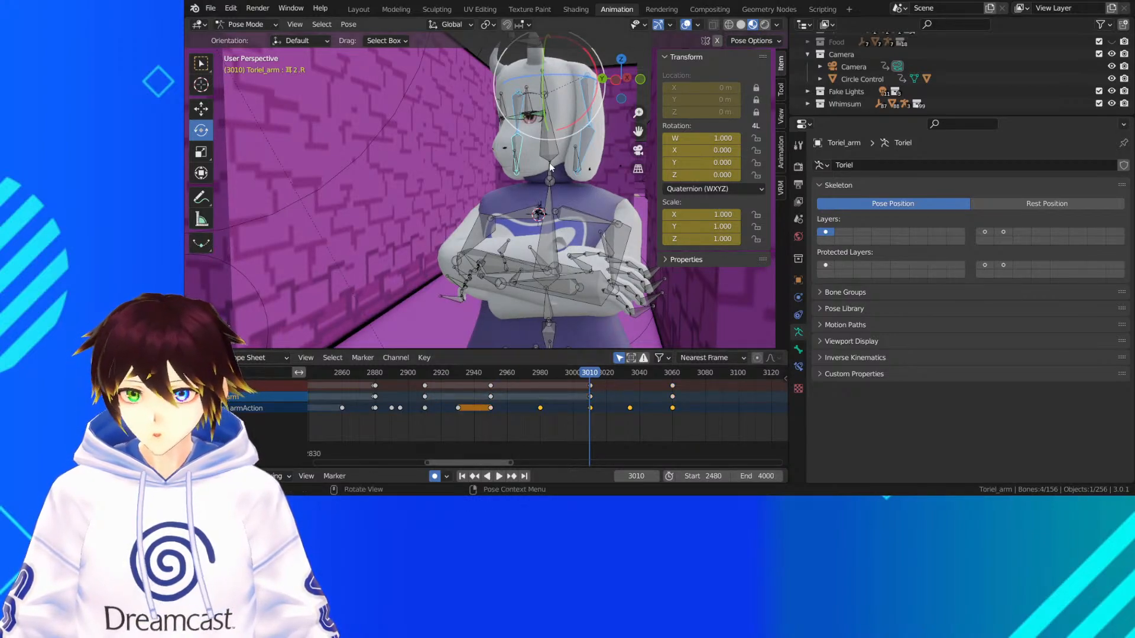
Select the upper bone of Toriel's left ear and replay from about frame 2950 to frame 3010 to examine the ear from the side
middle_click_drag(548, 162, 453, 161)
left_click(572, 145)
left_click(526, 155)
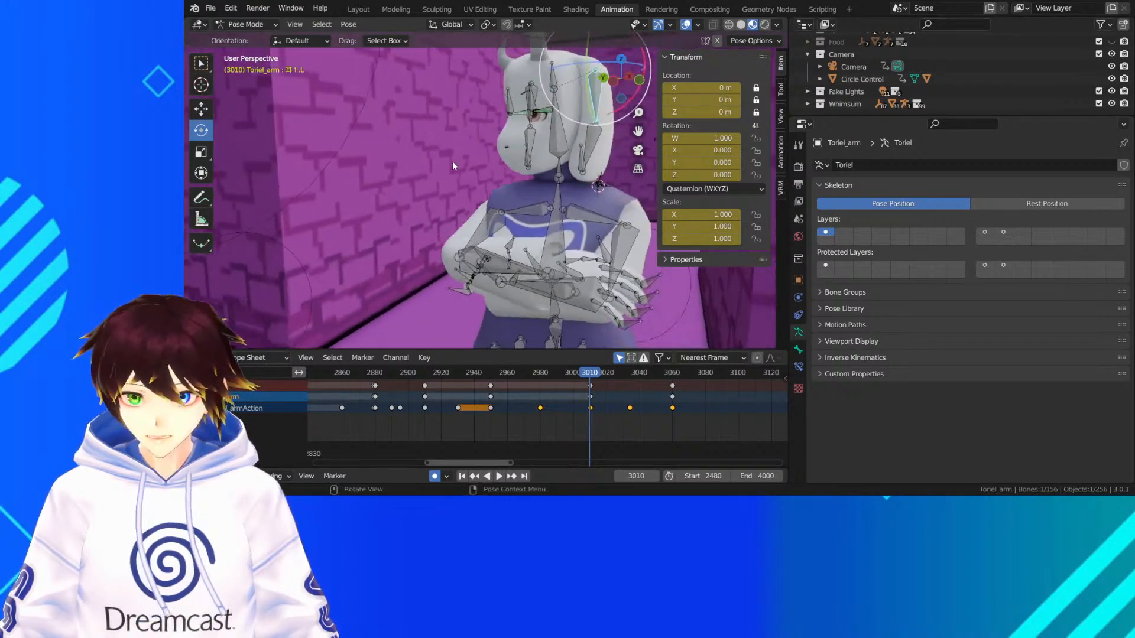
middle_click_drag(627, 123, 556, 331)
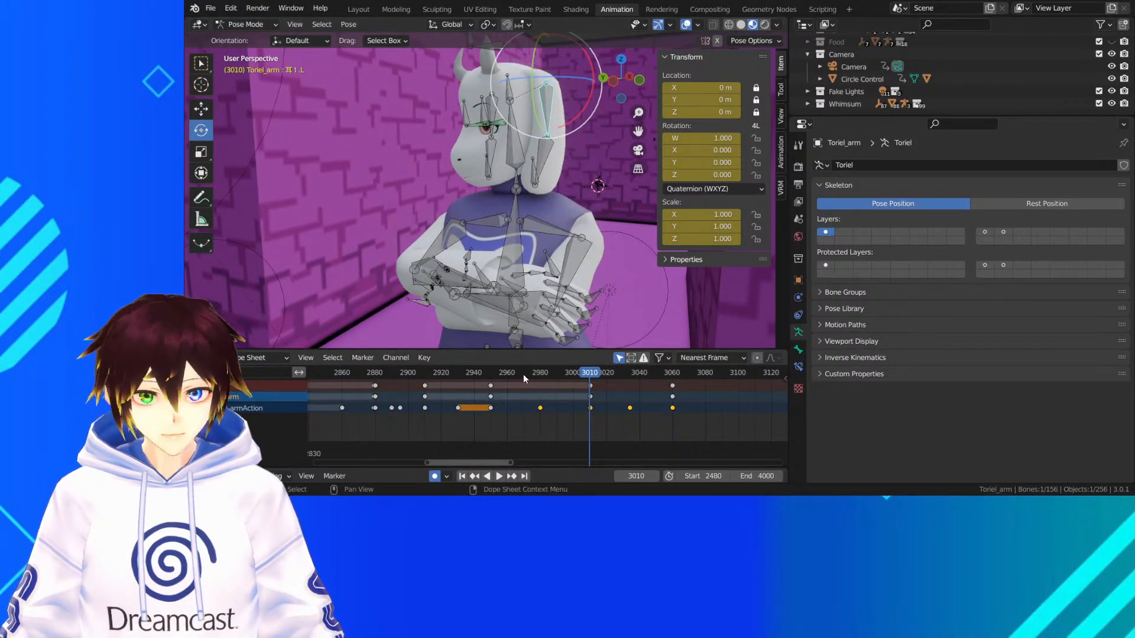
left_click_drag(524, 374, 487, 374)
key("space")
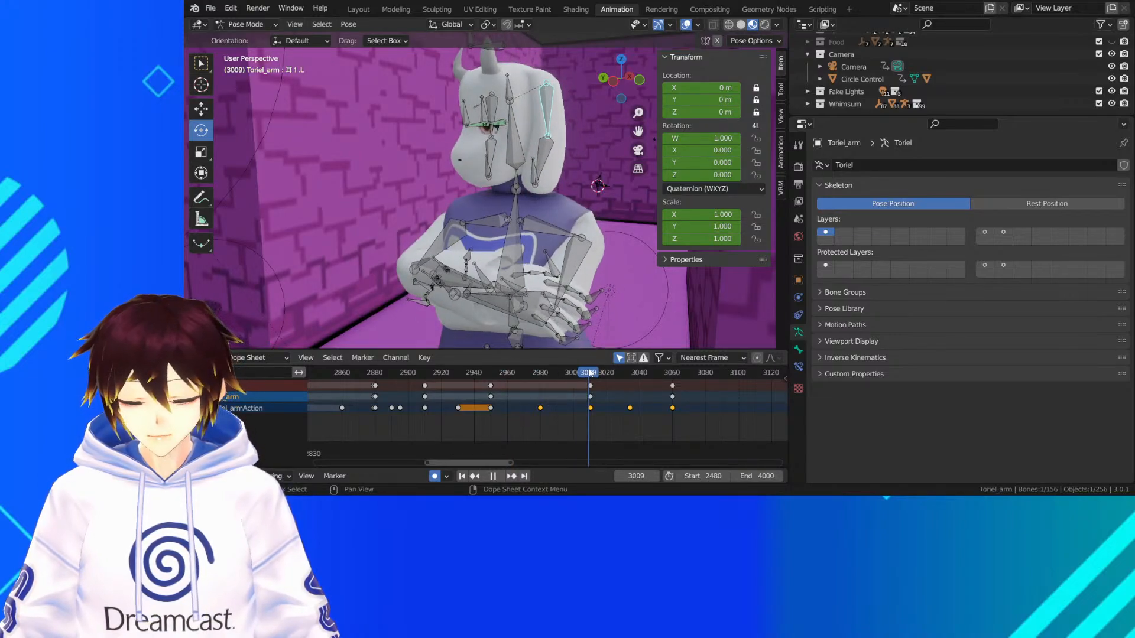
key("space")
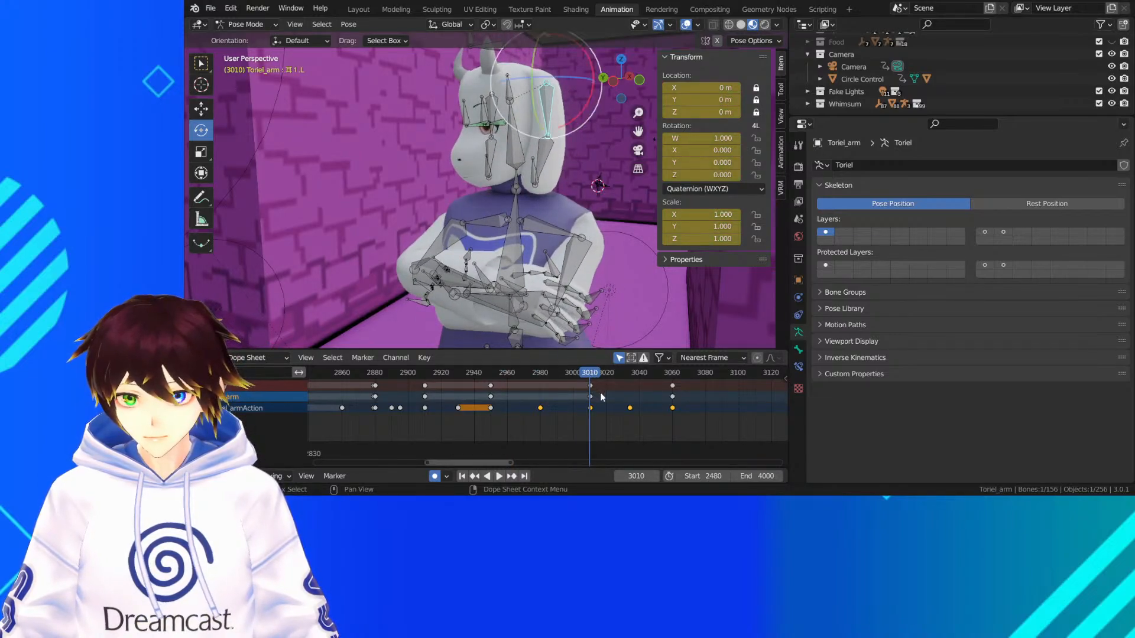
middle_click_drag(574, 126, 461, 116)
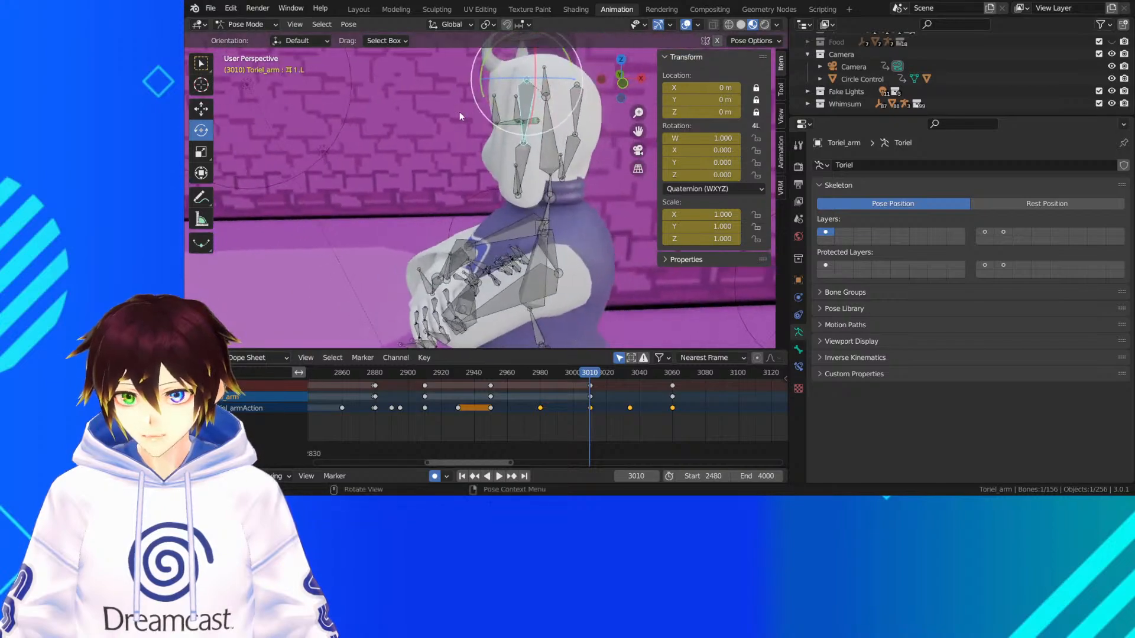
Trackball-rotate the upper bone of Toriel's left ear at frame 3010 so the ear swings with her head turn
middle_click_drag(565, 120, 491, 75)
key("r")
key("r")
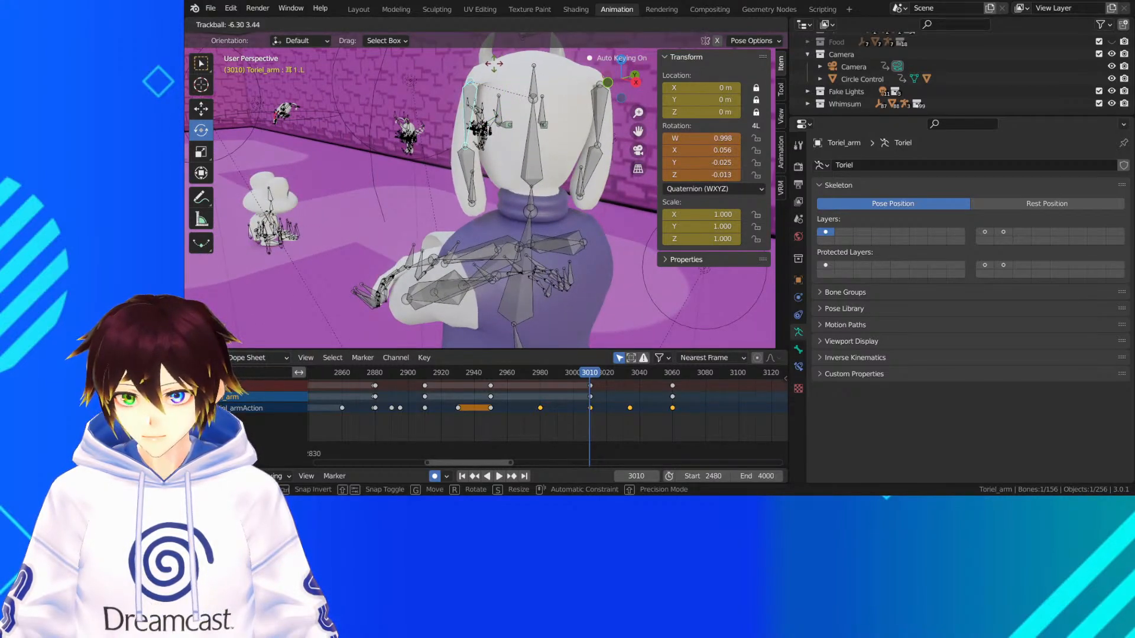
left_click(494, 63)
Rotate the lower bone of Toriel's left ear about -8.67° in the view at frame 3010, and readjust the upper bone slightly
left_click(454, 134)
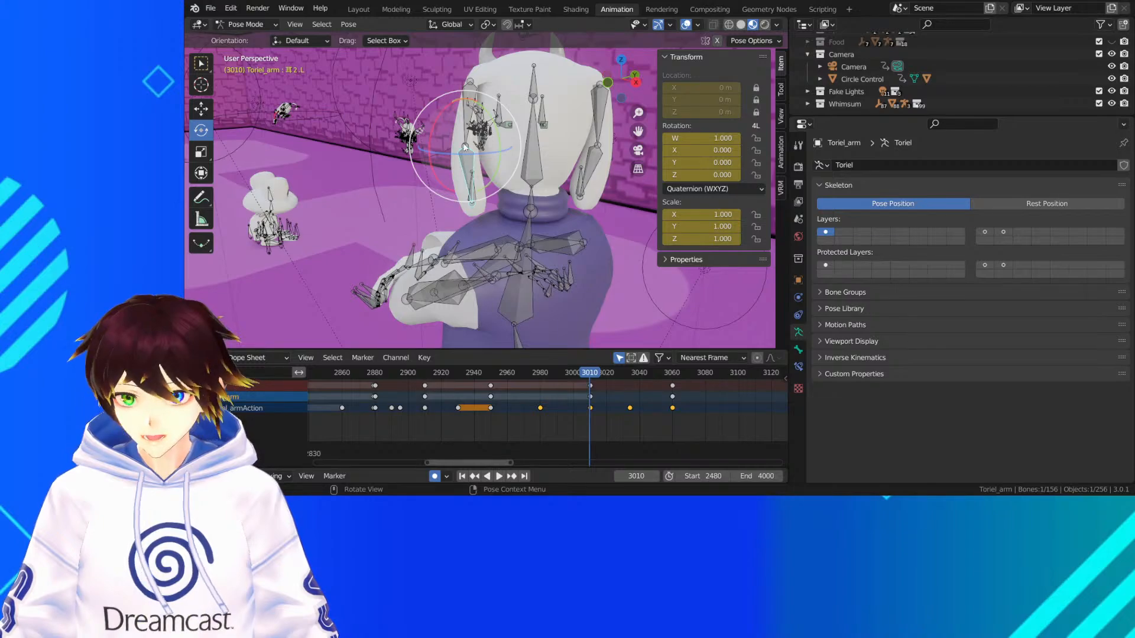
middle_click_drag(465, 147, 587, 127)
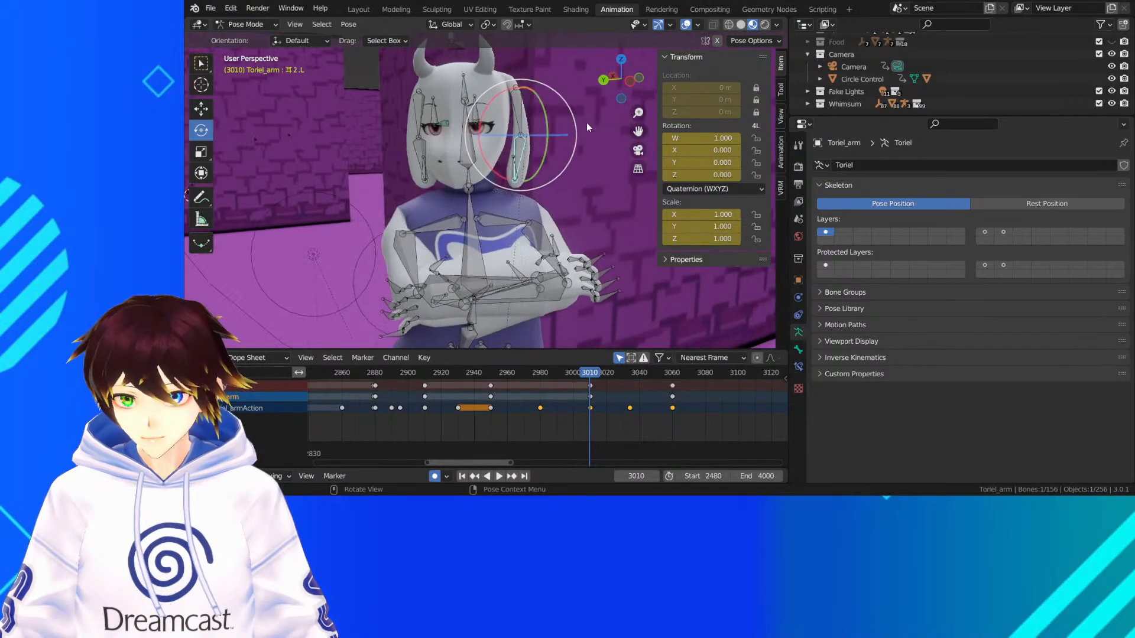
left_click_drag(571, 118, 556, 112)
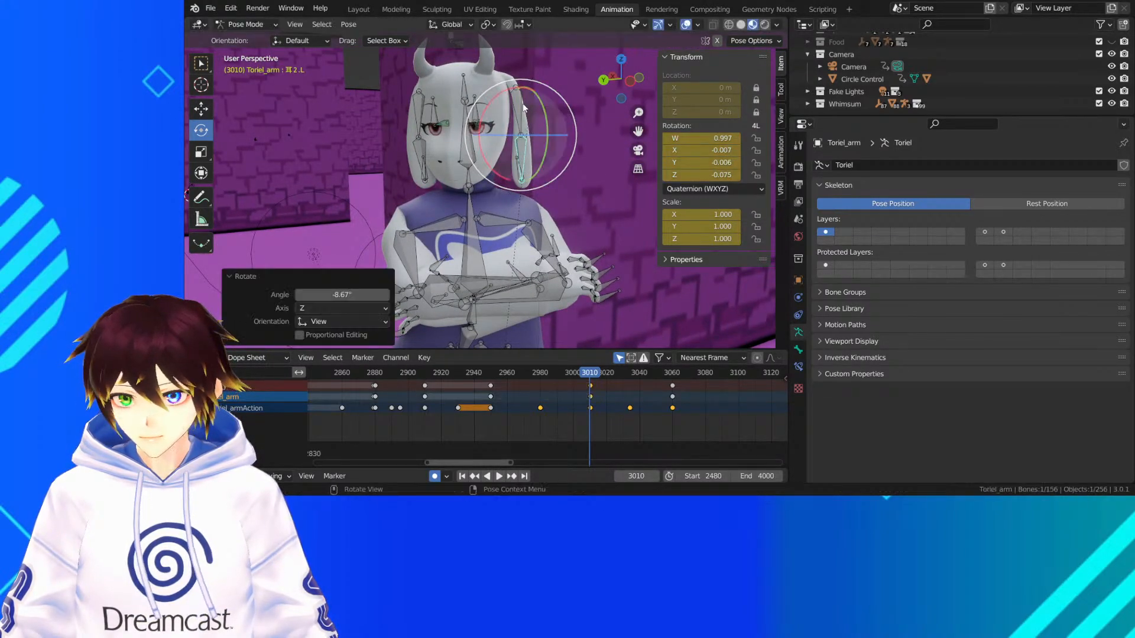
left_click(522, 103)
left_click_drag(571, 68, 579, 69)
Play from about frame 2937 to frame 3010 to examine the left ear's swing
left_click(469, 371)
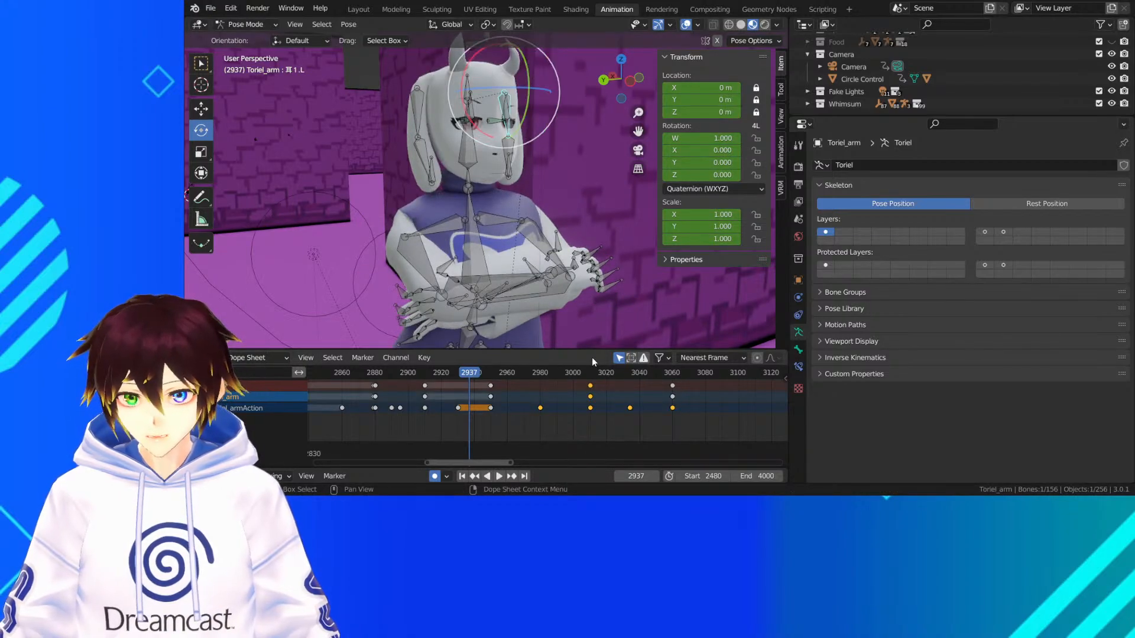
key("space")
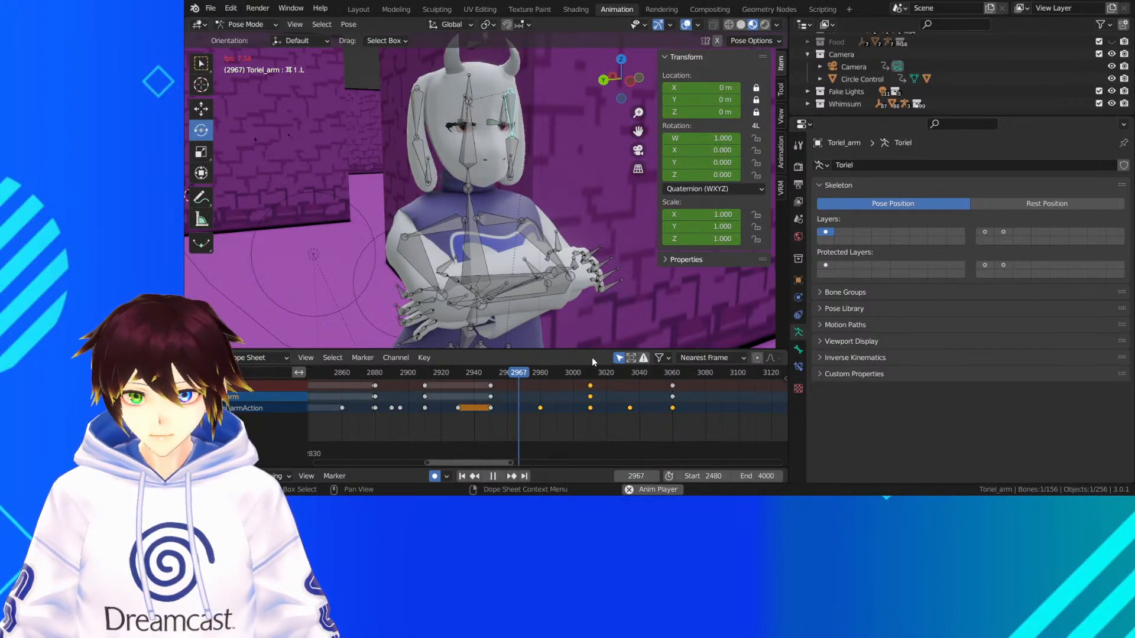
key("space")
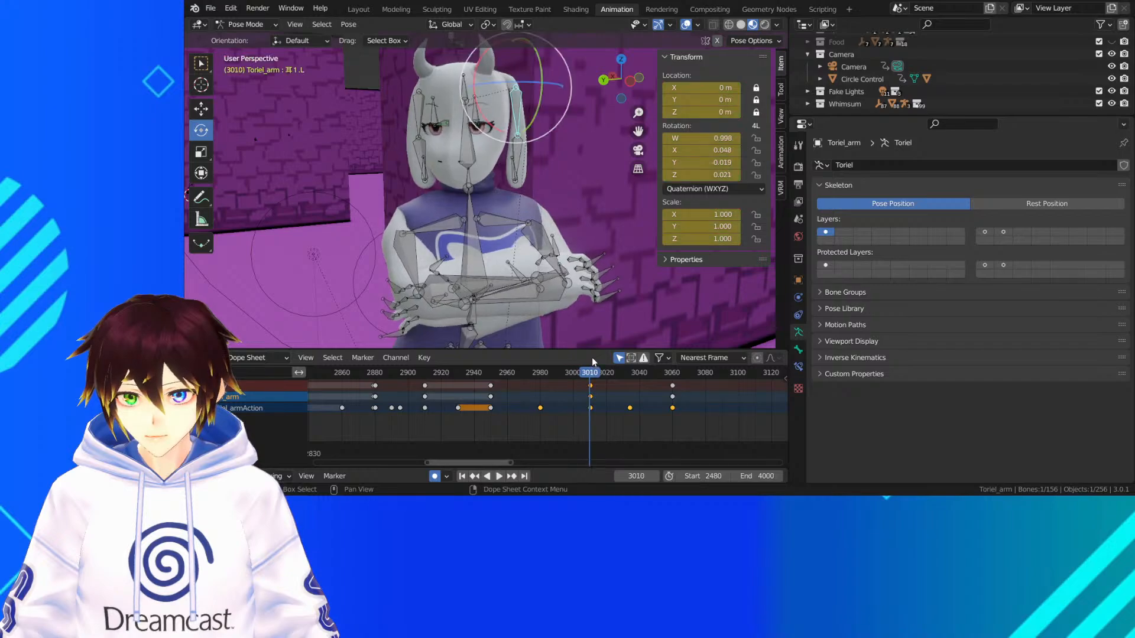
Rotate the lower bone of Toriel's left ear a further -8.57° or so at frame 3010 and replay the movement
left_click(520, 157)
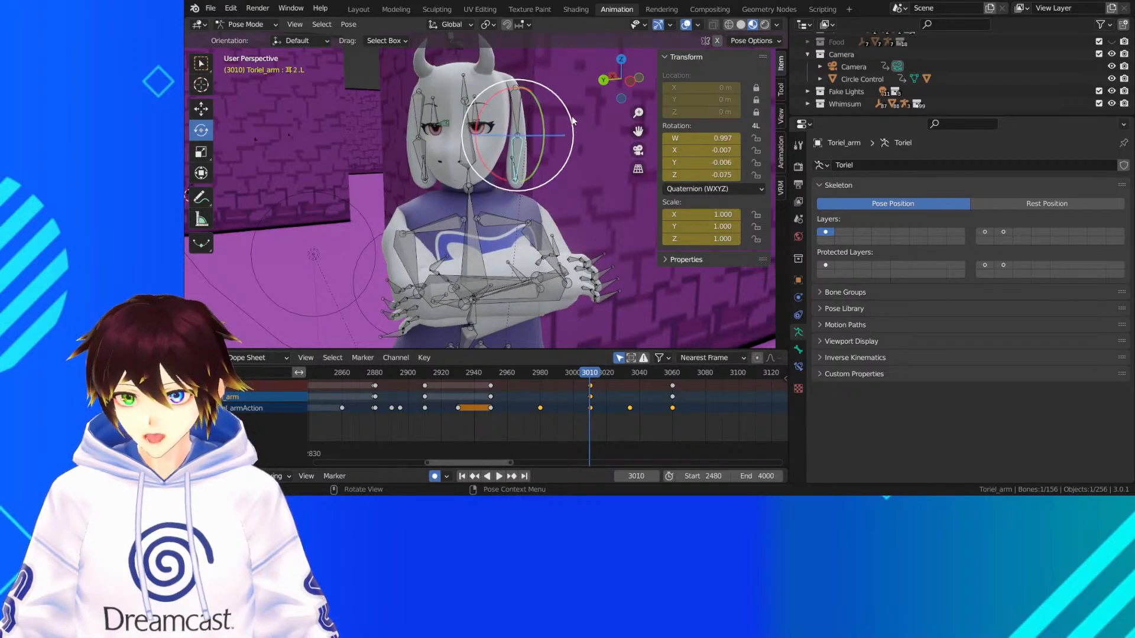
left_click_drag(572, 116, 565, 119)
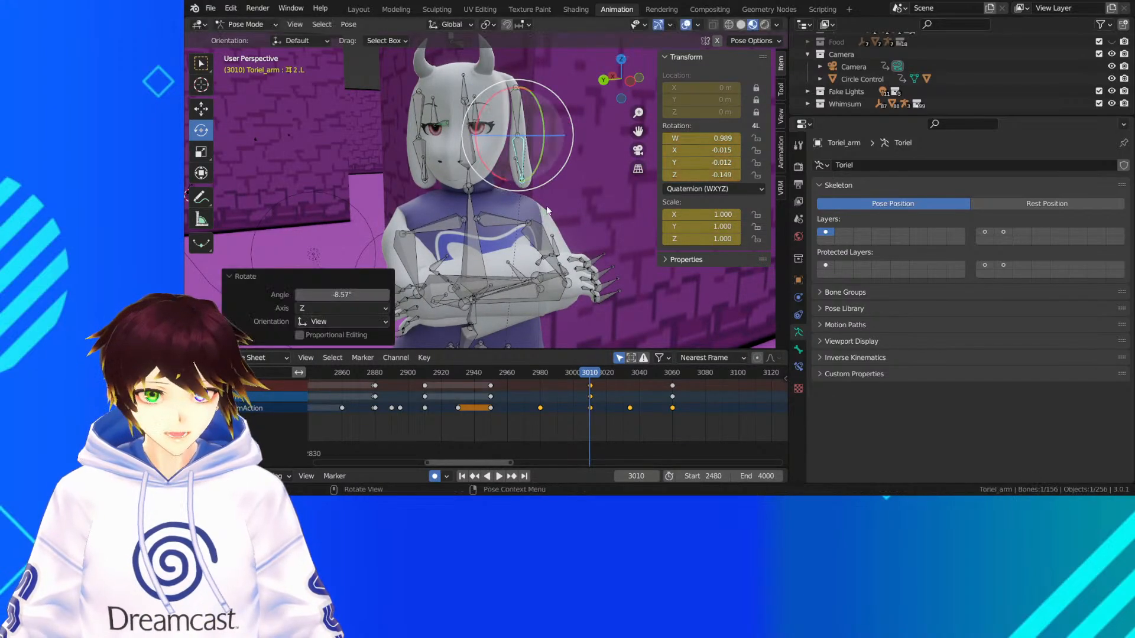
left_click(484, 373)
key("space")
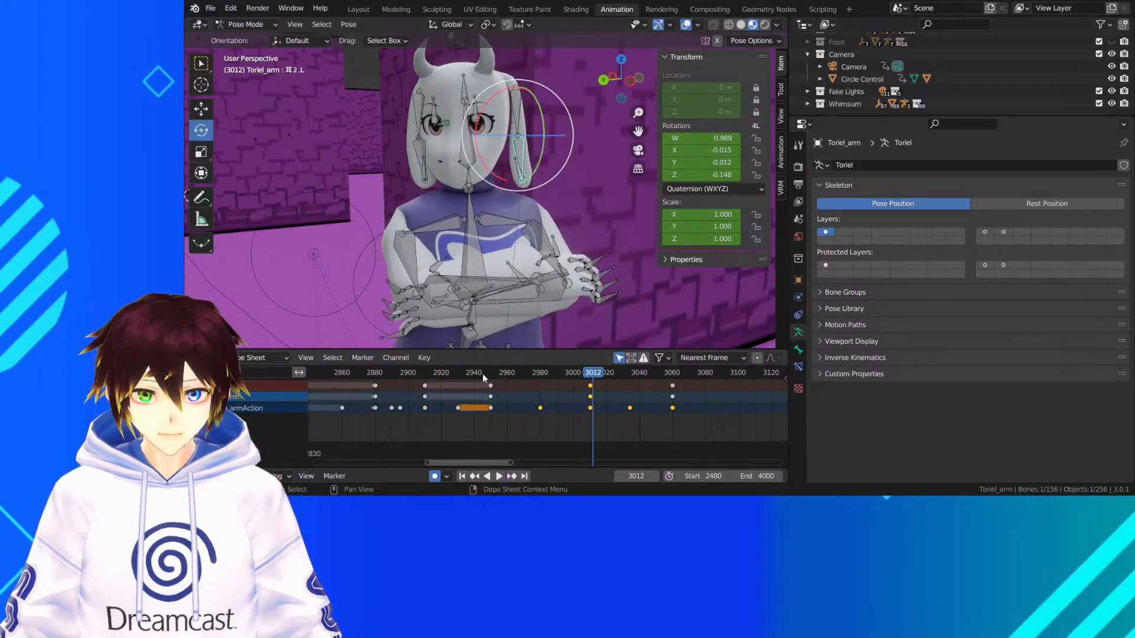
key("space")
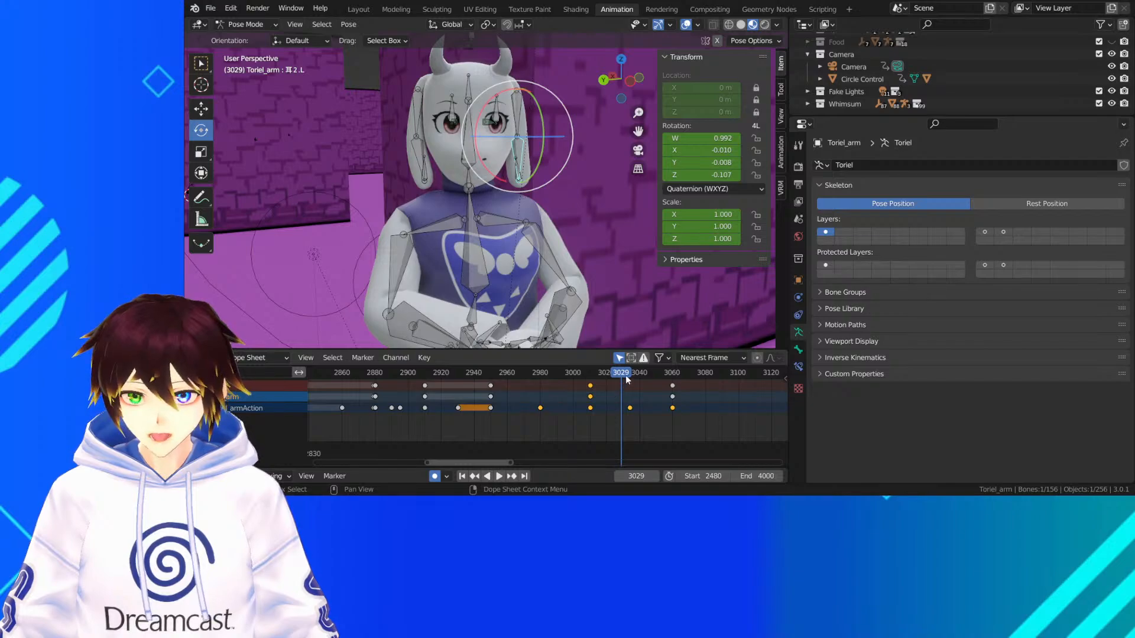
At frame 3034, trackball-rotate the upper bone of Toriel's left ear about -18.9° and 1.15°, and refine its angle from the front
left_click(629, 375)
middle_click_drag(473, 207, 543, 95)
key("r")
key("r")
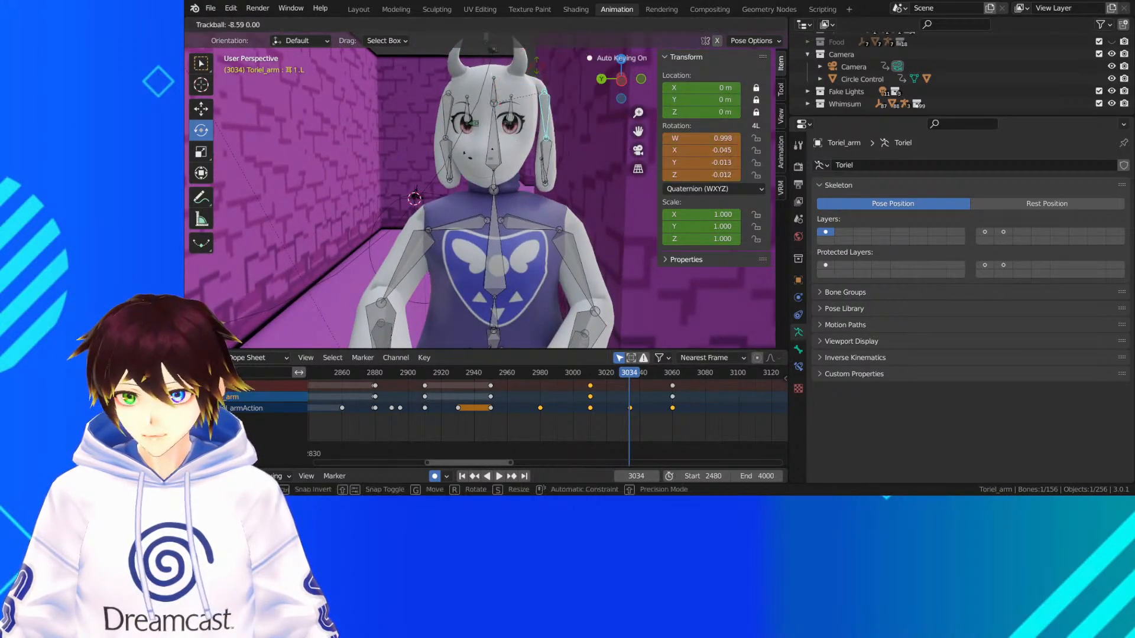
left_click(593, 82)
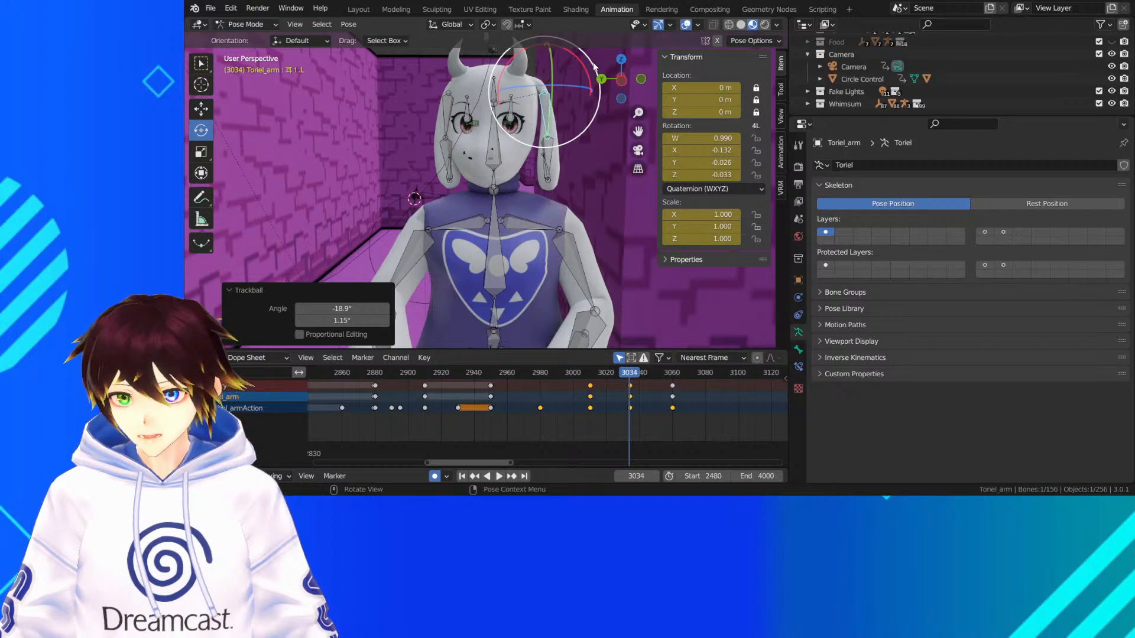
key("r")
left_click(596, 68)
middle_click_drag(582, 89, 556, 112)
key("r")
key("r")
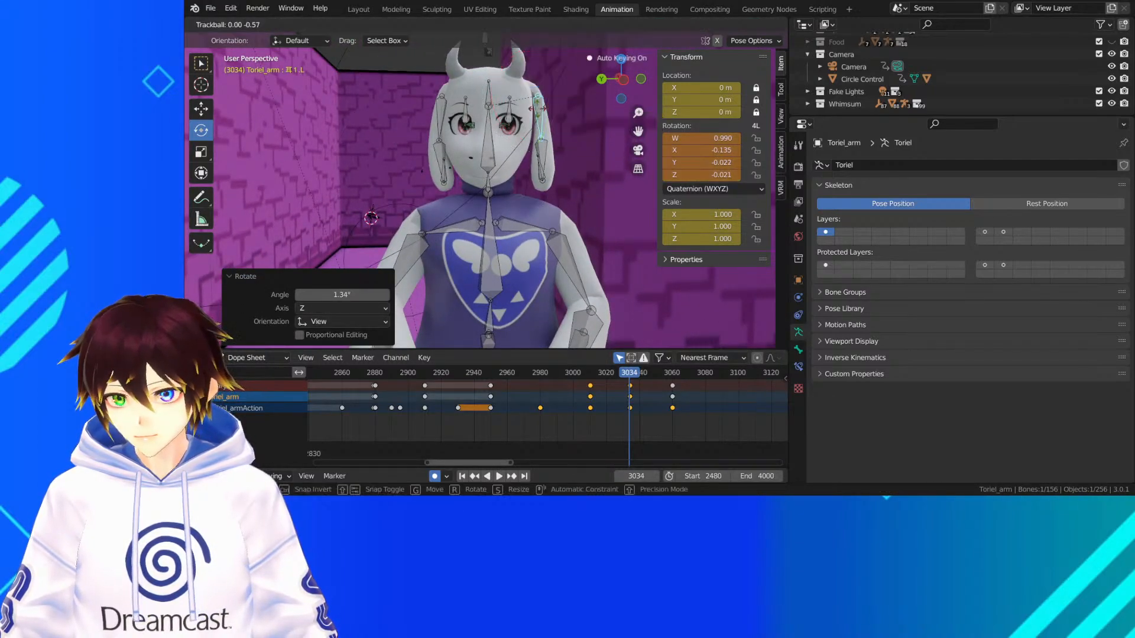
left_click(543, 155)
Hide the viewport overlays and trackball-rotate the lower bone of Toriel's left ear at frame 3034, finishing with about -0.573° and -9.74°
left_click(539, 150)
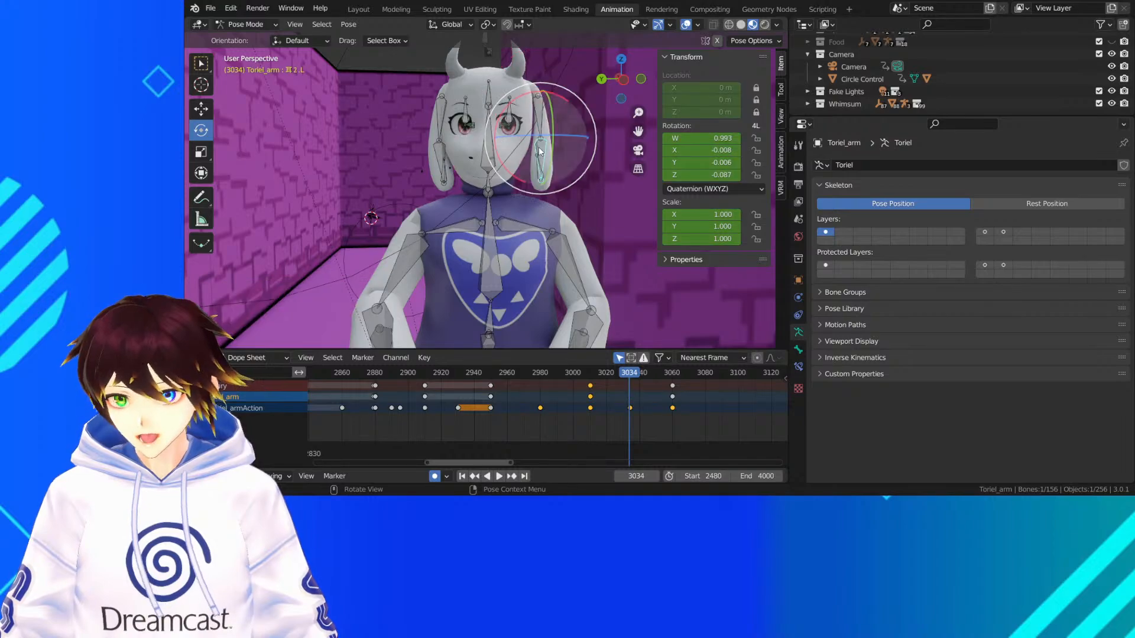
key("r")
key("r")
left_click(538, 135)
middle_click_drag(538, 136, 514, 132)
left_click(687, 25)
key("r")
key("r")
left_click(562, 146)
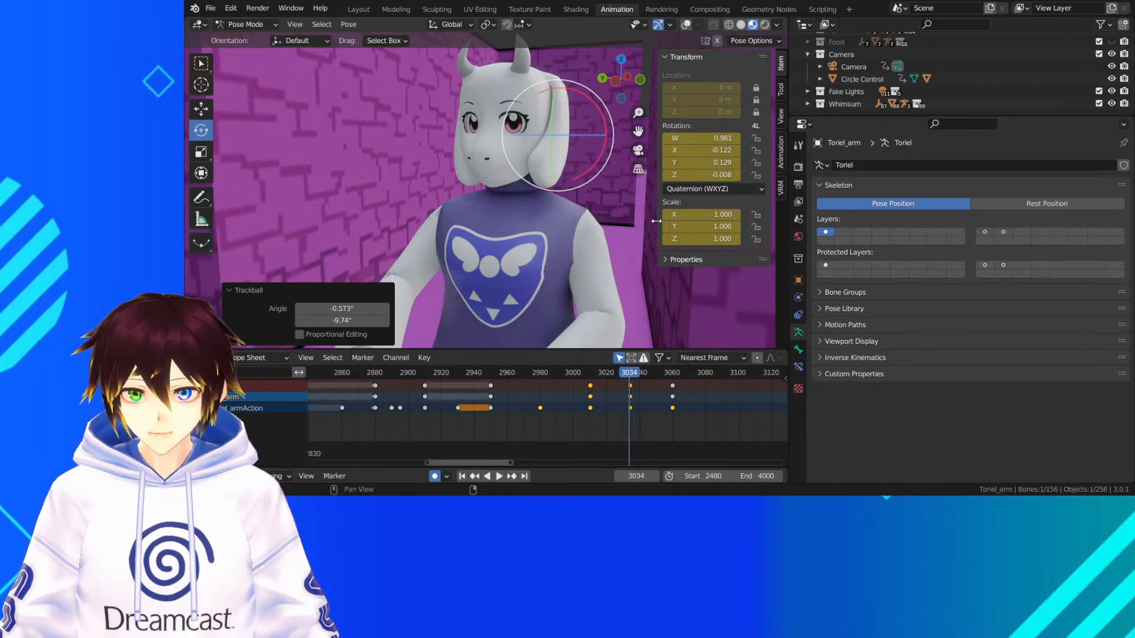
Replay the head turn from about frame 3003 to frame 3071 from the front and side to examine the left ear's motion
left_click(577, 374)
key("space")
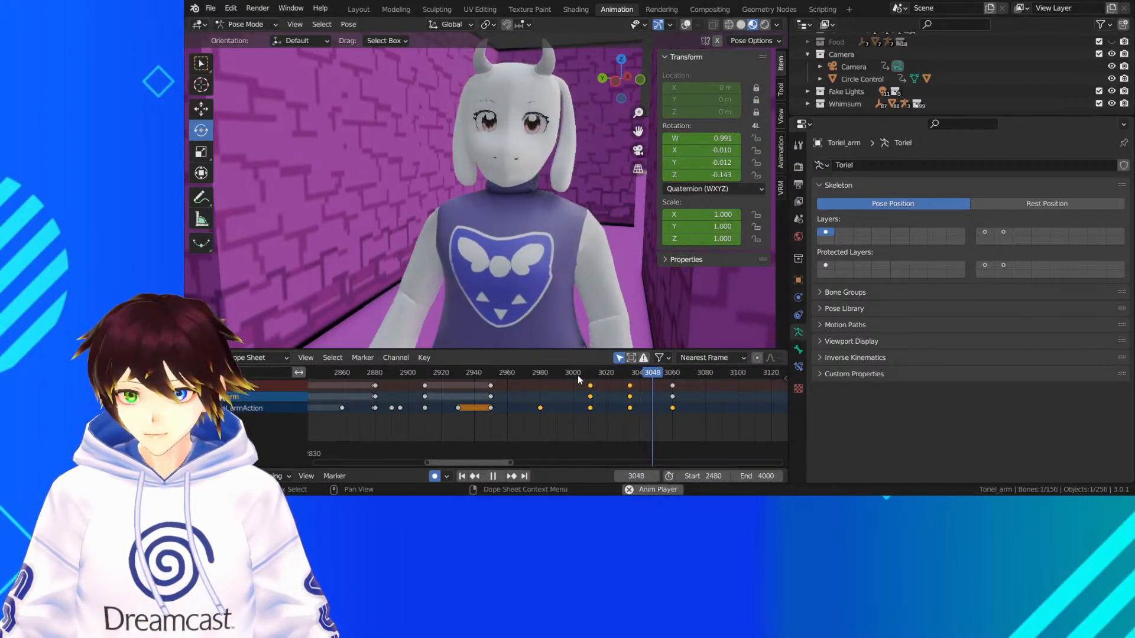
key("space")
middle_click_drag(556, 219, 426, 216)
left_click(594, 375)
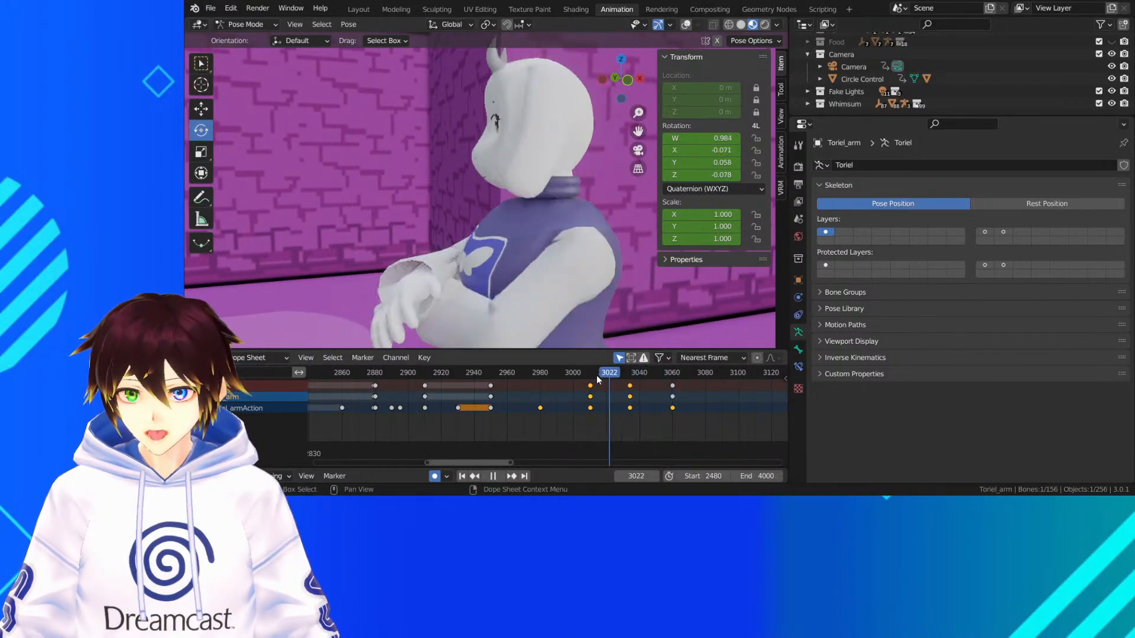
key("space")
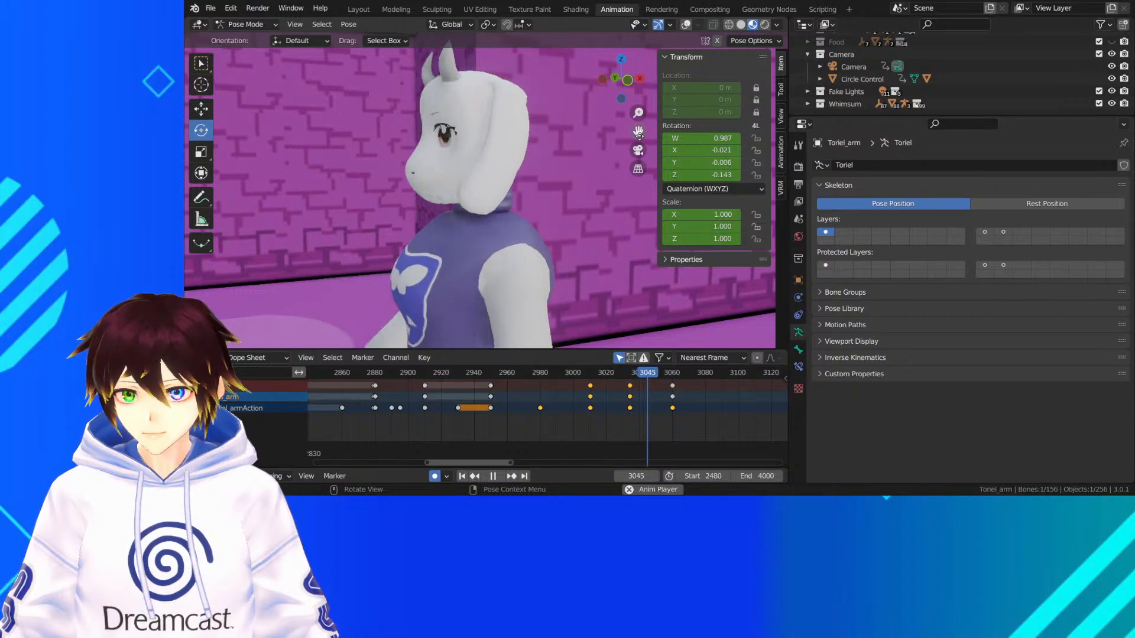
key("space")
key("space")
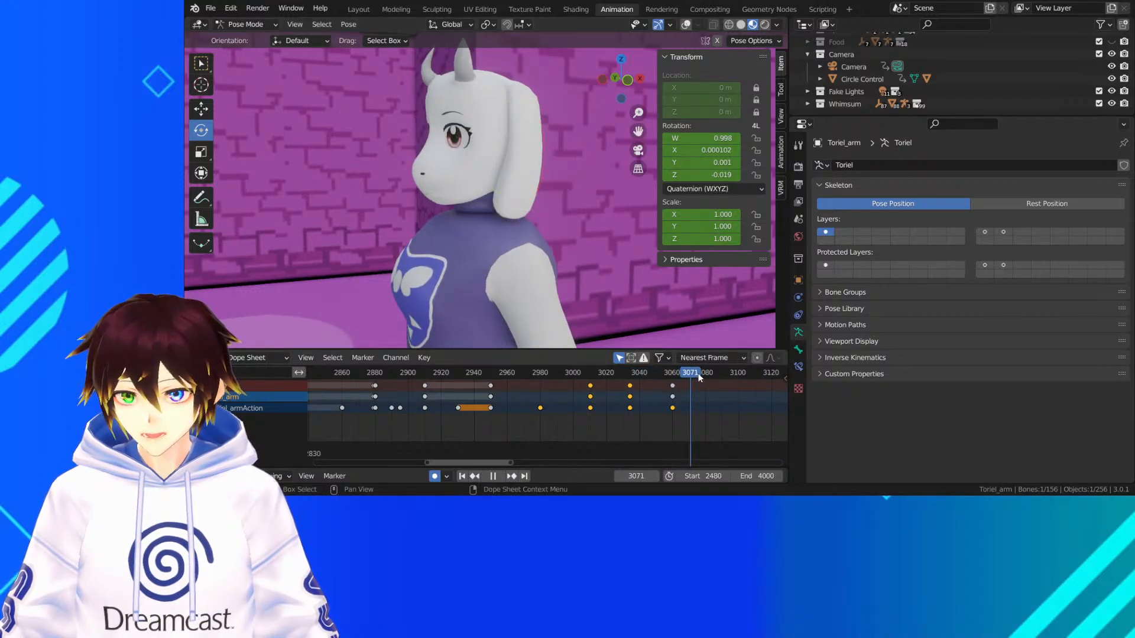
key("Escape")
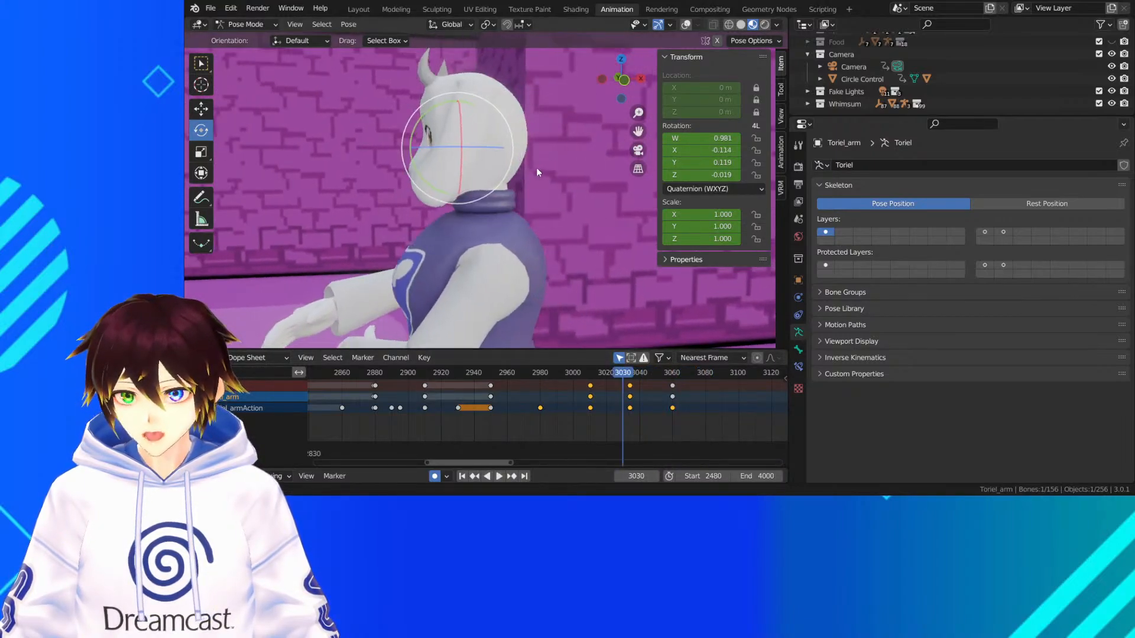
Show the overlays again and trackball-rotate the upper bone of Toriel's left ear about 19.5° at frame 3081
left_click(686, 25)
left_click(709, 374)
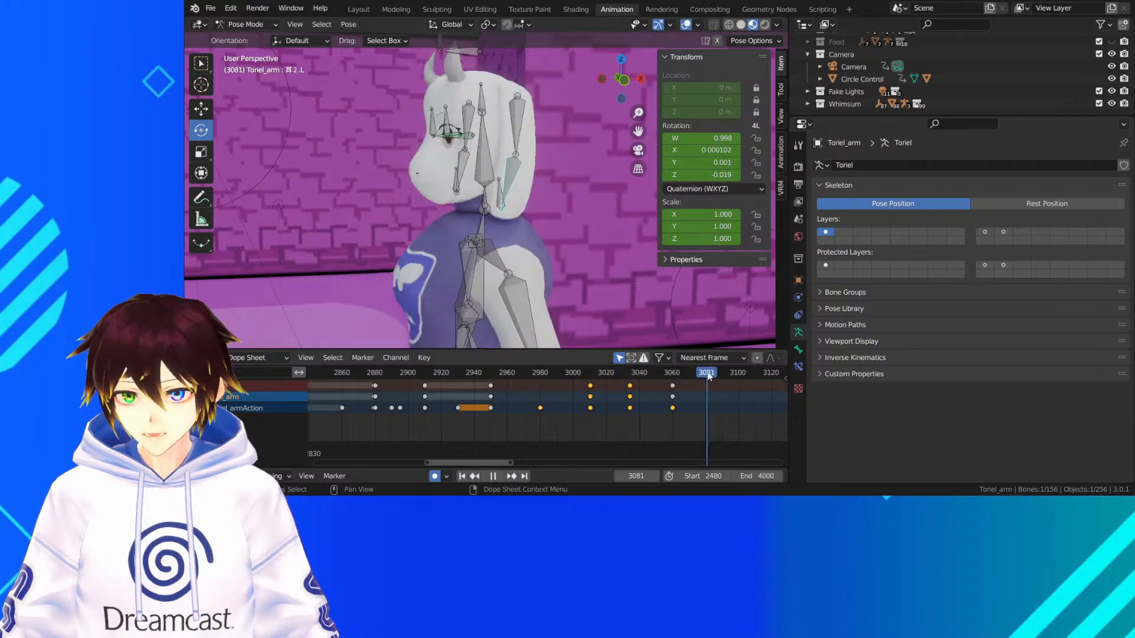
middle_click_drag(615, 189, 595, 145)
left_click(537, 123)
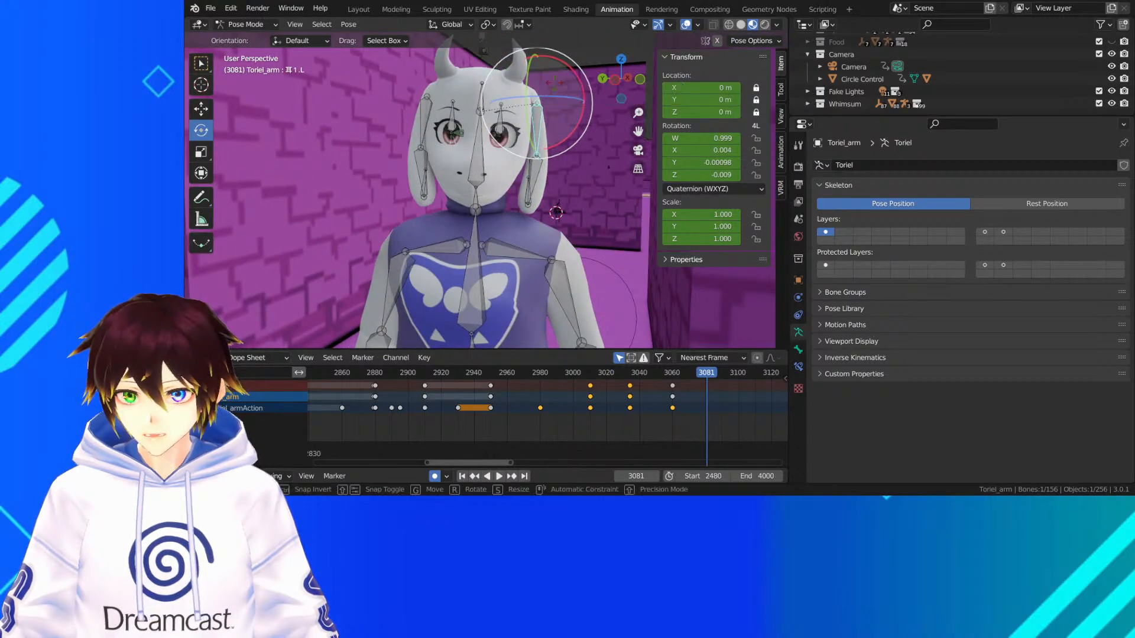
left_click_drag(556, 79, 552, 127)
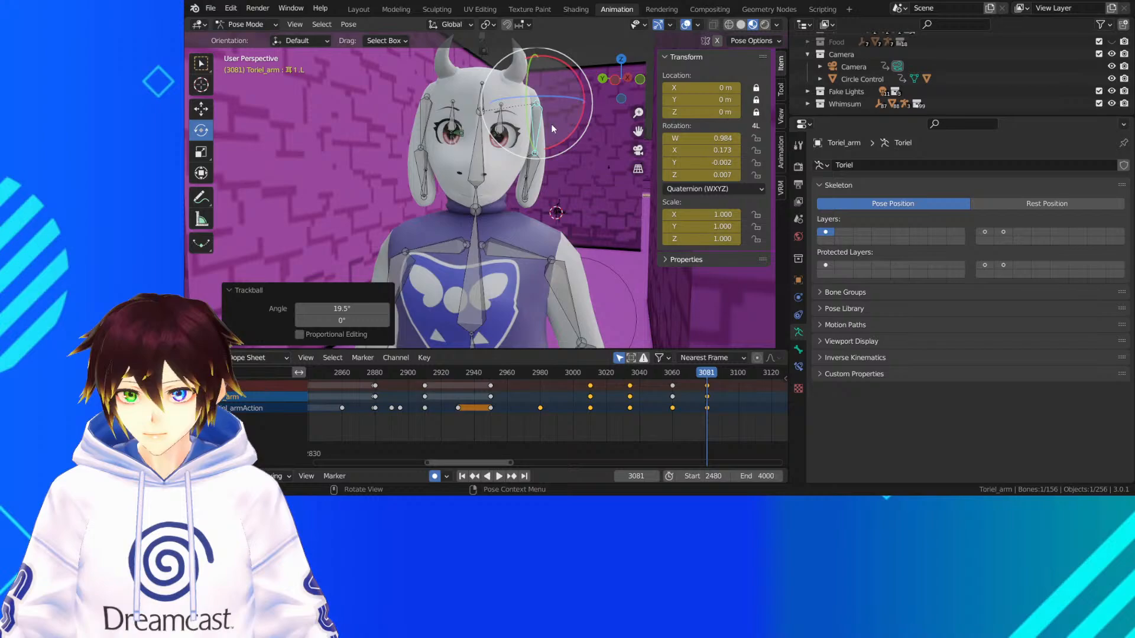
Trackball-rotate the lower bone of Toriel's left ear at frame 3081, finishing with about 13.2° and -2.29°
left_click(528, 167)
middle_click_drag(527, 167, 576, 129)
left_click_drag(580, 130, 572, 130)
mouse_move(572, 129)
middle_mouse_down()
mouse_move(553, 142)
mouse_move(568, 139)
middle_mouse_up()
left_click_drag(557, 140, 578, 133)
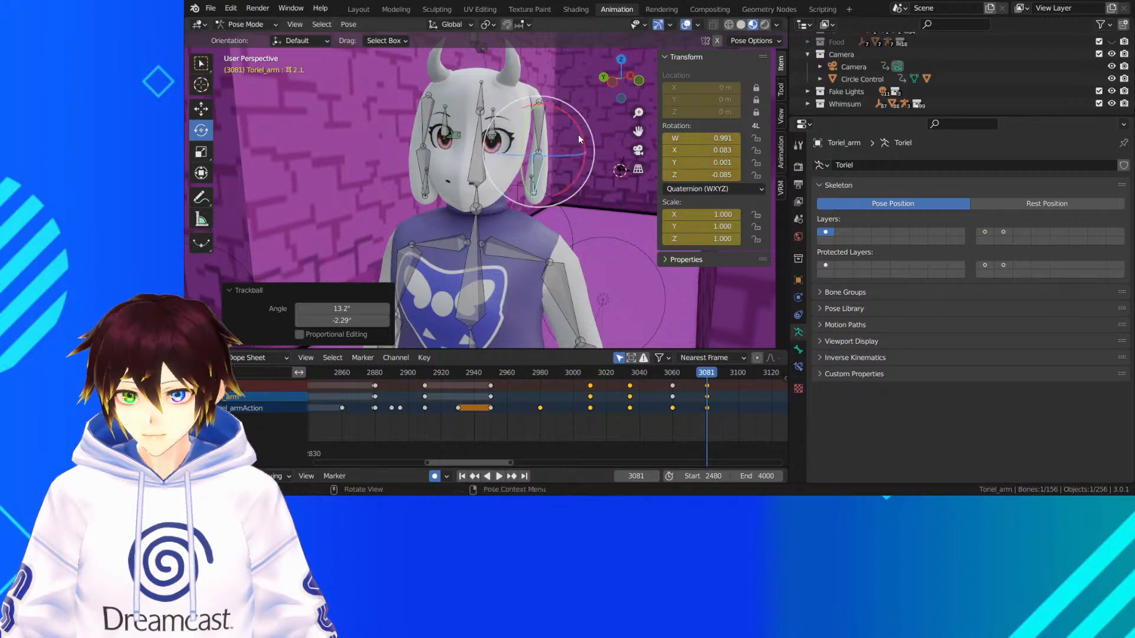
Select both bones of Toriel's left ear and play from about frame 3010 past frame 3100 to examine the swing
mouse_move(578, 134)
middle_mouse_down()
mouse_move(472, 140)
mouse_move(566, 142)
middle_mouse_up()
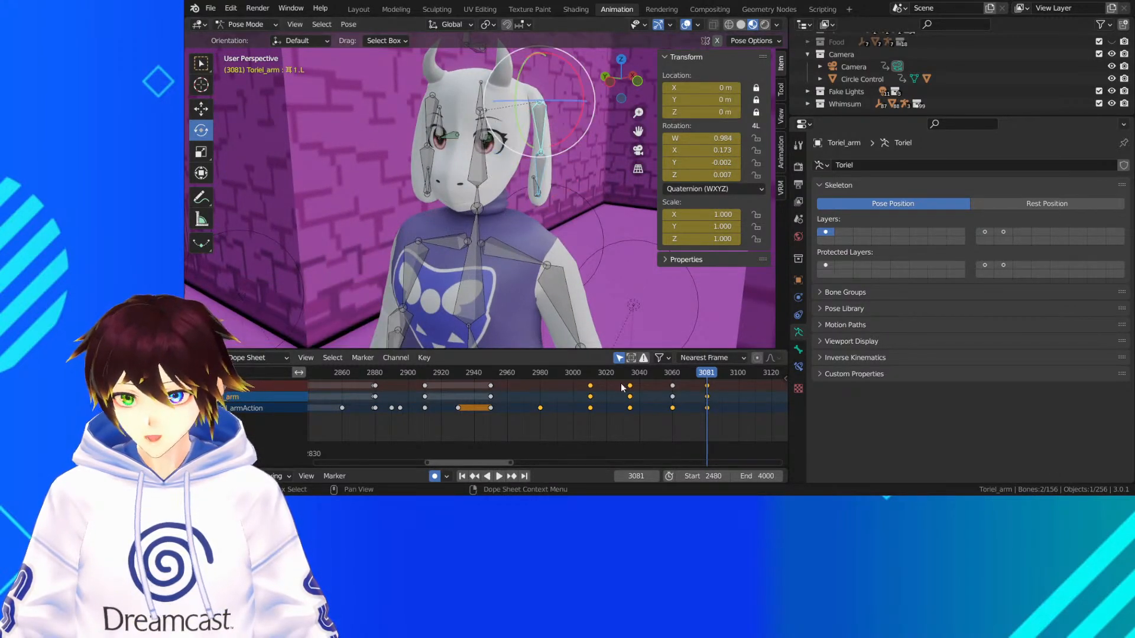
middle_click_drag(729, 391, 559, 395)
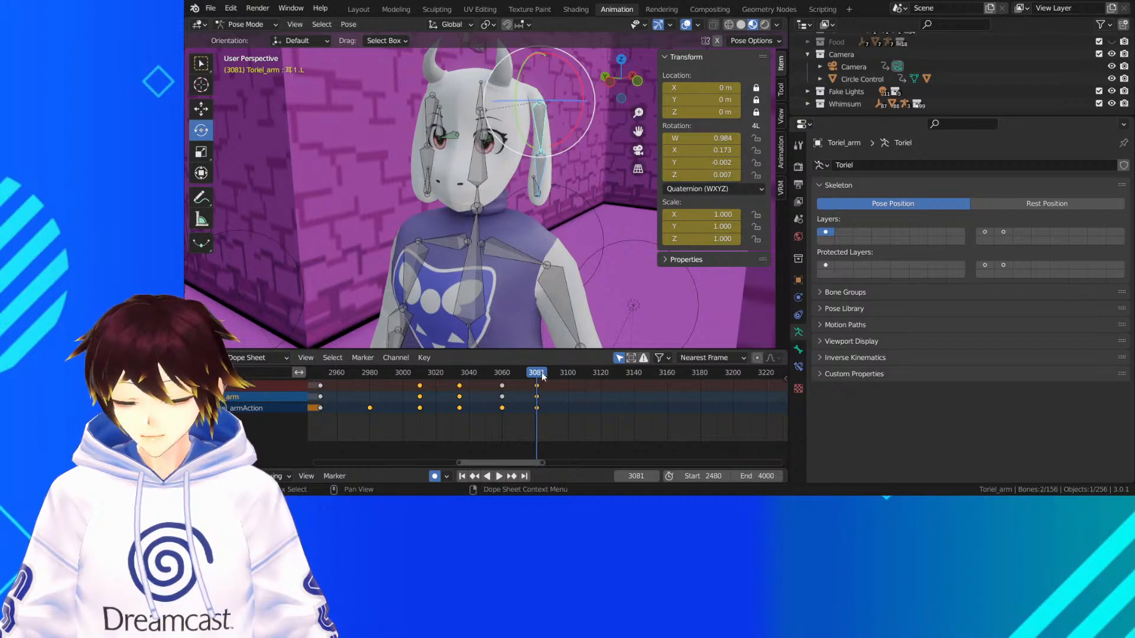
left_click(418, 373)
key("space")
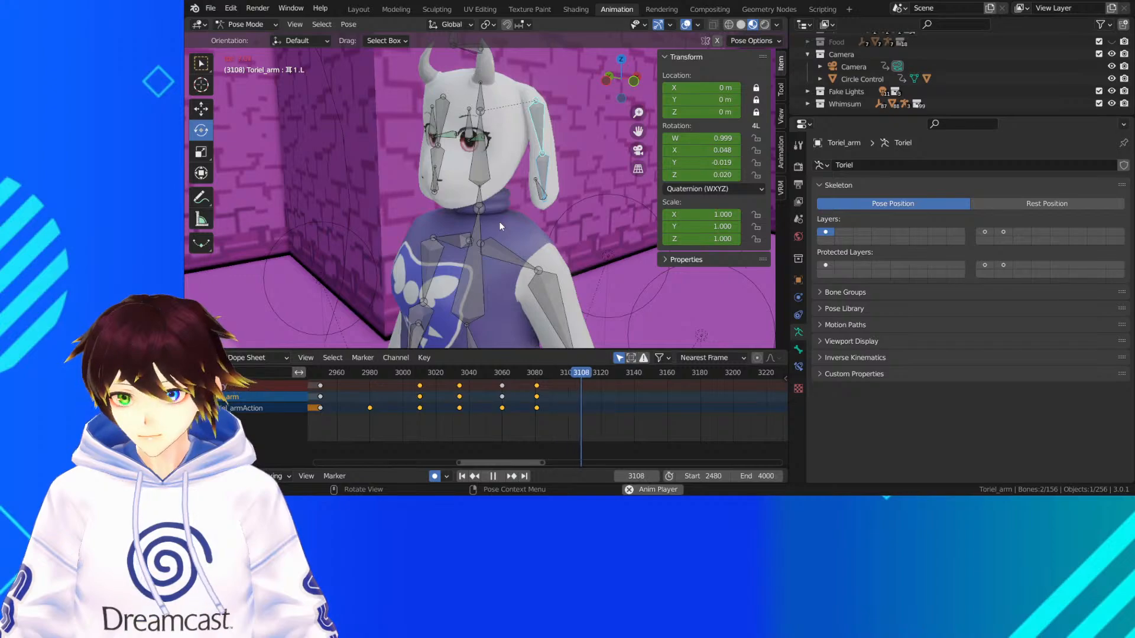
key("space")
Duplicate the left ear bones' keyframes from frame 2950 to frame 3120
left_click_drag(604, 377, 324, 409)
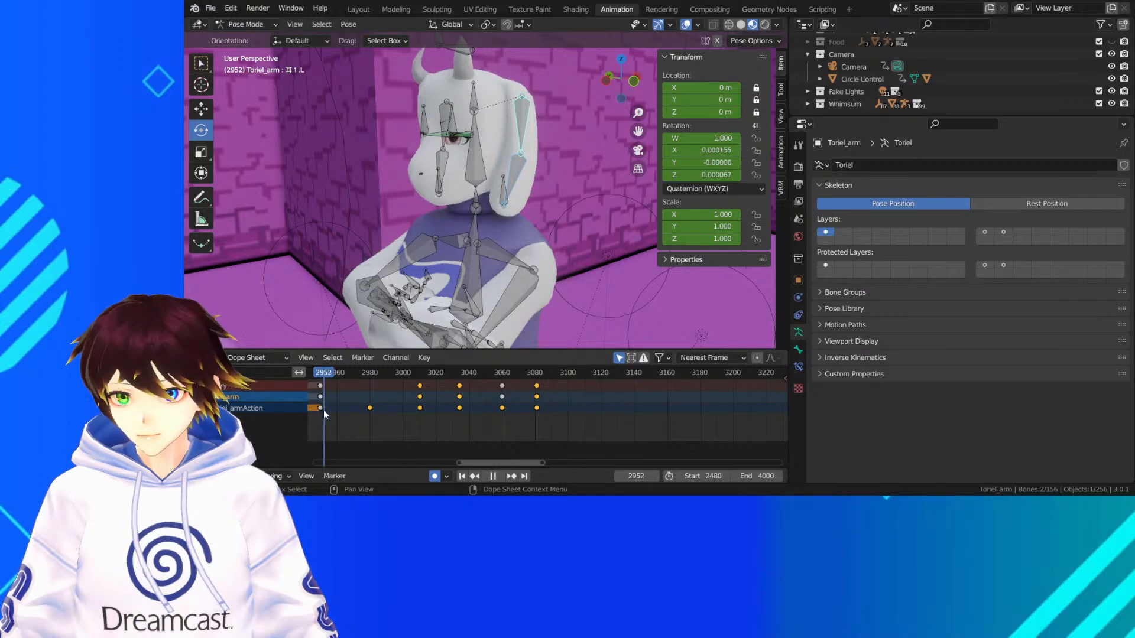
right_click(321, 396)
left_click(320, 396)
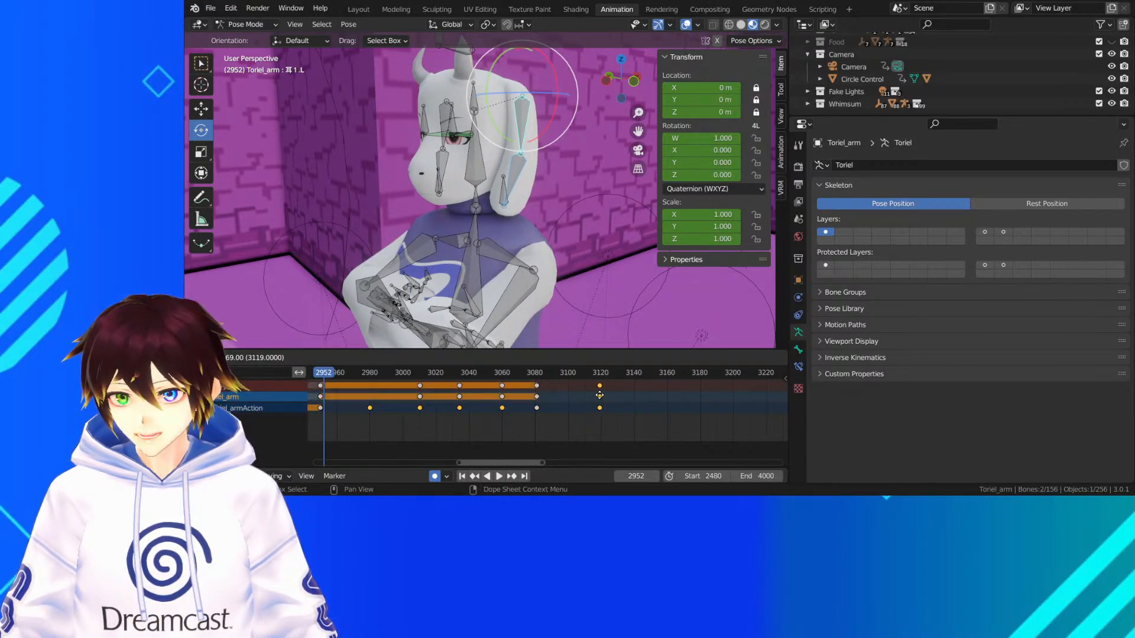
left_click(602, 399)
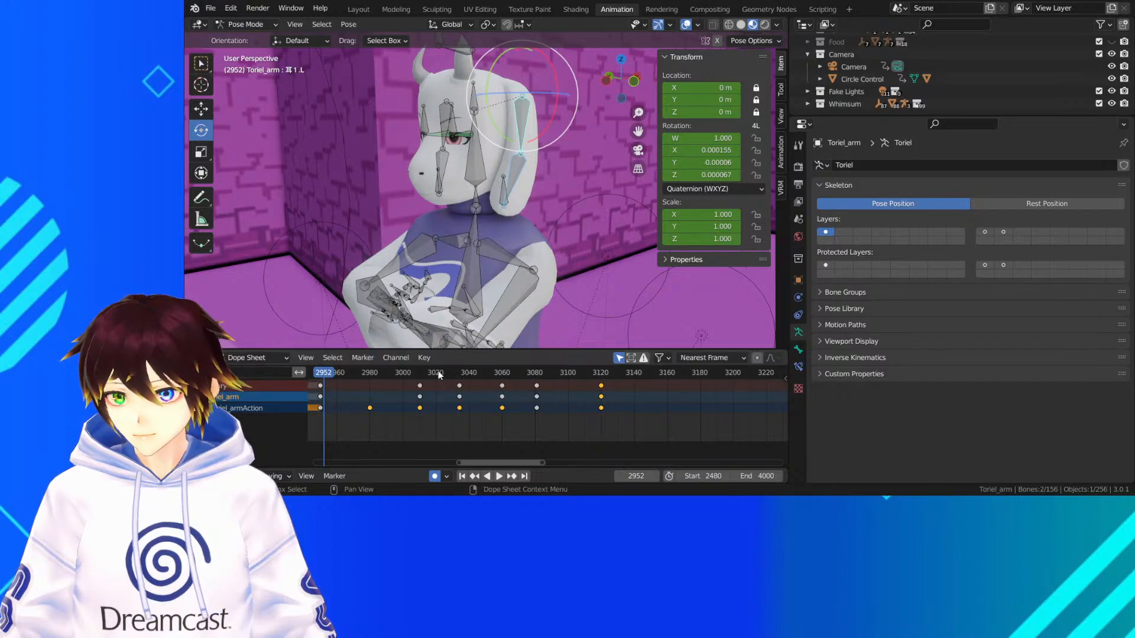
Replay from frame 2985 to about frame 3117 with the viewport overlays hidden, and save the file
left_click(379, 370)
left_click(686, 25)
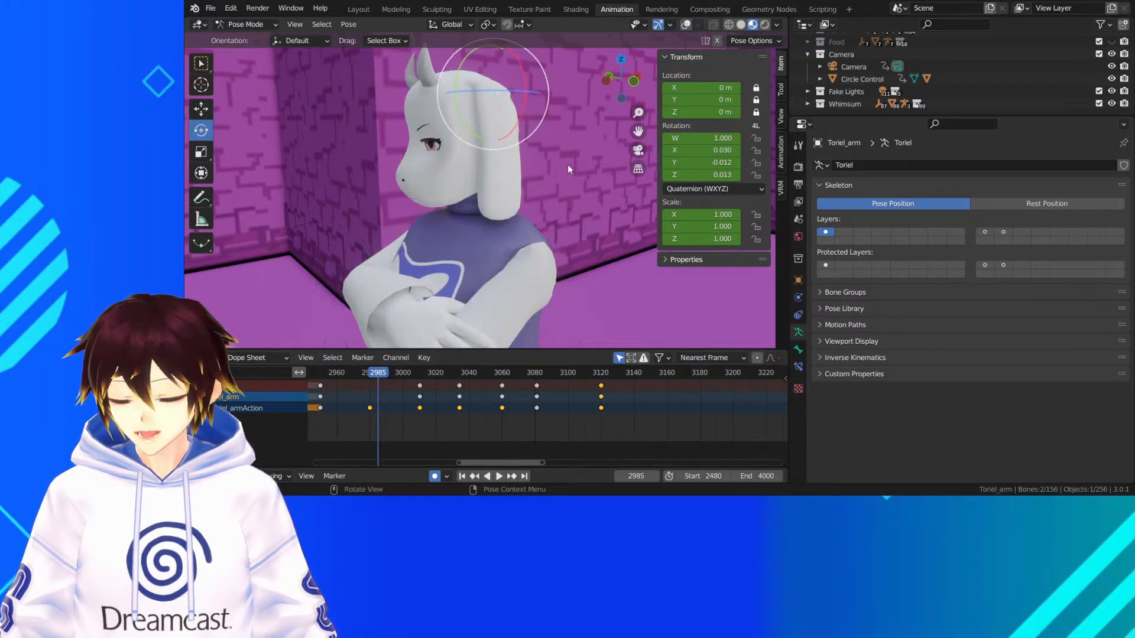
key("space")
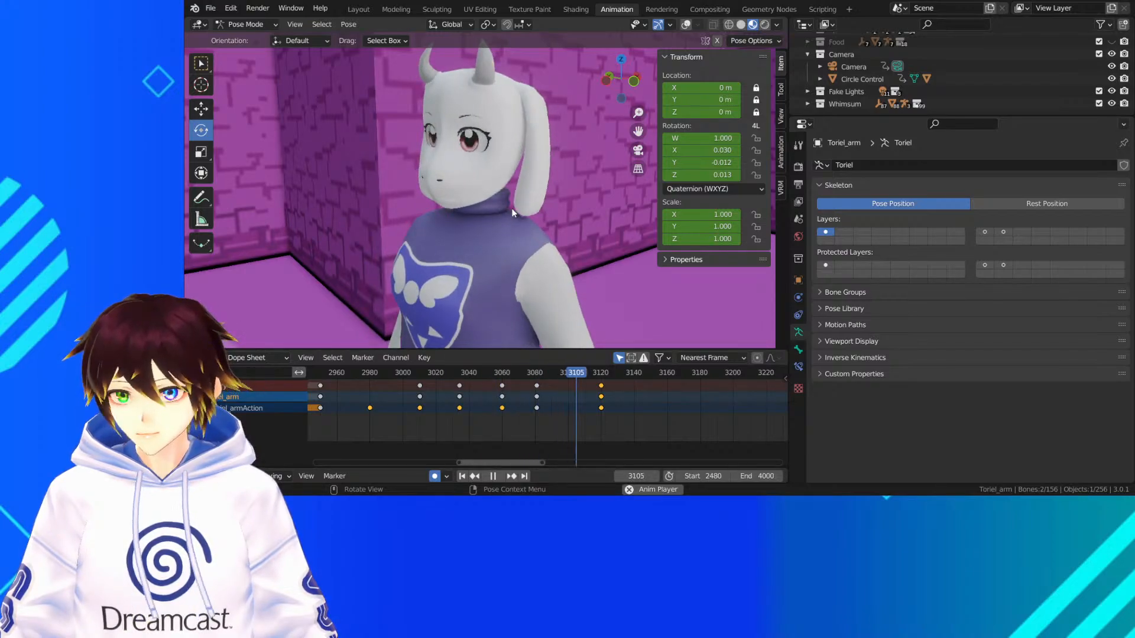
key("space")
key("shift+alt+z")
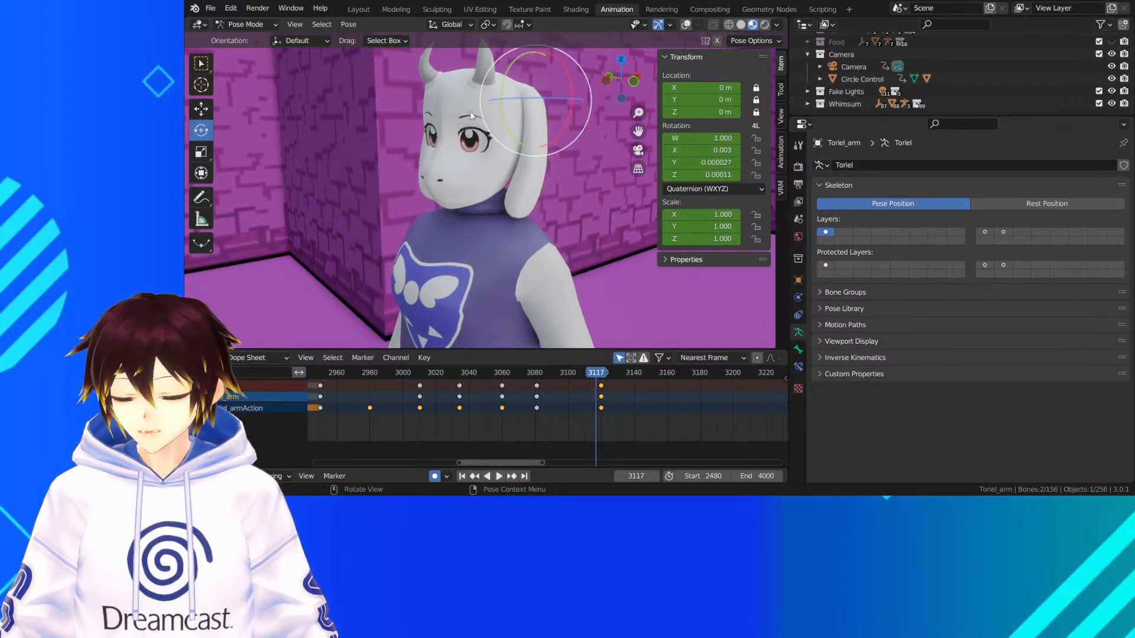
middle_click_drag(513, 213, 508, 109)
key("ctrl+s")
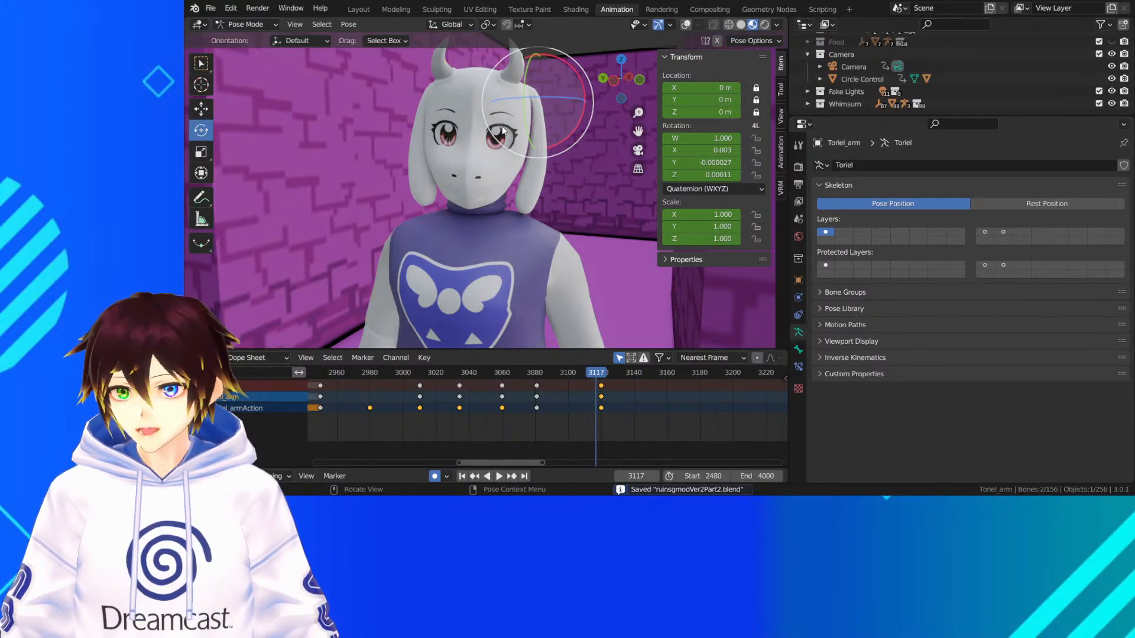
Restore the viewport overlays and play Toriel's head turn past frame 3037 with the upper bone of her right ear selected
middle_click_drag(485, 156, 567, 146)
left_click_drag(638, 132, 670, 147)
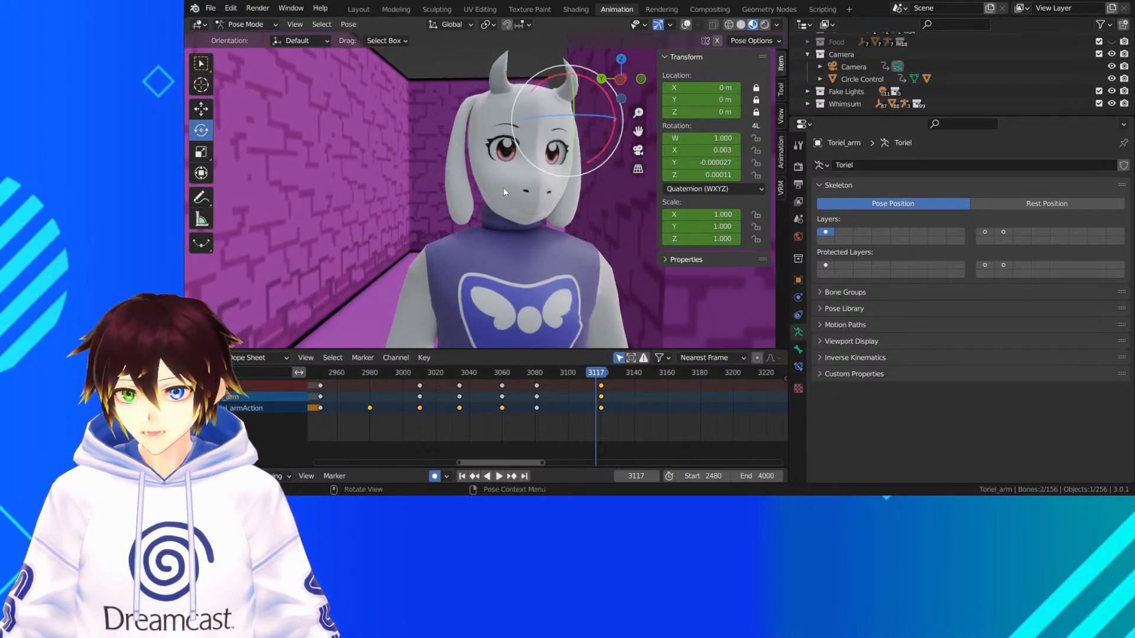
middle_click_drag(591, 118, 621, 116)
left_click(686, 24)
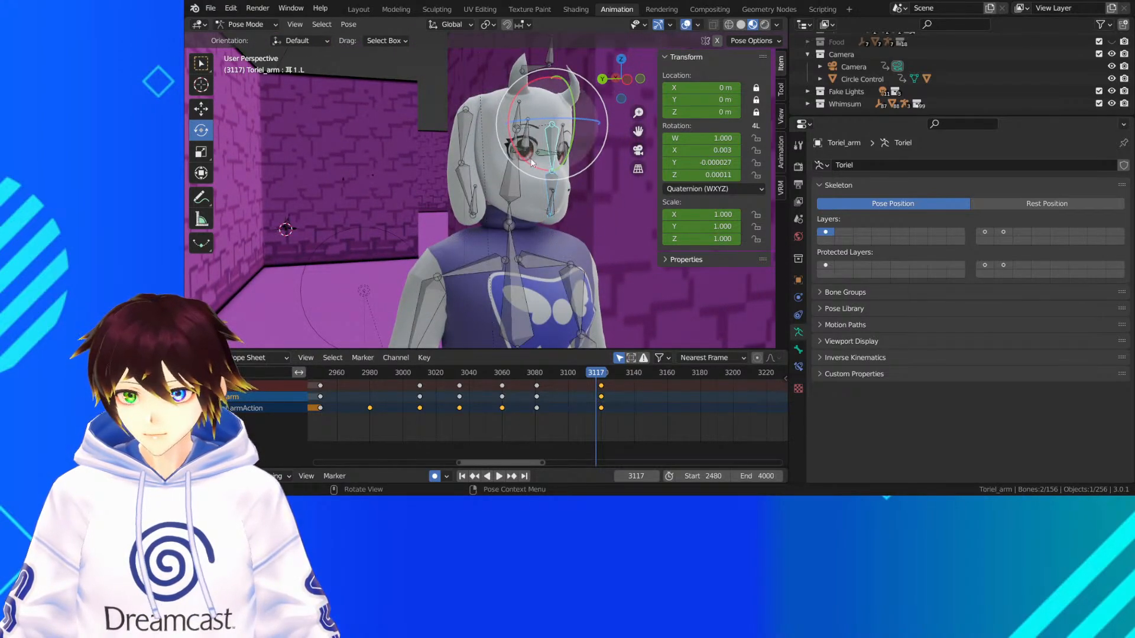
left_click(464, 137)
left_click_drag(412, 372, 432, 371)
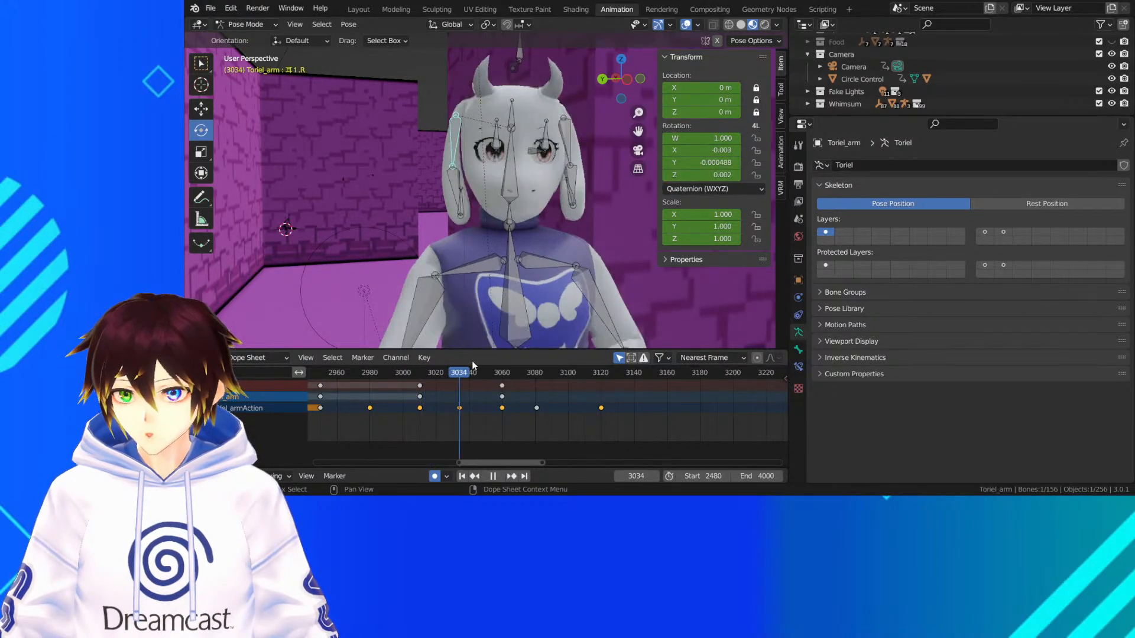
left_click(424, 372)
Move the frame 3060 keyframes of the upper and lower bones of Toriel's right ear to frame 3081
left_click_drag(426, 372, 536, 392)
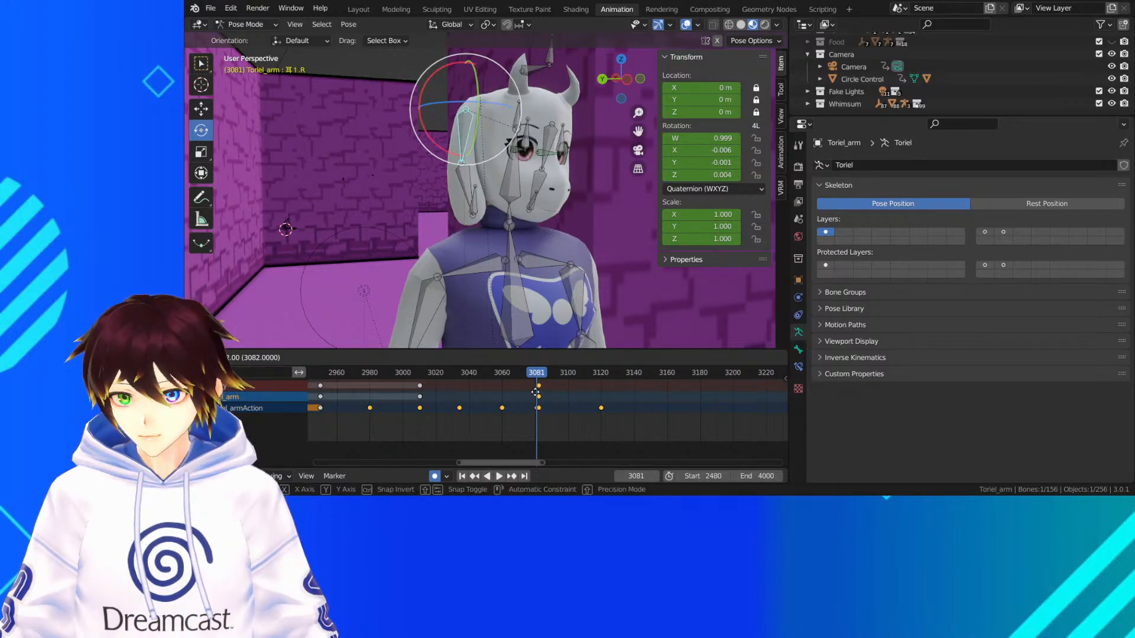
right_click(536, 393)
left_click(463, 169)
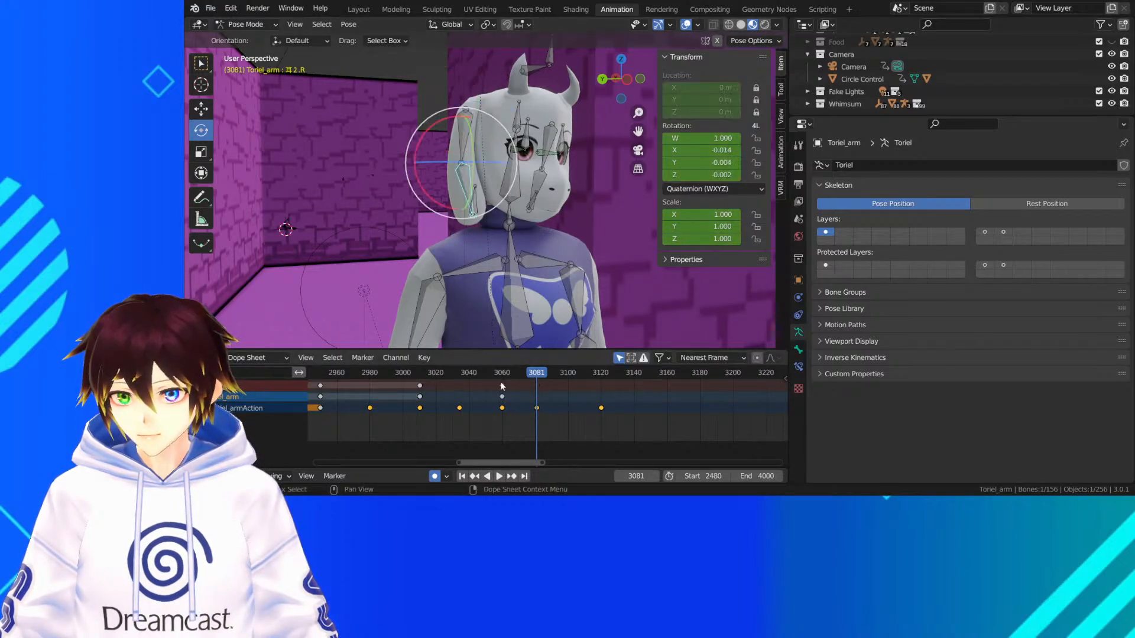
left_click_drag(505, 397, 536, 397)
Play from about frame 3020 to frame 3045 to check the right ear's timing, and save the file
left_click(435, 371)
key("space")
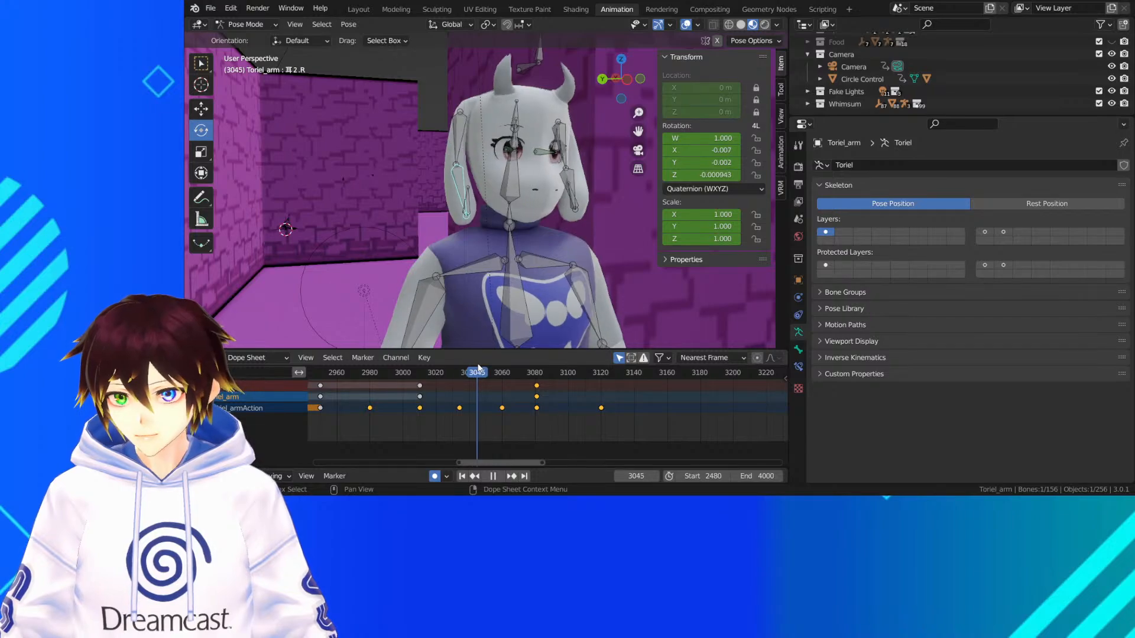
key("space")
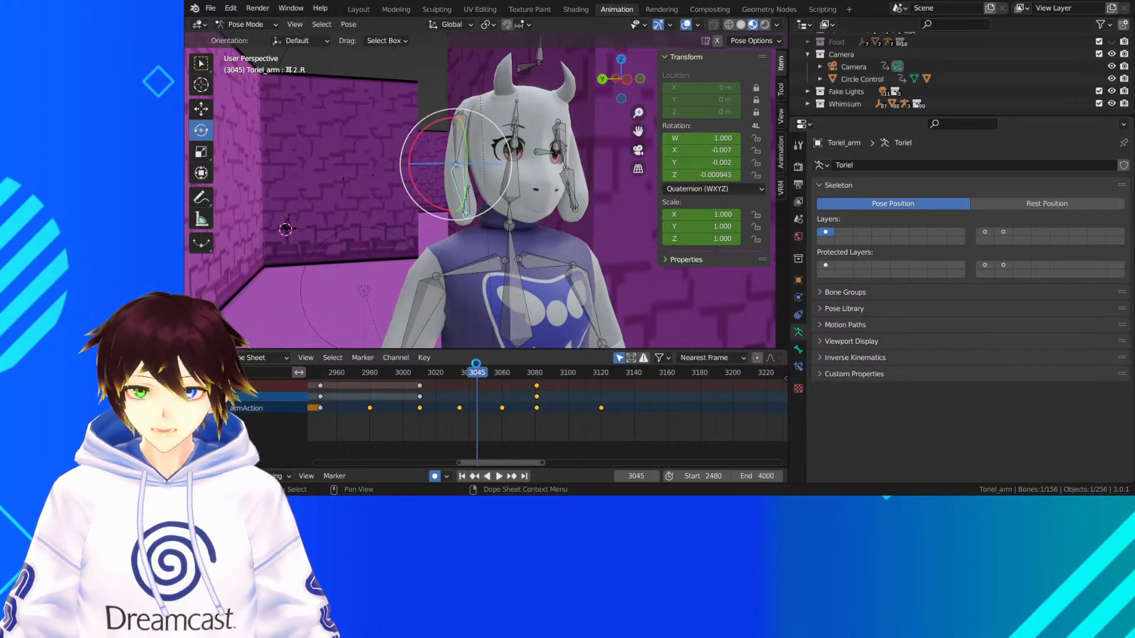
key("ctrl+s")
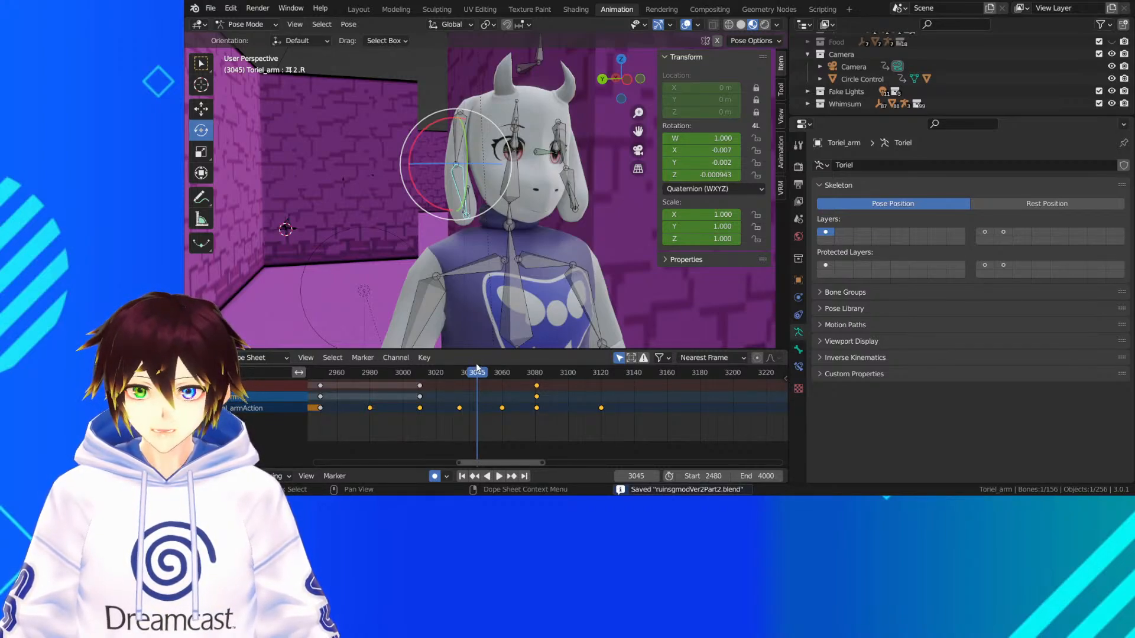
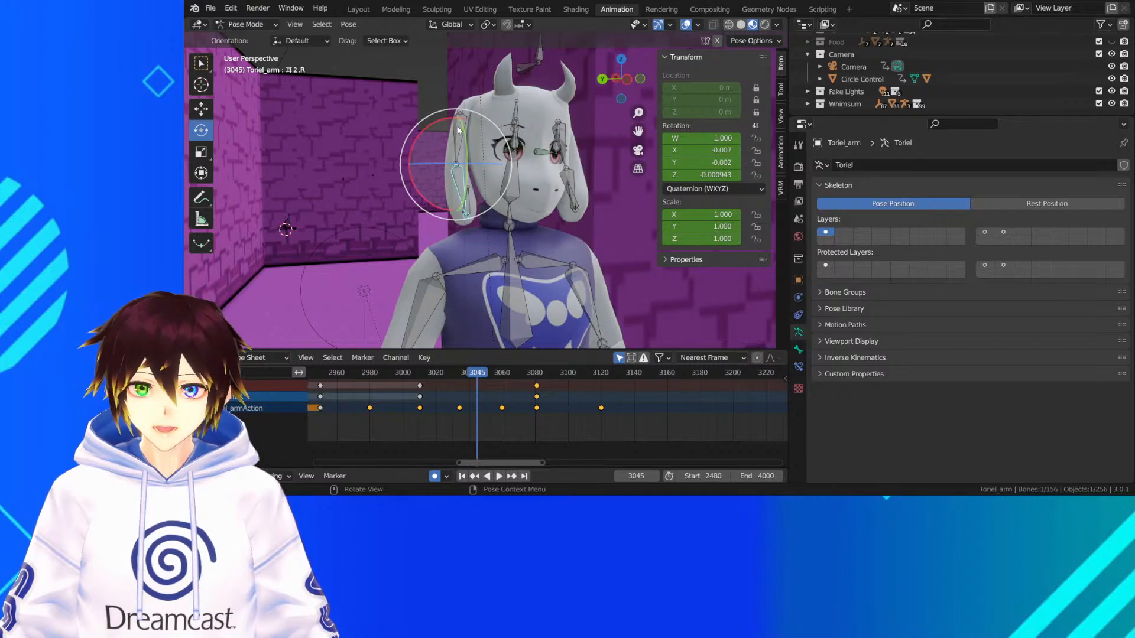
At frame 3045, rotate the upper bone of Toriel's right ear by -9.74° and 2.86° with a Trackball rotation
left_click(453, 186)
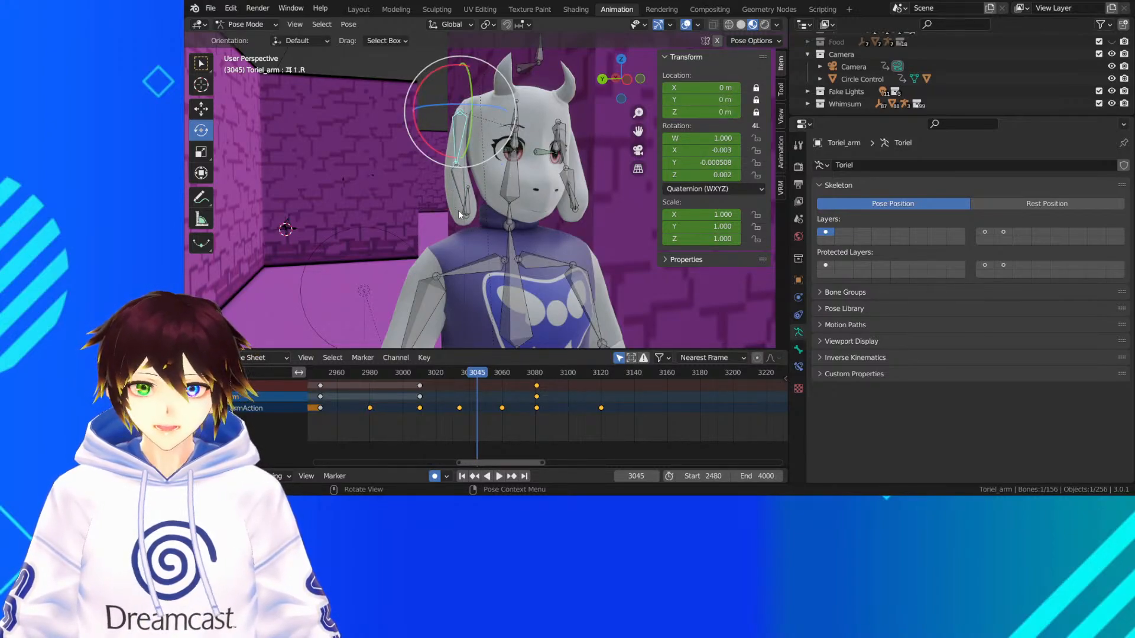
left_click_drag(476, 372, 448, 372)
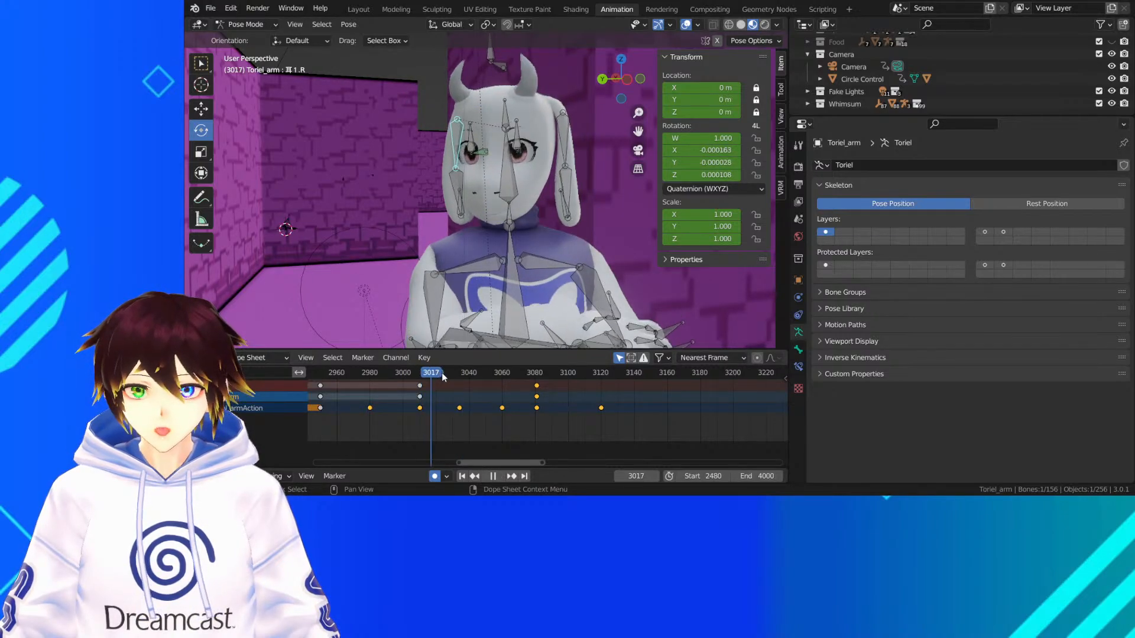
key("Escape")
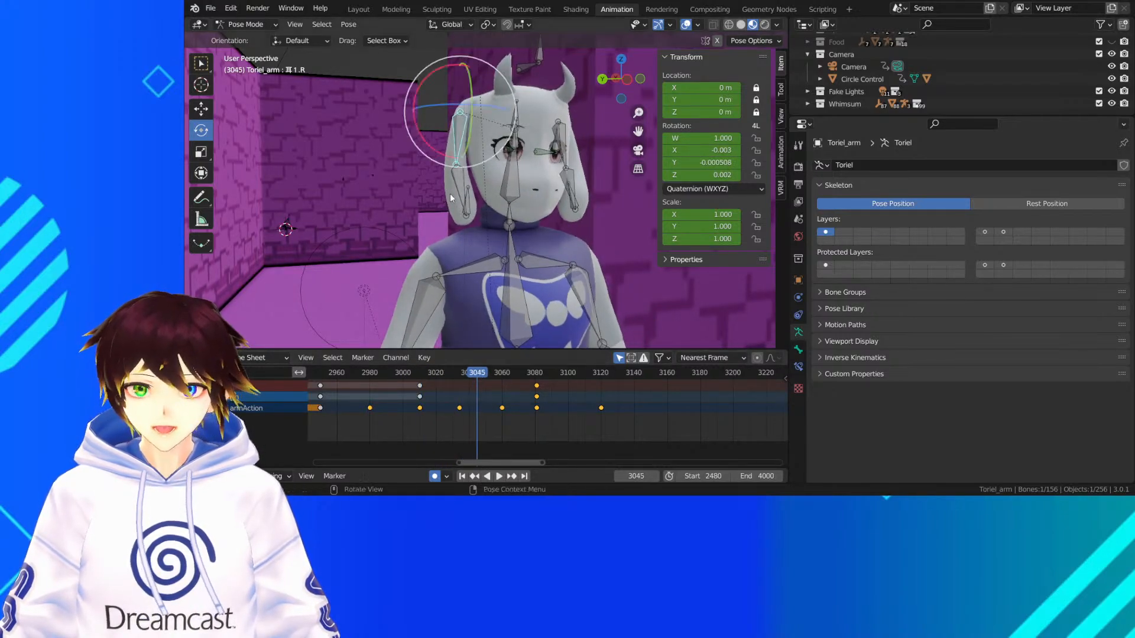
middle_click_drag(449, 193, 503, 122)
left_click_drag(503, 122, 506, 105)
middle_click_drag(527, 116, 515, 117)
left_click_drag(515, 117, 516, 118)
mouse_move(498, 176)
middle_mouse_down()
mouse_move(380, 178)
mouse_move(483, 173)
middle_mouse_up()
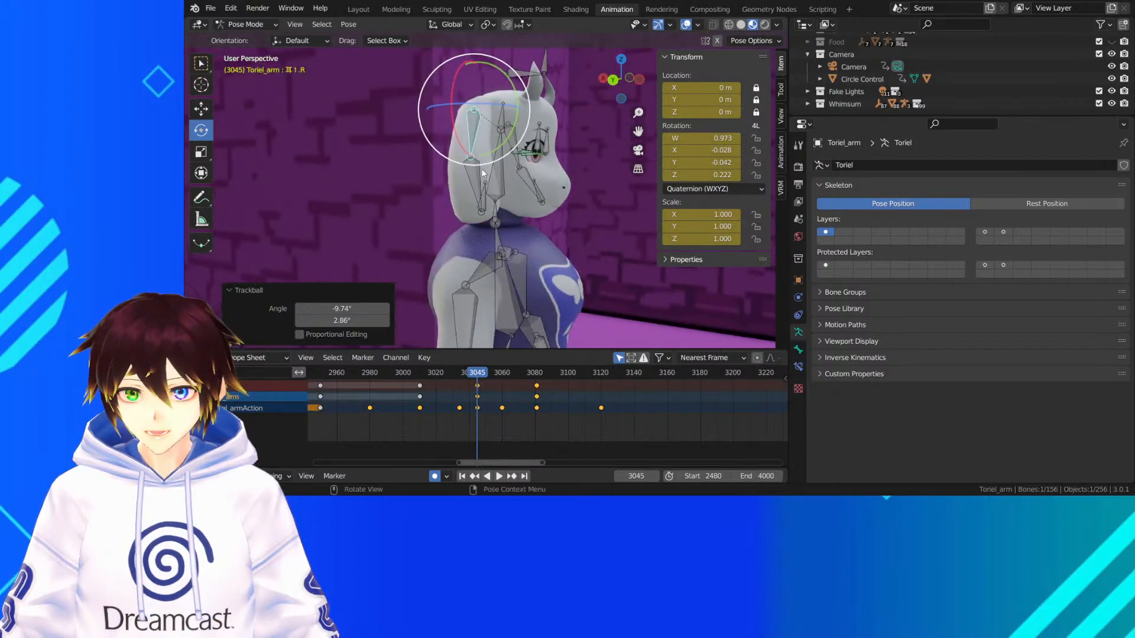
Rotate the lower bone of Toriel's right ear by -24.6° and 2.29° with a Trackball rotation at frame 3045
left_click(483, 176)
key("r")
key("r")
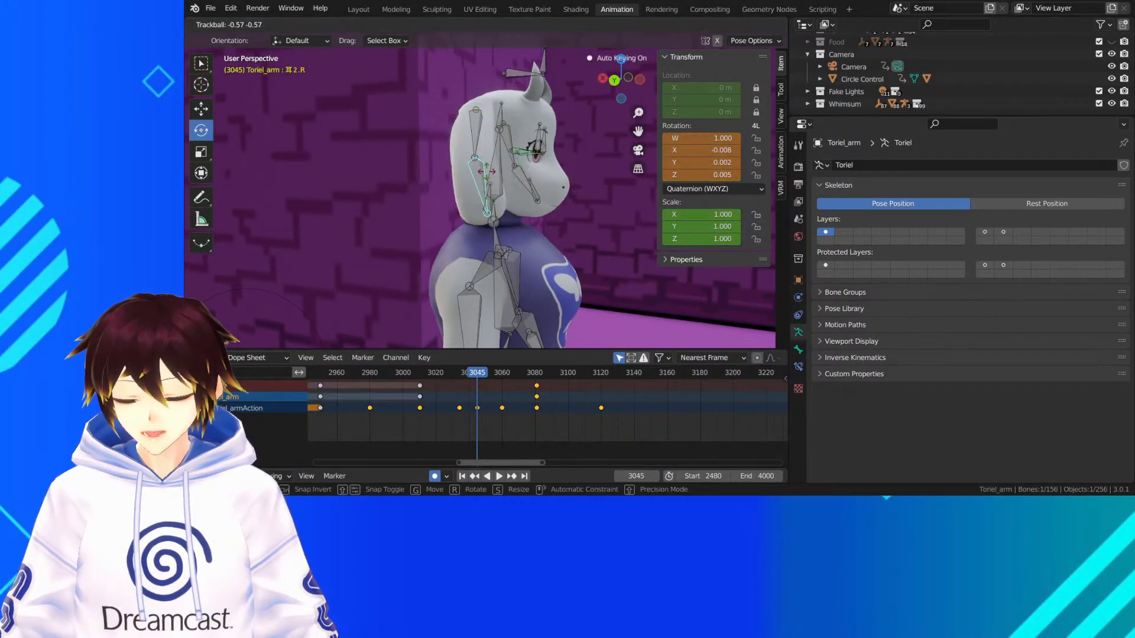
left_click_drag(487, 171, 490, 150)
middle_click_drag(489, 151, 380, 151)
Hide the viewport overlays and play the right ear's swing around frame 3045 to check it
left_click(686, 24)
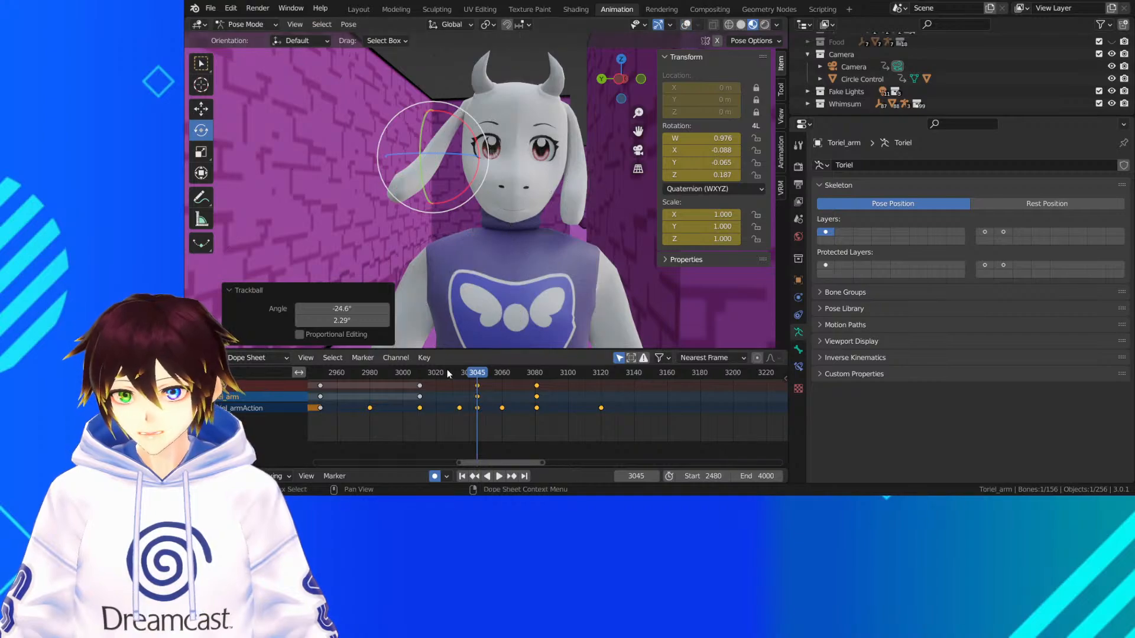
key("shift+ctrl+space")
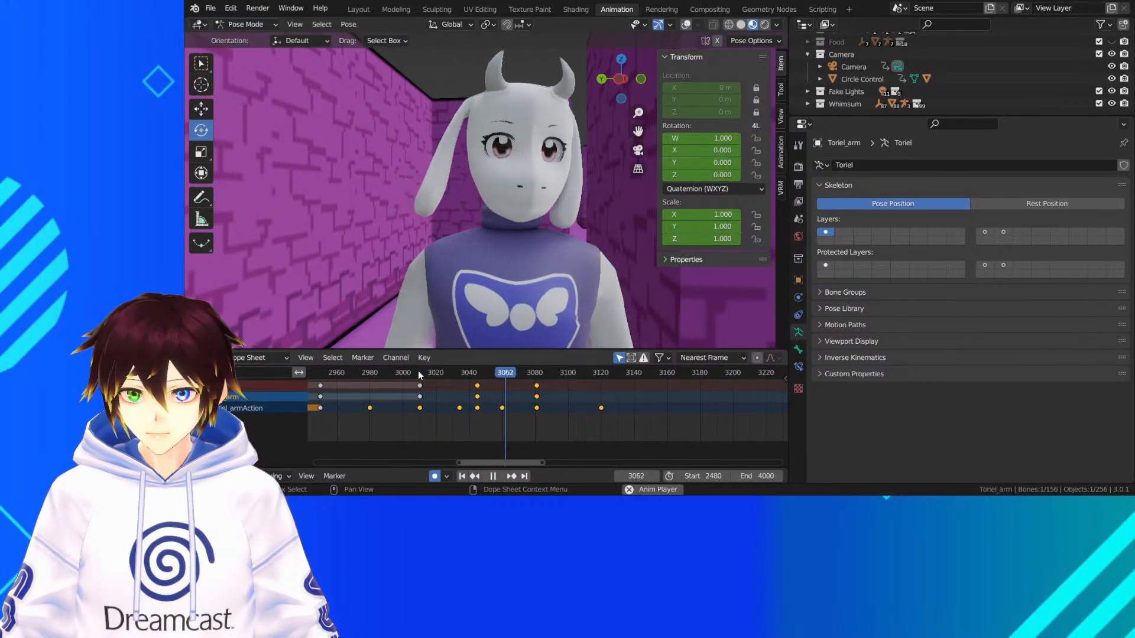
key("shift+ctrl+space")
Restore the viewport overlays and rotate the upper bone of the right ear by -3.73° about the view axis at frame 3081
key("Up")
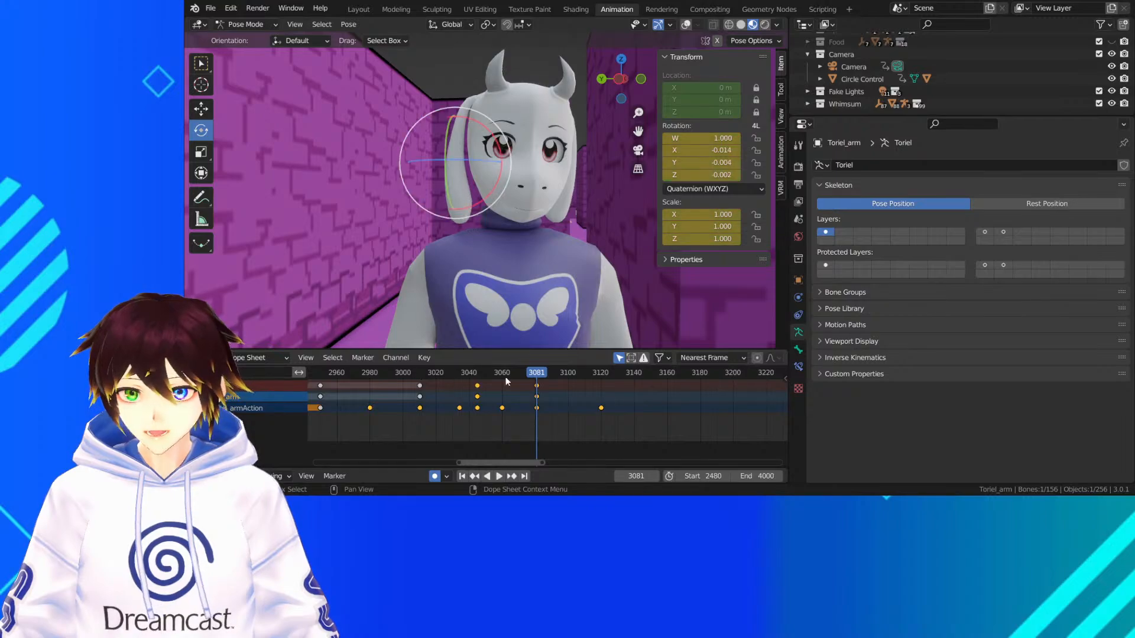
middle_click_drag(506, 303, 520, 219)
left_click(697, 25)
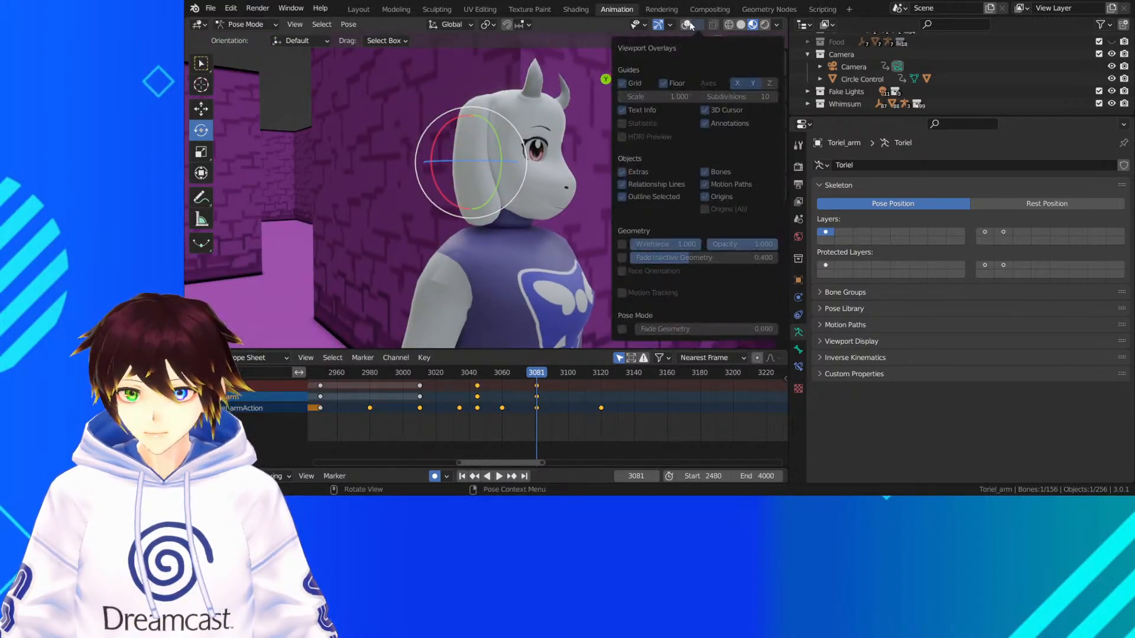
left_click(686, 25)
middle_click_drag(529, 161, 498, 159)
left_click(466, 136)
middle_click_drag(545, 101, 512, 89)
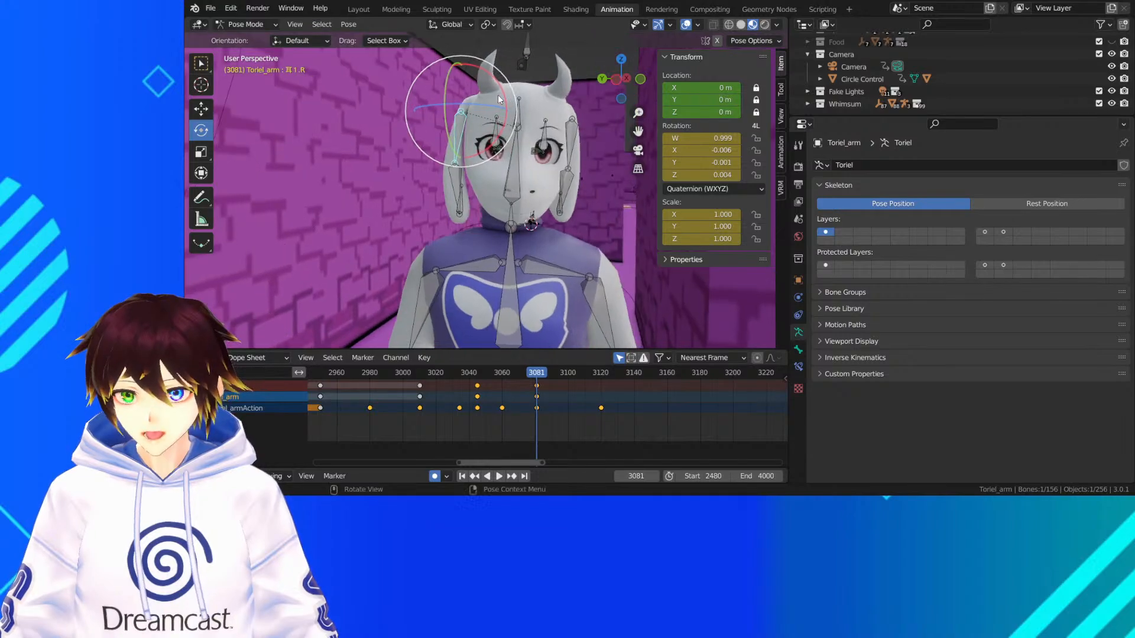
left_click_drag(511, 89, 509, 86)
middle_click_drag(466, 146, 500, 148)
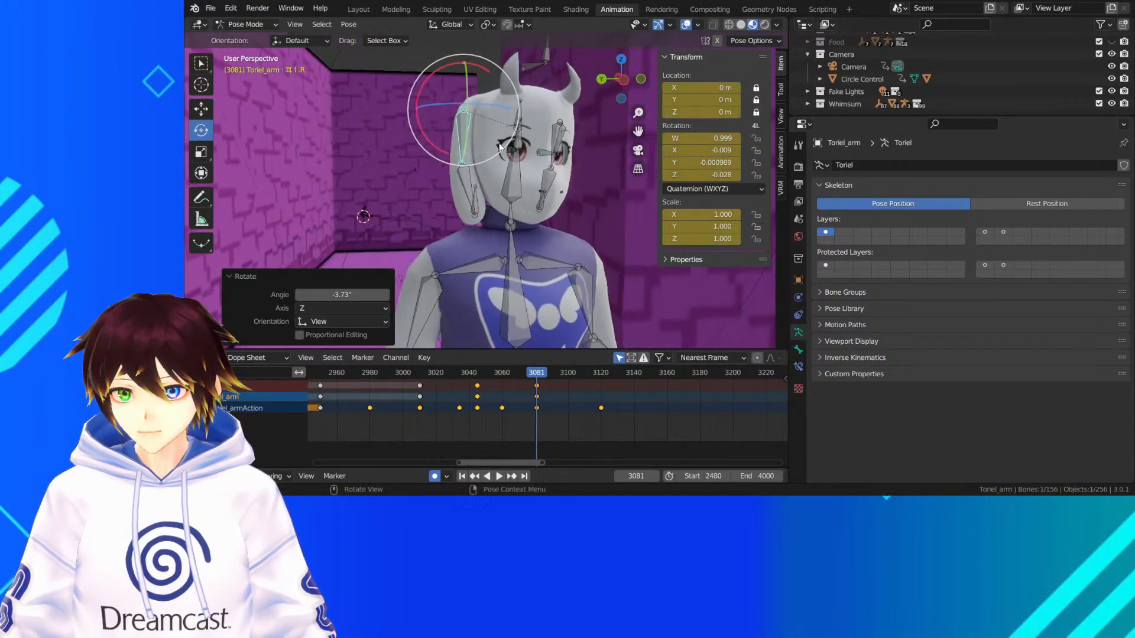
Return to frame 3045 and rotate the right ear's upper bone by 15.5° and 4.58° with a Trackball rotation
left_click(478, 374)
key("space")
middle_click_drag(481, 160, 563, 145)
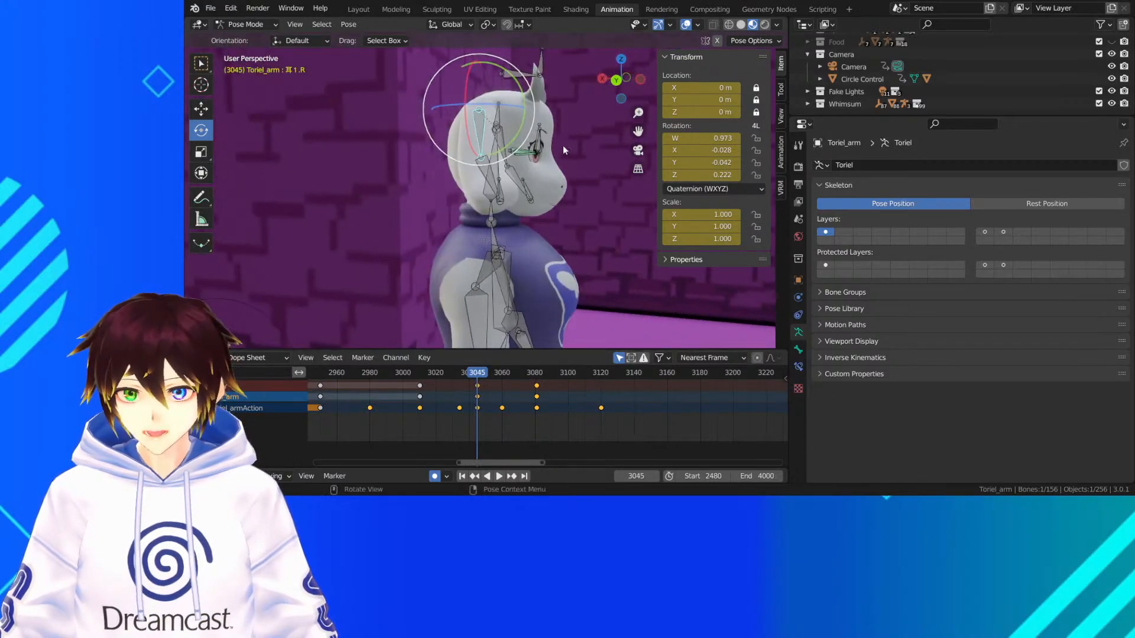
left_click_drag(506, 134, 516, 136)
middle_click_drag(516, 137, 414, 172)
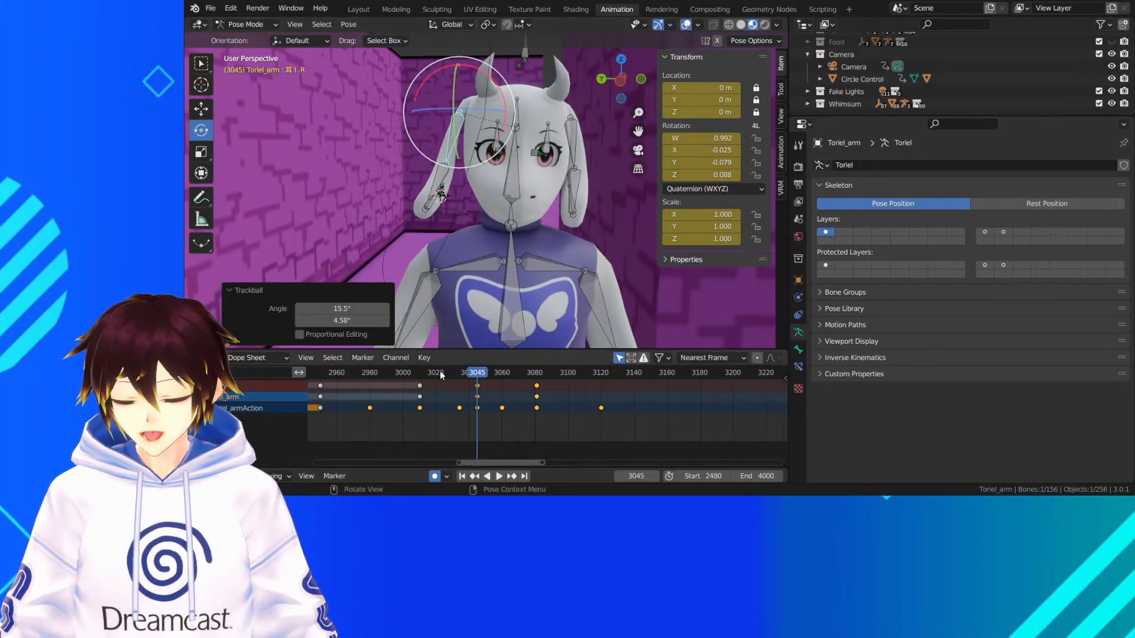
Play the ear motion up to frame 3100 with the viewport overlays hidden, and save the file
left_click(409, 370)
key("space")
left_click(686, 24)
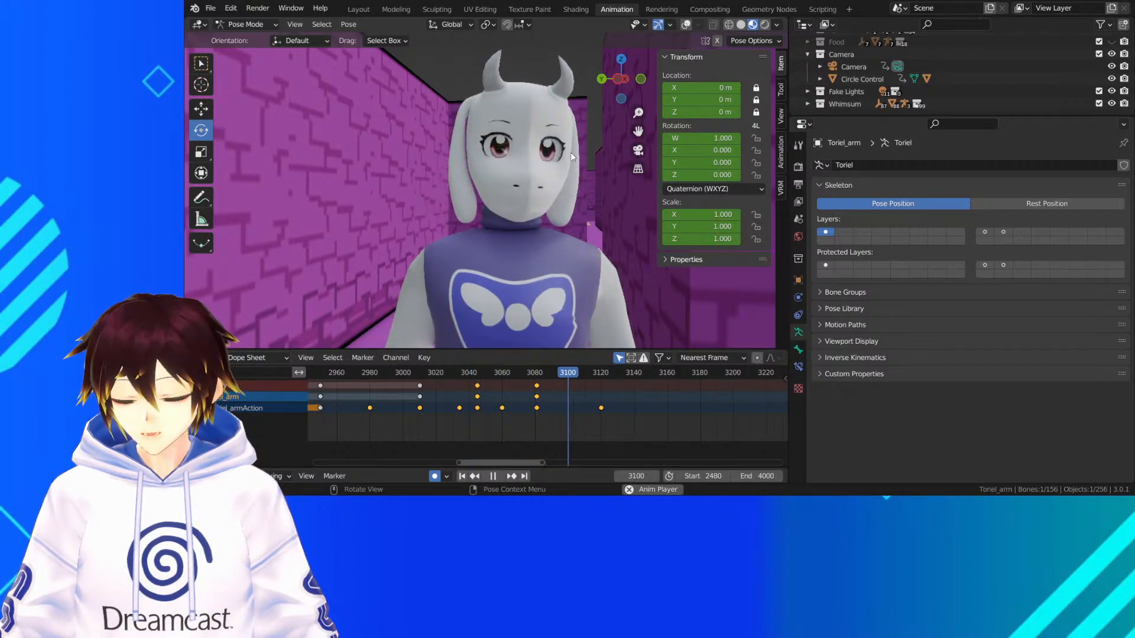
key("space")
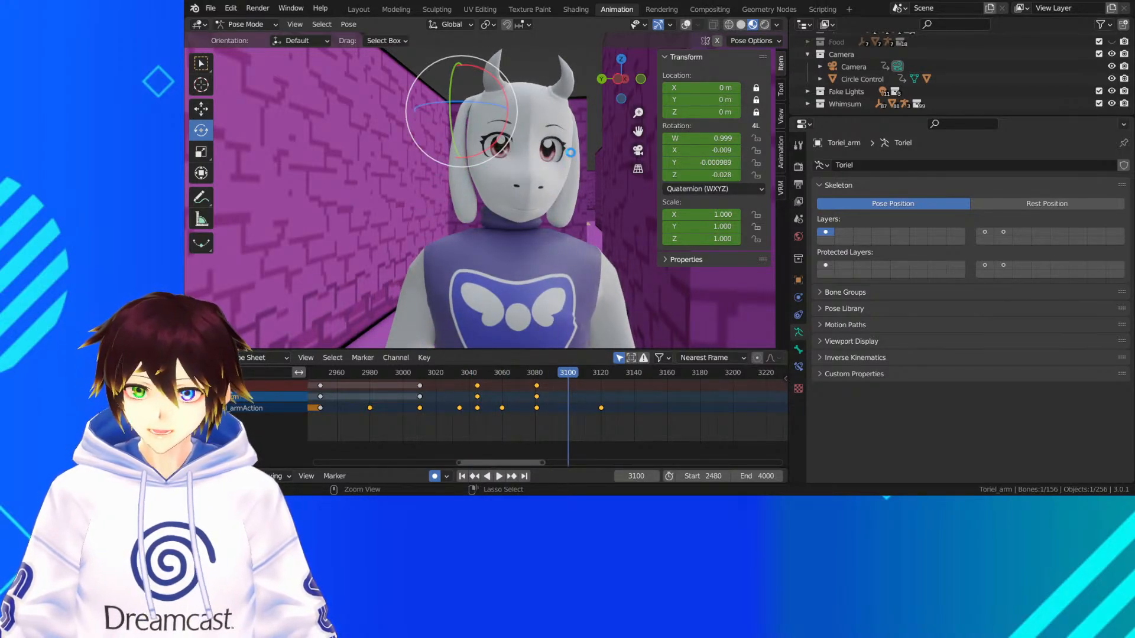
key("ctrl+s")
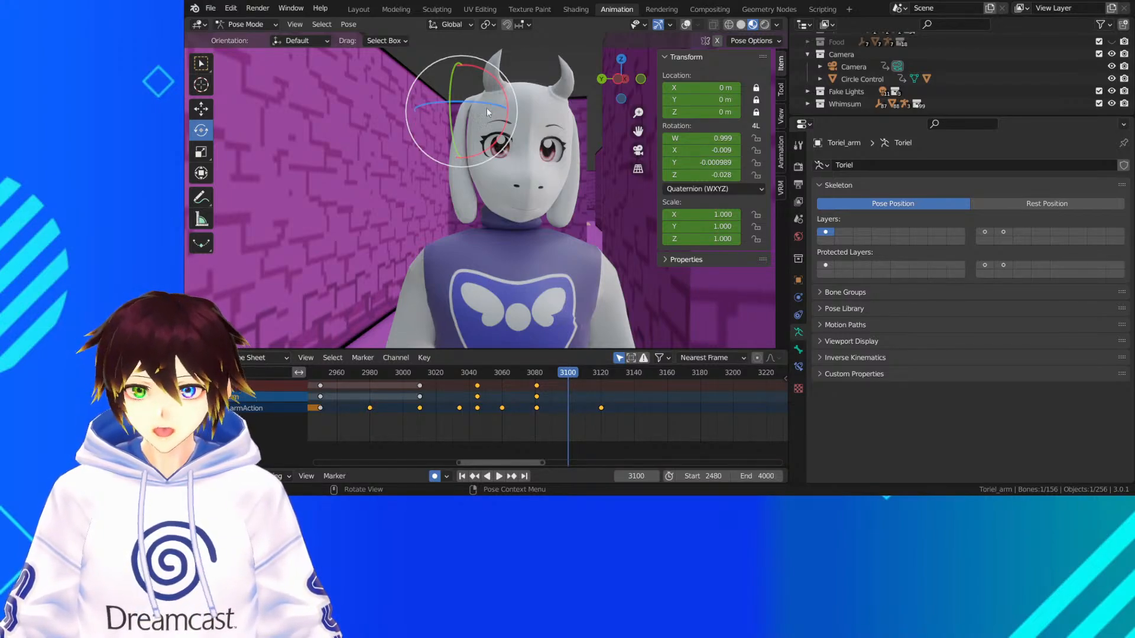
Restore the viewport overlays, select the lower bone of Toriel's right ear, and play from about frame 3055 to frame 3099
middle_click_drag(487, 107, 566, 183)
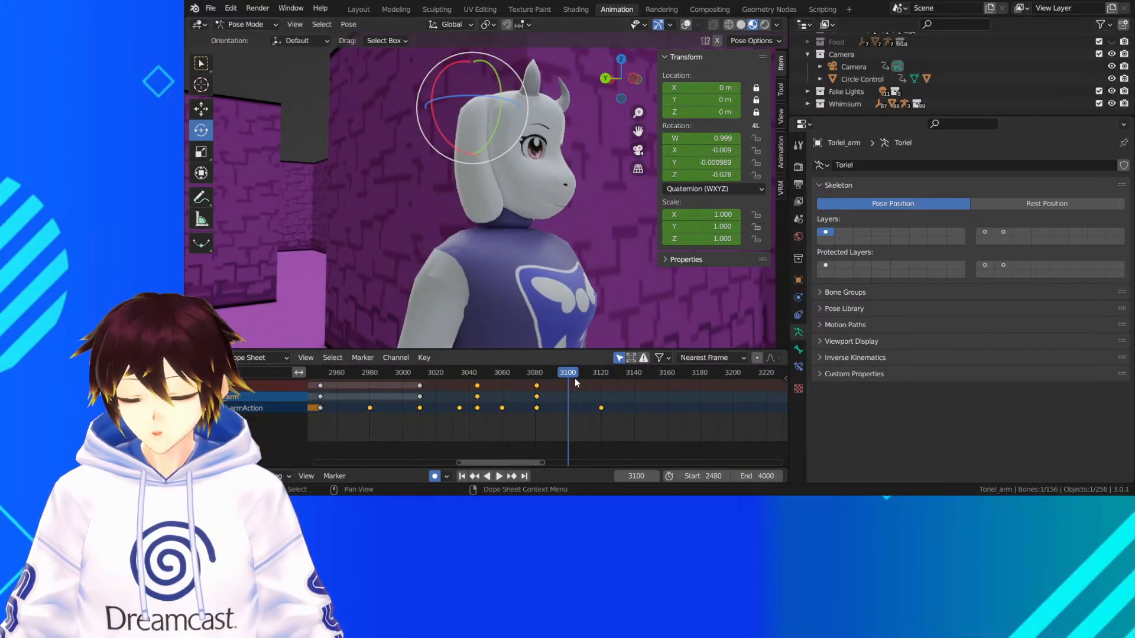
left_click(601, 373)
left_click(686, 25)
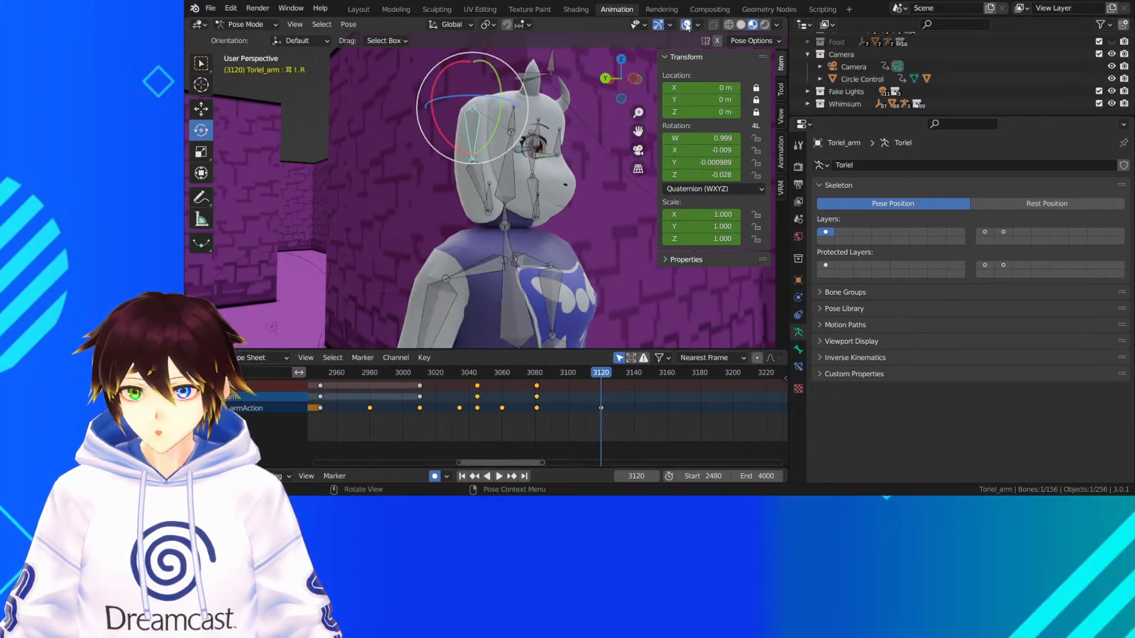
left_click(482, 181)
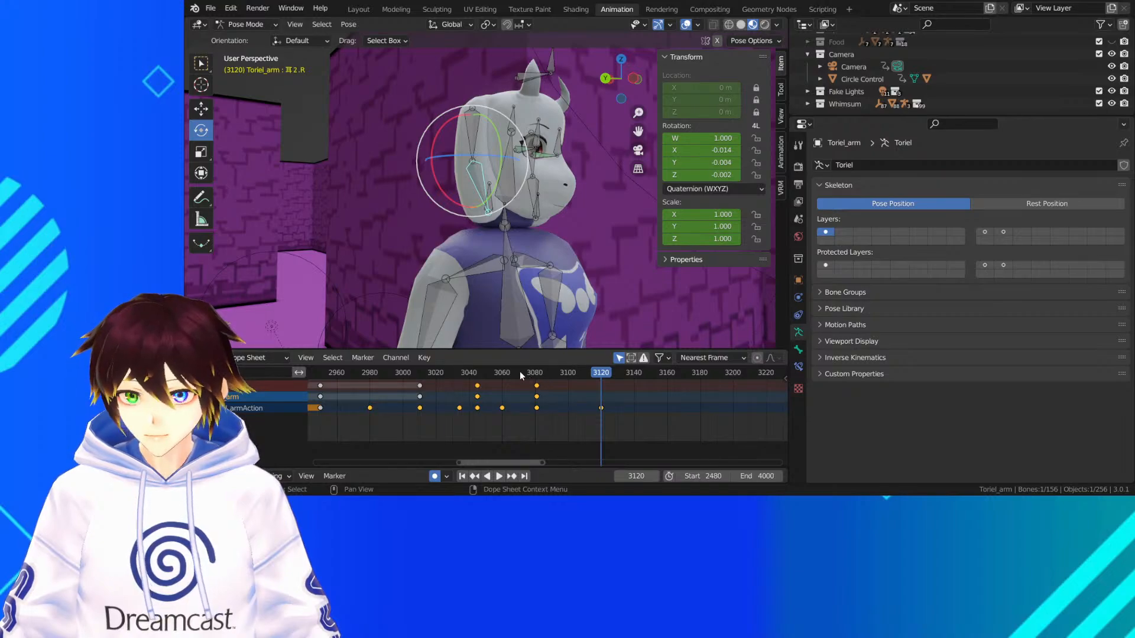
left_click(495, 373)
middle_click_drag(535, 207, 440, 208)
key("space")
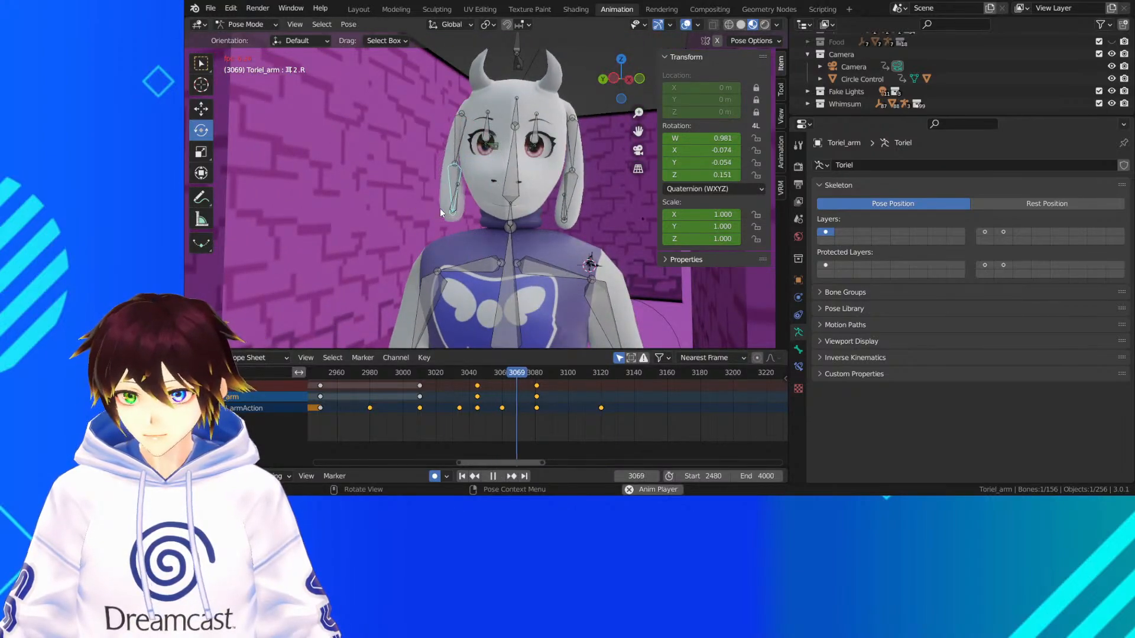
key("space")
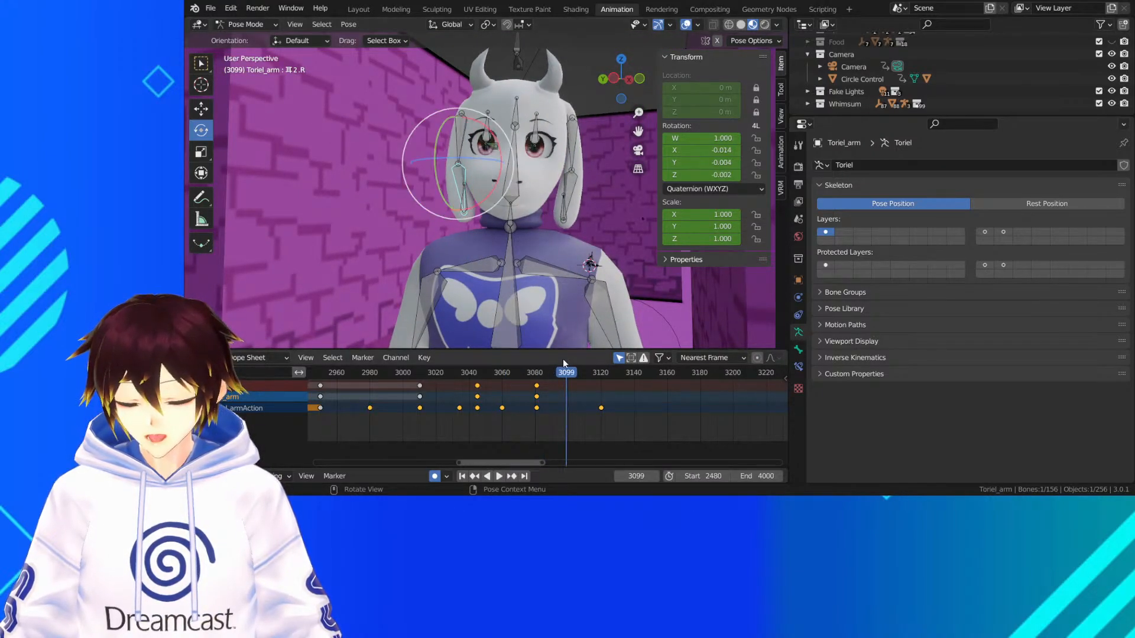
key("space")
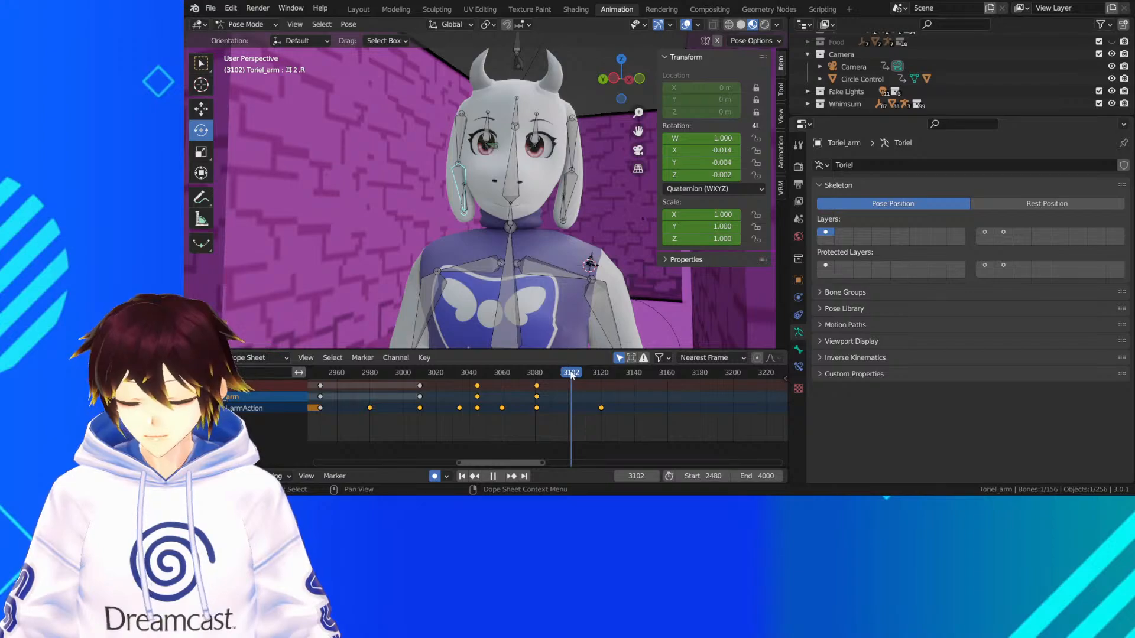
At frame 3100, rotate the lower bone of the right ear by -13.8° and -1.72° with a Trackball rotation
left_click_drag(571, 373, 568, 372)
middle_click_drag(498, 172, 601, 172)
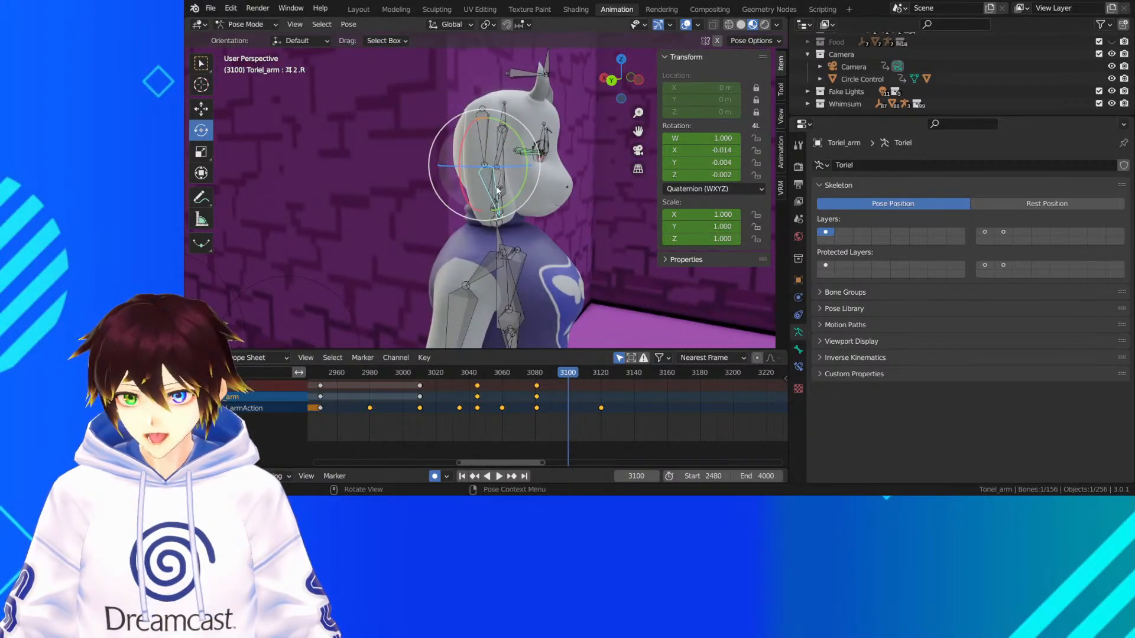
left_click_drag(486, 189, 548, 174)
middle_click_drag(548, 173, 425, 167)
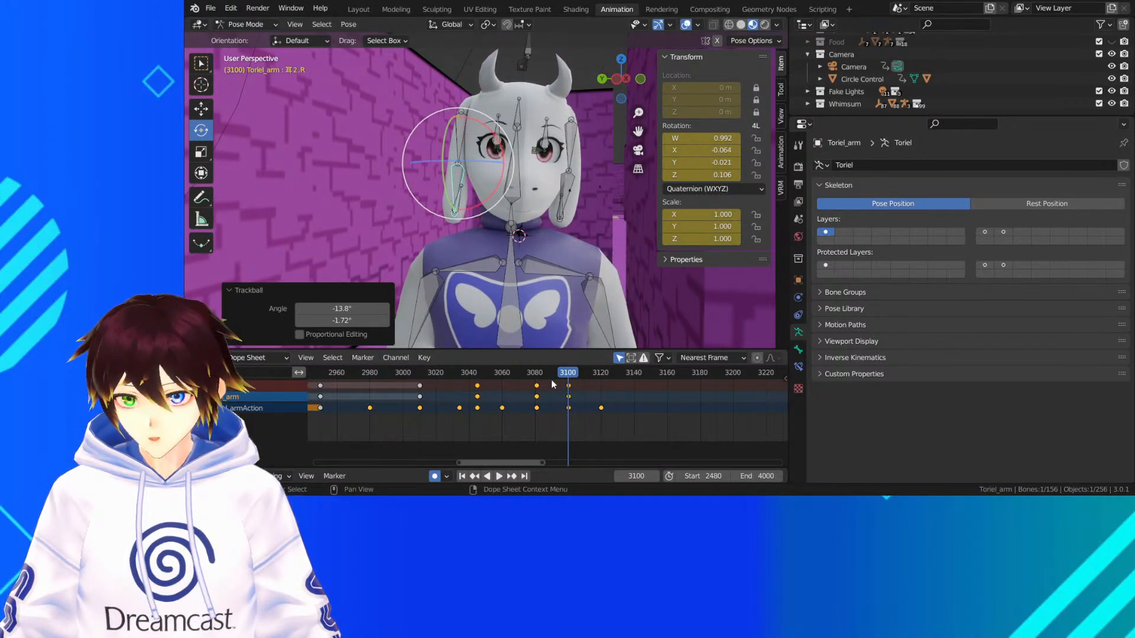
left_click_drag(539, 373, 537, 371)
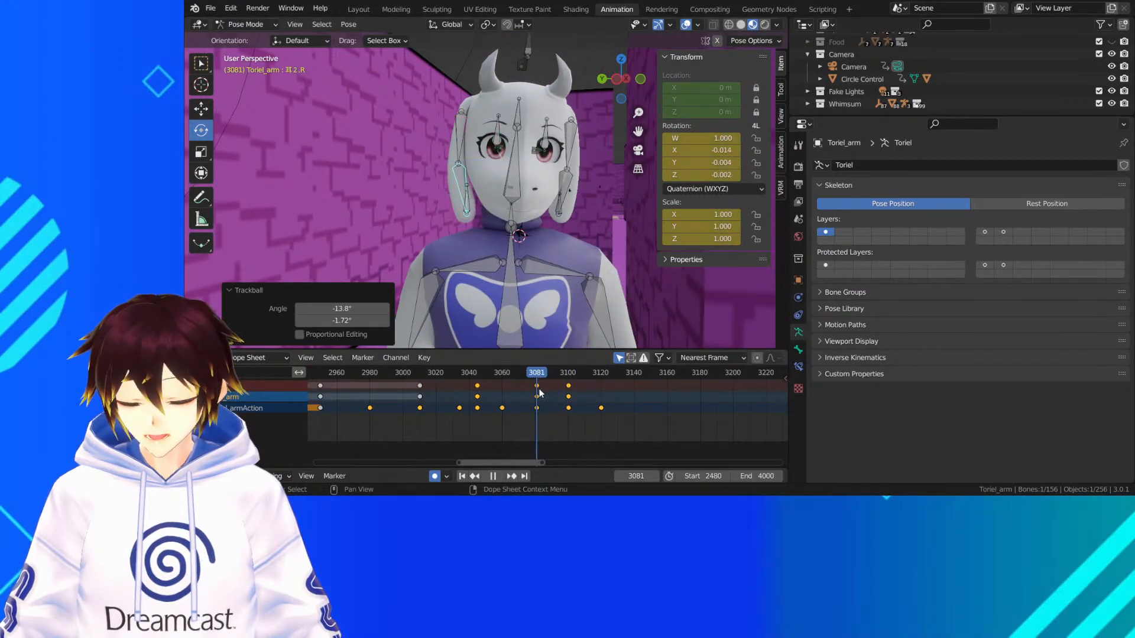
right_click(540, 393)
left_click(541, 390)
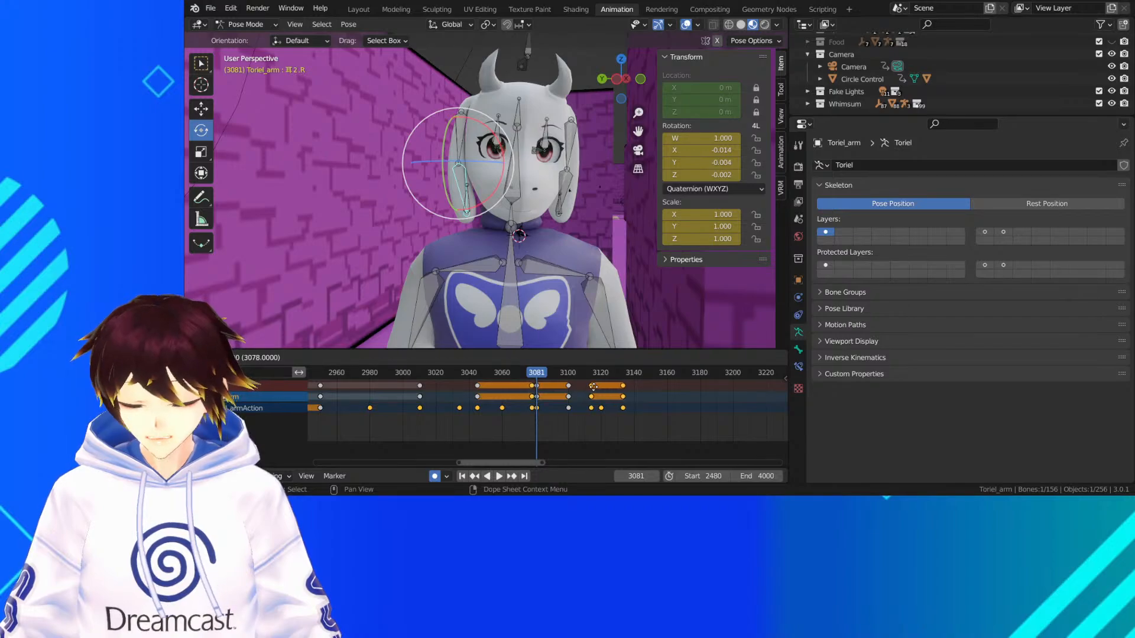
left_click(553, 397)
Duplicate the right ear's lower bone keyframe from frame 3081 to frame 3120, and play through to check the motion
right_click(537, 394)
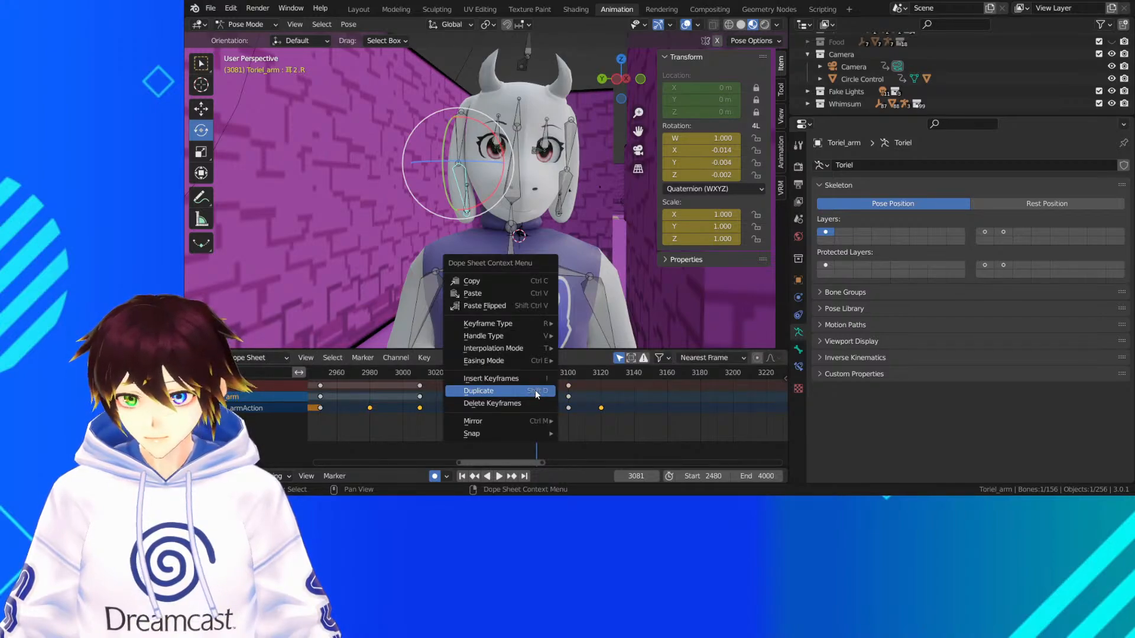
left_click(536, 392)
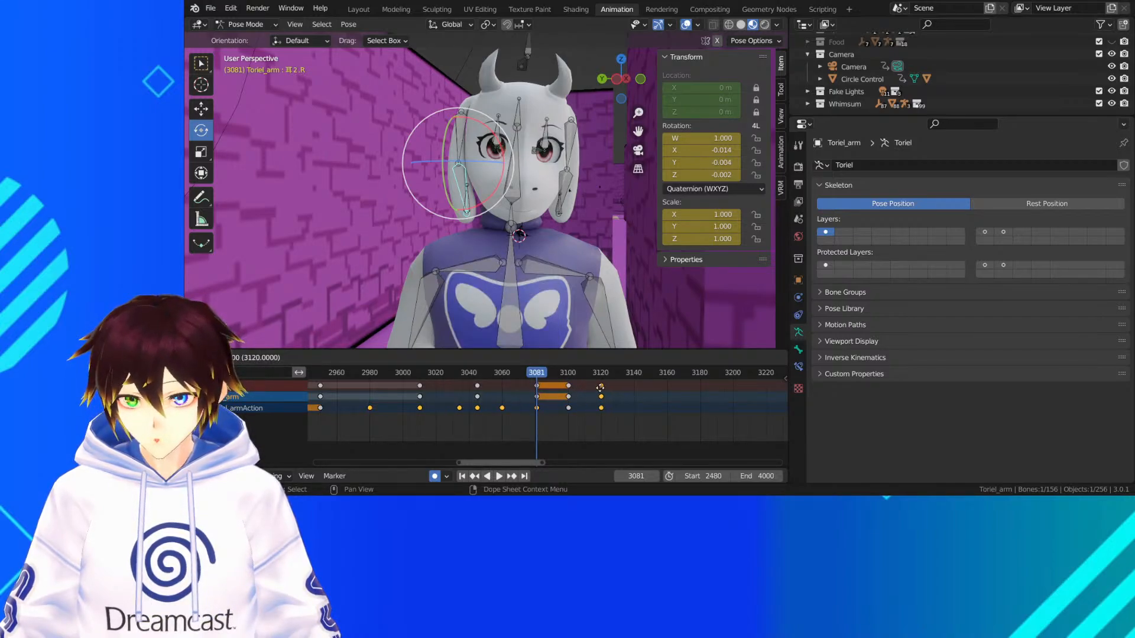
left_click(600, 387)
key("space")
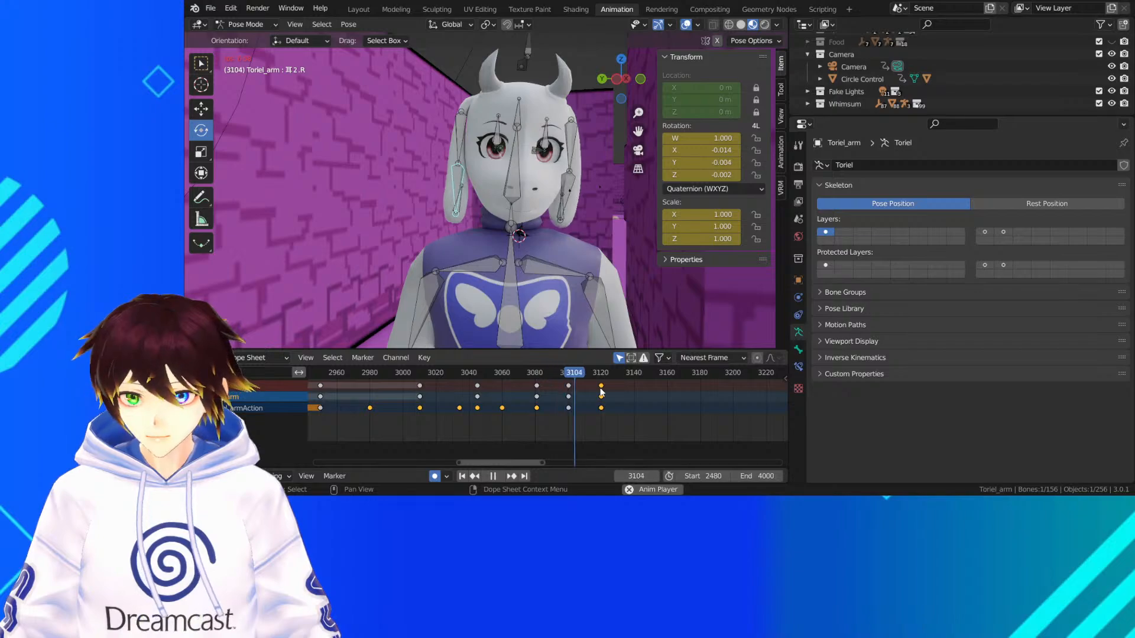
key("space")
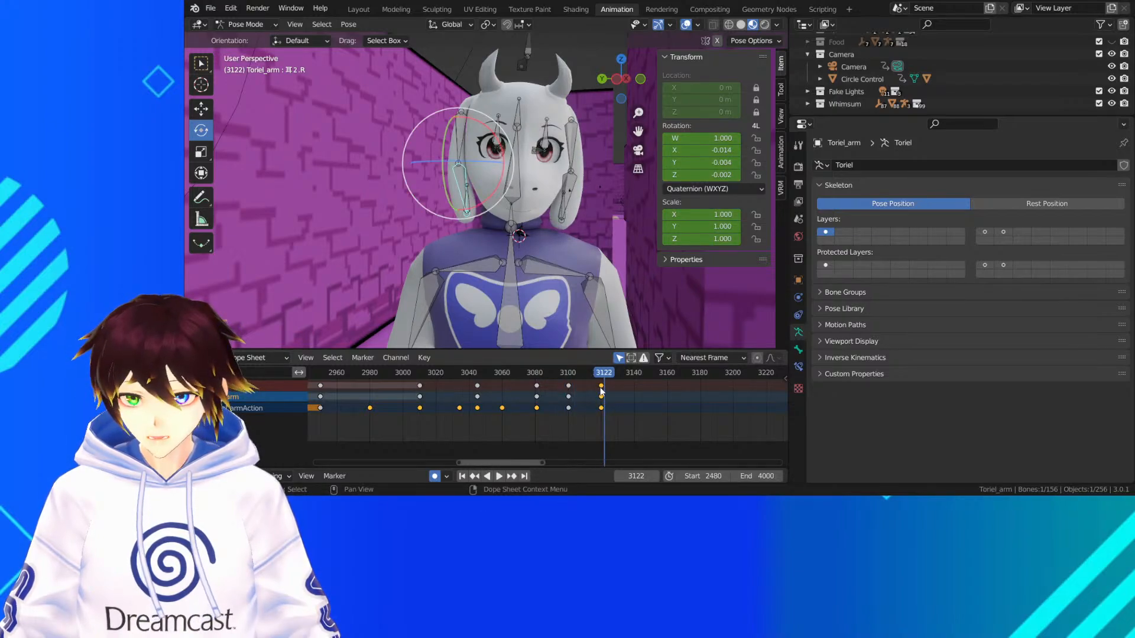
Move the lower ear bone's frame 3120 keyframe to frame 3140 and replay from about frame 3028 to frame 3135
left_click_drag(600, 387, 633, 388)
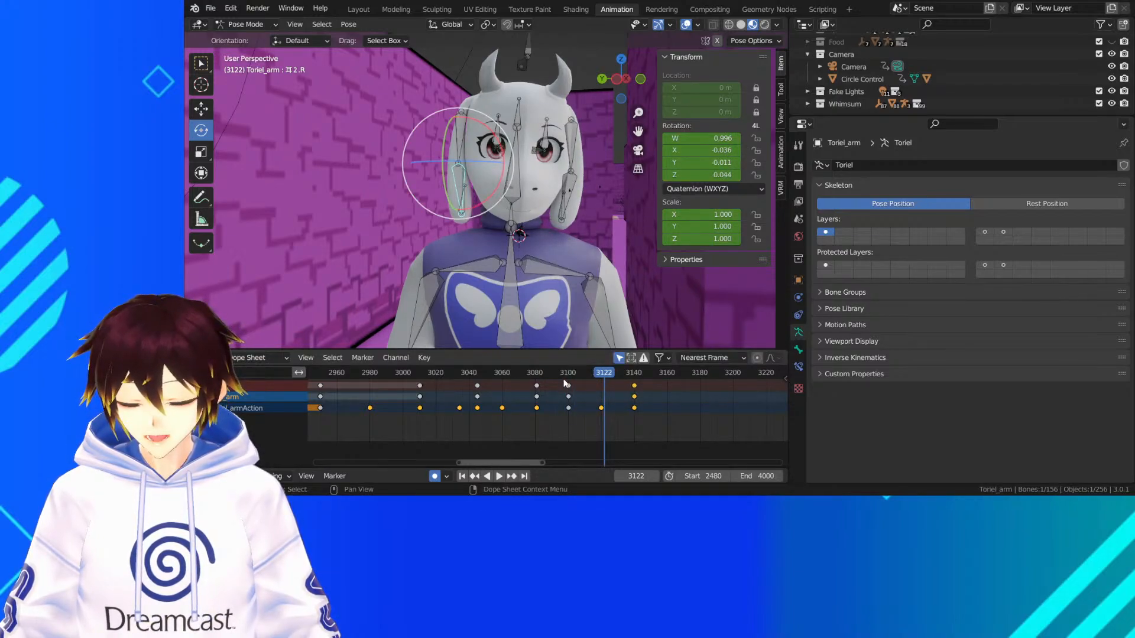
left_click(534, 374)
key("space")
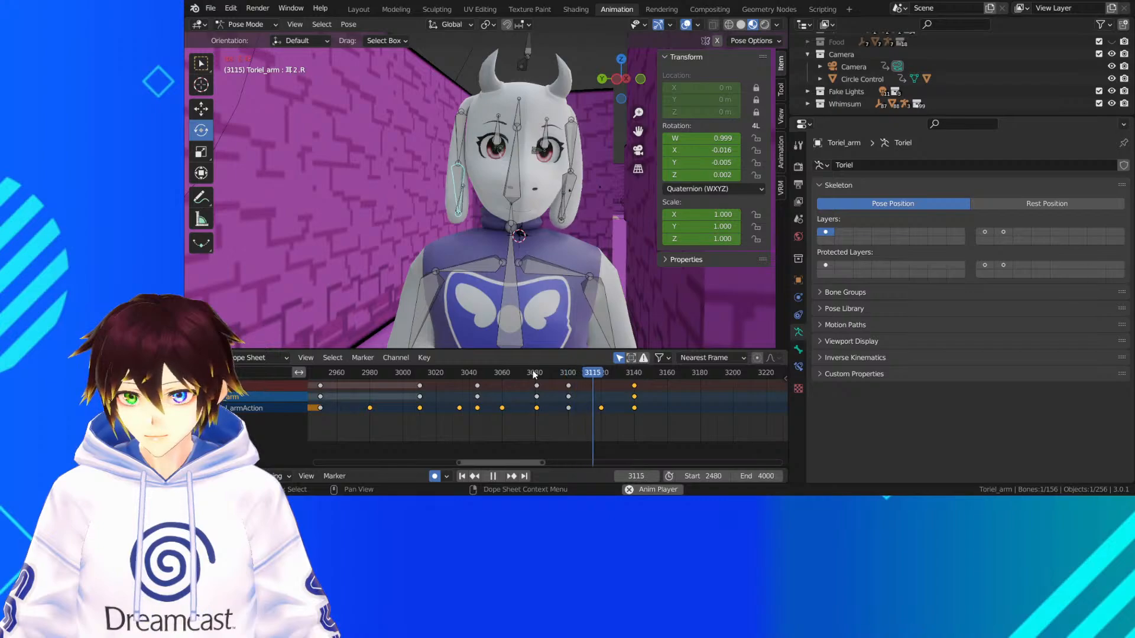
key("space")
left_click(449, 372)
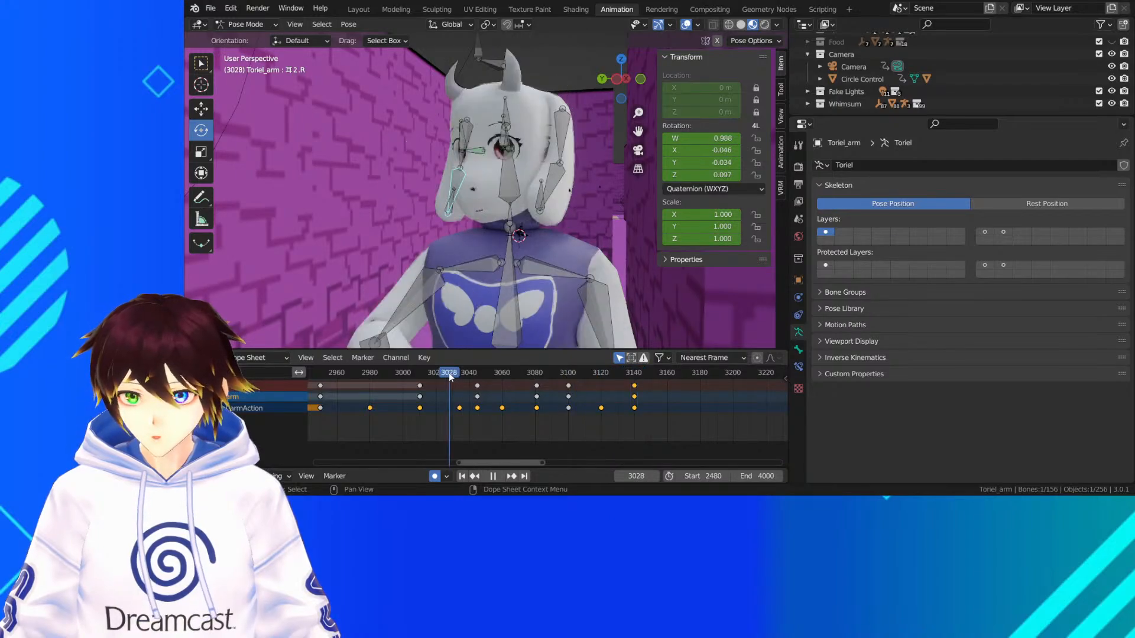
key("space")
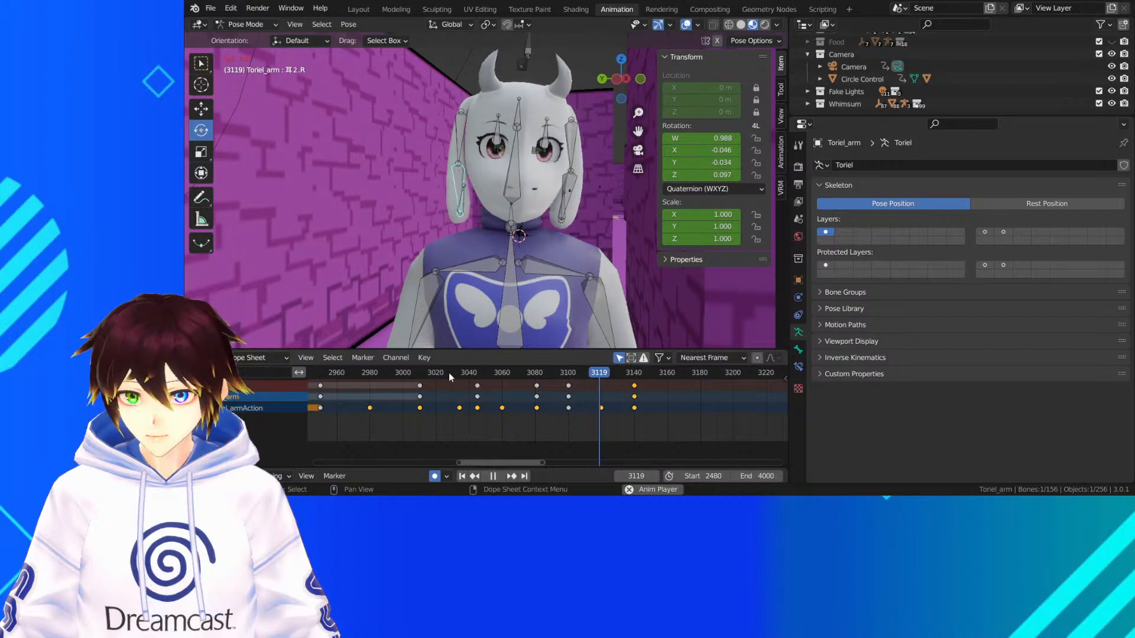
key("space")
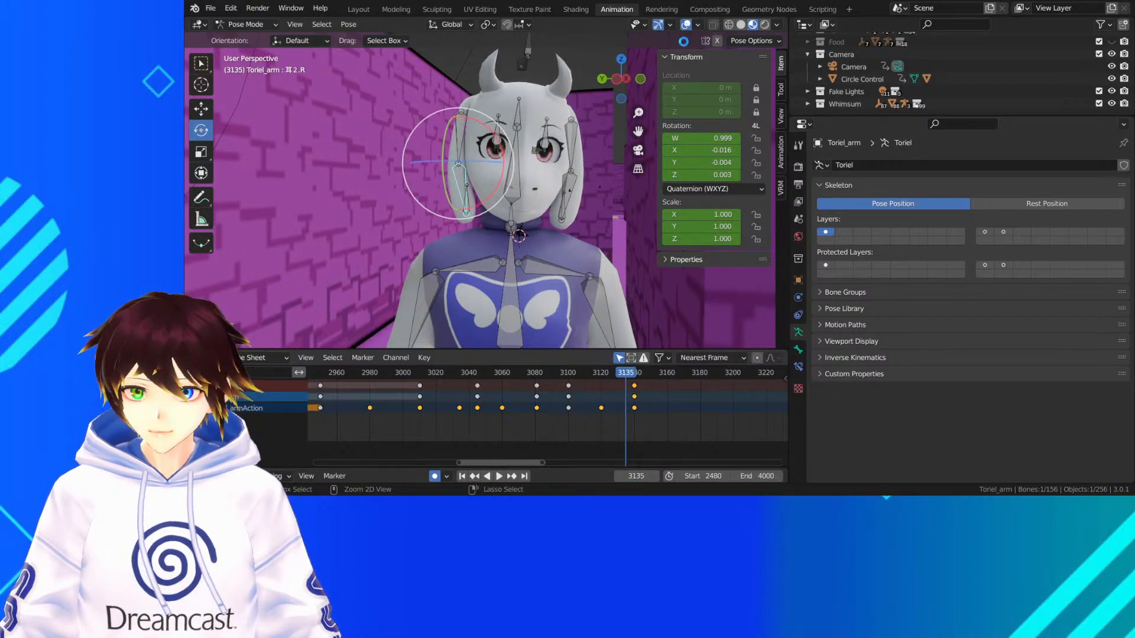
Hide the viewport overlays, frame Toriel through the scene camera, and collapse the Transform section of the sidebar
left_click(686, 26)
scroll(555, 209, "down", 5)
scroll(560, 226, "up", 1)
left_click(638, 150)
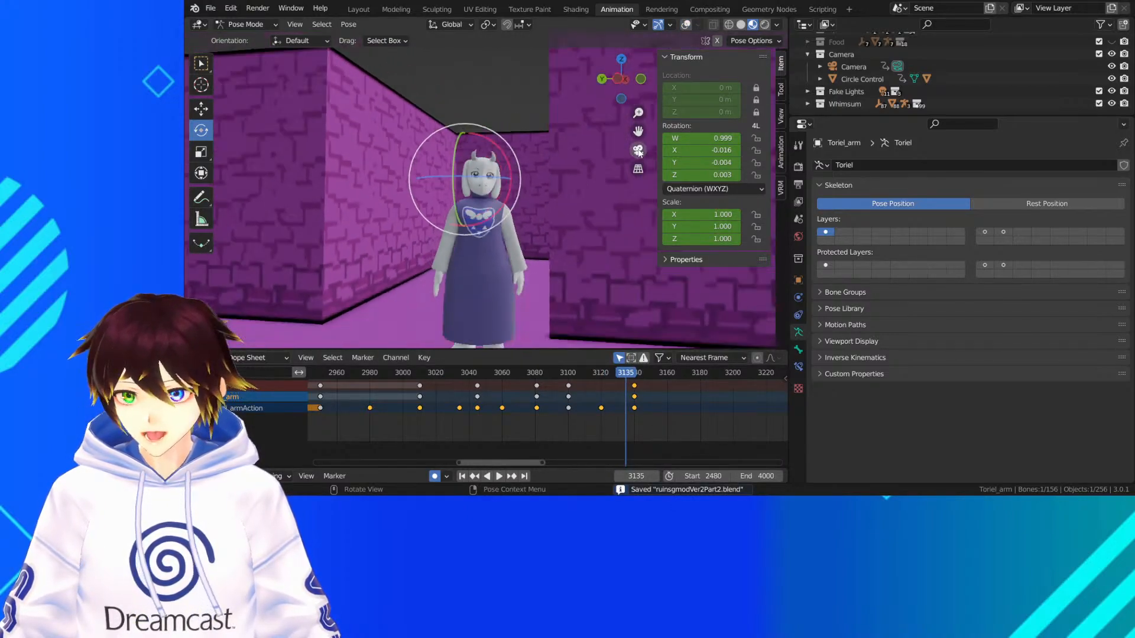
scroll(476, 170, "down", 4)
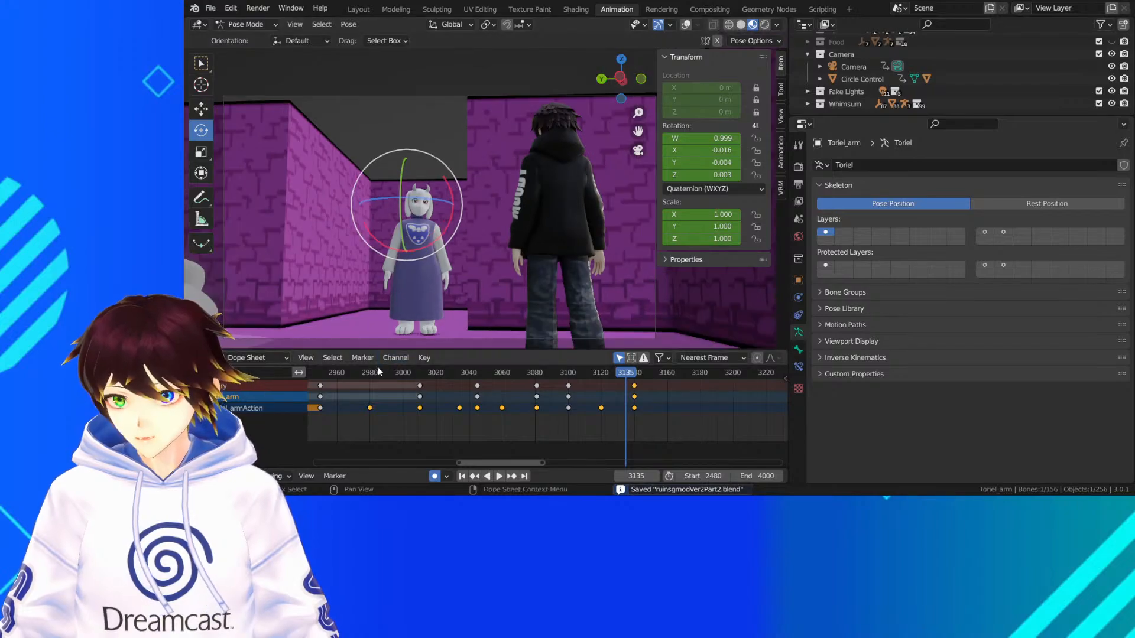
left_click_drag(638, 132, 650, 119)
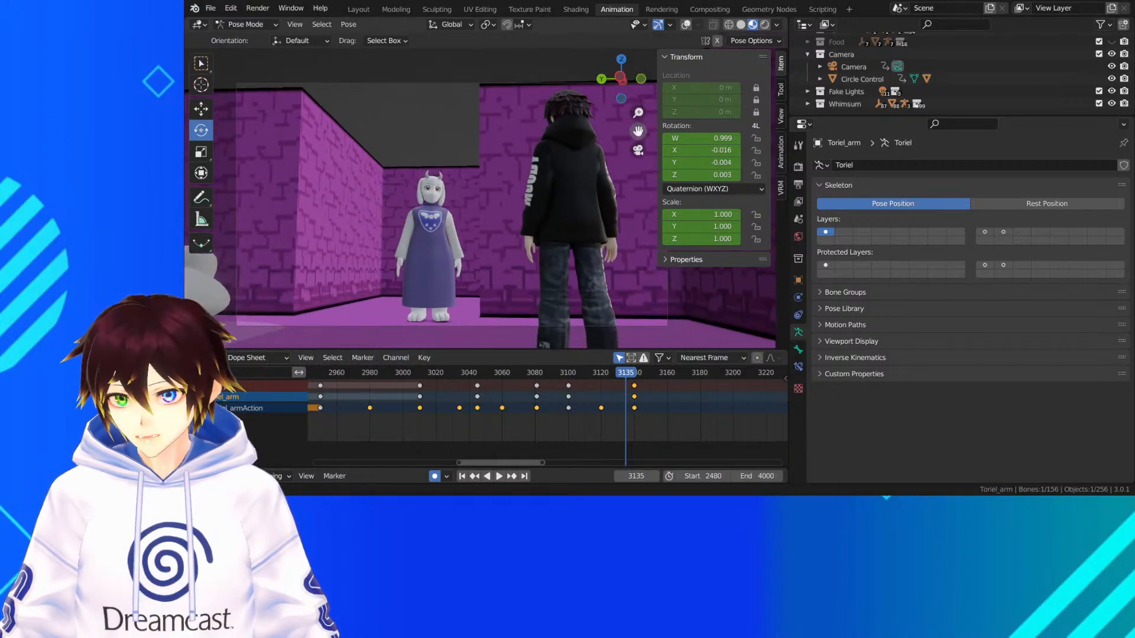
left_click(683, 56)
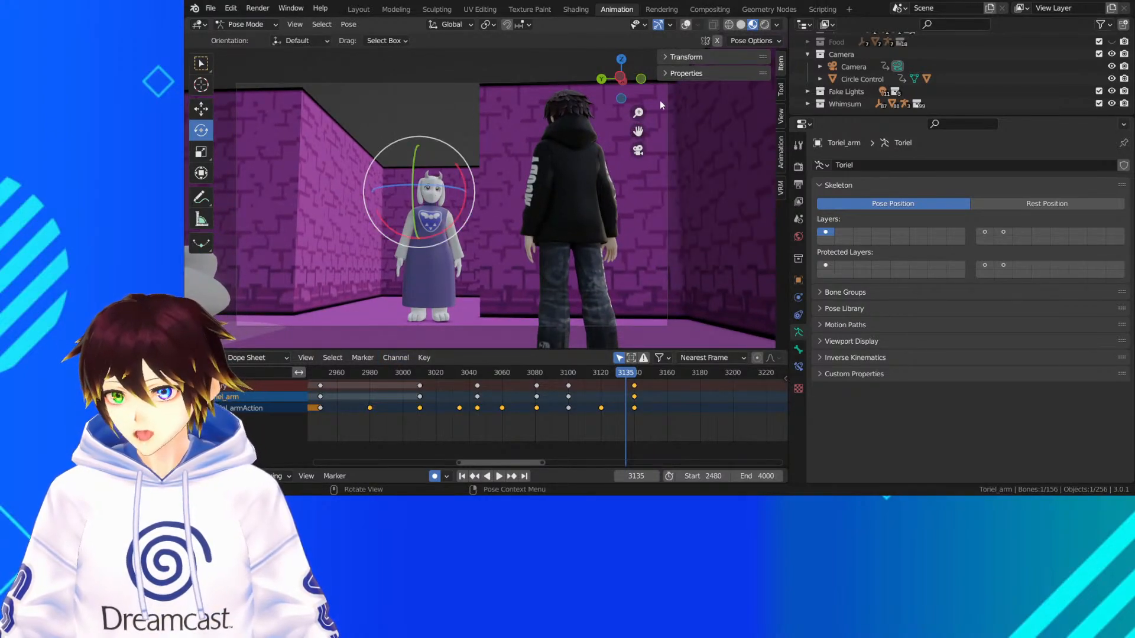
left_click_drag(638, 131, 636, 197)
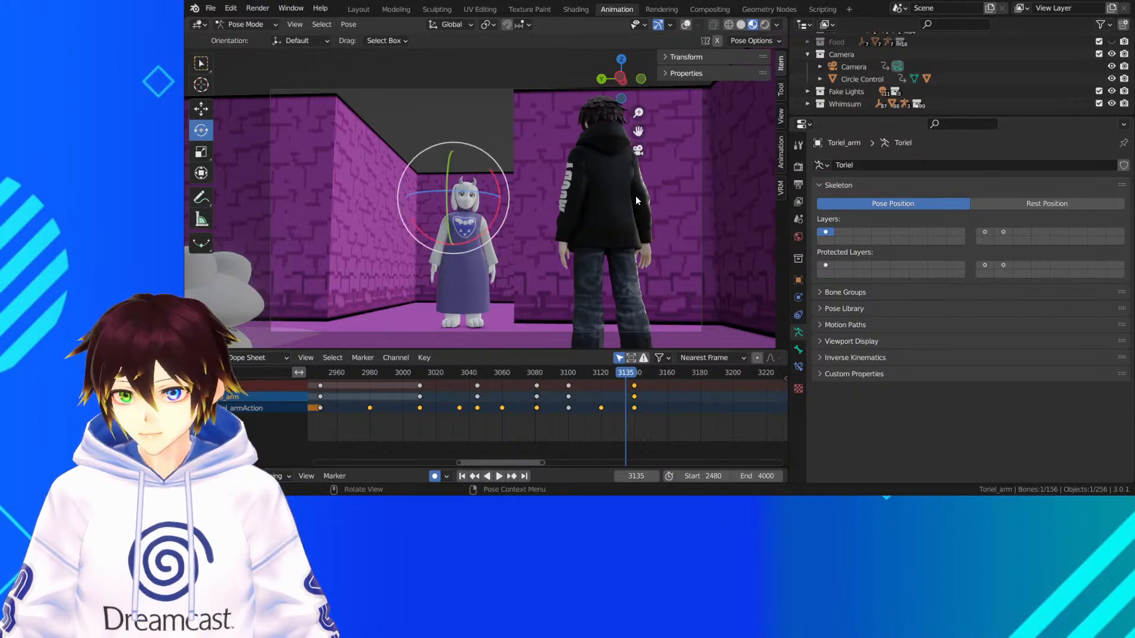
Activate the Select Box tool, play the animation through to frame 3084 in a closer camera view, and save the file
scroll(636, 197, "up", 2)
mouse_move(638, 132)
left_mouse_down()
mouse_move(662, 148)
mouse_move(681, 135)
mouse_move(639, 119)
left_mouse_up()
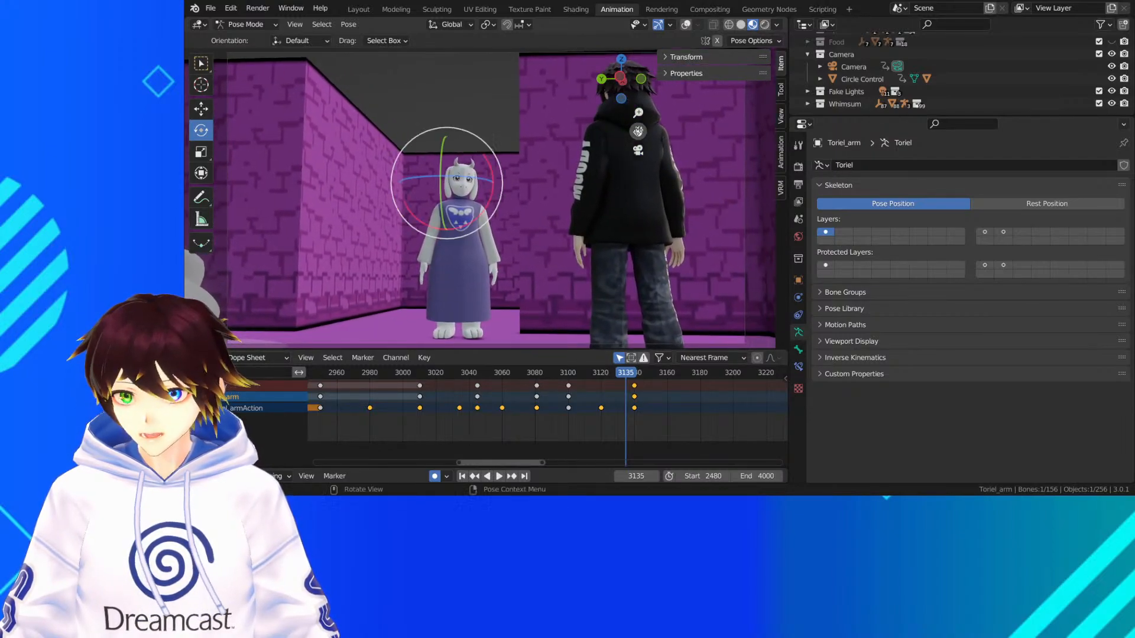
scroll(630, 158, "up", 1)
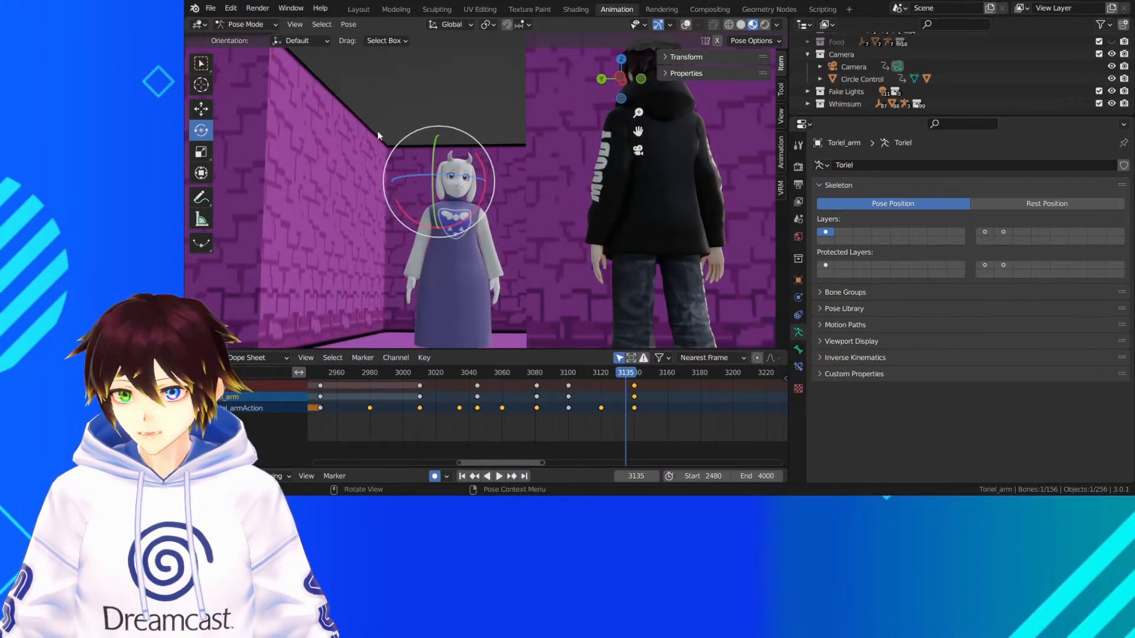
left_click(201, 64)
scroll(378, 399, "down", 5)
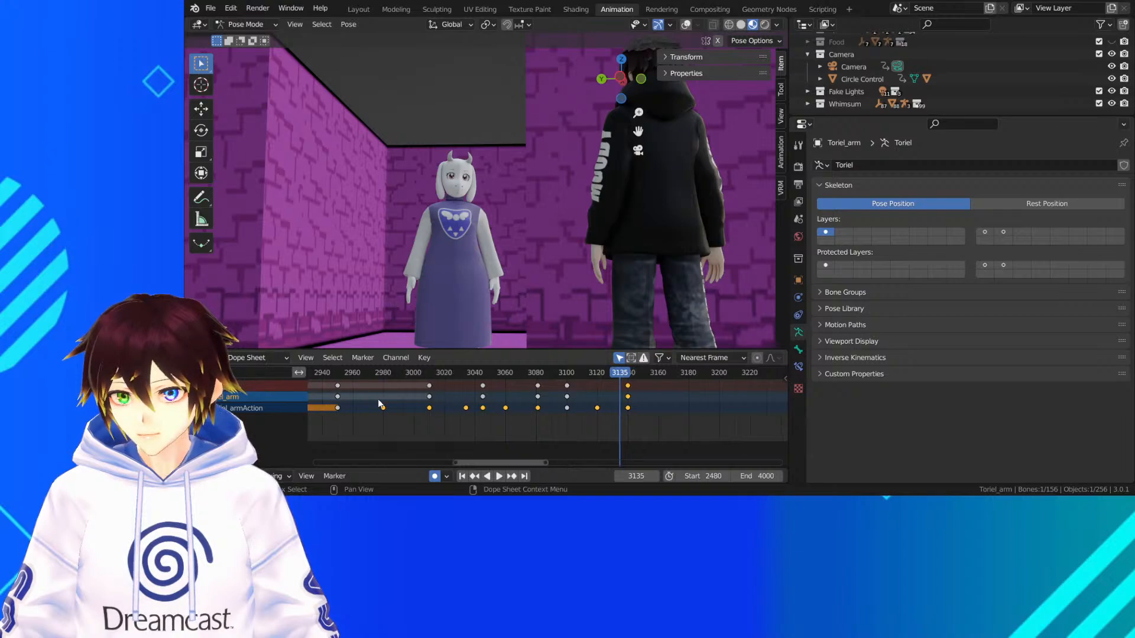
scroll(384, 384, "down", 4)
left_click_drag(396, 375, 390, 372)
key("ctrl+s")
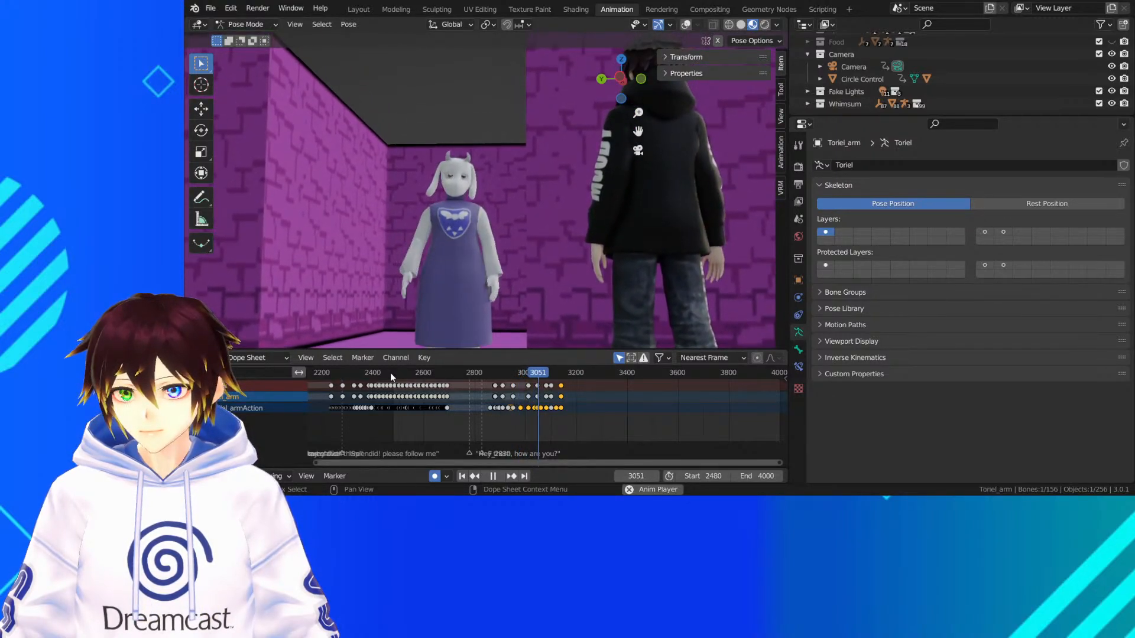
key("space")
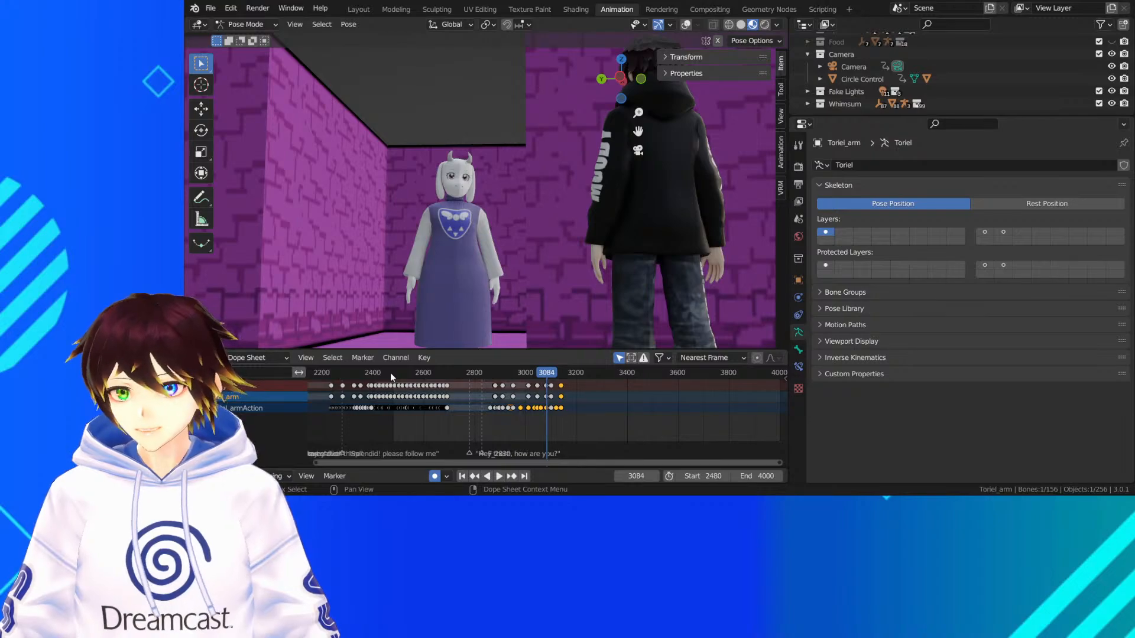
key("ctrl+s")
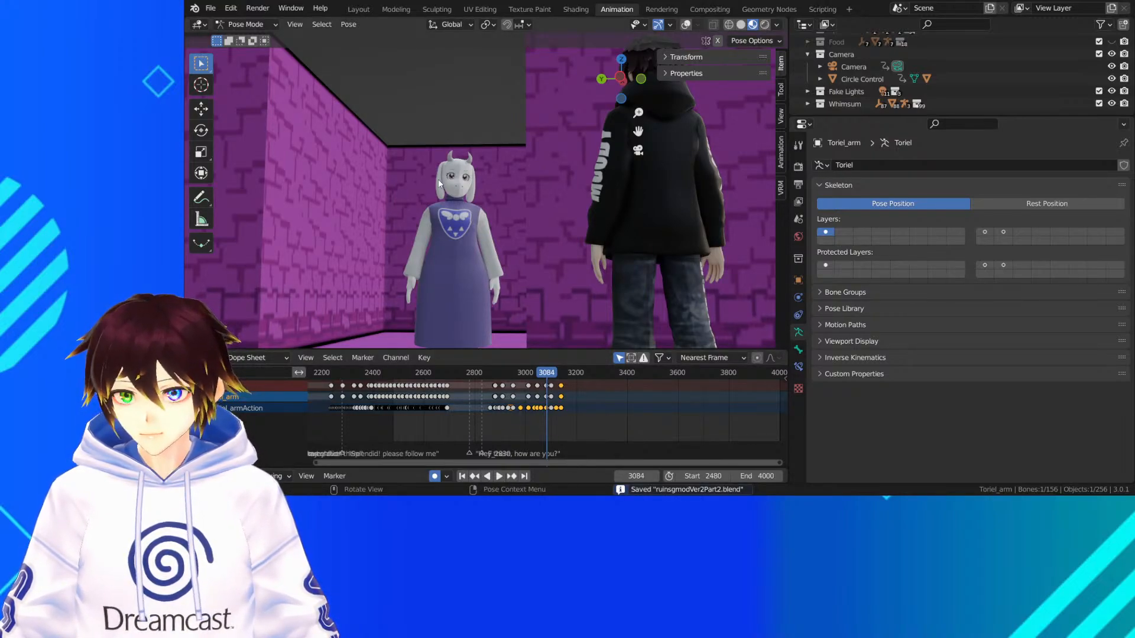
Restore the viewport overlays around Toriel's arms, select the right wrist bone, and switch the selection to the right upper arm bone
scroll(438, 184, "down", 4)
middle_click_drag(438, 184, 461, 239)
scroll(478, 240, "up", 7)
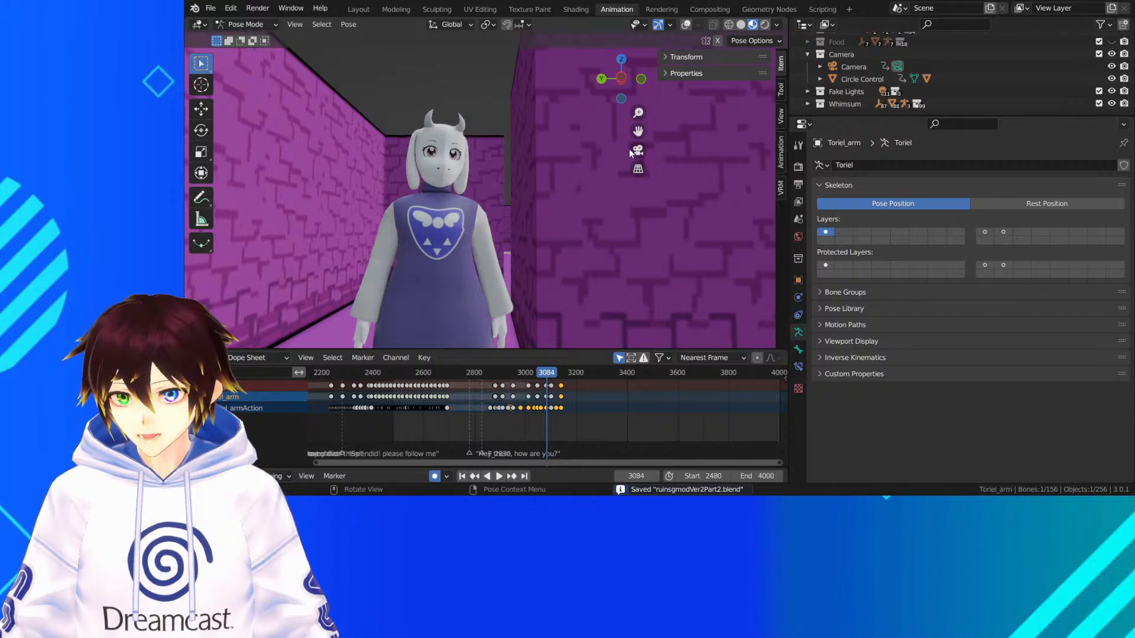
left_click_drag(638, 131, 695, 68)
scroll(587, 207, "up", 3)
middle_click_drag(587, 208, 489, 276)
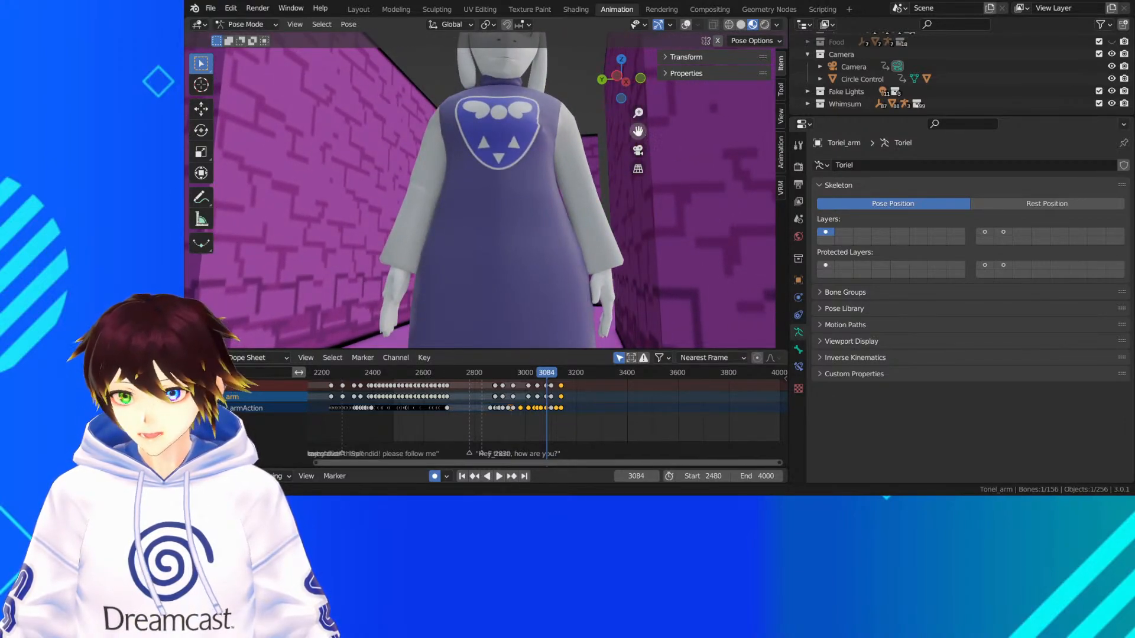
left_click_drag(638, 131, 651, 75)
mouse_move(424, 240)
middle_mouse_down()
mouse_move(469, 225)
mouse_move(442, 229)
middle_mouse_up()
left_click(685, 25)
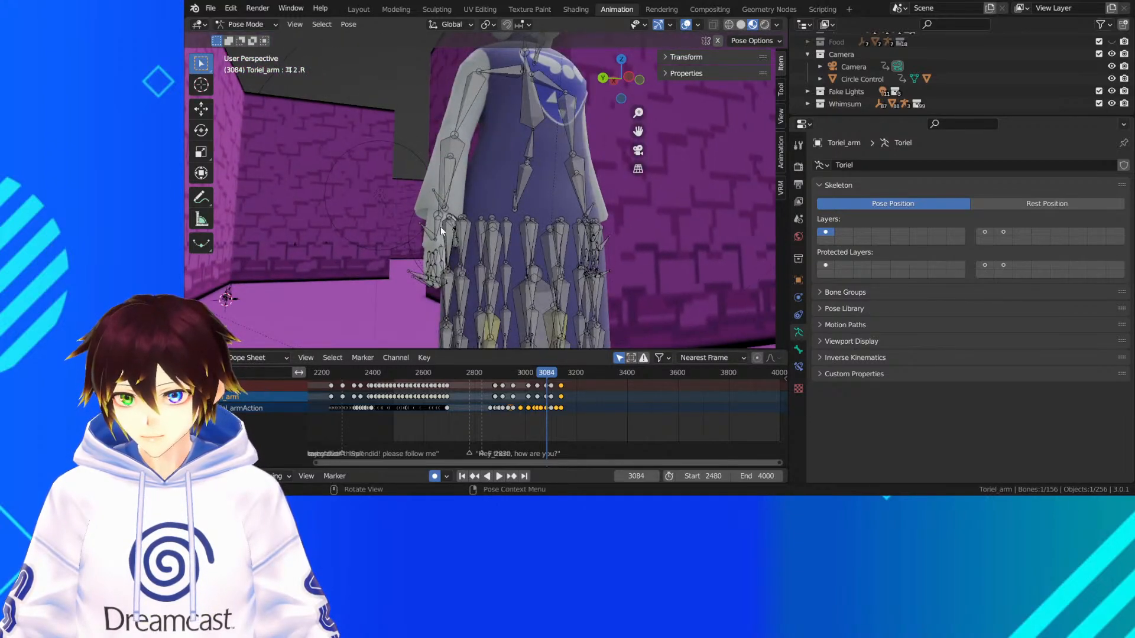
middle_click_drag(530, 205, 486, 207)
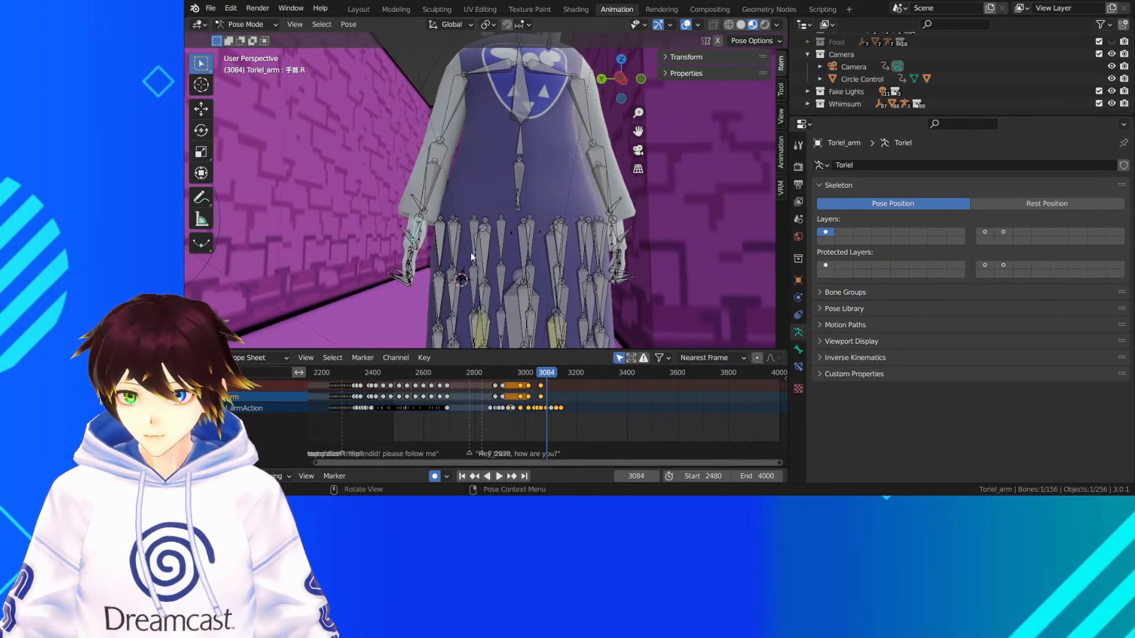
middle_click_drag(470, 253, 507, 214)
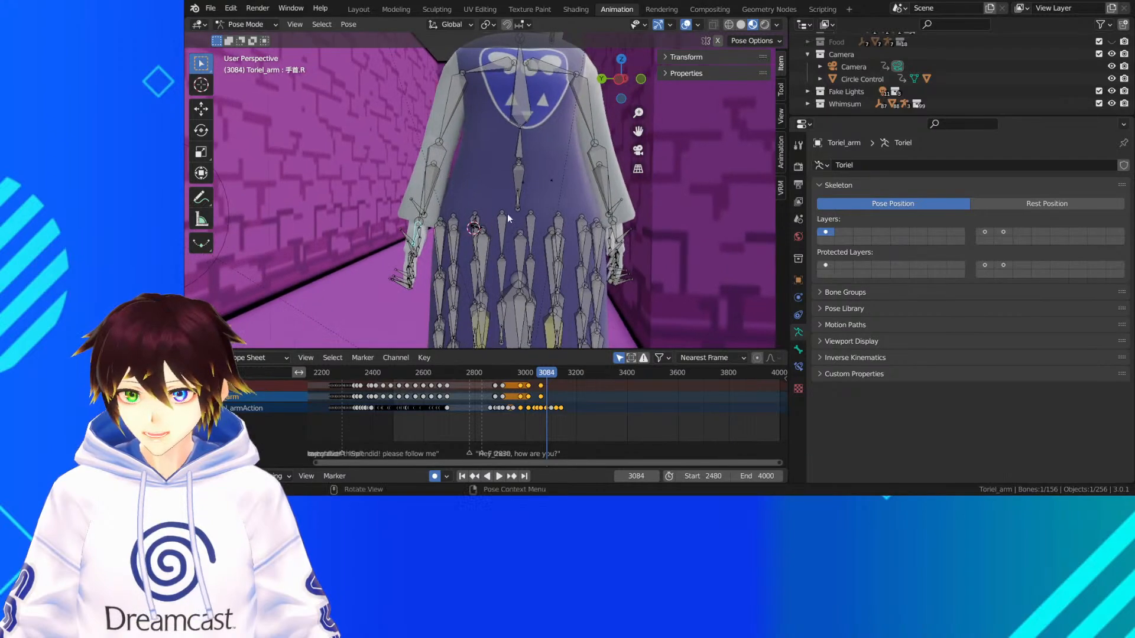
left_click(447, 94)
scroll(534, 375, "up", 5)
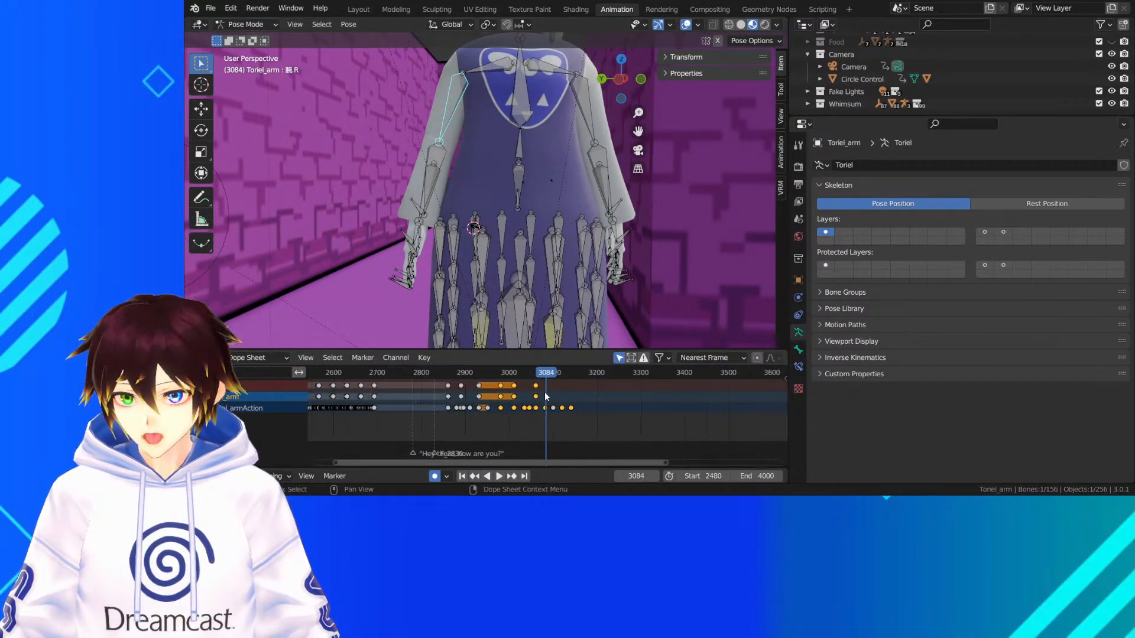
At frame 3060, rotate Toriel's right wrist bone by -2.38° about the view's Z axis
left_click(528, 372)
key("space")
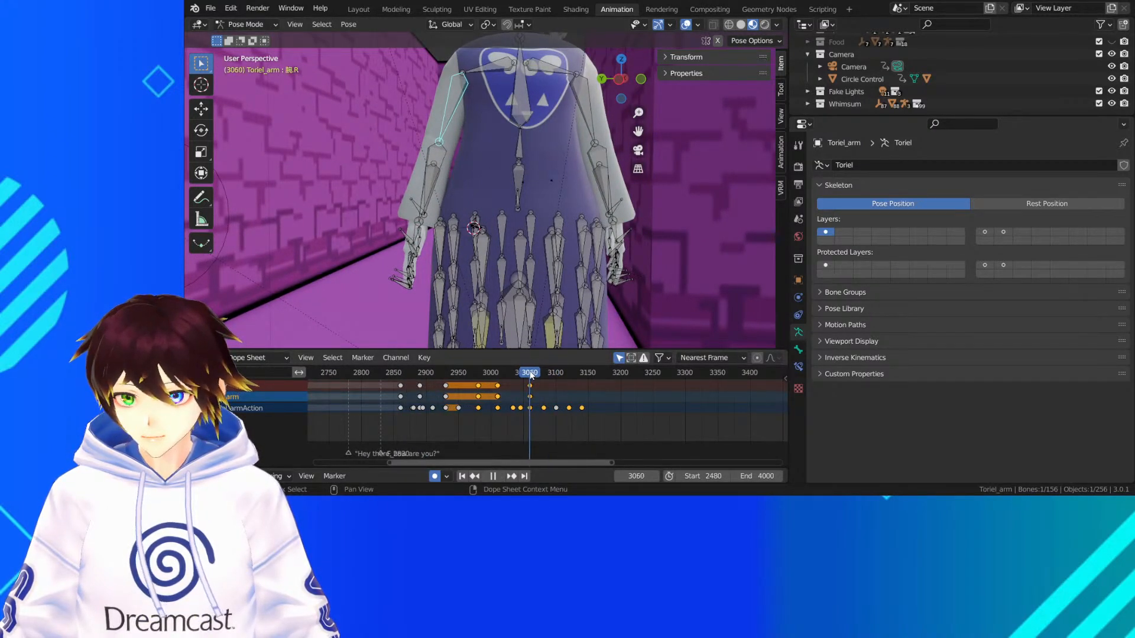
scroll(531, 392, "up", 4)
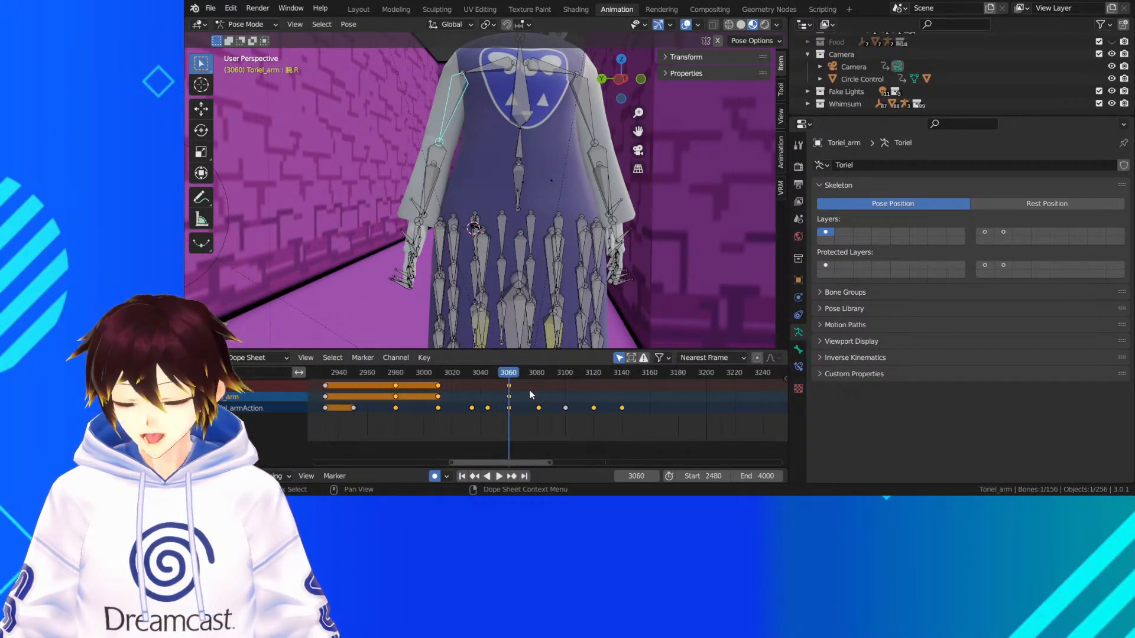
left_click(418, 238)
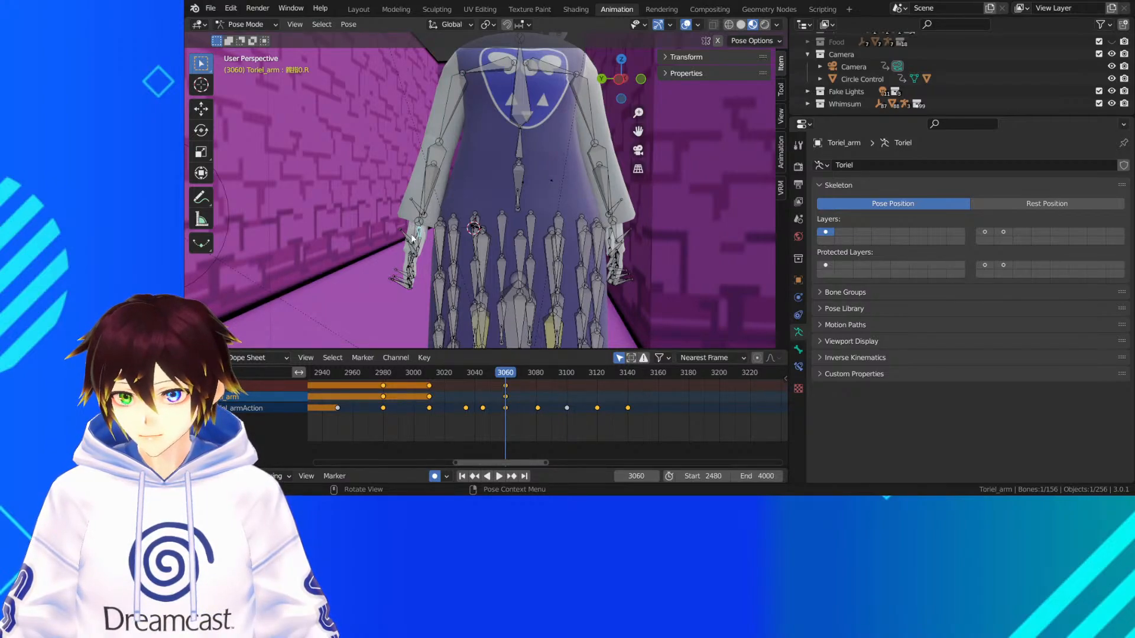
left_click(201, 130)
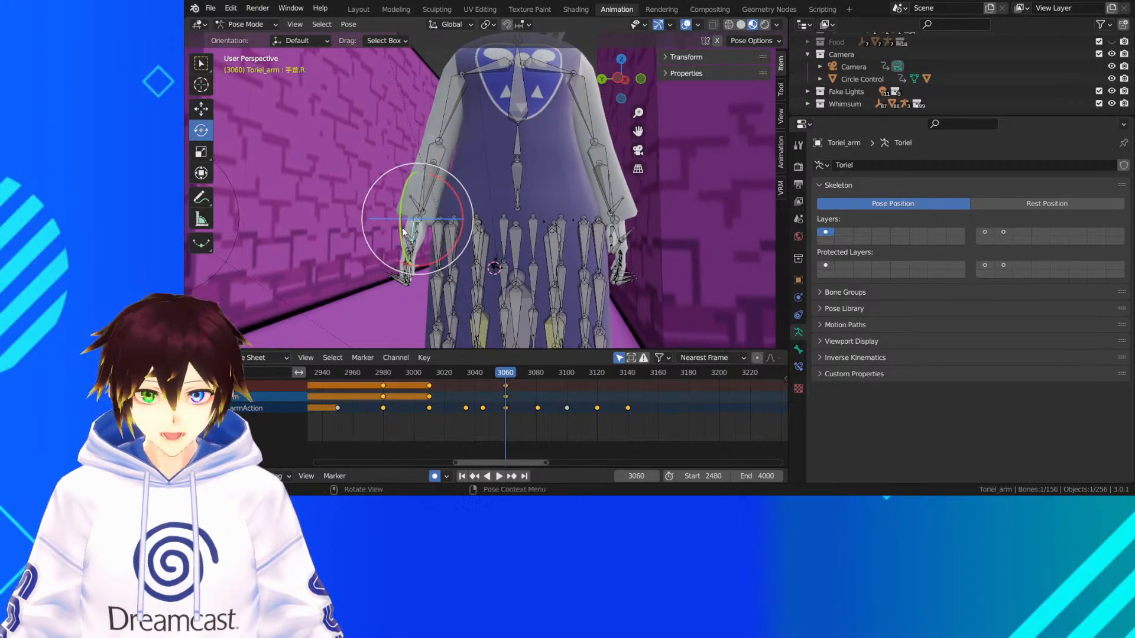
left_click_drag(404, 235, 438, 169)
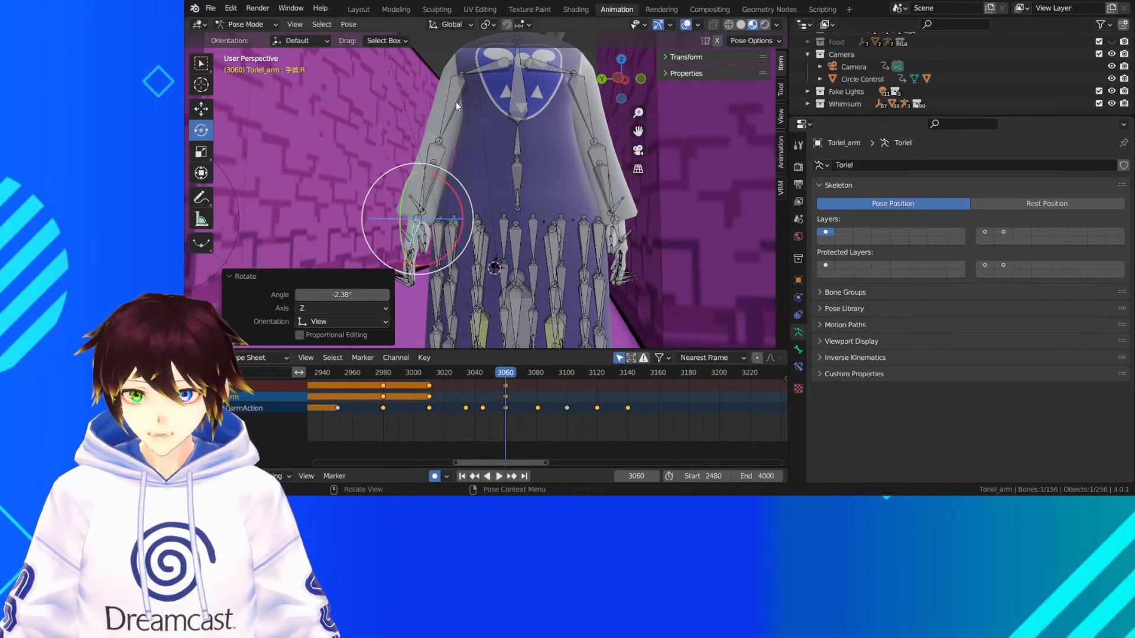
Rotate Toriel's right upper arm and elbow bones slightly at frame 3060 to bring the arm closer to her body
left_click(446, 108)
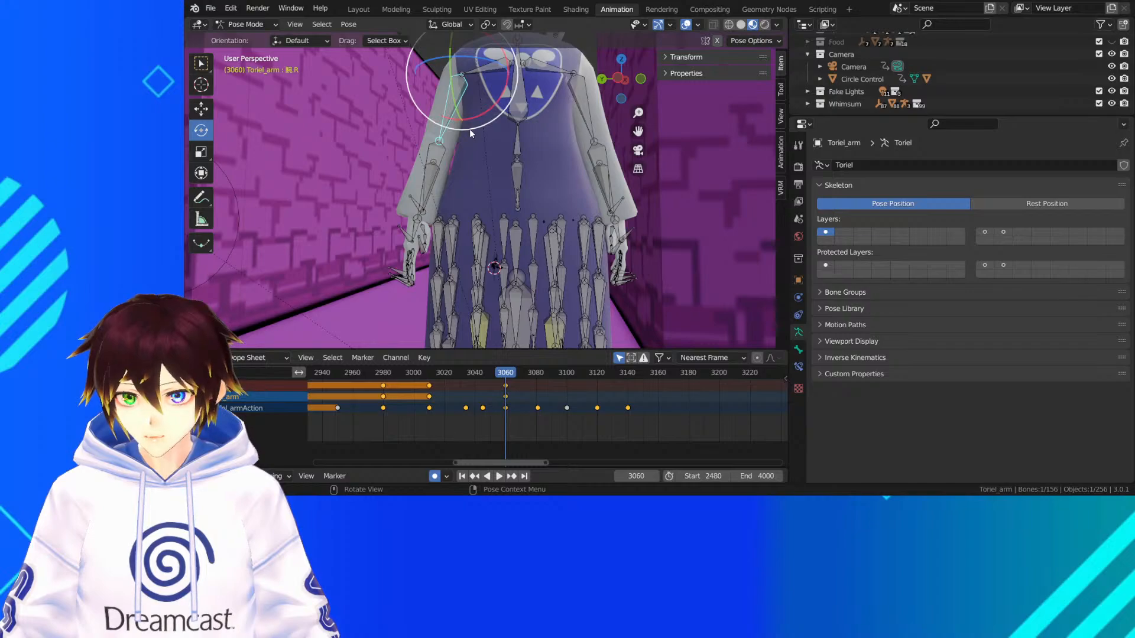
left_click_drag(476, 122, 480, 123)
middle_click_drag(452, 152, 481, 140)
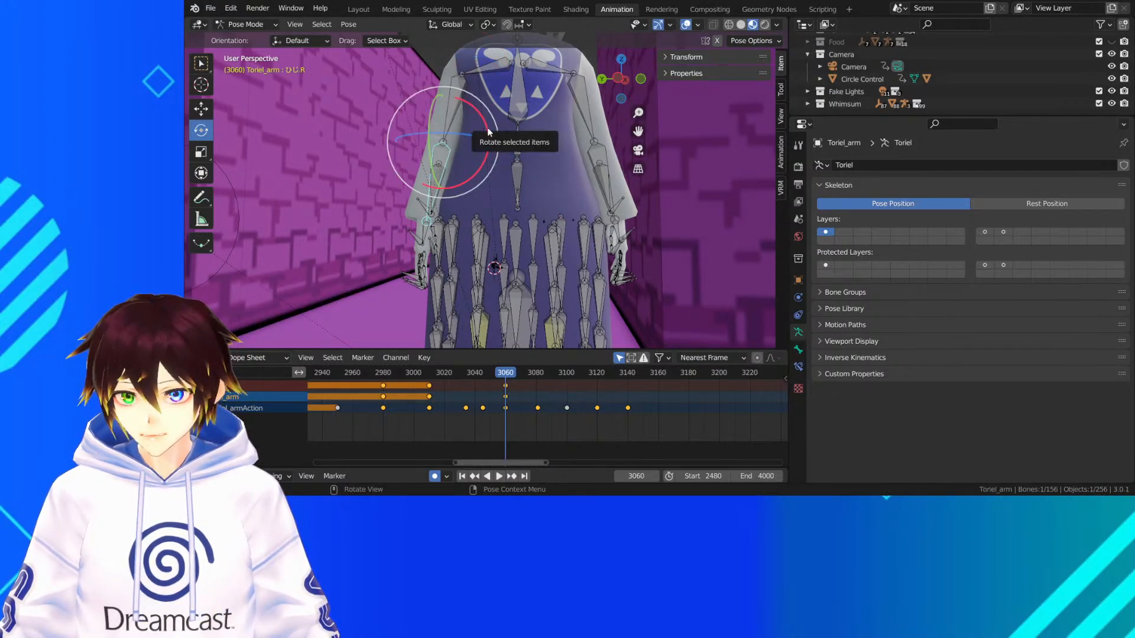
left_click_drag(487, 134, 493, 140)
Rotate the right wrist bone by 0° and 10.3° at frame 3060 with a Trackball rotation
left_click(417, 229)
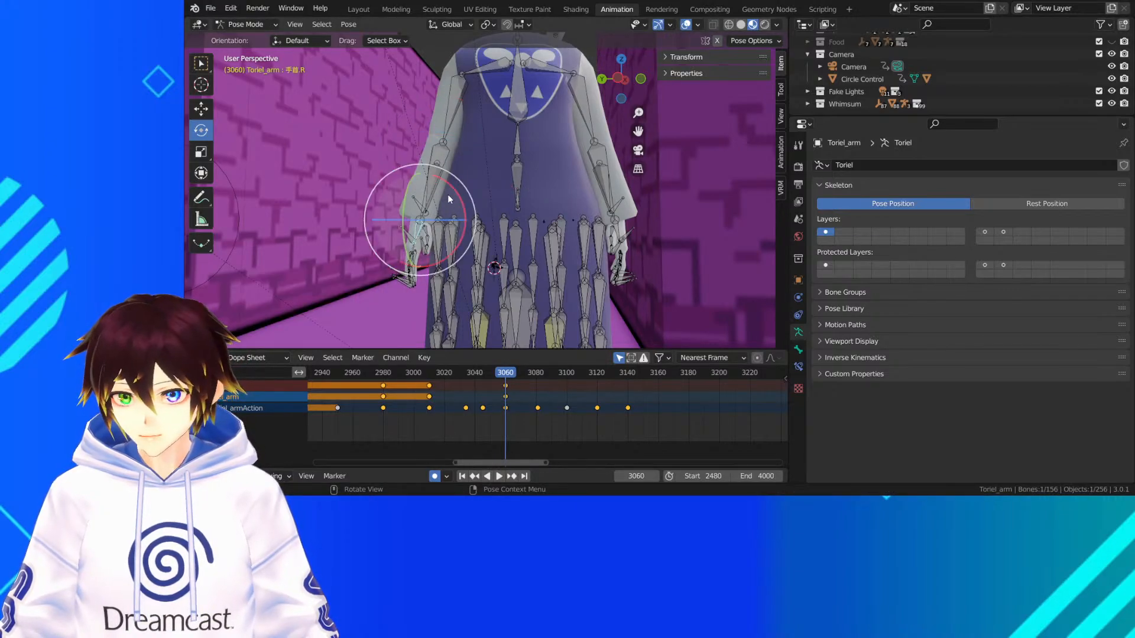
key("r")
key("r")
left_click(460, 198)
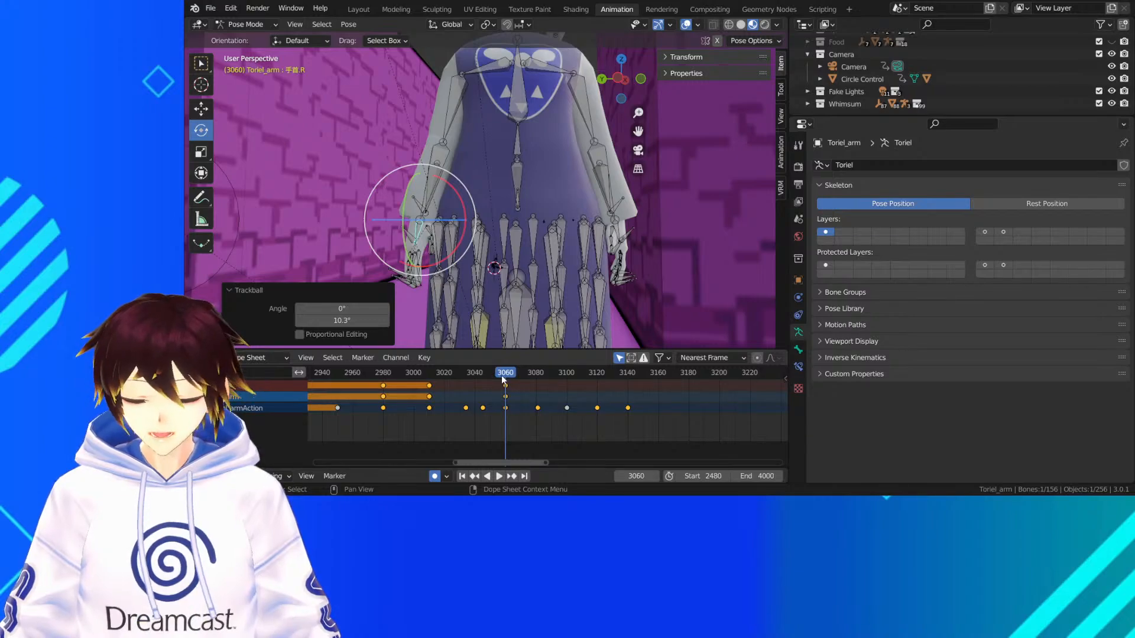
Replay the right arm's lowering motion up to frame 3072, and again from about frame 3033 to frame 3066
left_click_drag(506, 377, 448, 377)
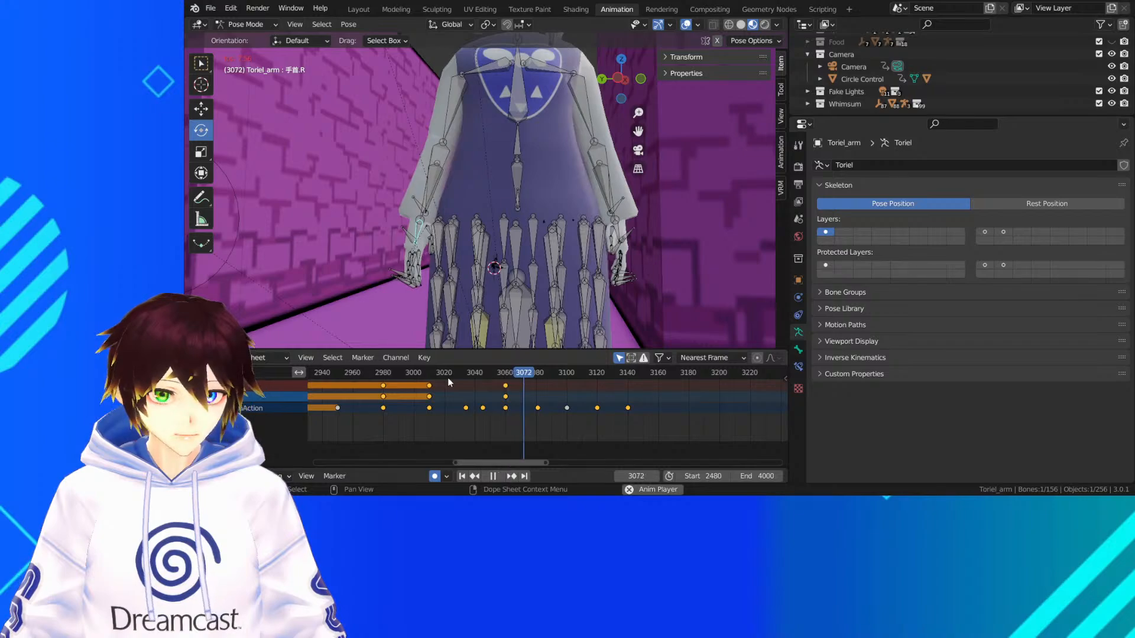
key("space")
left_click_drag(519, 371, 463, 379)
key("space")
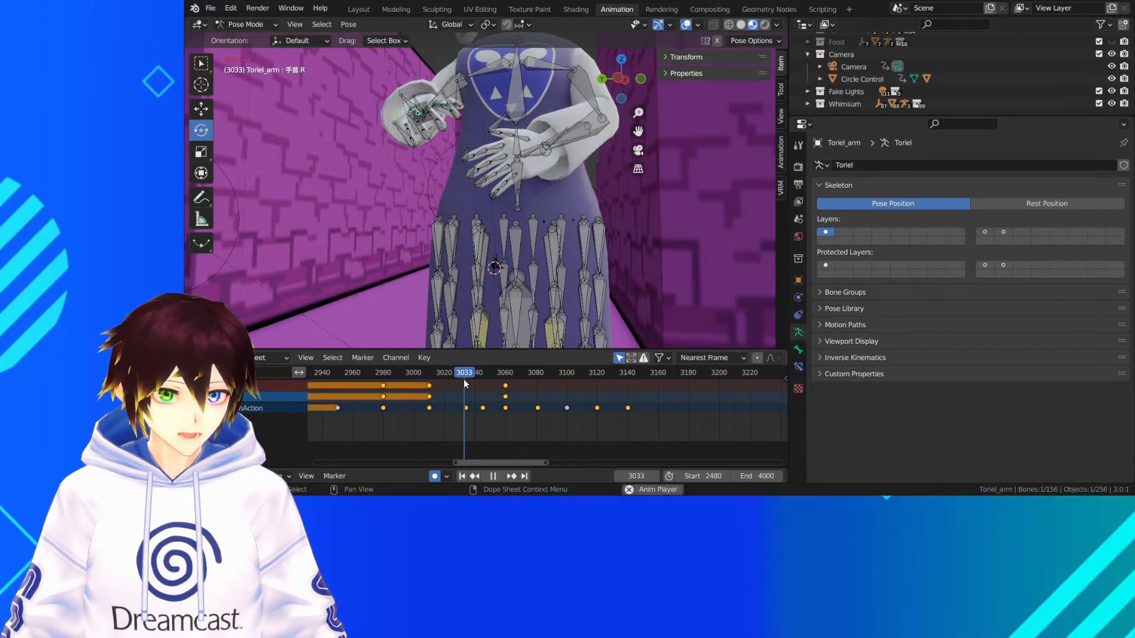
key("space")
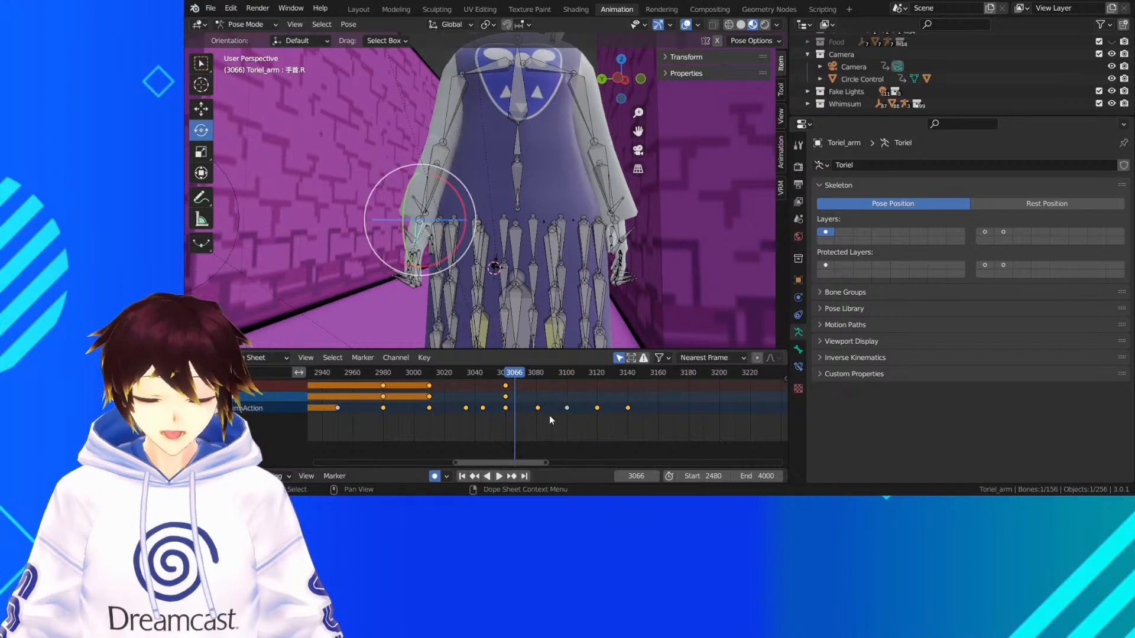
At frame 3080, rotate the right upper arm bone slightly around the Y axis, and replay the arm motion from about frame 3051
key("space")
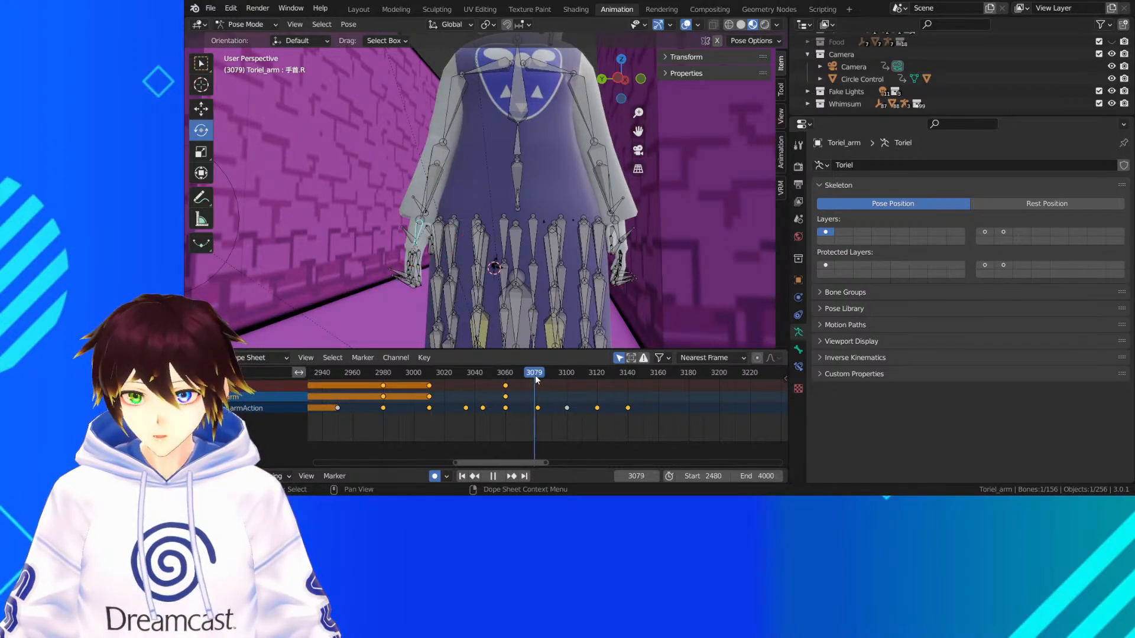
key("space")
left_click(446, 109)
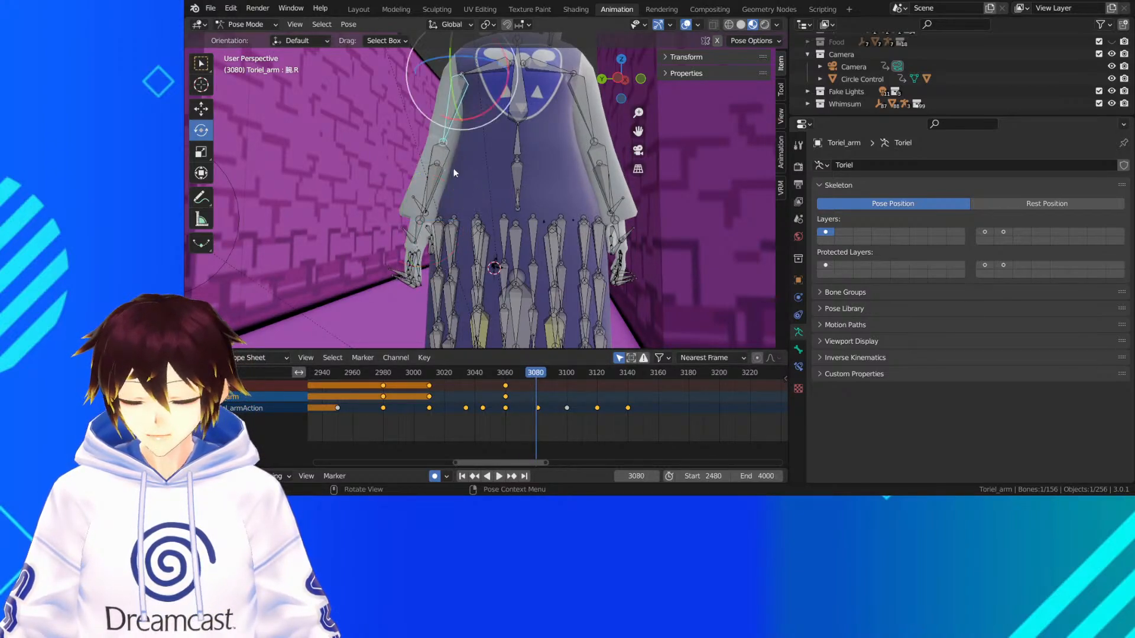
middle_click_drag(466, 154, 525, 177)
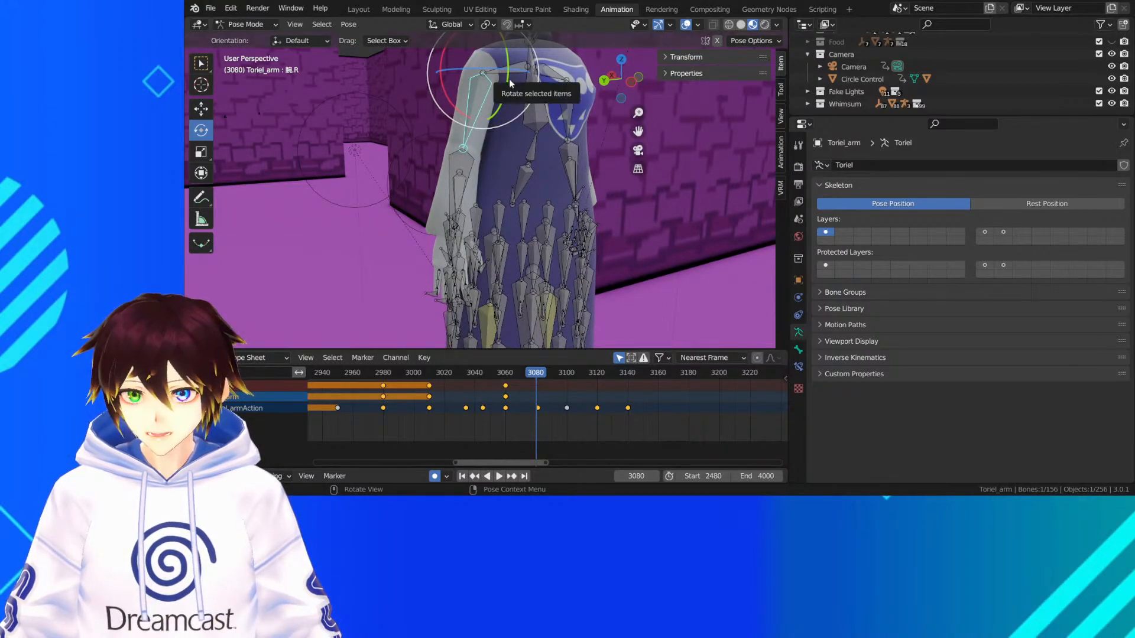
left_click_drag(510, 85, 509, 75)
left_click_drag(508, 81, 508, 83)
key("space")
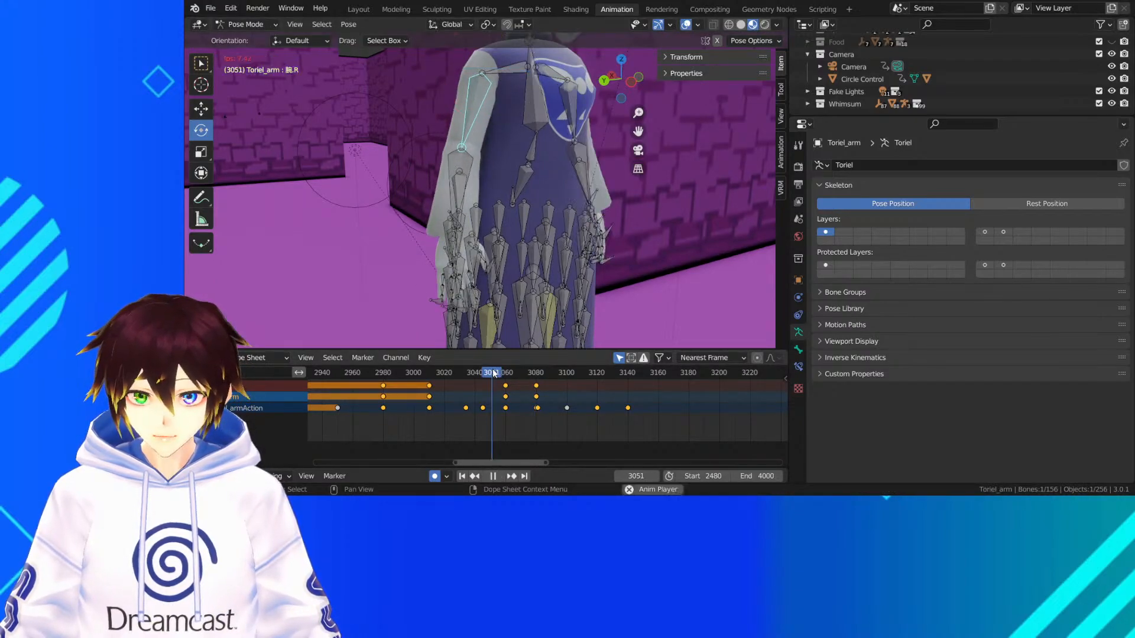
key("space")
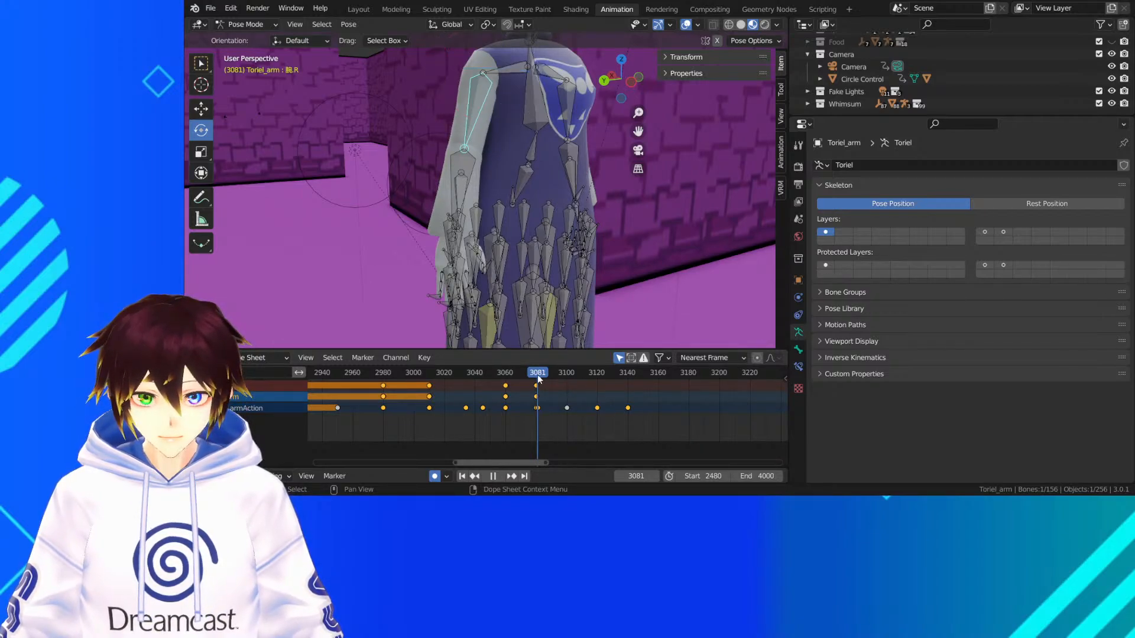
At frame 3080, rotate Toriel's right elbow bone by -4.58° and 4.01° with Trackball, then by -2.79° and -1.59° around the view axis
left_click_drag(537, 375, 536, 376)
middle_click_drag(523, 207, 457, 161)
left_click(453, 179)
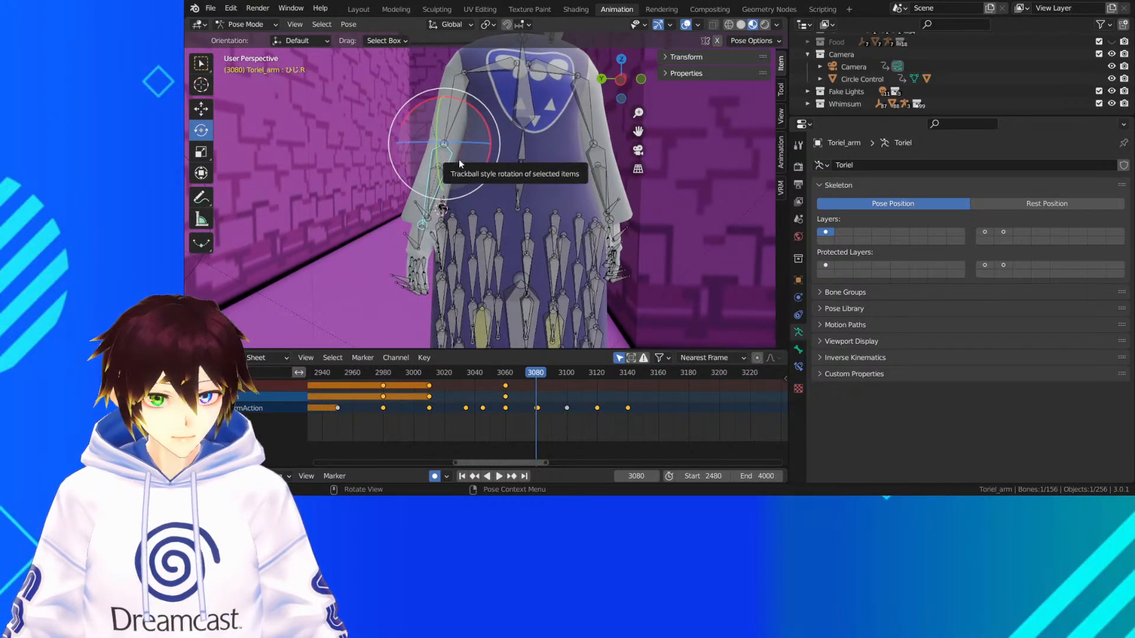
key("r")
key("r")
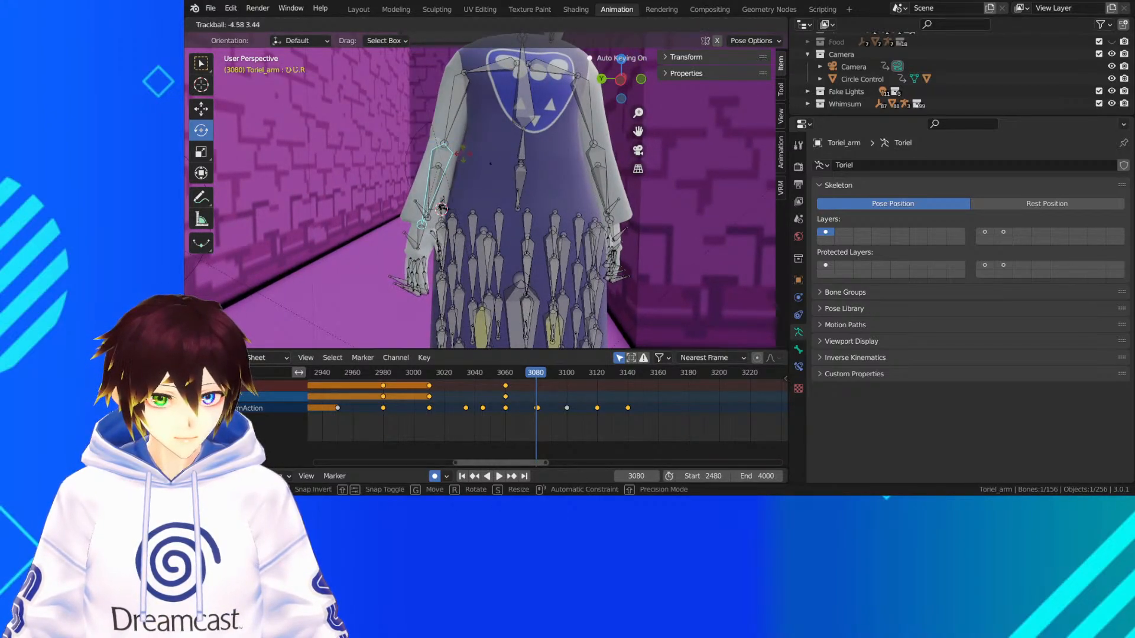
left_click(442, 210)
key("r")
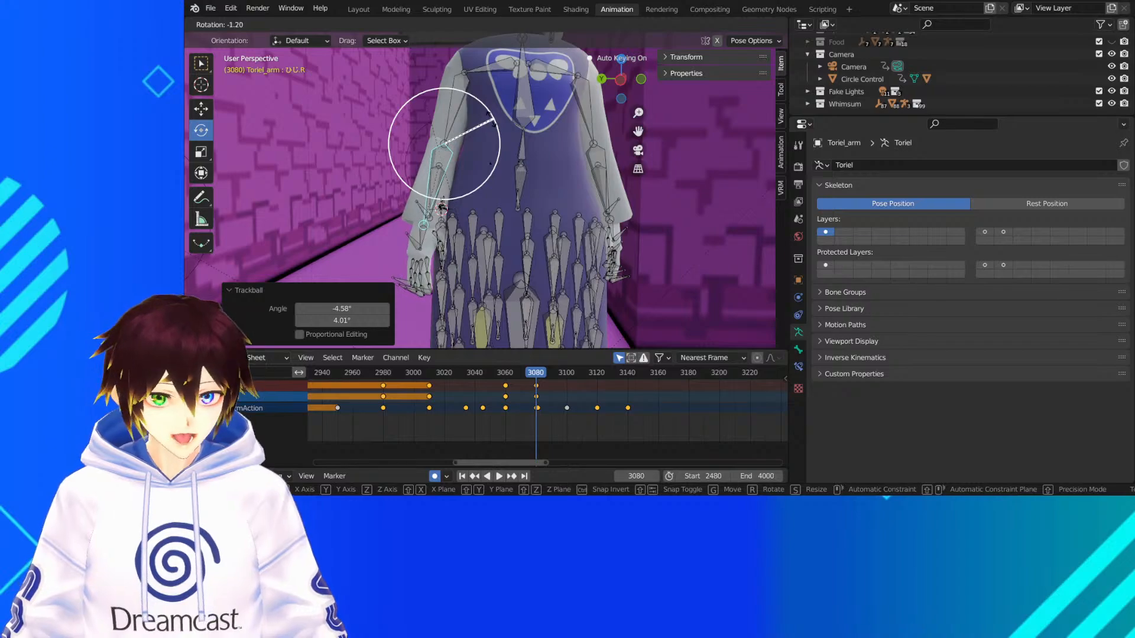
left_click(490, 125)
key("r")
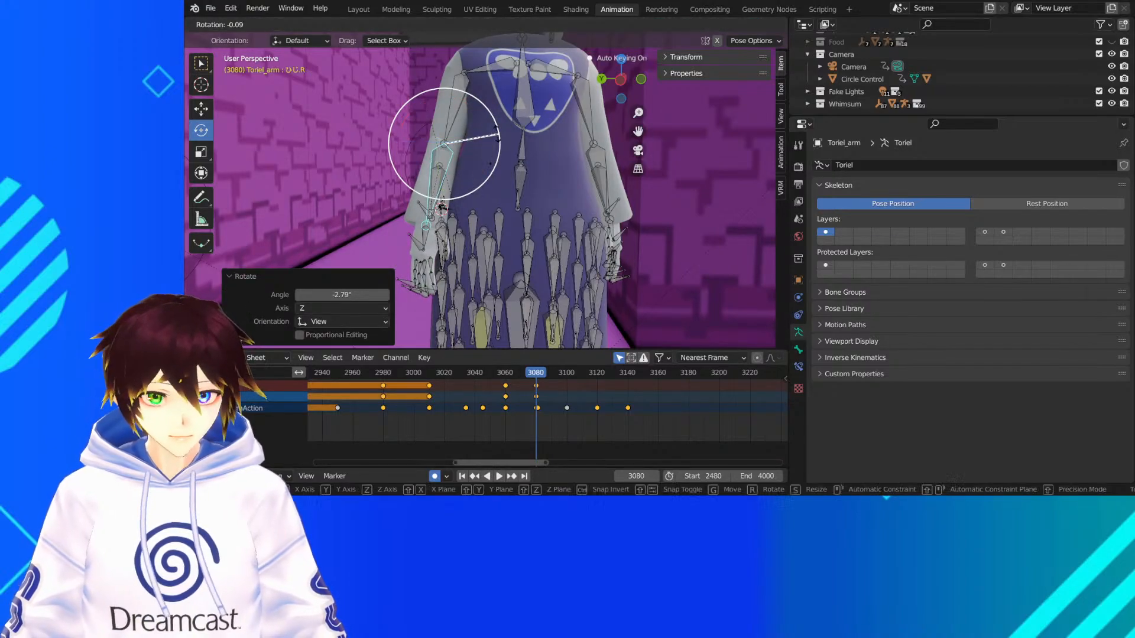
left_click(492, 137)
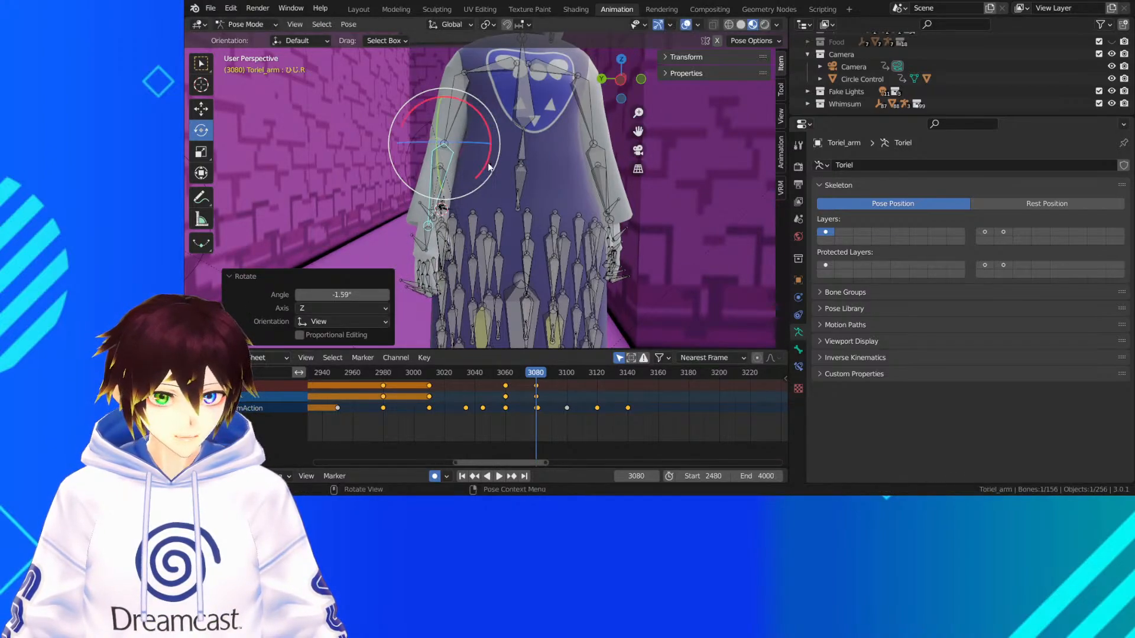
At frame 3080, rotate the right wrist bone slightly with a Trackball rotation
middle_click_drag(473, 239, 440, 210)
left_click(448, 234)
key("r")
key("r")
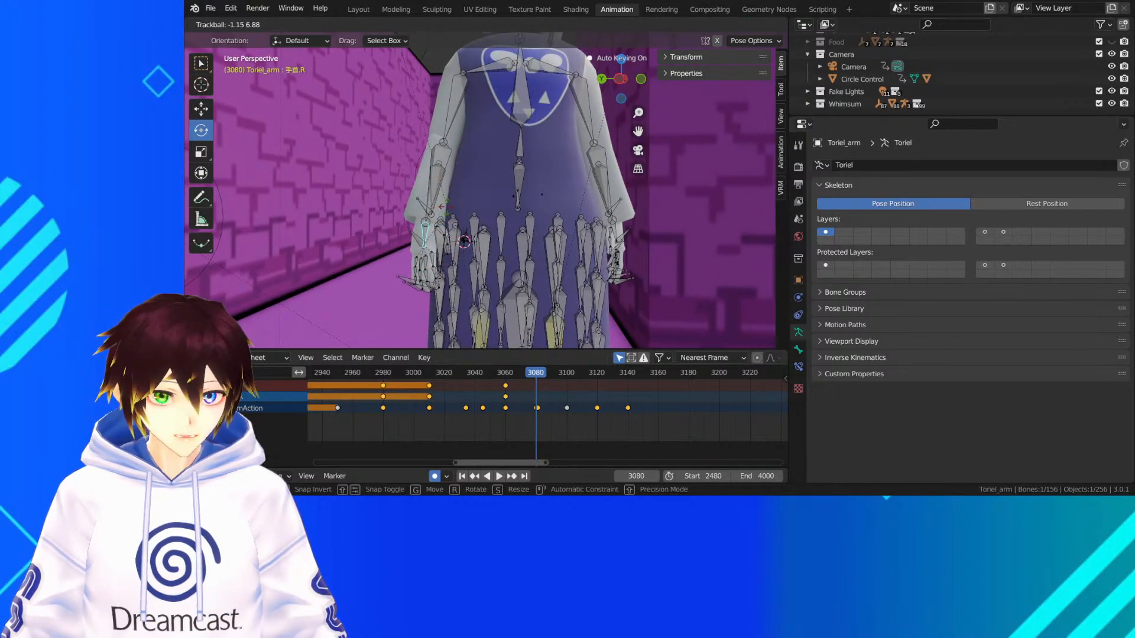
left_click(441, 207)
Hide the viewport overlays and replay the right arm's lowering motion from about frame 3020
left_click_drag(474, 370, 445, 372)
left_click(685, 24)
key("space")
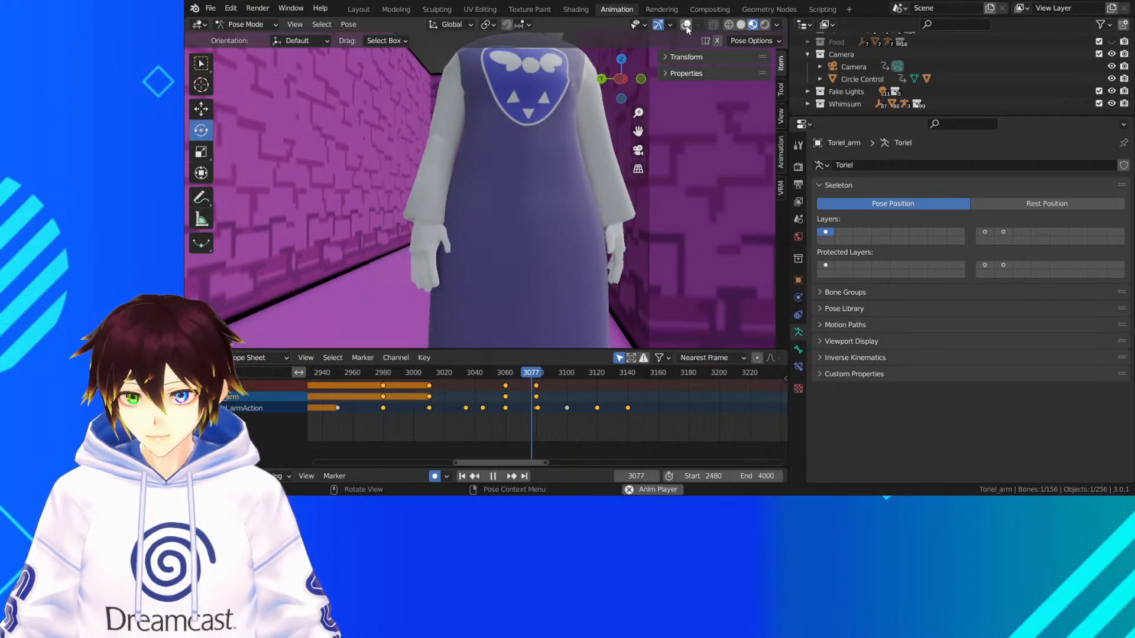
left_click(686, 24)
key("space")
left_click_drag(547, 380, 537, 381)
key("space")
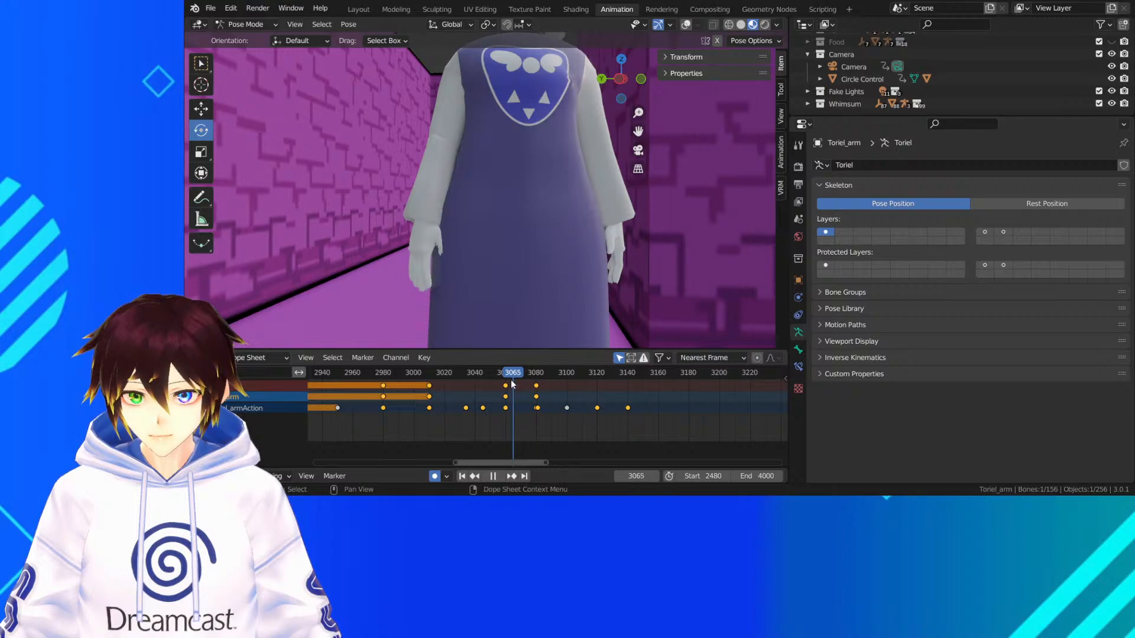
Adjust the right wrist bone's rotation slightly at frame 3060, replay the motion from about frame 3023, and save the file
key("space")
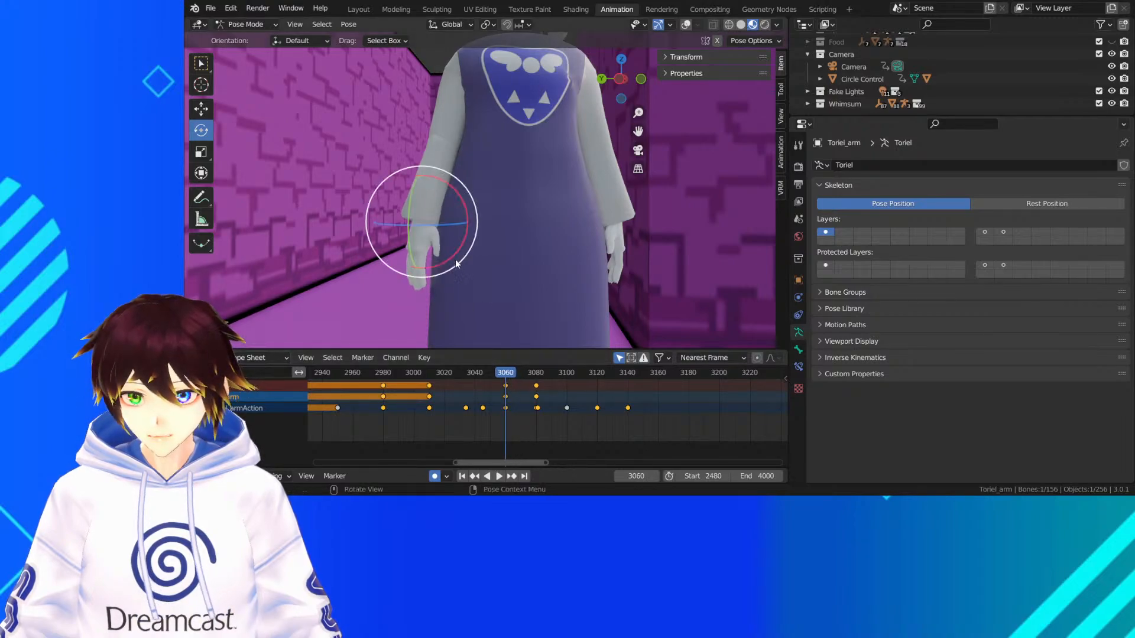
mouse_move(453, 217)
left_mouse_down()
mouse_move(467, 196)
mouse_move(443, 204)
left_mouse_up()
left_click(449, 371)
key("space")
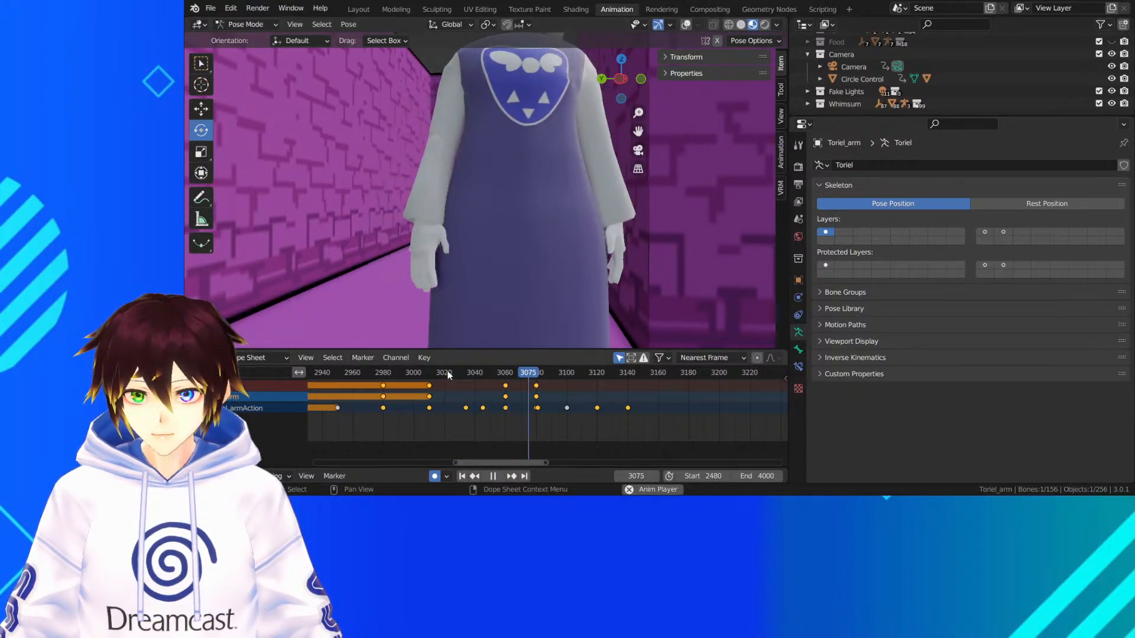
key("space")
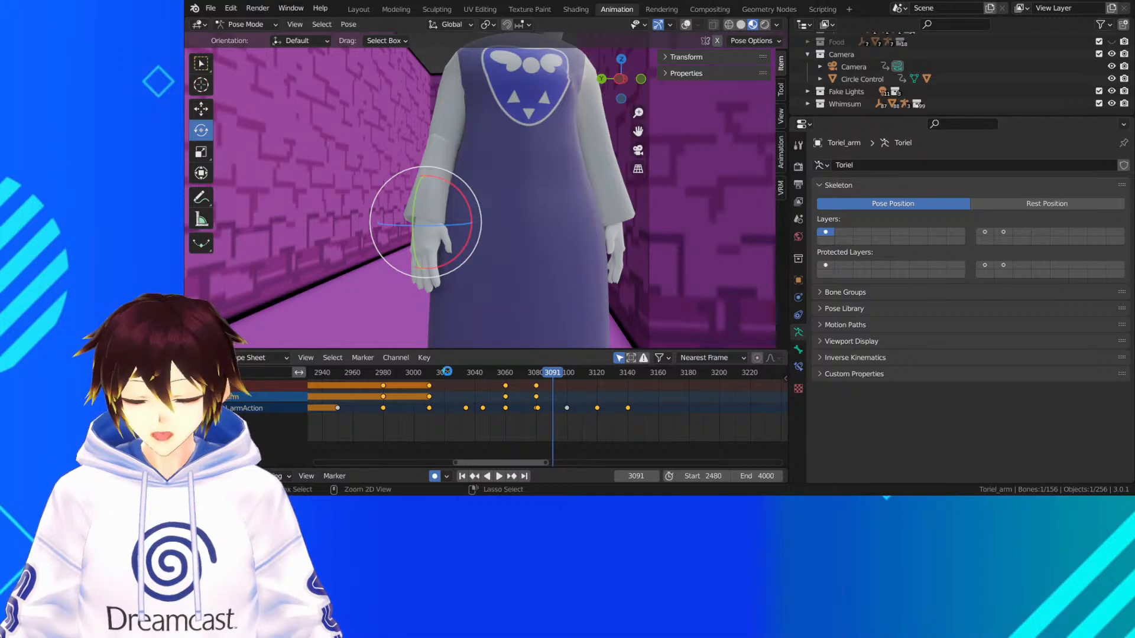
Show the overlays again and rotate the left upper arm bone by 3.63° around the view axis at frame 3100
middle_click_drag(652, 169, 635, 101)
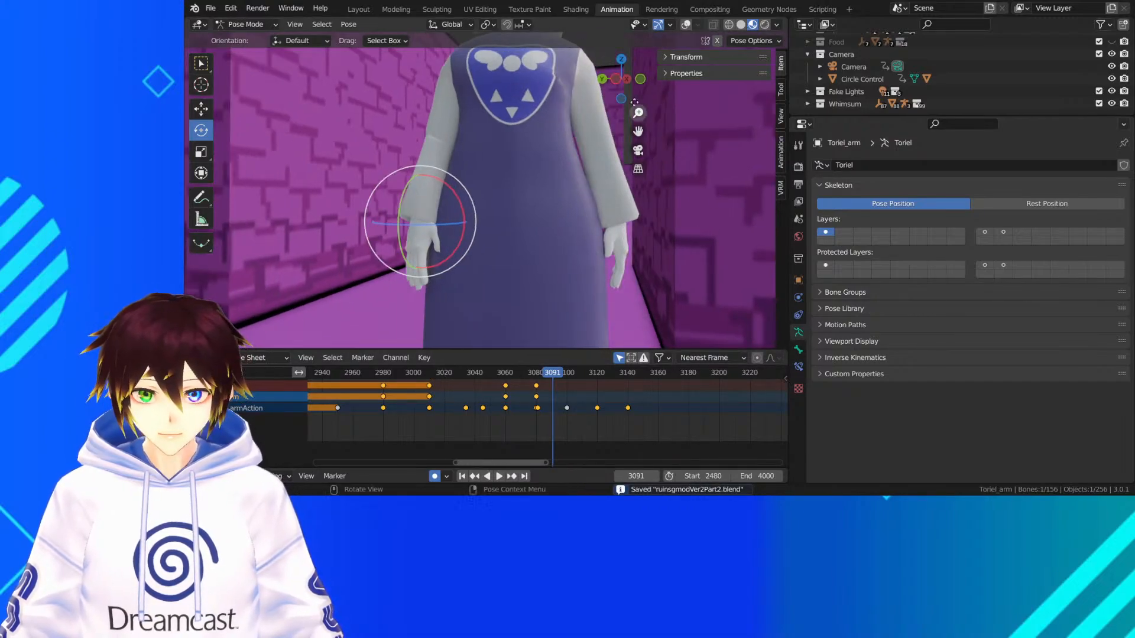
left_click(685, 25)
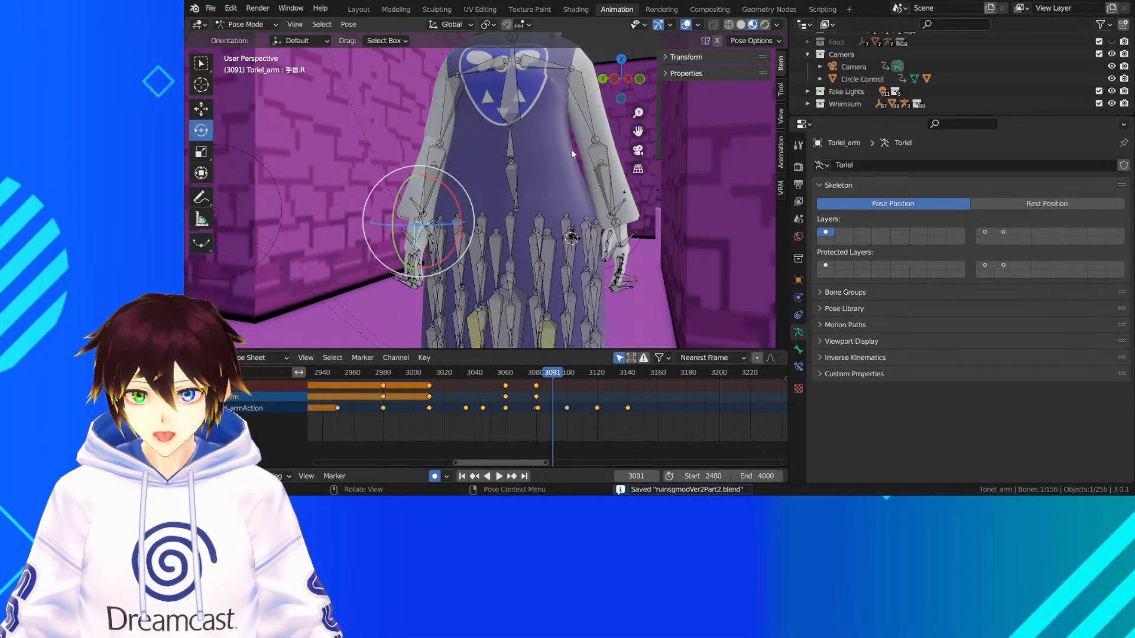
left_click(598, 157)
middle_click_drag(596, 156, 544, 172)
left_click(553, 119)
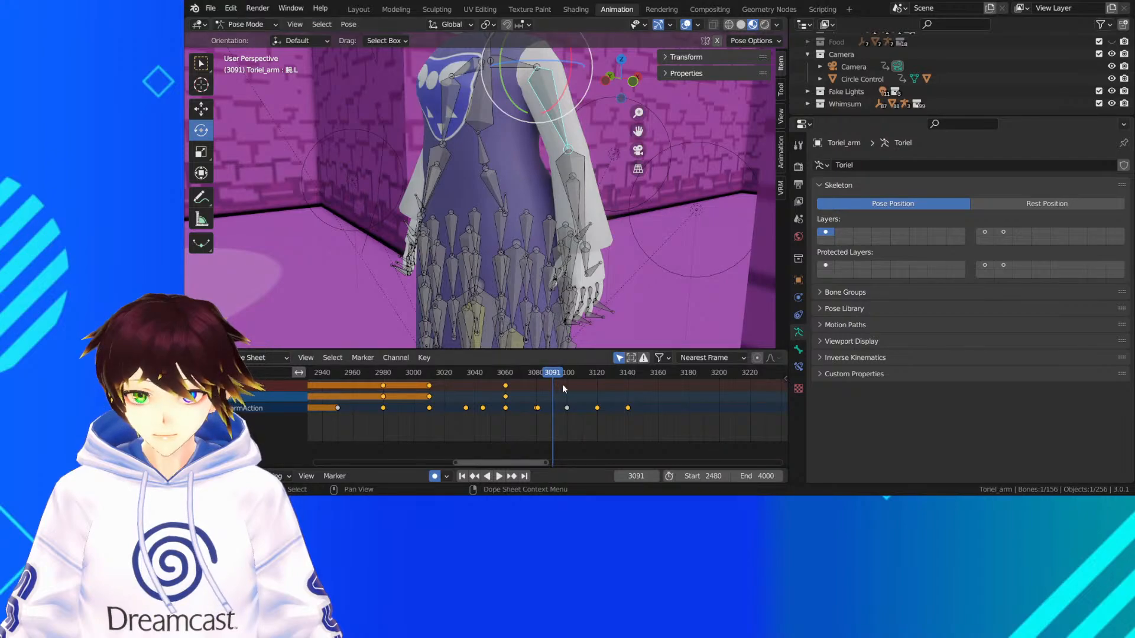
middle_click_drag(506, 131, 556, 113)
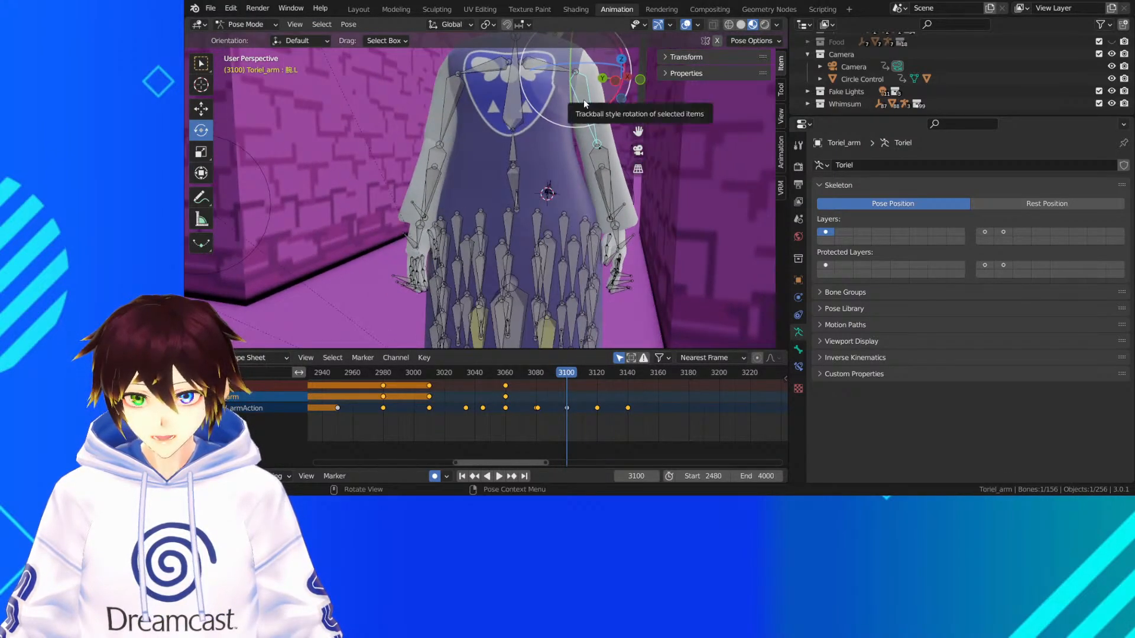
left_click_drag(584, 103, 599, 154)
left_click_drag(618, 115, 615, 121)
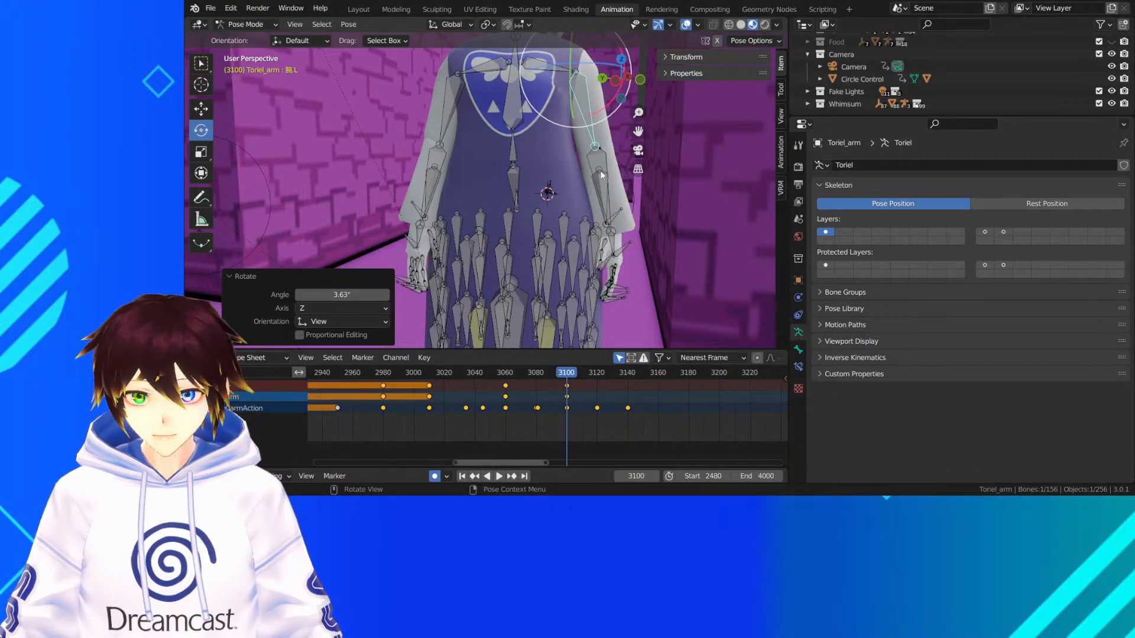
At frame 3100, rotate the left elbow bone by 0° and -3.44° with a Trackball rotation
left_click(596, 204)
middle_click_drag(604, 179, 609, 179)
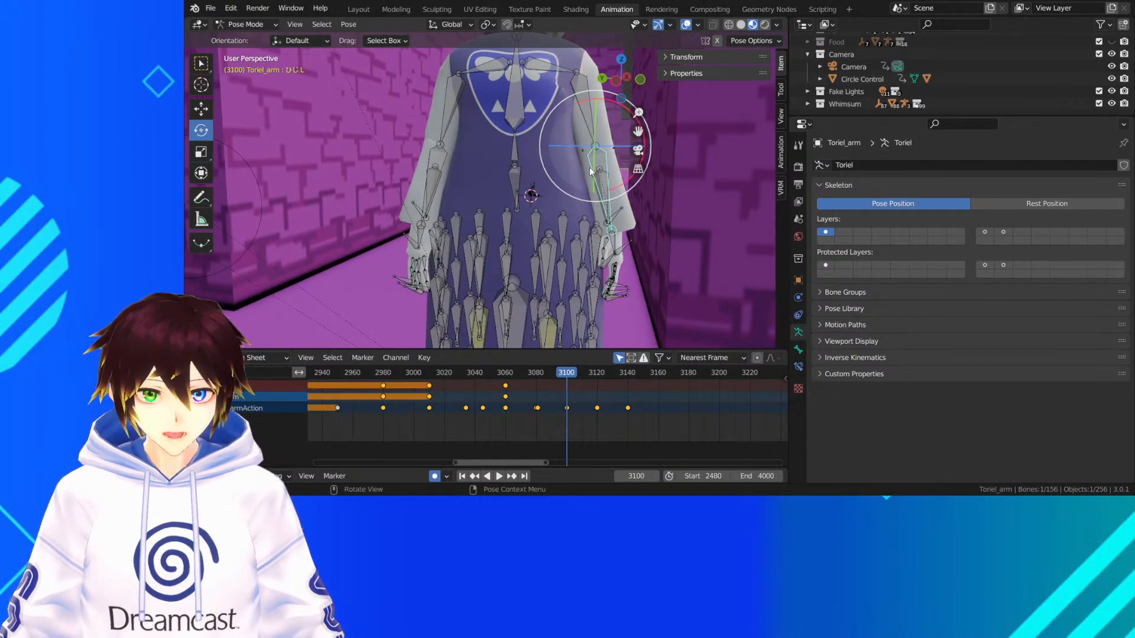
left_click_drag(587, 156, 619, 153)
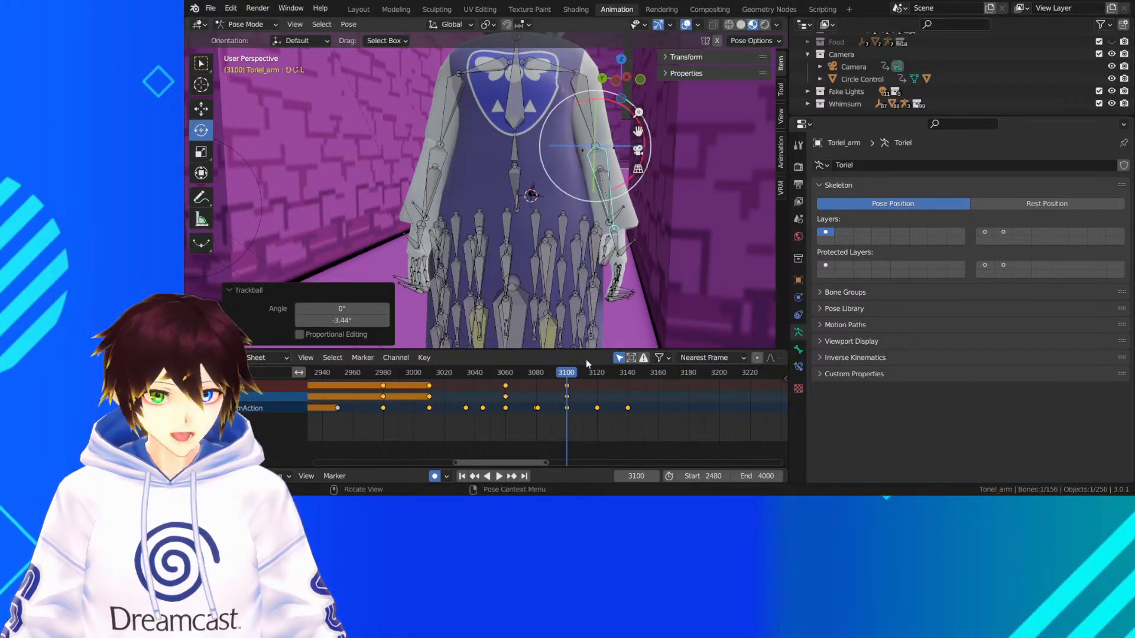
Replay both arms' lowering motion from about frame 3012 to frame 3104, saving the file partway through
left_click_drag(445, 374, 430, 376)
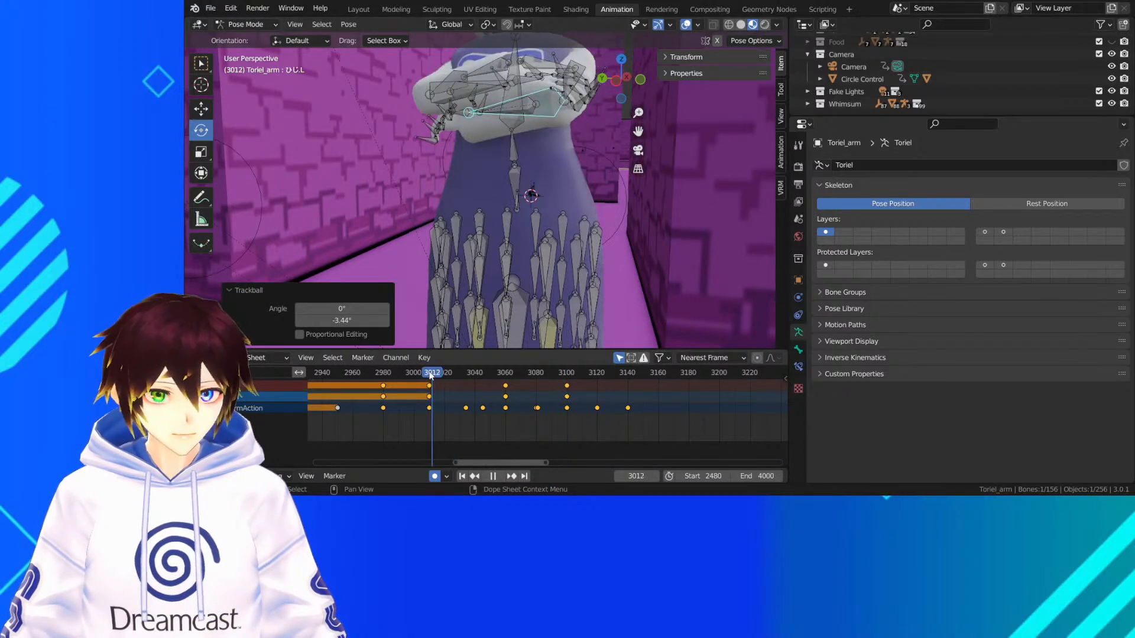
key("space")
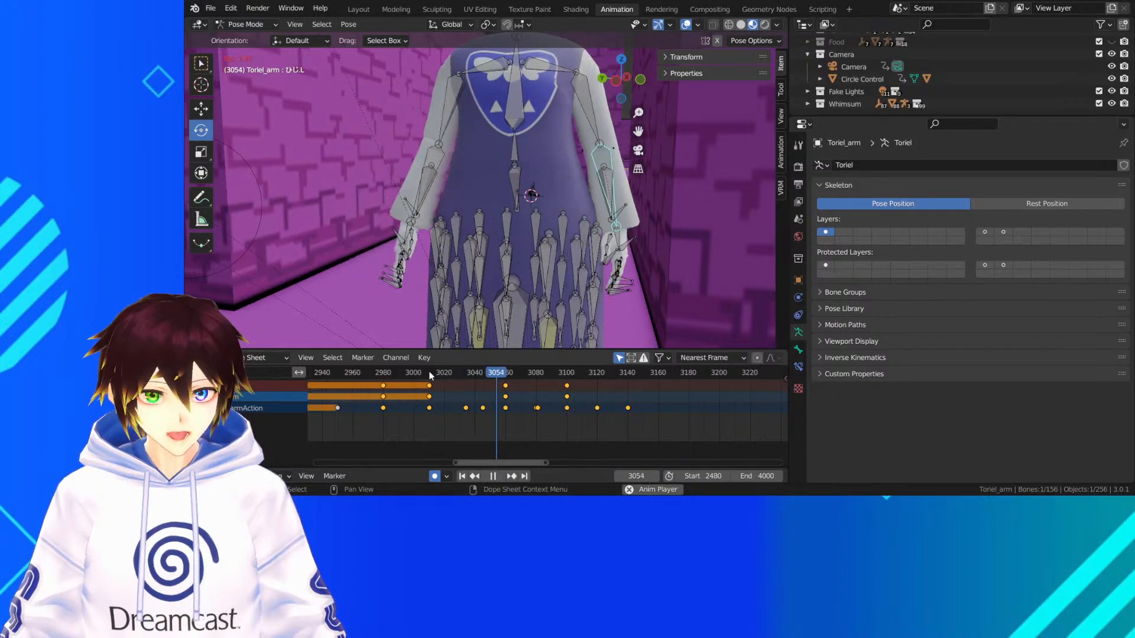
key("space")
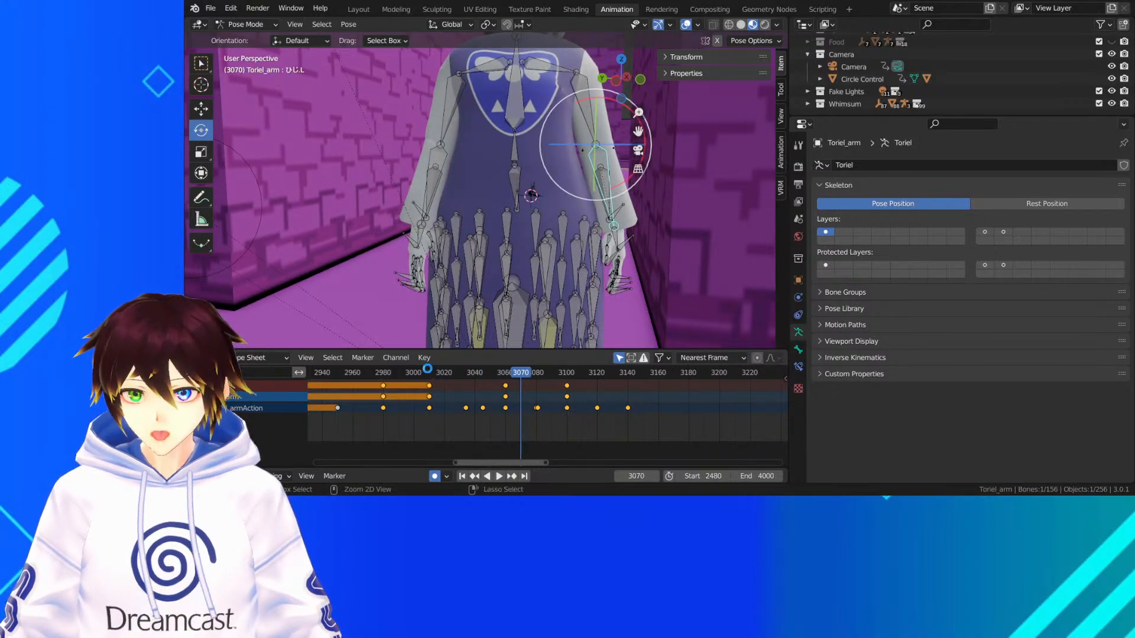
key("ctrl+s")
key("space")
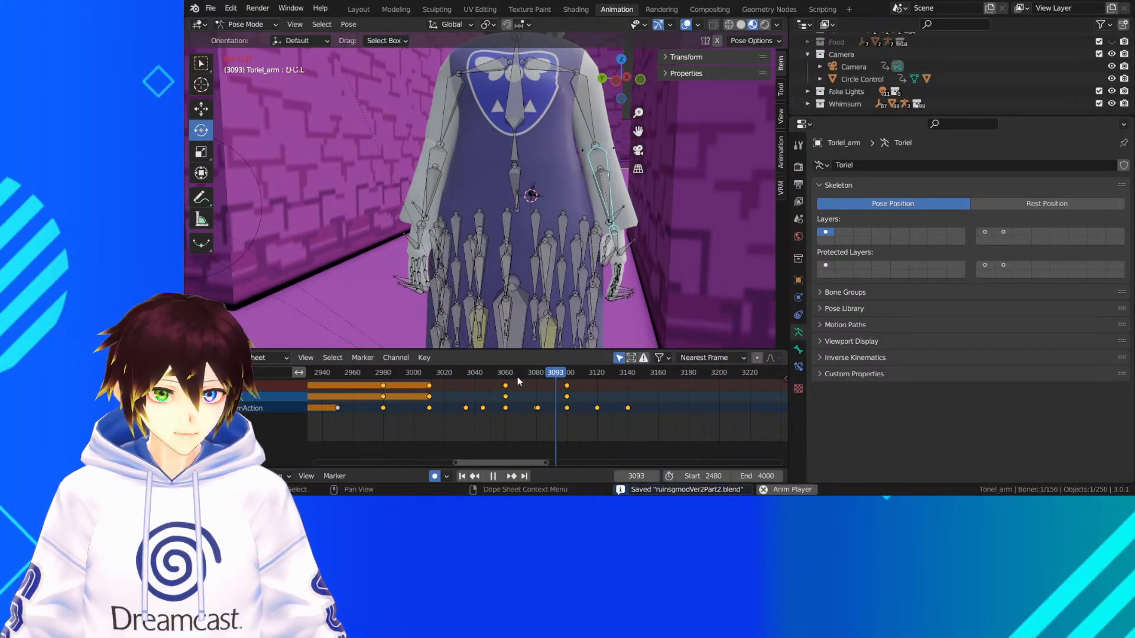
key("space")
Hide the overlays and replay Toriel's full-body motion from frame 2977 past frame 3100, rechecking the arms around frame 3052
scroll(559, 204, "down", 5)
middle_click_drag(558, 204, 567, 198)
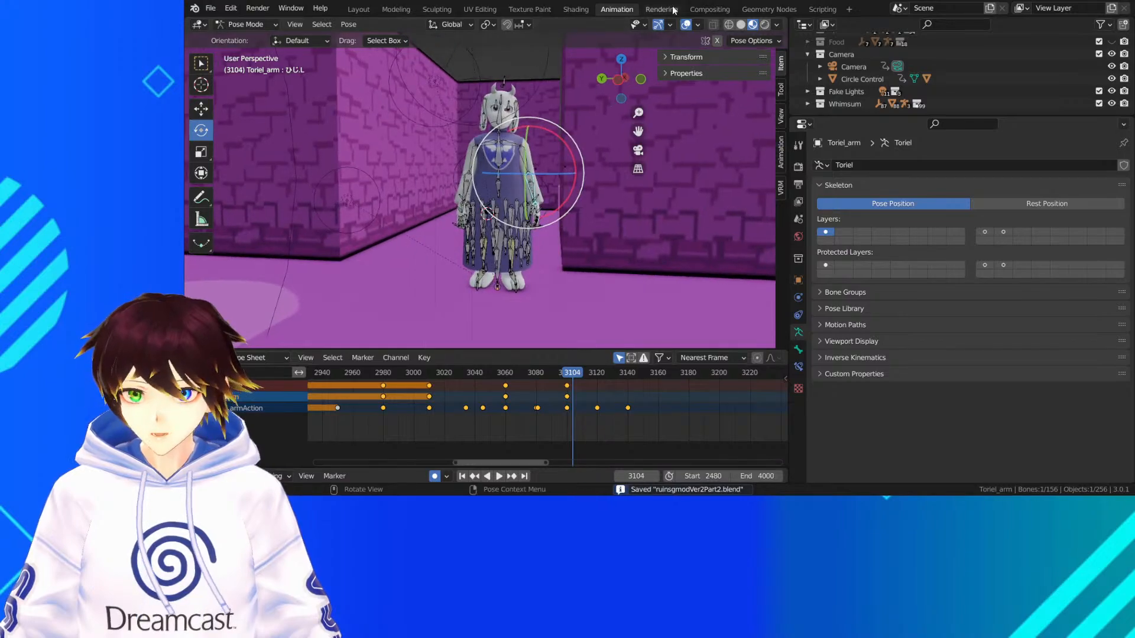
left_click(686, 25)
left_click(379, 376)
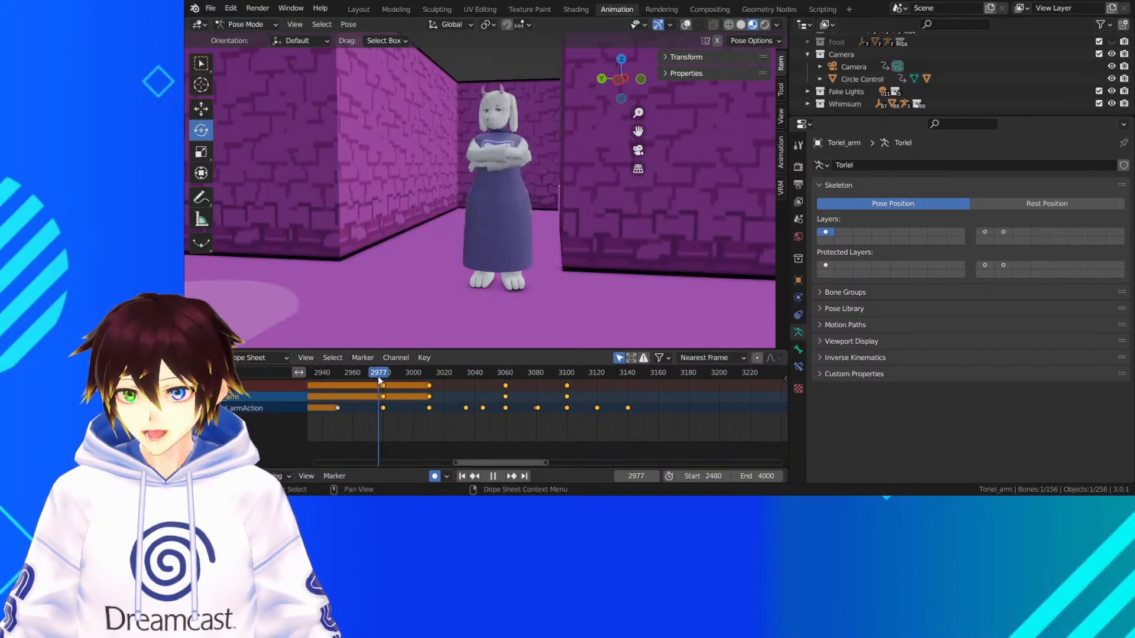
key("space")
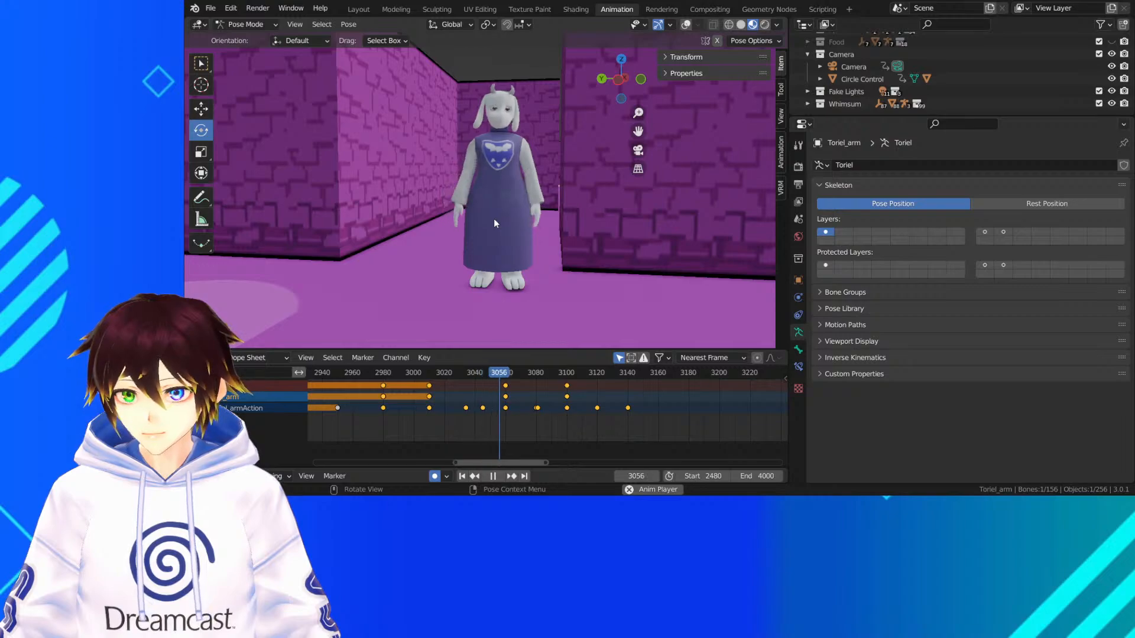
key("space")
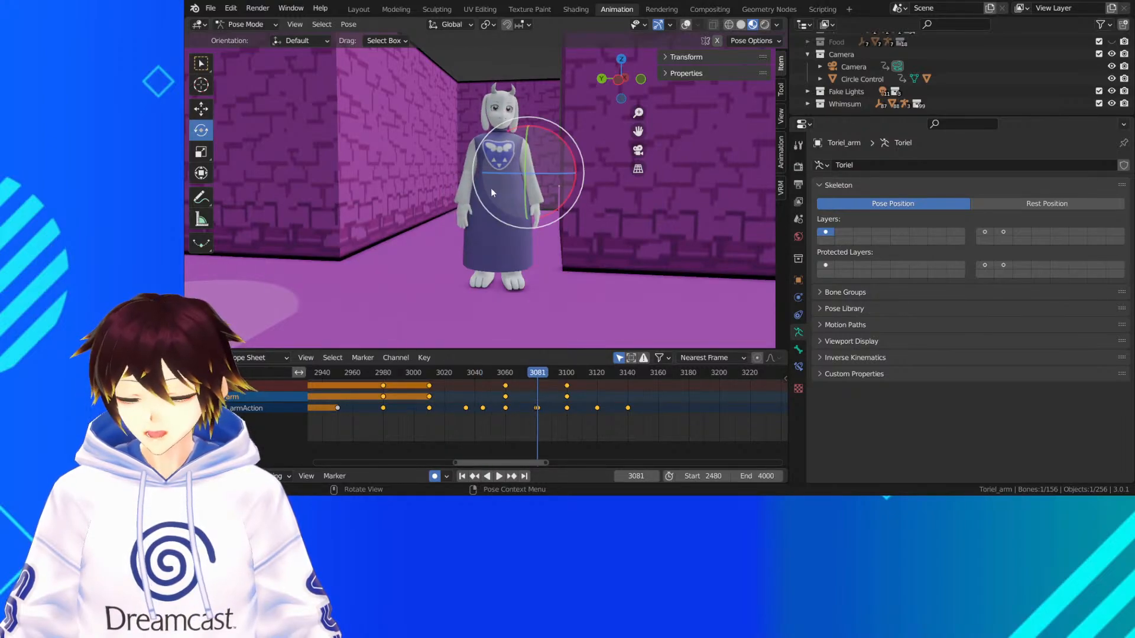
key("space")
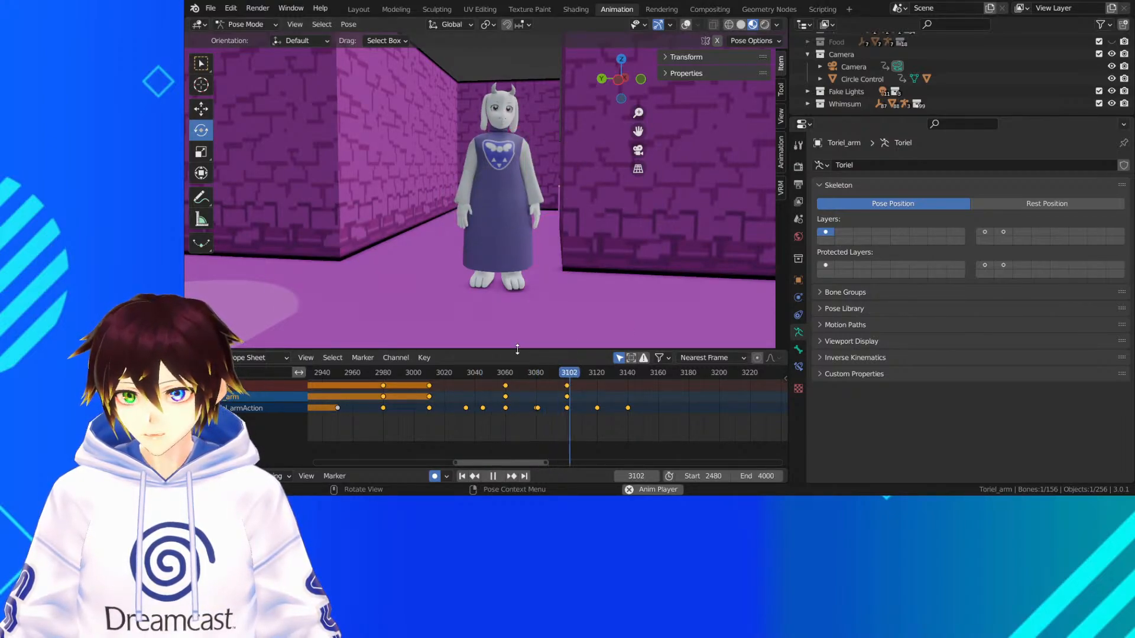
key("space")
left_click(430, 373)
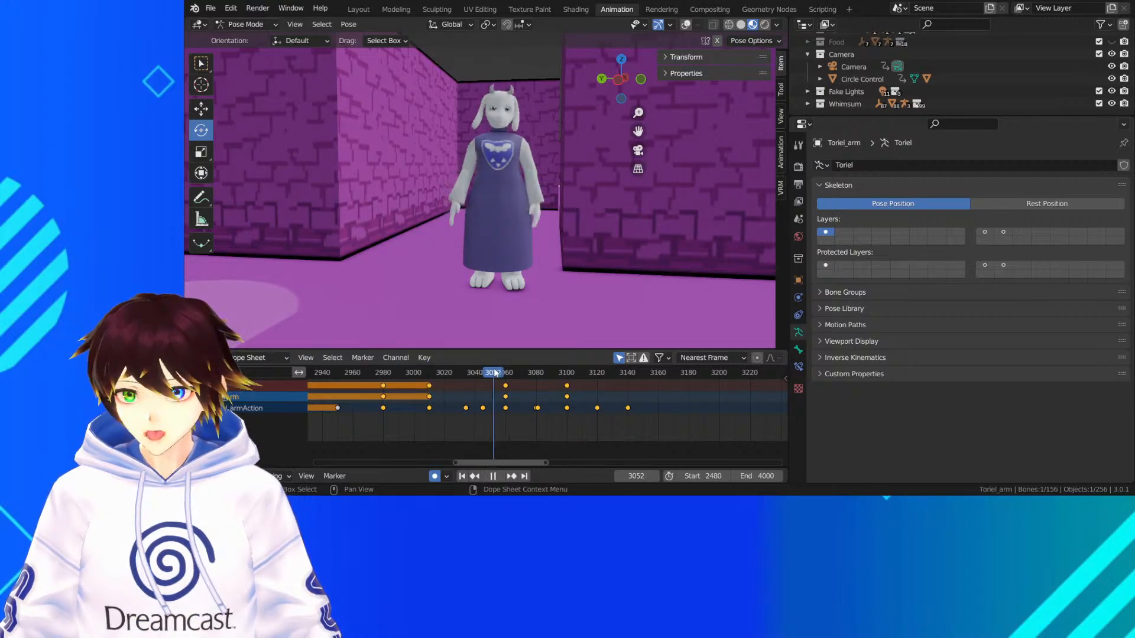
key("space")
Zoom out the keyframe timeline and play the earlier section from about frame 2746 to frame 2760
scroll(431, 390, "down", 6)
left_click(424, 373)
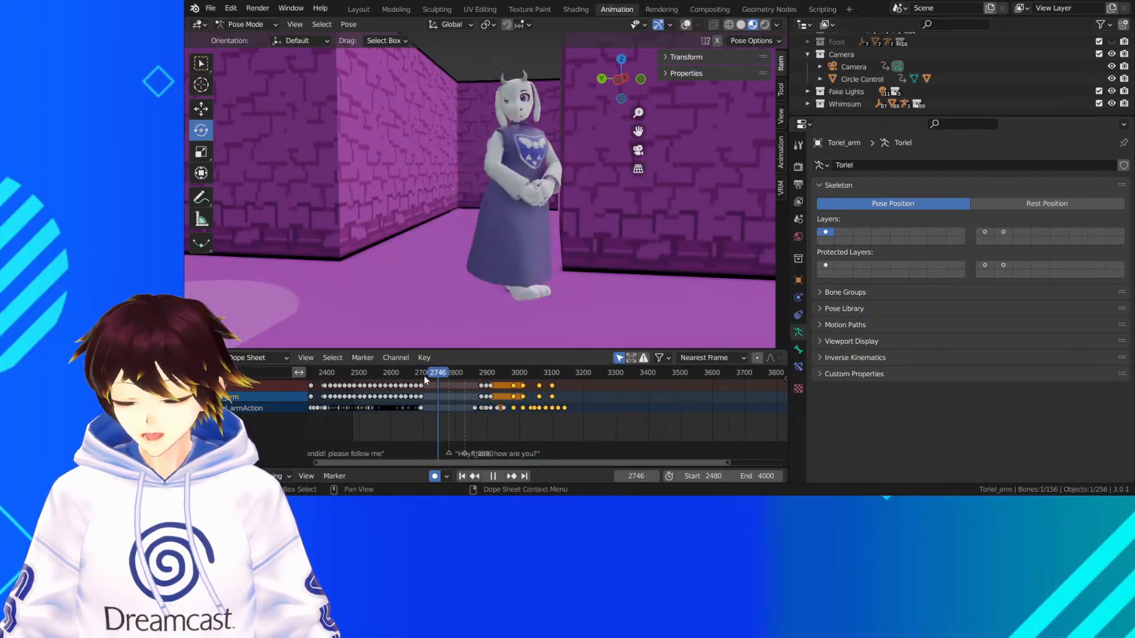
key("space")
key("space")
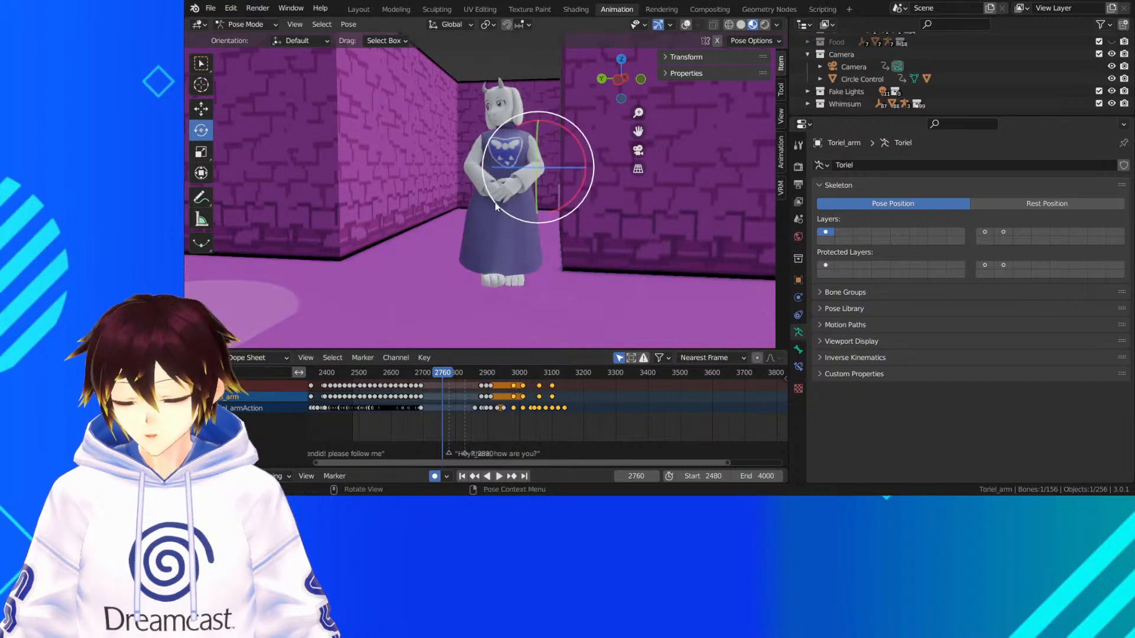
Review the earlier dialogue shots through the scene camera, from around frame 1949 back to frame 1781
middle_click_drag(388, 417, 609, 414)
left_click_drag(486, 375, 405, 381)
left_click(637, 154)
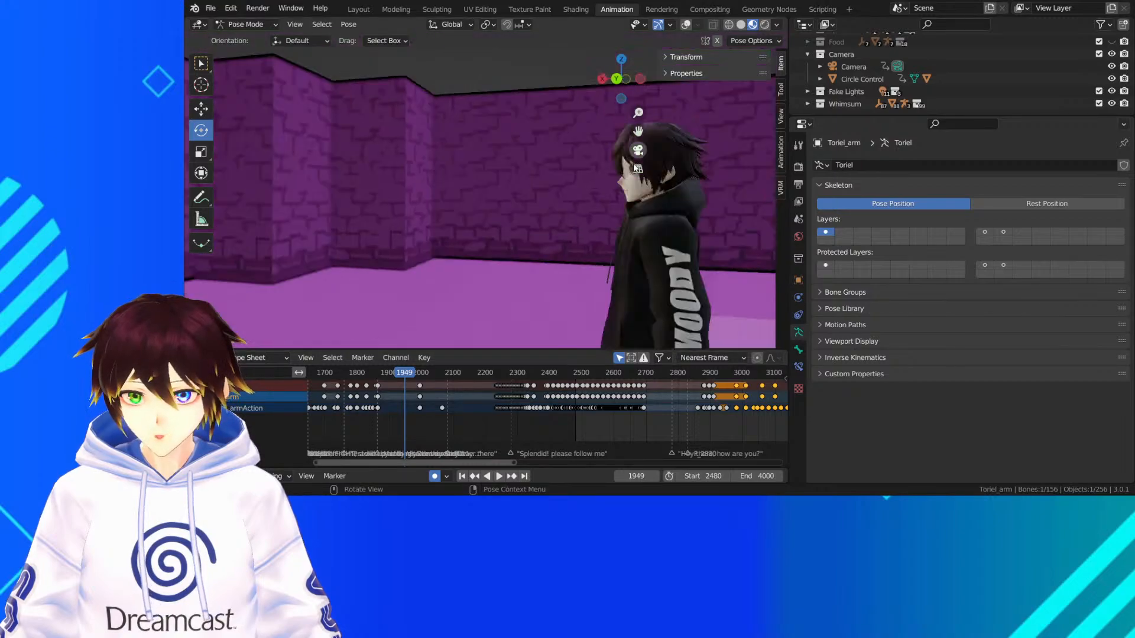
key("space")
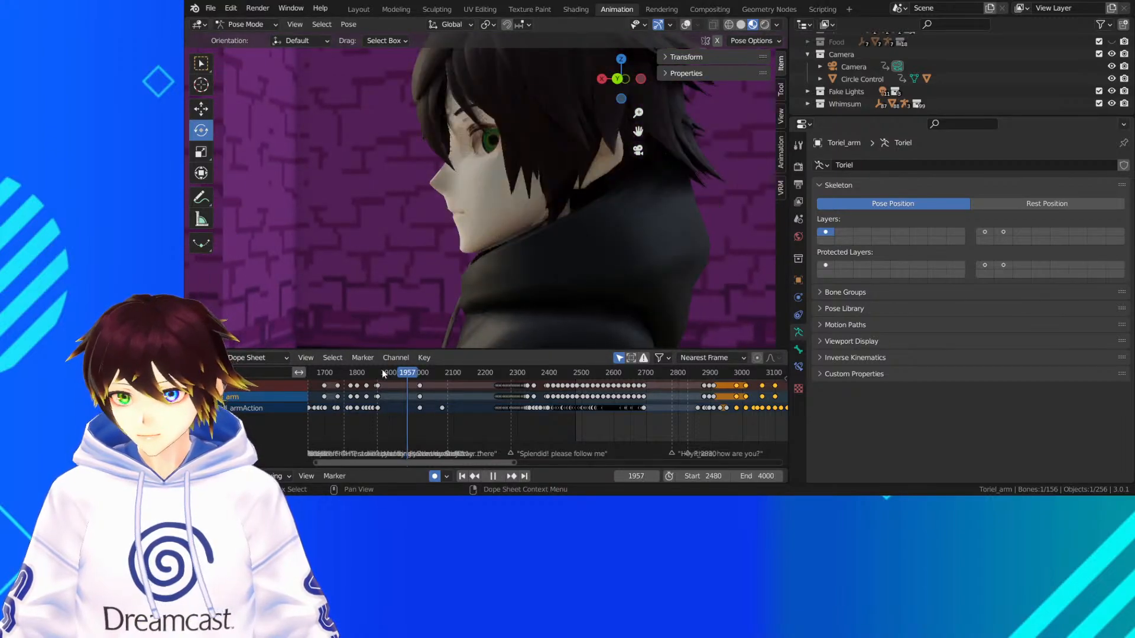
left_click(379, 373)
left_click(351, 376)
mouse_move(351, 375)
left_mouse_down()
mouse_move(336, 378)
mouse_move(351, 378)
left_mouse_up()
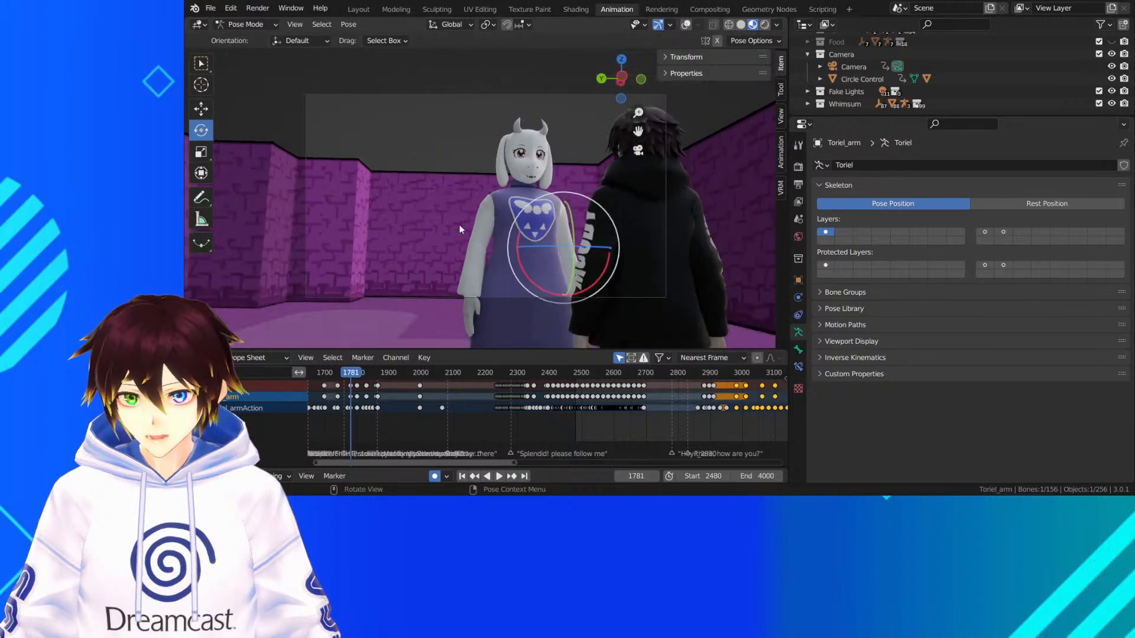
key("space")
Leave the camera view and examine Toriel and the black-hoodie character together at frame 1781
mouse_move(476, 231)
middle_mouse_down()
mouse_move(461, 228)
mouse_move(464, 248)
middle_mouse_up()
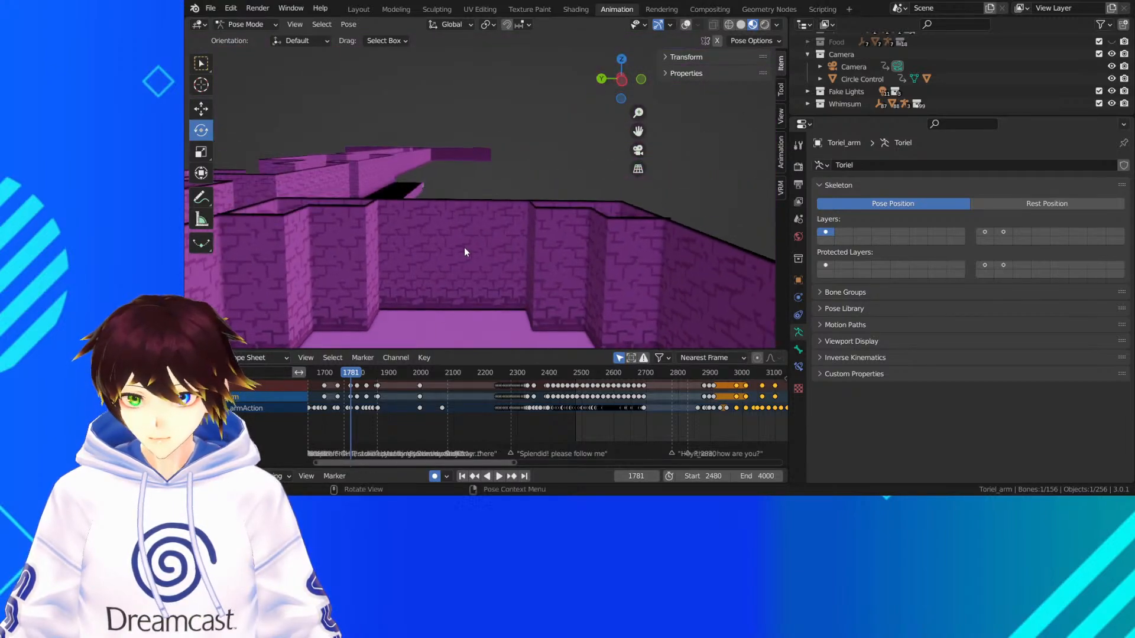
left_click_drag(639, 130, 639, 132)
scroll(525, 236, "up", 6)
scroll(521, 238, "down", 6)
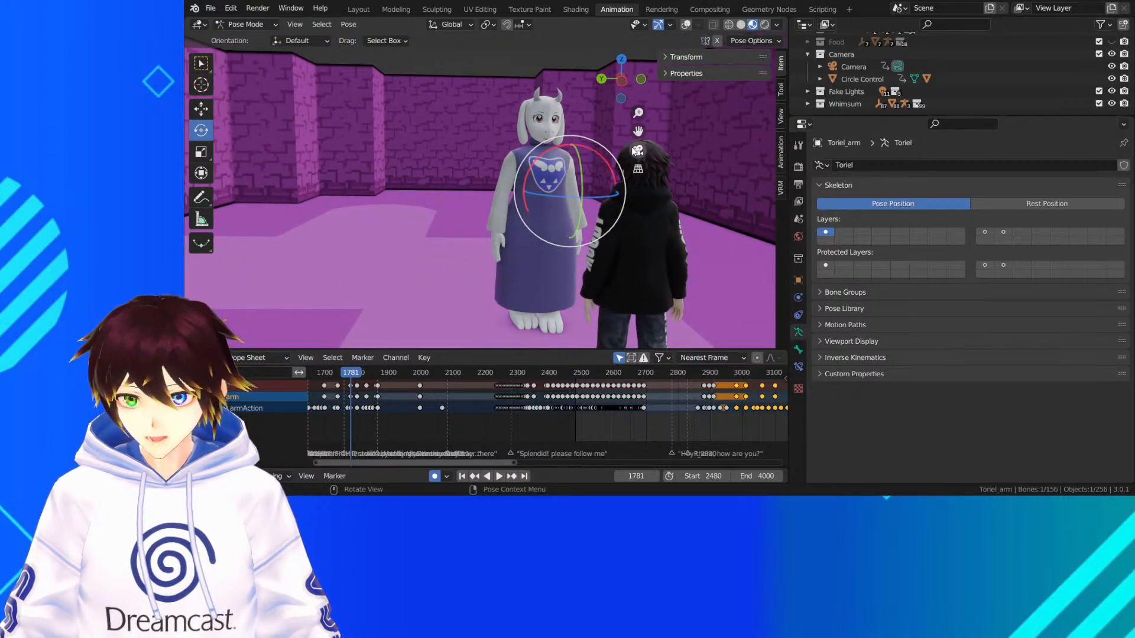
Return to the scene camera view and review Toriel's dialogue shot from frame 1781 back to about frame 1610
left_click(638, 150)
scroll(542, 279, "up", 1)
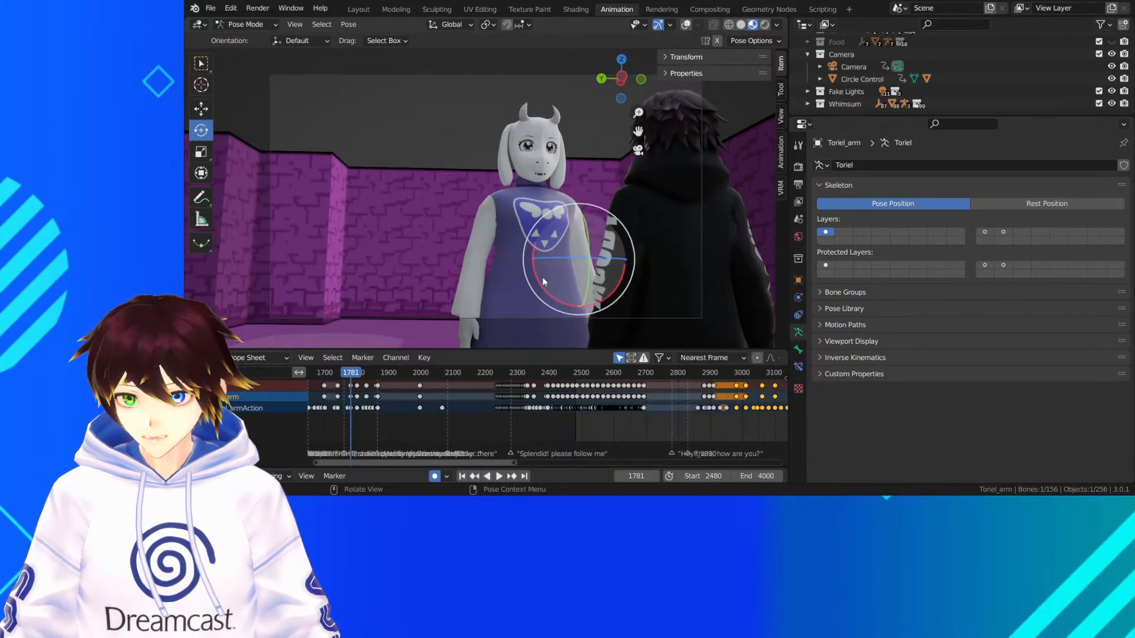
scroll(513, 382, "down", 3)
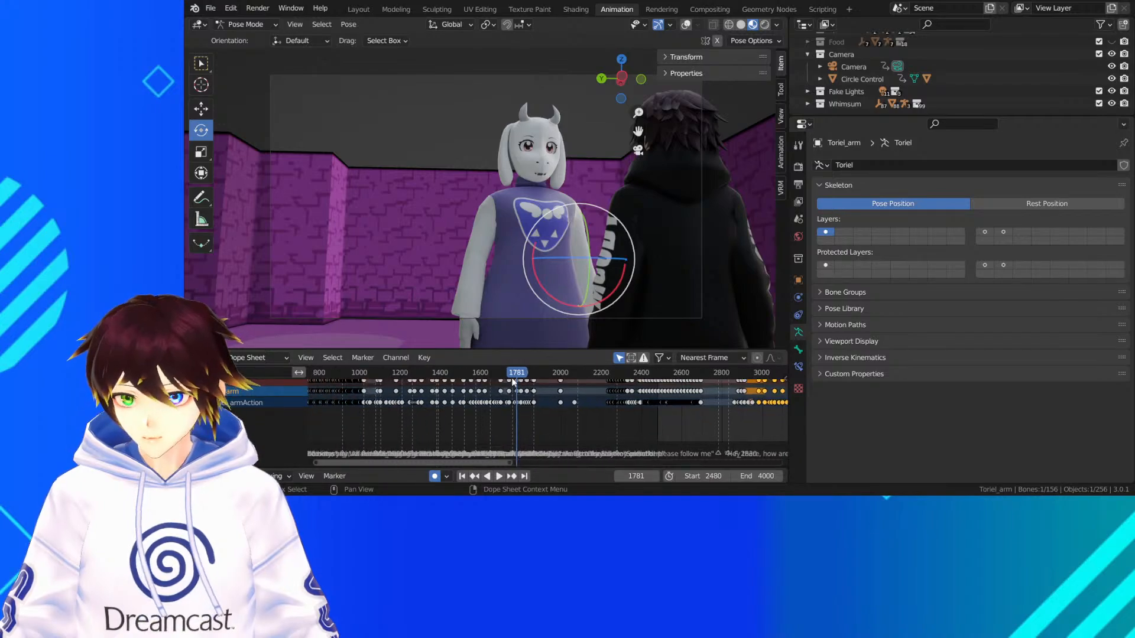
left_click_drag(512, 377, 482, 377)
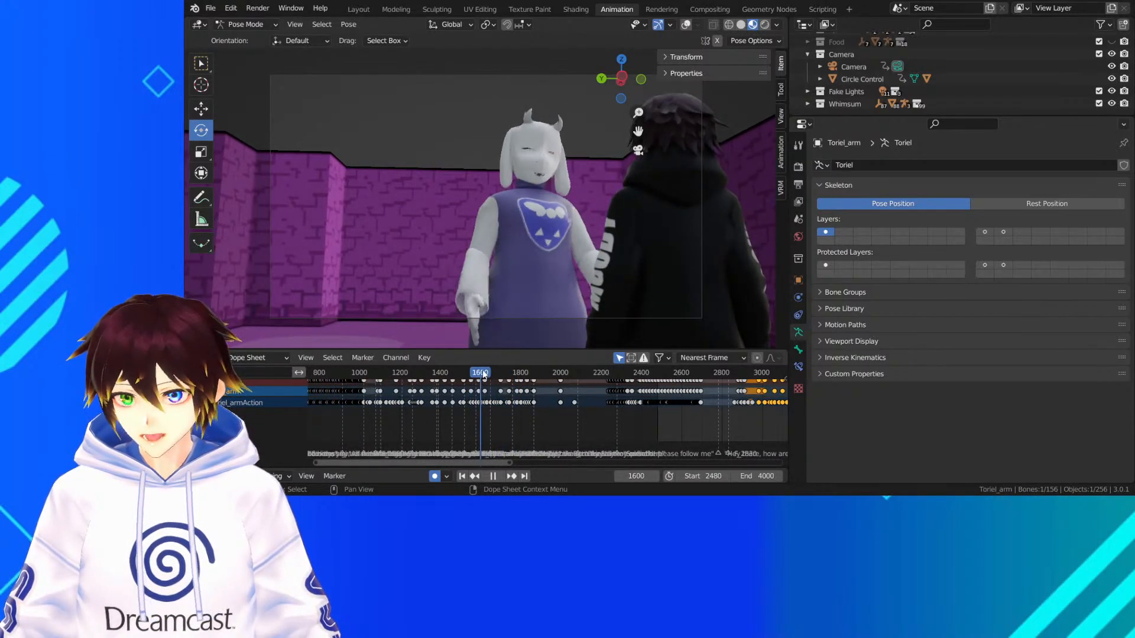
scroll(538, 211, "up", 1)
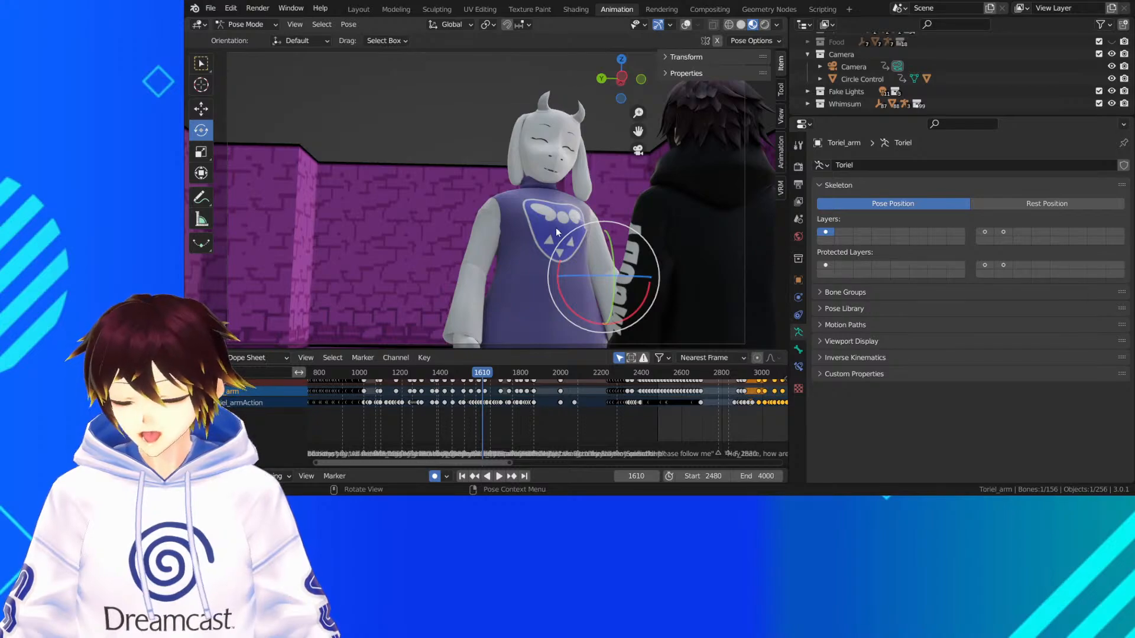
scroll(448, 404, "down", 3)
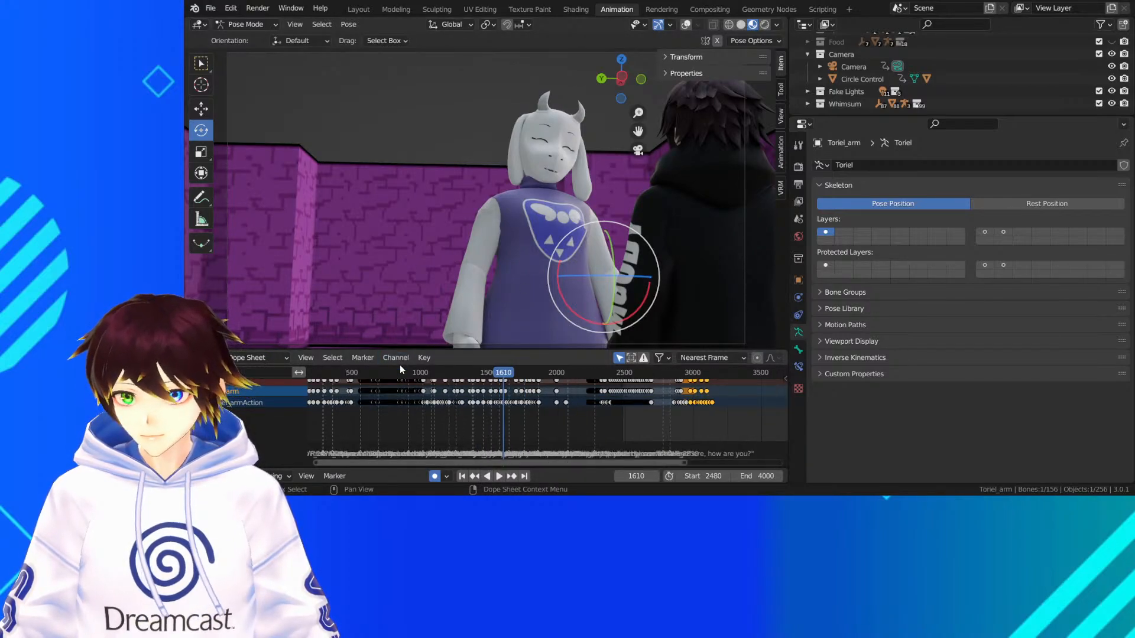
Review the earlier shots of Toriel and the black-hoodie character, from around frame 674 back to frame 510
left_click_drag(397, 372, 385, 372)
key("space")
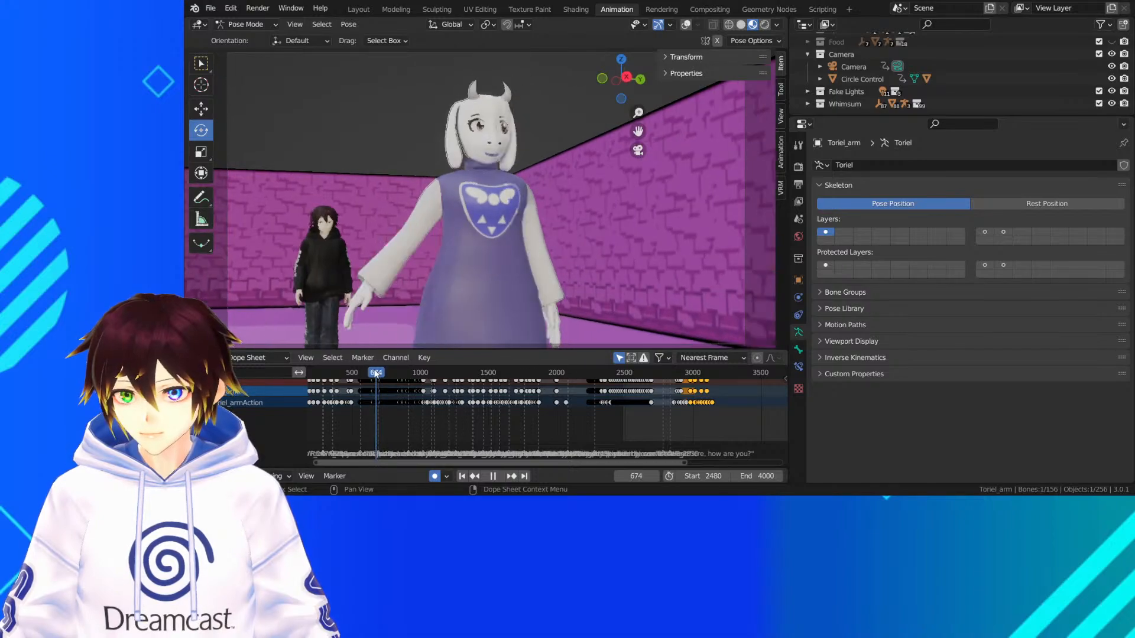
left_click(372, 373)
left_click(356, 373)
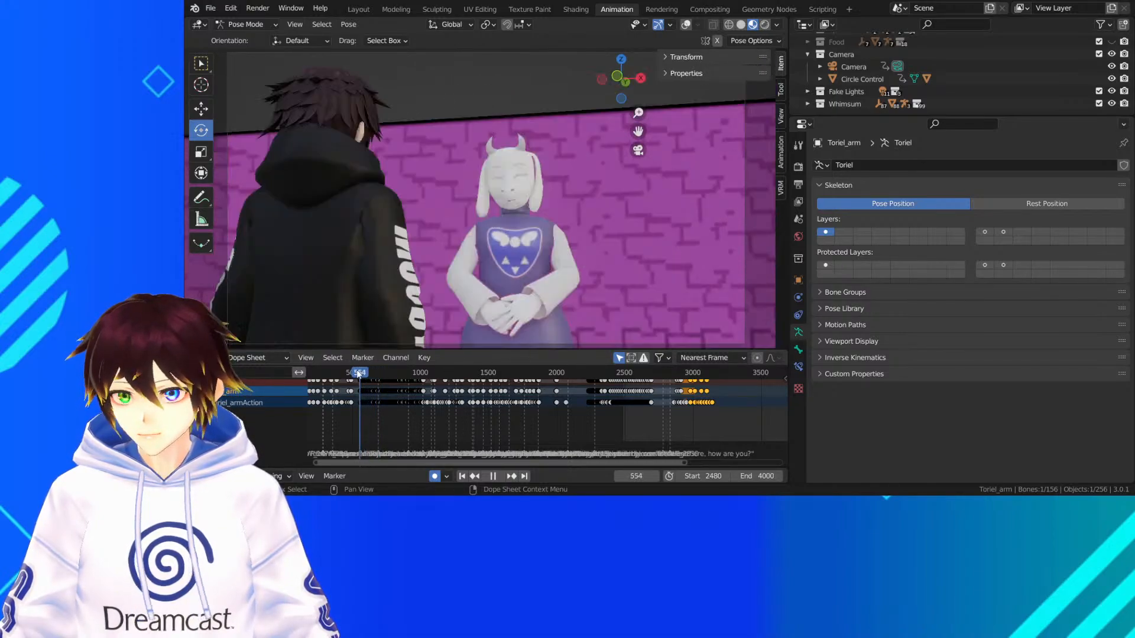
key("space")
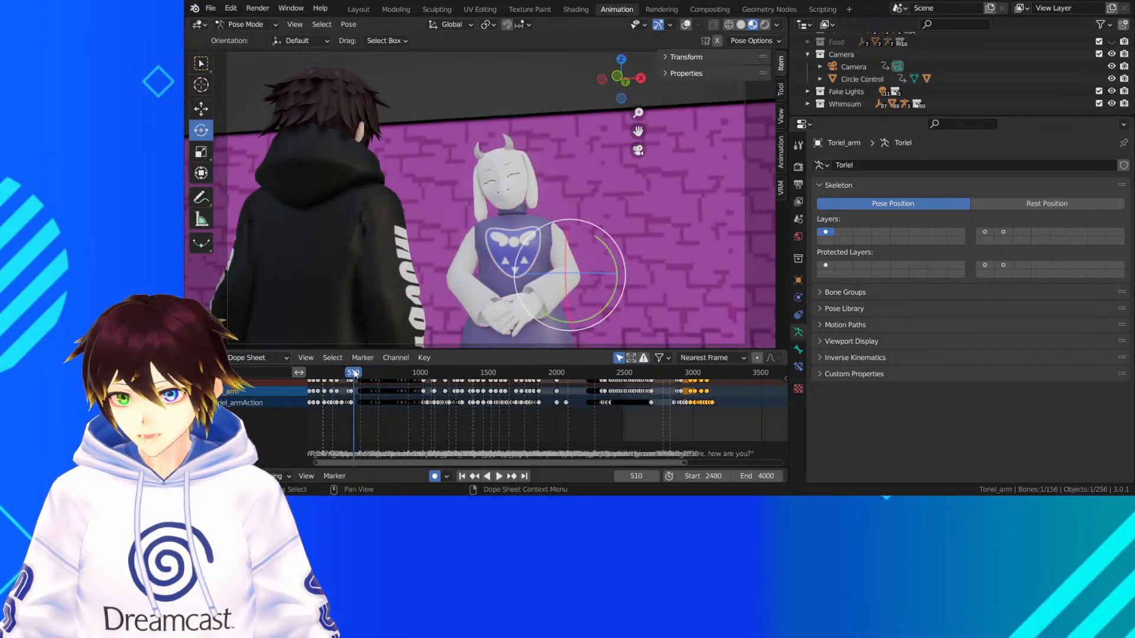
Scan the animation from the opening shot around frame 138 forward to the Froggit and Whimsun shot at frame 2546
middle_click_drag(356, 374, 459, 377)
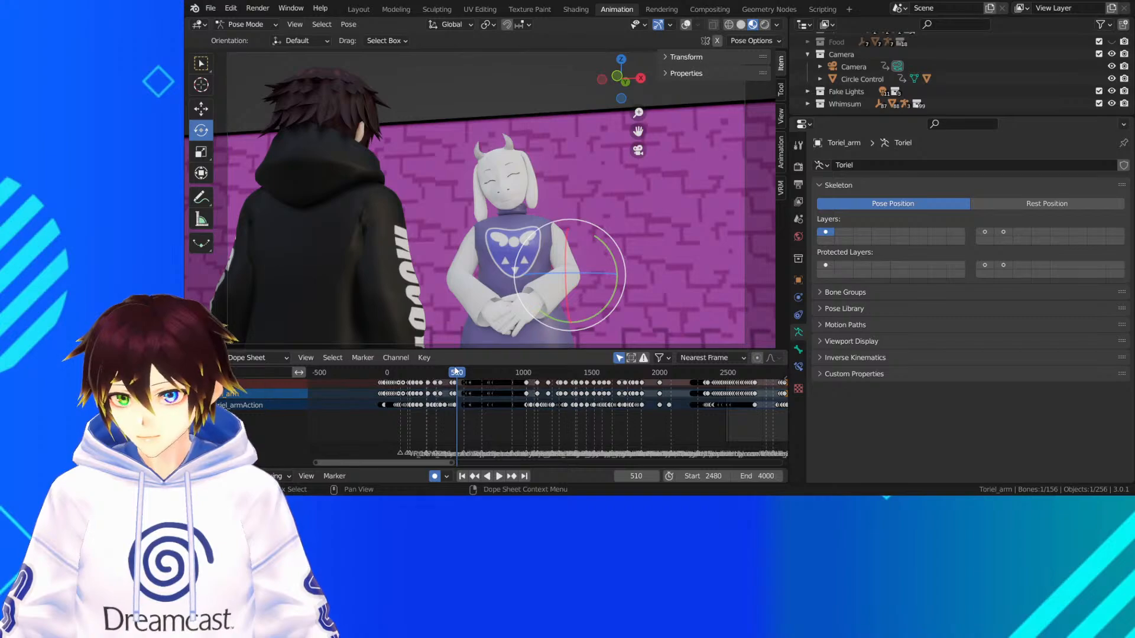
left_click_drag(454, 369, 406, 374)
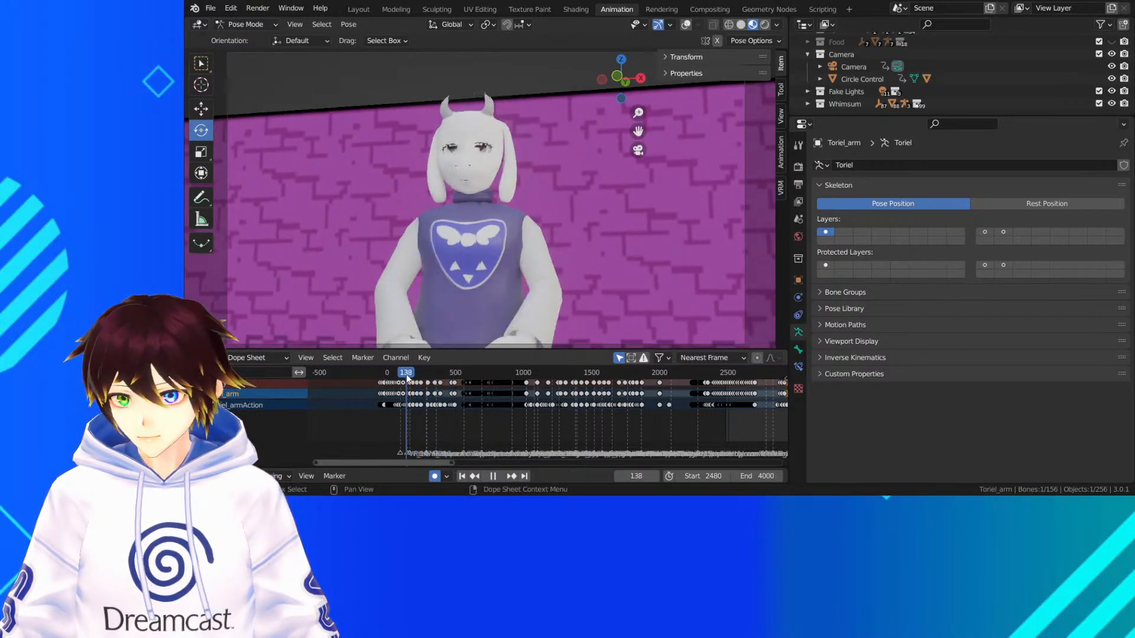
left_click(442, 372)
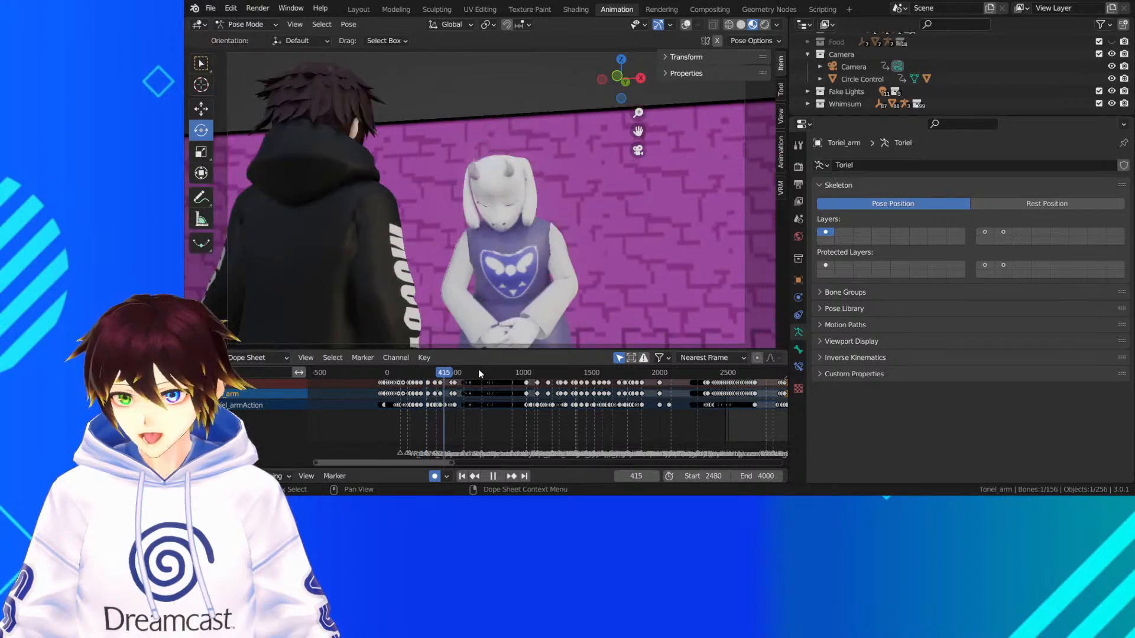
left_click_drag(479, 374, 736, 386)
middle_click_drag(749, 384, 519, 433)
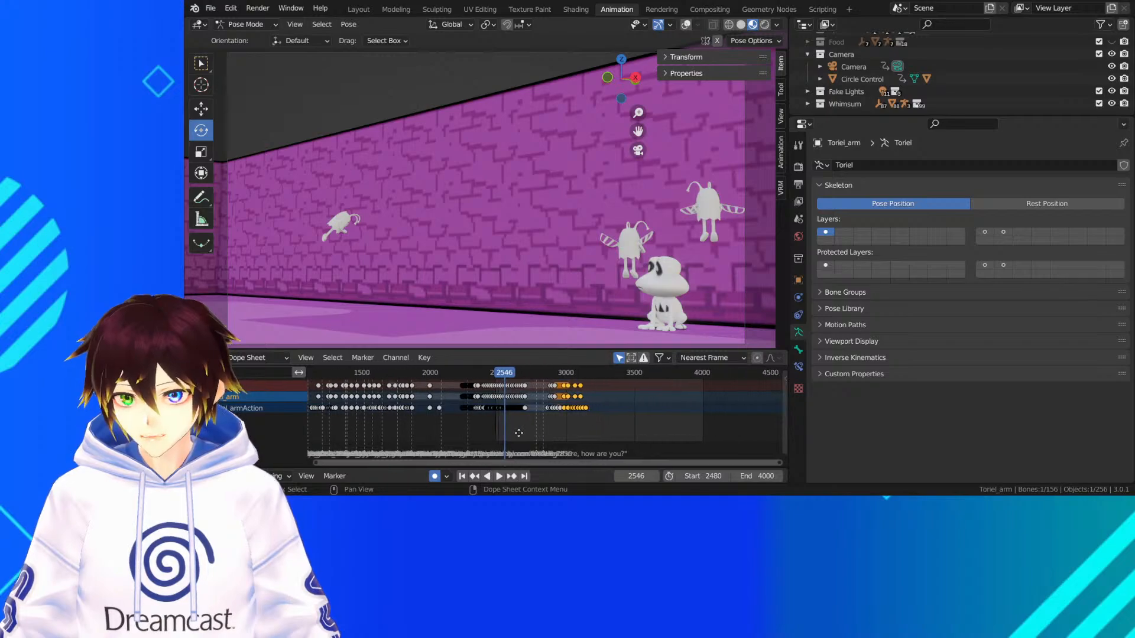
Play Toriel's encounter with the black-hoodie character from about frame 2790 to frame 3068, and save the file
left_click(538, 373)
key("space")
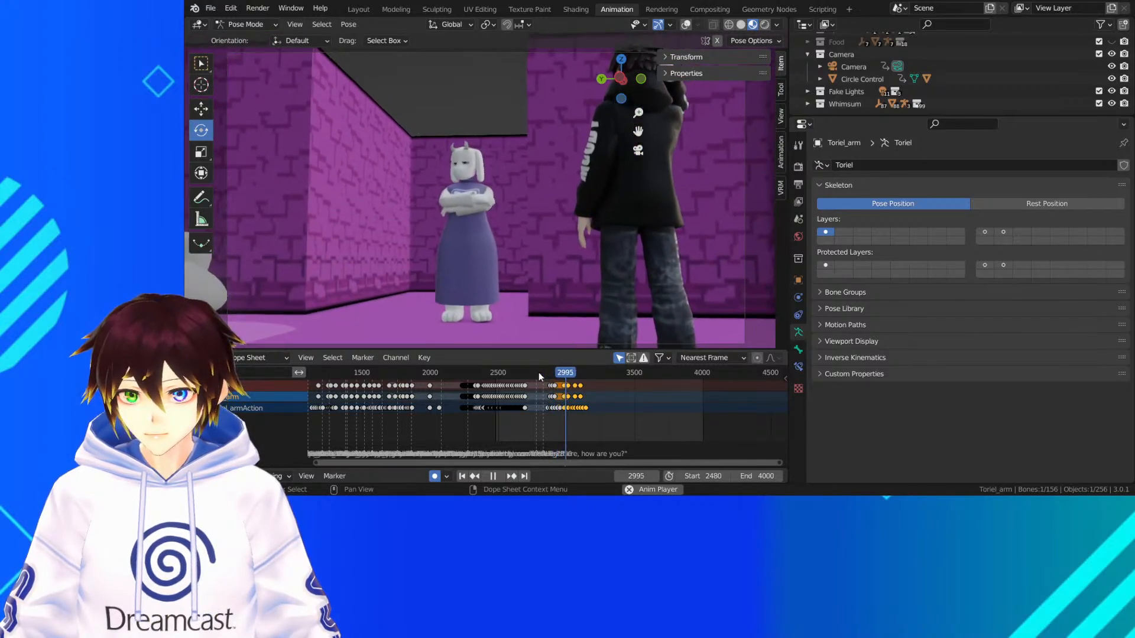
key("space")
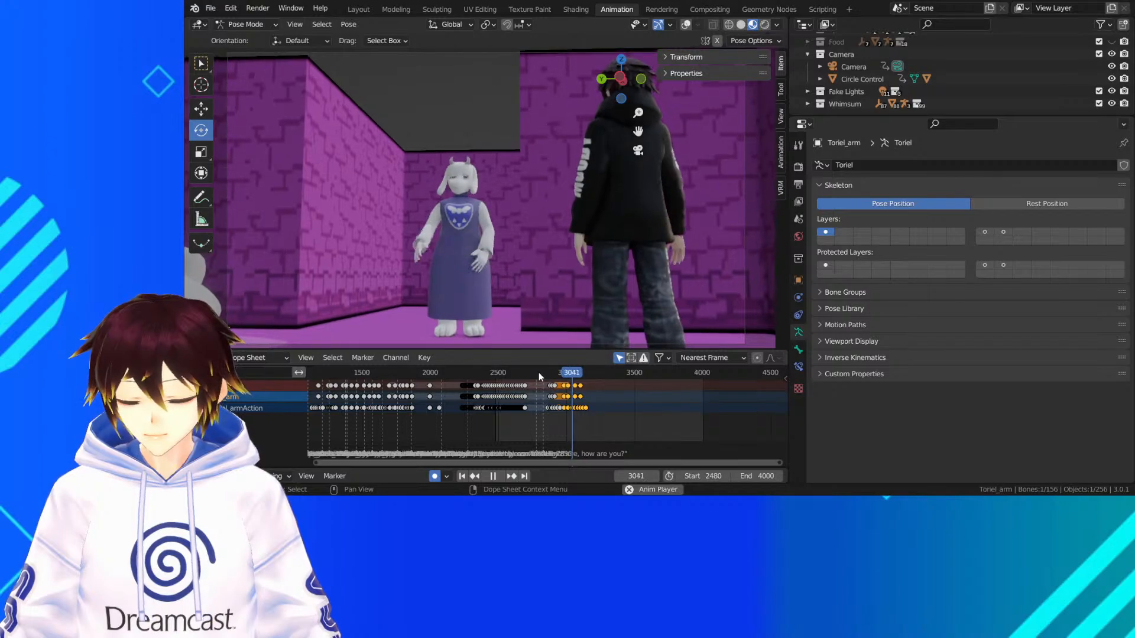
key("space")
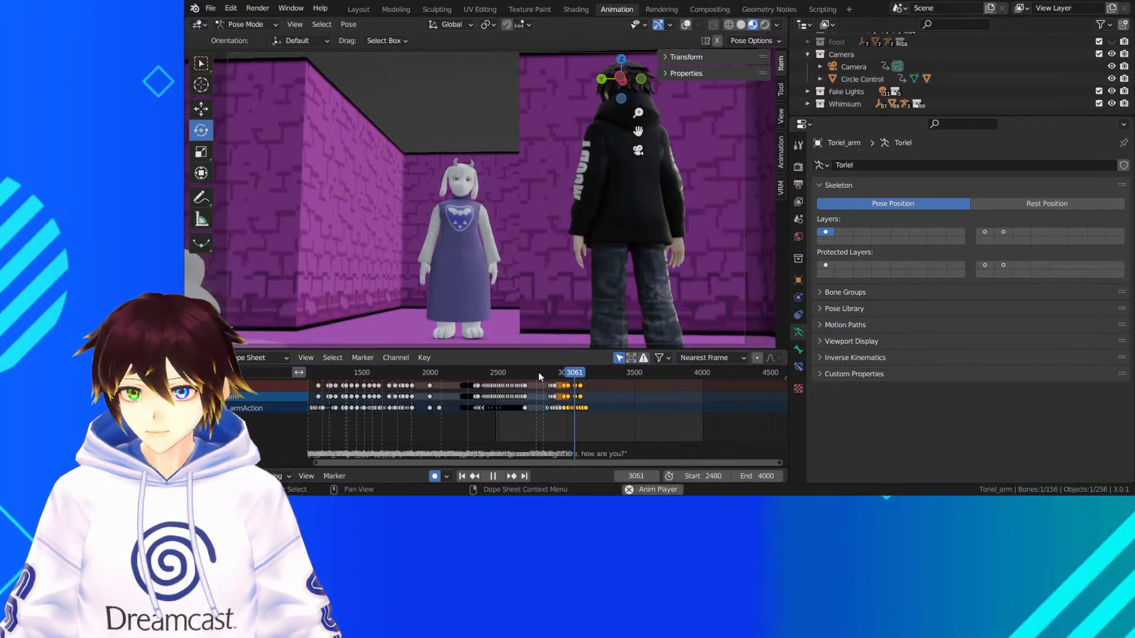
key("space")
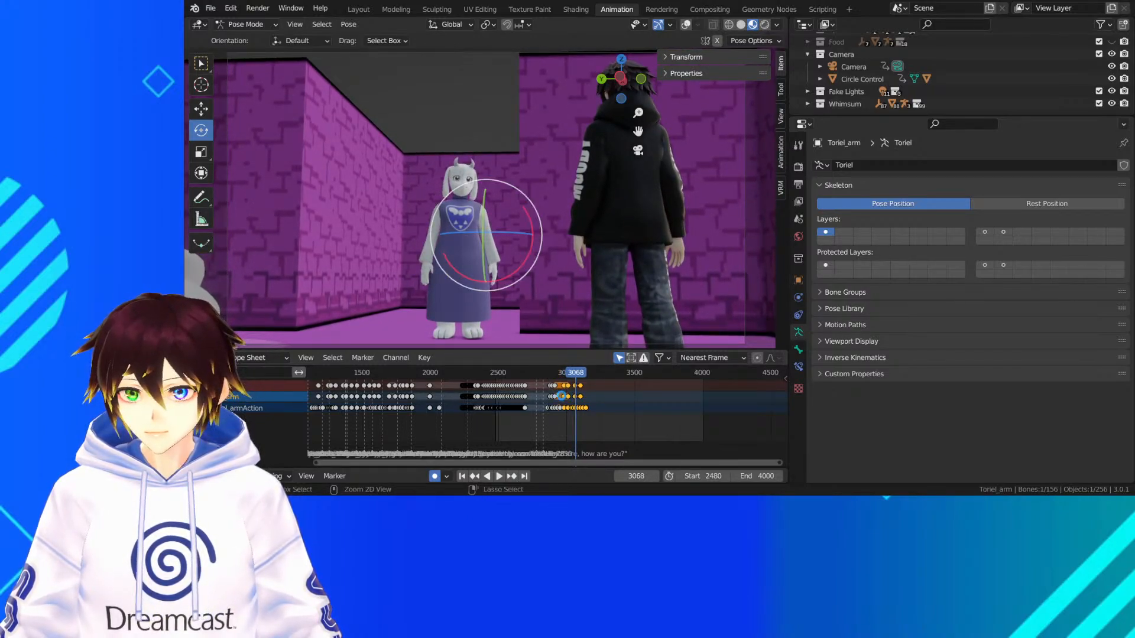
key("ctrl+s")
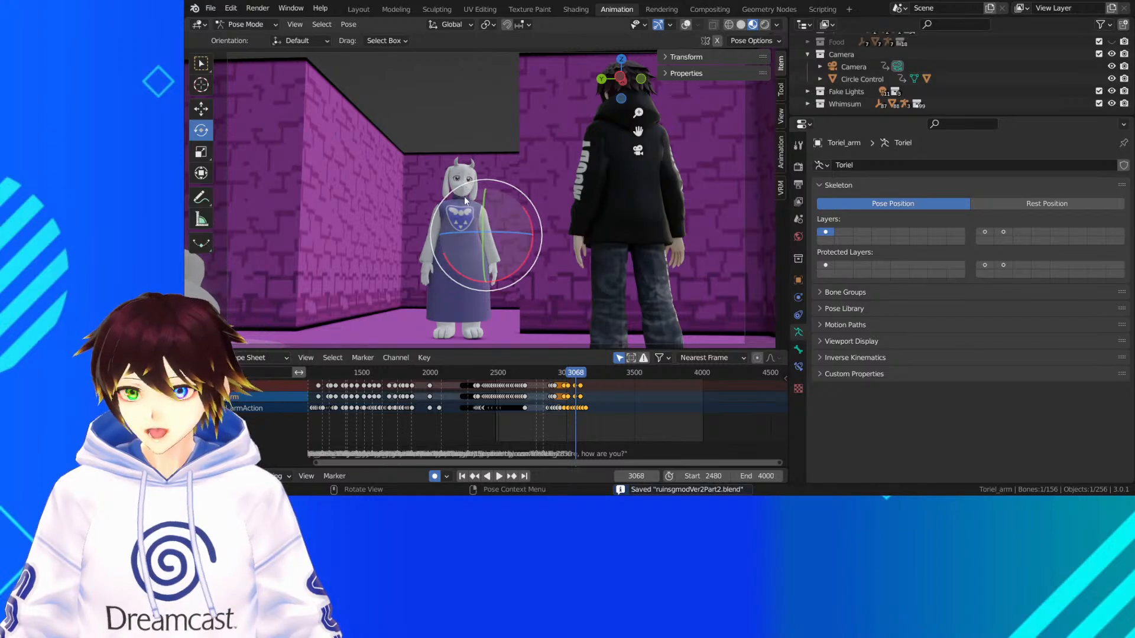
Play the sequence through the camera from about frame 2480 to Toriel's crossed-arms pose at frame 2922
scroll(470, 233, "down", 3)
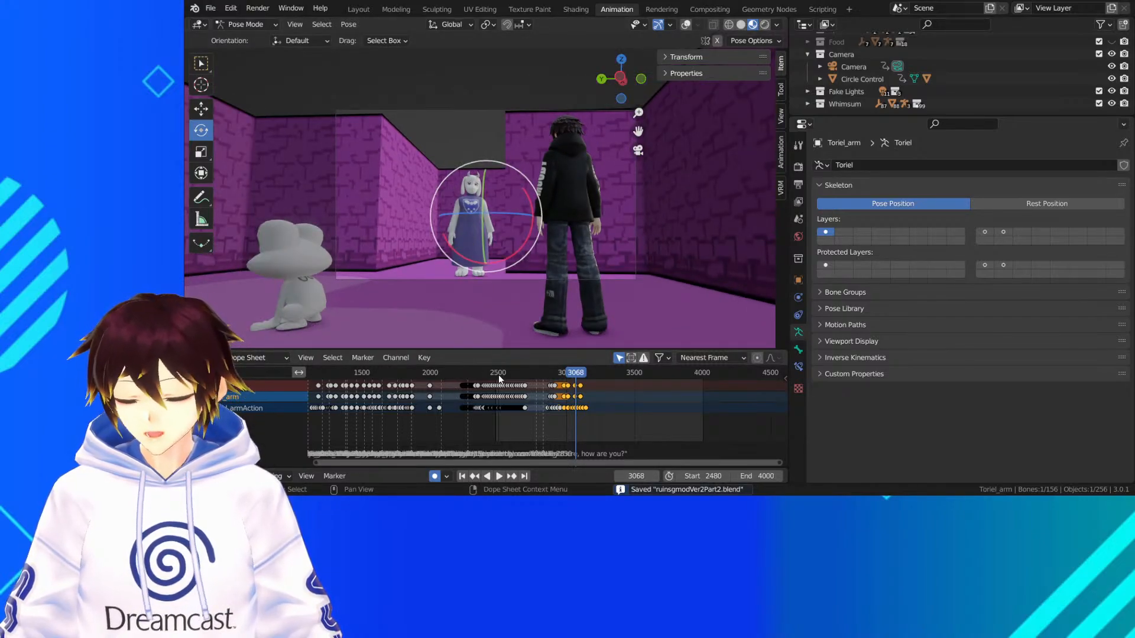
left_click_drag(498, 375, 496, 375)
key("space")
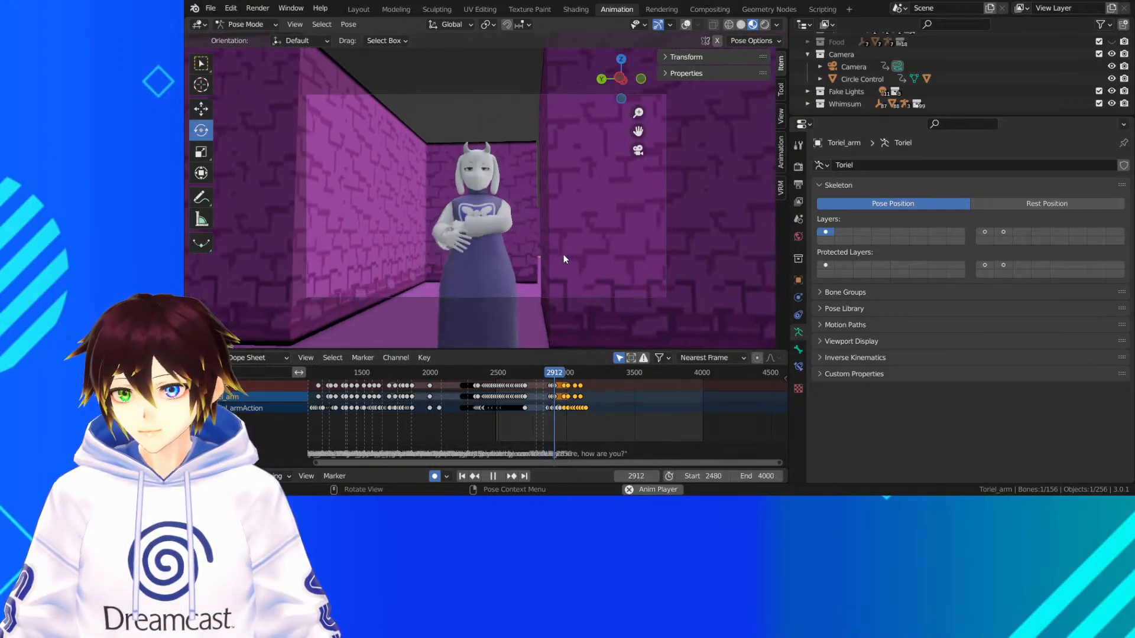
key("space")
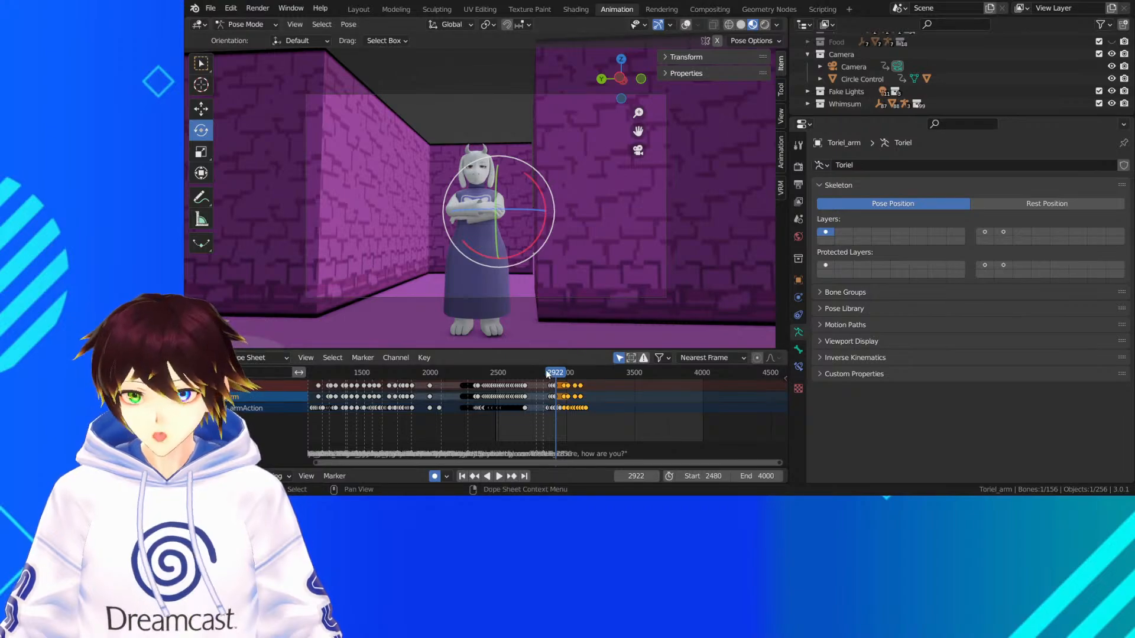
Play Toriel's motion onward from frame 2922 to frame 3114, checking it against the enlarged keyframe timeline
scroll(576, 385, "up", 5)
scroll(609, 396, "up", 2)
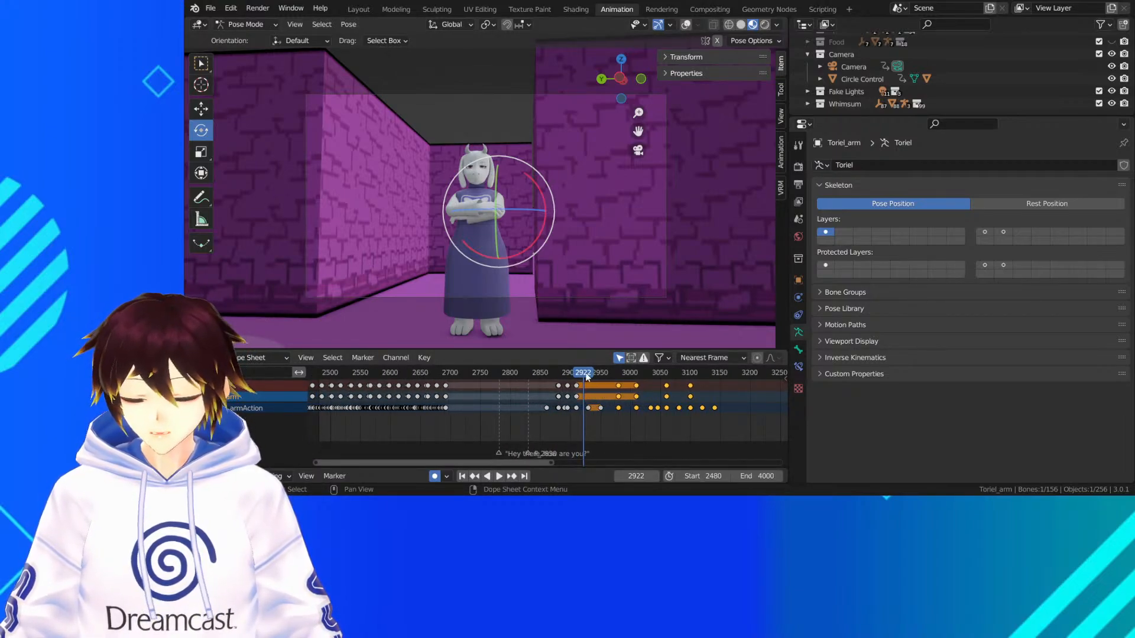
key("space")
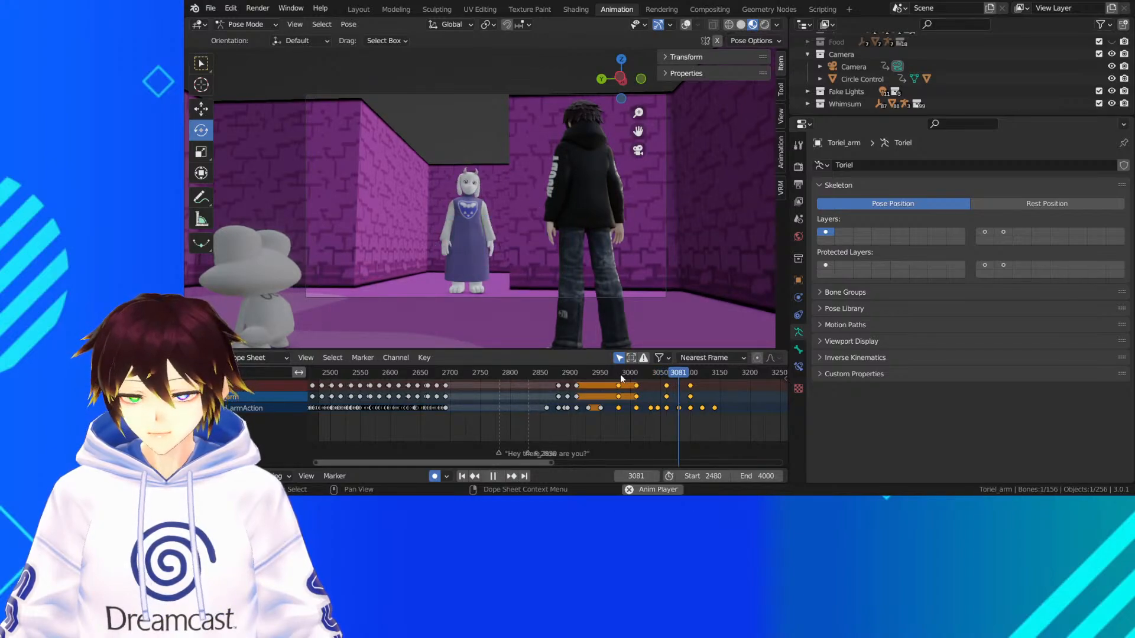
key("space")
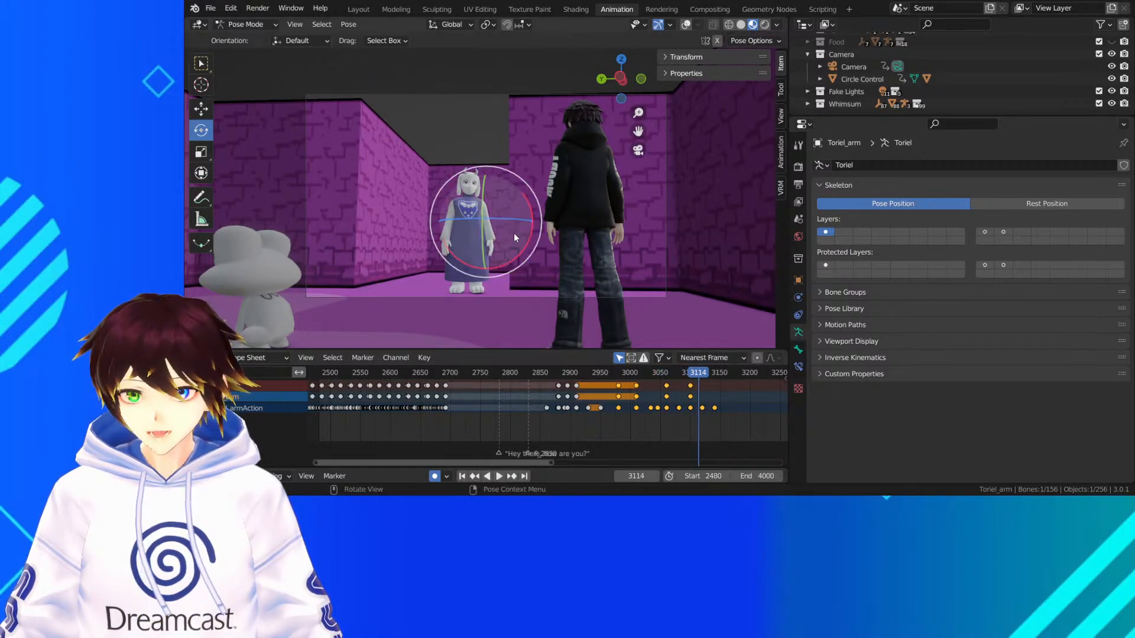
Switch to Object Mode, go to frame 3061, and select Toriel's mesh with the overlays shown to access her shape keys
scroll(508, 227, "up", 3)
left_click(274, 24)
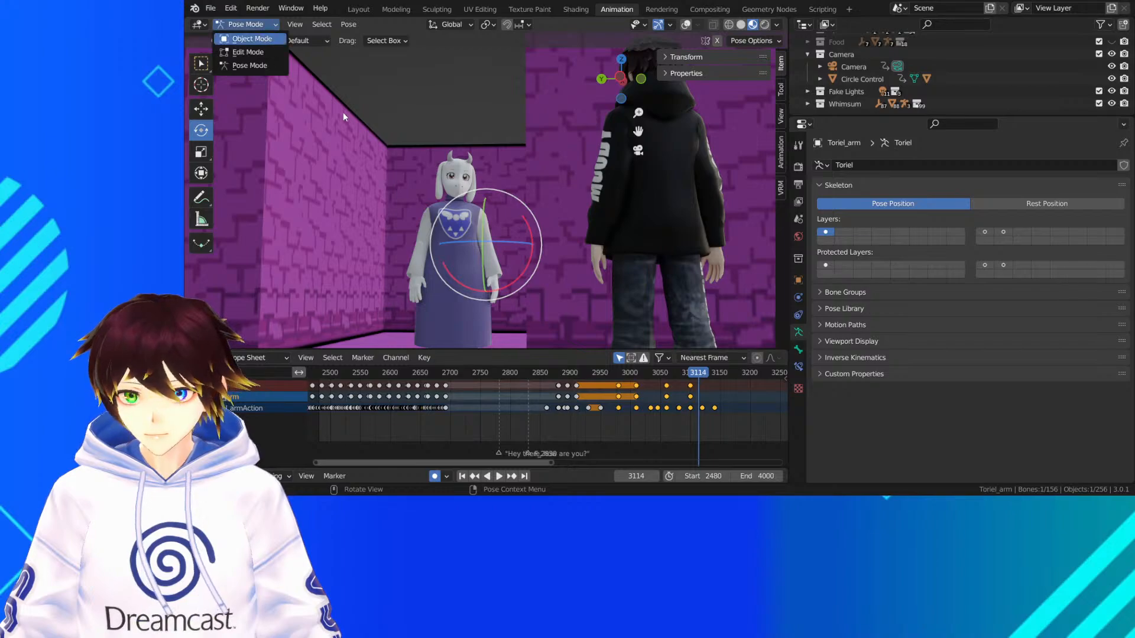
left_click(239, 39)
left_click(458, 182)
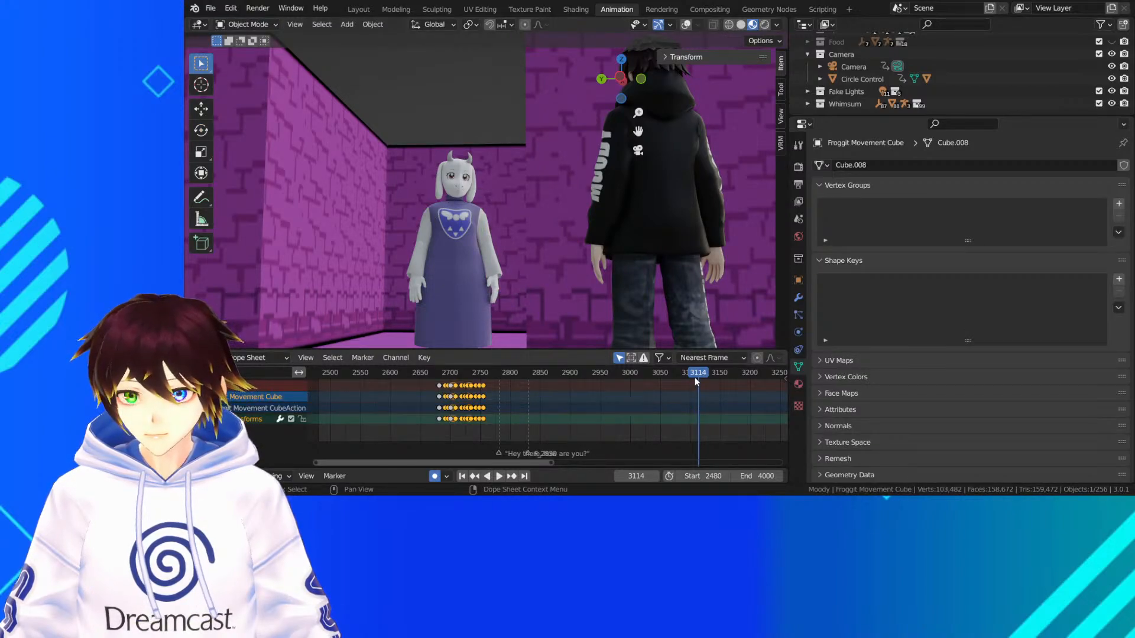
left_click_drag(694, 377, 666, 378)
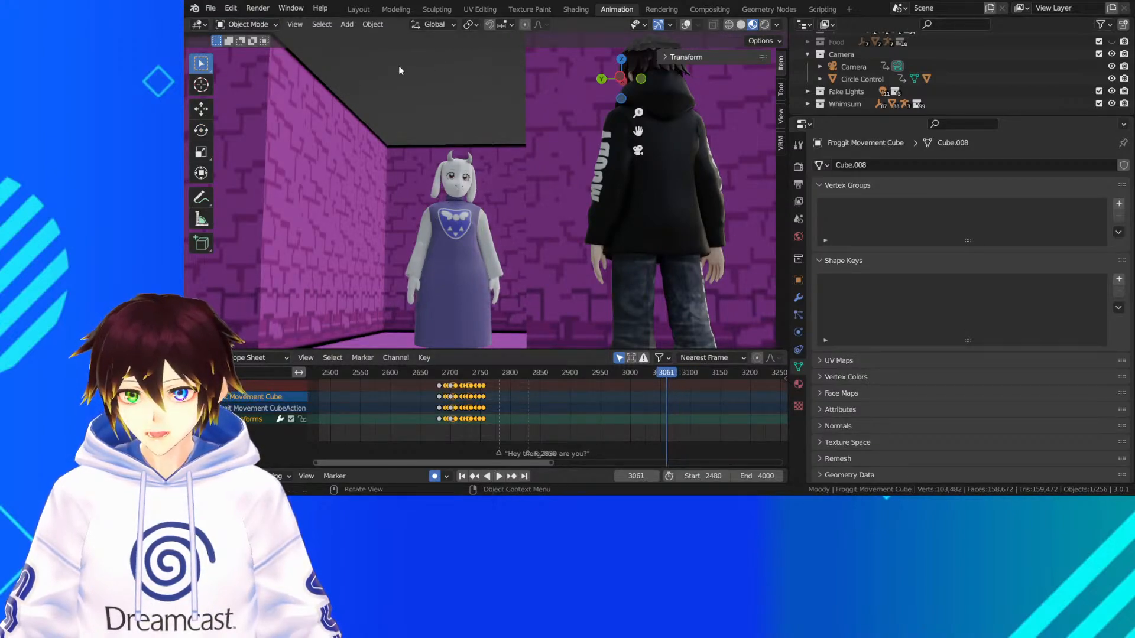
left_click(686, 24)
left_click(467, 192)
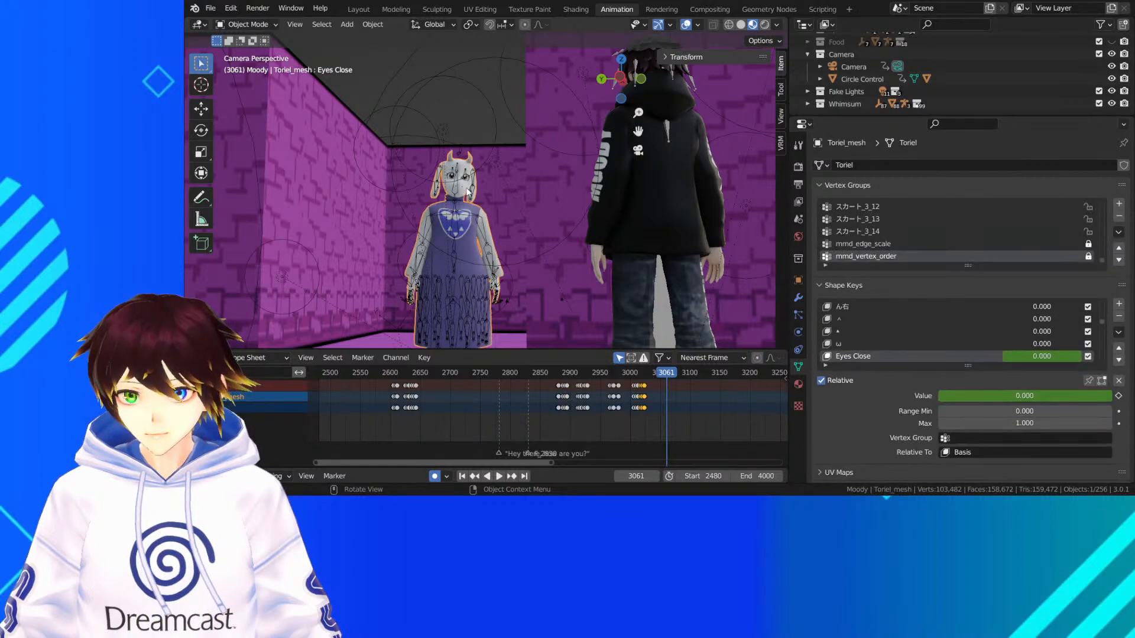
Hide the overlays and replay Toriel's blink and arm drop from about frame 3021 to frame 3062
left_click_drag(663, 374, 643, 376)
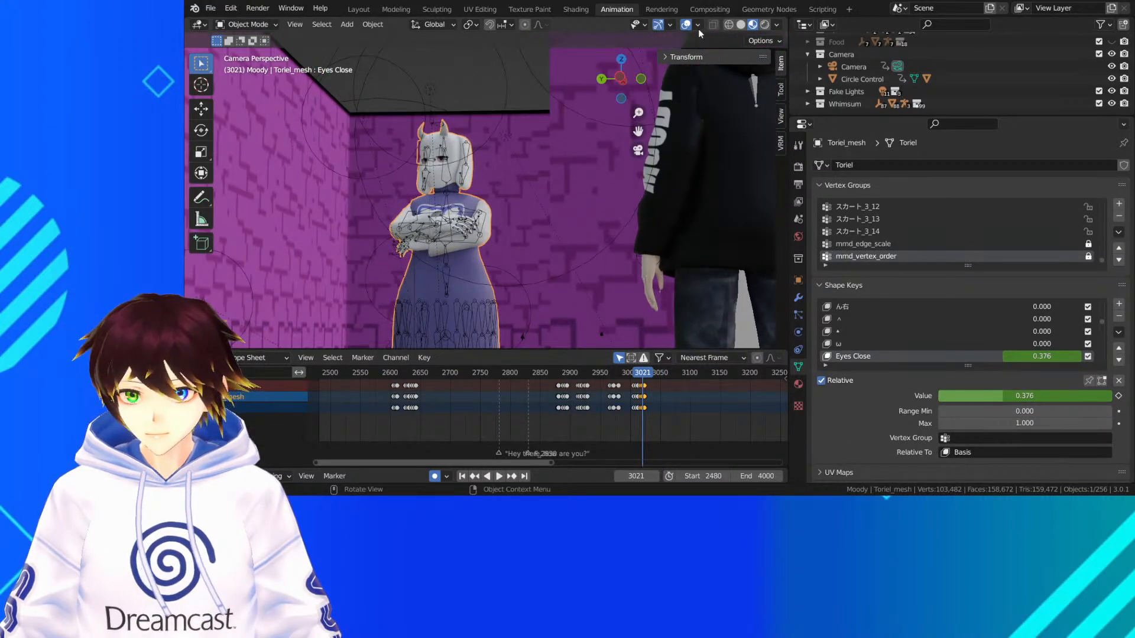
left_click(686, 25)
key("space")
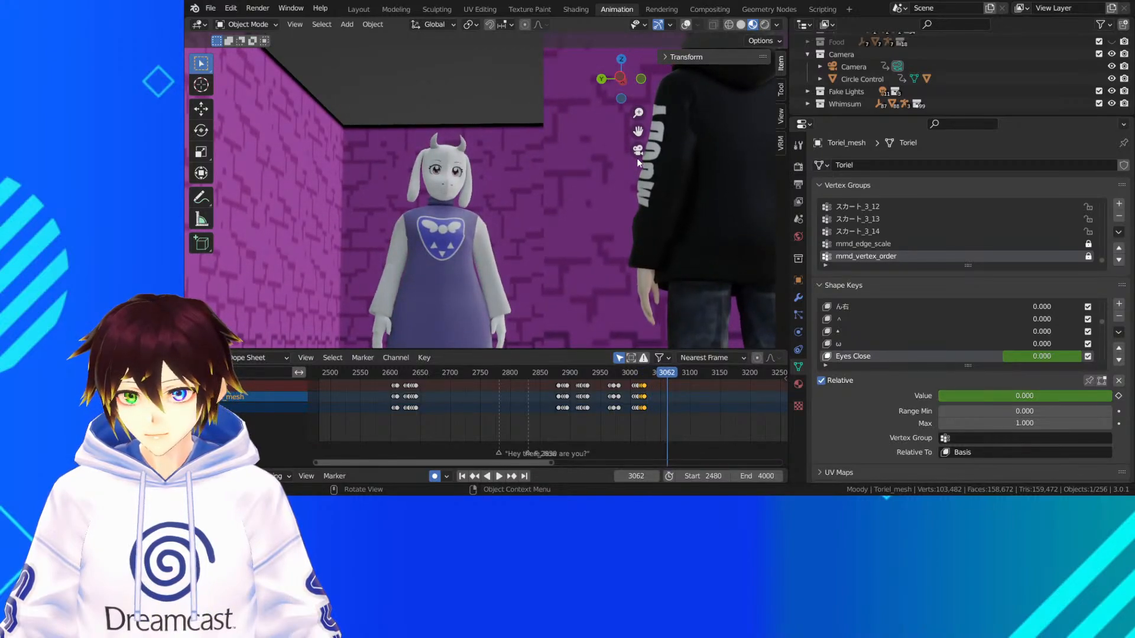
Keyframe Toriel's Eyes Close Happy shape key at 0.000 on frame 3062
scroll(887, 329, "down", 3)
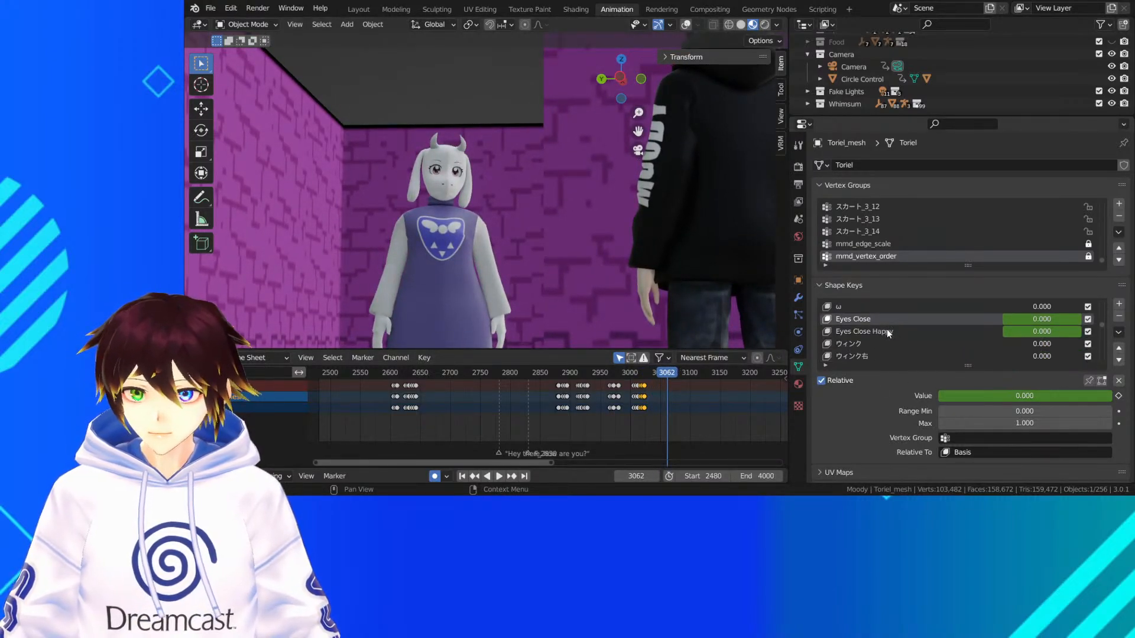
left_click(887, 329)
key("i")
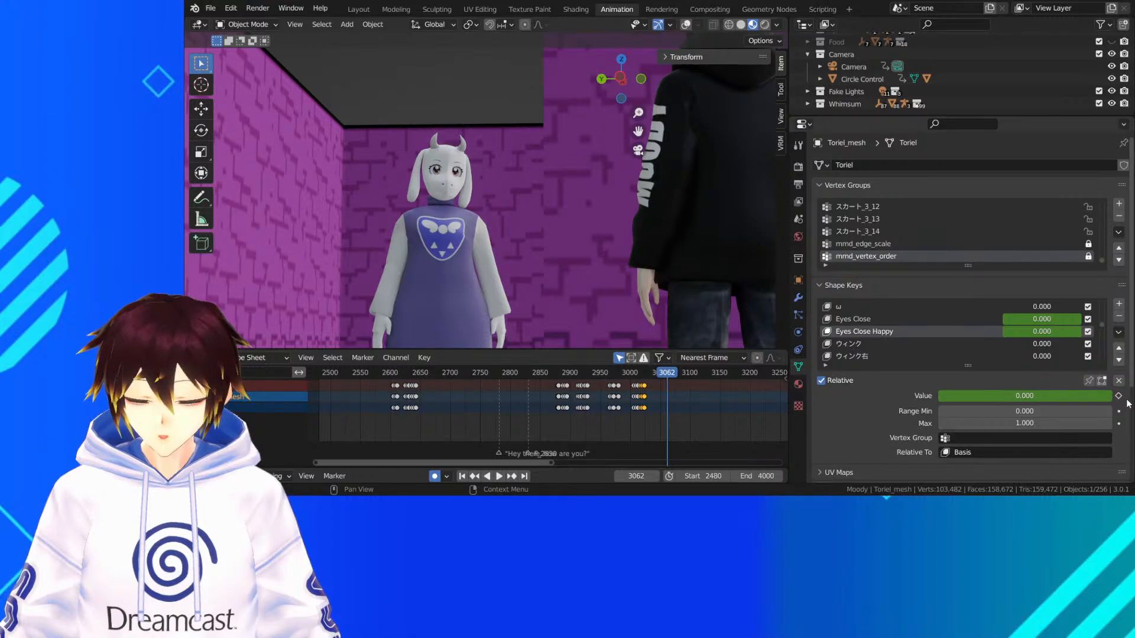
scroll(647, 414, "up", 6)
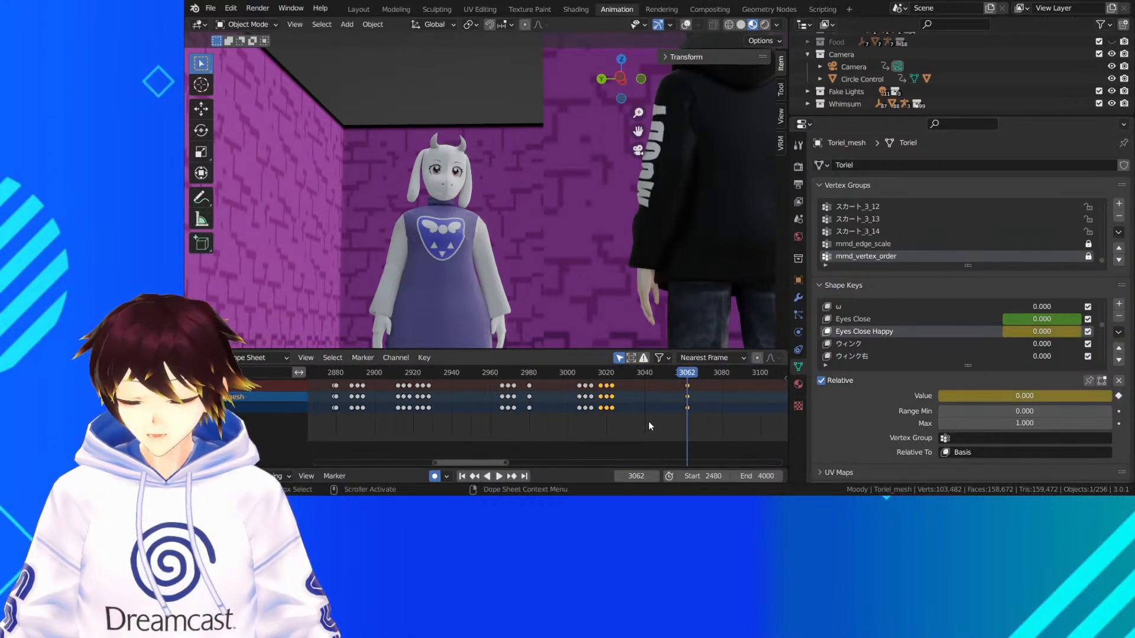
scroll(603, 401, "up", 2)
middle_click_drag(603, 401, 525, 404)
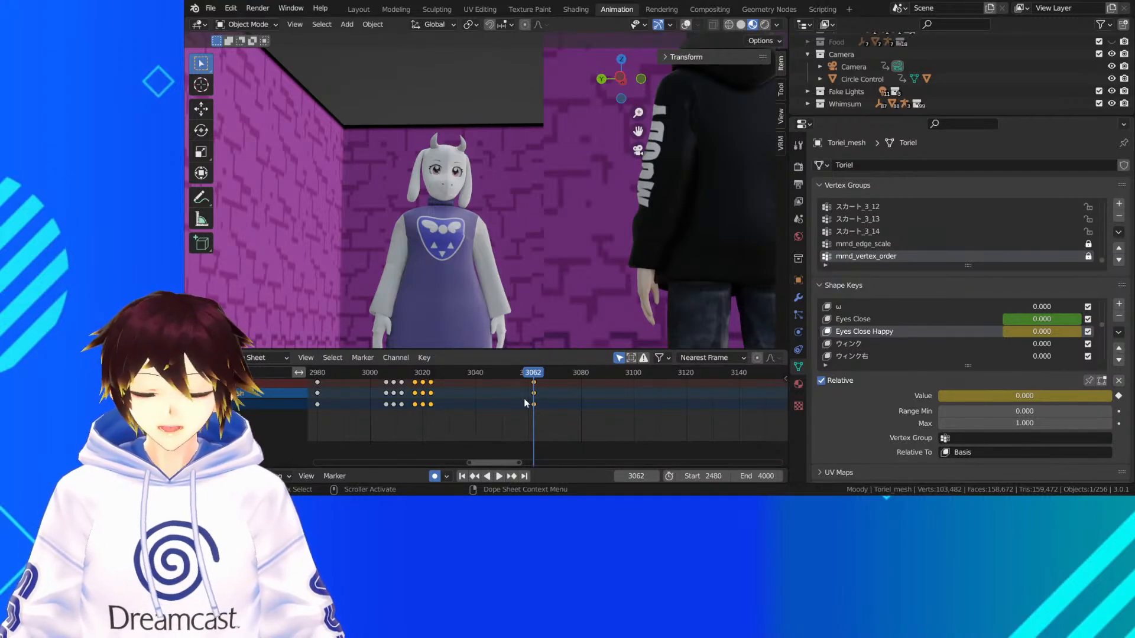
scroll(524, 403, "up", 4)
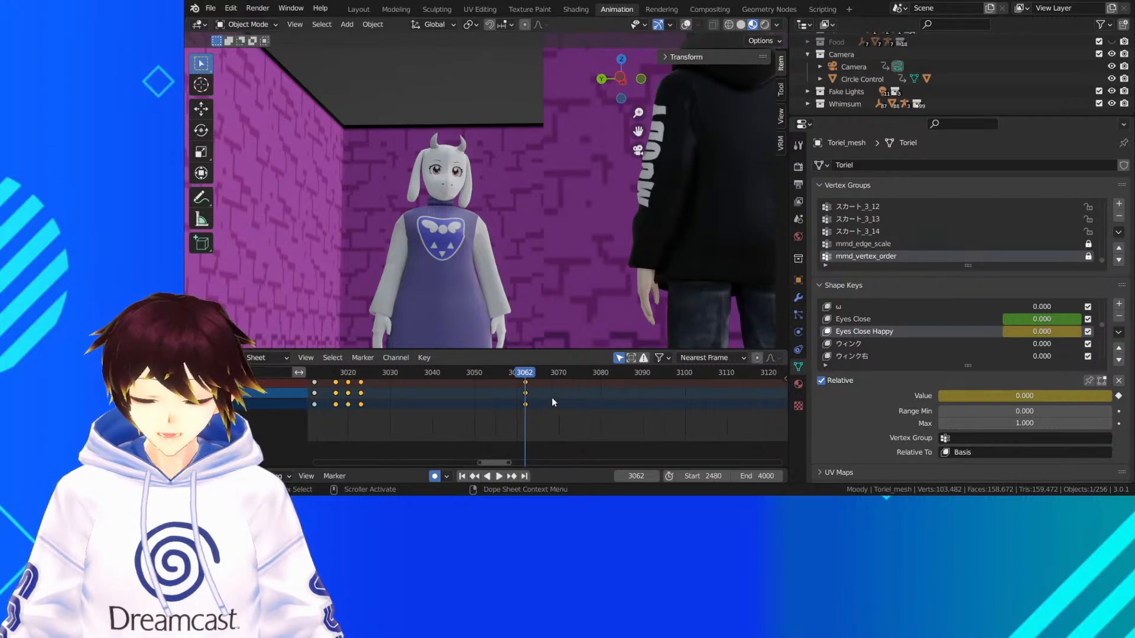
scroll(523, 401, "up", 4)
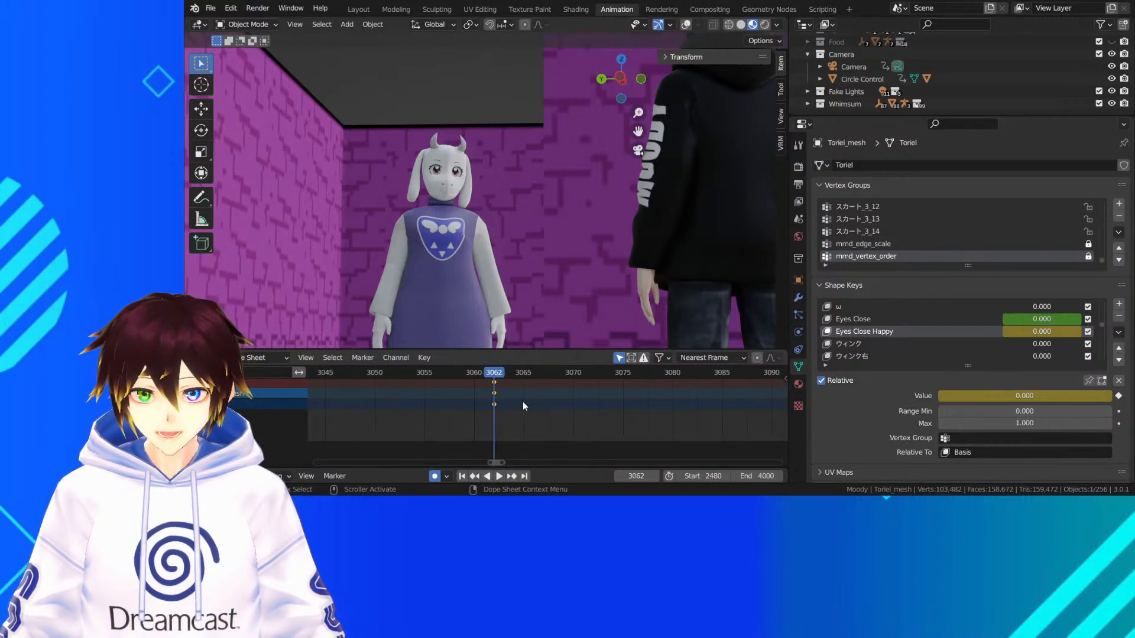
Keyframe Toriel's Eyes Close Happy shape key at 1.000 on frame 3069
scroll(491, 402, "up", 4)
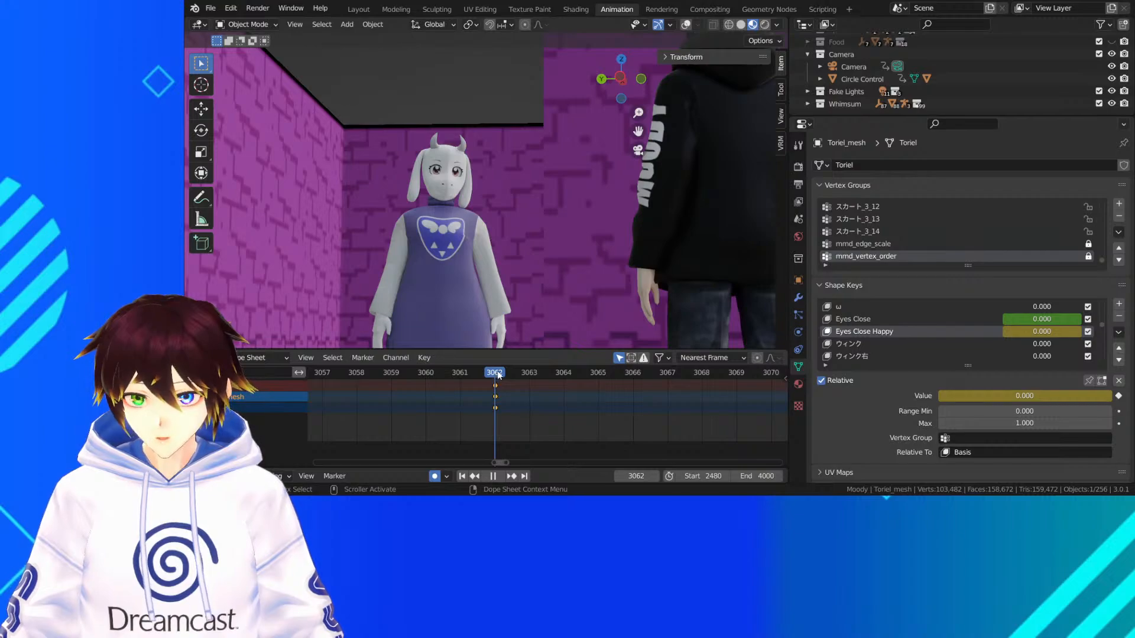
left_click_drag(510, 371, 739, 384)
left_click_drag(987, 396, 1112, 397)
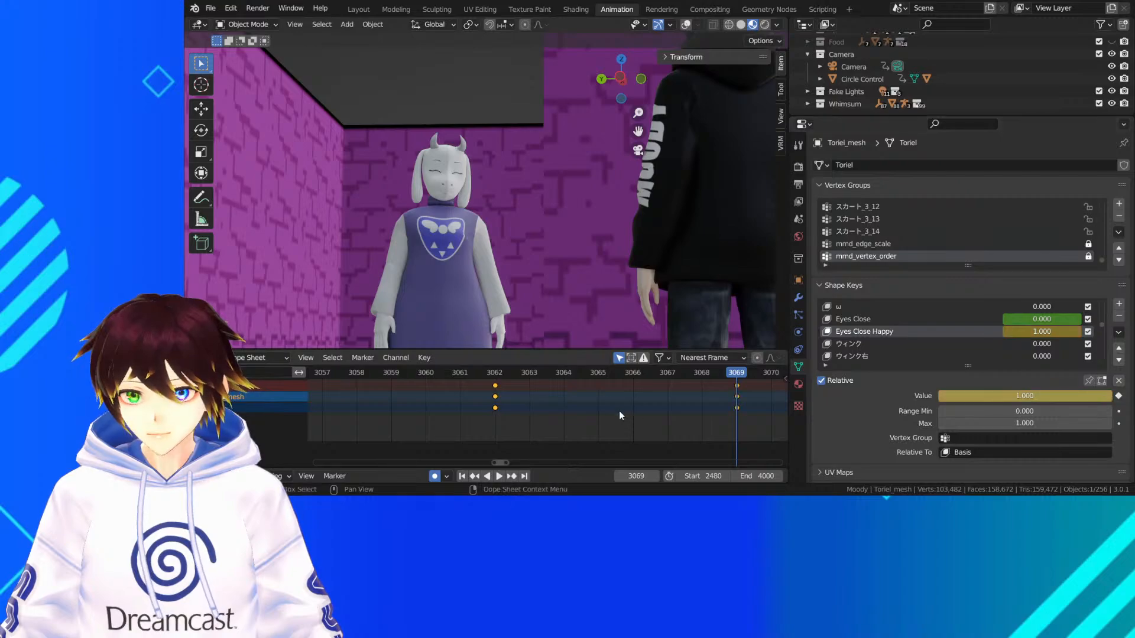
Save the file and replay Toriel's arm drop and happy eye close from frame 3024 to frame 3092
scroll(609, 412, "down", 20)
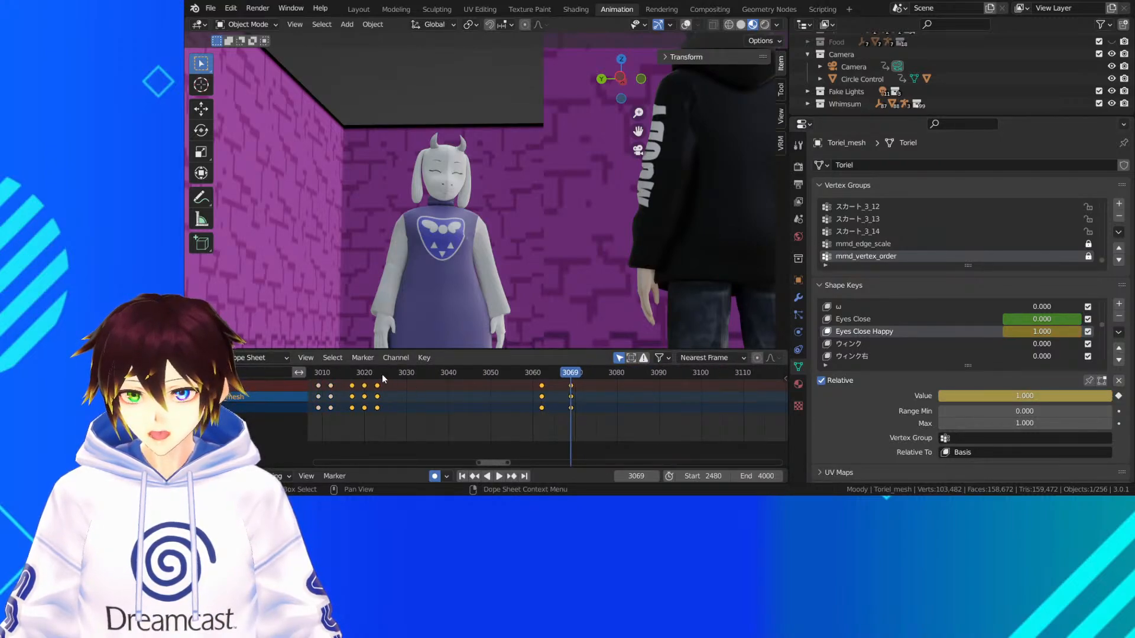
left_click(382, 374)
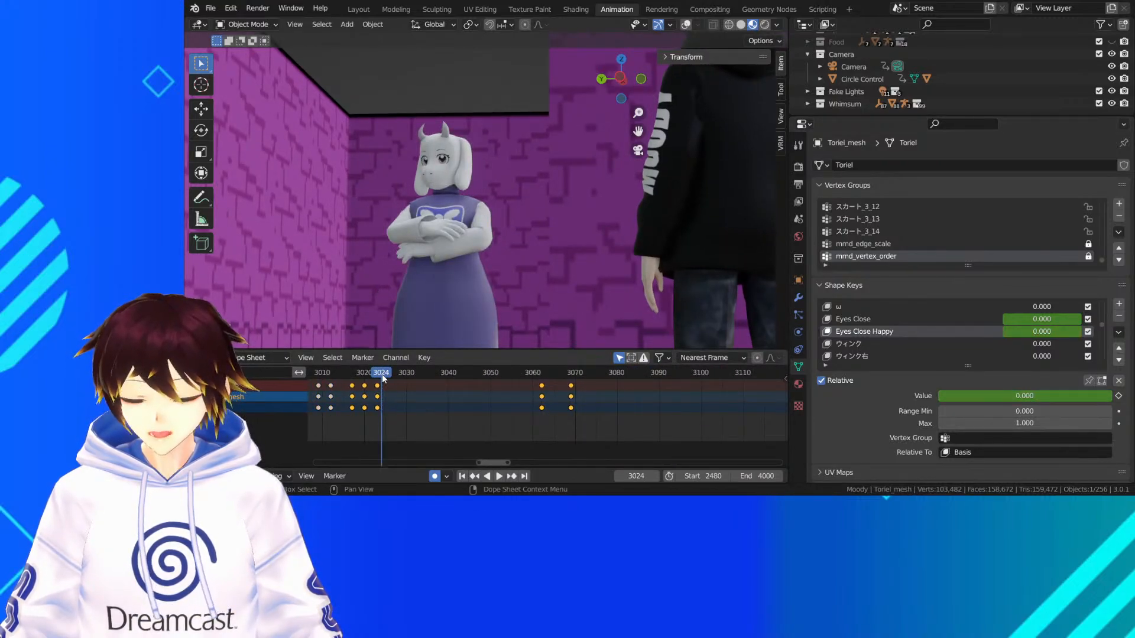
key("ctrl+s")
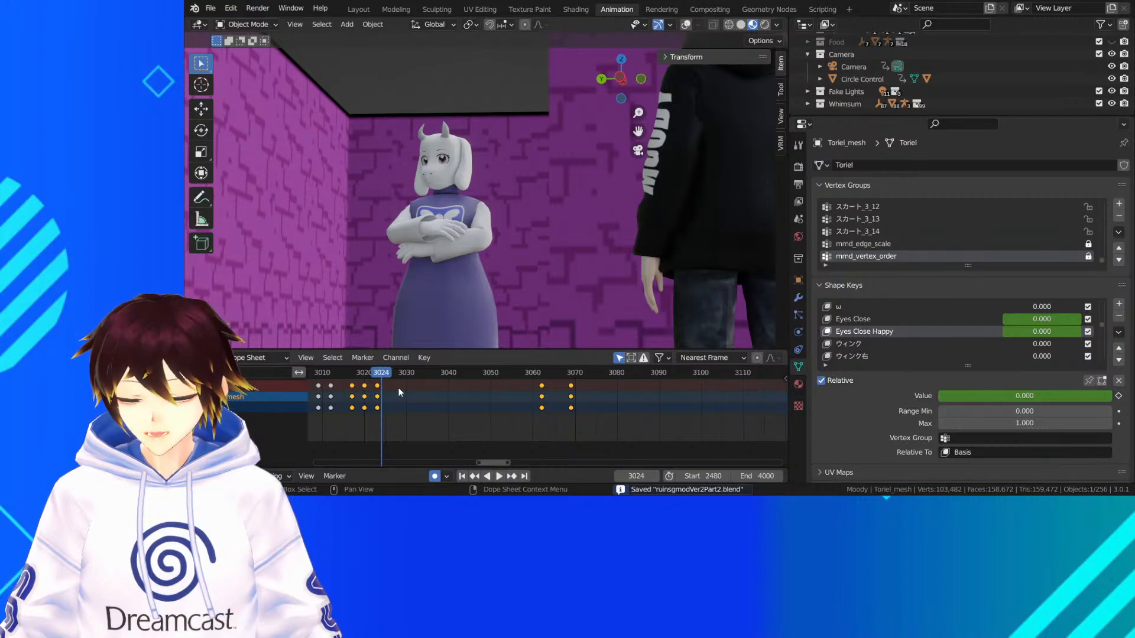
key("space")
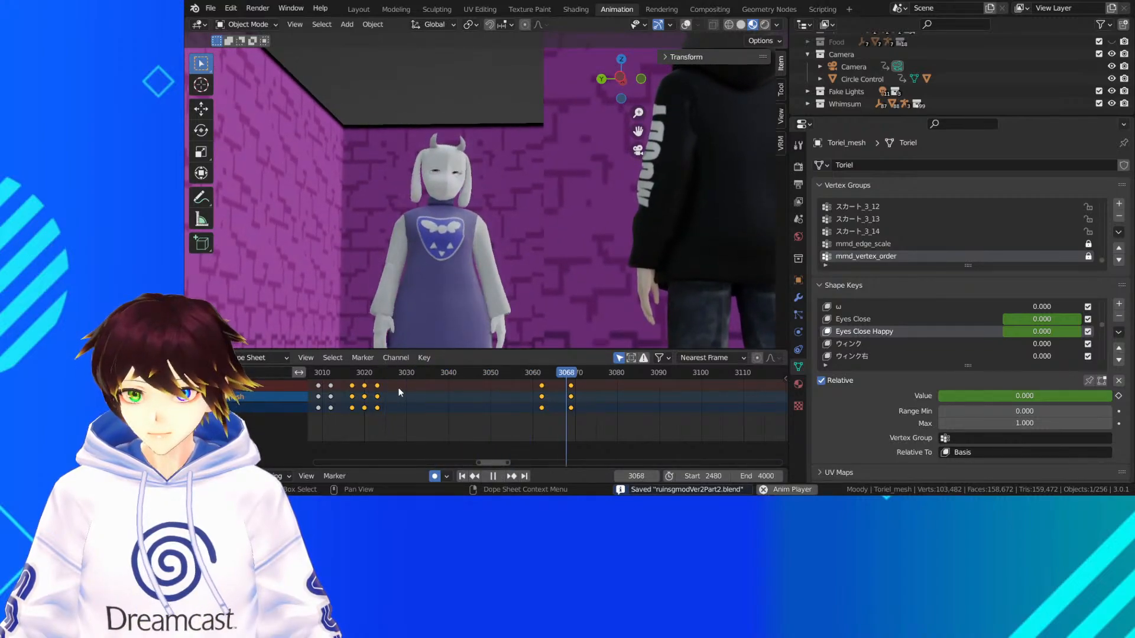
key("space")
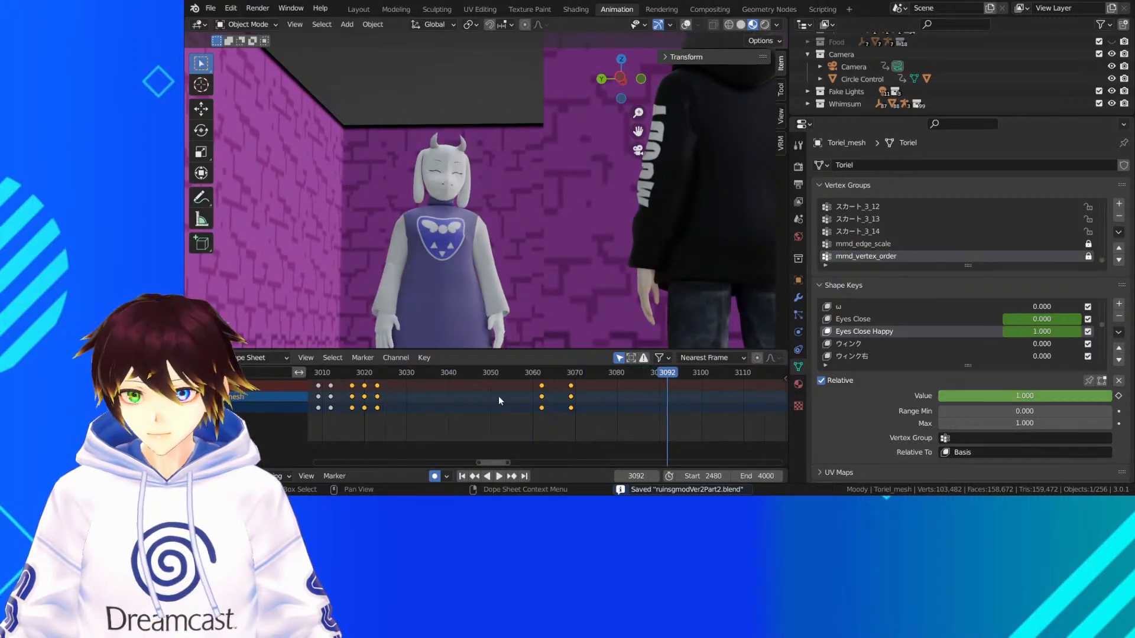
Keyframe Eyes Close Happy at 1.000 on frame 3095 and at 0.000 on frame 3102
left_click_drag(670, 376, 682, 375)
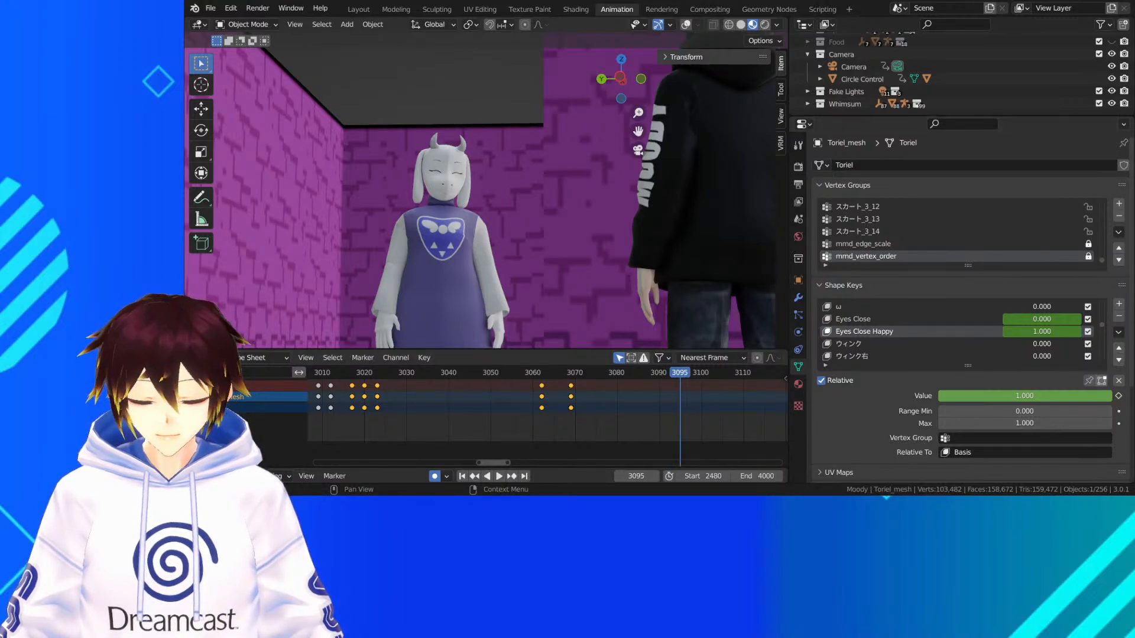
left_click(1118, 395)
middle_click_drag(715, 406, 648, 415)
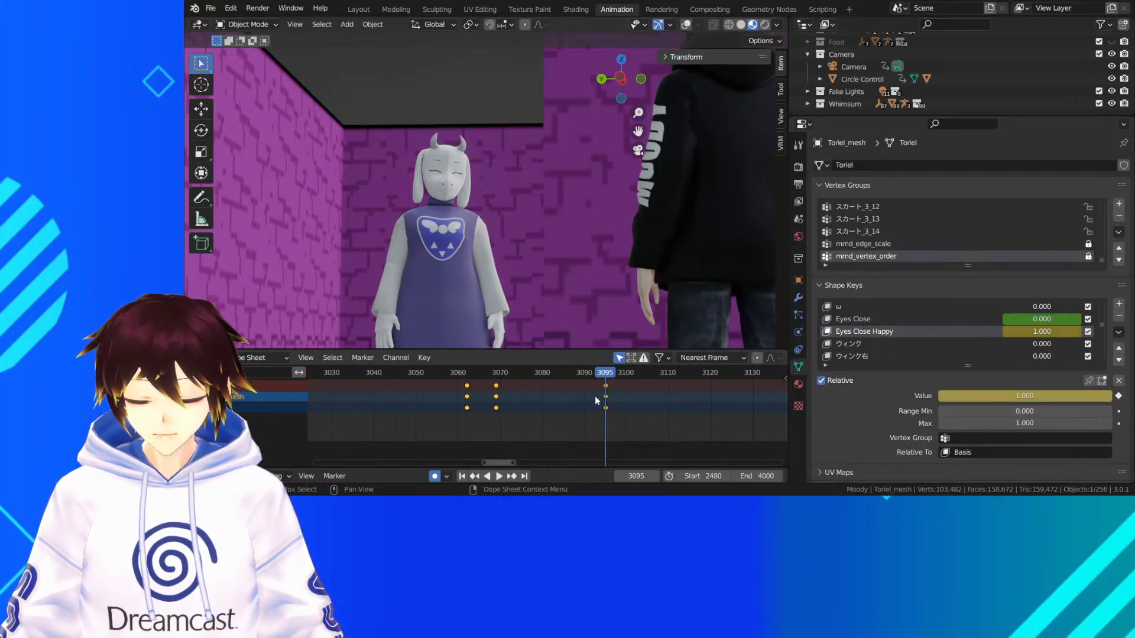
left_click_drag(611, 377, 633, 374)
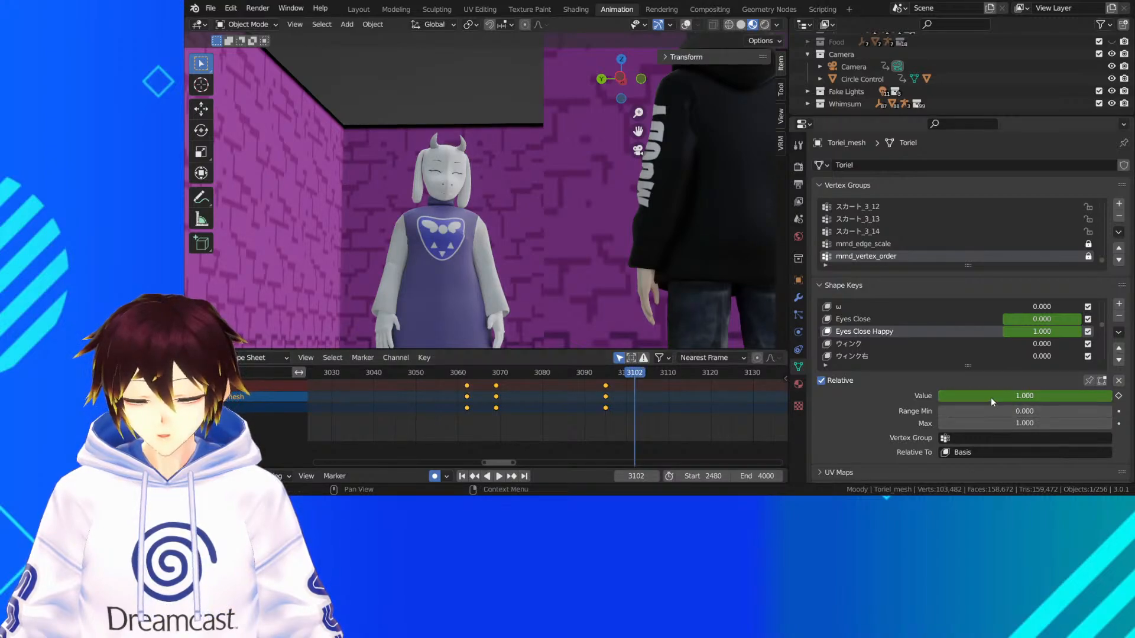
left_click_drag(990, 398, 817, 397)
key("i")
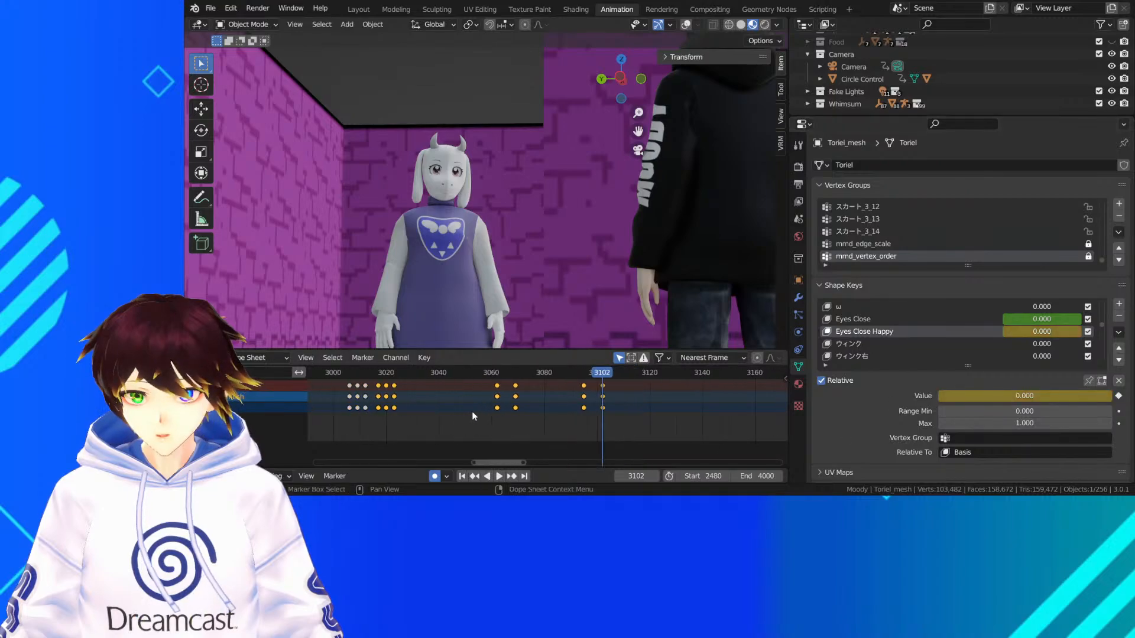
Replay Toriel's full happy blink through frame 3126 and save the file
scroll(418, 370, "down", 3)
left_click(419, 372)
key("space")
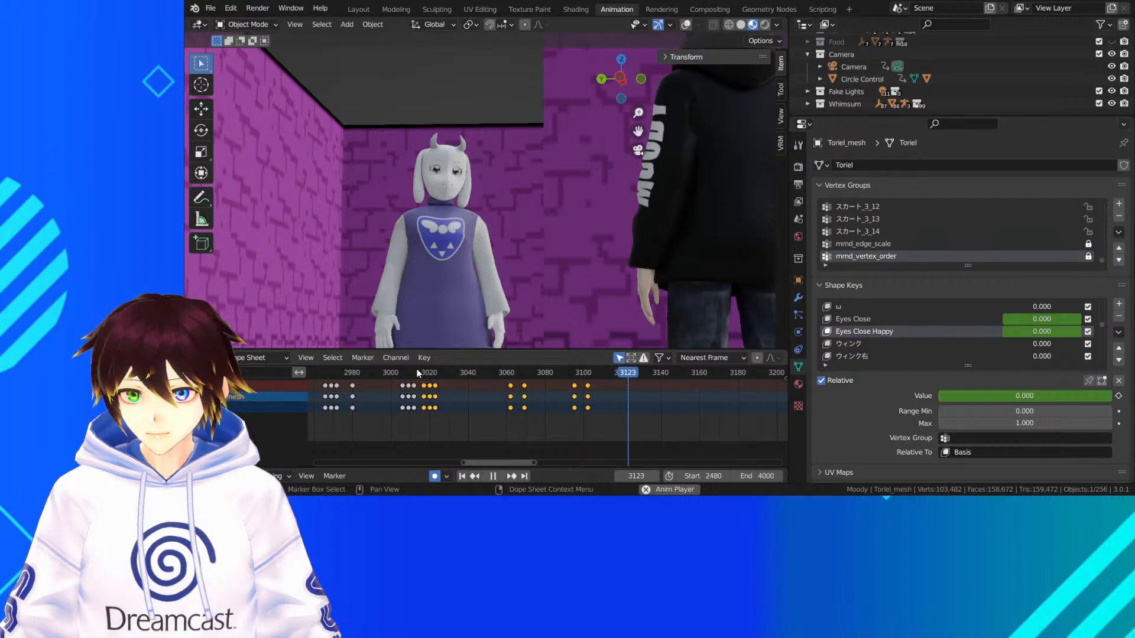
key("space")
key("ctrl+s")
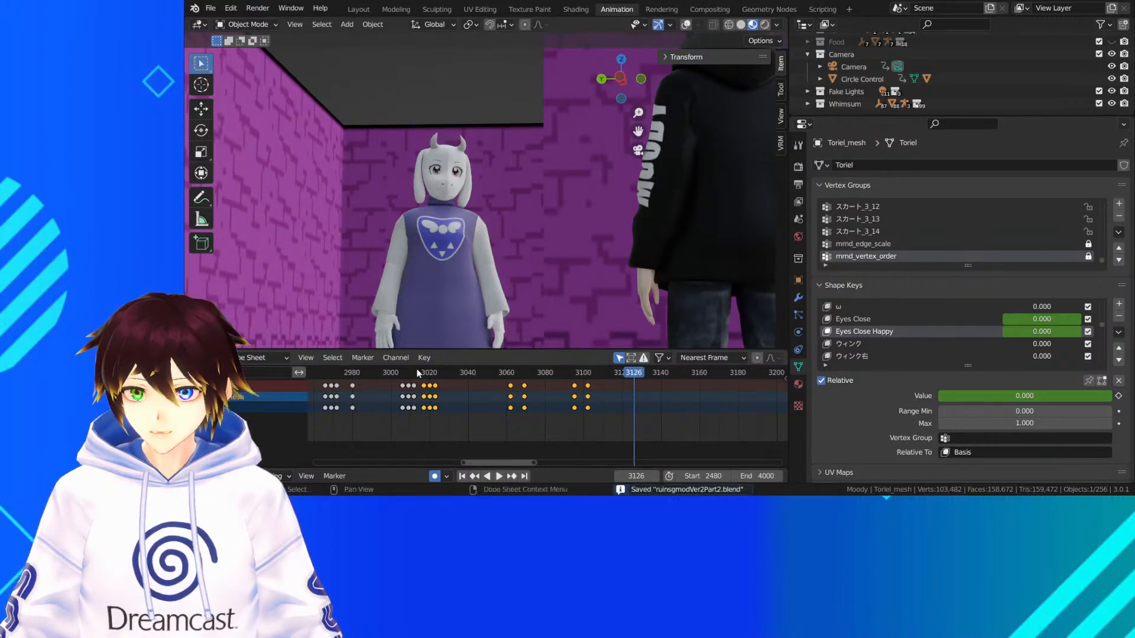
Save the file again and play the wider camera shot through frame 2952 to frame 3040
key("KP_0")
key("KP_0")
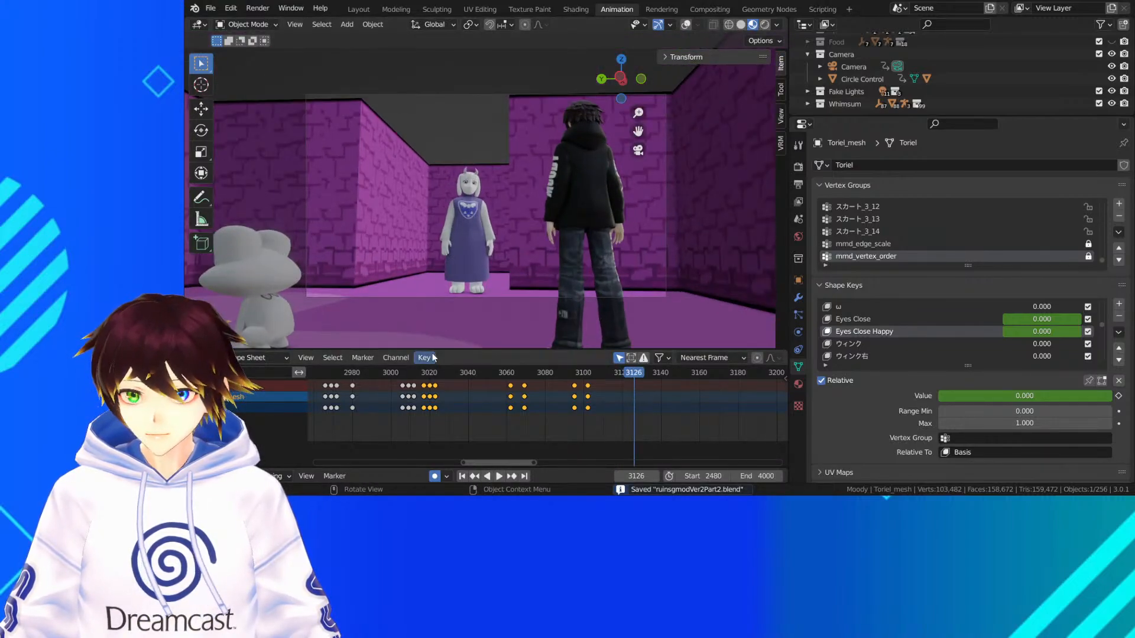
scroll(373, 373, "down", 5)
left_click_drag(406, 377, 338, 378)
key("ctrl+s")
left_click(474, 371)
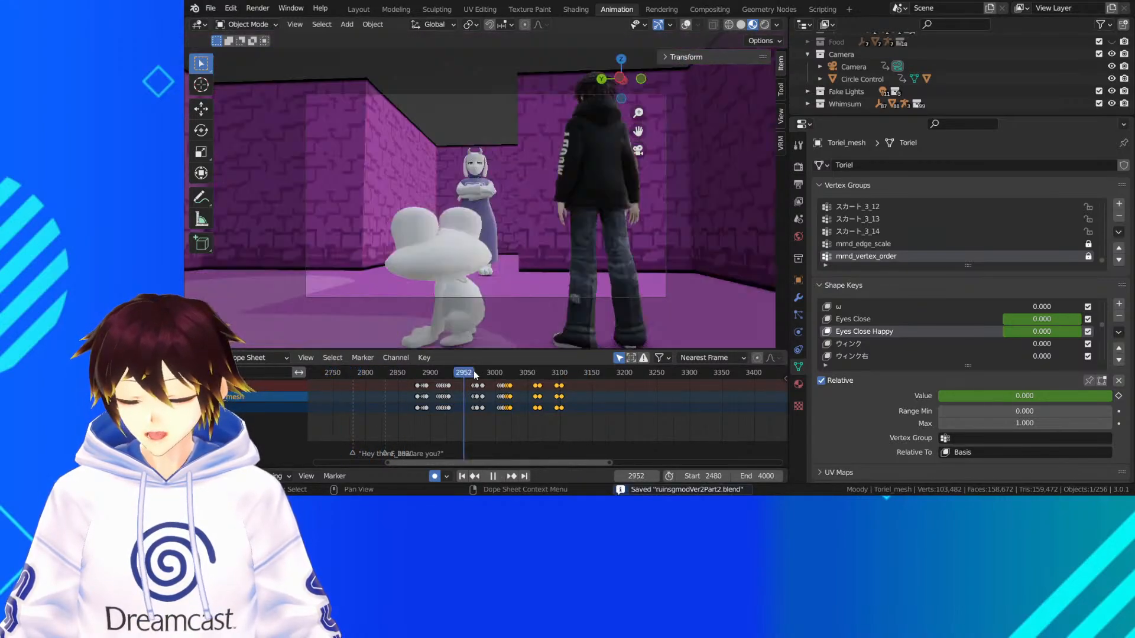
key("space")
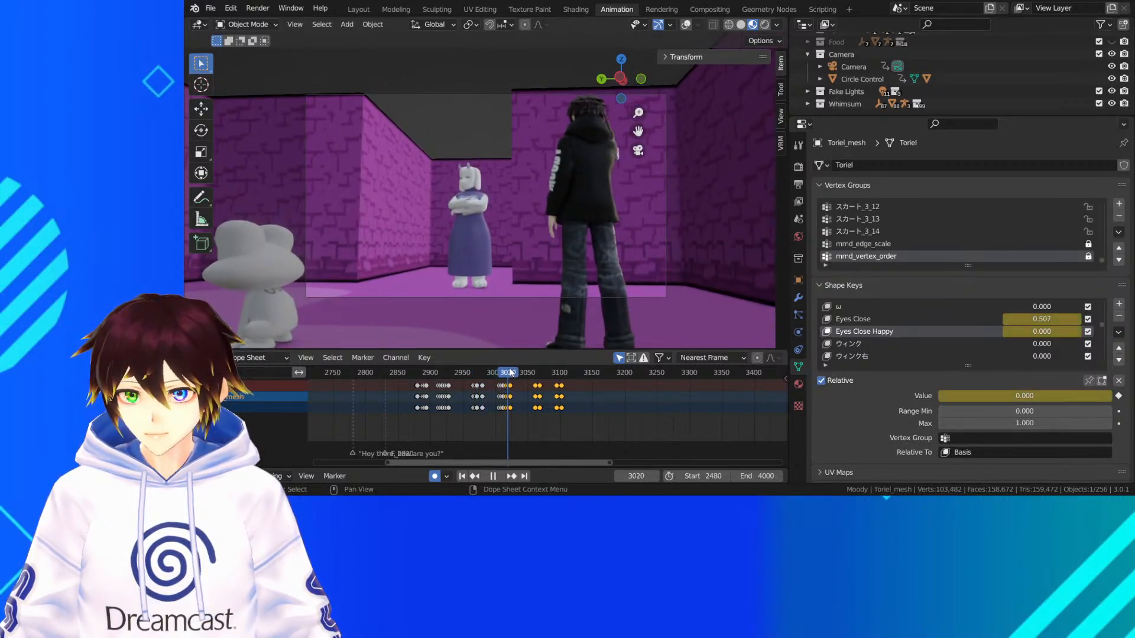
key("space")
Check Toriel's arm drop and happy closed eyes up close between frames 3040 and 3092, returning to frame 3035
scroll(481, 263, "up", 5)
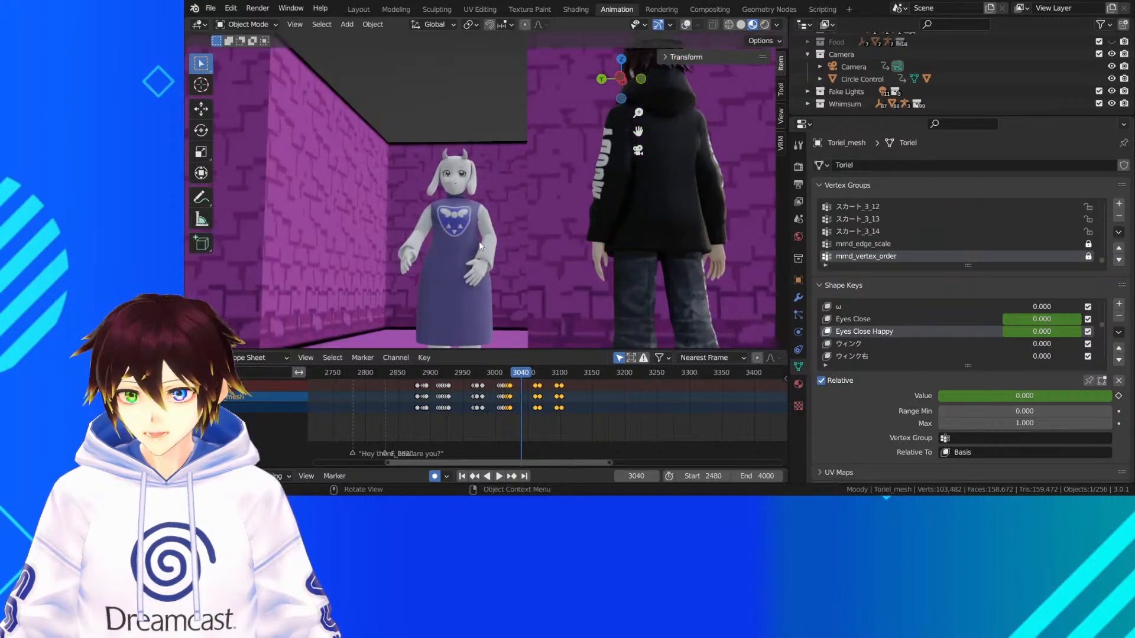
key("space")
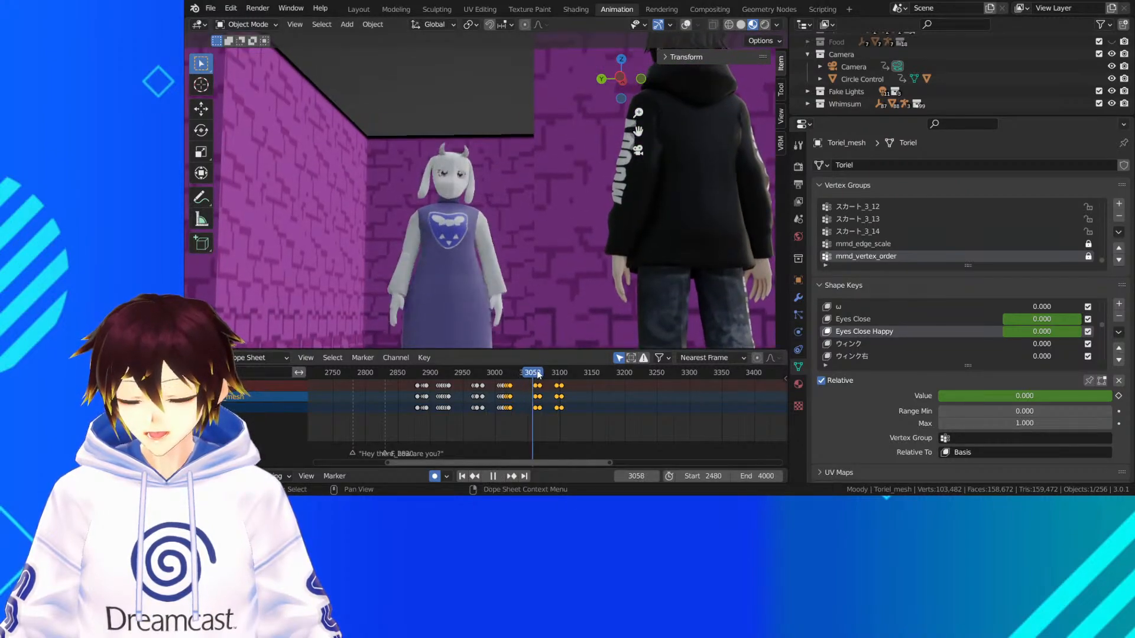
key("space")
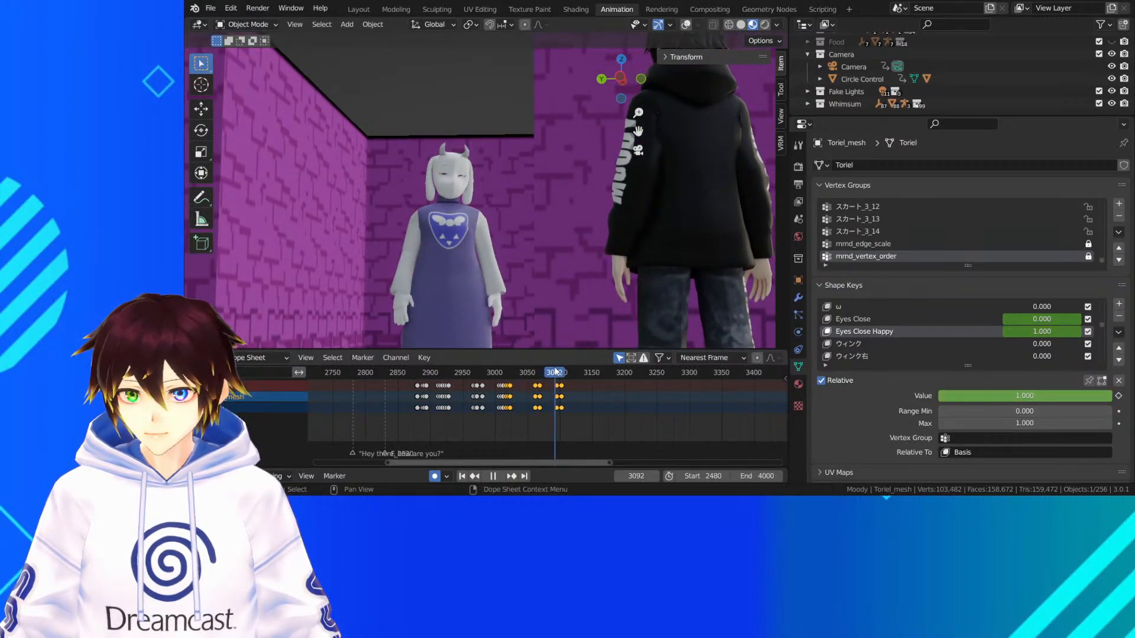
scroll(449, 186, "up", 5)
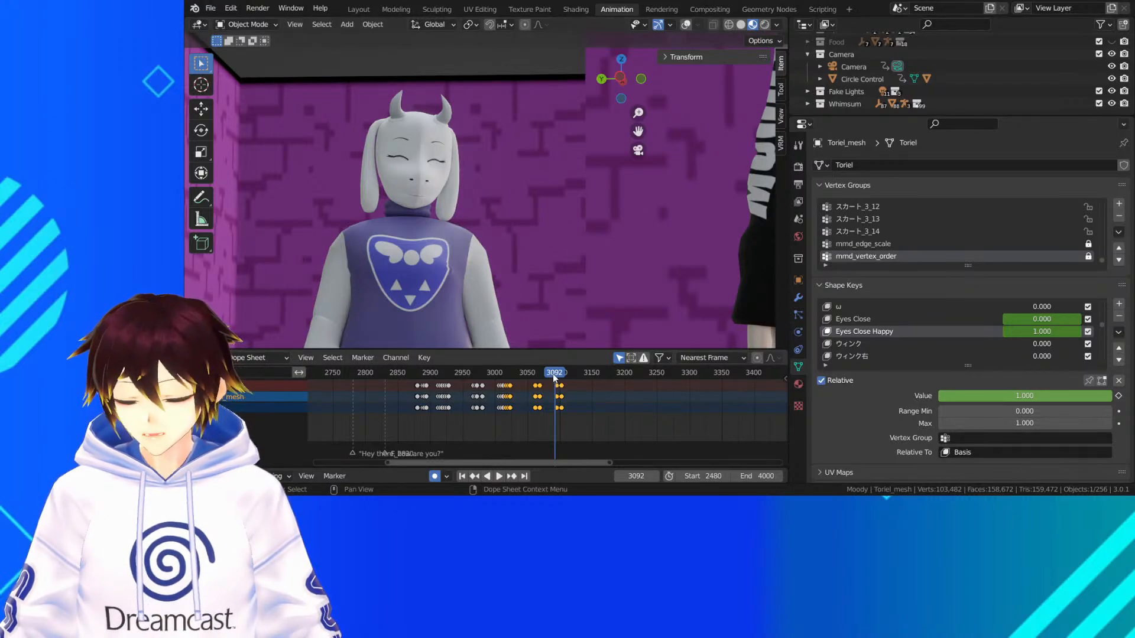
left_click_drag(556, 373, 518, 372)
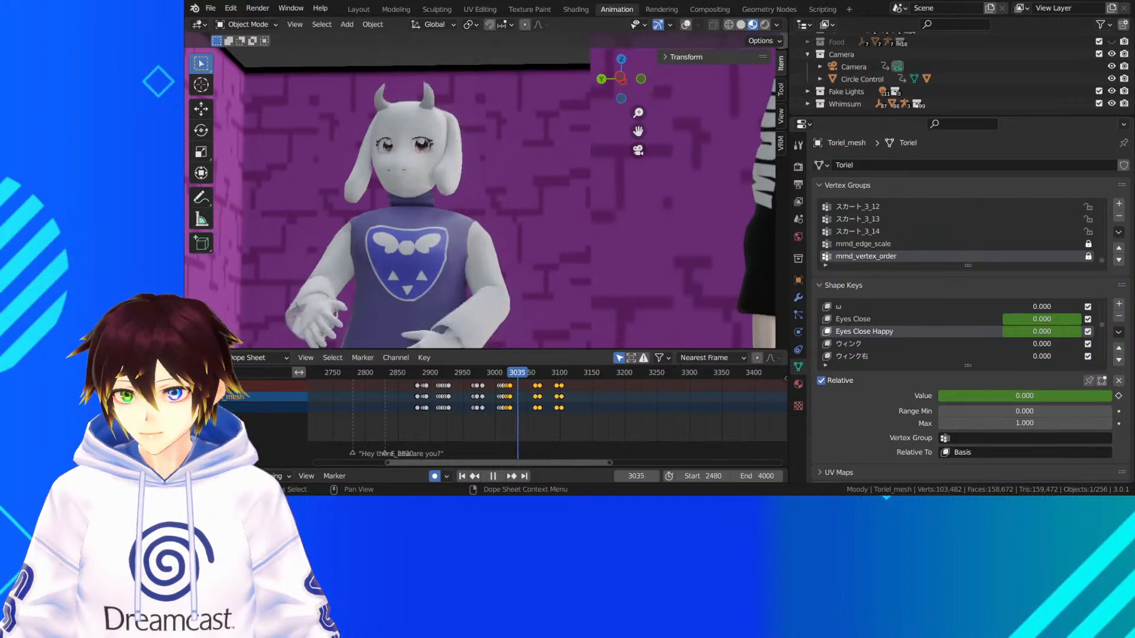
Switch the viewport to rendered shading and inspect Toriel's lit face in the close-up at frame 2881
left_click(765, 24)
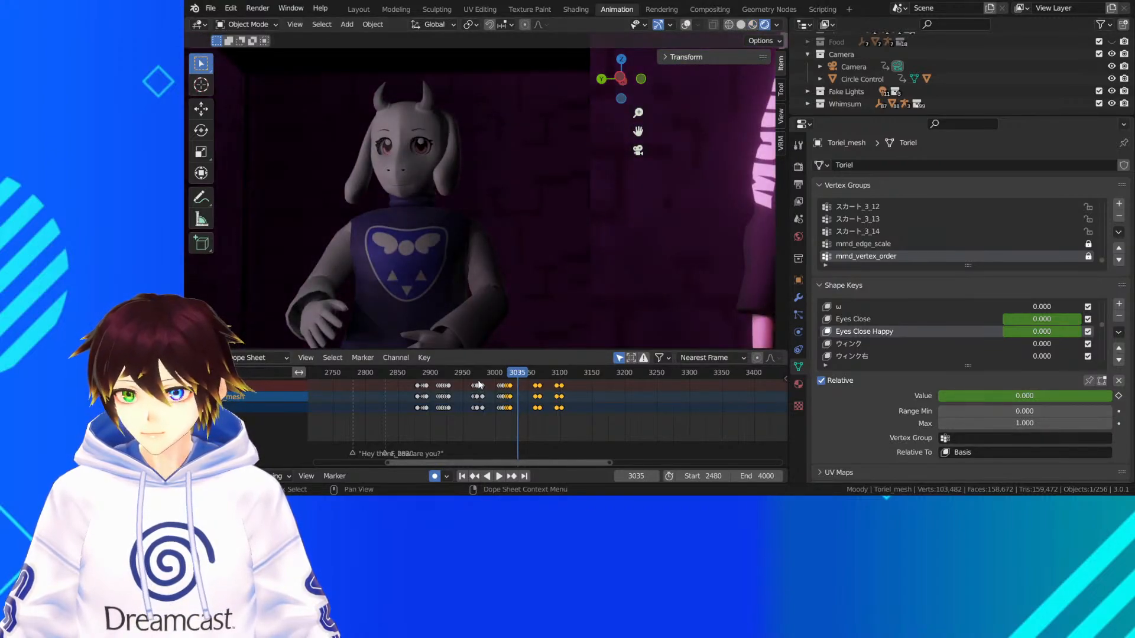
left_click_drag(477, 376, 413, 374)
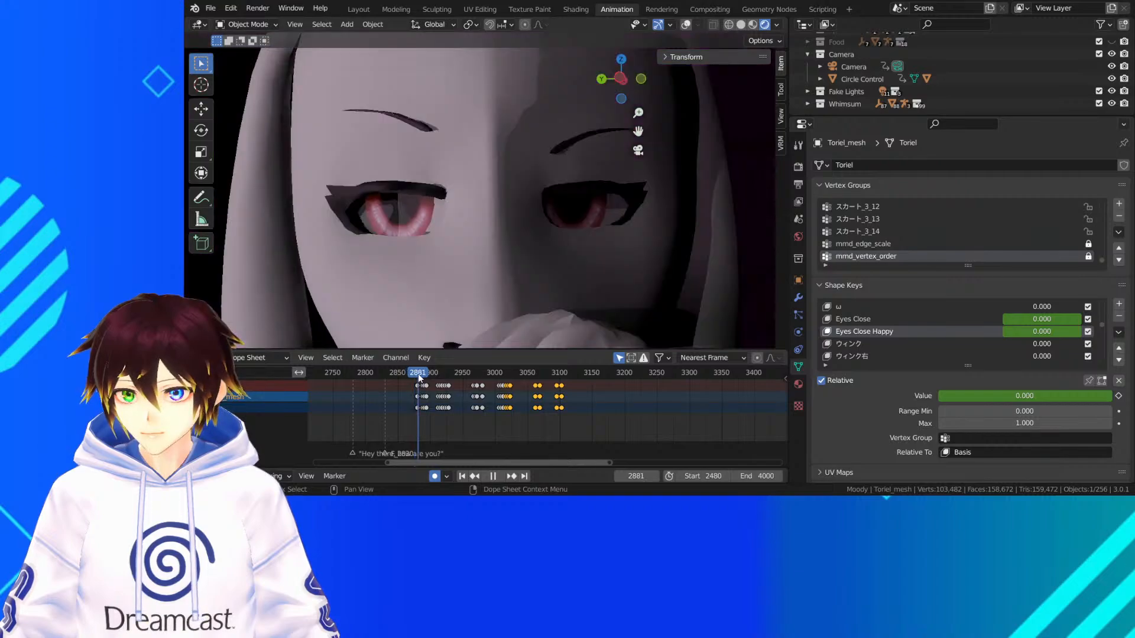
scroll(496, 197, "down", 6)
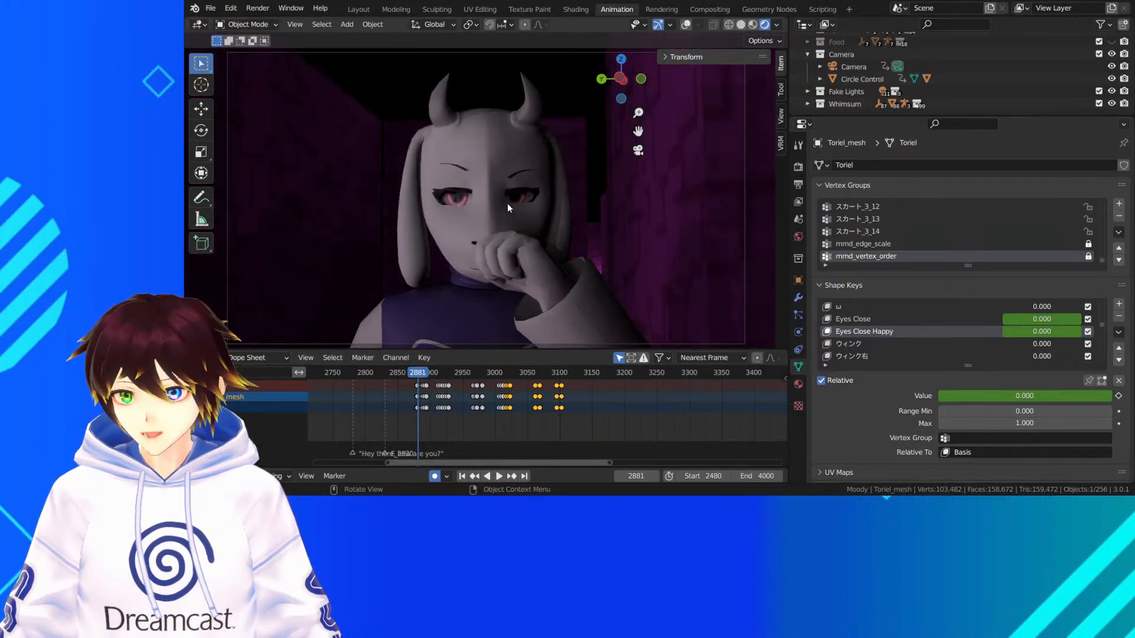
scroll(495, 183, "up", 1)
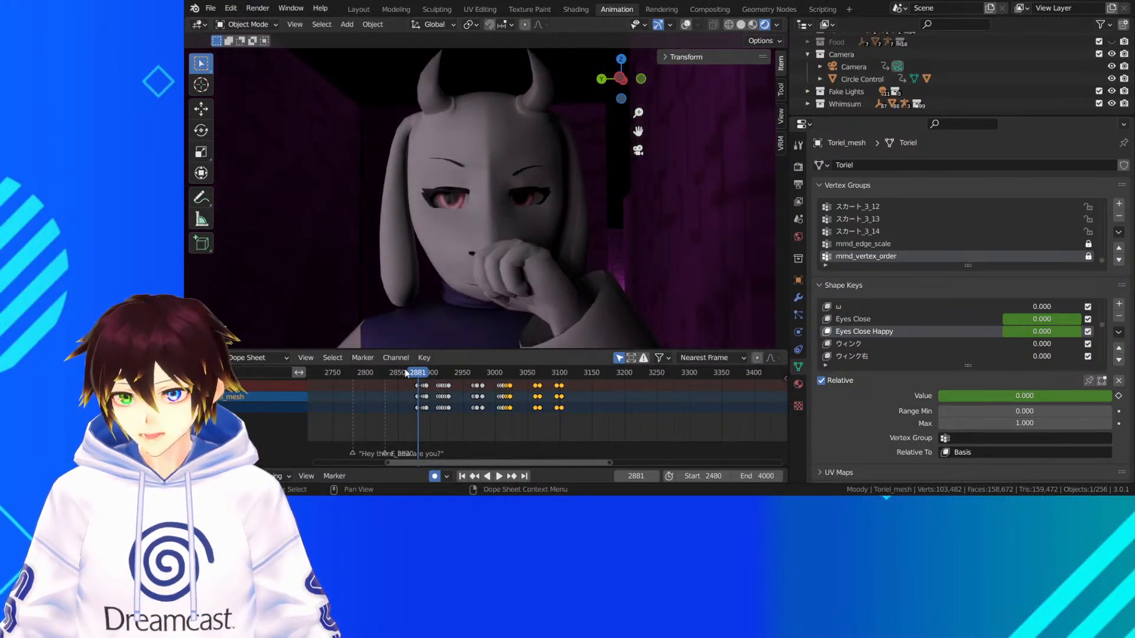
Play the rendered shot of the frog and flying creatures from frame 2484 to frame 2531
scroll(421, 387, "down", 4)
left_click_drag(407, 370, 392, 372)
key("space")
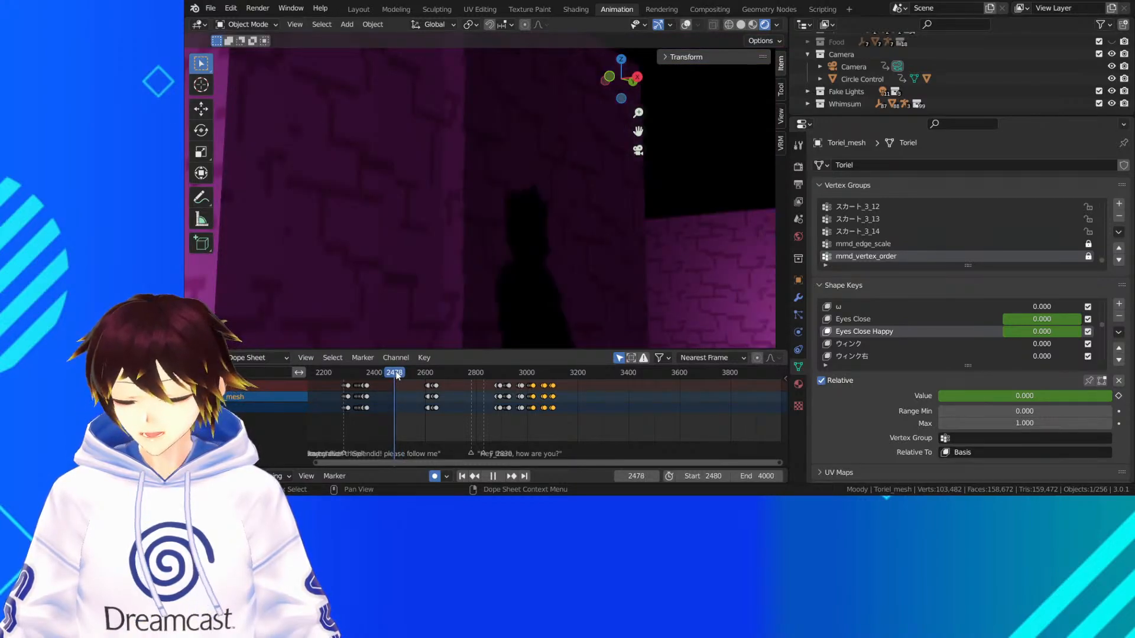
key("space")
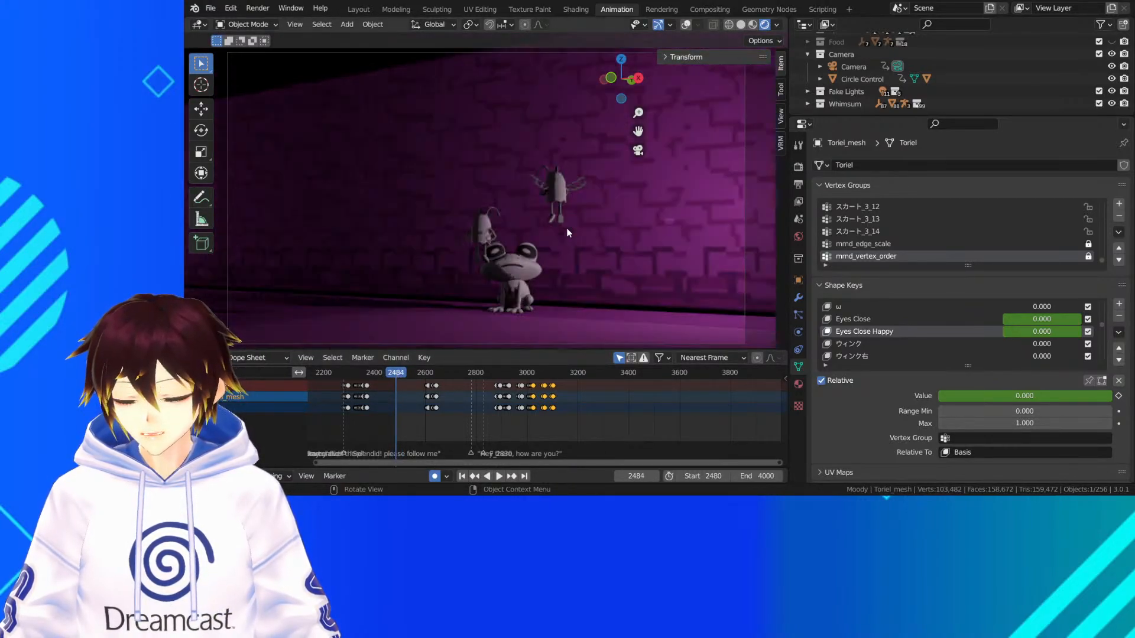
key("KP_0")
key("space")
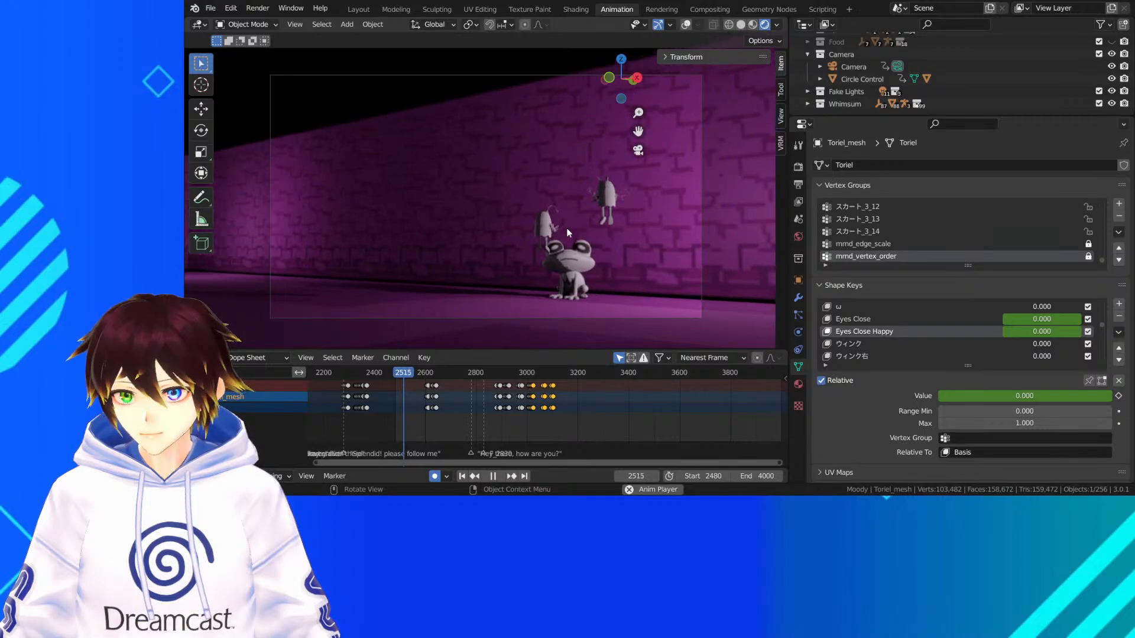
key("space")
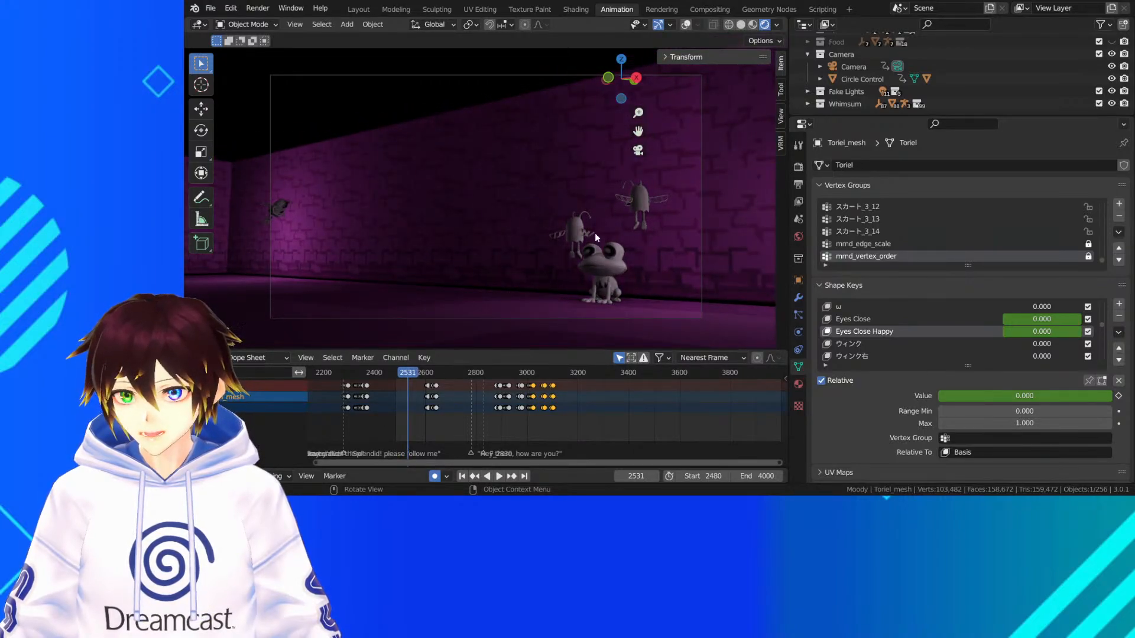
Collapse the Toriel collection in the scene's object hierarchy
scroll(887, 65, "down", 6)
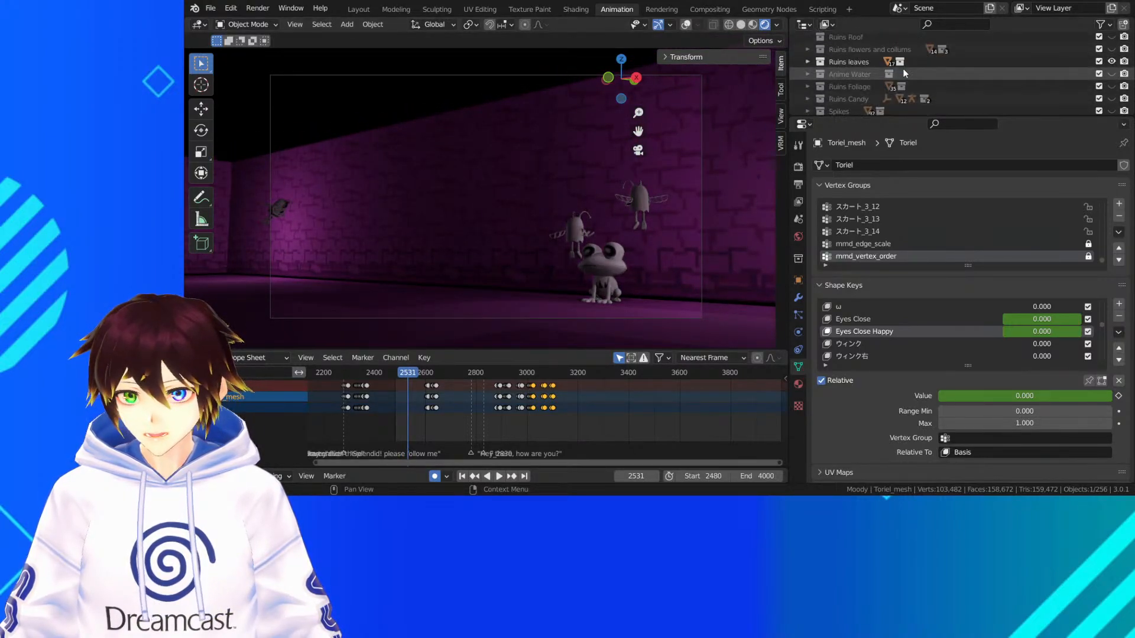
scroll(904, 73, "up", 5)
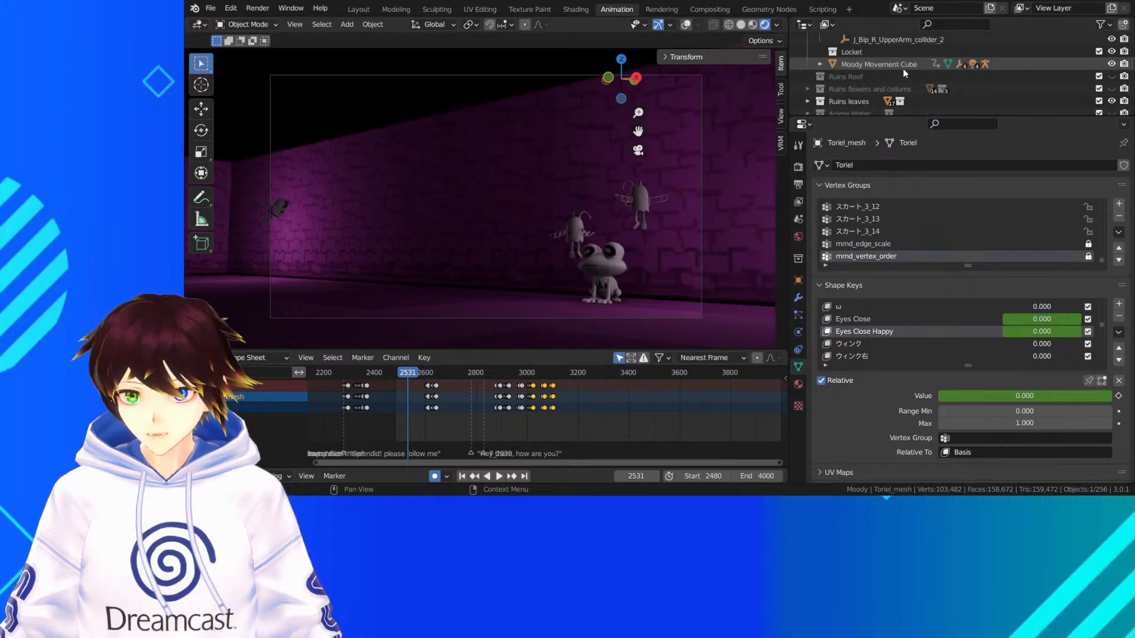
scroll(903, 73, "up", 10)
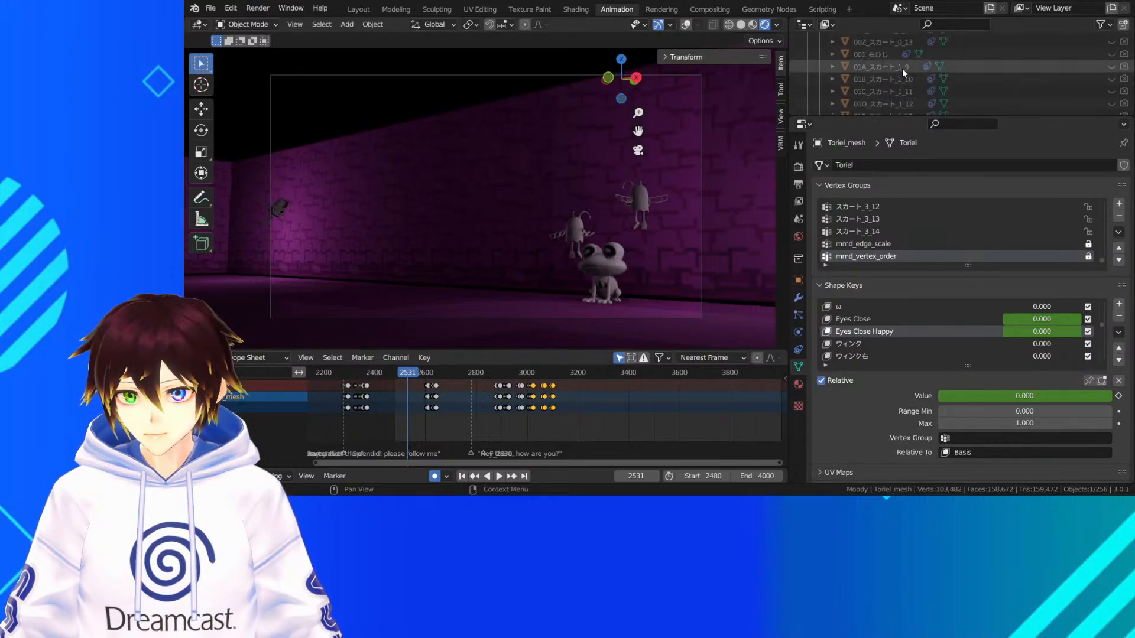
scroll(902, 69, "up", 10)
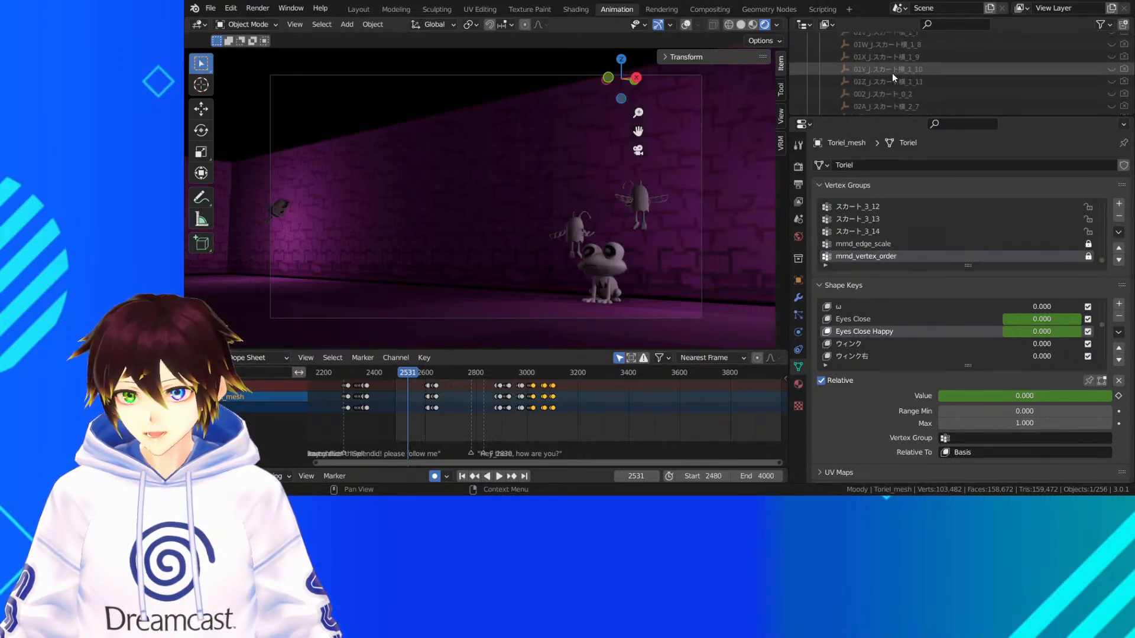
scroll(892, 72, "up", 12)
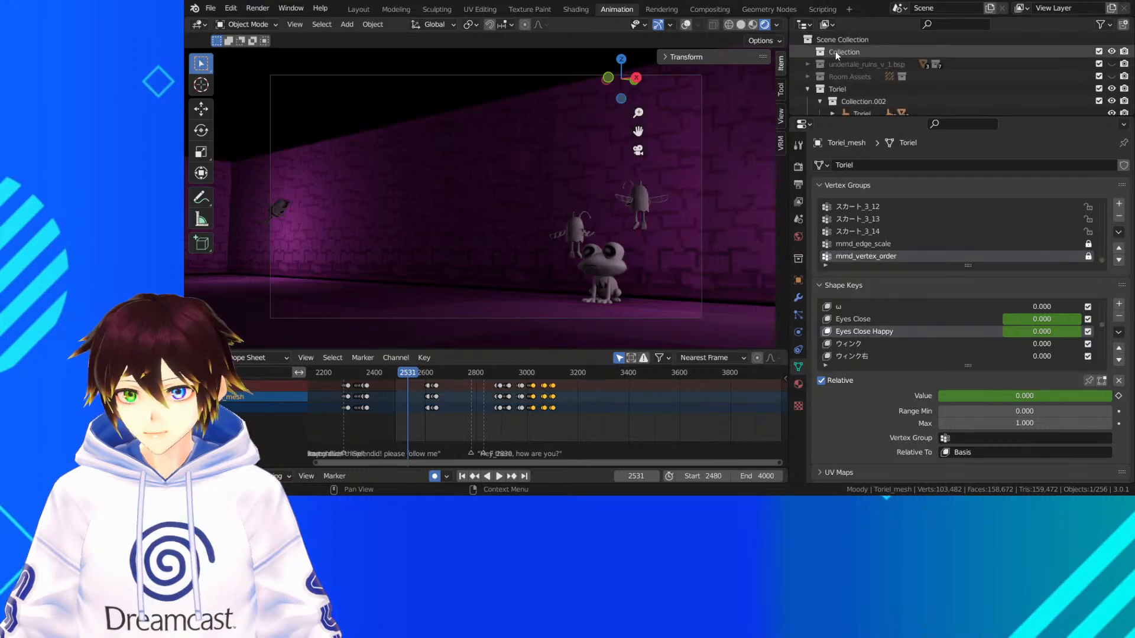
left_click(807, 88)
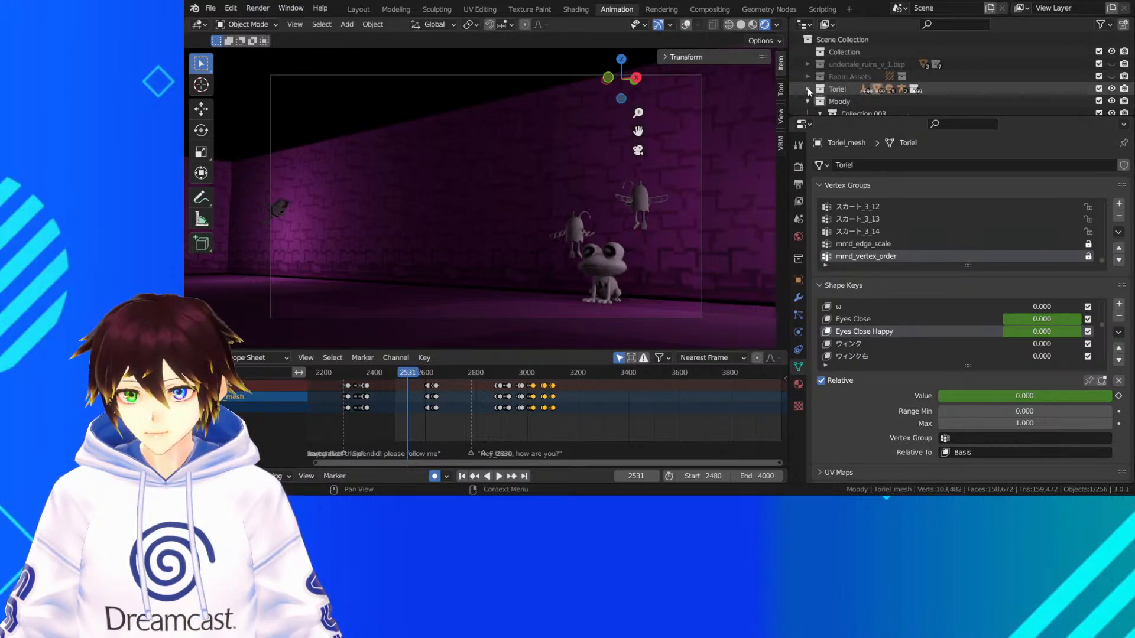
Try showing the Ruins Foliage and Anime Water collections in the viewport, hiding each one again
scroll(807, 98, "down", 2)
scroll(846, 75, "down", 5)
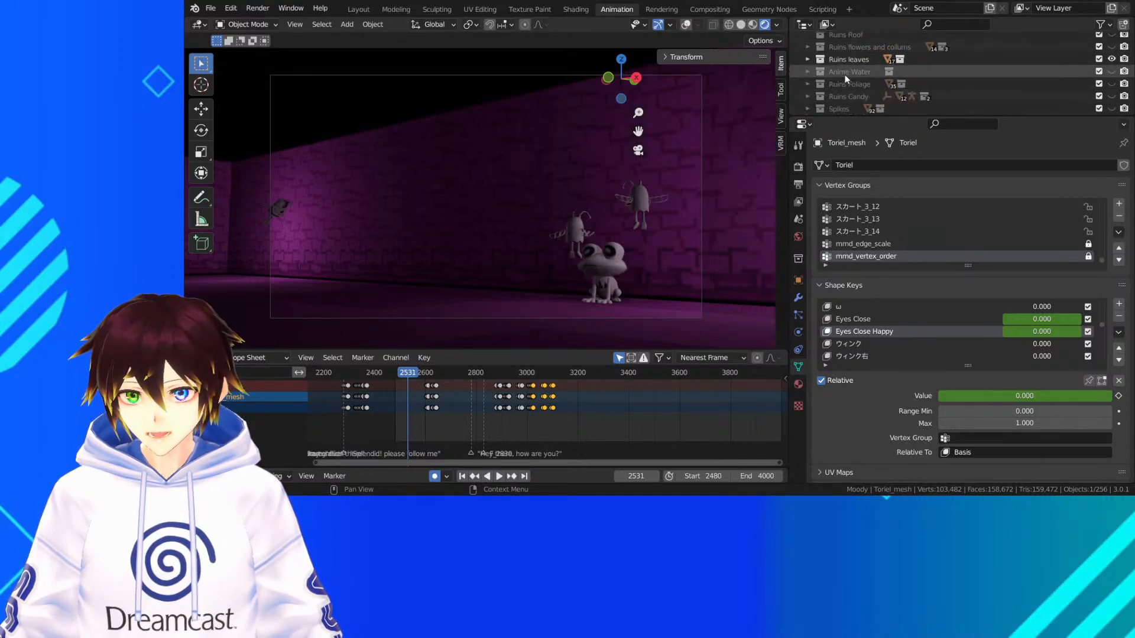
left_click(1111, 84)
left_click(1111, 84)
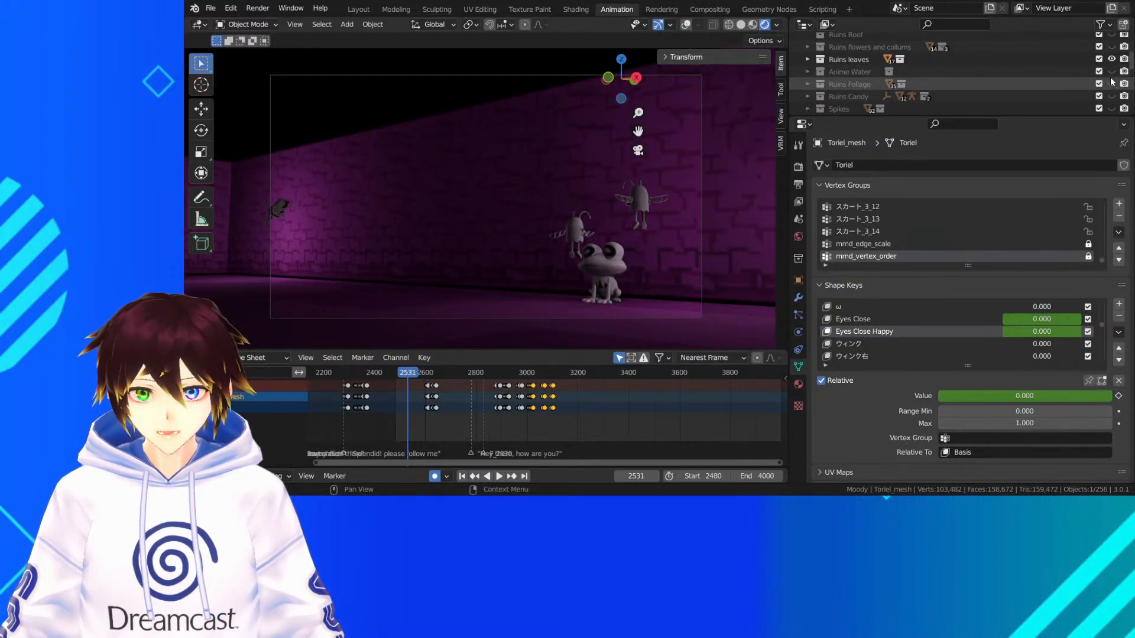
left_click(1110, 72)
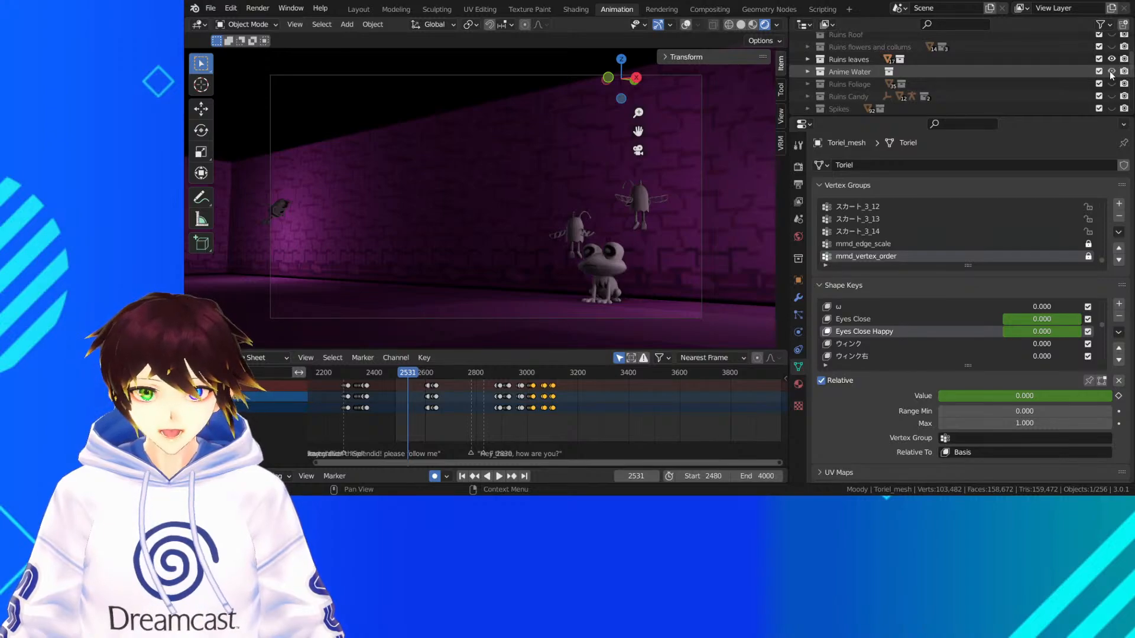
left_click(1112, 72)
Make the Mushrooms collection visible in the viewport
scroll(907, 59, "up", 2)
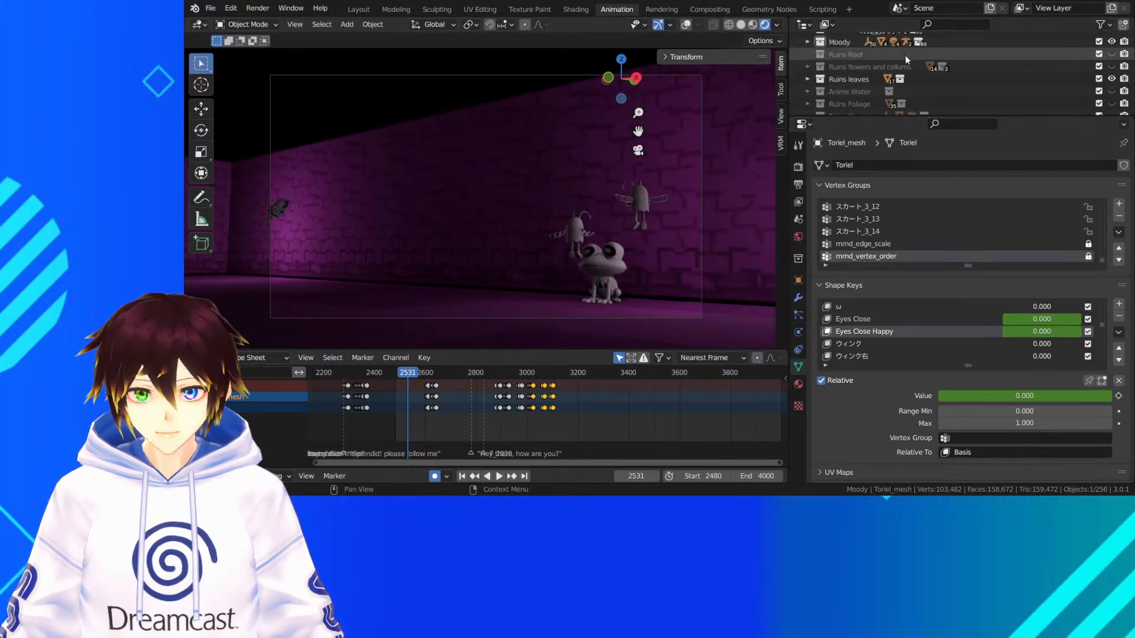
left_click(893, 64)
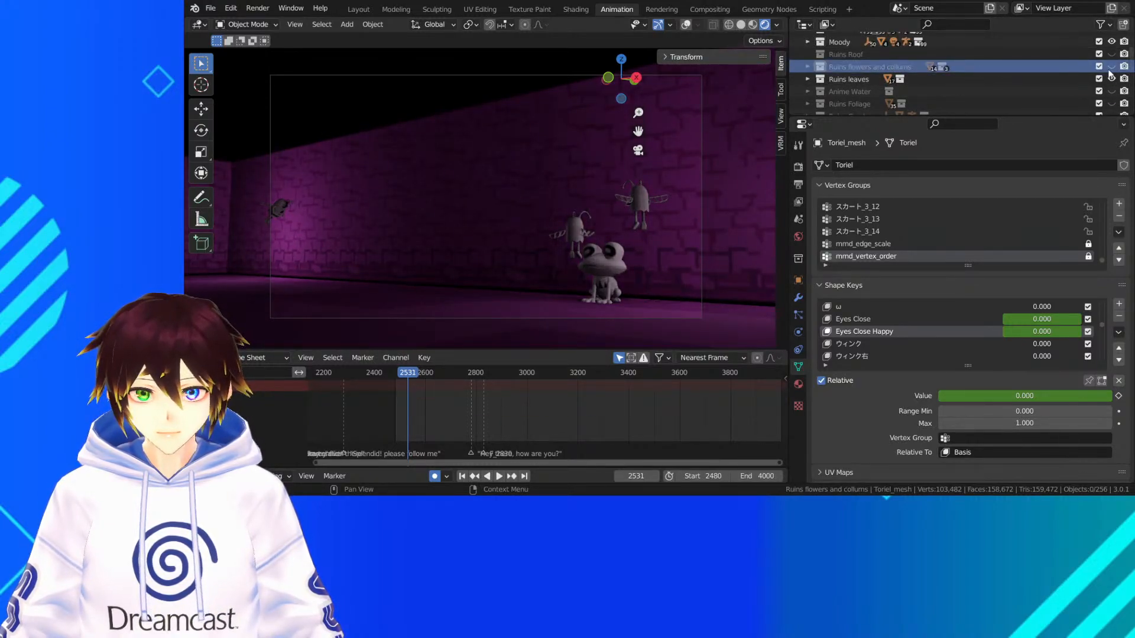
scroll(1017, 73, "down", 3)
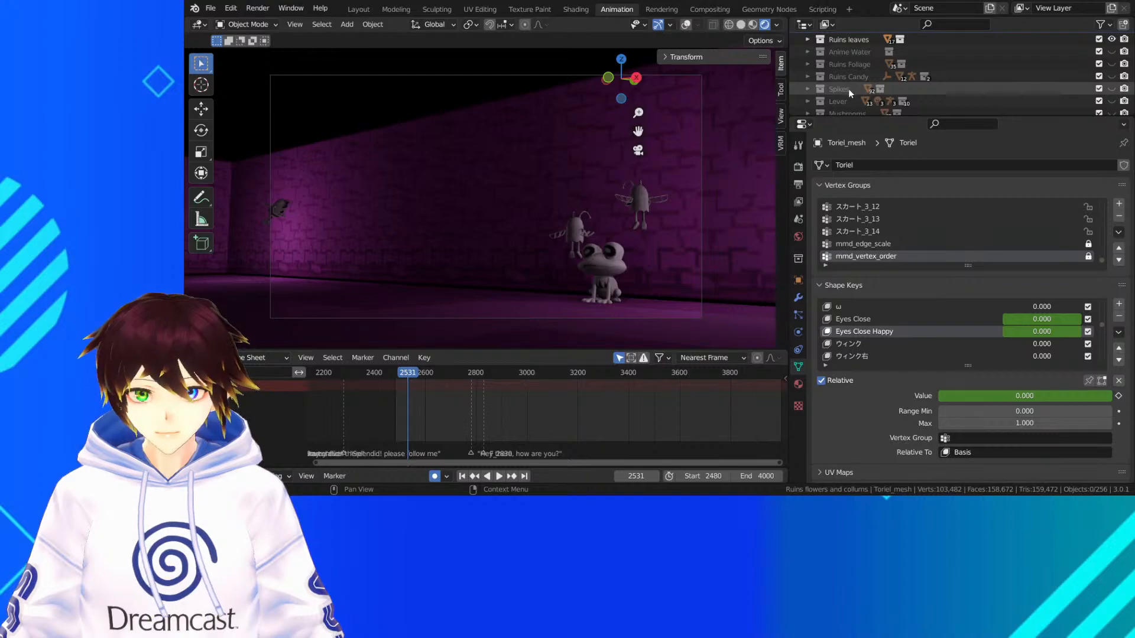
scroll(849, 89, "down", 3)
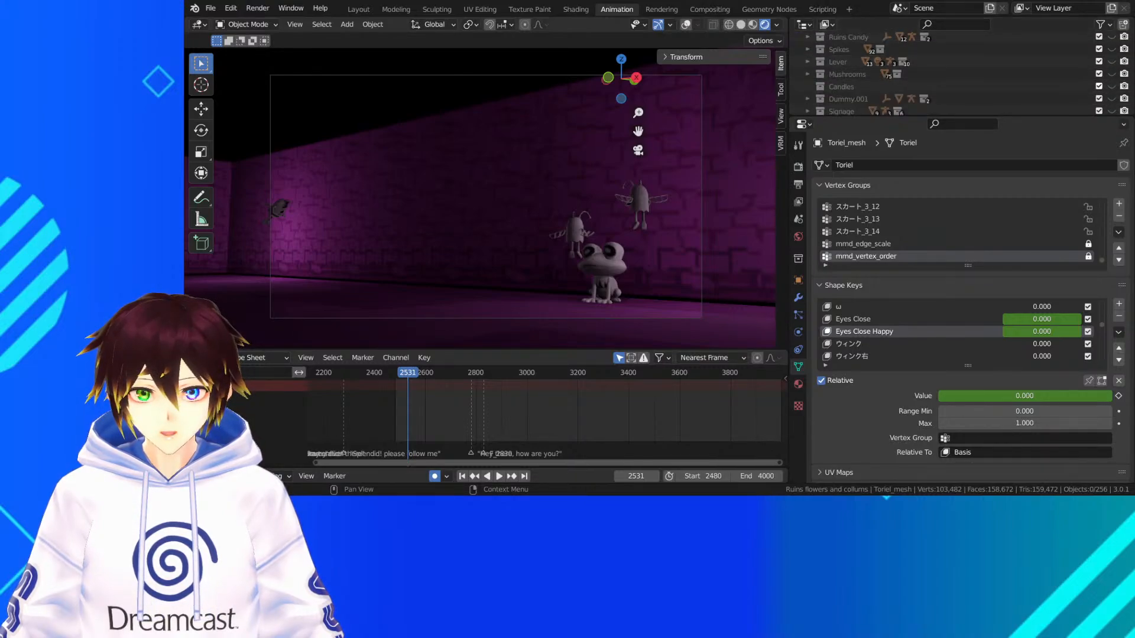
left_click(1111, 74)
Play the rendered shot with the mushrooms from frame 2531 to frame 2611 and save the file
key("space")
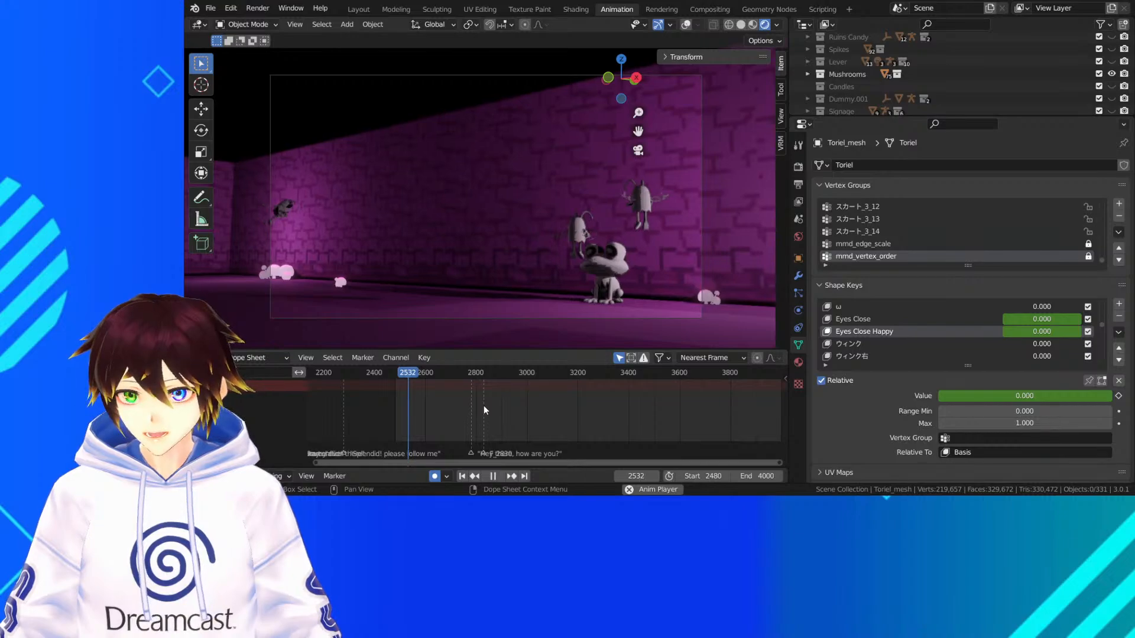
key("space")
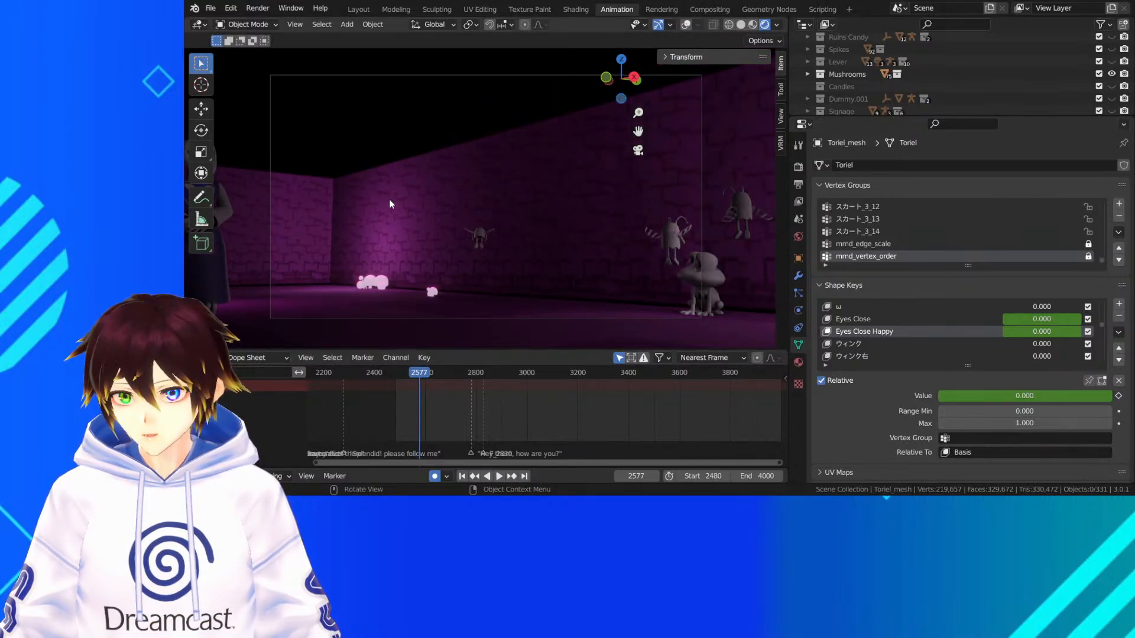
key("space")
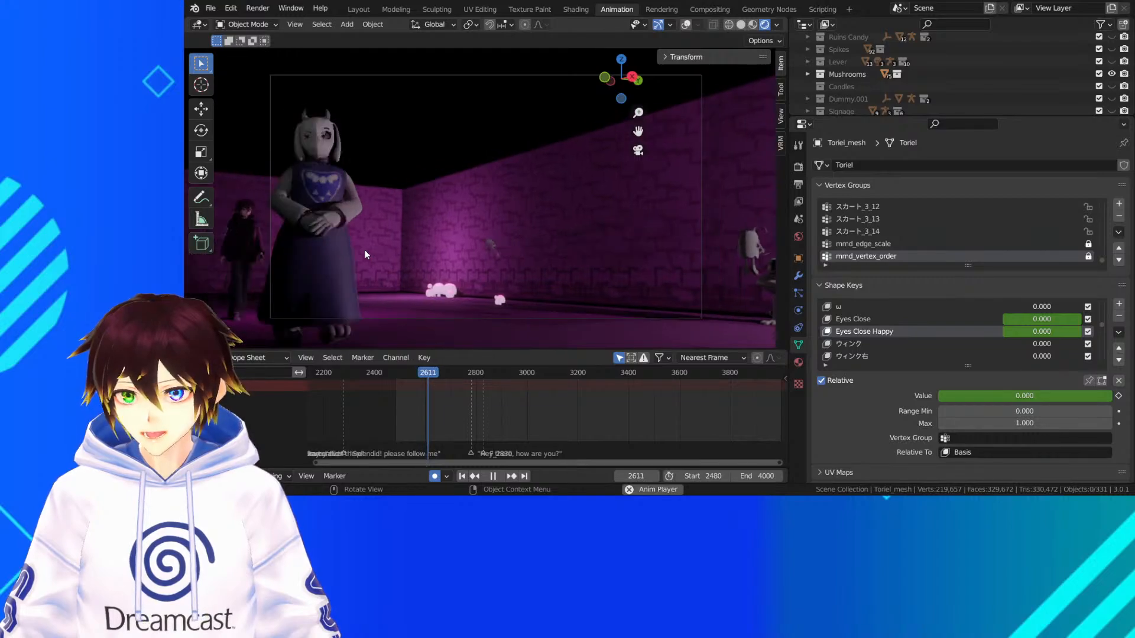
key("space")
key("ctrl+s")
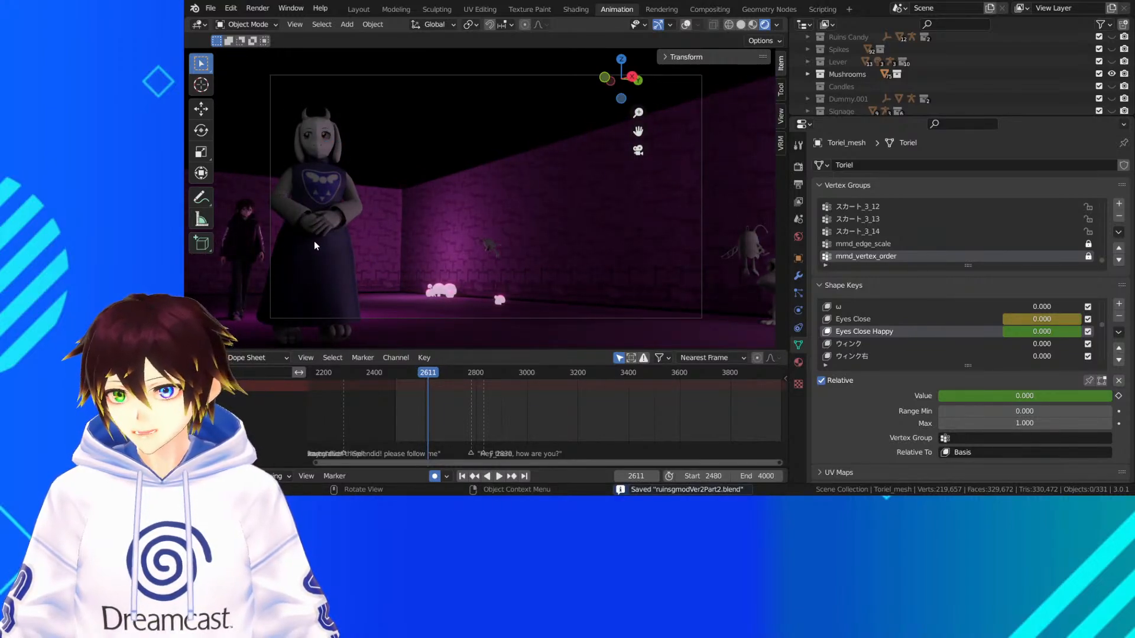
Play the rendered walk past the creatures from frame 2611 to frame 2681, pausing at frame 2632
key("space")
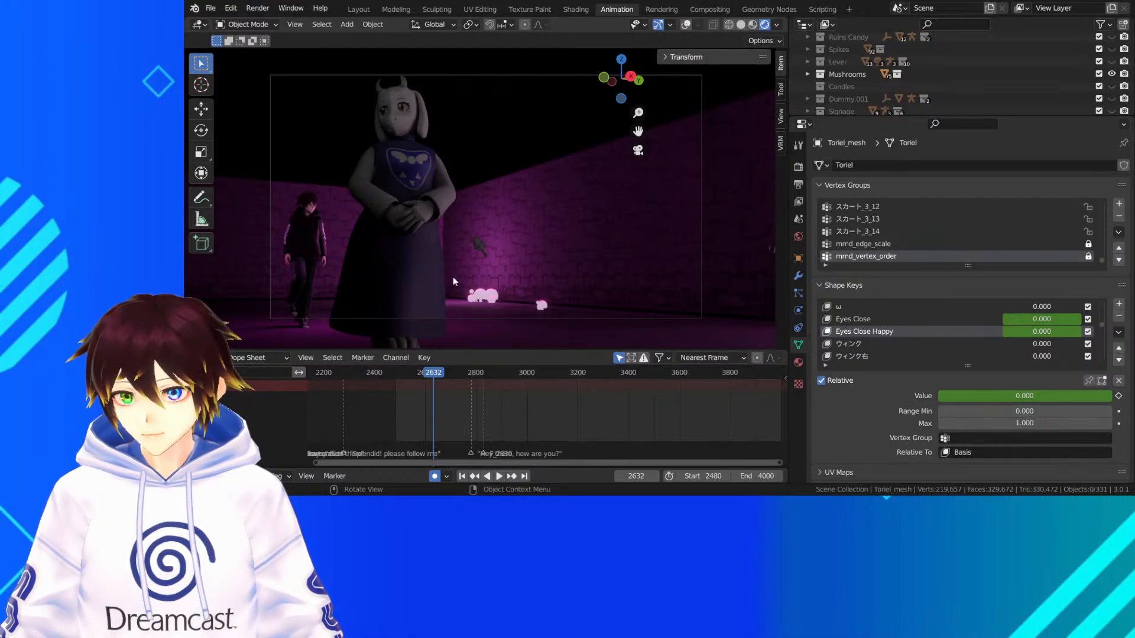
key("space")
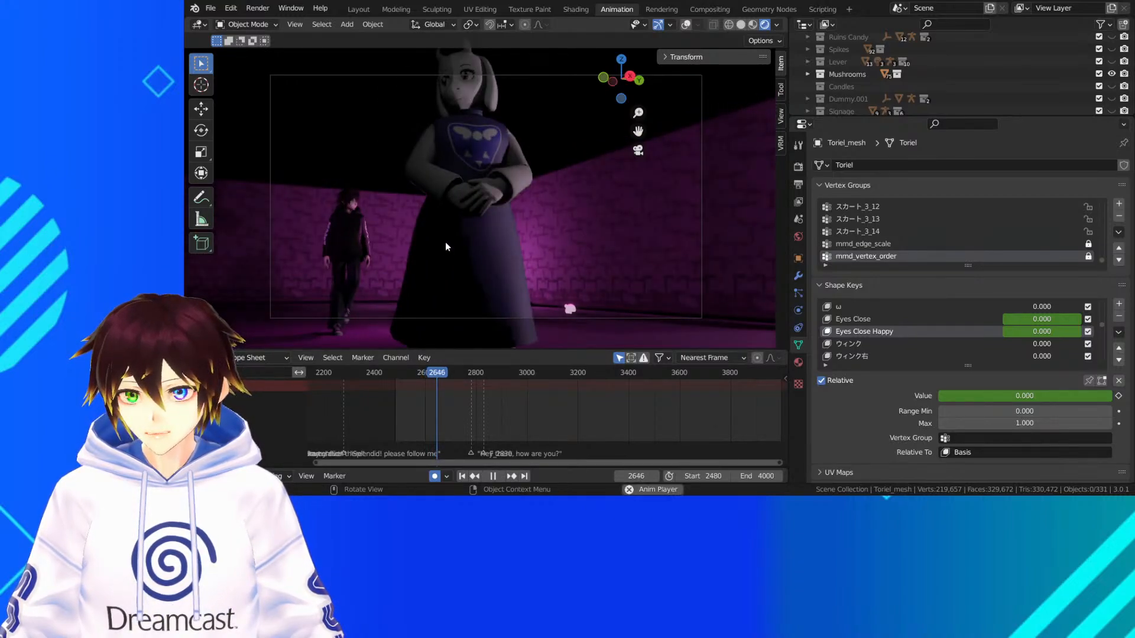
key("space")
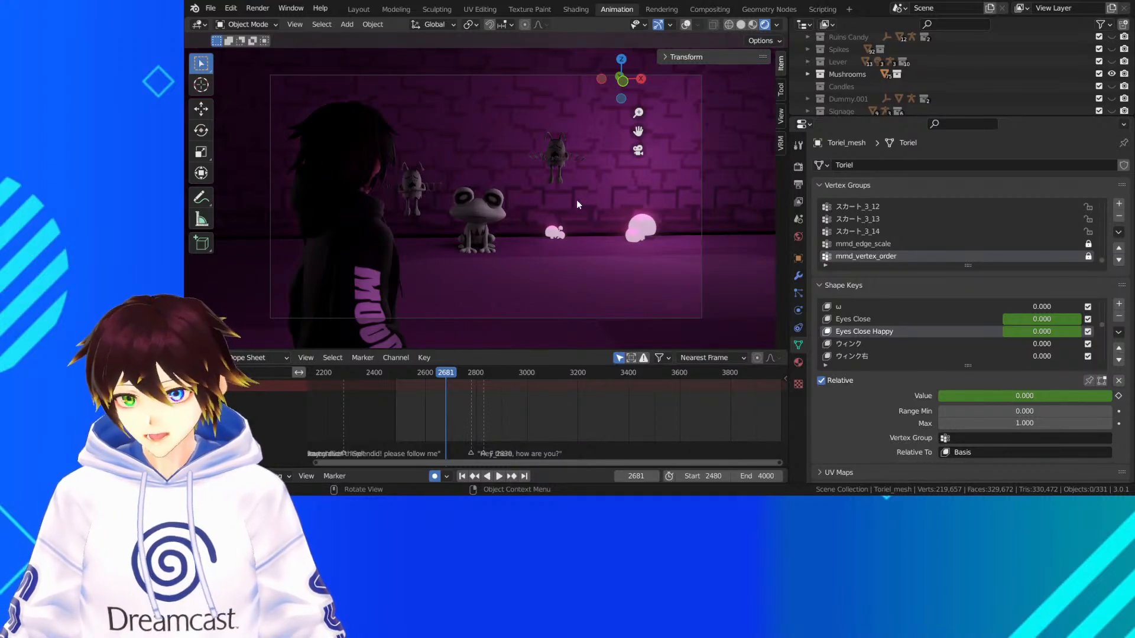
Jump back to frame 69 near the start of the animation and play the rendered opening to frame 129
scroll(417, 395, "down", 5)
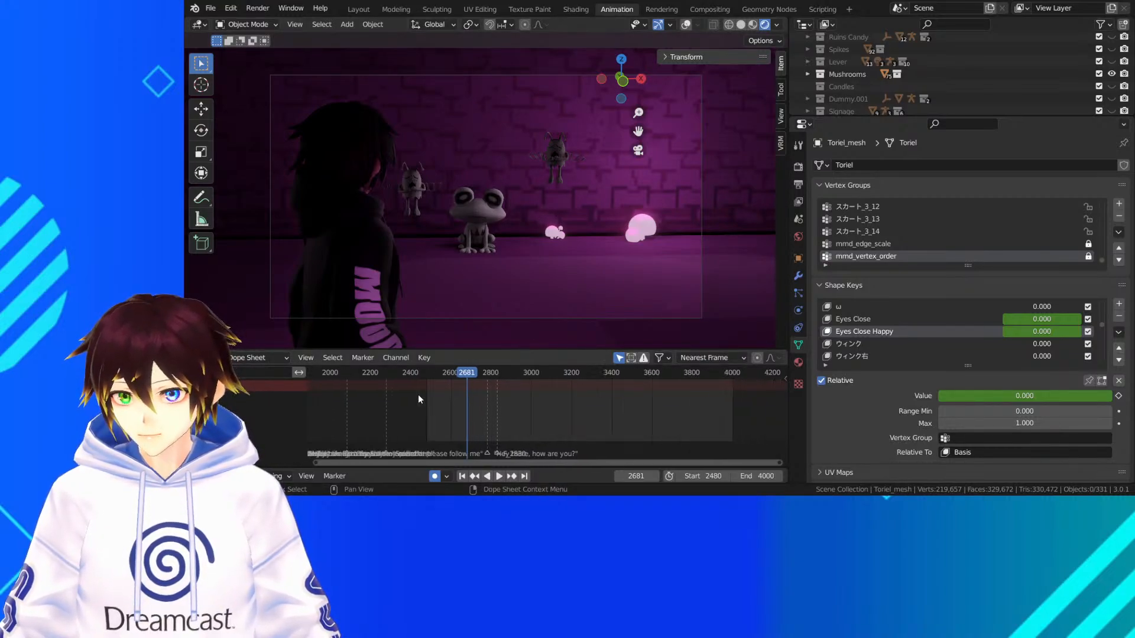
scroll(420, 394, "down", 1)
middle_click_drag(419, 395, 501, 410)
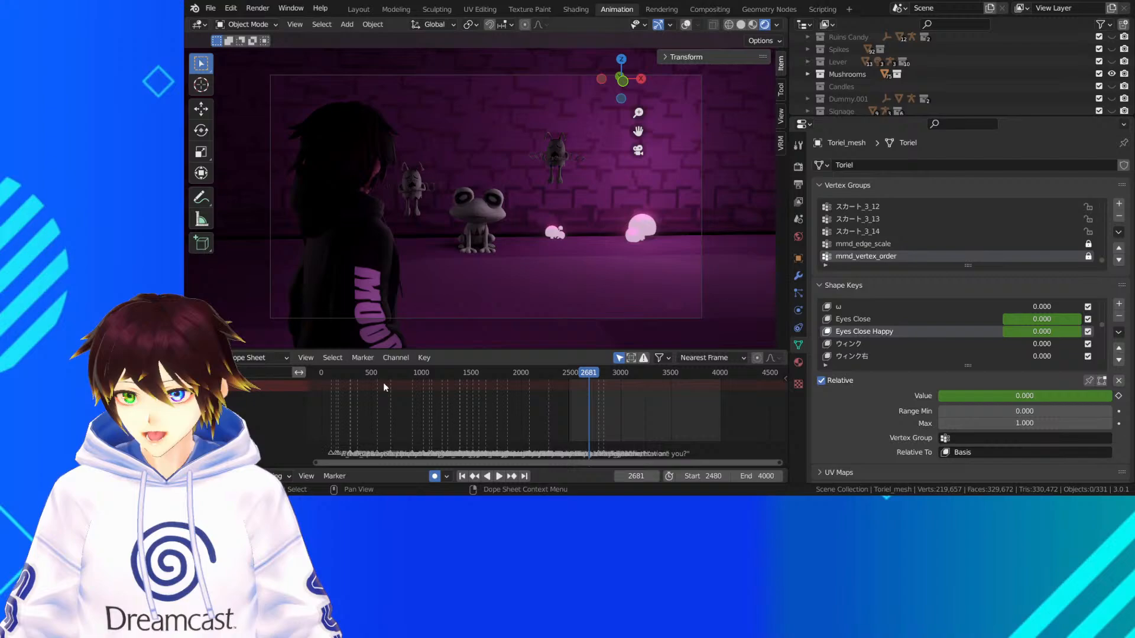
left_click(339, 375)
key("space")
left_click_drag(340, 375, 330, 382)
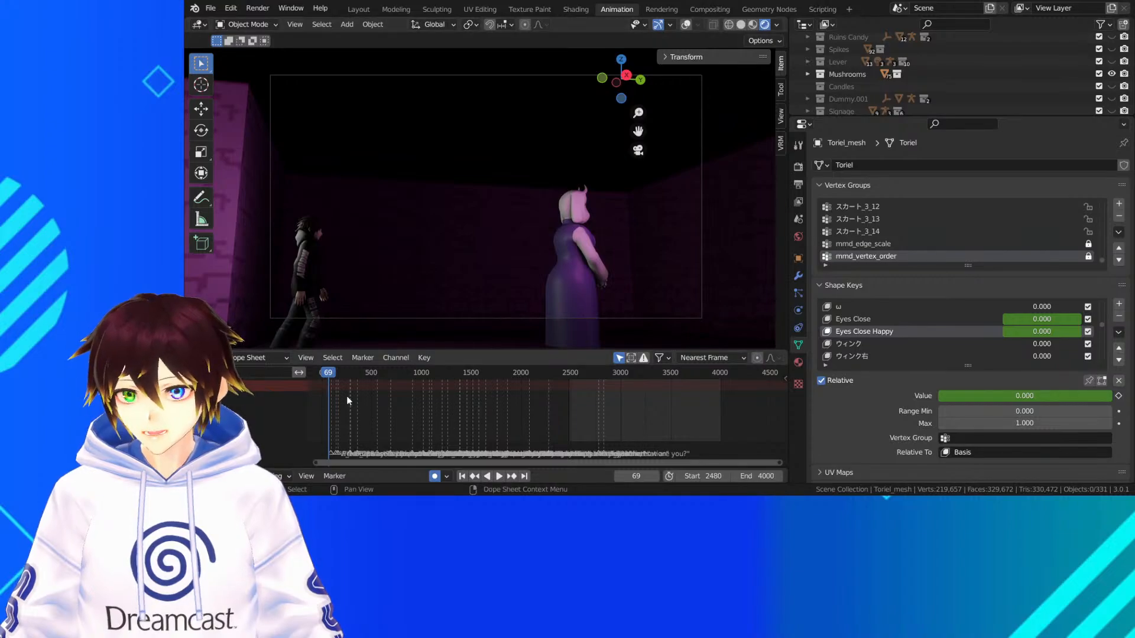
key("space")
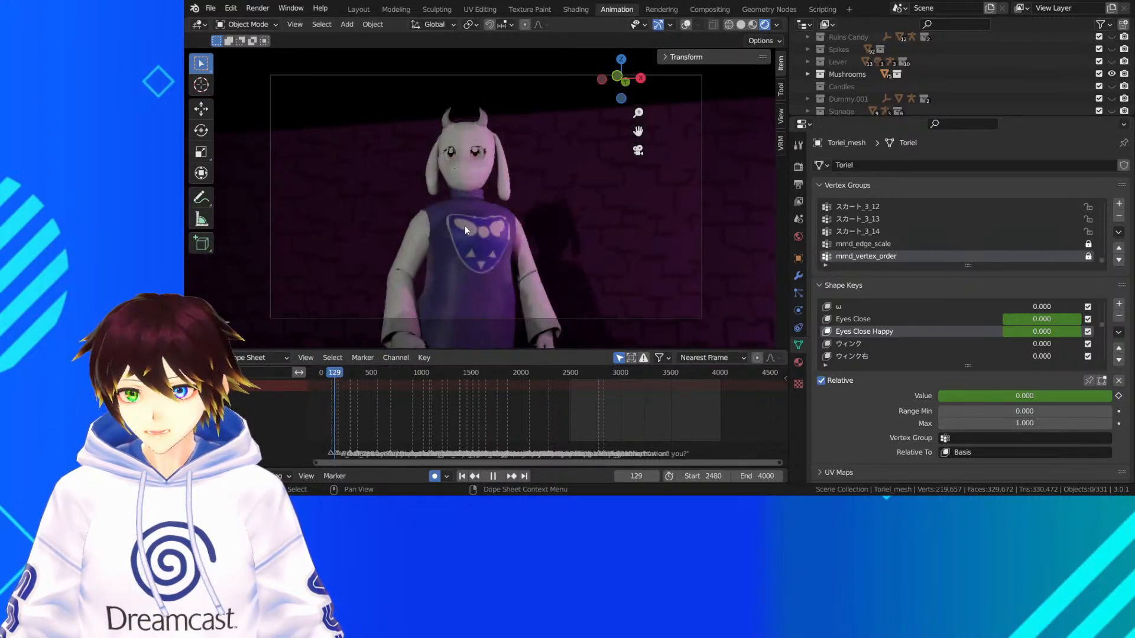
key("space")
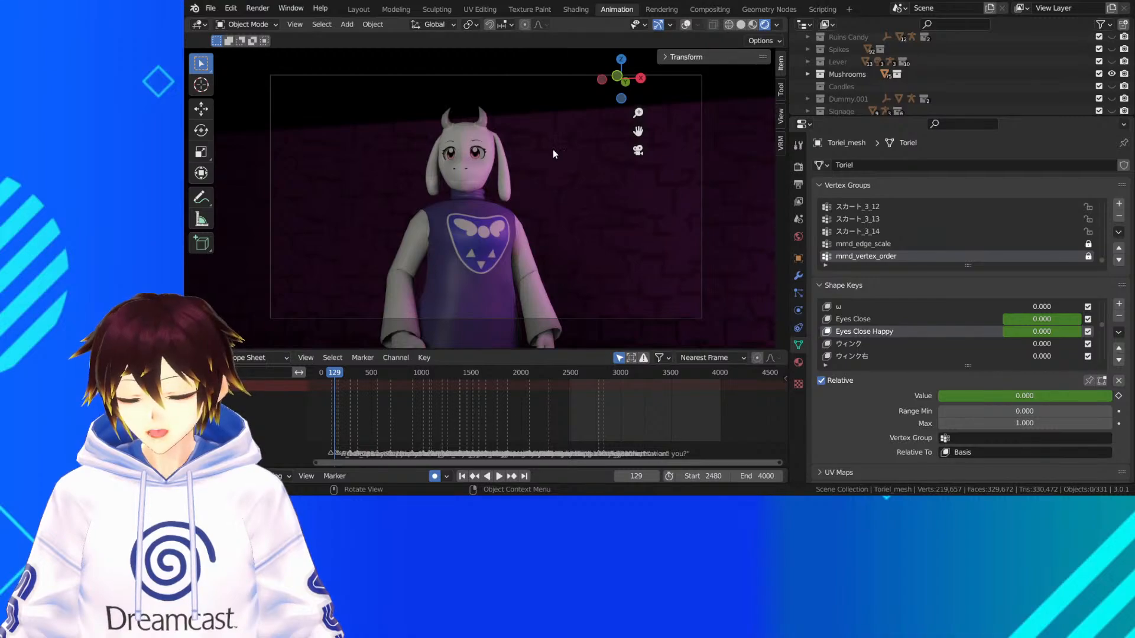
Inspect the light setup around Toriel at frame 129 with overlays and solid shading, returning to rendered shading without overlays
left_click(683, 26)
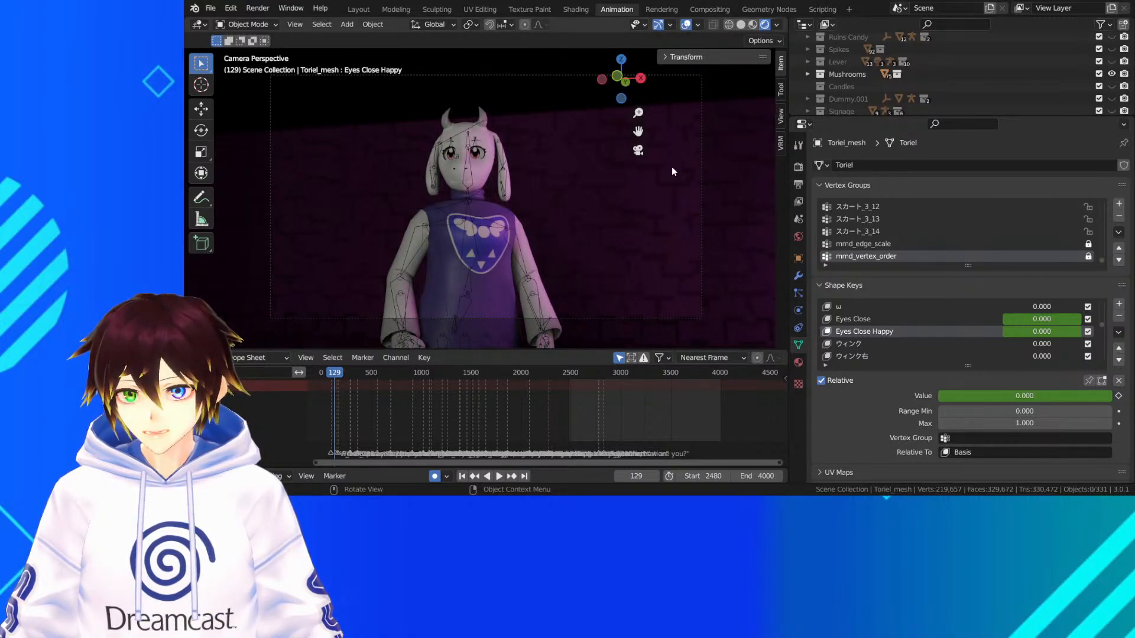
left_click(729, 24)
left_click(740, 24)
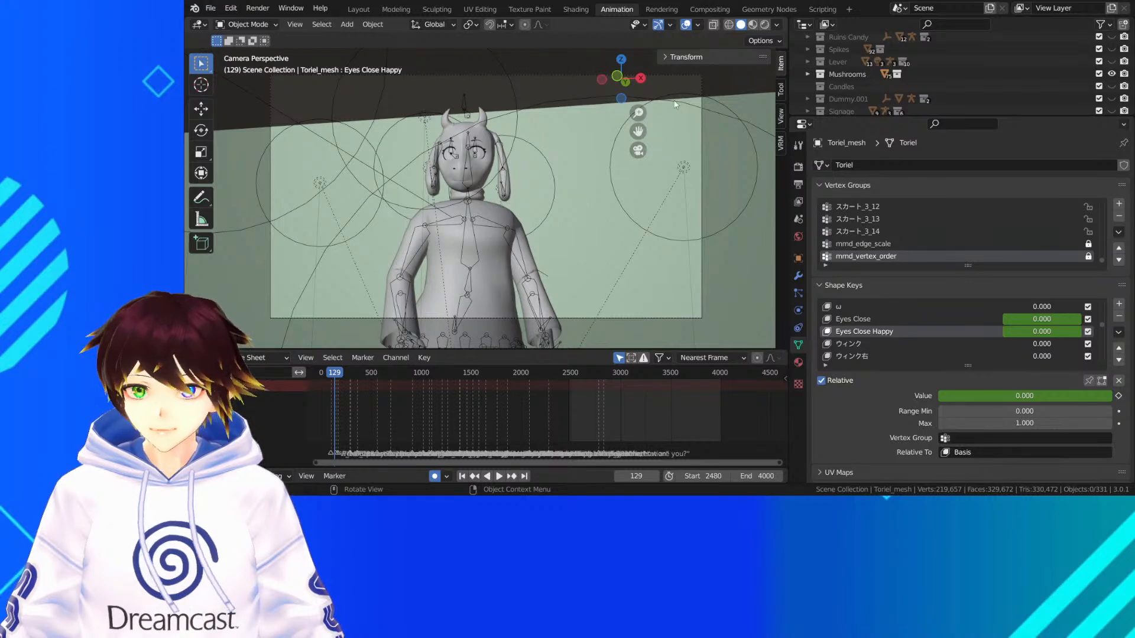
left_click(752, 24)
left_click(764, 24)
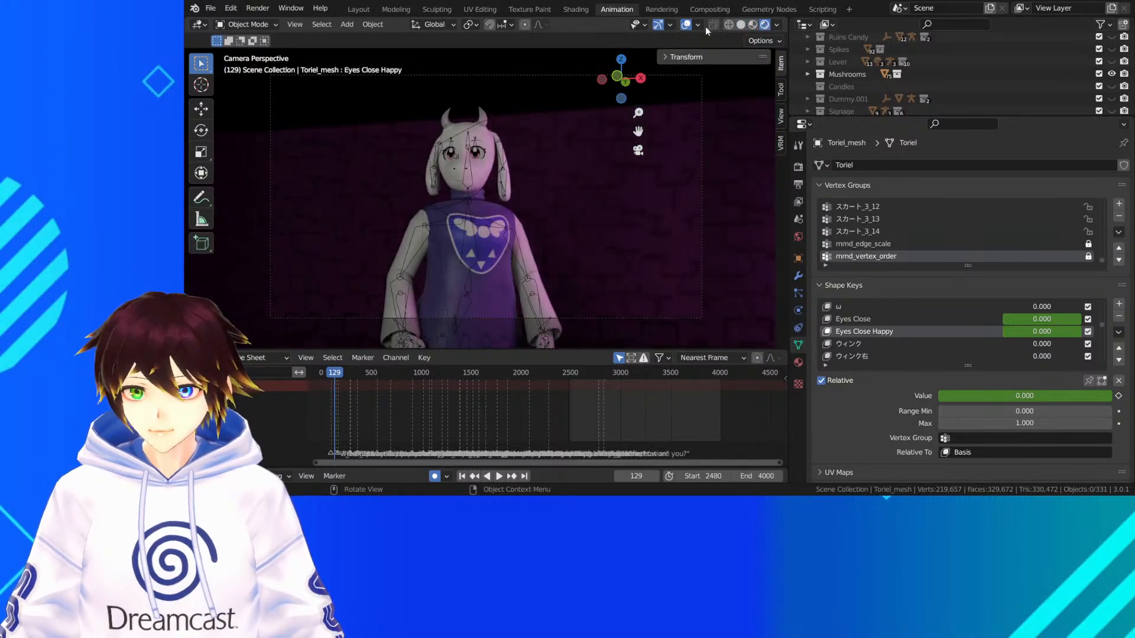
left_click(686, 24)
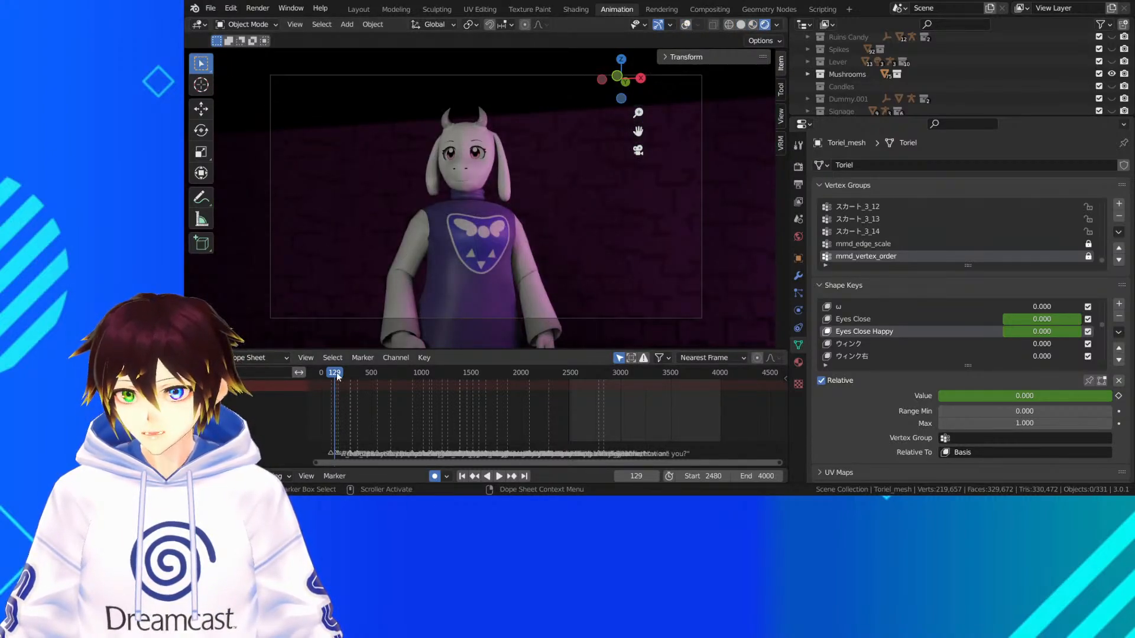
Play and scrub the rendered dialogue shots from frame 129 to frame 586, checking Toriel's gestures and happy closed eyes
key("space")
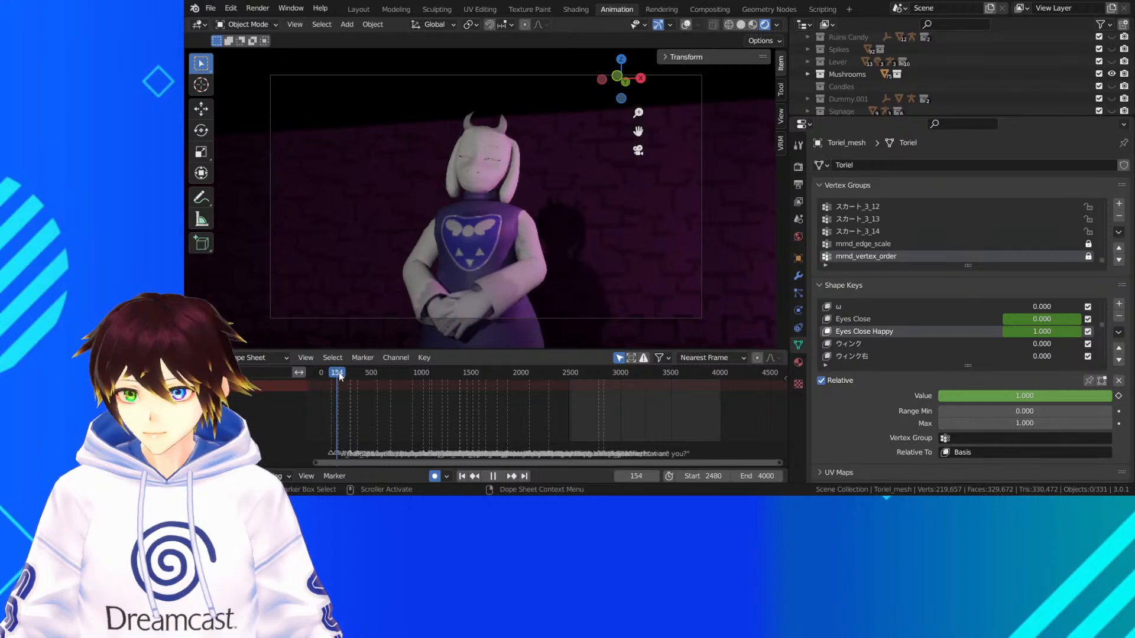
key("space")
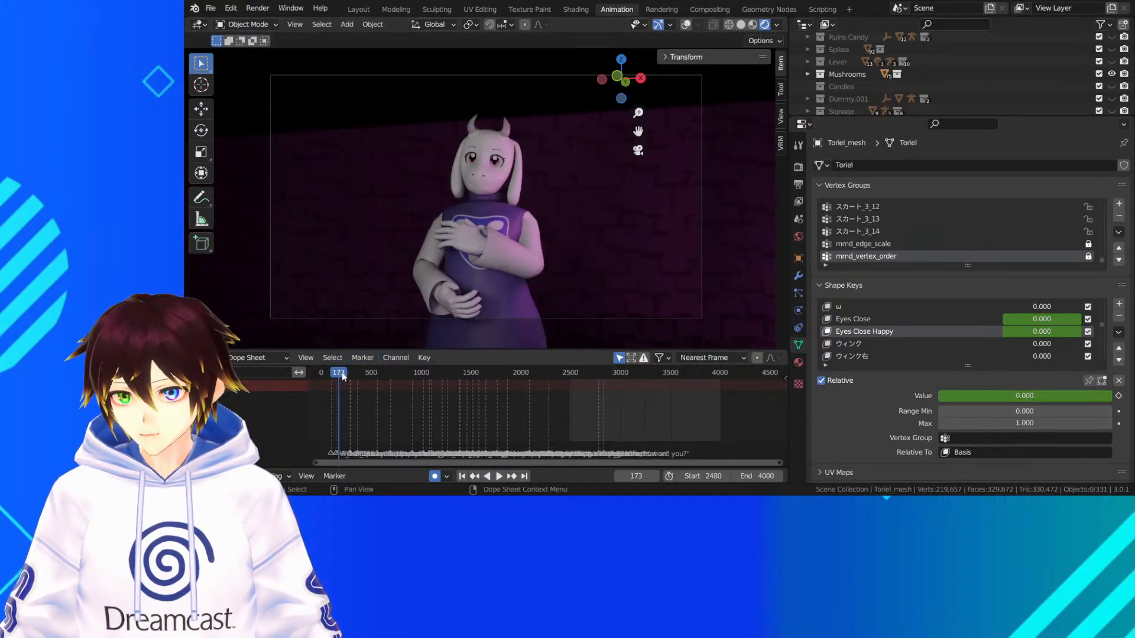
left_click_drag(342, 373, 352, 375)
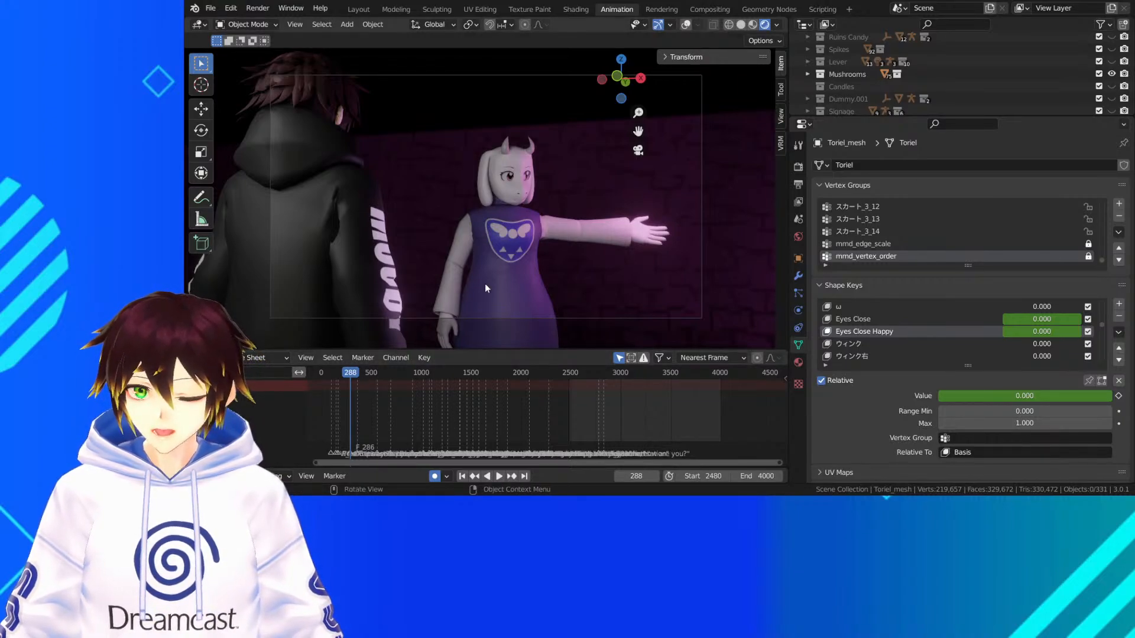
key("space")
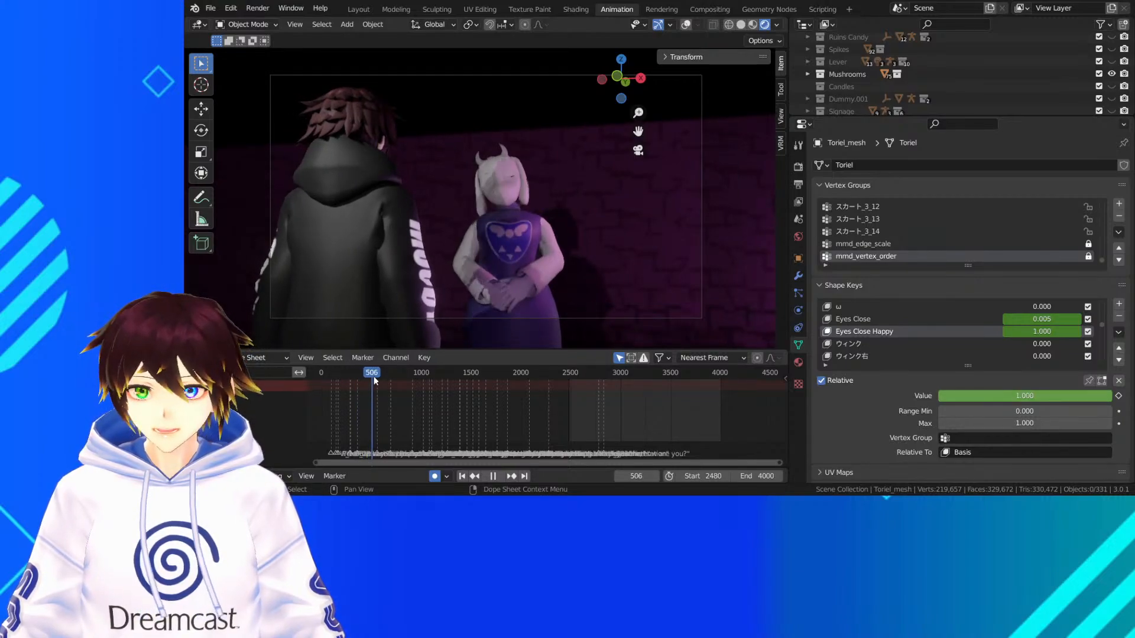
key("space")
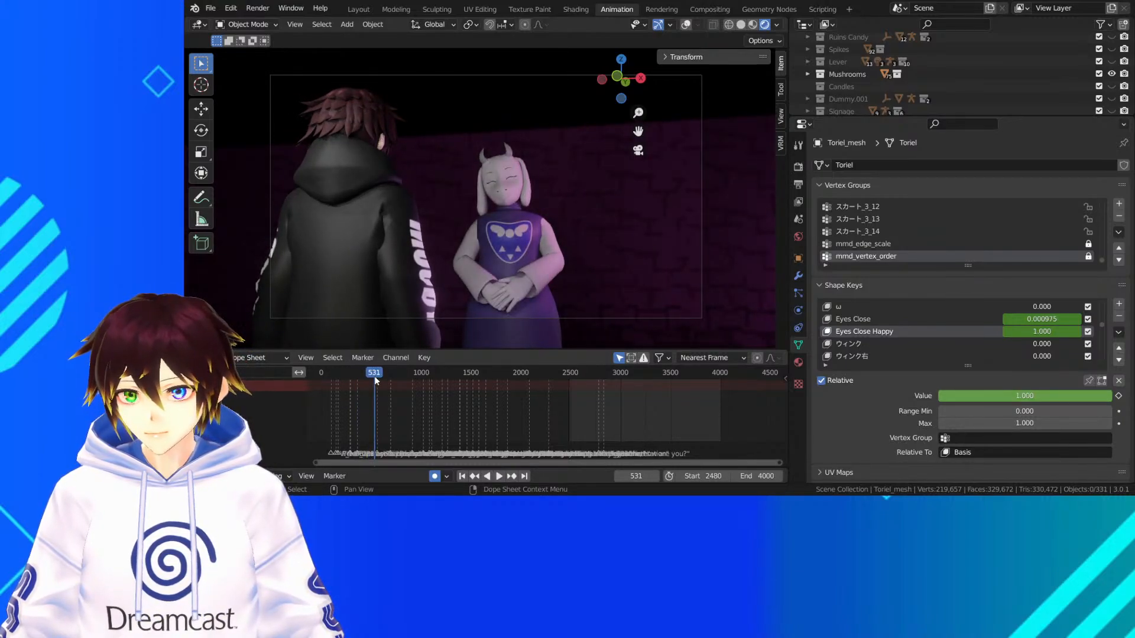
key("space")
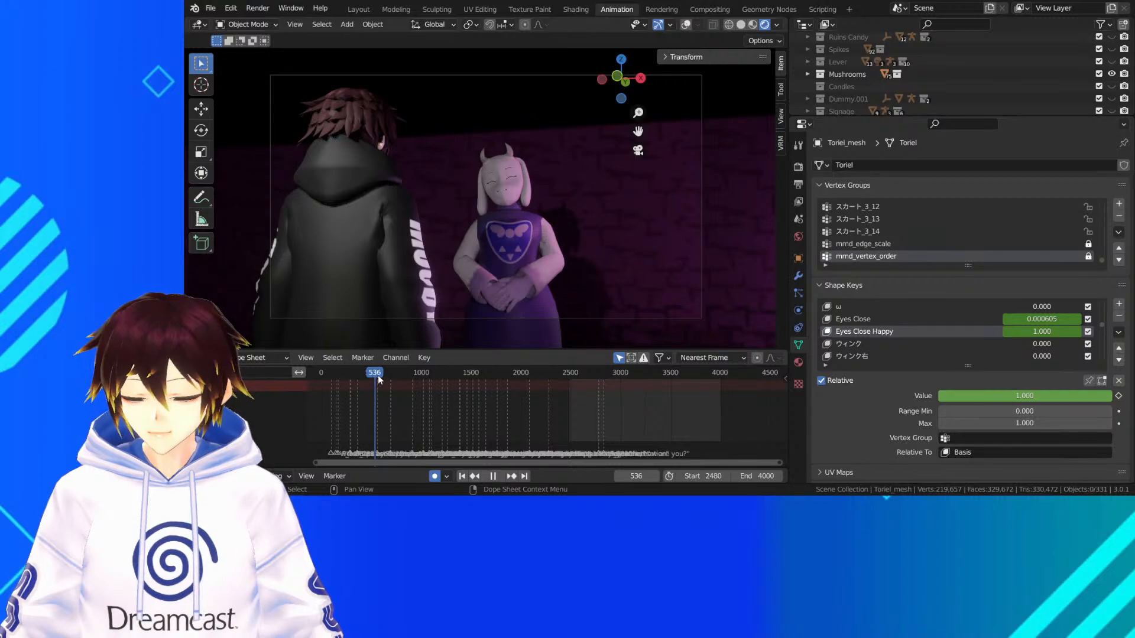
key("space")
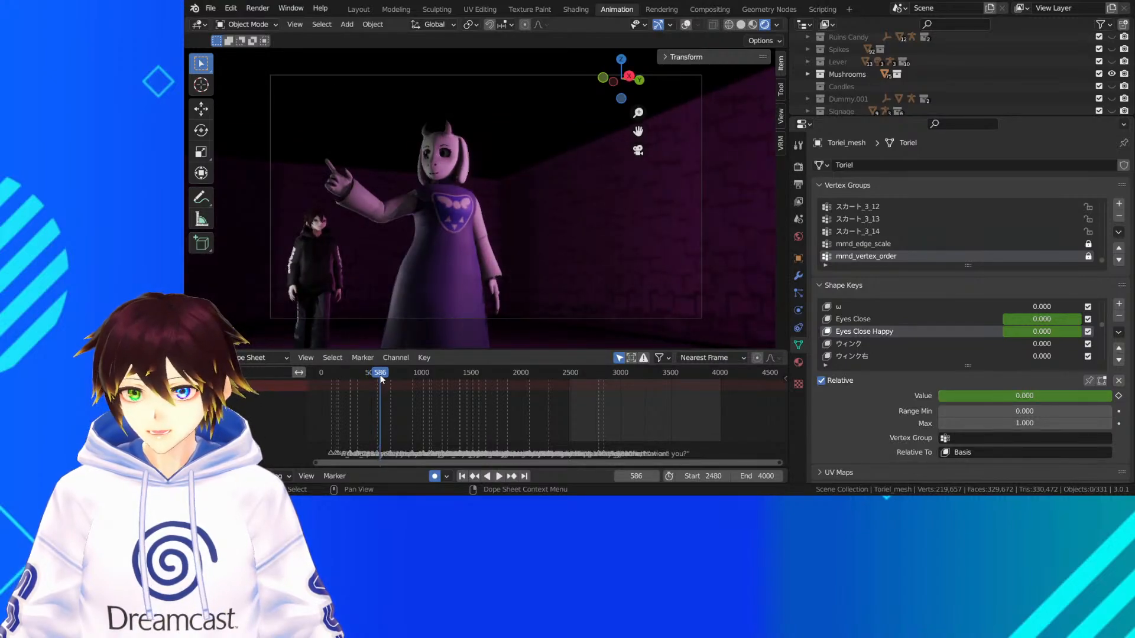
Inspect Toriel's lit face and pointing arm at frame 586 up close and from outside the camera, returning to the camera view
scroll(457, 178, "up", 4)
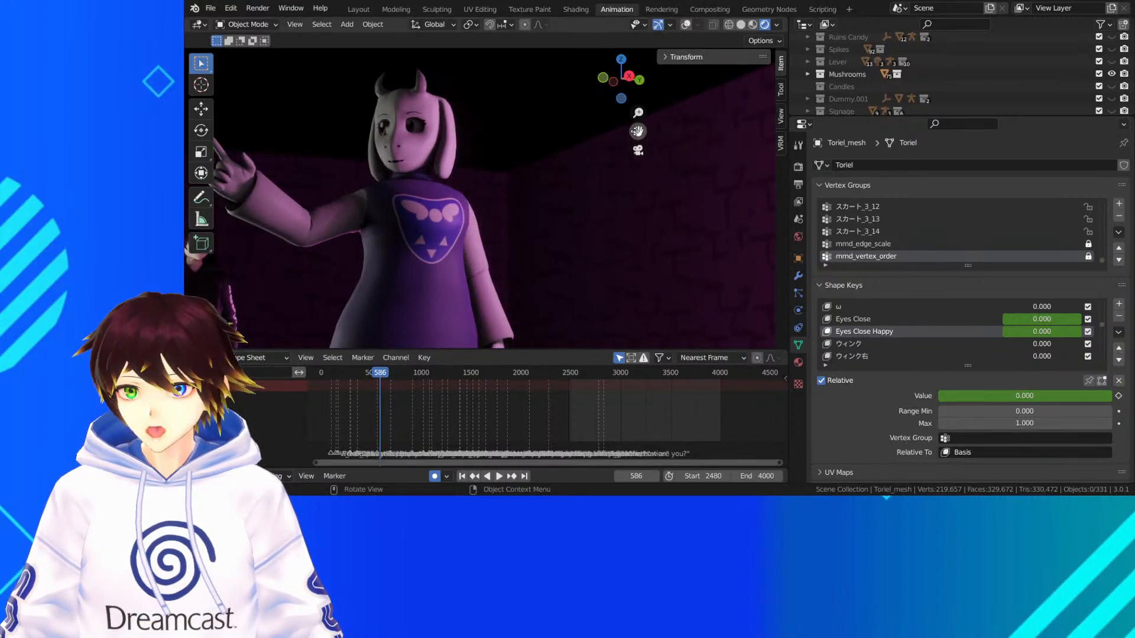
middle_click_drag(538, 158, 517, 171)
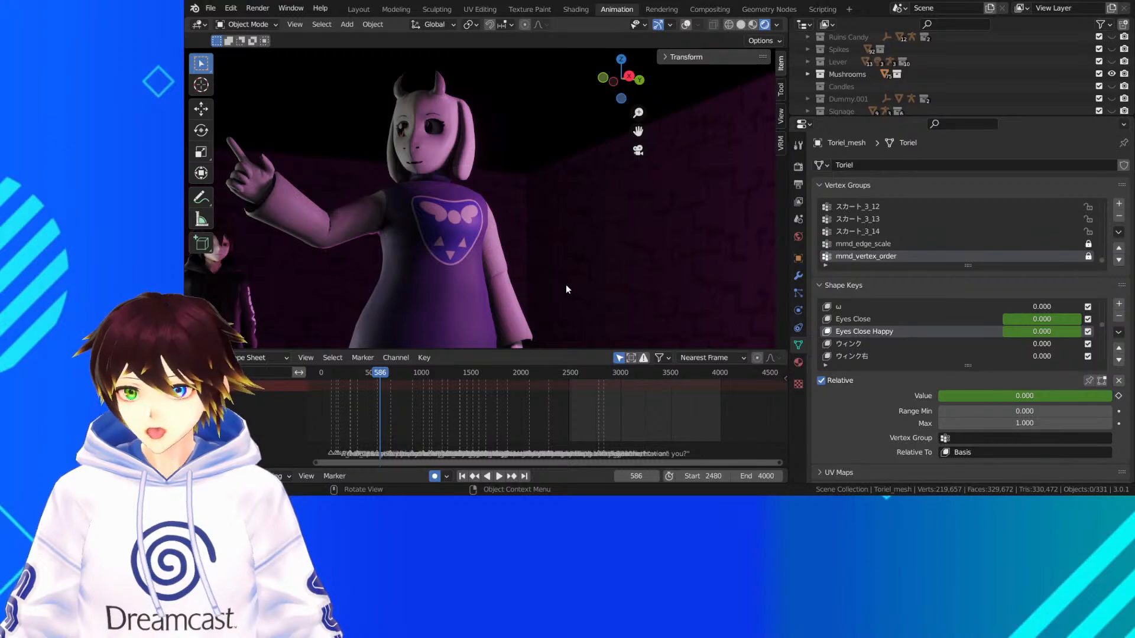
scroll(535, 263, "down", 4)
middle_click_drag(541, 218, 609, 216)
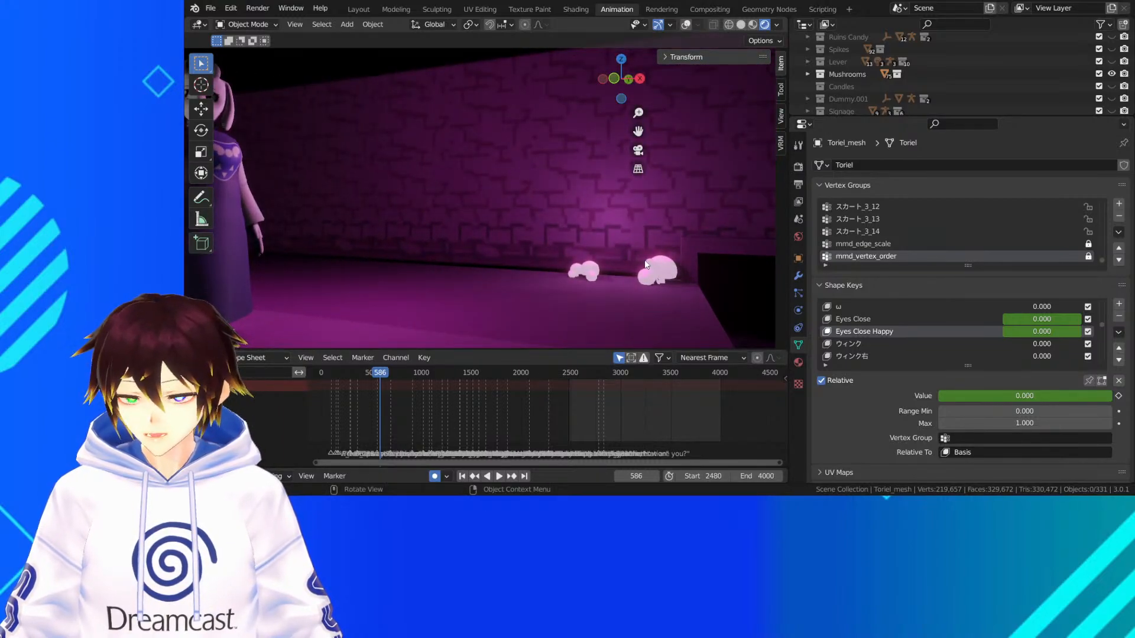
middle_click_drag(647, 264, 571, 155)
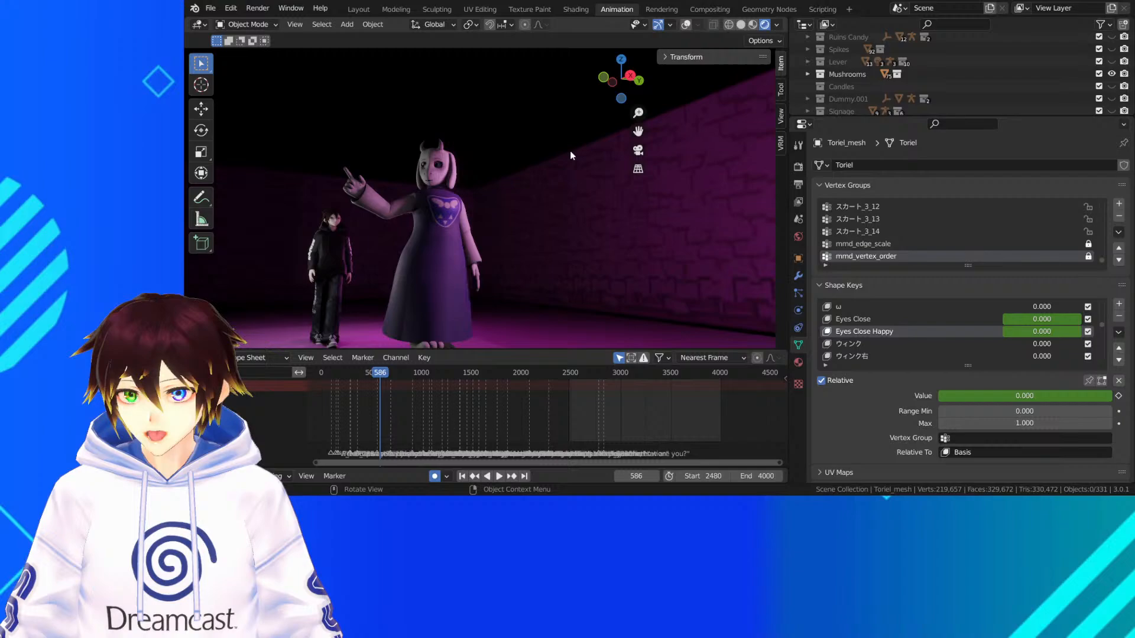
left_click(639, 150)
scroll(428, 152, "up", 4)
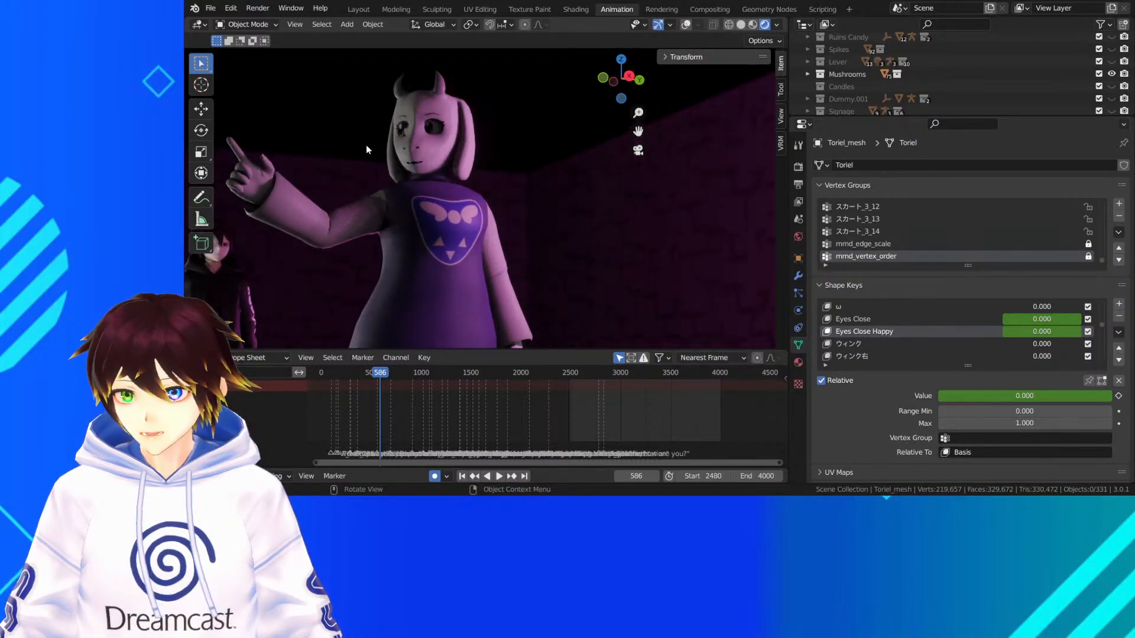
scroll(406, 162, "down", 3)
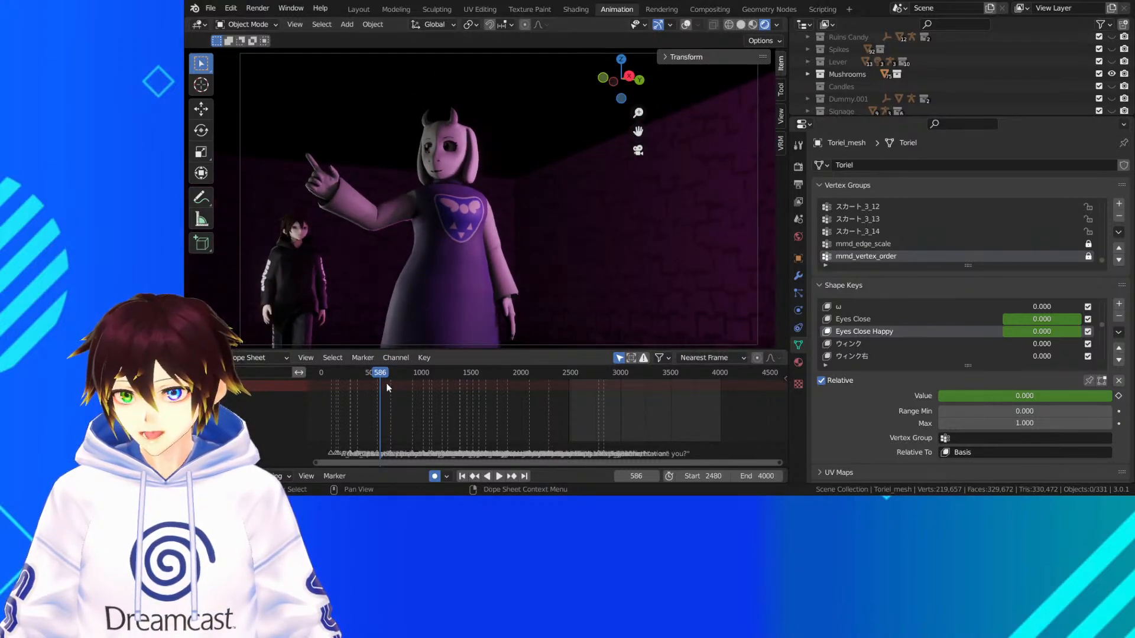
Move to frame 660 and view Toriel's corridor from outside the camera
left_click_drag(382, 370, 387, 372)
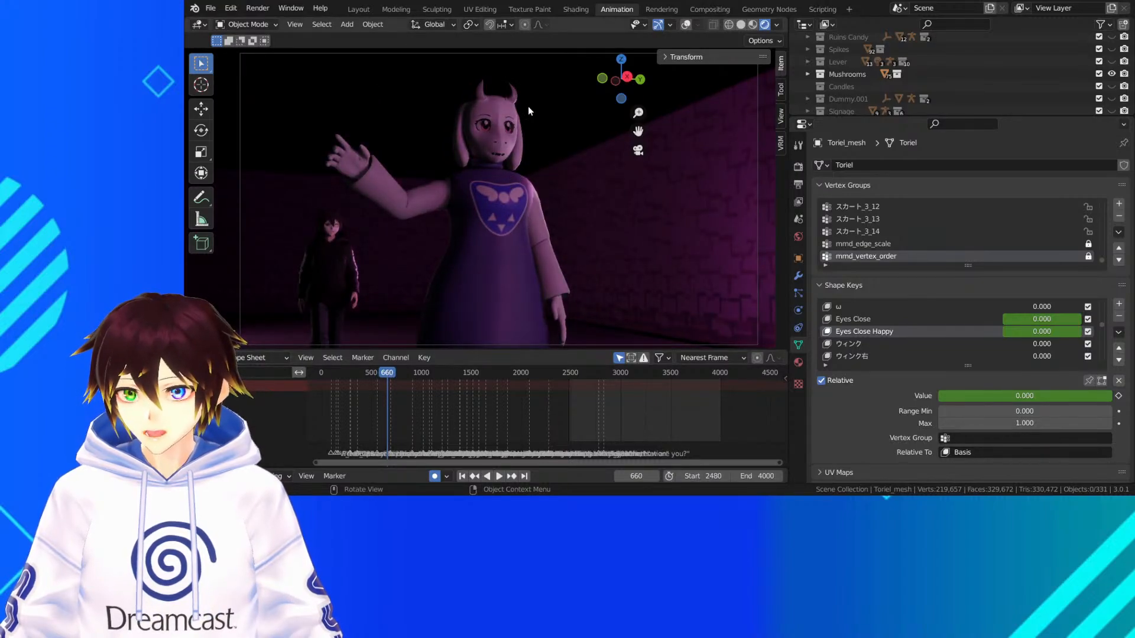
middle_click_drag(498, 211, 567, 225)
scroll(906, 73, "up", 5)
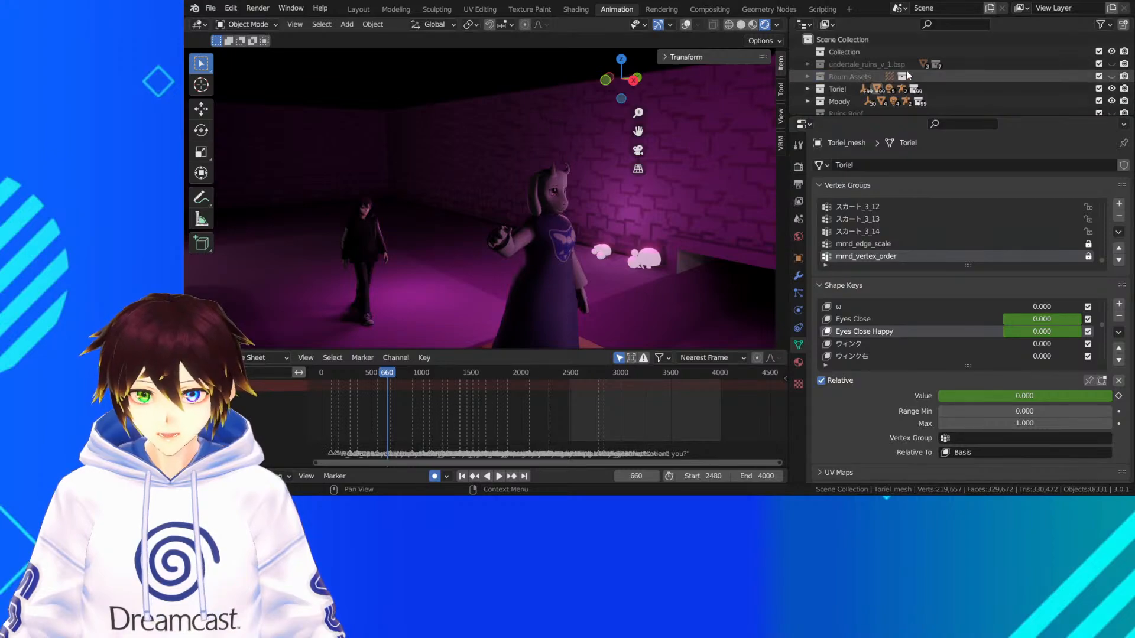
Check the Ruins flowers, Ruins Roof, Room Assets and undertale_ruins_v_1.bsp collections by briefly showing each one and hiding it again
left_click(1112, 111)
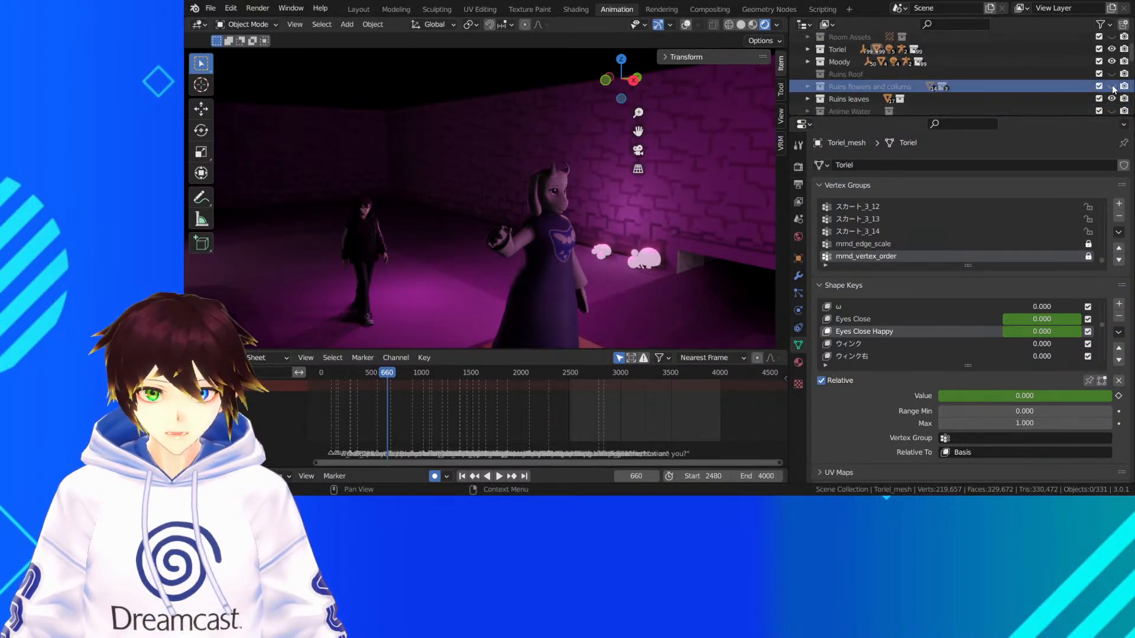
left_click(1112, 111)
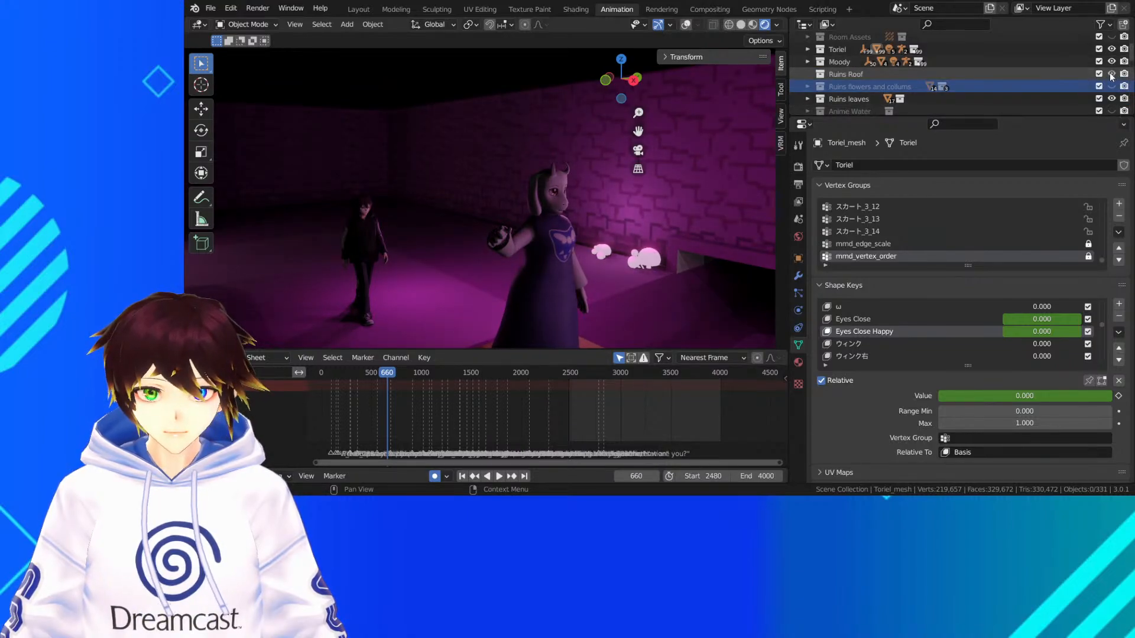
scroll(1109, 72, "up", 3)
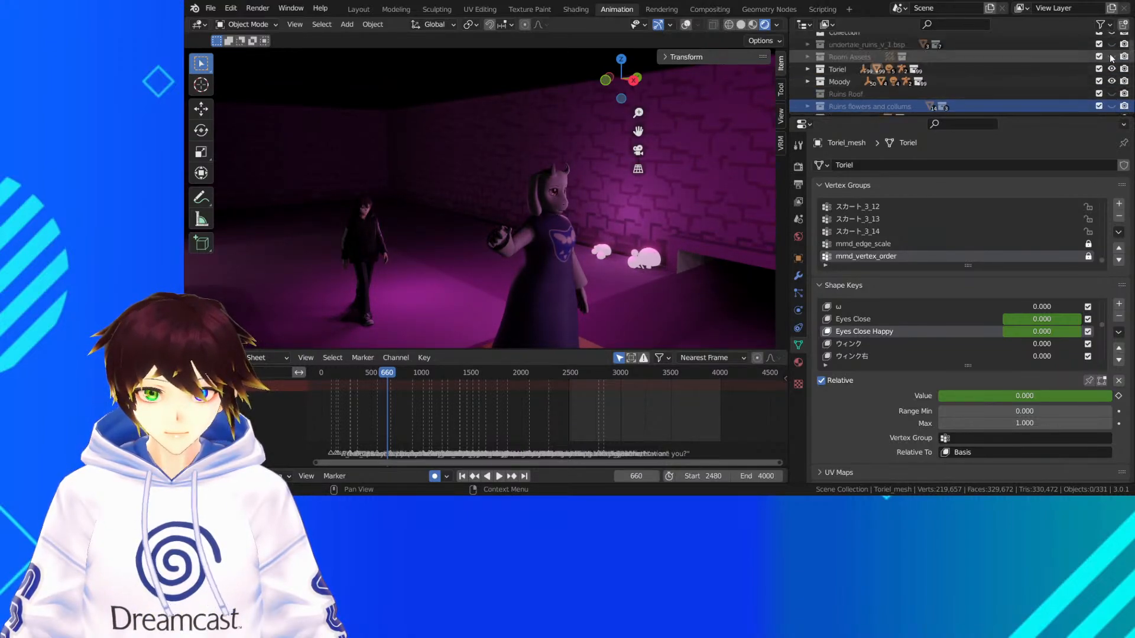
left_click(1111, 76)
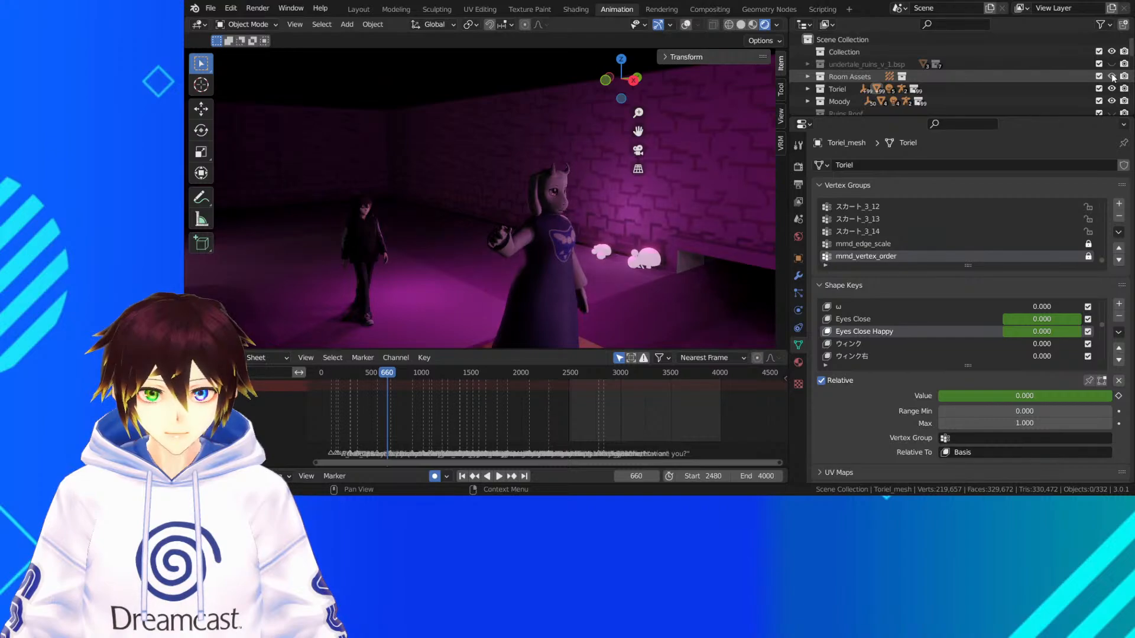
left_click(1112, 75)
left_click(1114, 67)
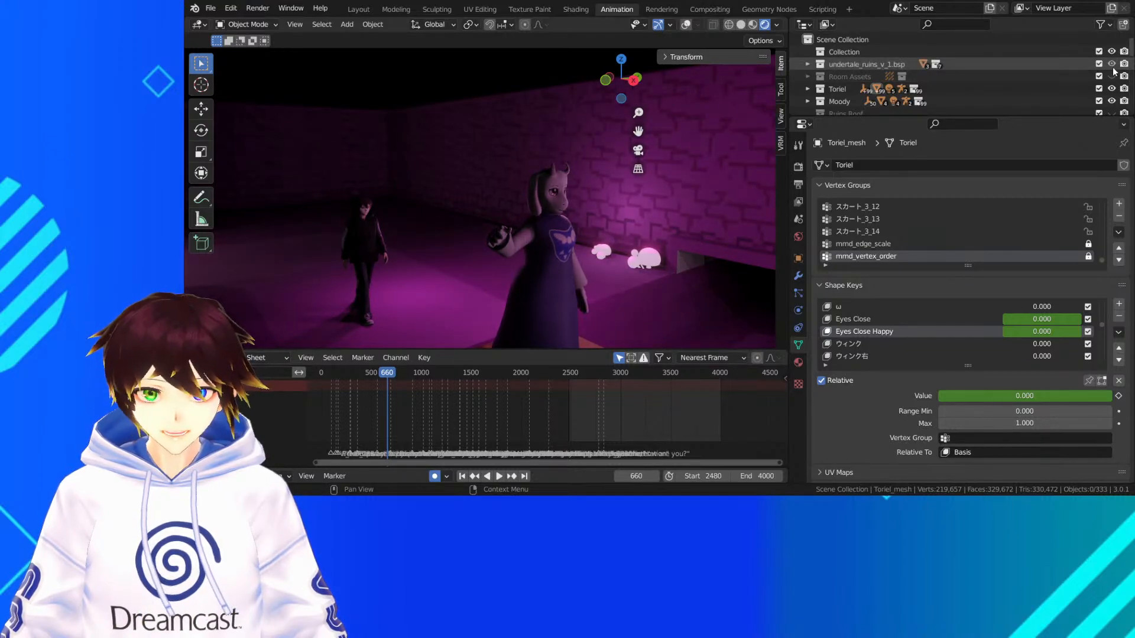
left_click(1113, 67)
Check the Ruins Foliage and Ruins Candy collections, hide both again, and show the Lever collection, returning to the camera view
scroll(1113, 68, "down", 5)
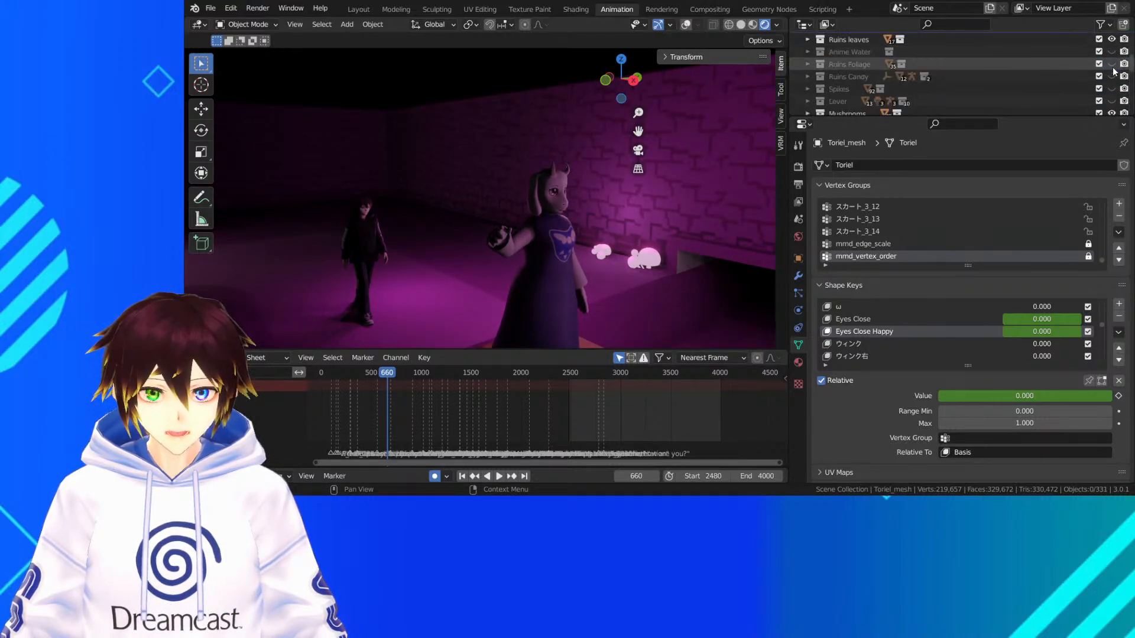
left_click(1112, 65)
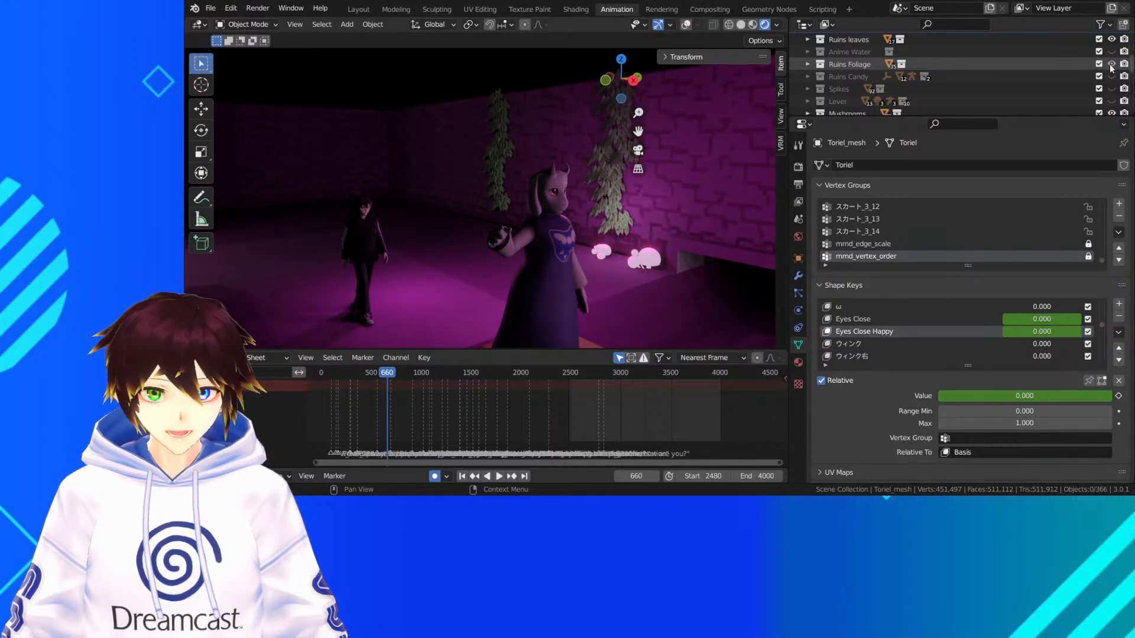
left_click(1111, 65)
left_click(1111, 77)
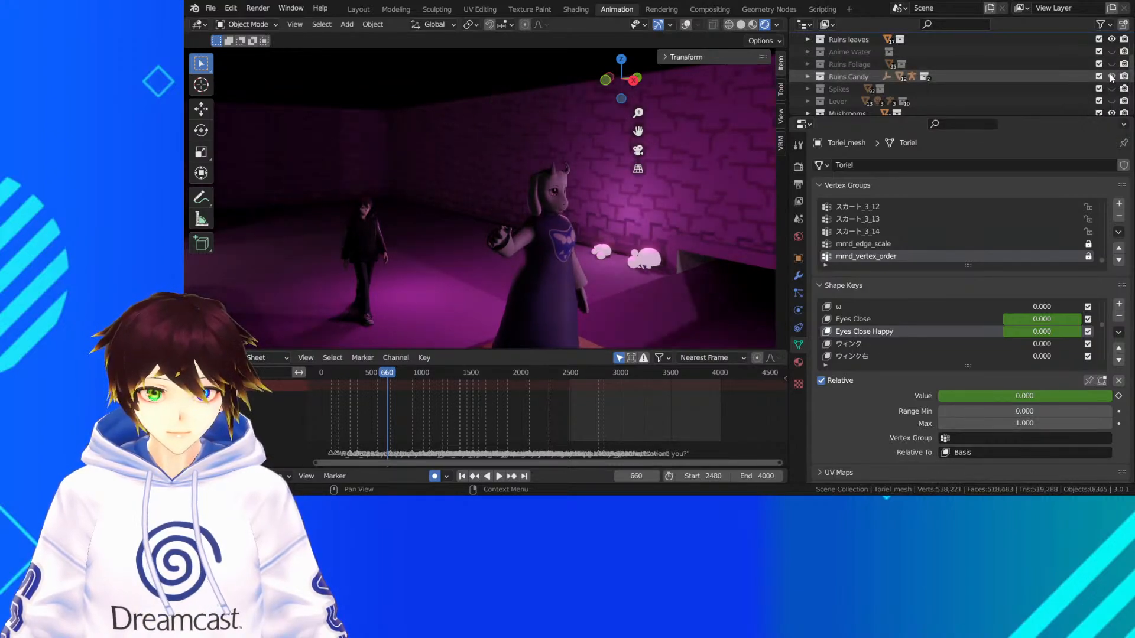
left_click(1111, 77)
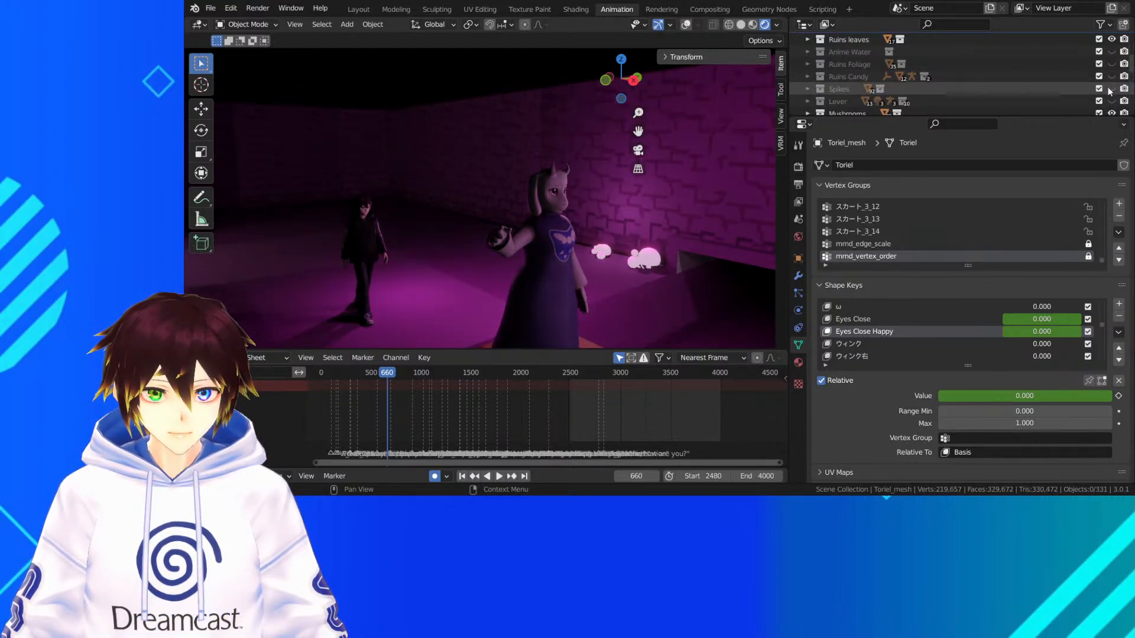
left_click(1112, 102)
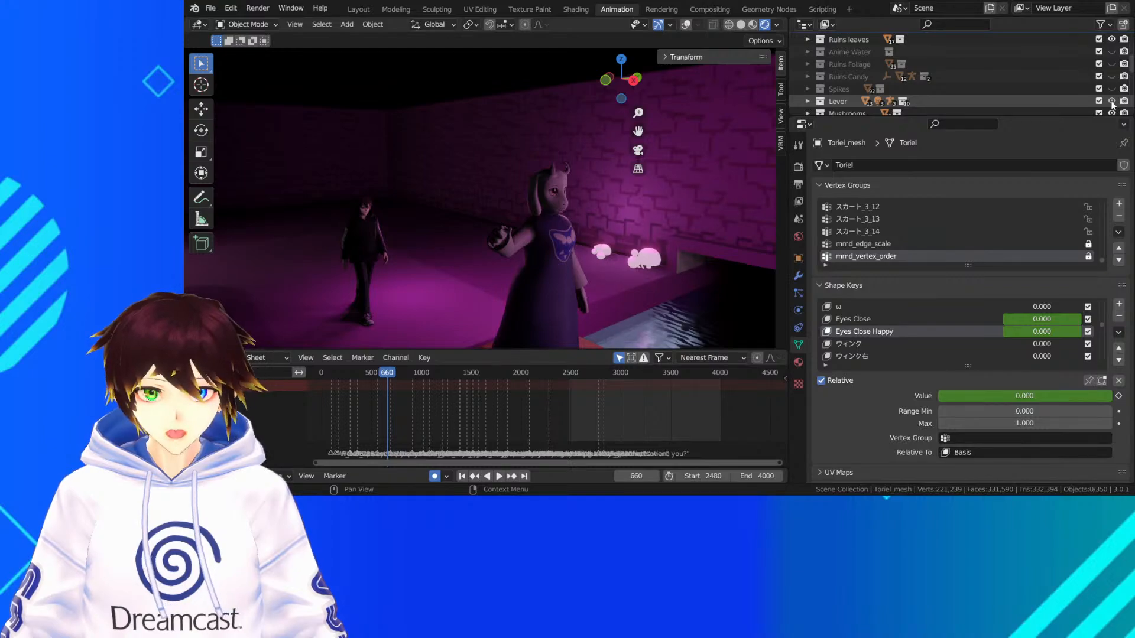
left_click(639, 151)
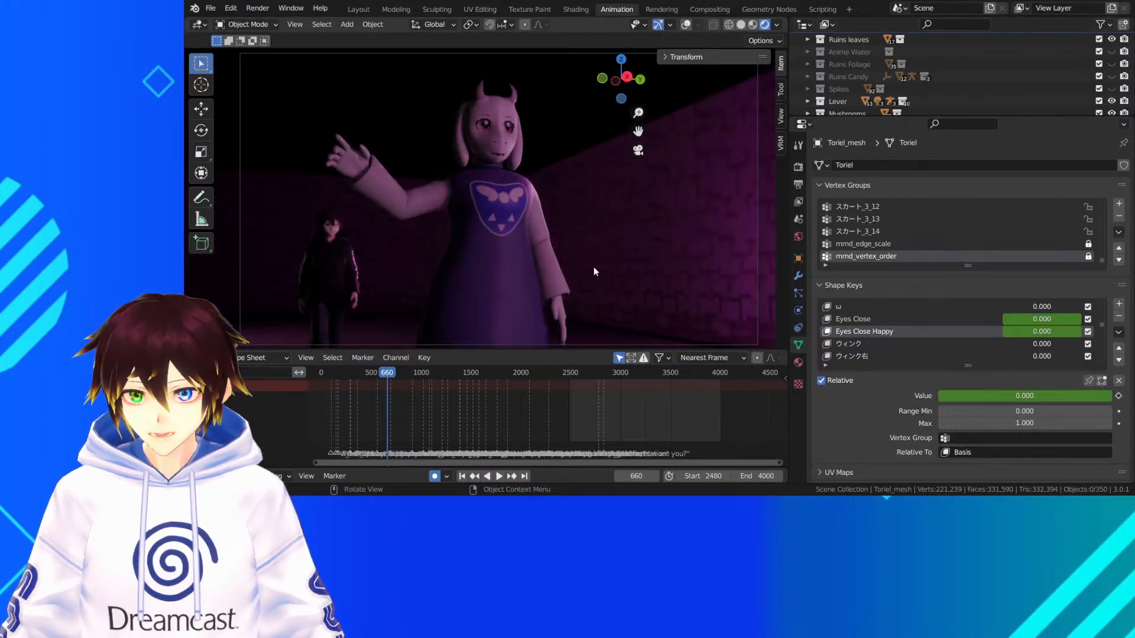
Play and scrub the rendered walking shot from frame 660 to frame 829, going back to frame 804 to examine Toriel closely
key("space")
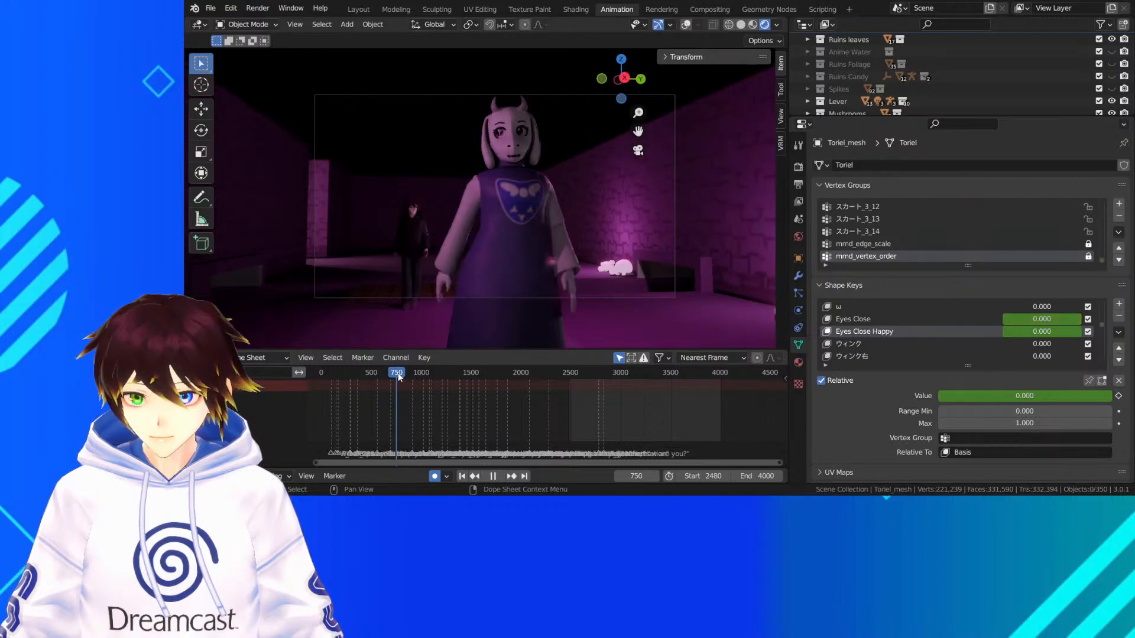
key("space")
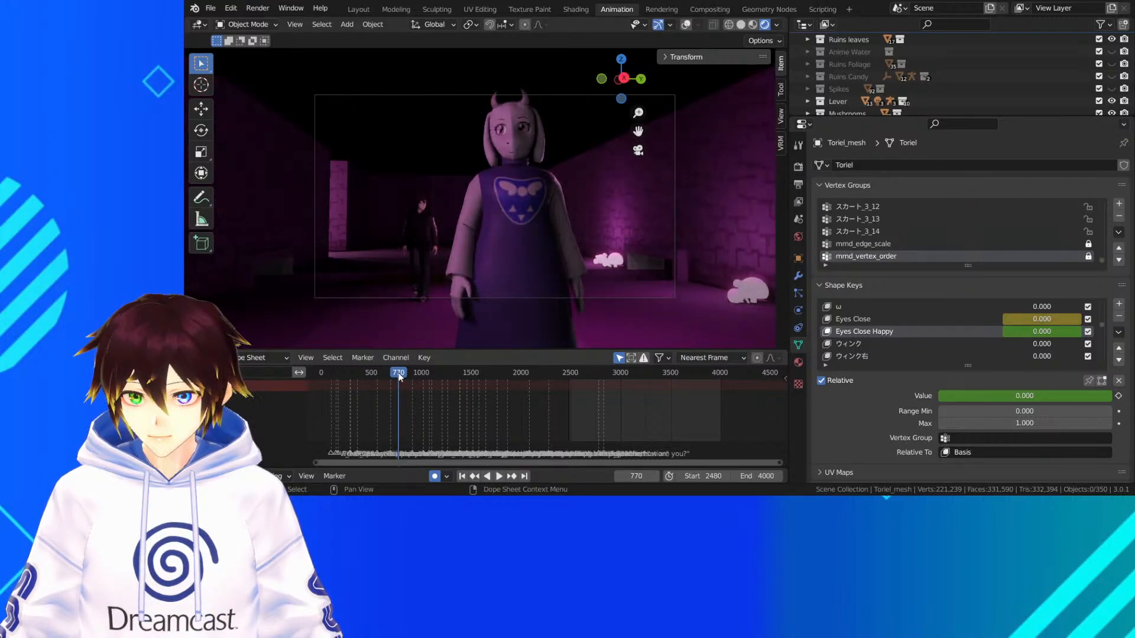
key("space")
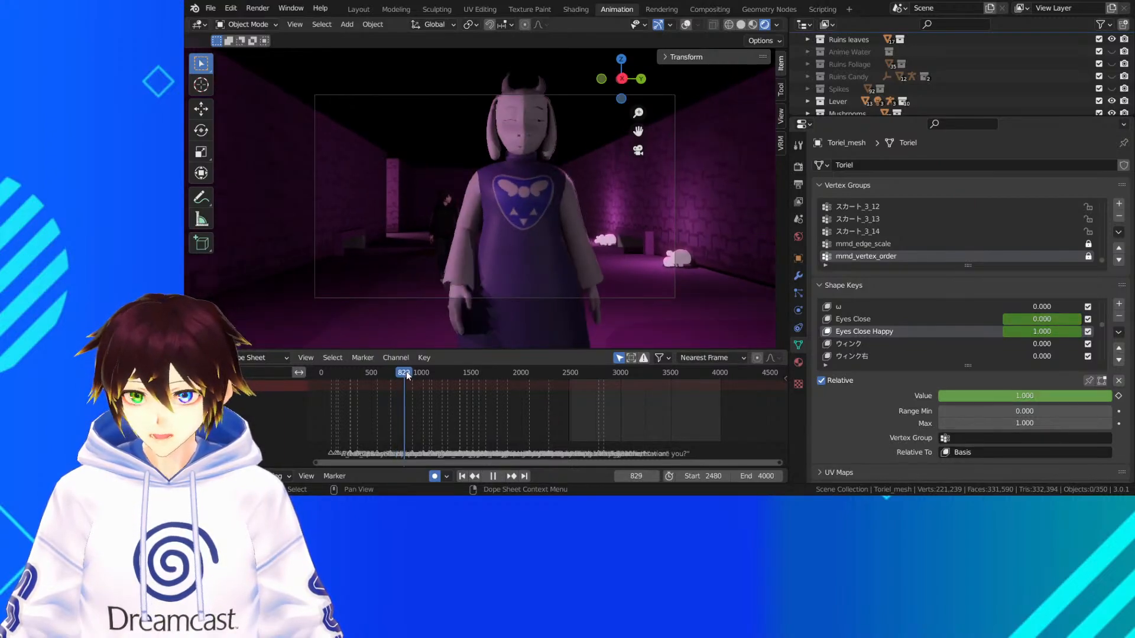
left_click_drag(406, 374, 402, 377)
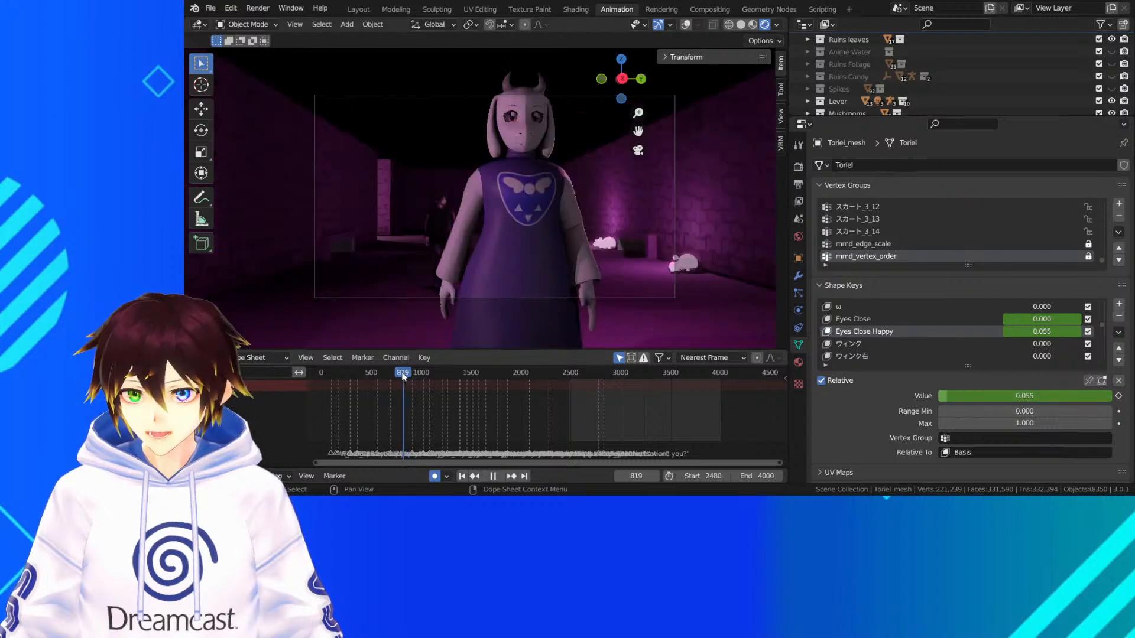
key("space")
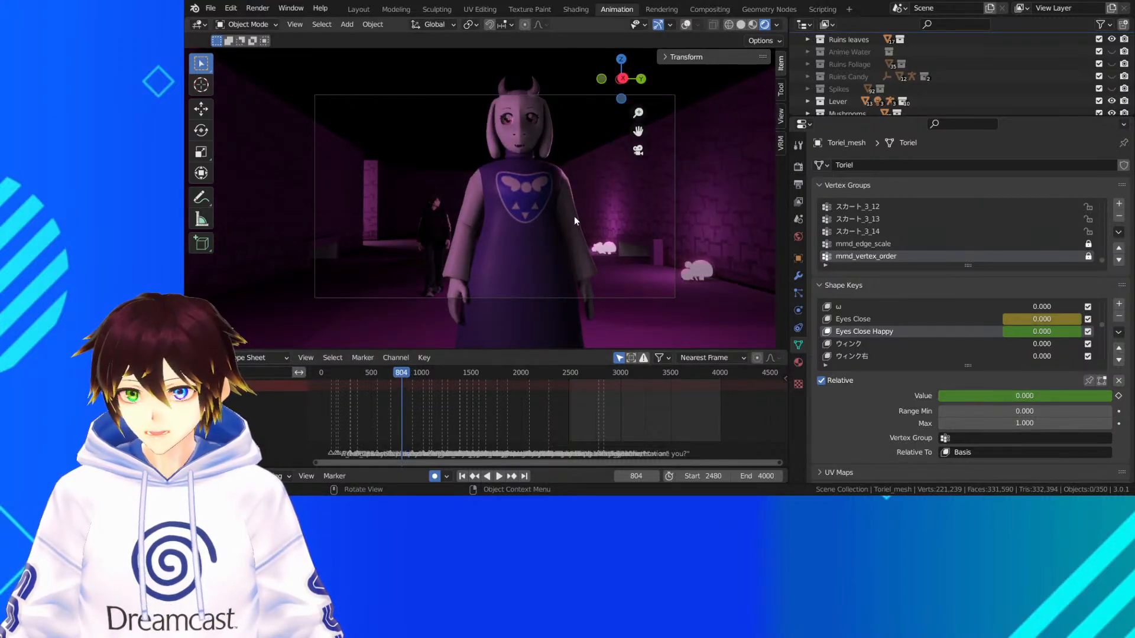
scroll(579, 204, "up", 2)
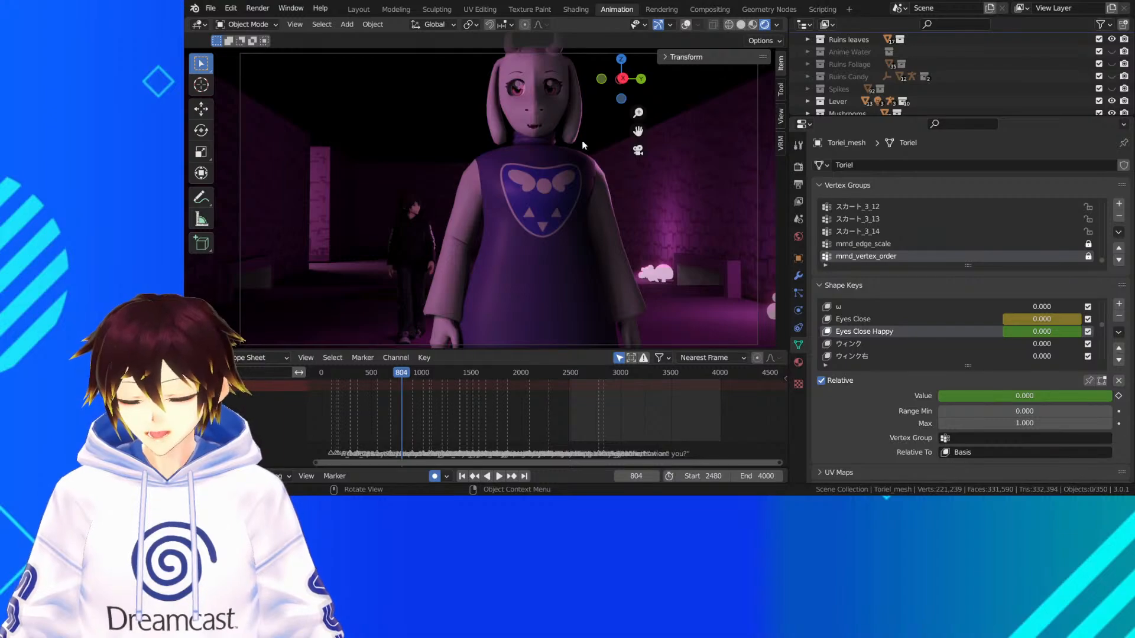
scroll(583, 122, "down", 1)
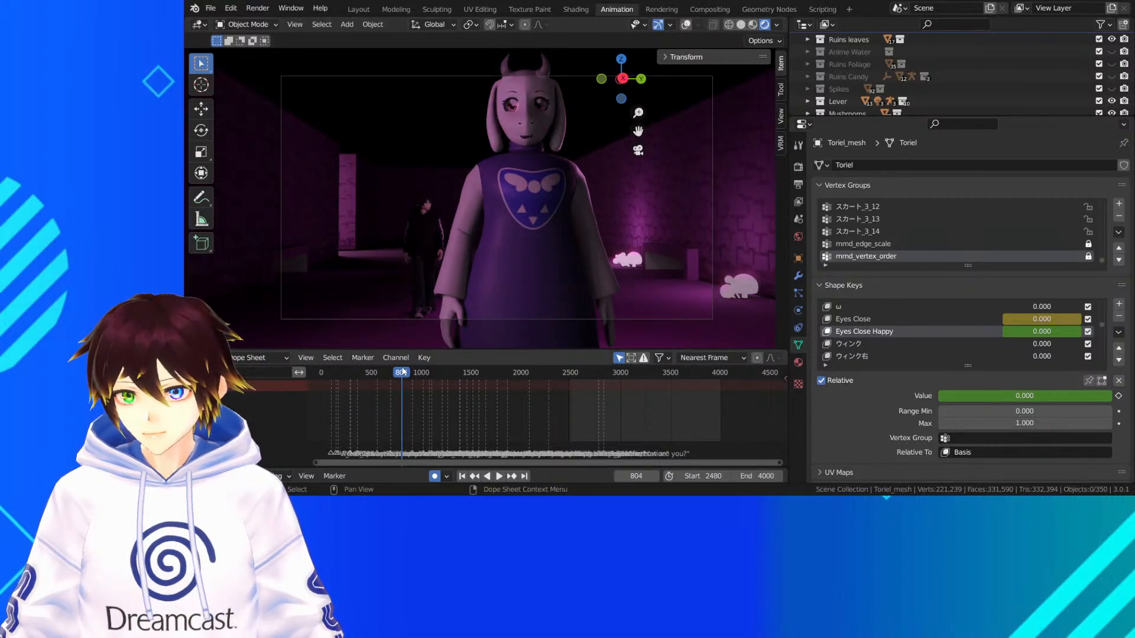
Review the rendered shots from frame 804 through frames 953, 1286 and 1405, and move on to frame 2568 with the flying creatures
key("space")
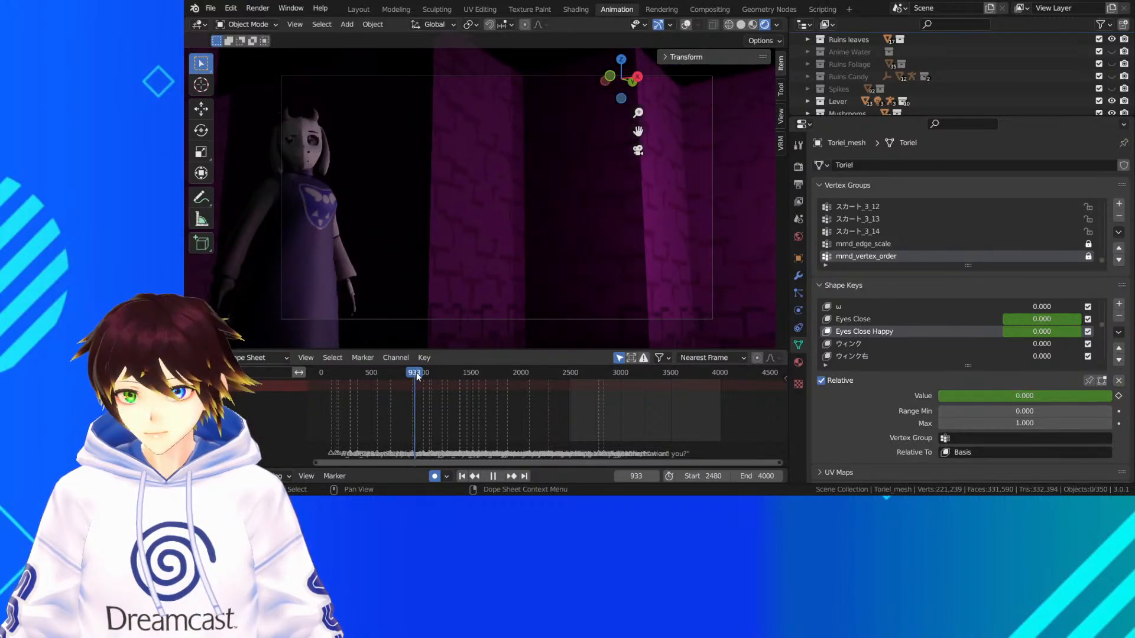
key("space")
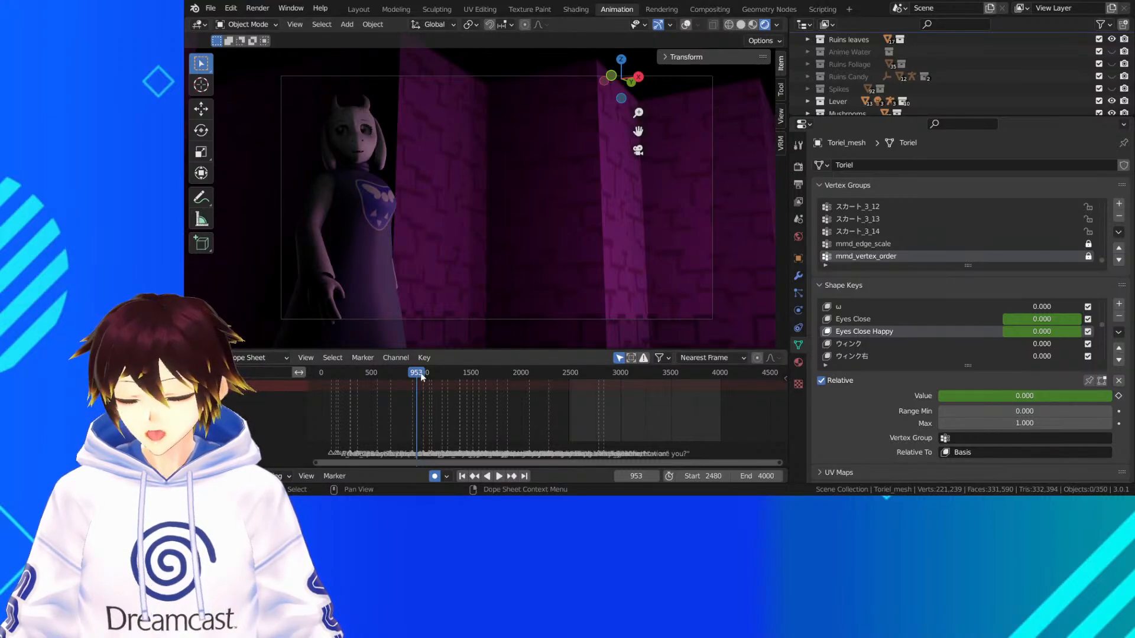
key("space")
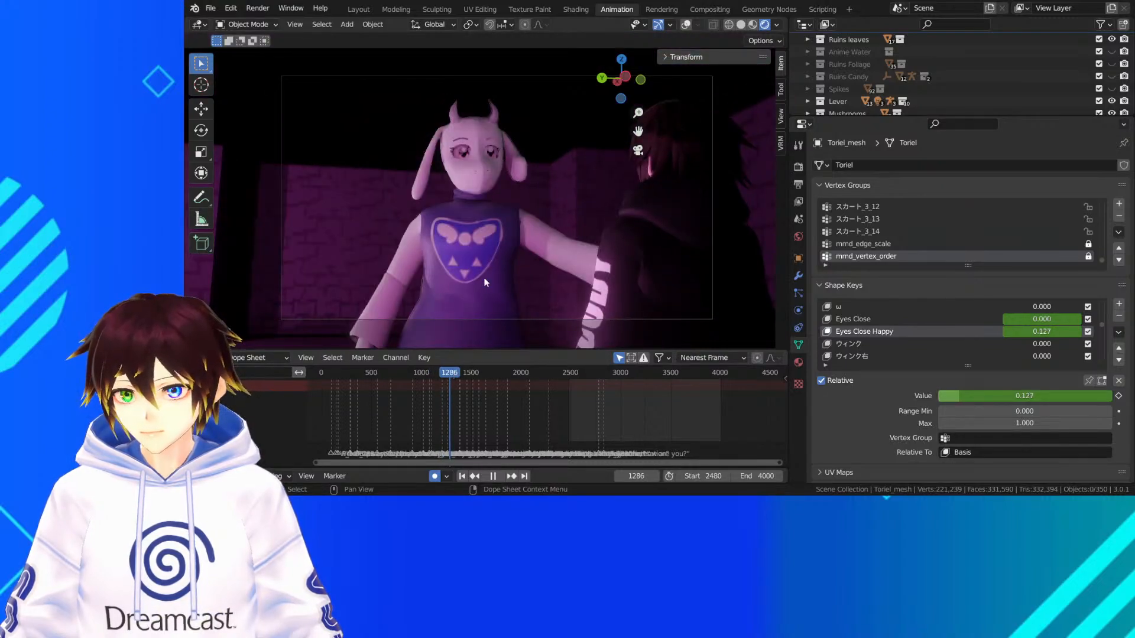
key("space")
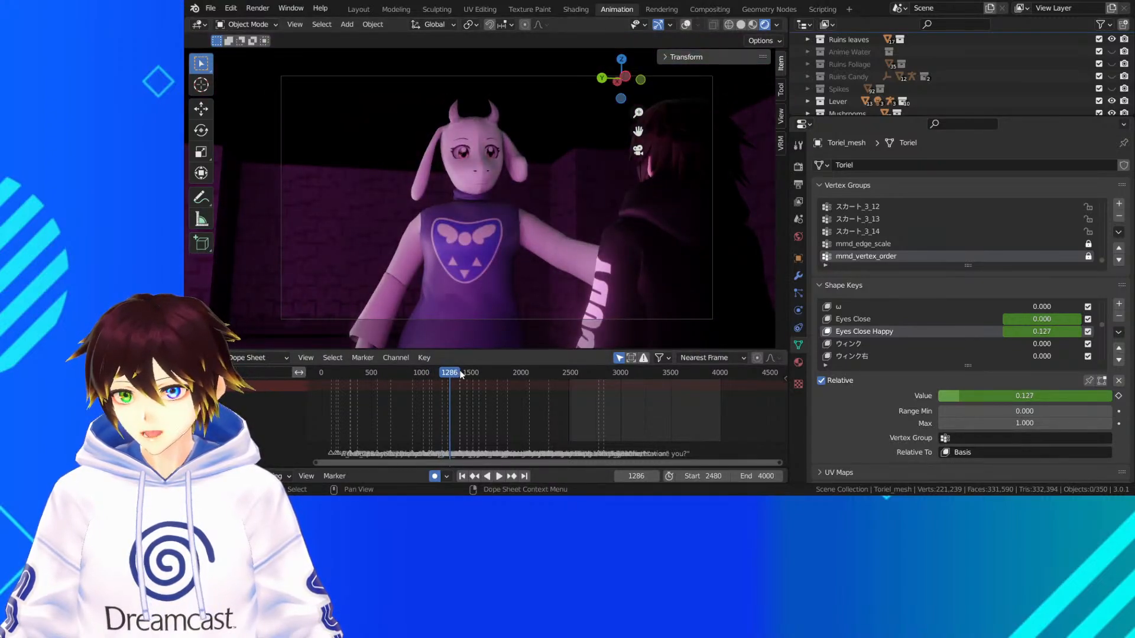
left_click_drag(460, 374, 462, 374)
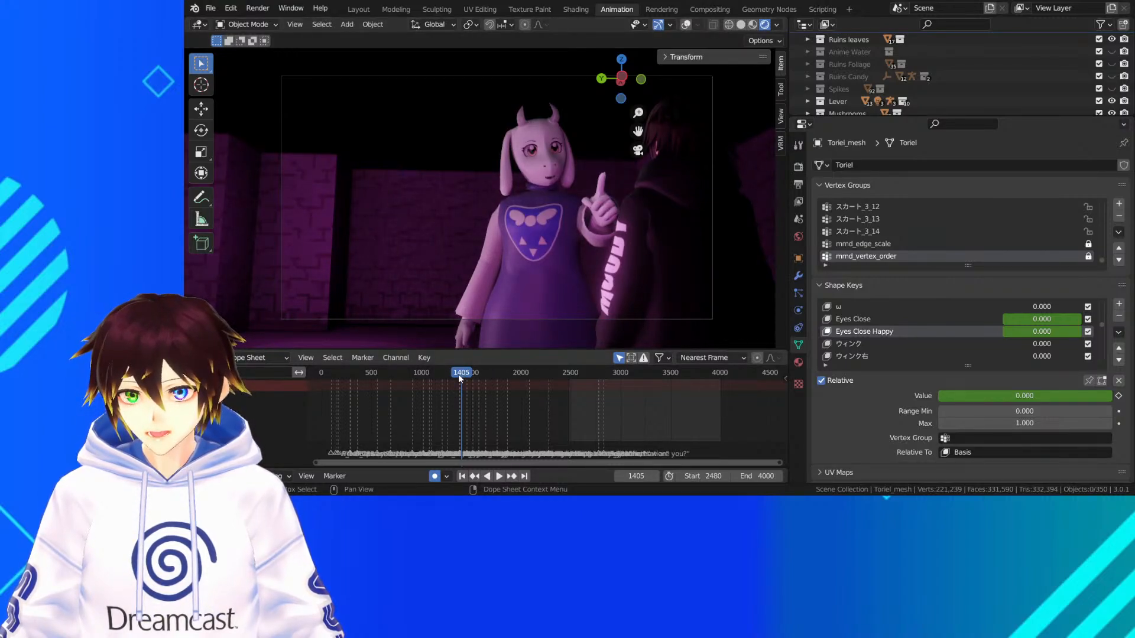
left_click_drag(464, 376, 579, 370)
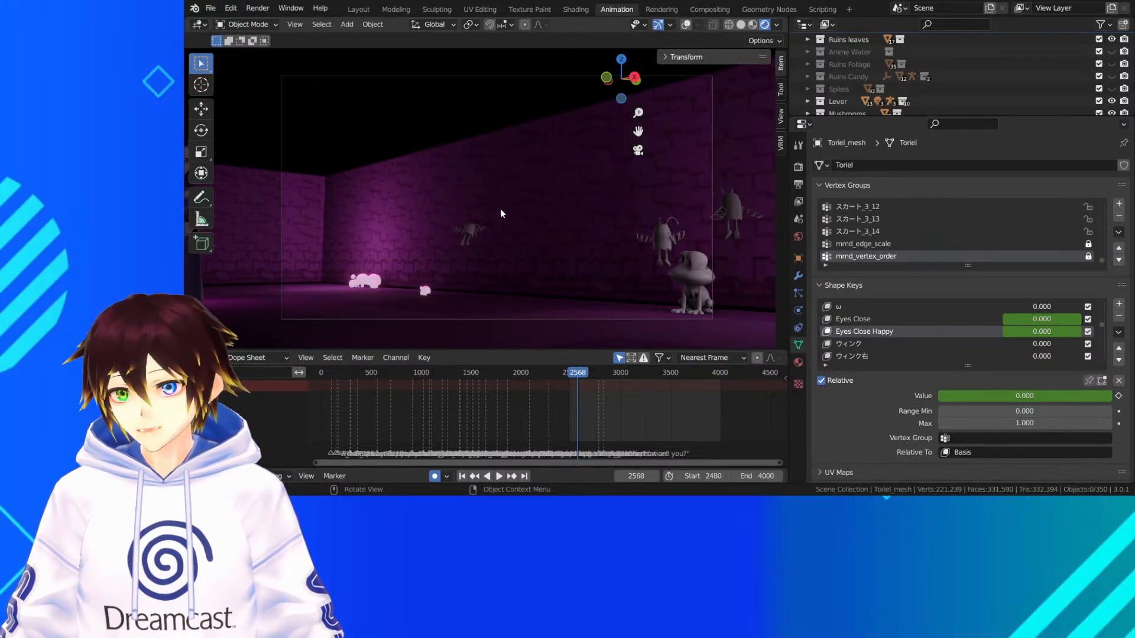
Survey the layout and lighting of the whole ruins map from above, outside the camera, at frame 2568
middle_click_drag(546, 216, 577, 256)
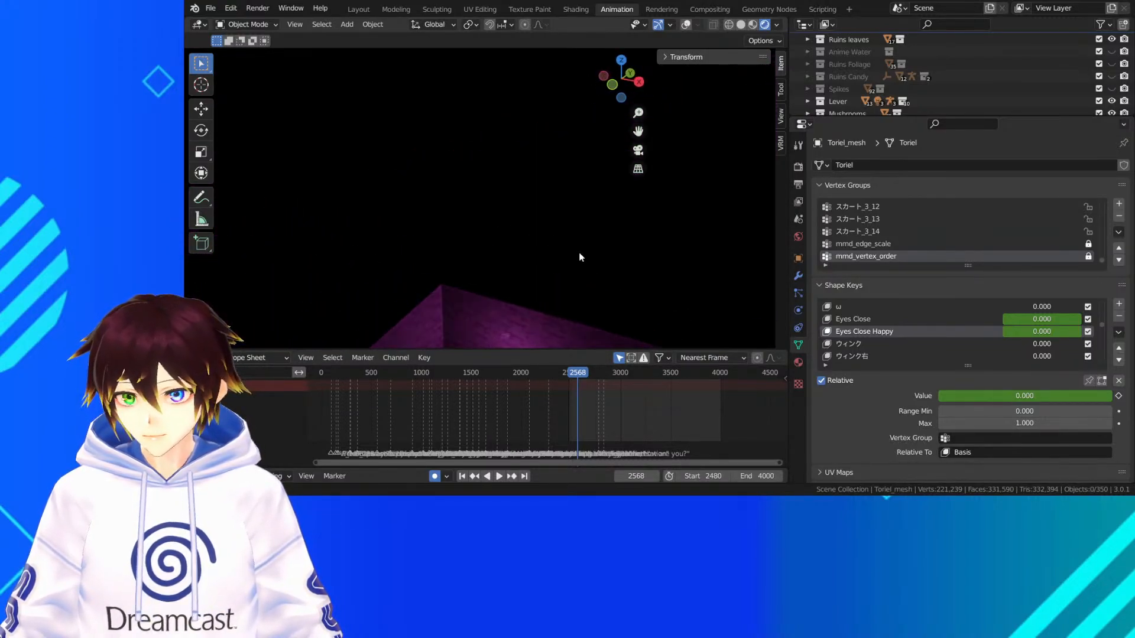
left_click_drag(638, 131, 439, 225)
middle_click_drag(439, 225, 484, 246)
left_click_drag(638, 131, 195, 117)
scroll(459, 282, "down", 6)
middle_click_drag(458, 281, 530, 251)
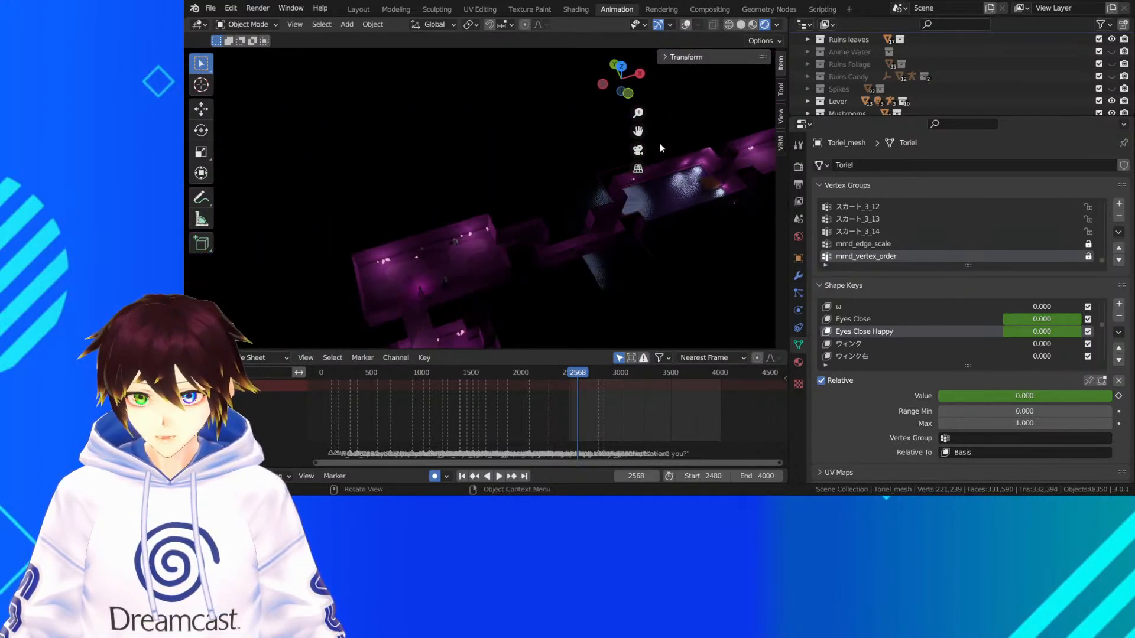
left_click_drag(638, 131, 596, 173)
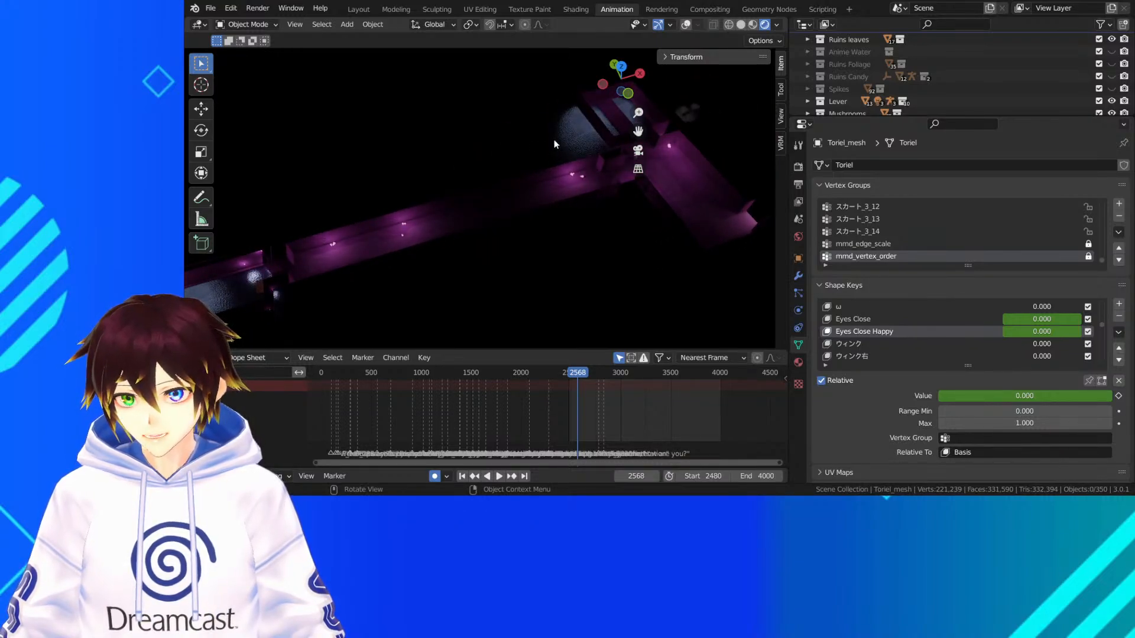
left_click_drag(638, 132, 472, 143)
scroll(467, 235, "down", 5)
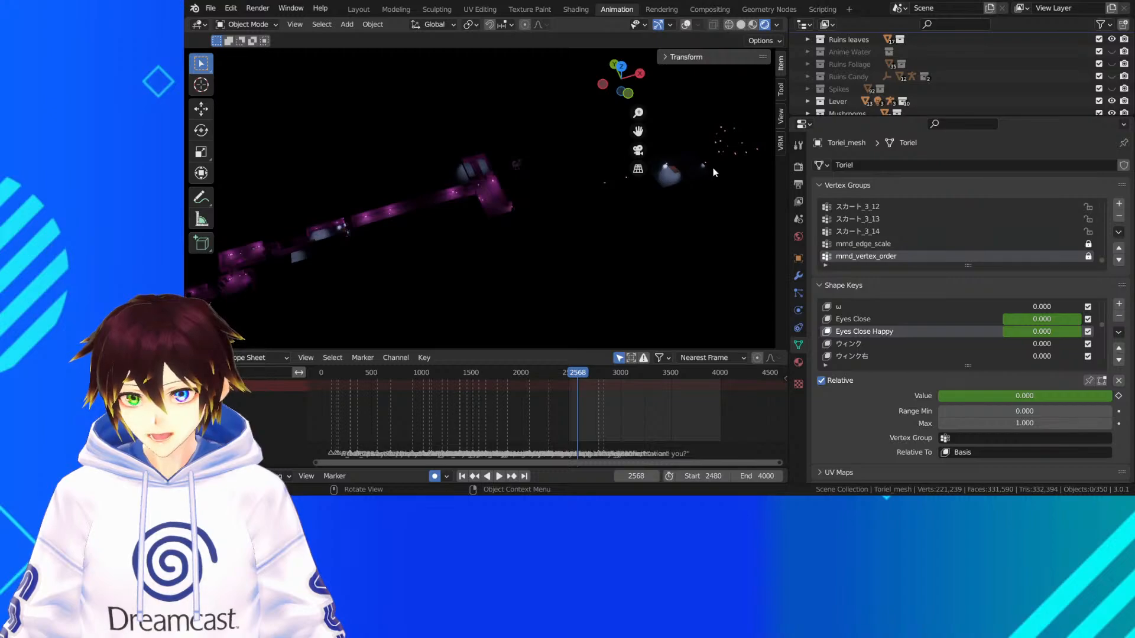
Examine the room containing the frog, the flying creatures and Toriel from above in rendered lighting
left_click_drag(636, 130, 879, 59)
scroll(538, 170, "up", 3)
mouse_move(531, 210)
middle_mouse_down()
mouse_move(501, 201)
mouse_move(533, 188)
middle_mouse_up()
left_click_drag(636, 131, 398, 207)
middle_click_drag(452, 167, 519, 175)
scroll(510, 154, "up", 4)
scroll(503, 161, "up", 1)
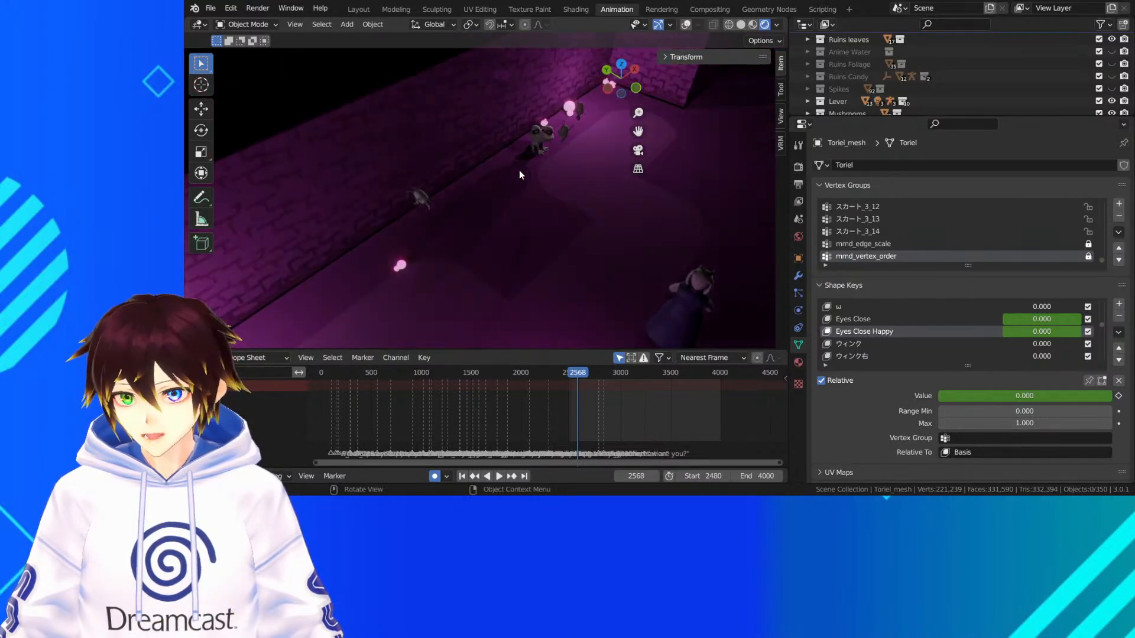
Close in on the flying creature by the brick wall and select its Circle Control object
left_click_drag(633, 132, 827, 145)
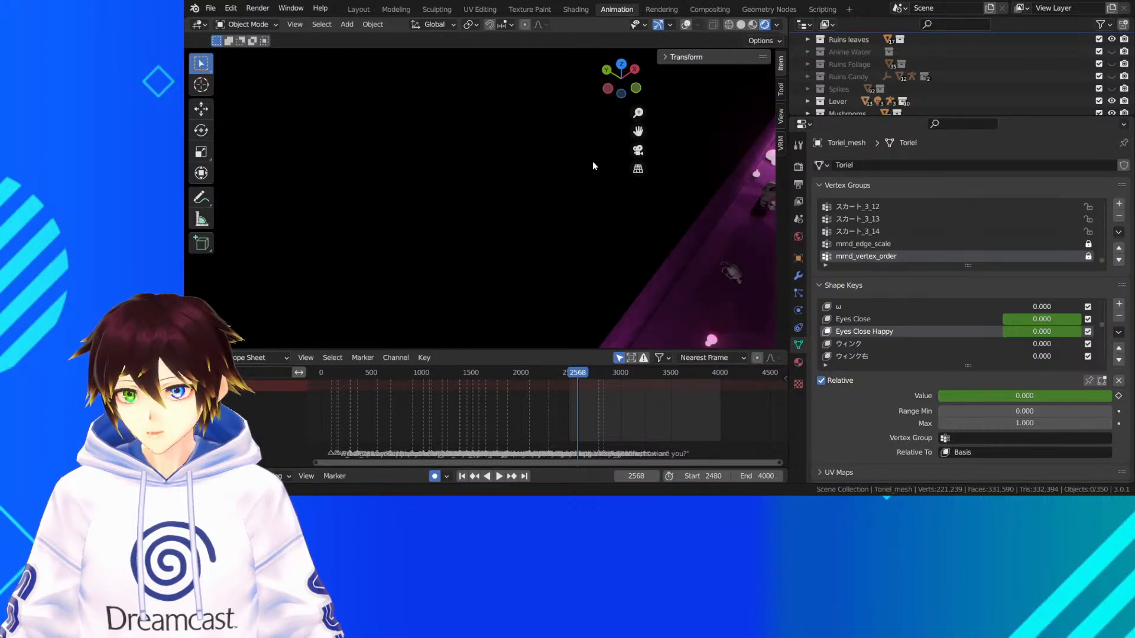
middle_click_drag(593, 161, 531, 133)
left_click_drag(638, 131, 724, 145)
scroll(520, 204, "up", 5)
scroll(513, 202, "down", 2)
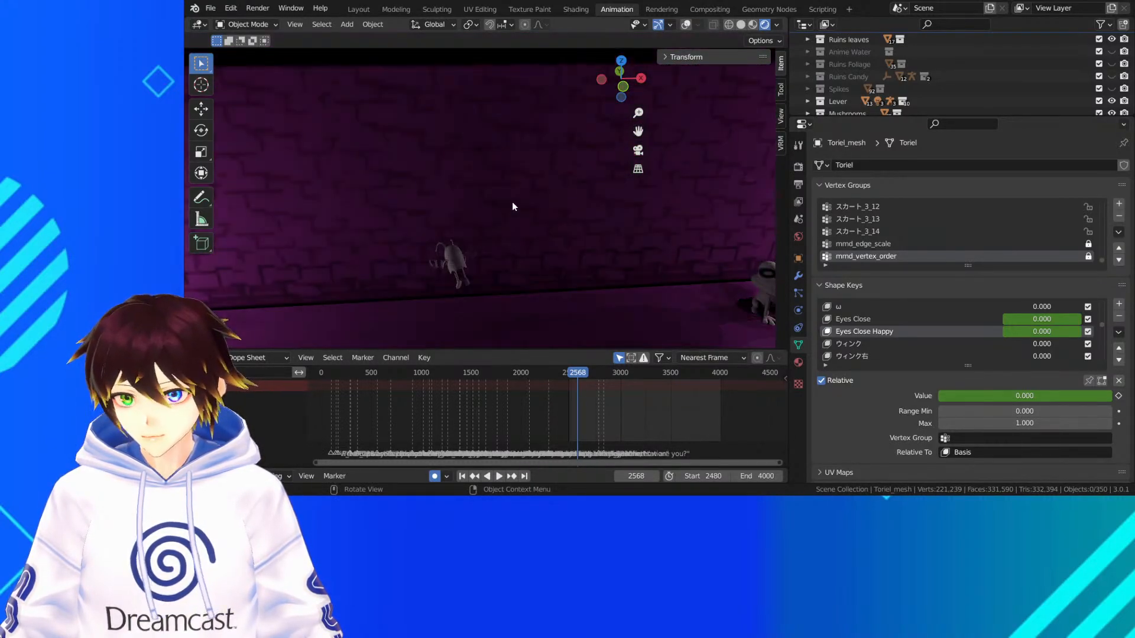
middle_click_drag(512, 202, 515, 195)
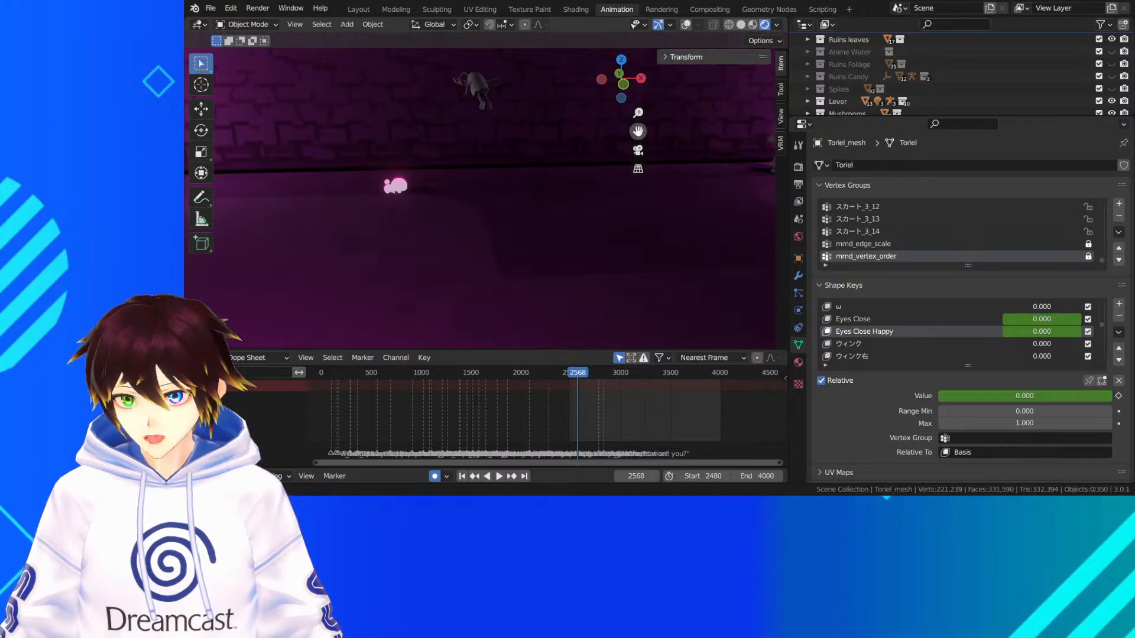
left_click_drag(638, 132, 638, 50)
left_click(412, 87)
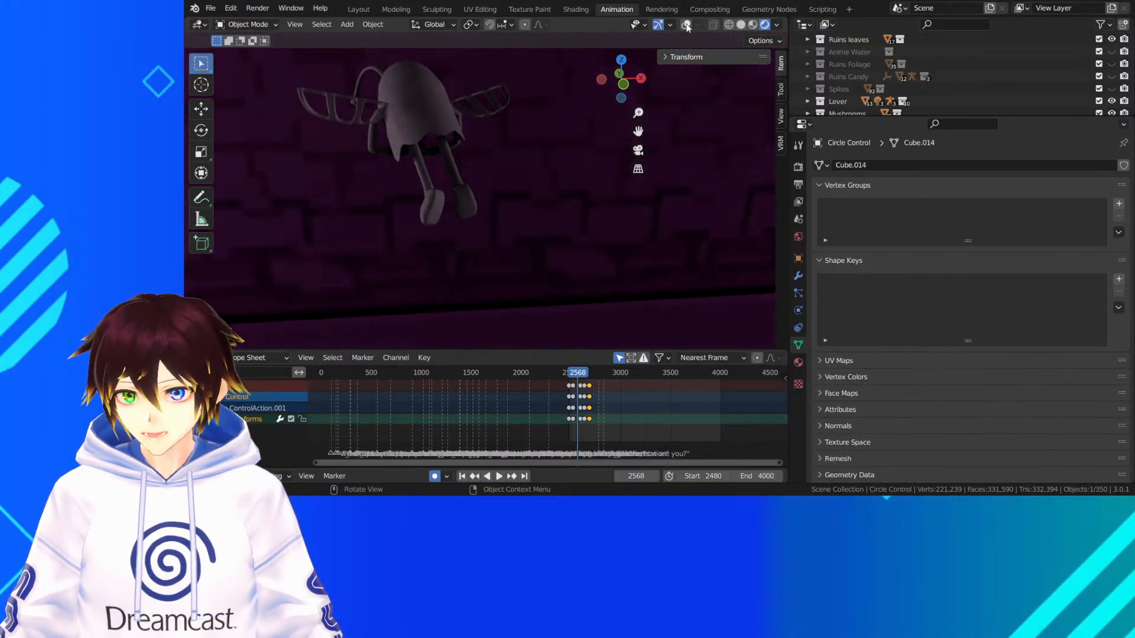
Save the file and turn off Backface Culling for the flying Whimsun mesh's mat1.001 material
left_click(433, 87)
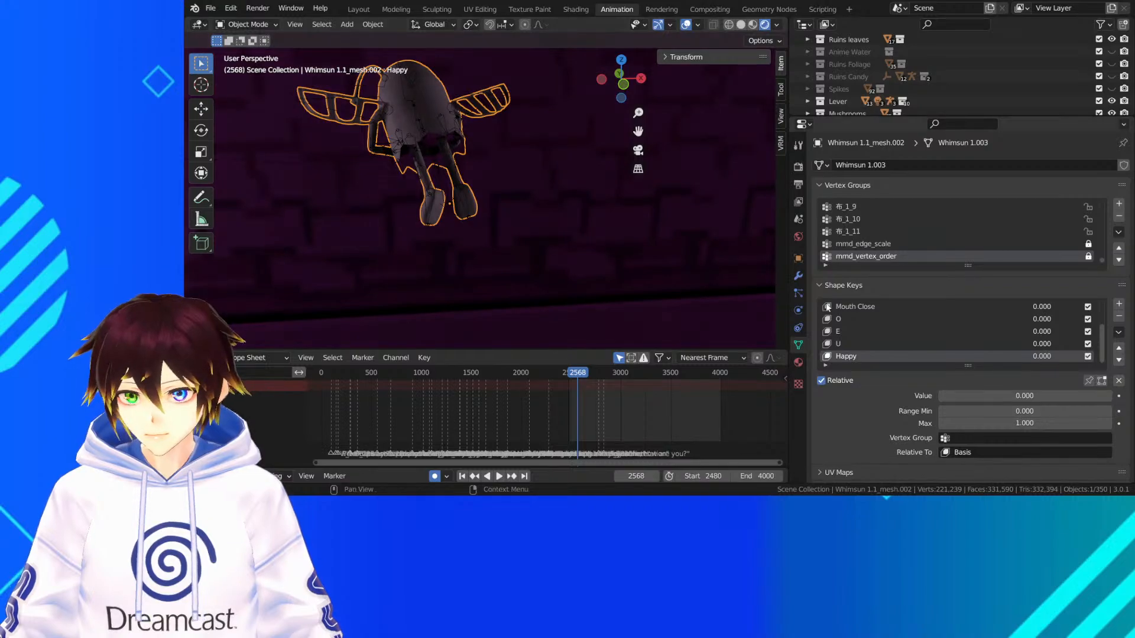
key("ctrl+s")
scroll(862, 387, "down", 3)
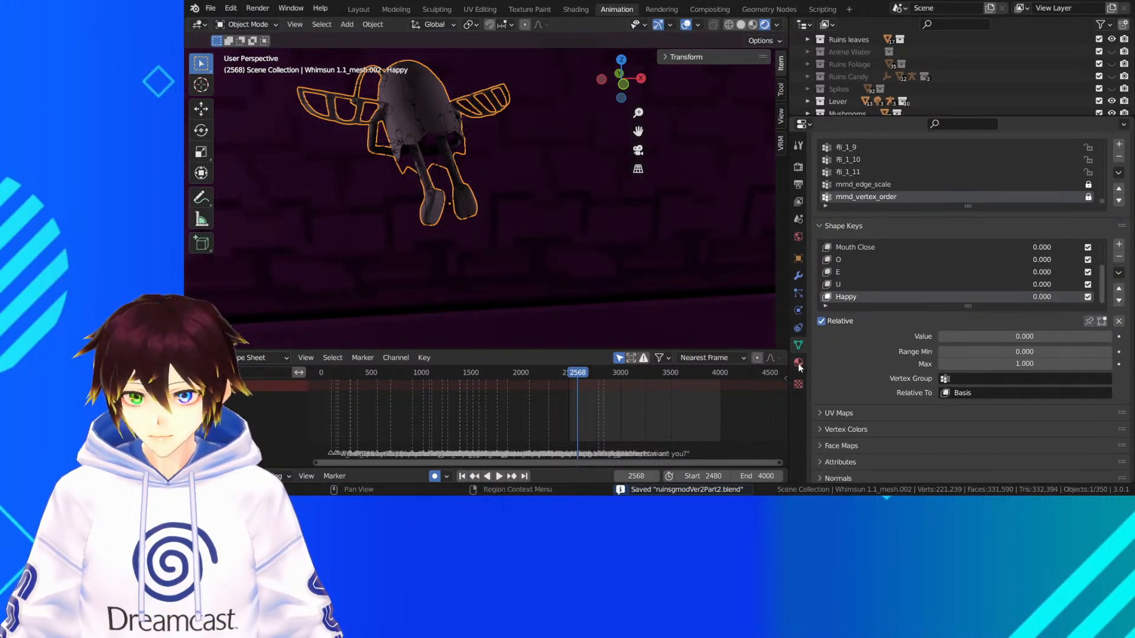
left_click(798, 363)
scroll(873, 309, "up", 3)
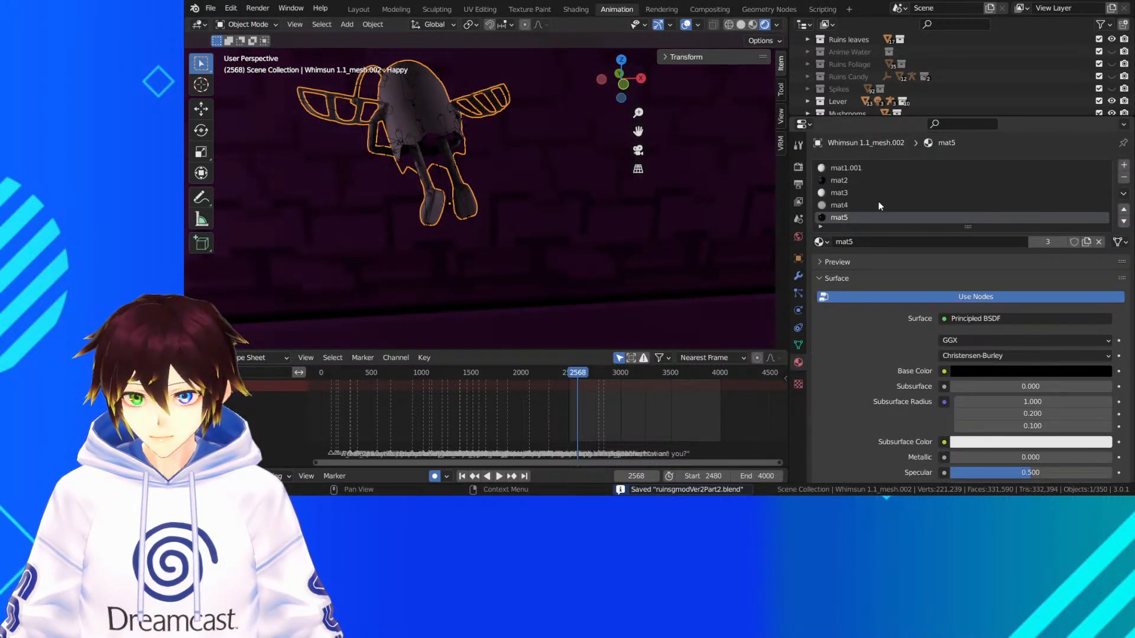
left_click(855, 170)
scroll(900, 388, "down", 15)
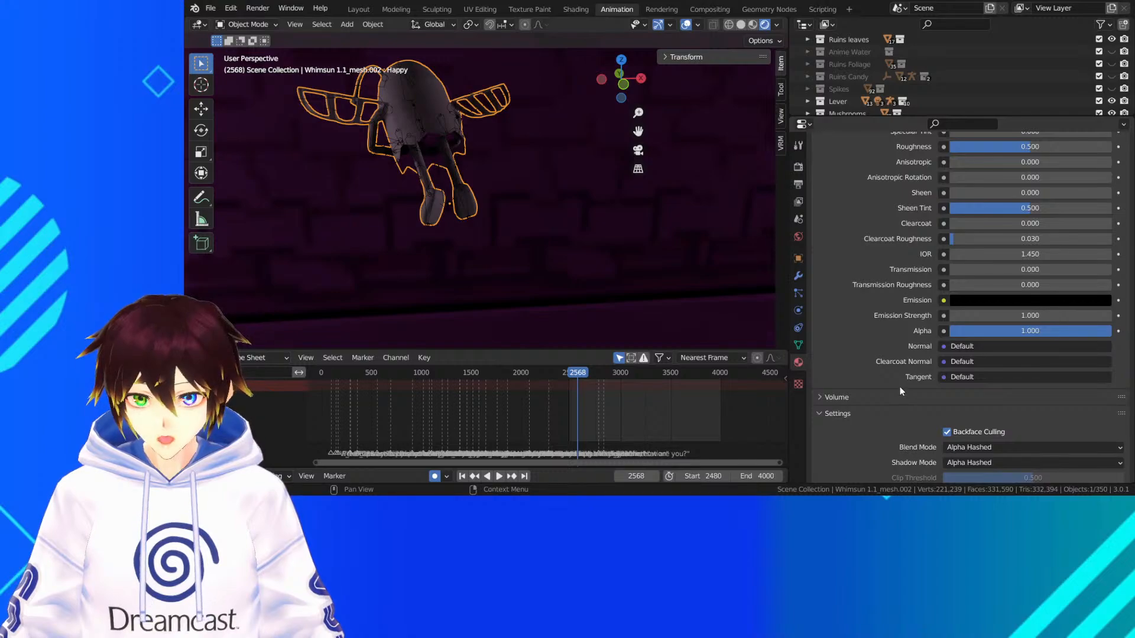
scroll(900, 386, "down", 3)
left_click(947, 373)
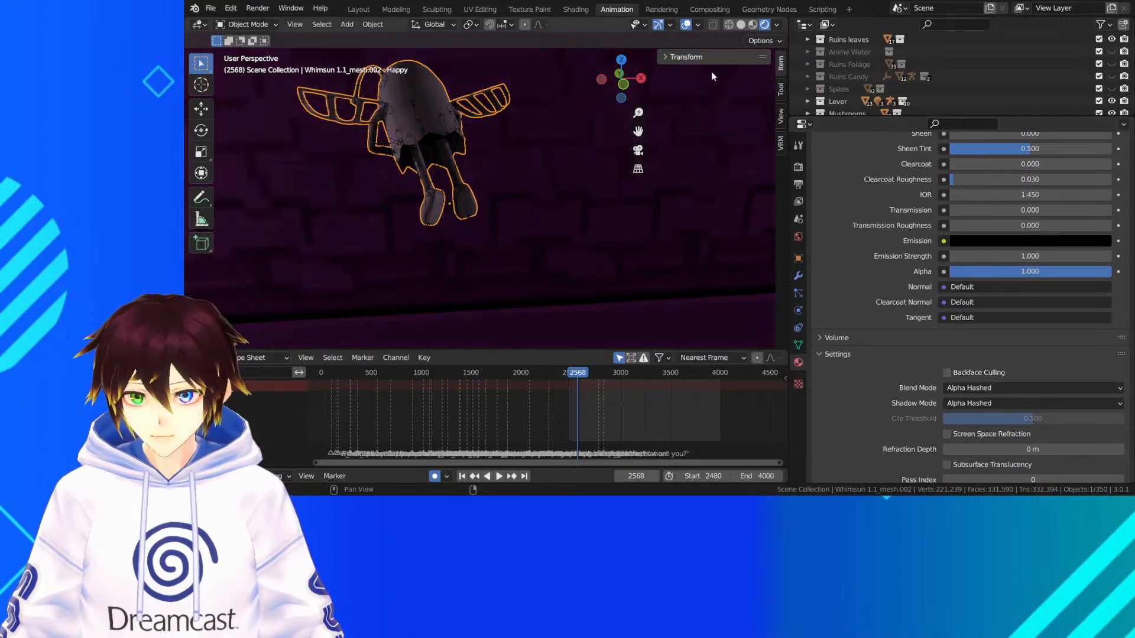
Hide the viewport overlays and turn off Backface Culling for the Whimsun mesh's mat2 material
left_click(687, 24)
middle_click_drag(513, 210, 510, 208)
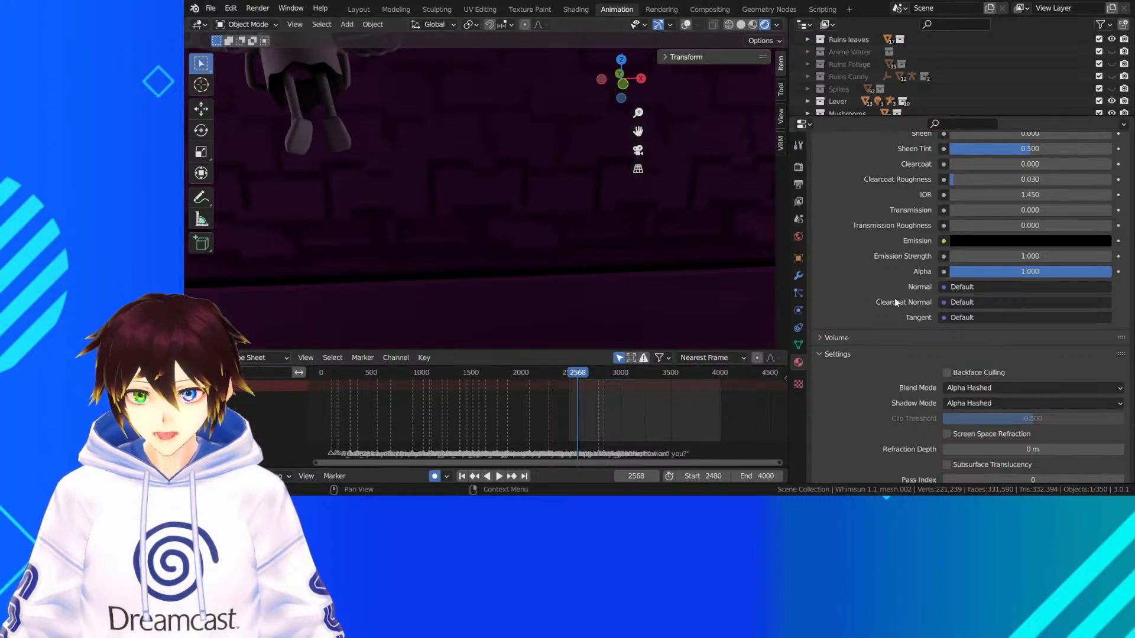
scroll(895, 301, "up", 15)
left_click(860, 181)
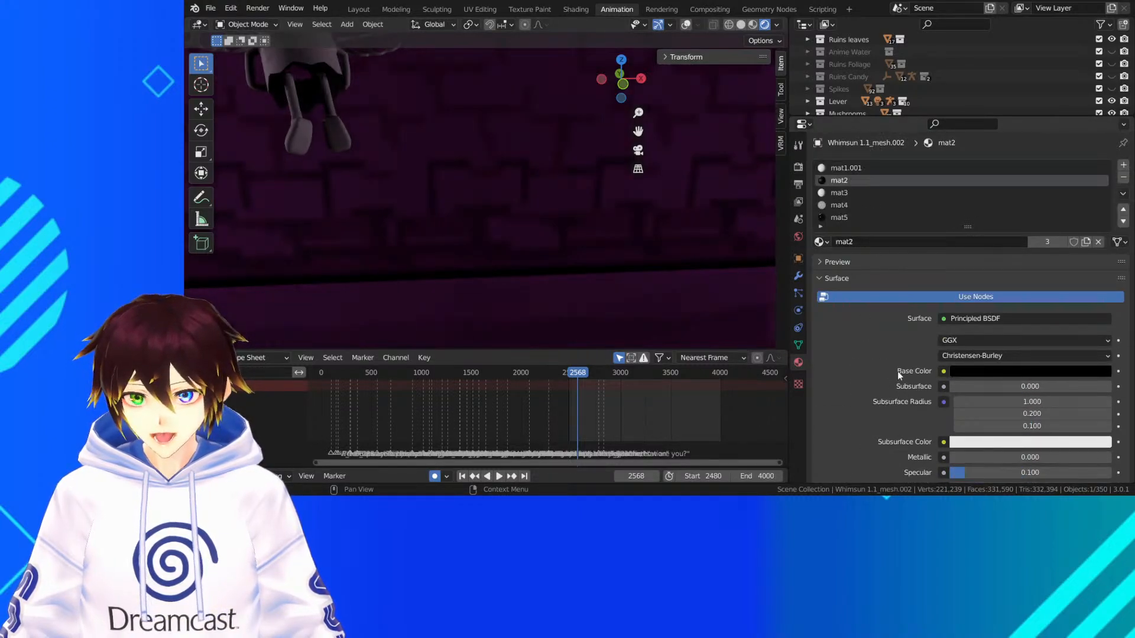
scroll(911, 373, "down", 15)
left_click(947, 315)
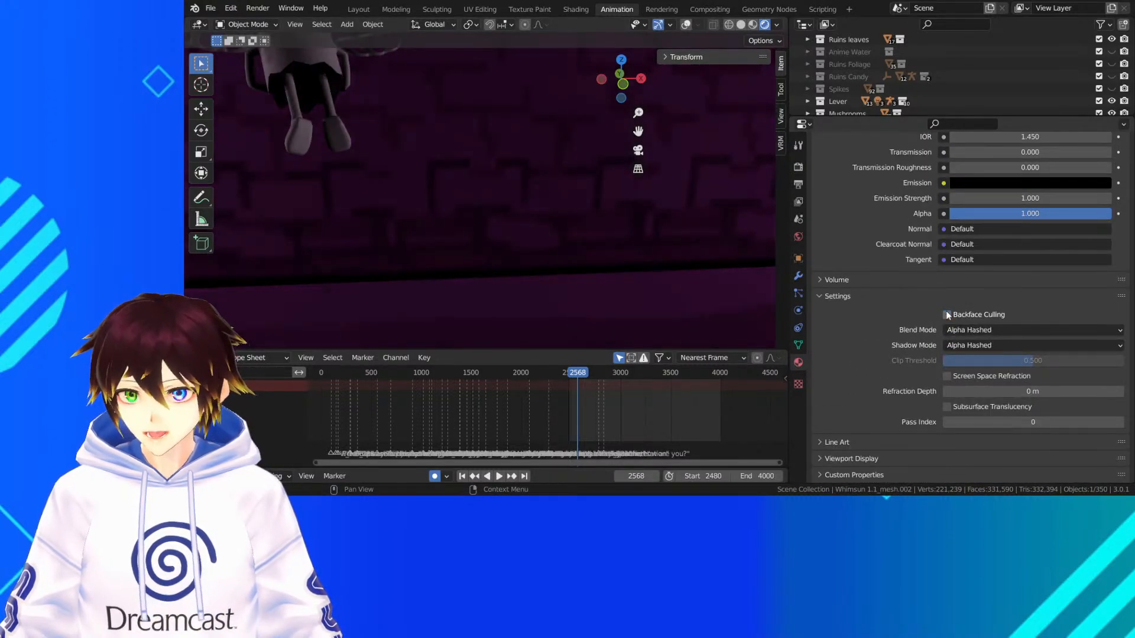
Compare the Whimsun with Backface Culling enabled on mat2, and switch the option off again
scroll(897, 275, "up", 15)
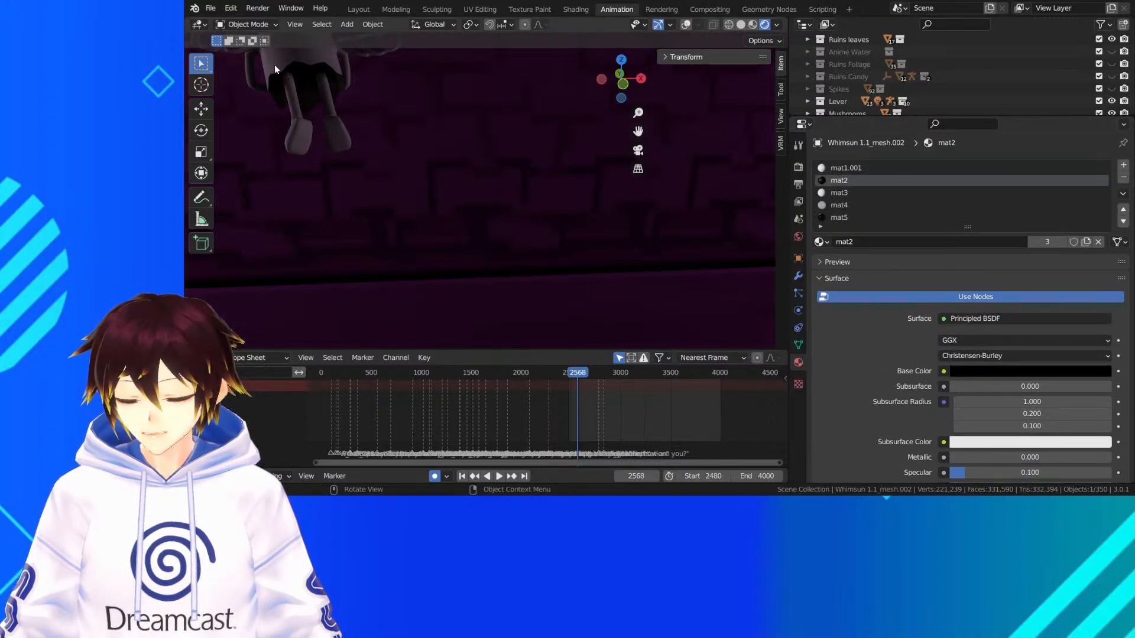
scroll(881, 338, "down", 15)
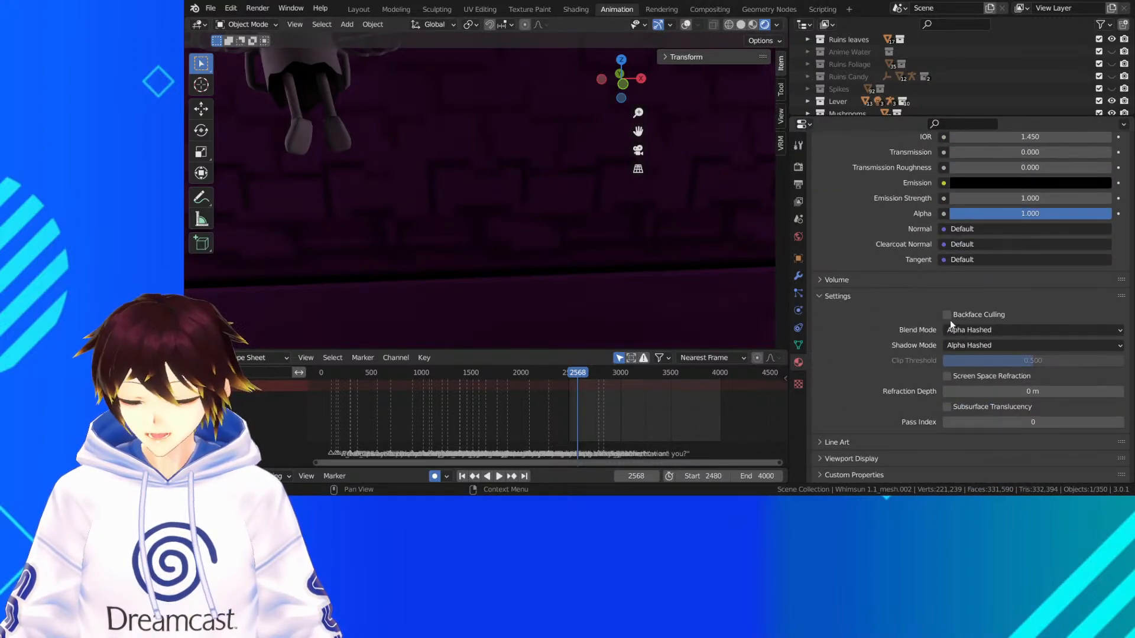
left_click(947, 315)
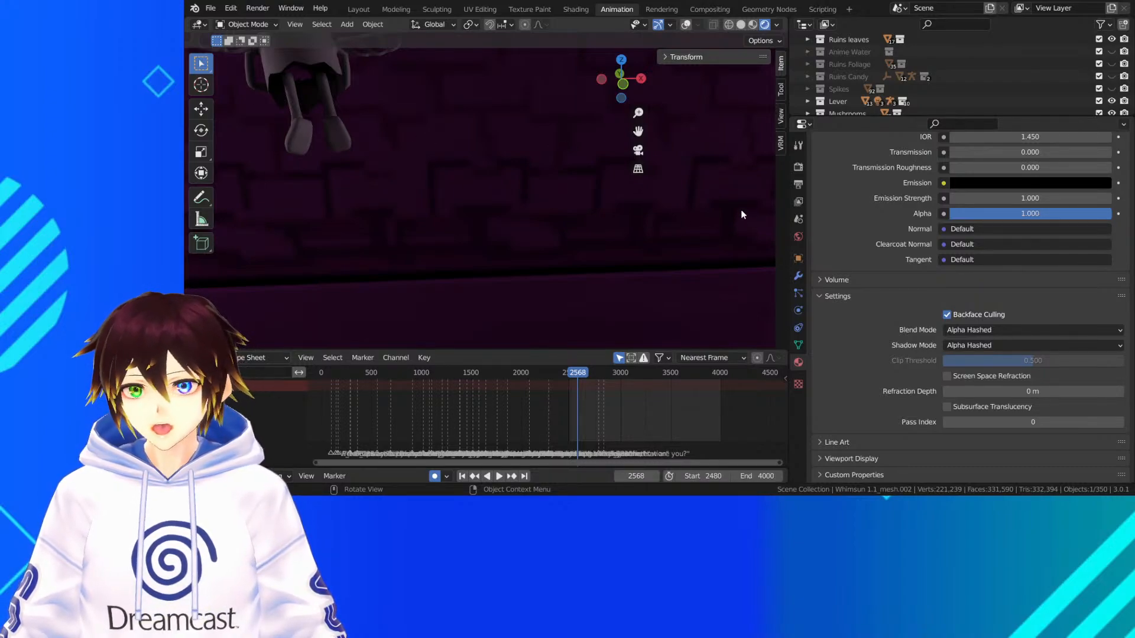
left_click(947, 314)
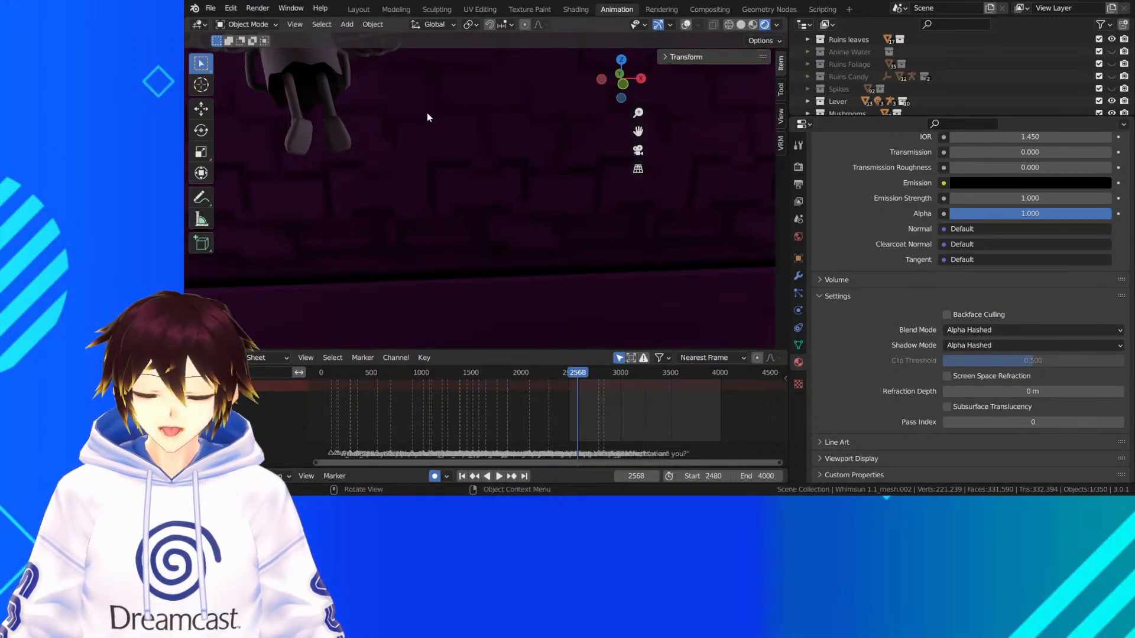
Save the file and play the rendered shot from frame 2568 to frame 2640
left_click(638, 149)
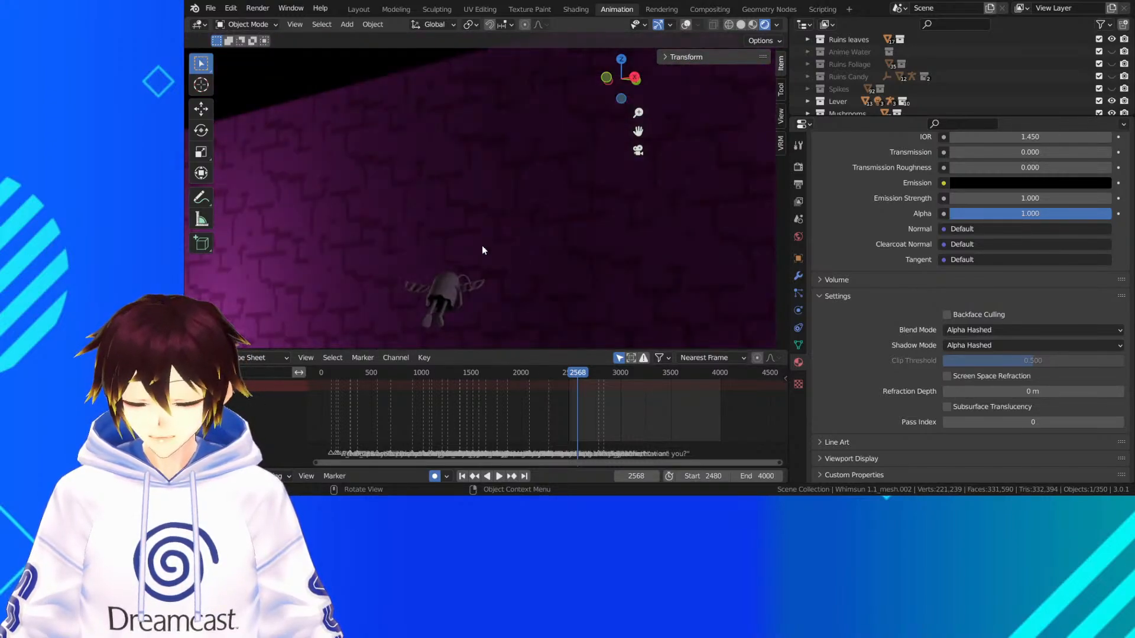
key("ctrl+s")
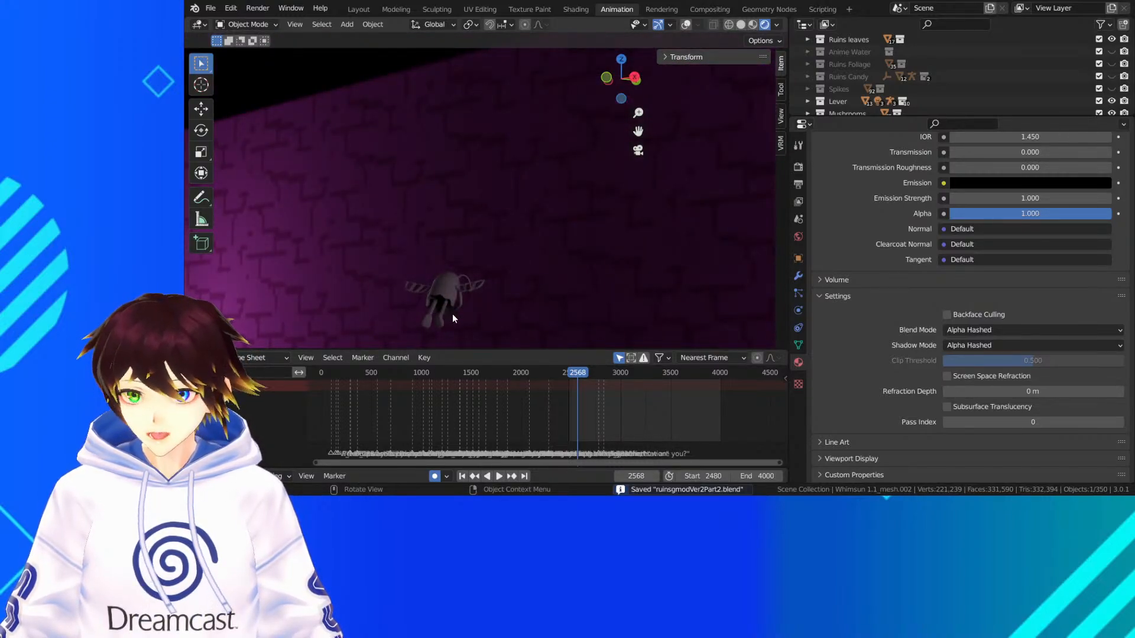
scroll(451, 314, "down", 1)
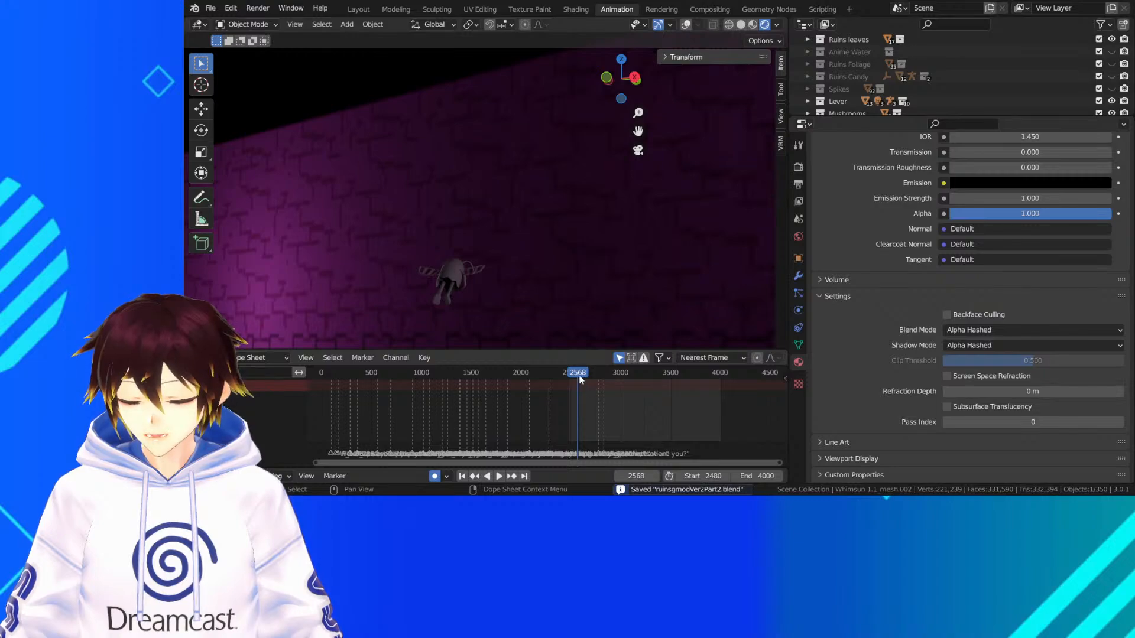
key("space")
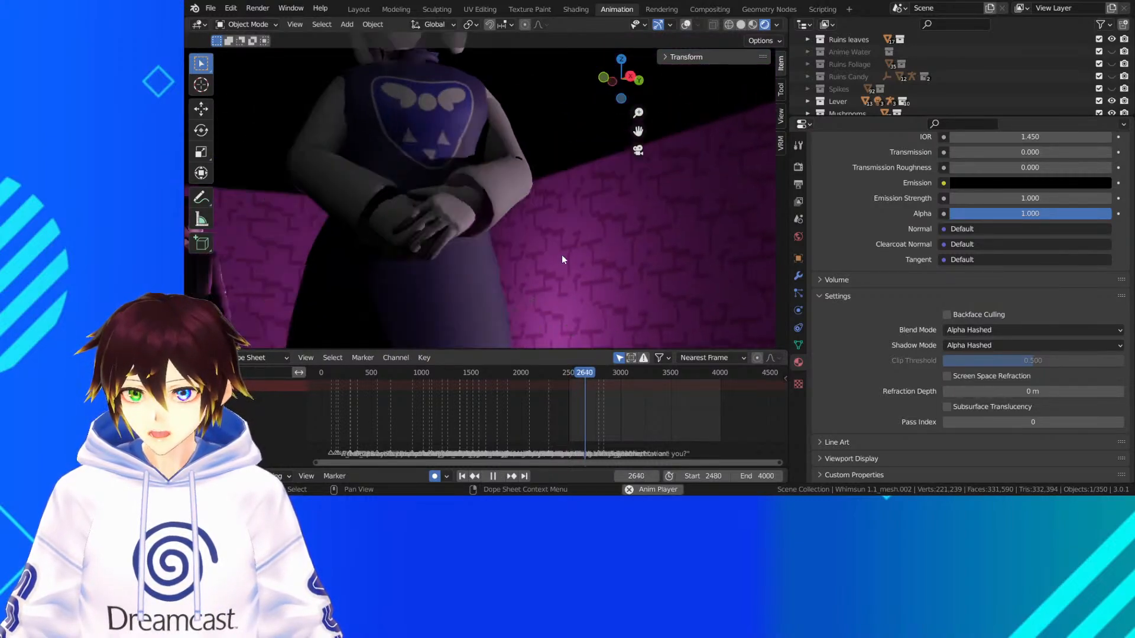
key("space")
Try hiding the Ruins leaves collection in the viewport at frame 2640, and show it again
scroll(975, 66, "up", 3)
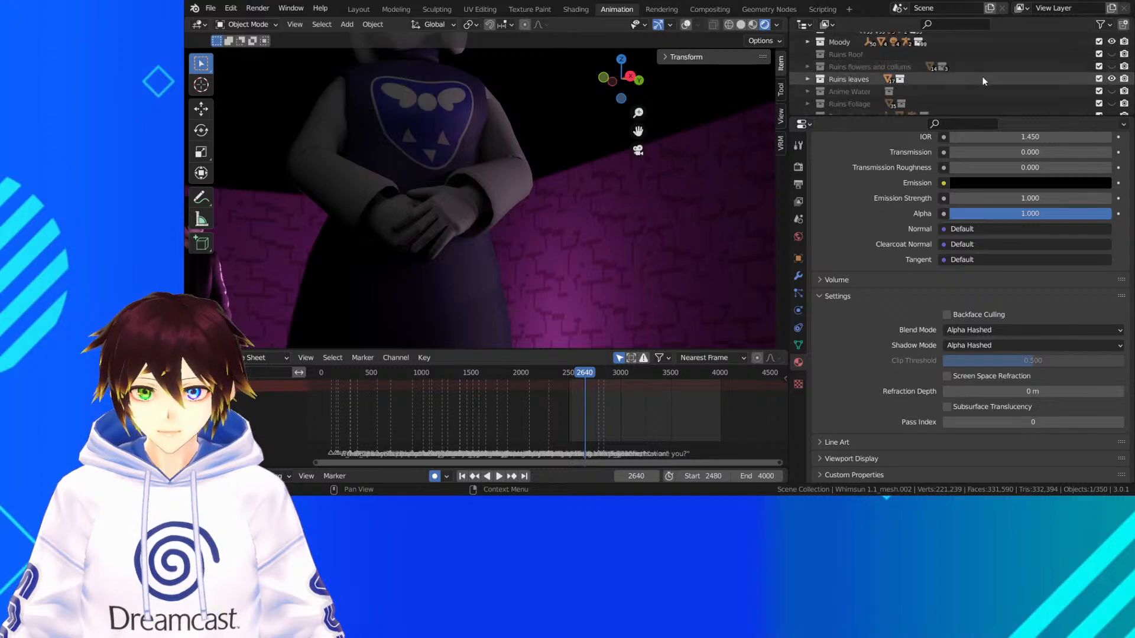
left_click(1111, 79)
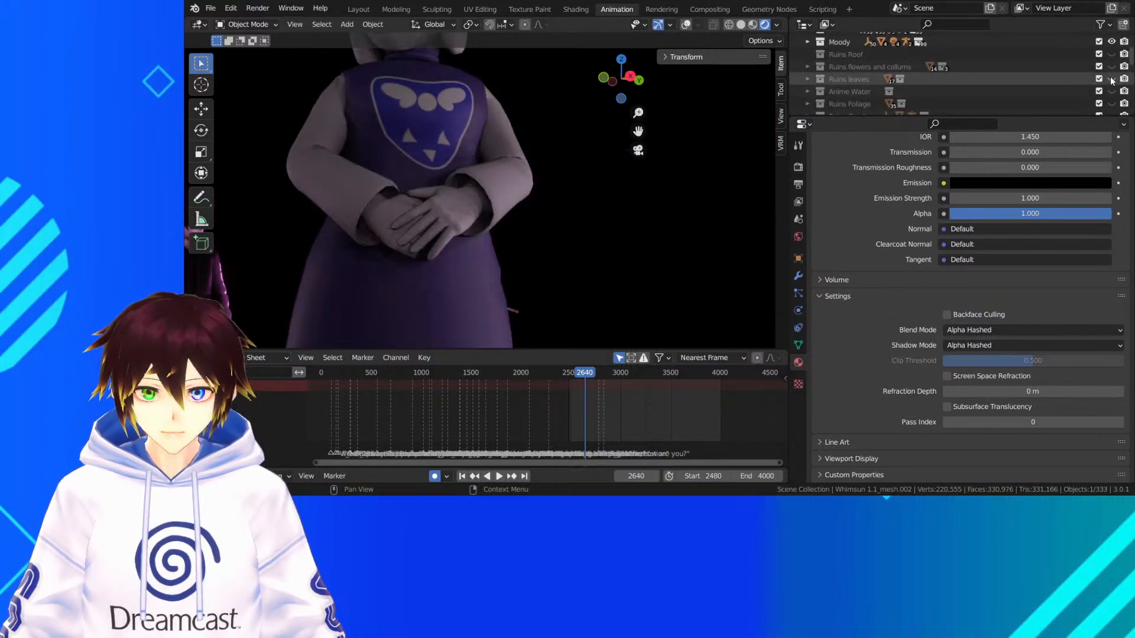
left_click(1111, 79)
Hide the Lever and Mushrooms collections in the viewport and save the file
scroll(1008, 80, "up", 4)
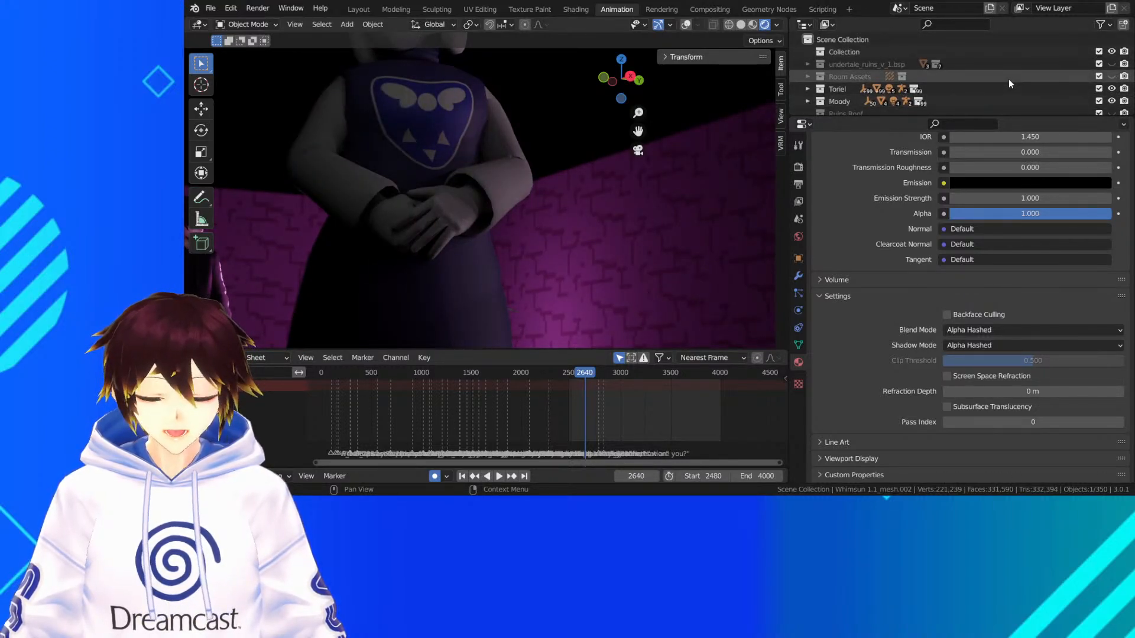
scroll(1009, 79, "down", 5)
left_click(1112, 82)
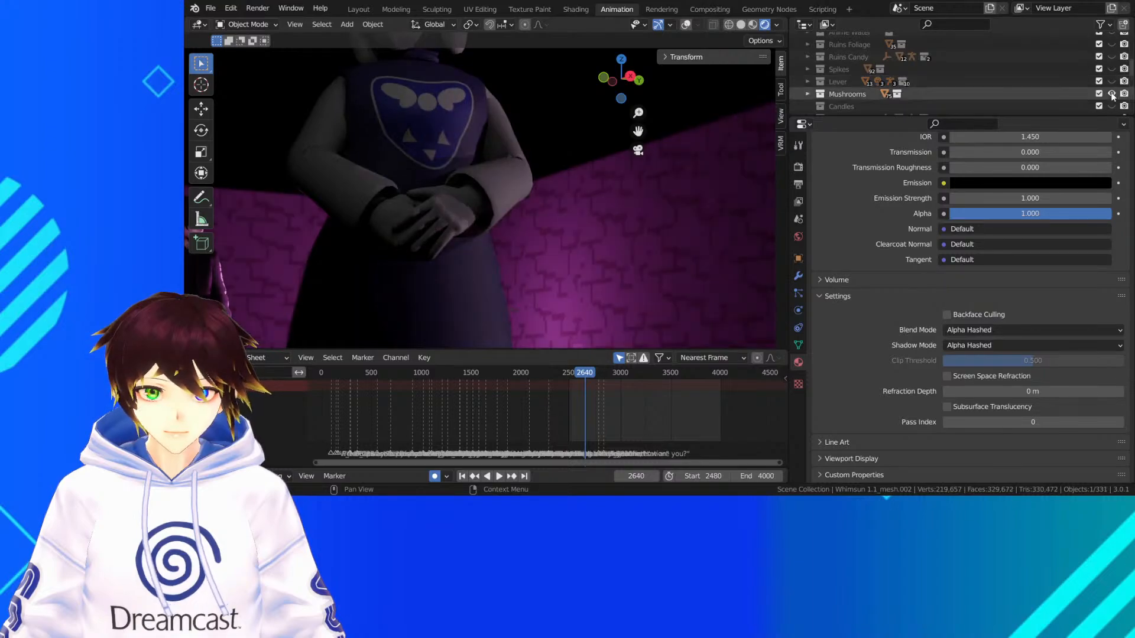
left_click(1111, 94)
scroll(611, 196, "down", 2)
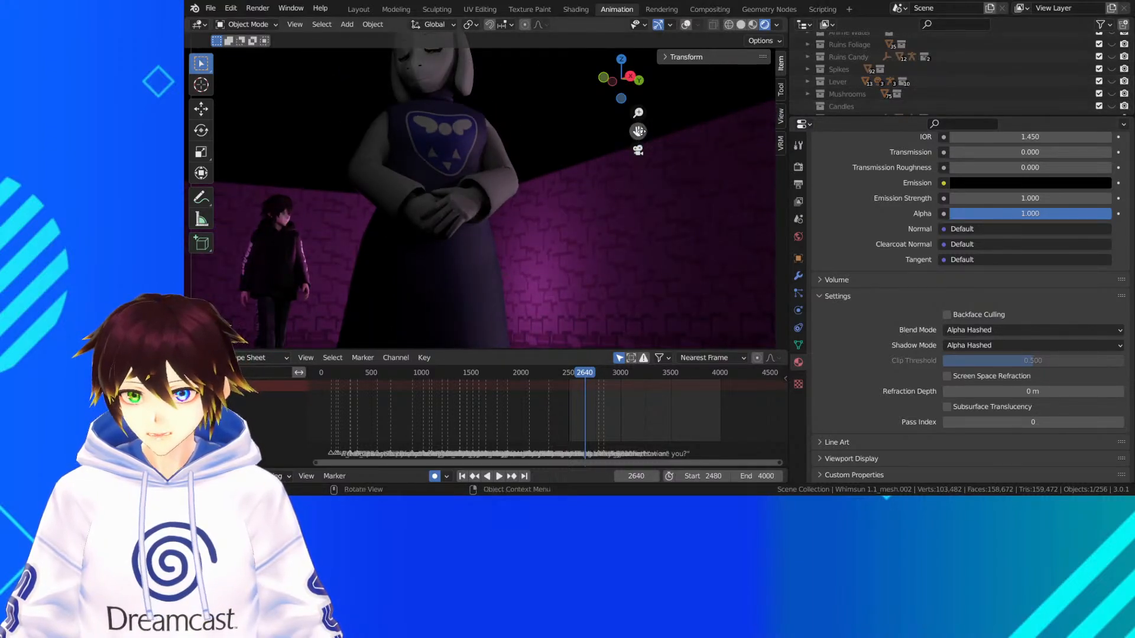
key("ctrl+s")
Play the rendered animation from frame 2640 to frame 2712 and check Moody's shot with the frog
left_click_drag(638, 131, 655, 82)
key("space")
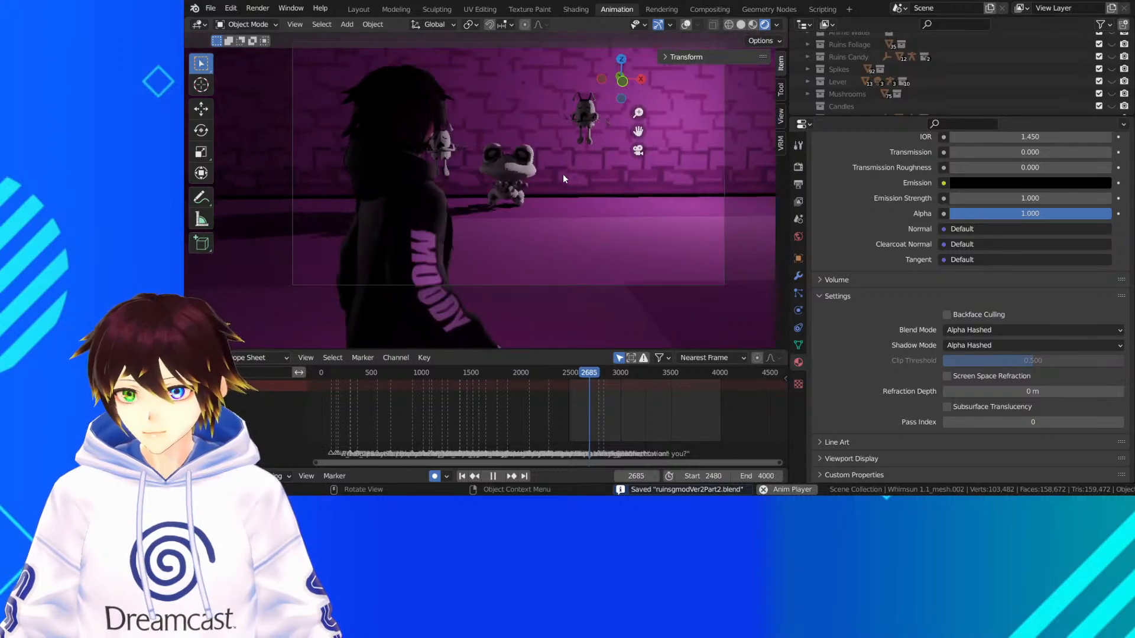
key("space")
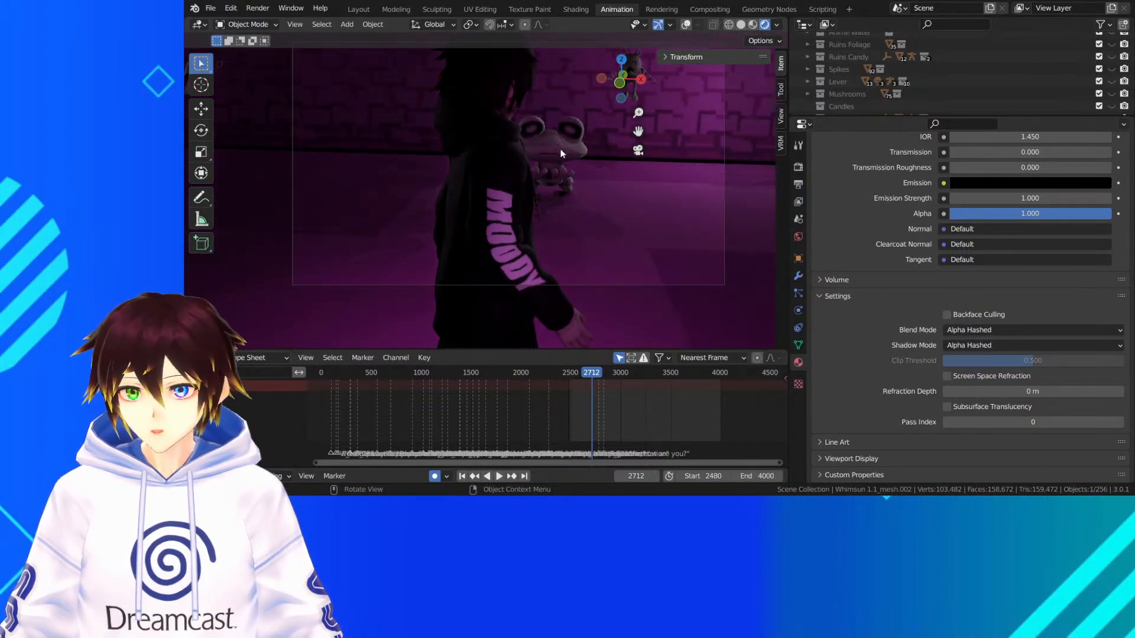
left_click_drag(637, 131, 594, 211)
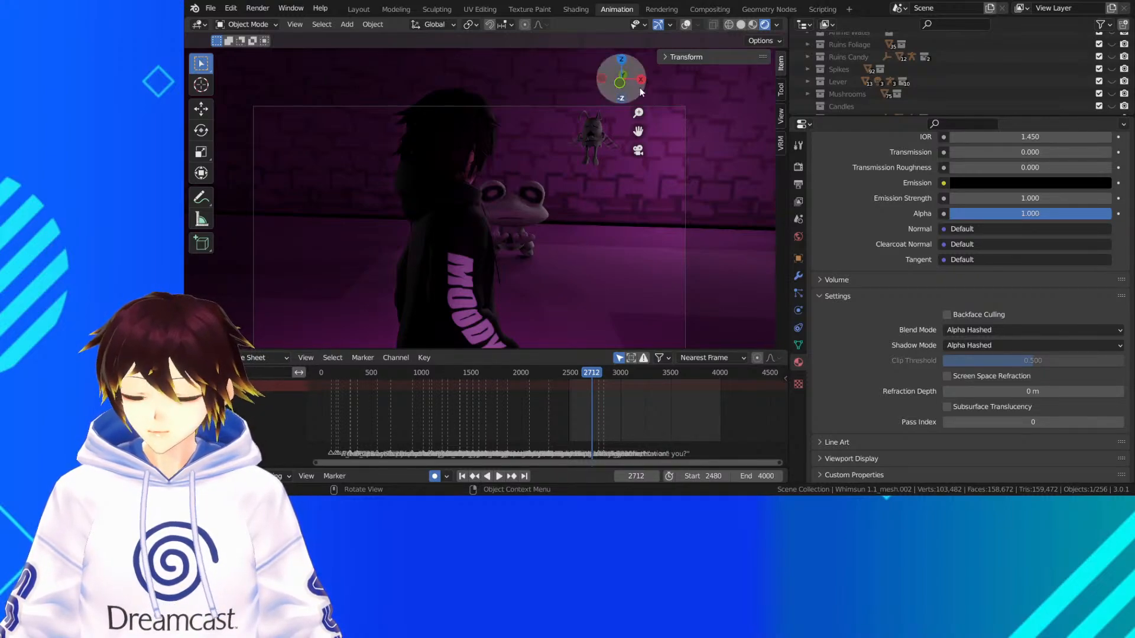
Play the rendered shots from frame 2712 through frame 2908 to frame 2943
key("space")
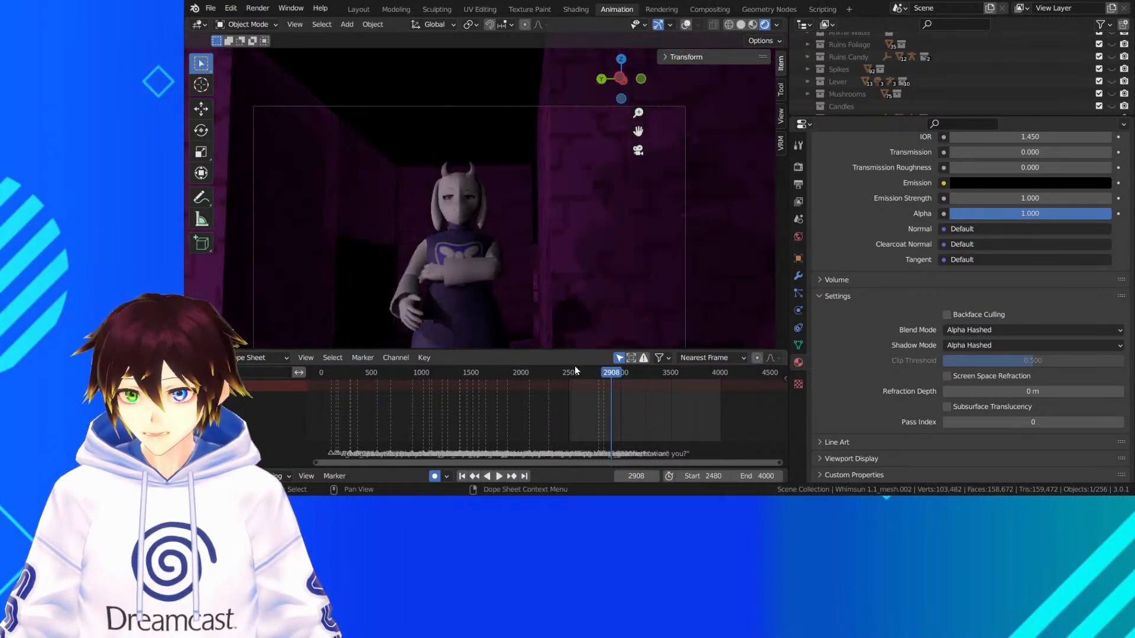
key("space")
key("space")
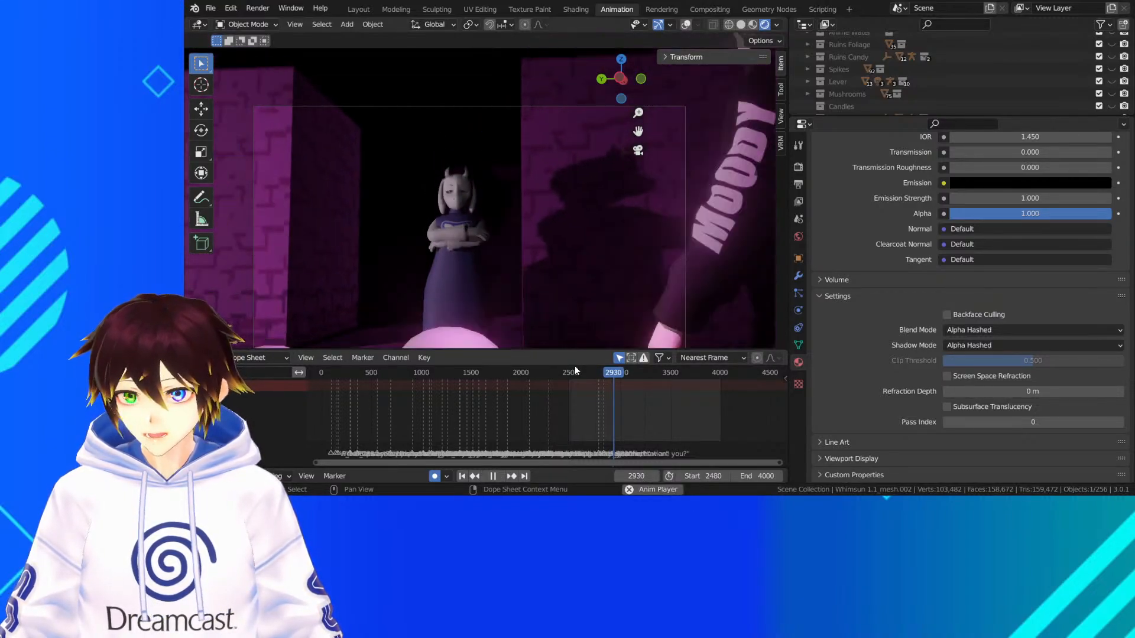
key("space")
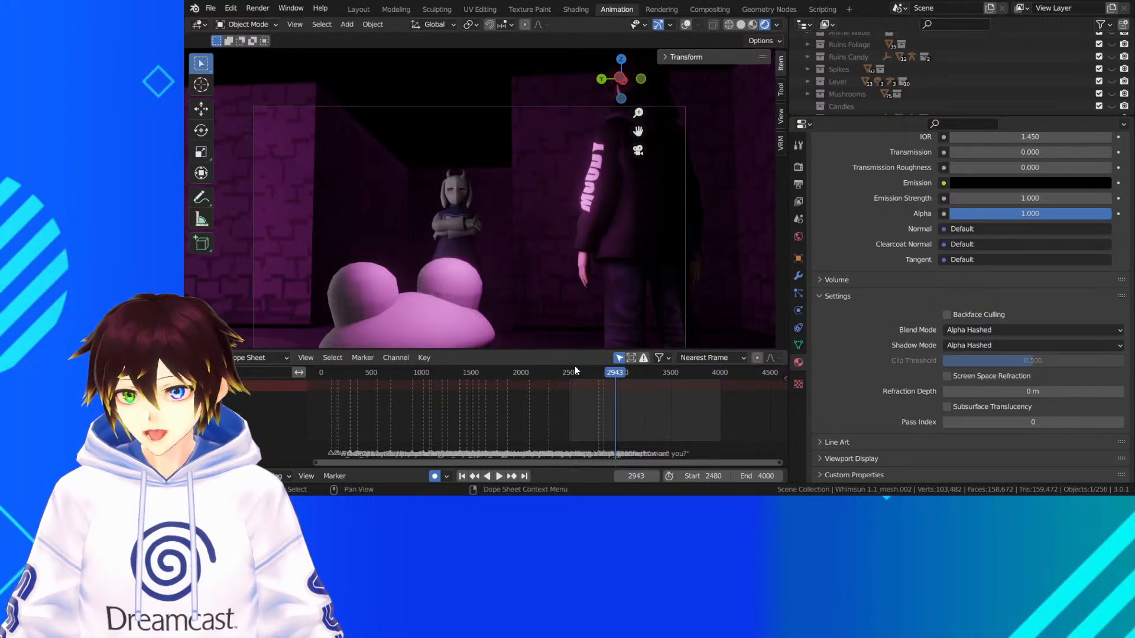
Examine Toriel's face and lighting in the dark doorway behind the frog at frame 2943
scroll(453, 234, "up", 5)
scroll(416, 198, "down", 1)
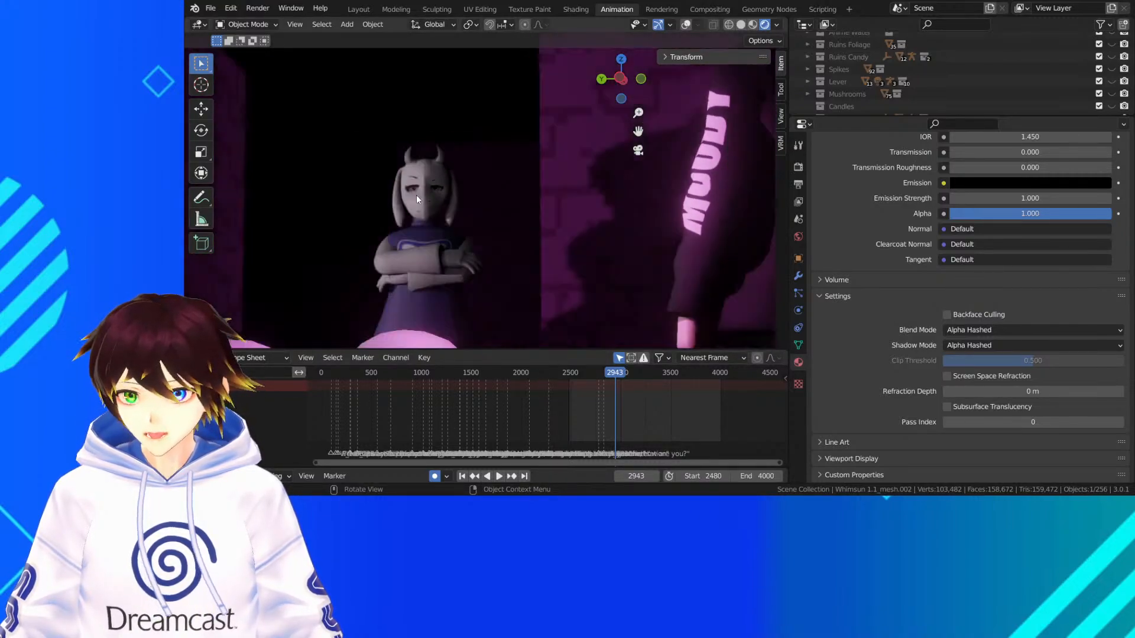
scroll(417, 196, "down", 4)
left_click_drag(638, 131, 663, 99)
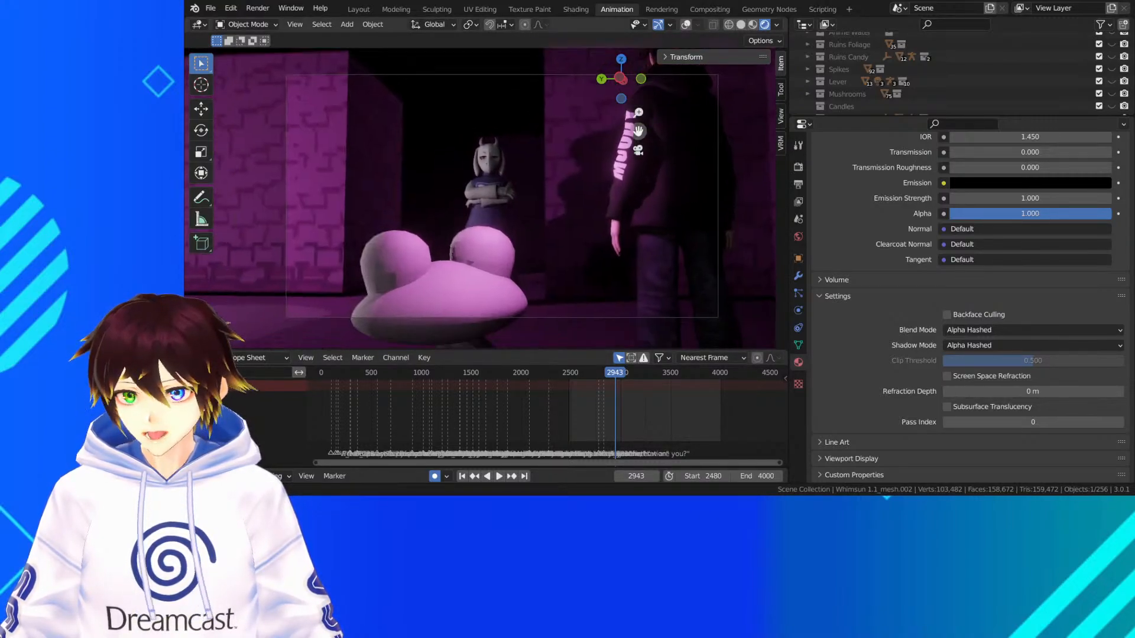
scroll(541, 168, "down", 2)
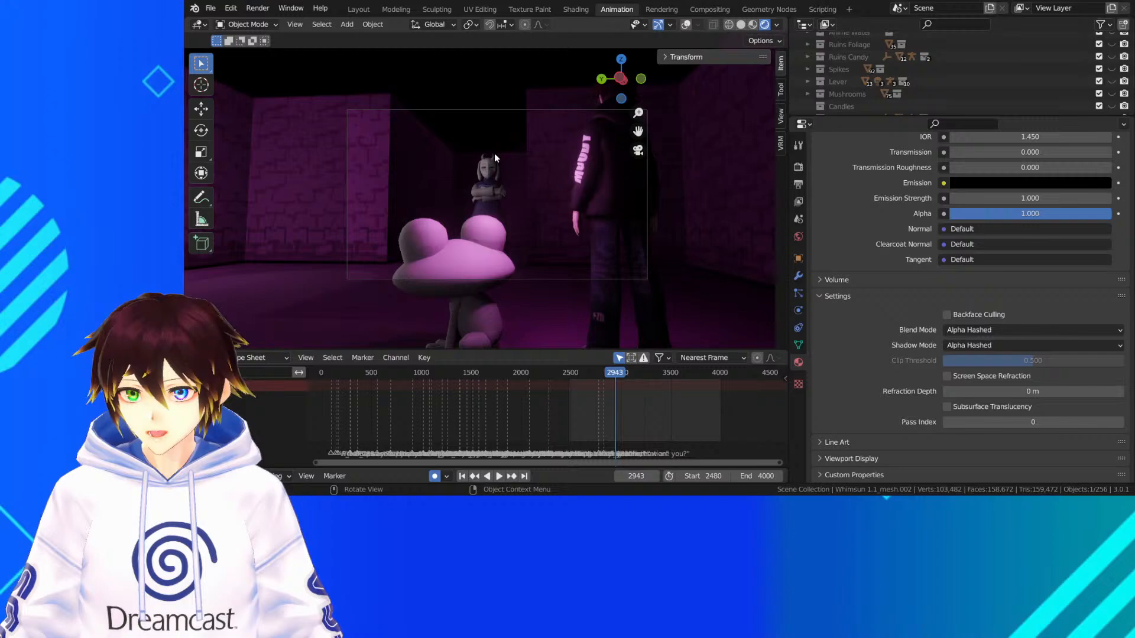
scroll(494, 154, "up", 3)
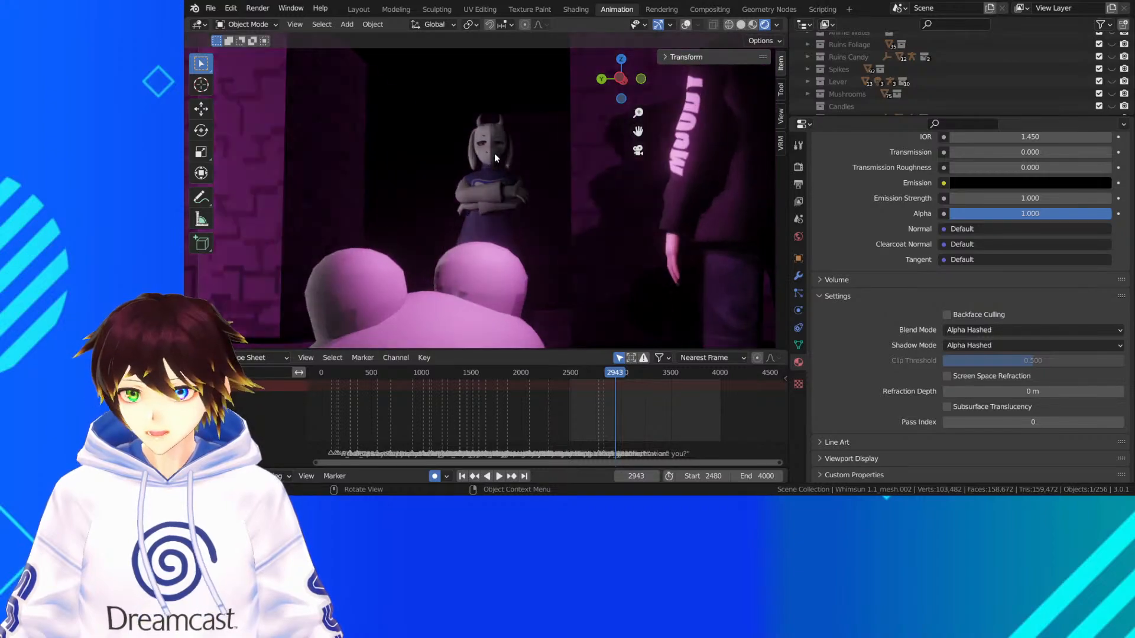
scroll(495, 148, "up", 3)
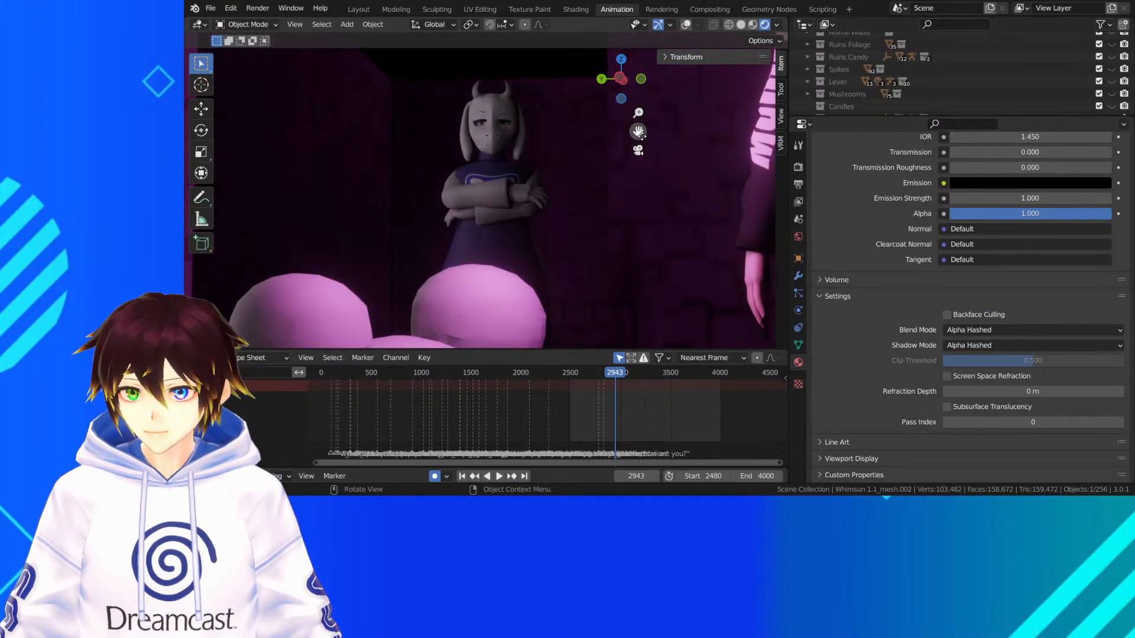
left_click_drag(642, 135, 620, 187)
scroll(495, 156, "up", 2)
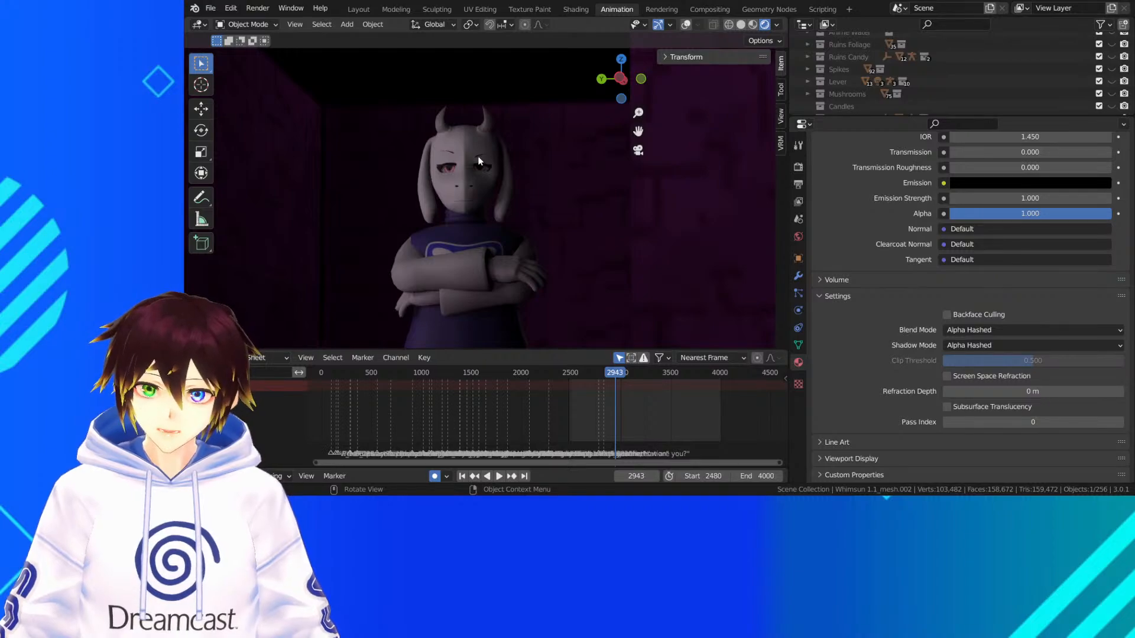
Select the Froggit Movement Cube in front of Toriel's face, save the file and view the cube's Trans material
left_click(477, 156)
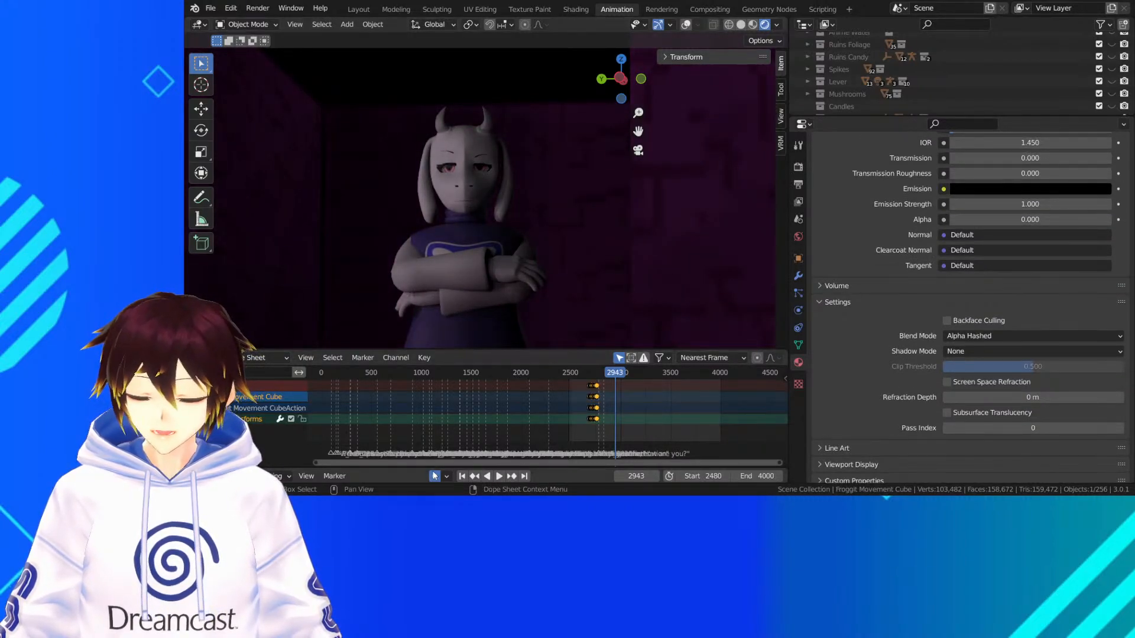
left_click(210, 7)
left_click(218, 91)
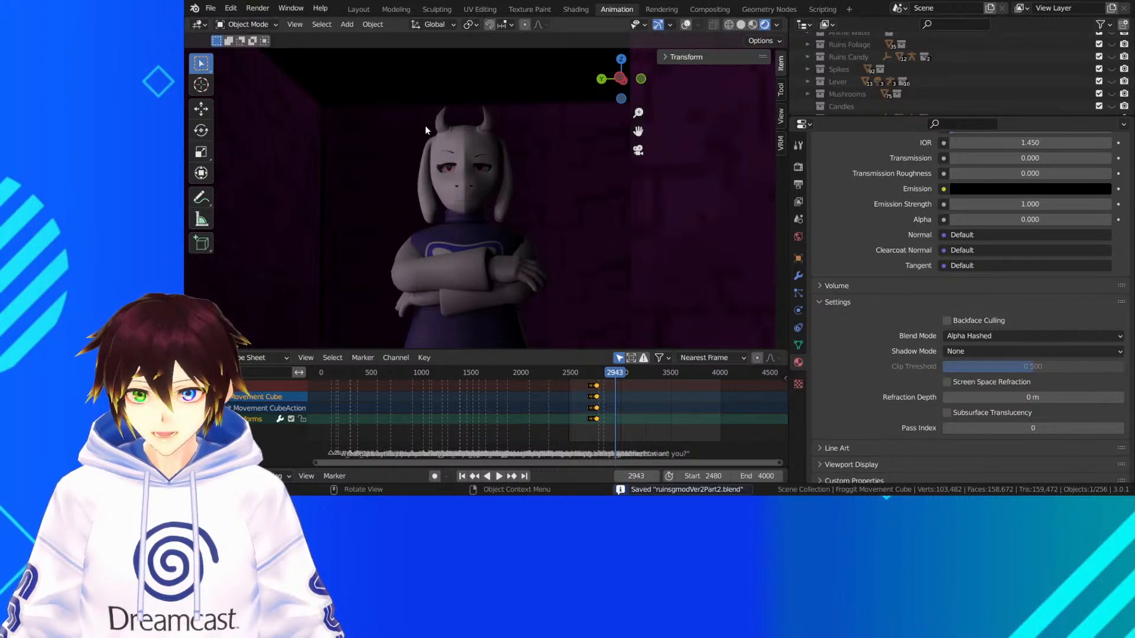
scroll(881, 341, "up", 6)
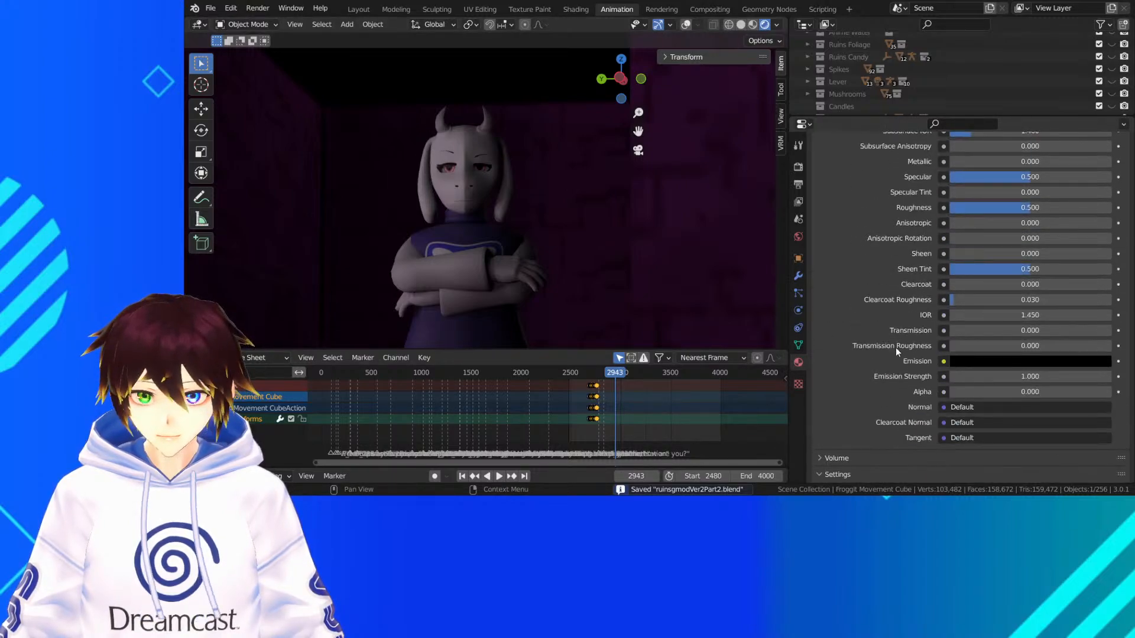
scroll(894, 345, "up", 10)
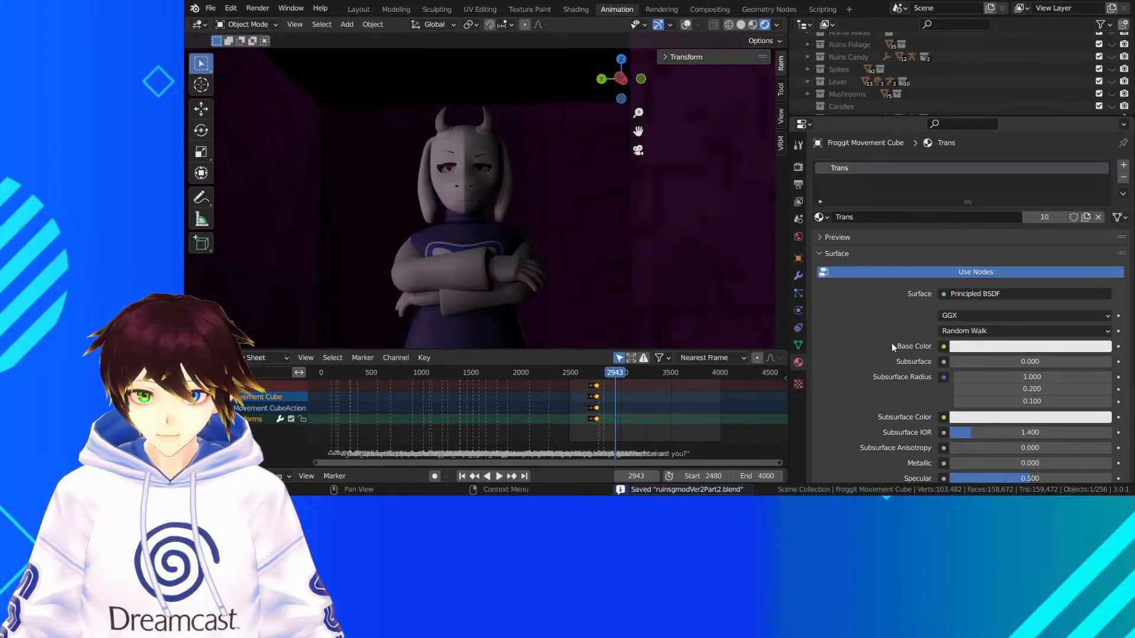
Select Toriel's mesh and try different Mix Shader factors on its Eyes material, returning the factor to 0.000
left_click(456, 151)
left_click(938, 217)
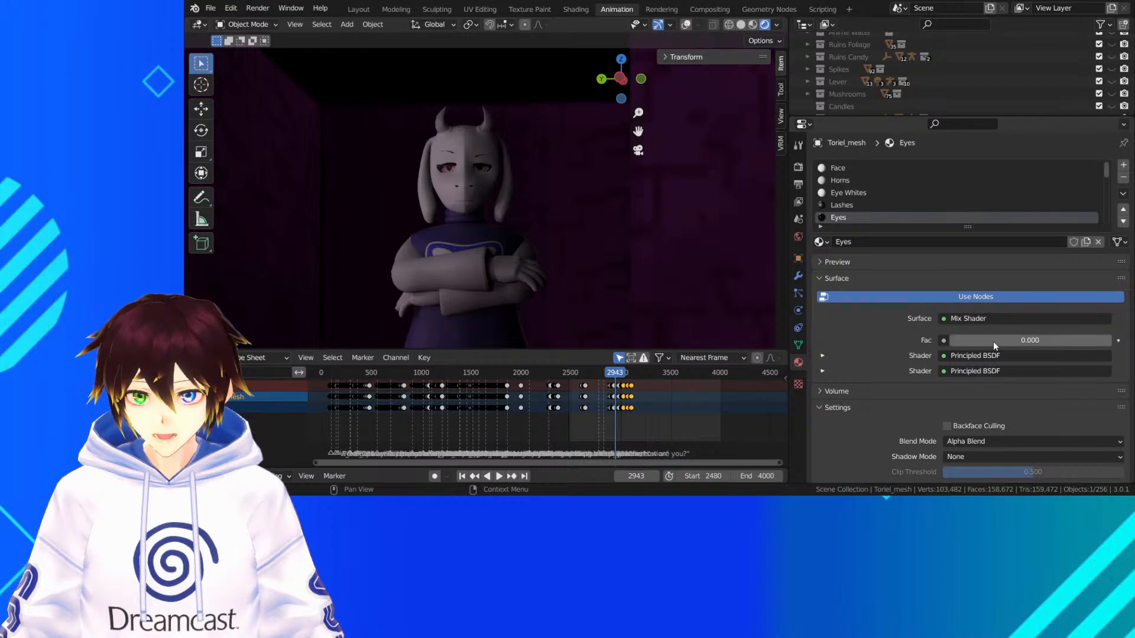
left_click_drag(993, 342, 949, 339)
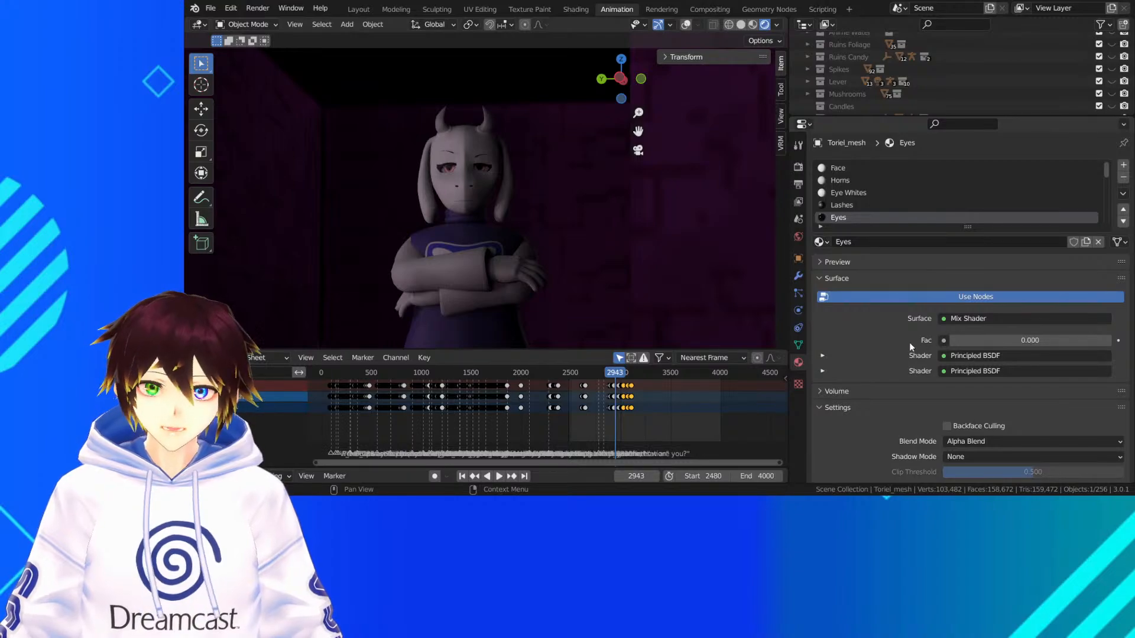
left_click_drag(960, 342, 982, 342)
left_click_drag(979, 340, 935, 338)
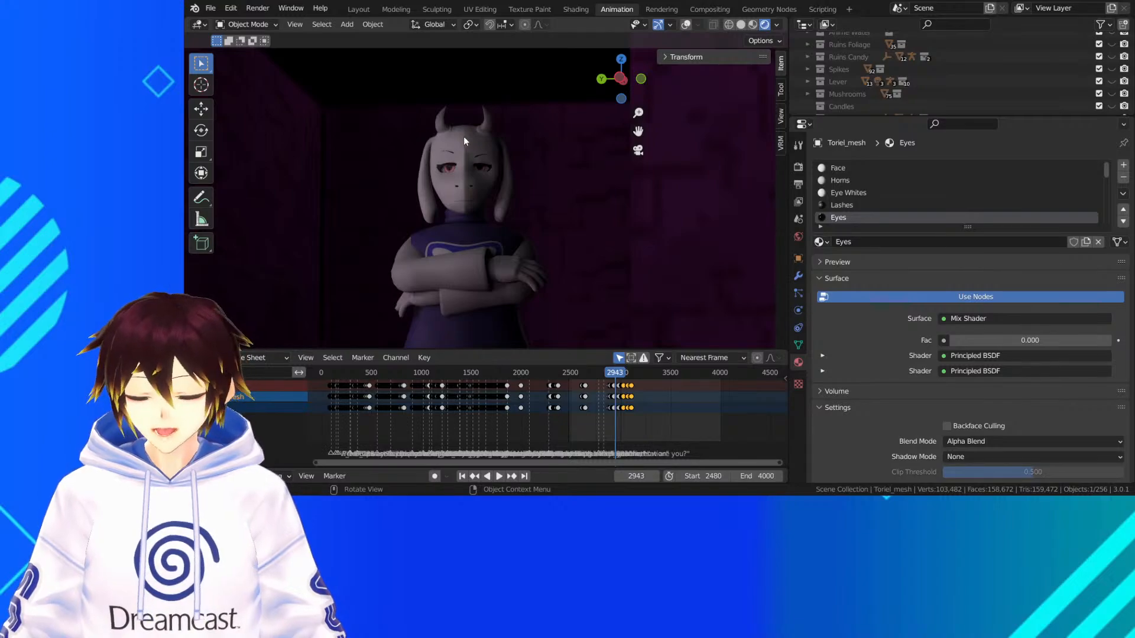
mouse_move(967, 338)
left_mouse_down()
mouse_move(1041, 341)
mouse_move(946, 340)
left_mouse_up()
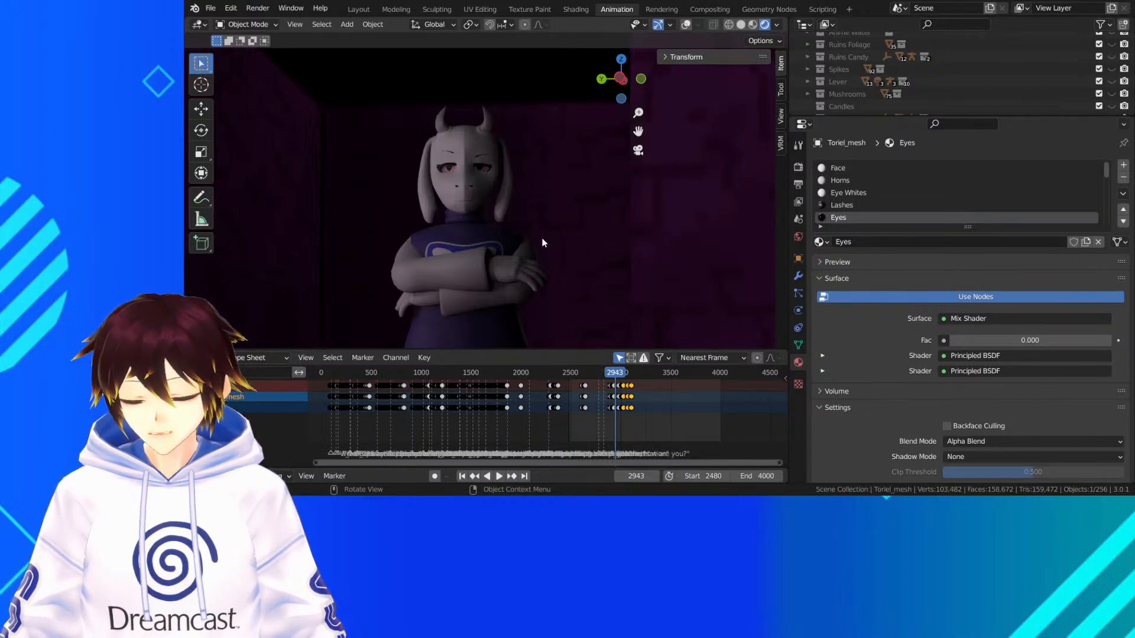
Play the rendered animation from frame 2943 through frame 3030 to frame 3085 and check Toriel's doorway shot
key("space")
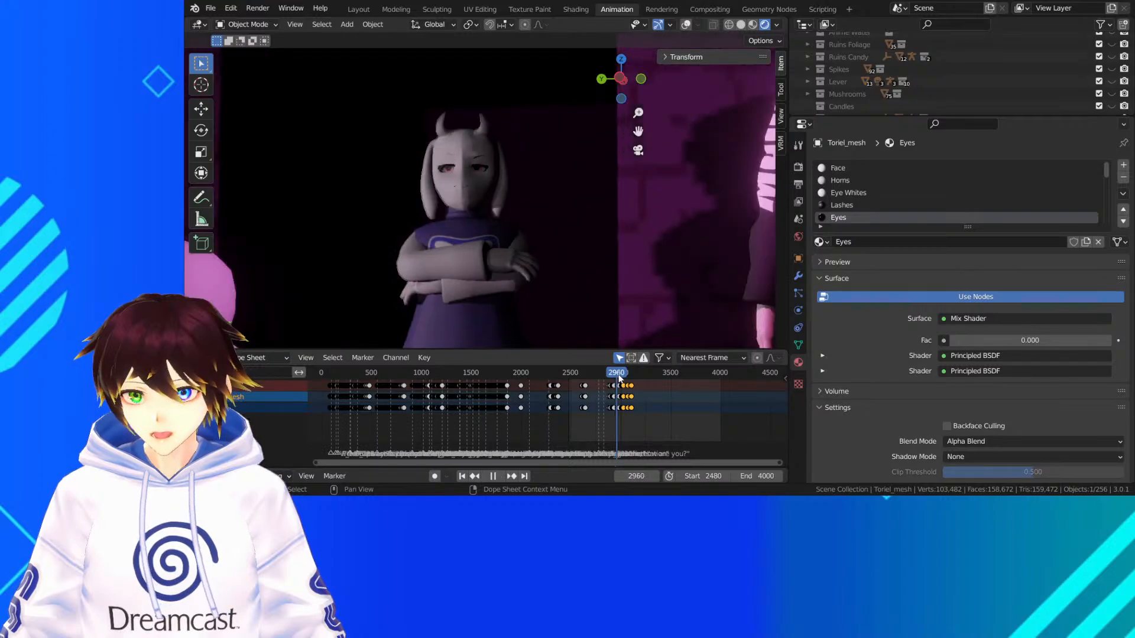
key("space")
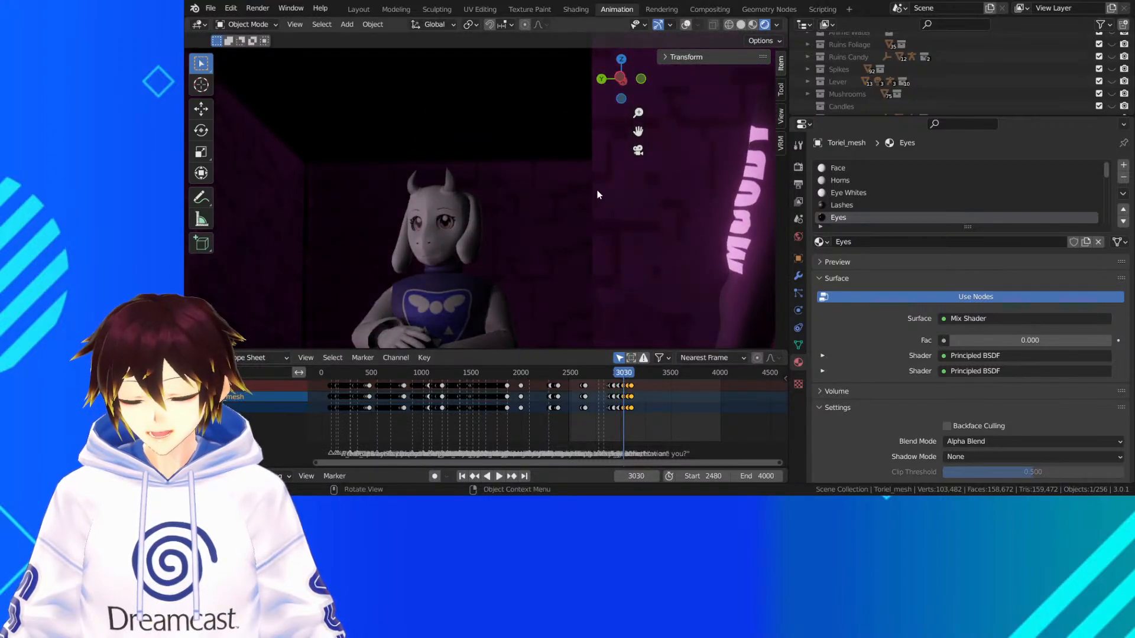
left_click(637, 154)
left_click(637, 155)
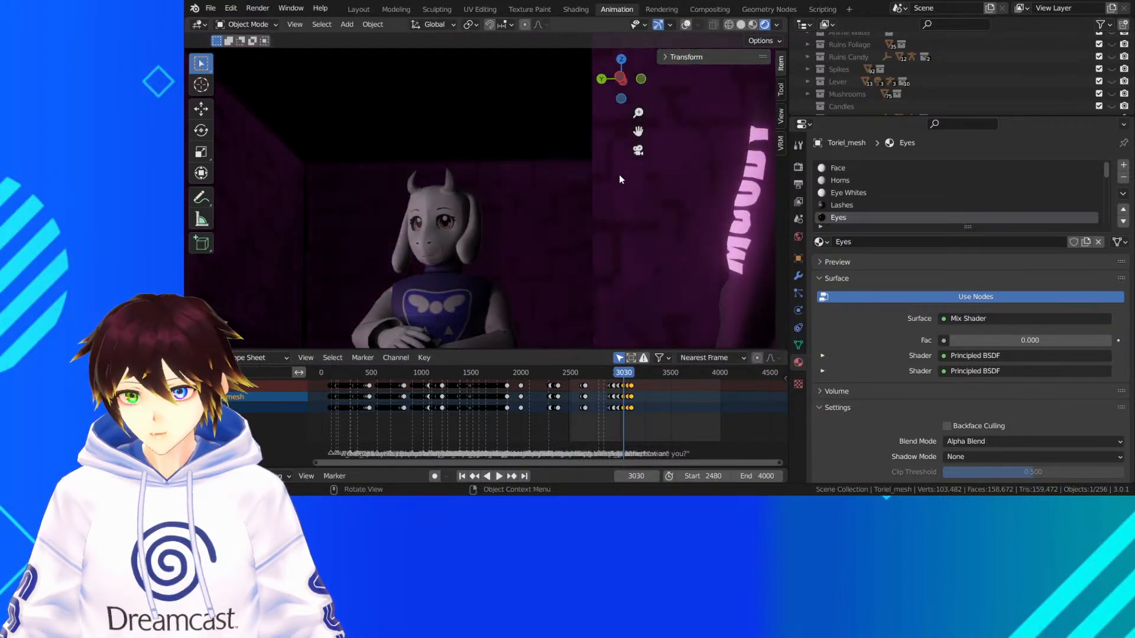
key("space")
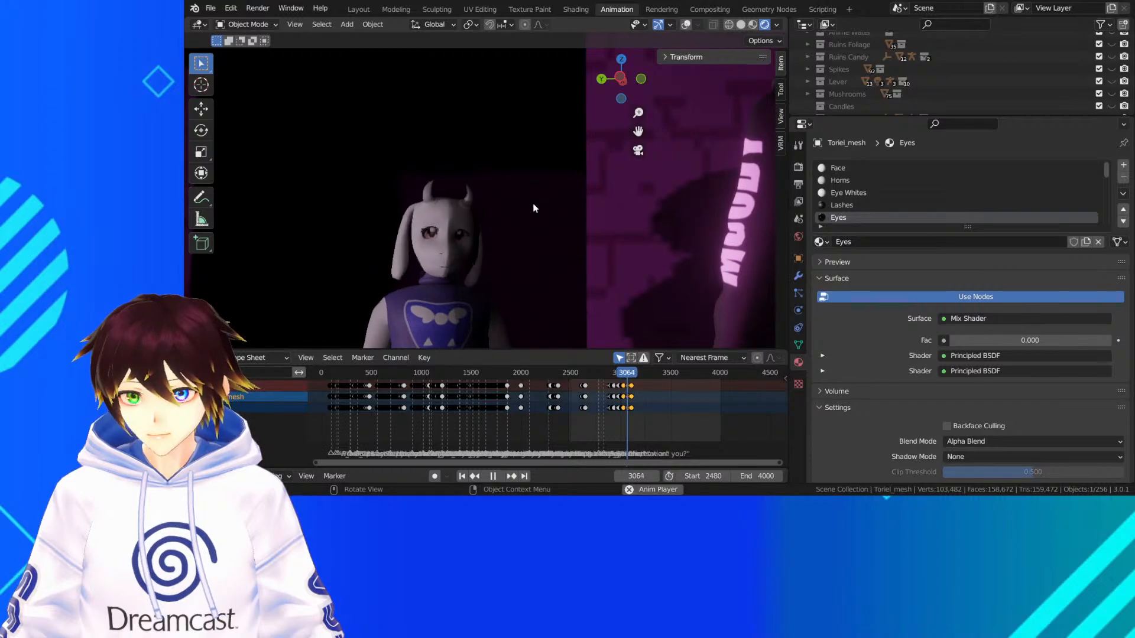
key("space")
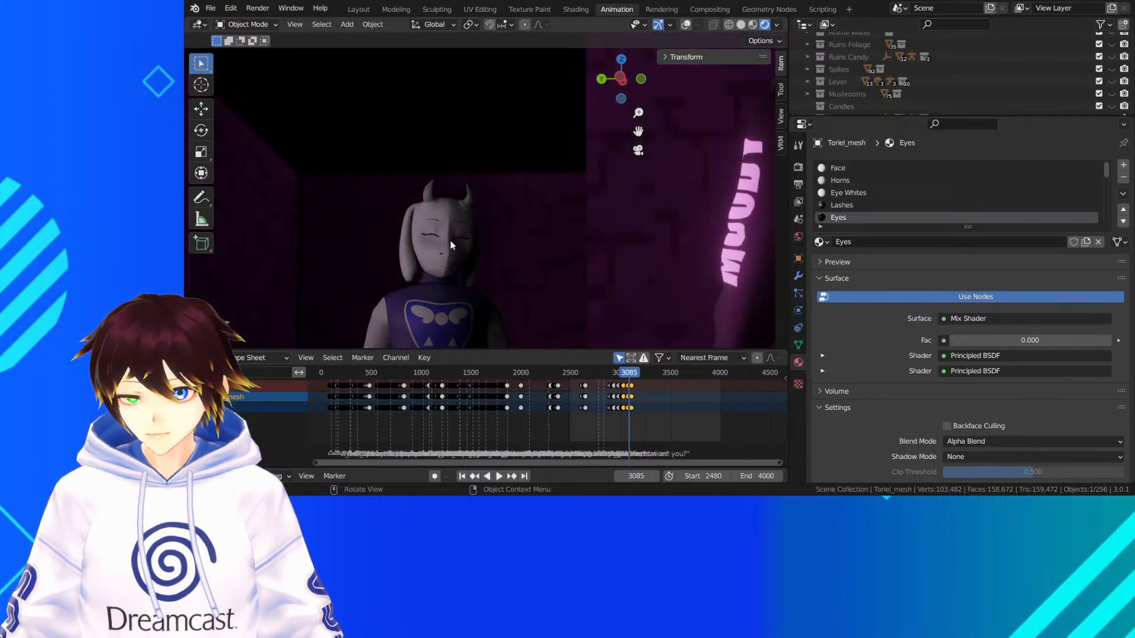
Leave the camera view, examine the purple-lit corridors of the Ruins map from above, and save the file
middle_click_drag(455, 293, 605, 166)
scroll(583, 182, "down", 5)
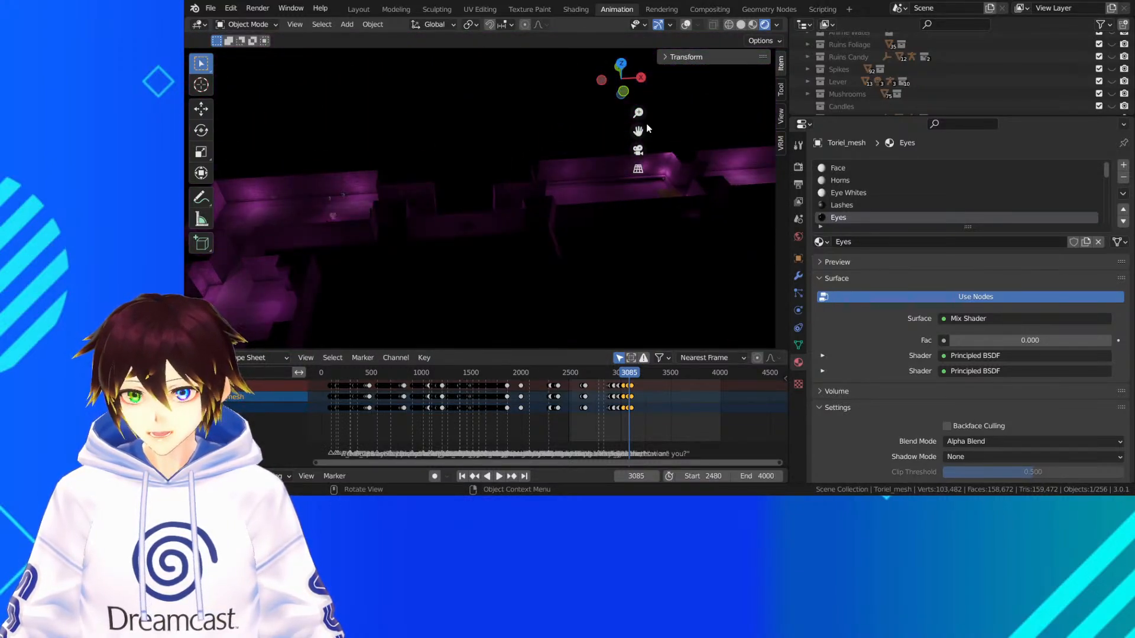
left_click_drag(640, 132, 126, 170)
scroll(545, 169, "up", 5)
middle_click_drag(536, 194, 464, 217)
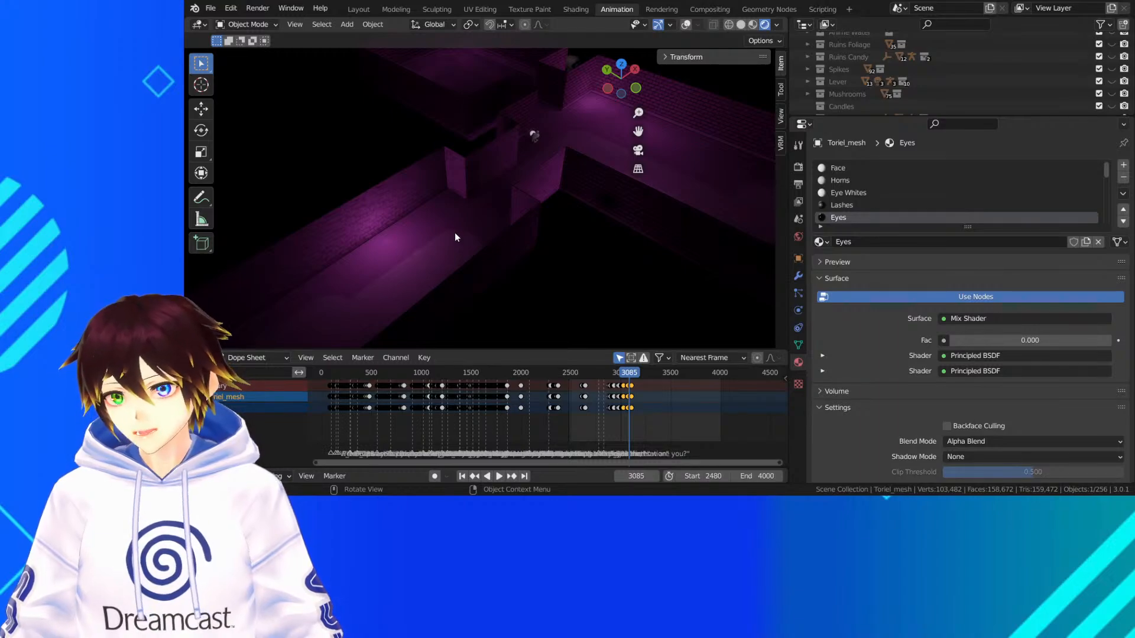
middle_click_drag(455, 237, 374, 239)
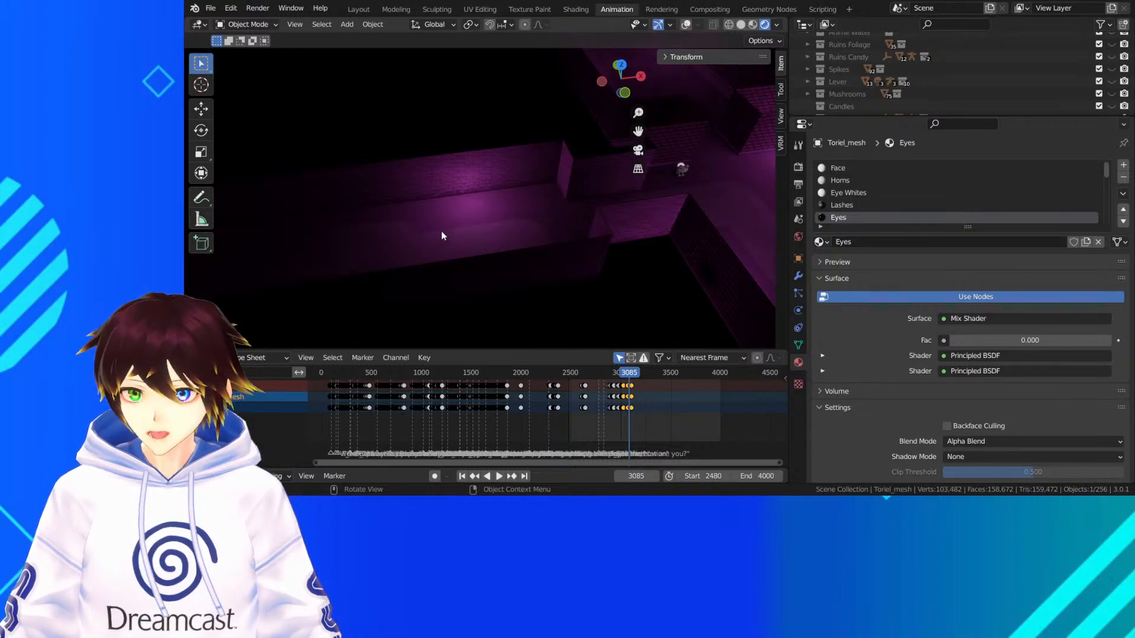
middle_click_drag(441, 236, 448, 204)
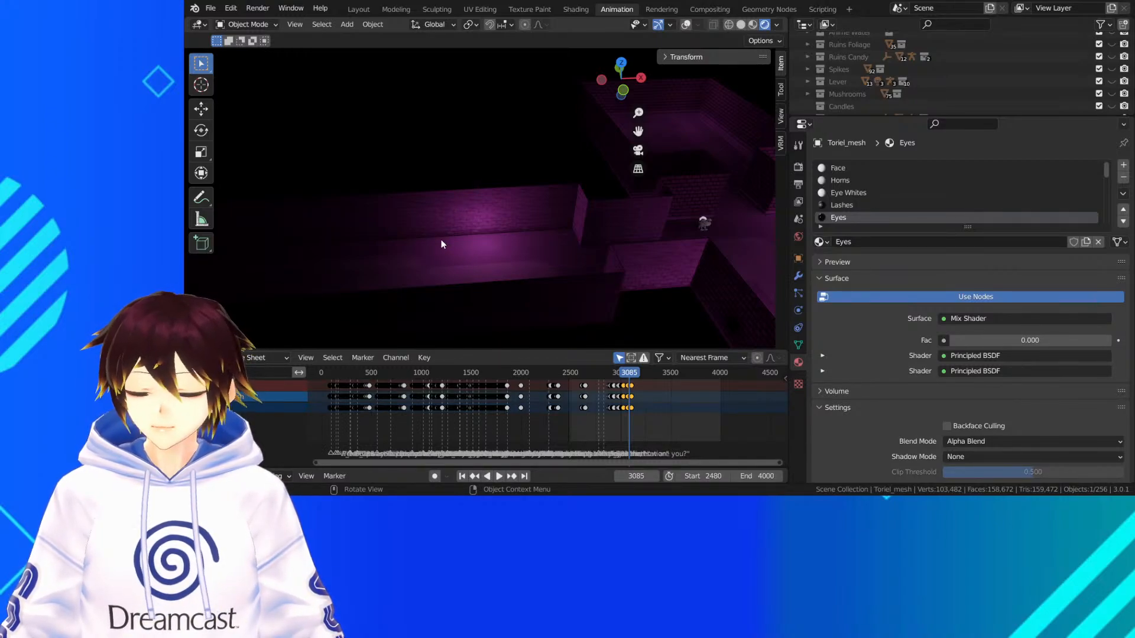
key("ctrl+s")
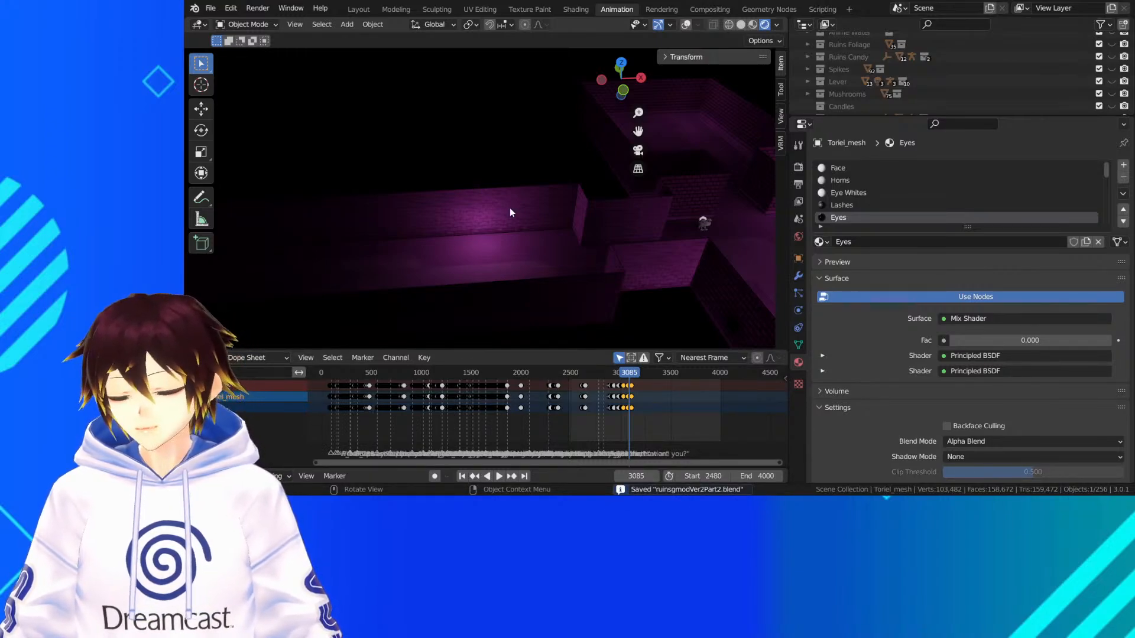
Examine the lighting and character placement around the frog and the small creatures along the brick wall, and save the file
scroll(508, 208, "down", 2)
left_click_drag(638, 132, 491, 189)
scroll(541, 225, "up", 5)
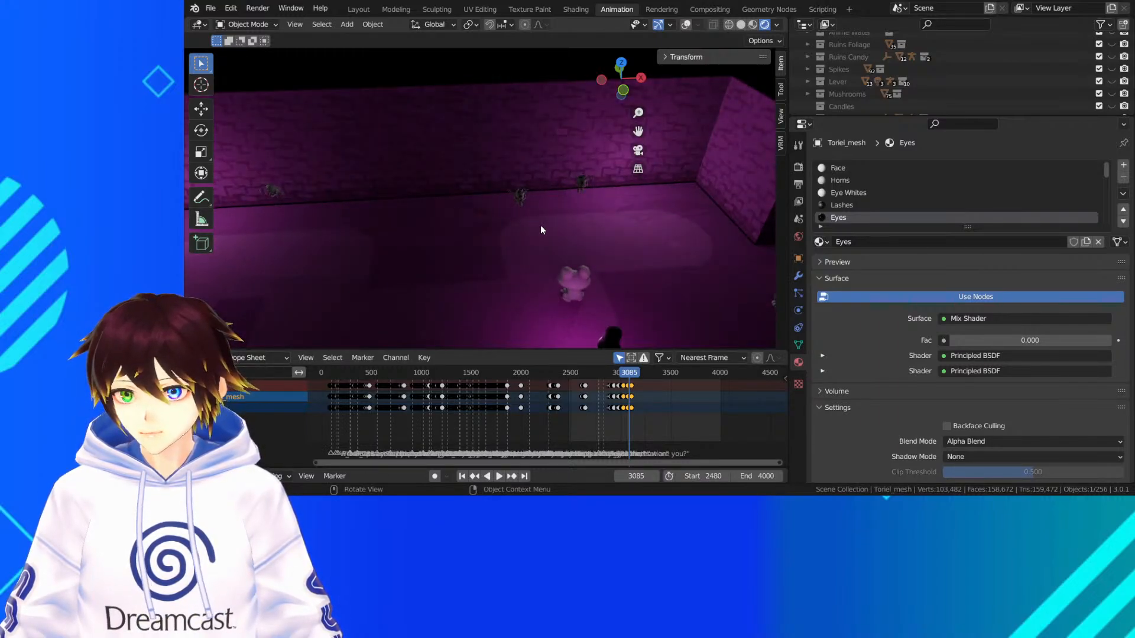
middle_click_drag(542, 239, 618, 156)
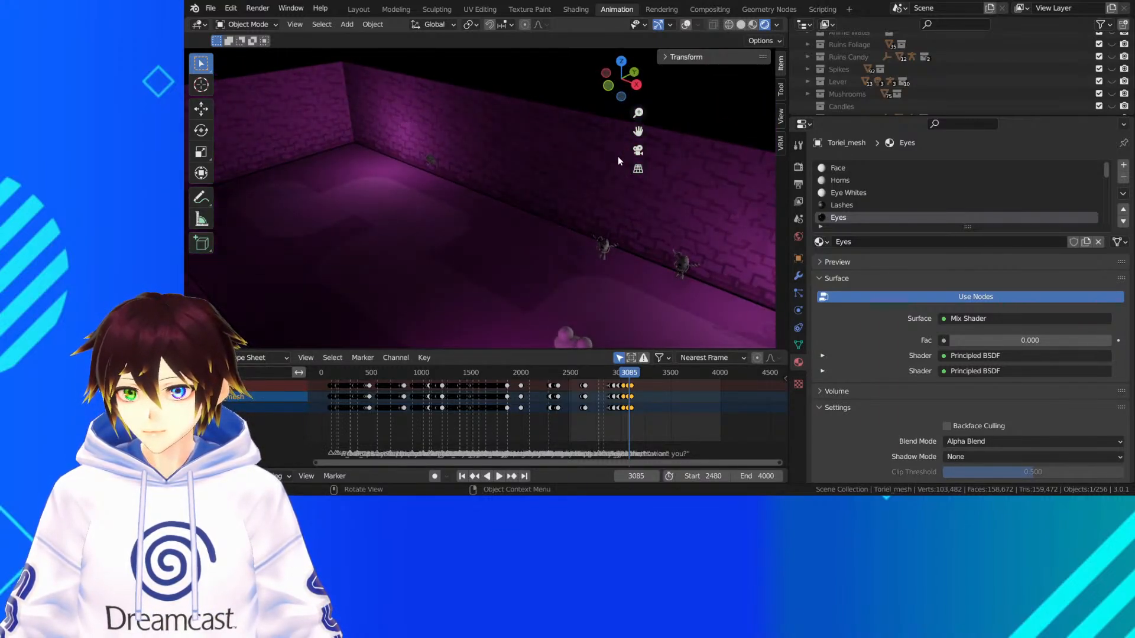
left_click_drag(638, 131, 520, 59)
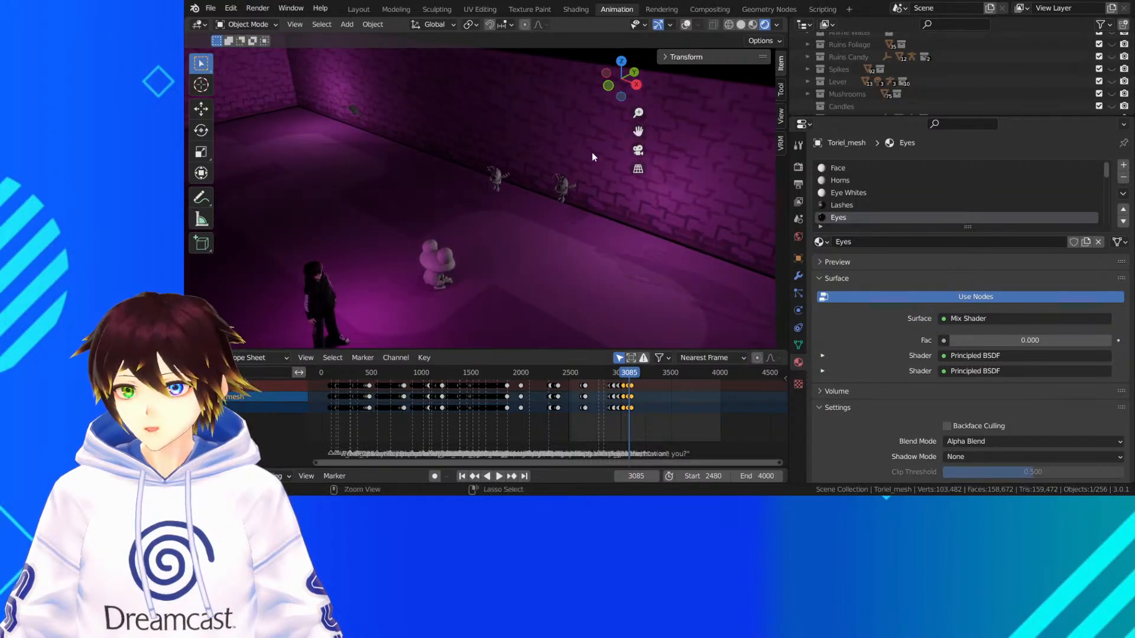
key("ctrl+s")
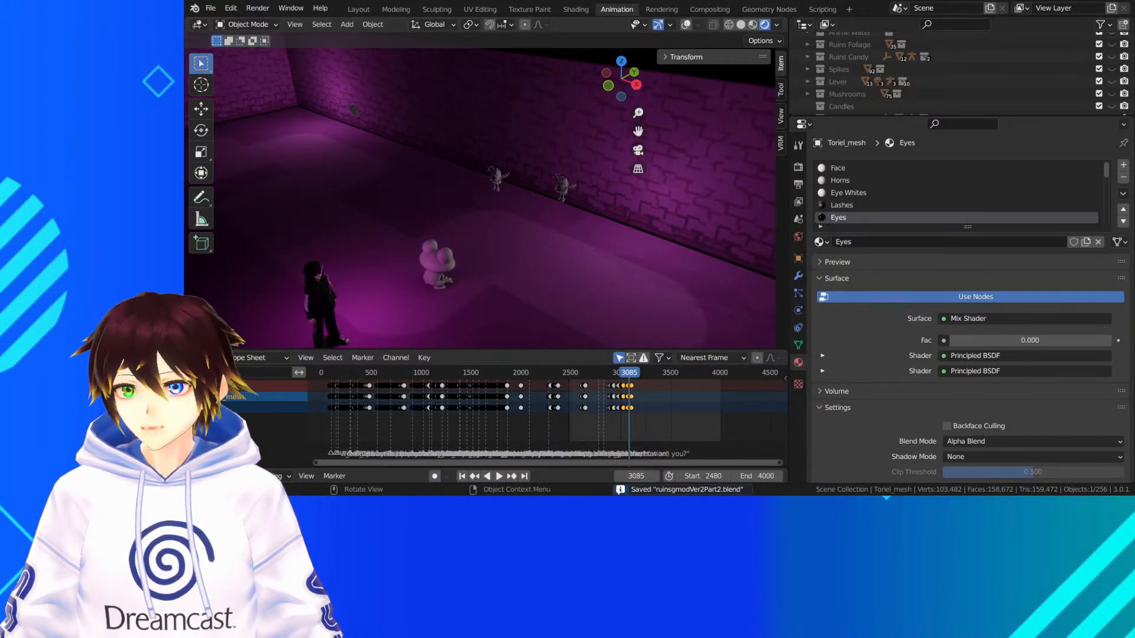